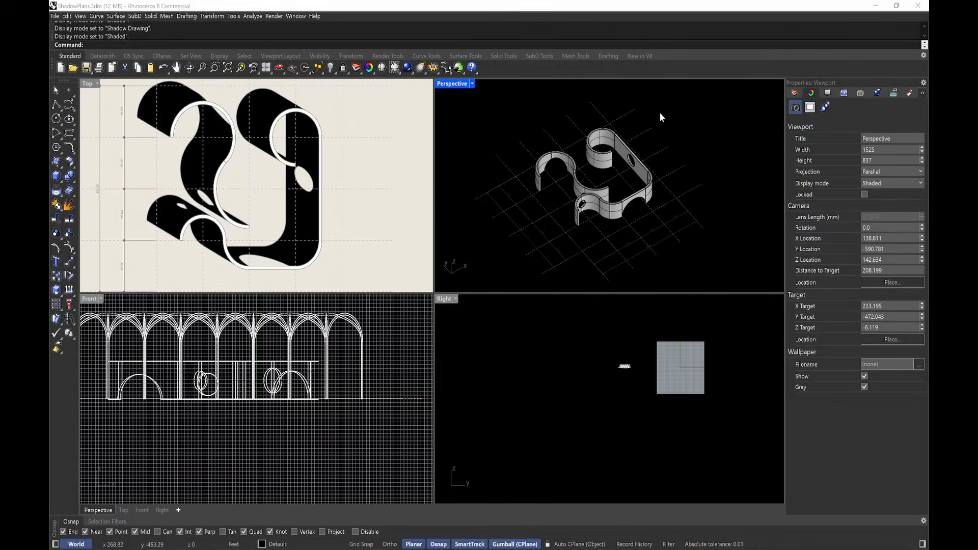
Set the Perspective viewport's display mode to Shadow Drawing and inspect the plan's shadows in the Top and Perspective views.
{"action": "left_click", "coordinate": [472, 84]}
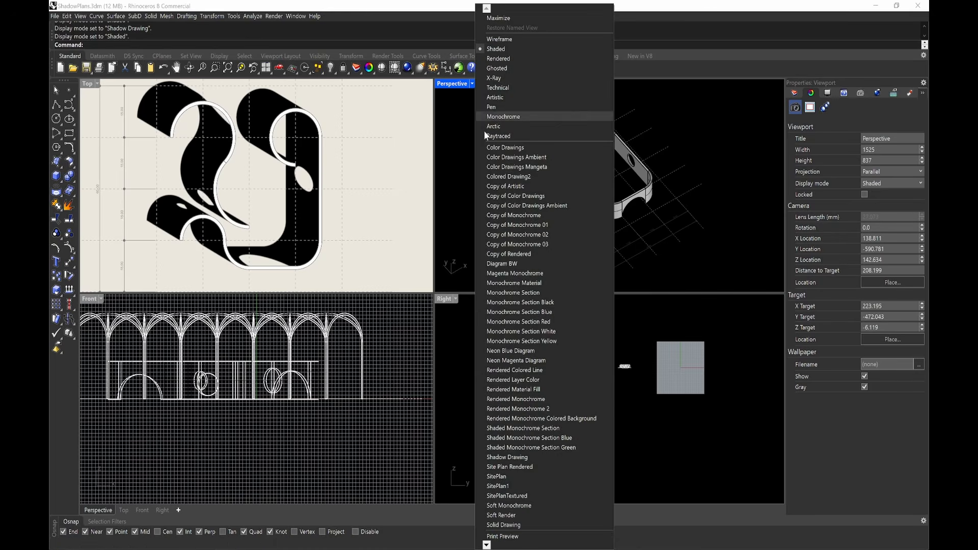
{"action": "left_click", "coordinate": [547, 457]}
{"action": "right_click_drag", "start_coordinate": [613, 191], "coordinate": [445, 192]}
{"action": "scroll", "coordinate": [261, 185], "scroll_direction": "down", "scroll_amount": 4}
{"action": "scroll", "coordinate": [261, 185], "scroll_direction": "up", "scroll_amount": 6}
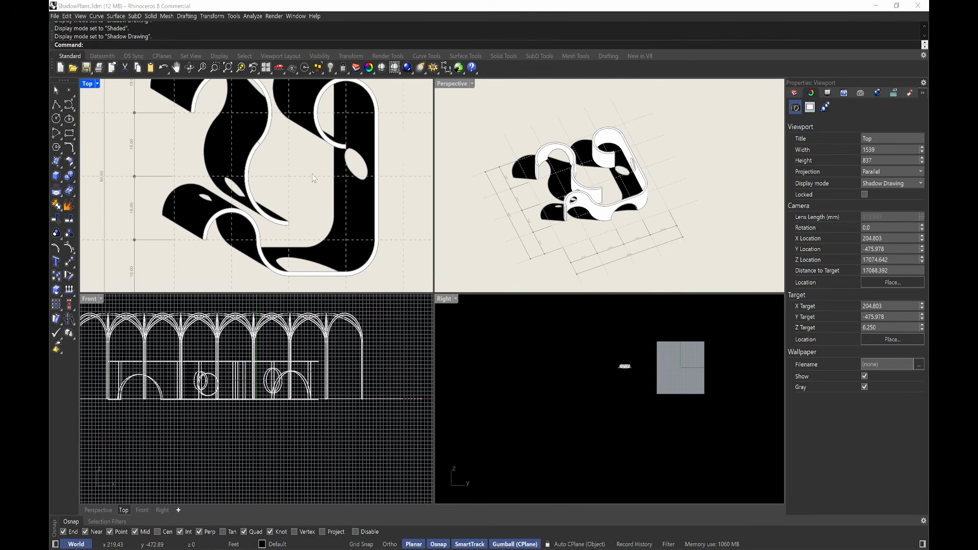
{"action": "scroll", "coordinate": [277, 210], "scroll_direction": "down", "scroll_amount": 4}
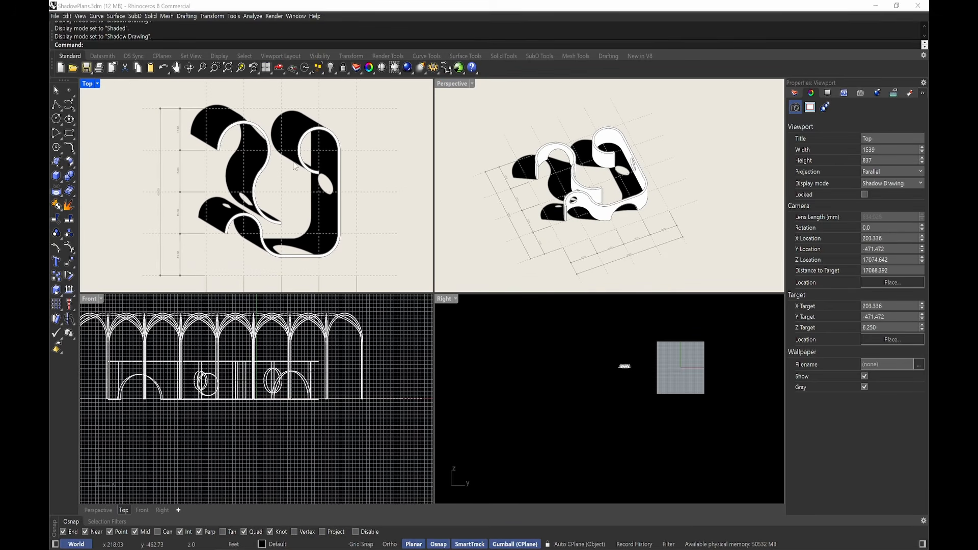
{"action": "right_click_drag", "start_coordinate": [316, 208], "coordinate": [307, 197]}
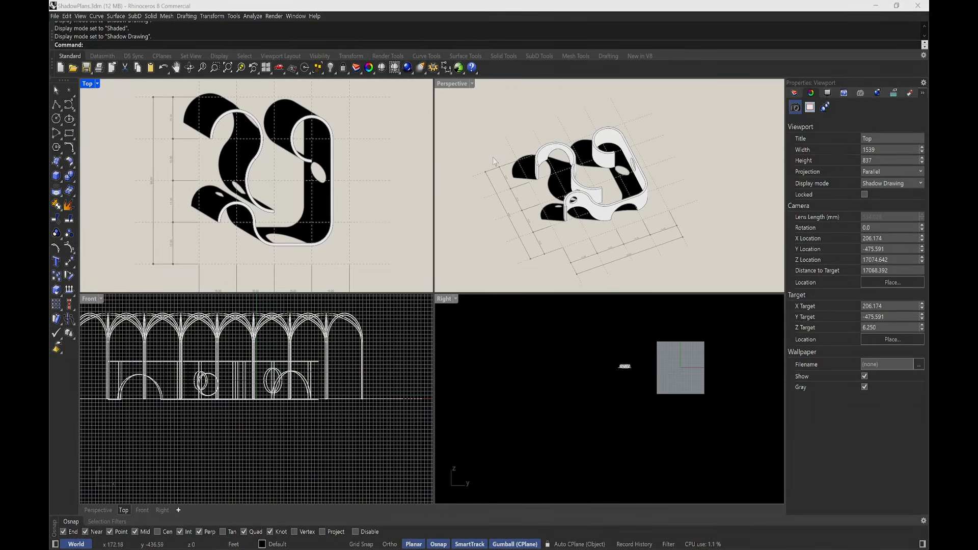
{"action": "mouse_move", "coordinate": [494, 157]}
{"action": "right_mouse_down"}
{"action": "mouse_move", "coordinate": [513, 168]}
{"action": "mouse_move", "coordinate": [500, 148]}
{"action": "right_mouse_up"}
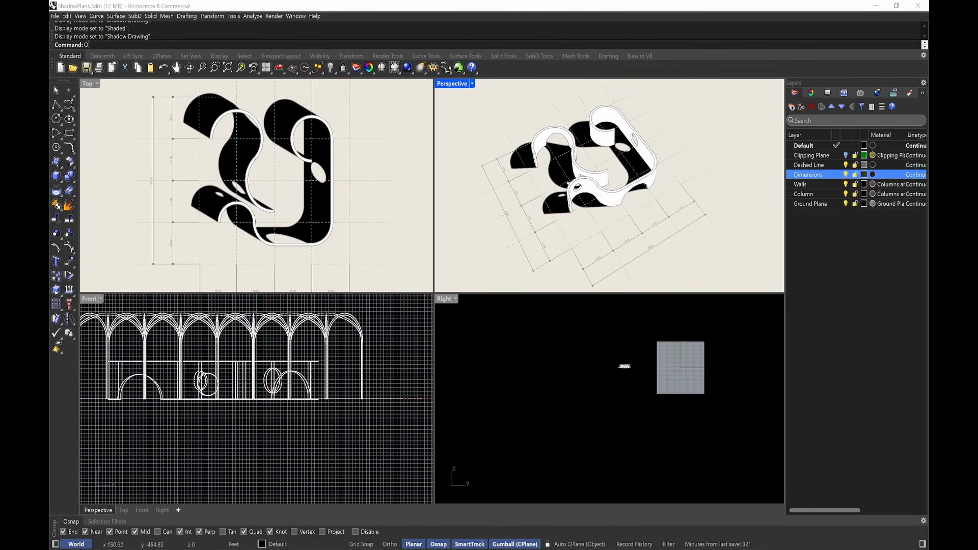
Open the list of display modes in the program options and duplicate the Rendered mode.
{"action": "type", "text": "ptions"}
{"action": "key", "text": "Return"}
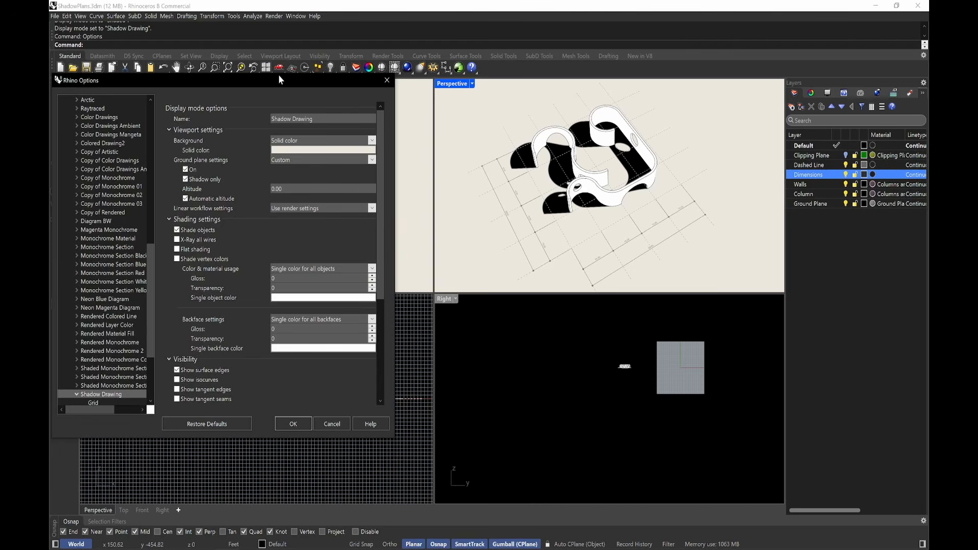
{"action": "left_click_drag", "start_coordinate": [279, 79], "coordinate": [344, 74]}
{"action": "scroll", "coordinate": [188, 185], "scroll_direction": "up", "scroll_amount": 10}
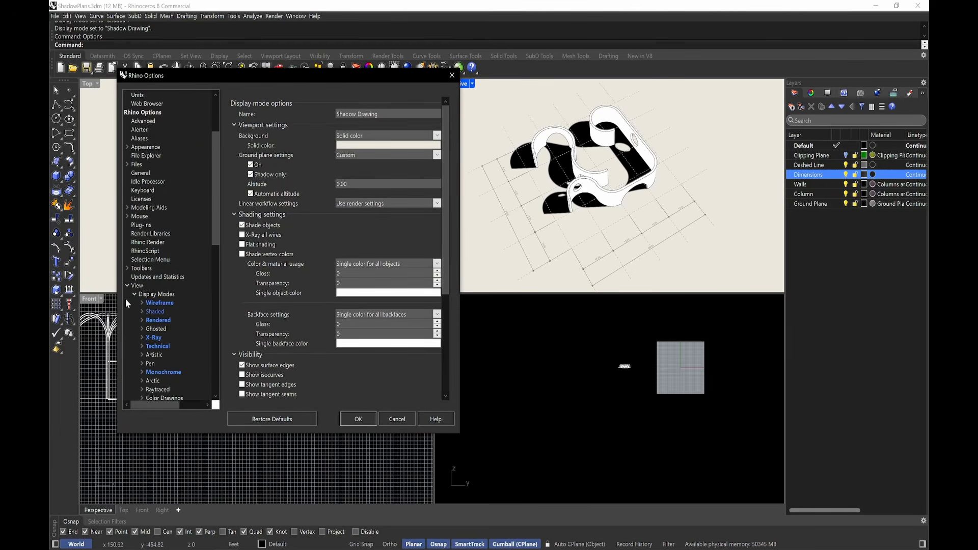
{"action": "left_click", "coordinate": [124, 284]}
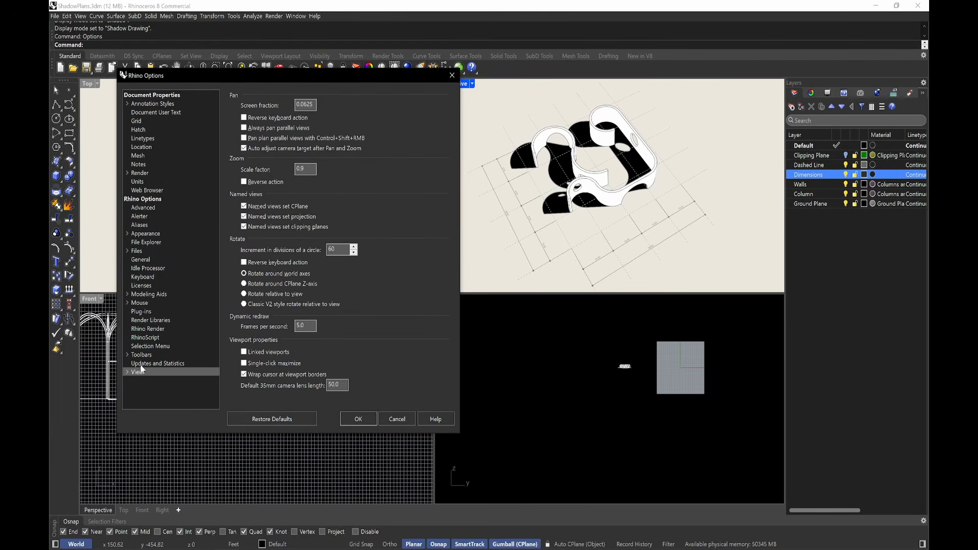
{"action": "key", "text": "ctrl+alt+g"}
{"action": "mouse_move", "coordinate": [174, 393]}
{"action": "left_mouse_down"}
{"action": "mouse_move", "coordinate": [128, 357]}
{"action": "mouse_move", "coordinate": [142, 378]}
{"action": "left_mouse_up"}
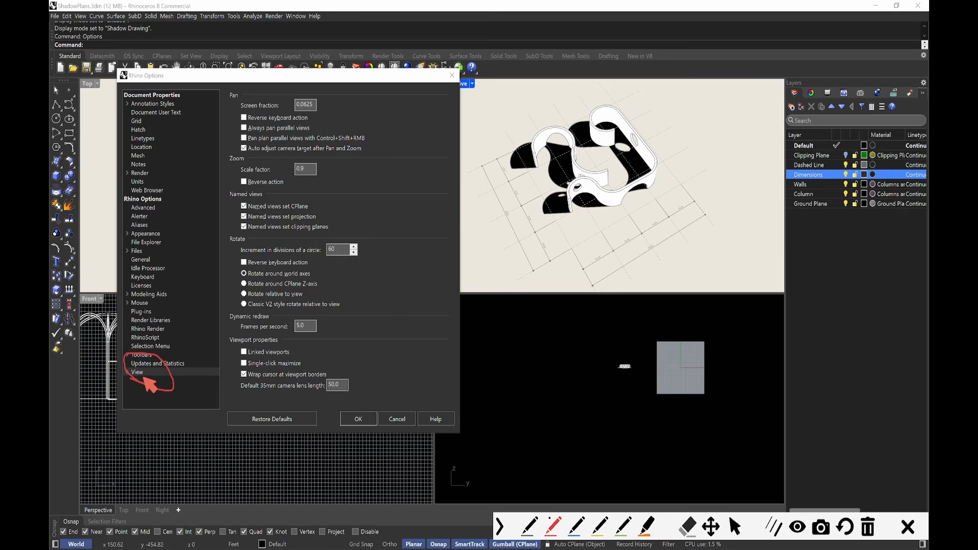
{"action": "key", "text": "Escape"}
{"action": "left_click", "coordinate": [128, 372]}
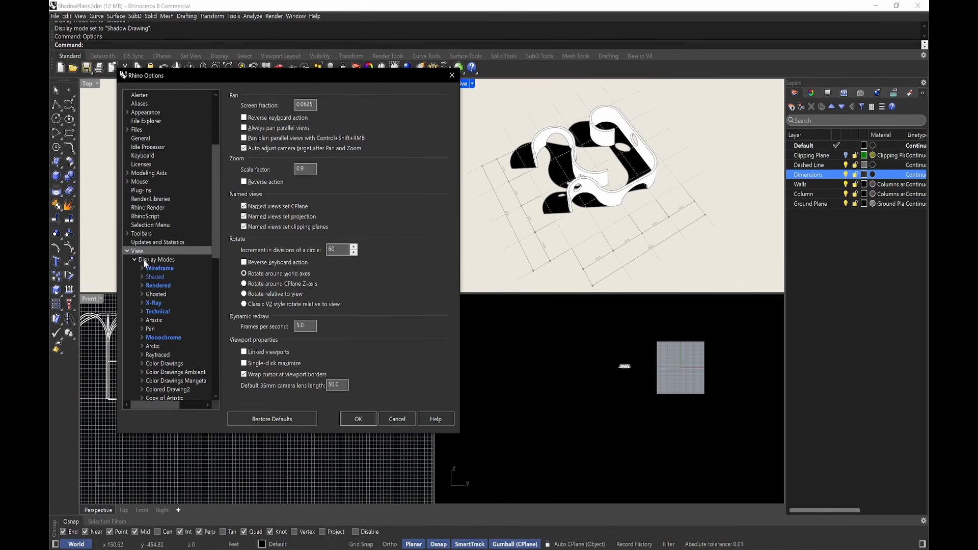
{"action": "left_click", "coordinate": [149, 260]}
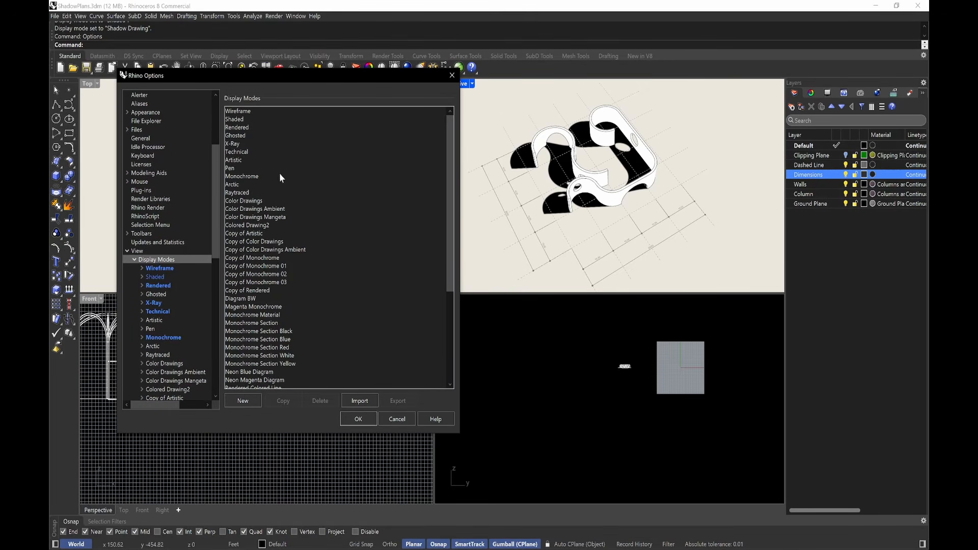
{"action": "left_click", "coordinate": [243, 127]}
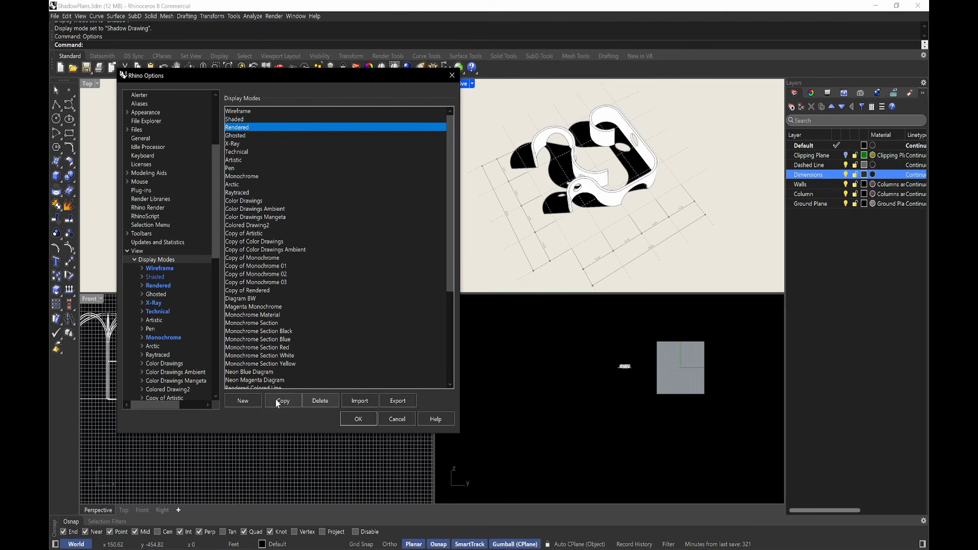
{"action": "left_click", "coordinate": [280, 402]}
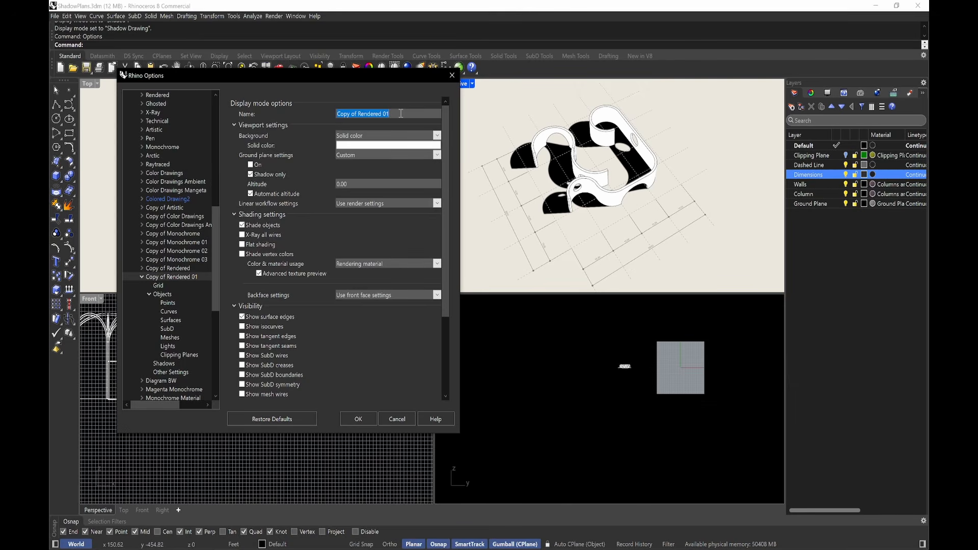
Try to rename the copied Rendered display mode as Shadow.
{"action": "type", "text": "S"}
{"action": "type", "text": "hdawo"}
{"action": "key", "text": "BackSpace"}
{"action": "key", "text": "BackSpace"}
{"action": "key", "text": "BackSpace"}
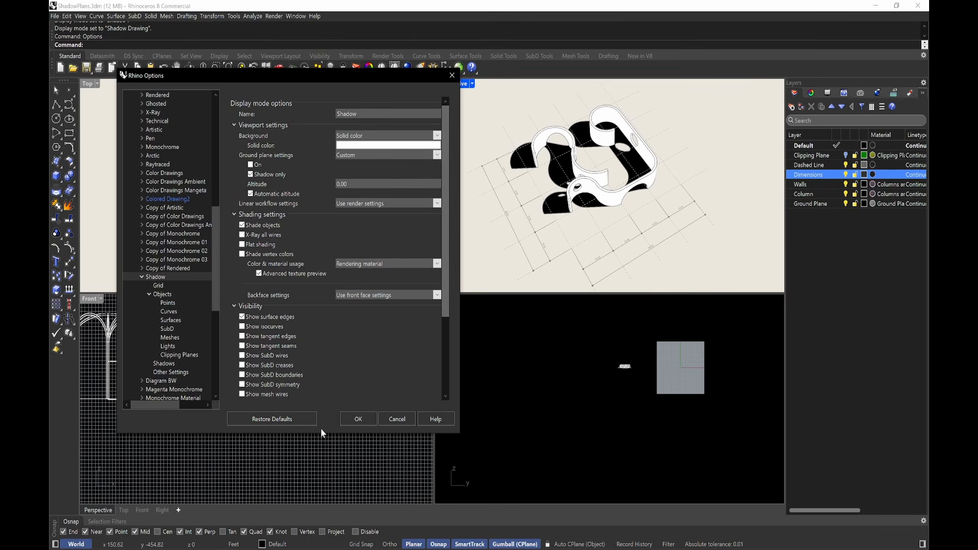
{"action": "left_click", "coordinate": [390, 422]}
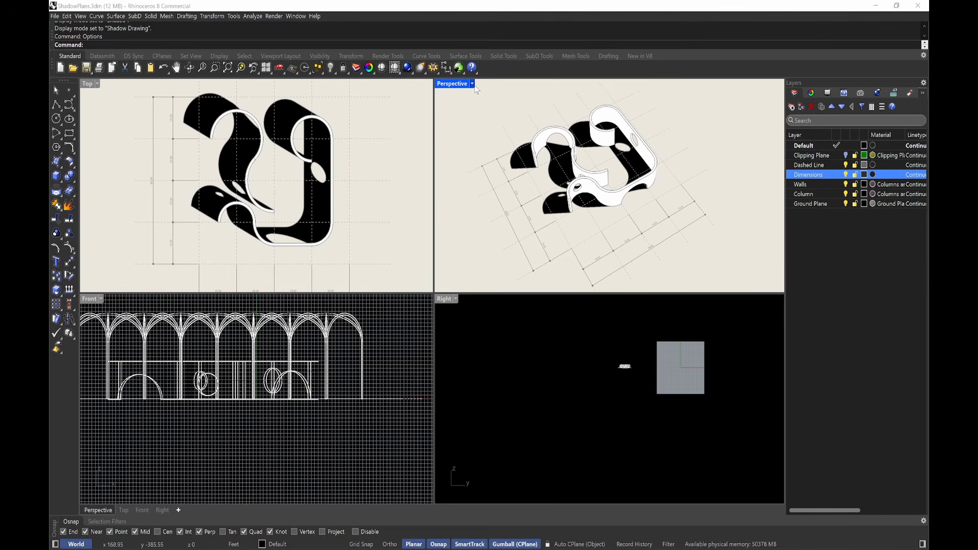
Keep Shadow Drawing as the Perspective viewport's display mode and open that mode's settings in the program options.
{"action": "left_click", "coordinate": [472, 83]}
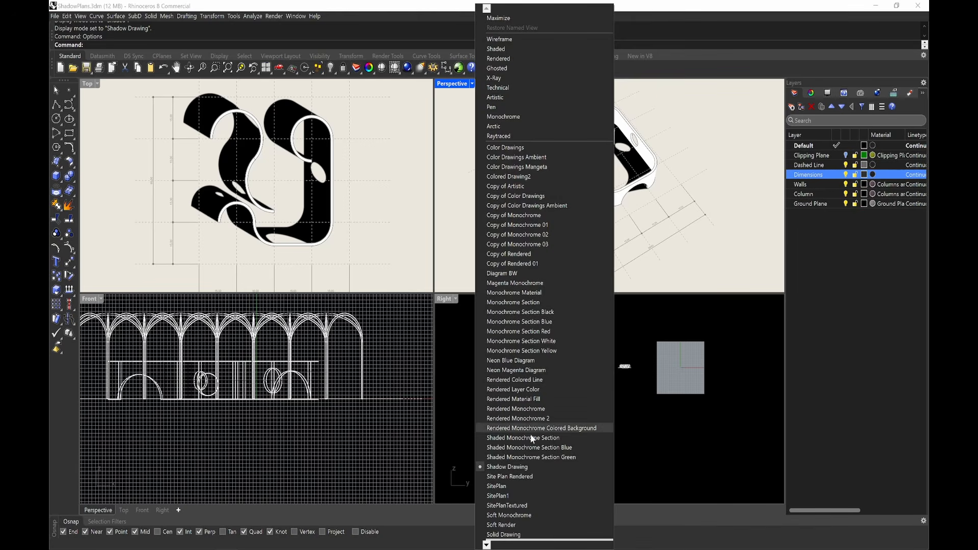
{"action": "left_click", "coordinate": [517, 468]}
{"action": "type", "text": "Options"}
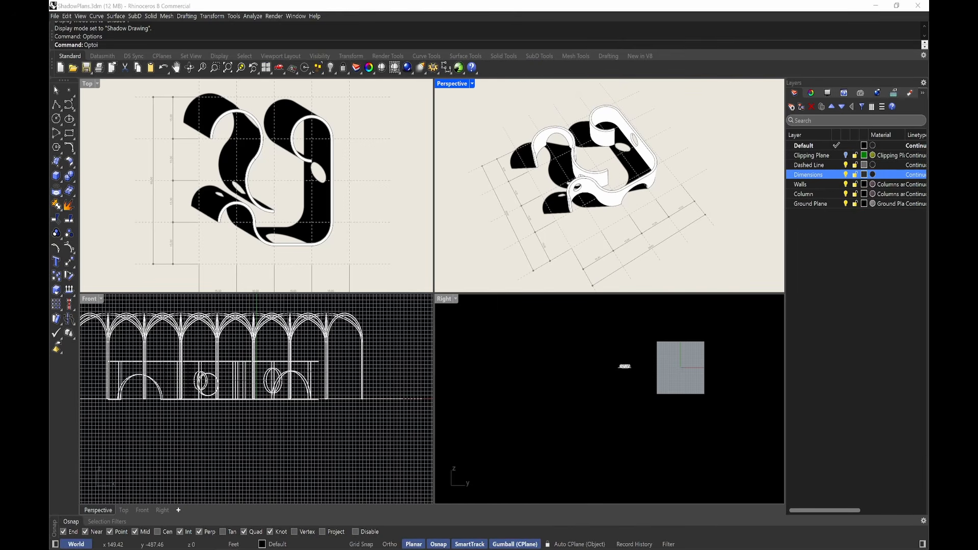
{"action": "key", "text": "Return"}
{"action": "scroll", "coordinate": [185, 337], "scroll_direction": "down", "scroll_amount": 3}
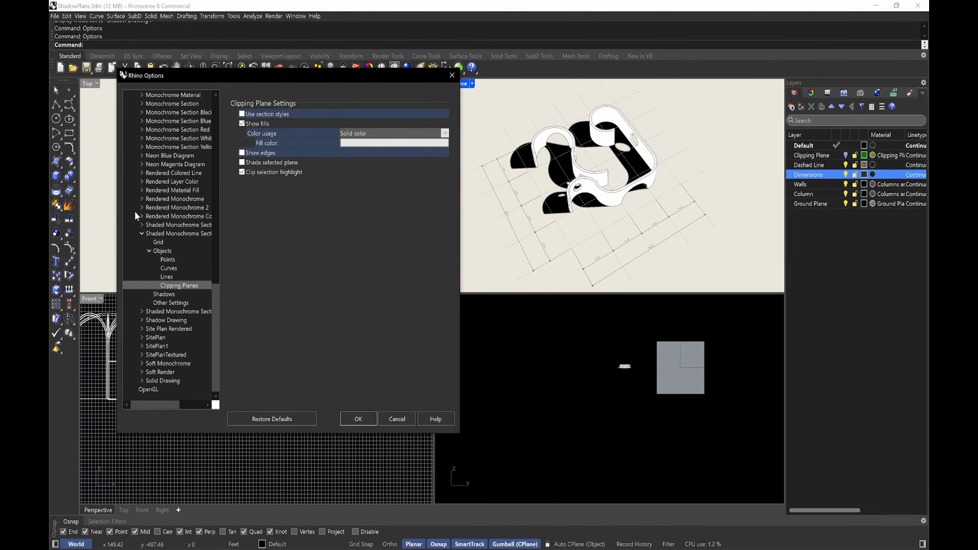
{"action": "scroll", "coordinate": [144, 237], "scroll_direction": "up", "scroll_amount": 13}
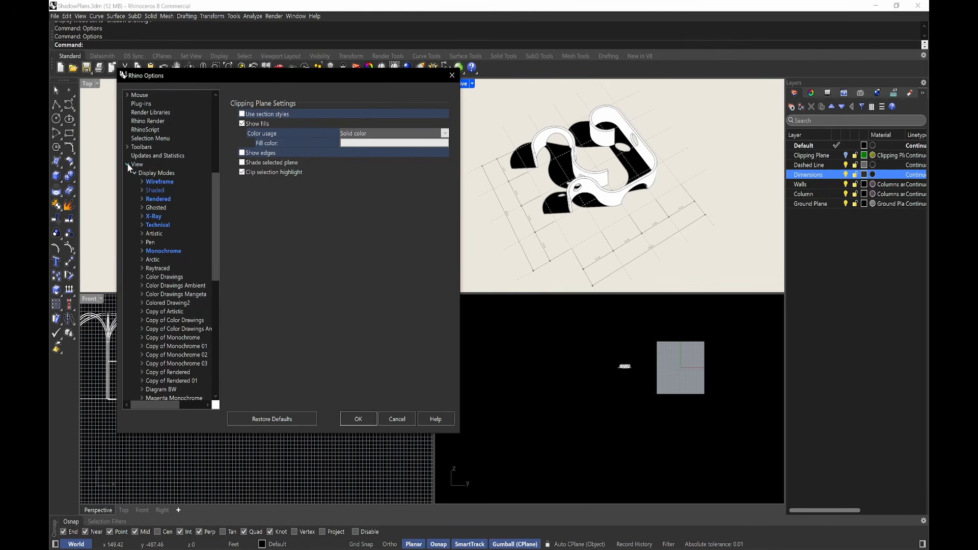
{"action": "left_click", "coordinate": [128, 164]}
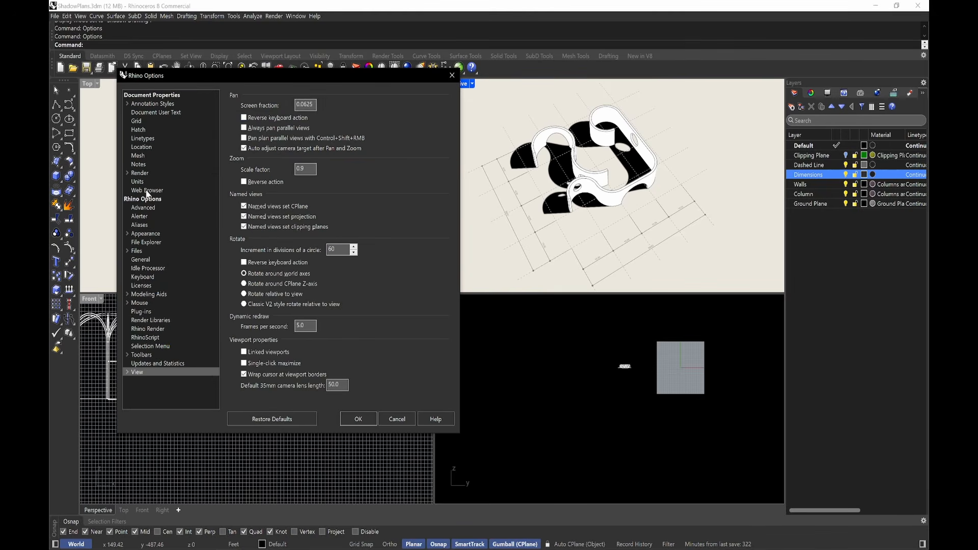
{"action": "left_click_drag", "start_coordinate": [139, 382], "coordinate": [127, 375]}
{"action": "key", "text": "Escape"}
{"action": "left_click", "coordinate": [127, 373]}
{"action": "scroll", "coordinate": [174, 247], "scroll_direction": "up", "scroll_amount": 1}
{"action": "scroll", "coordinate": [174, 246], "scroll_direction": "down", "scroll_amount": 3}
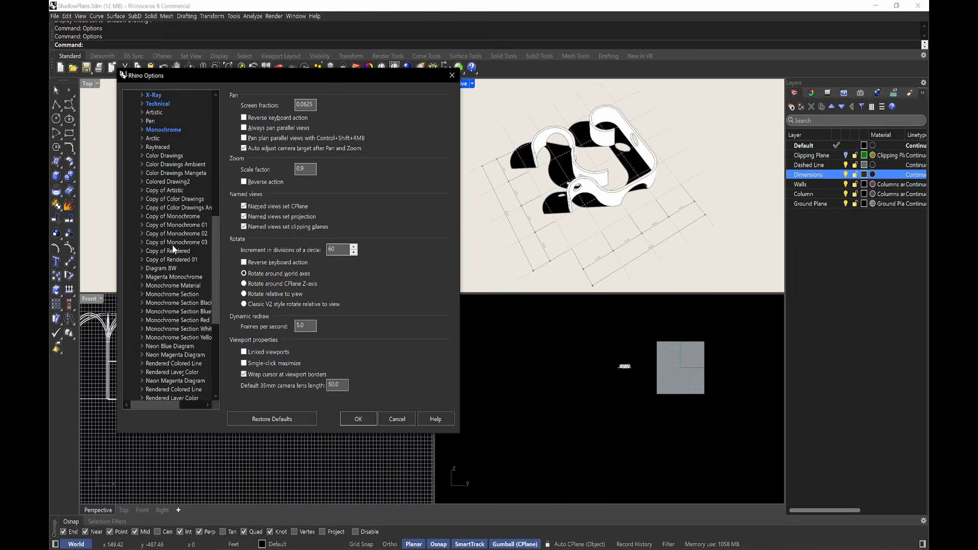
{"action": "scroll", "coordinate": [173, 249], "scroll_direction": "down", "scroll_amount": 7}
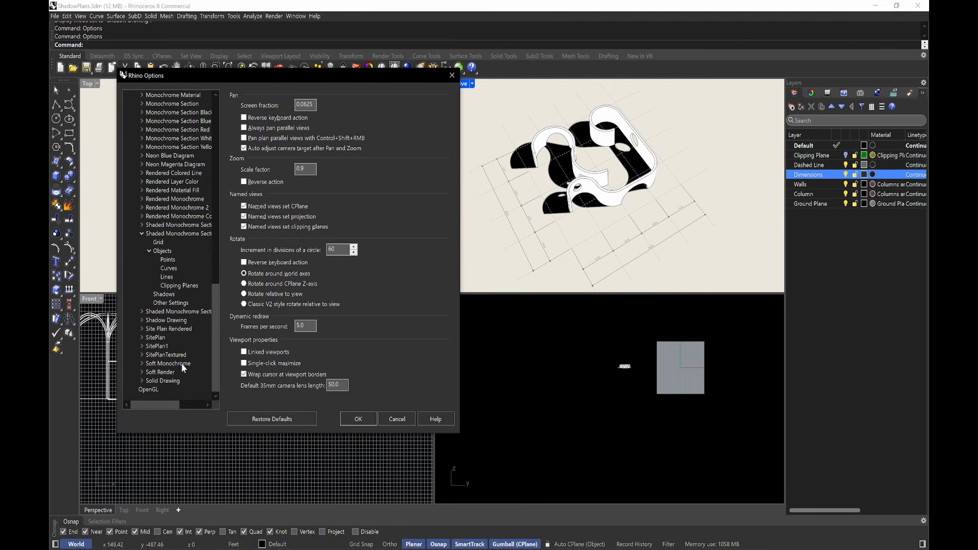
{"action": "left_click", "coordinate": [139, 232]}
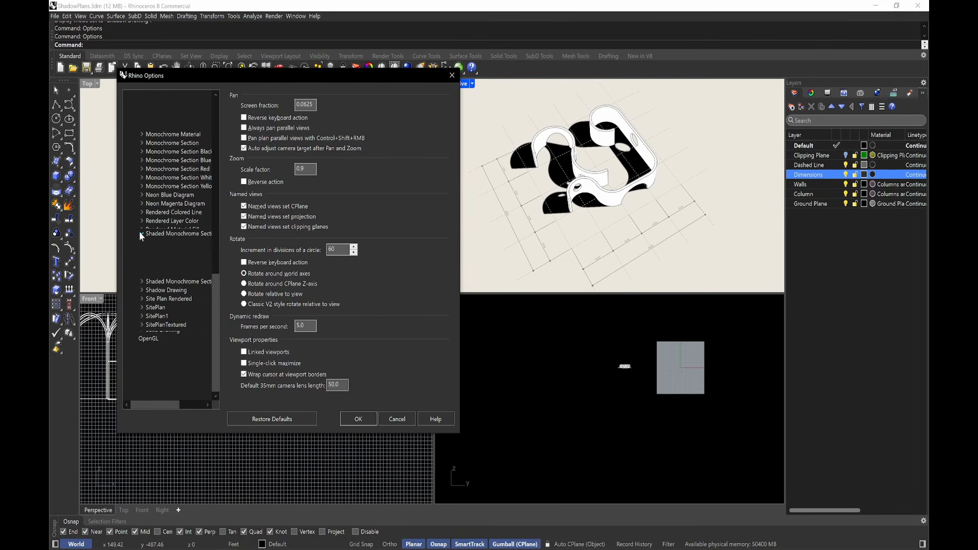
{"action": "double_click", "coordinate": [169, 322]}
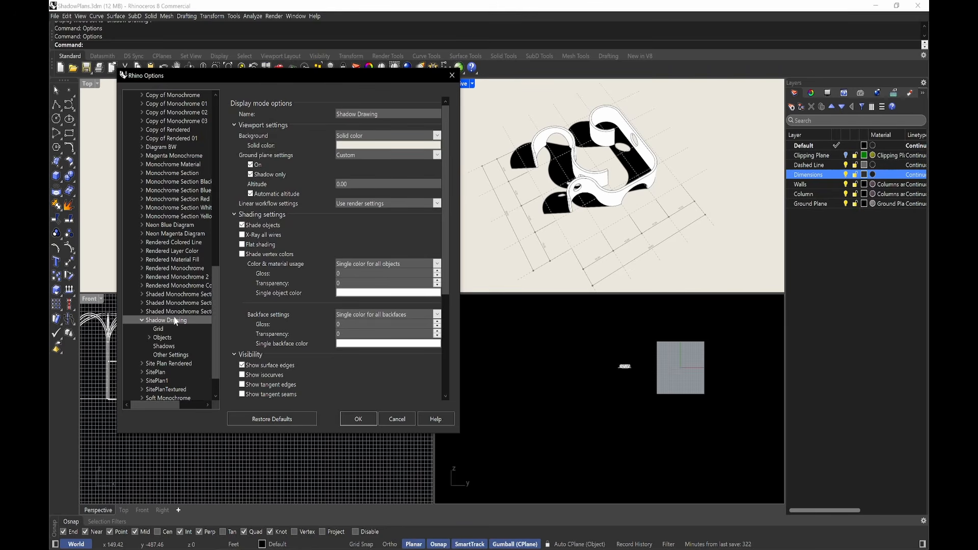
{"action": "key", "text": "ctrl+alt+g"}
{"action": "mouse_move", "coordinate": [139, 322]}
{"action": "left_mouse_down"}
{"action": "mouse_move", "coordinate": [154, 326]}
{"action": "mouse_move", "coordinate": [167, 311]}
{"action": "mouse_move", "coordinate": [136, 316]}
{"action": "left_mouse_up"}
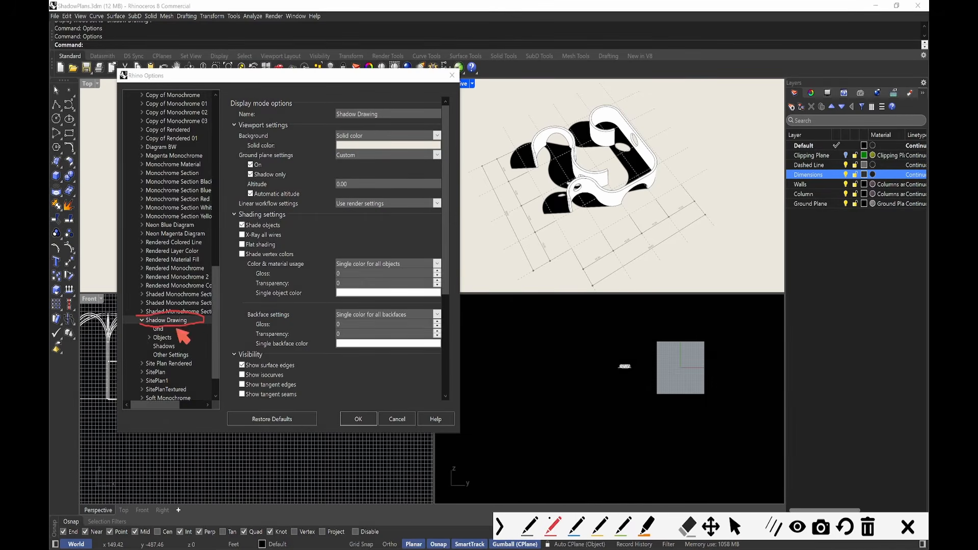
{"action": "key", "text": "ctrl+alt+g"}
{"action": "scroll", "coordinate": [313, 169], "scroll_direction": "down", "scroll_amount": 1}
{"action": "scroll", "coordinate": [333, 158], "scroll_direction": "up", "scroll_amount": 1}
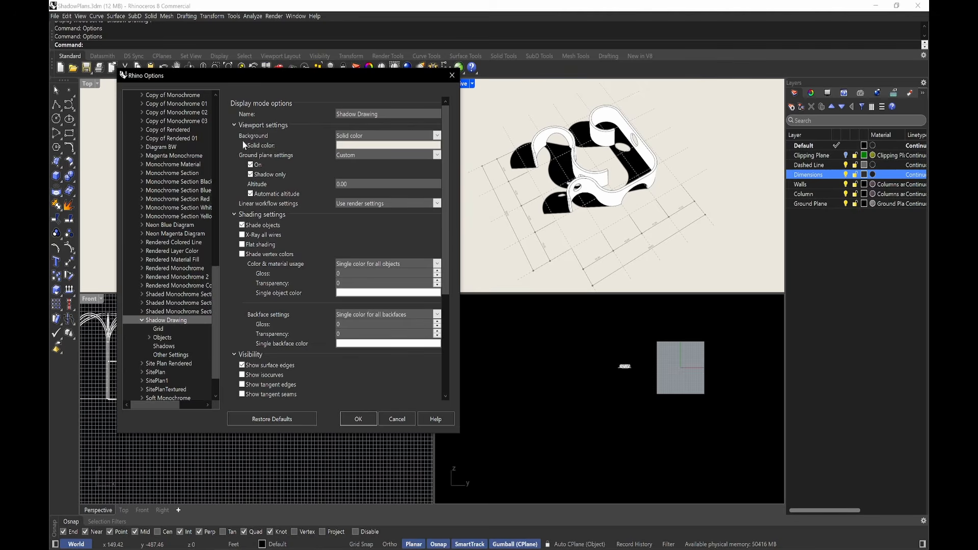
Set the Shadow Drawing mode's viewport background to Solid color, with the custom ground plane showing shadows only.
{"action": "left_click", "coordinate": [364, 136]}
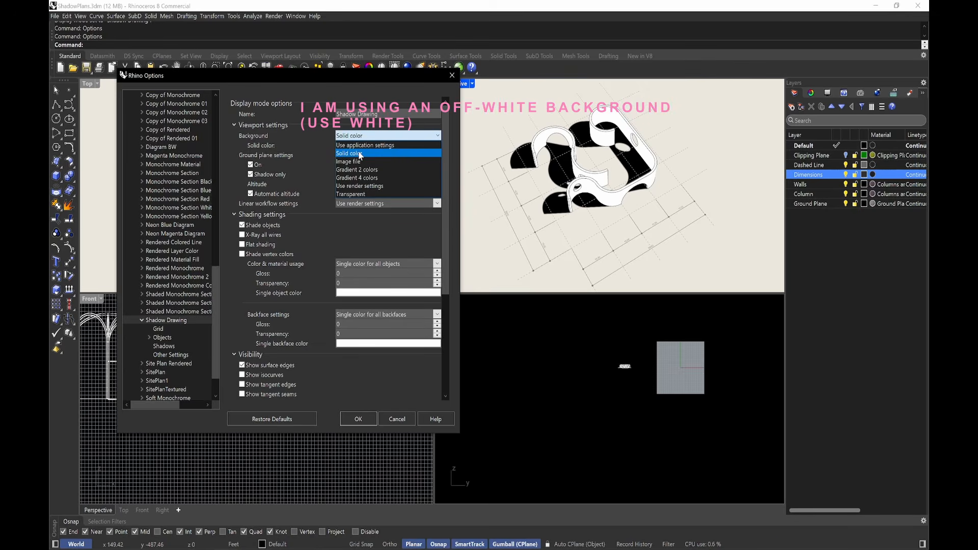
{"action": "left_click", "coordinate": [336, 153]}
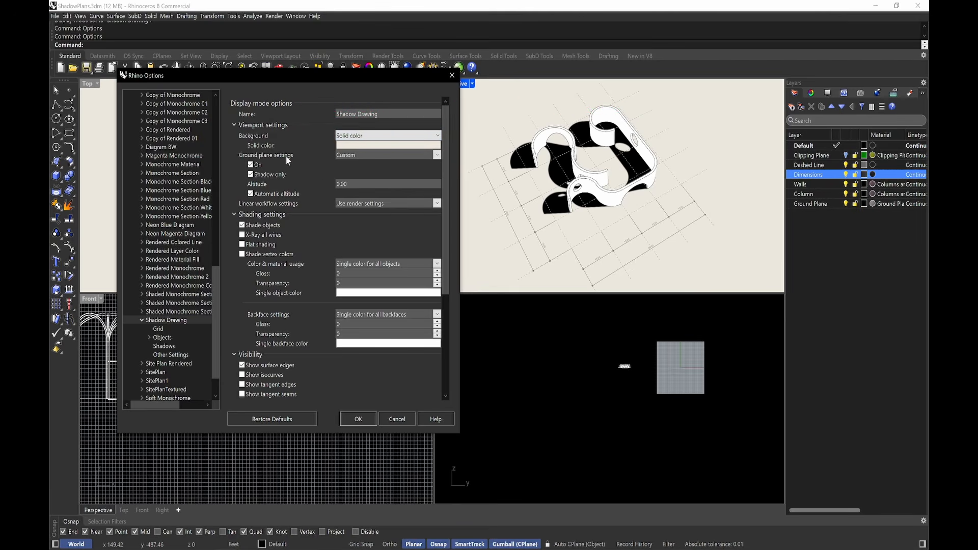
{"action": "left_click", "coordinate": [250, 173]}
{"action": "key", "text": "ctrl+alt+g"}
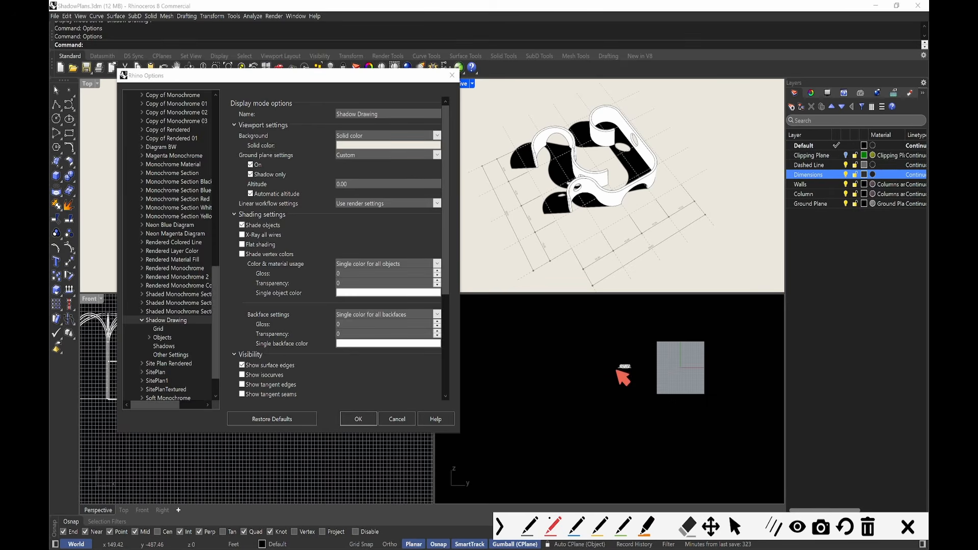
{"action": "left_click_drag", "start_coordinate": [614, 369], "coordinate": [722, 370]}
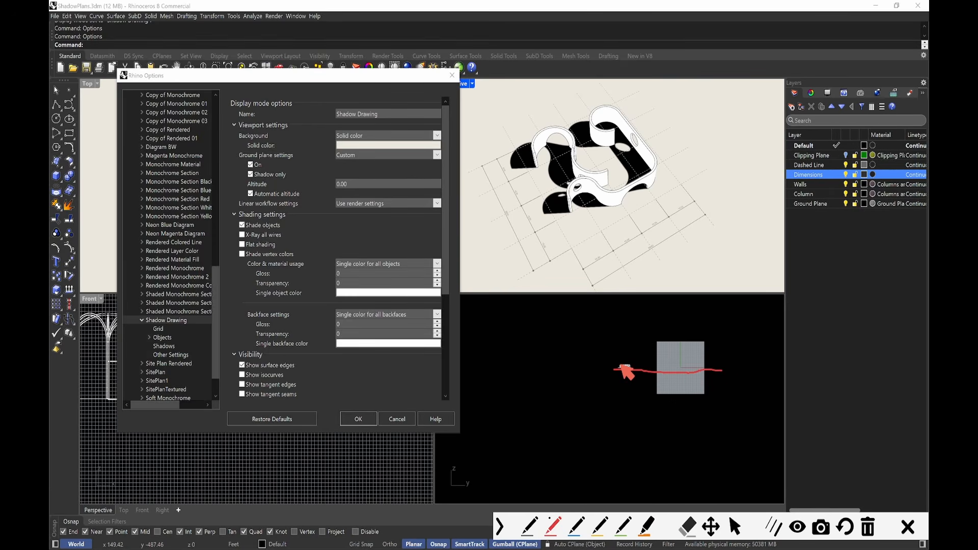
{"action": "key", "text": "ctrl+alt+g"}
{"action": "key", "text": "ctrl+alt+g"}
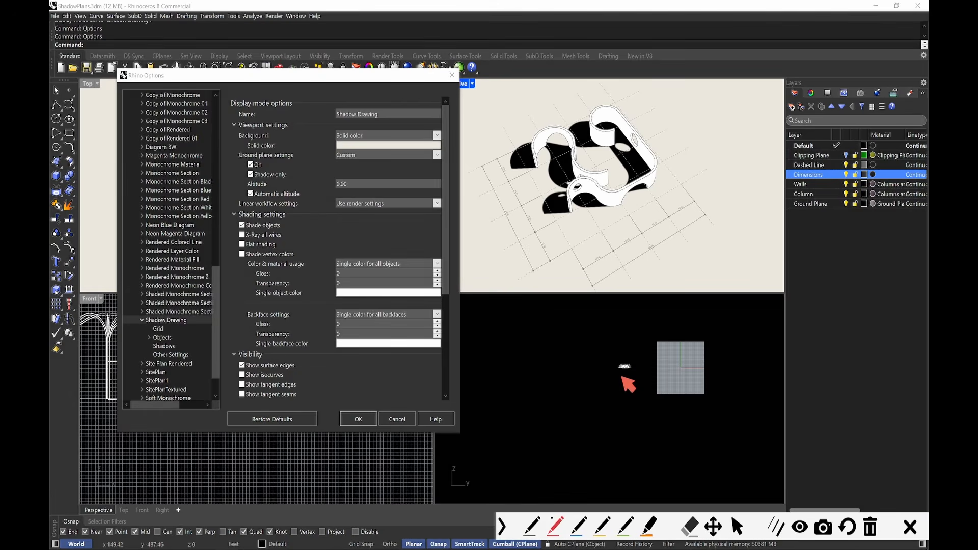
{"action": "mouse_move", "coordinate": [620, 363]}
{"action": "left_mouse_down"}
{"action": "mouse_move", "coordinate": [620, 375]}
{"action": "mouse_move", "coordinate": [634, 368]}
{"action": "mouse_move", "coordinate": [619, 376]}
{"action": "mouse_move", "coordinate": [732, 374]}
{"action": "left_mouse_up"}
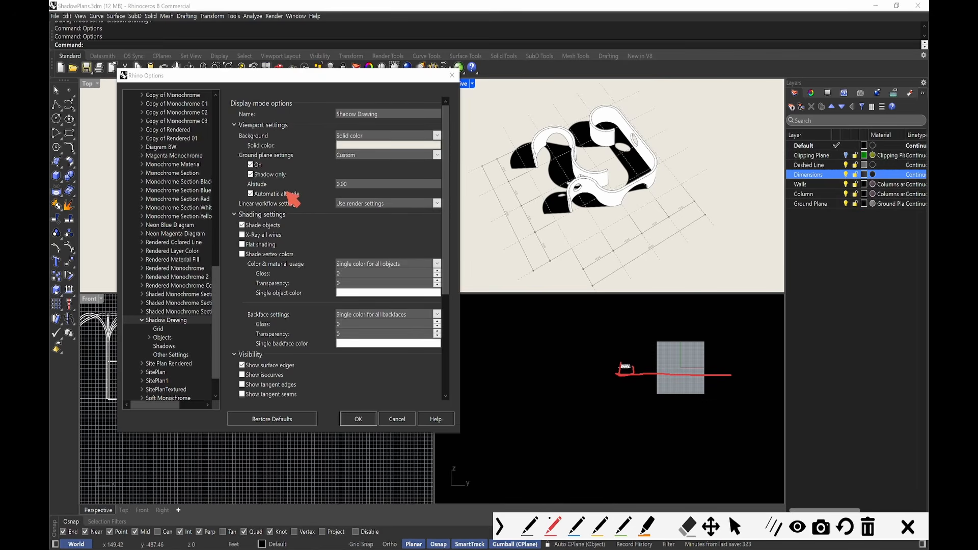
{"action": "mouse_move", "coordinate": [357, 177]}
{"action": "left_mouse_down"}
{"action": "mouse_move", "coordinate": [325, 187]}
{"action": "mouse_move", "coordinate": [354, 186]}
{"action": "mouse_move", "coordinate": [352, 178]}
{"action": "left_mouse_up"}
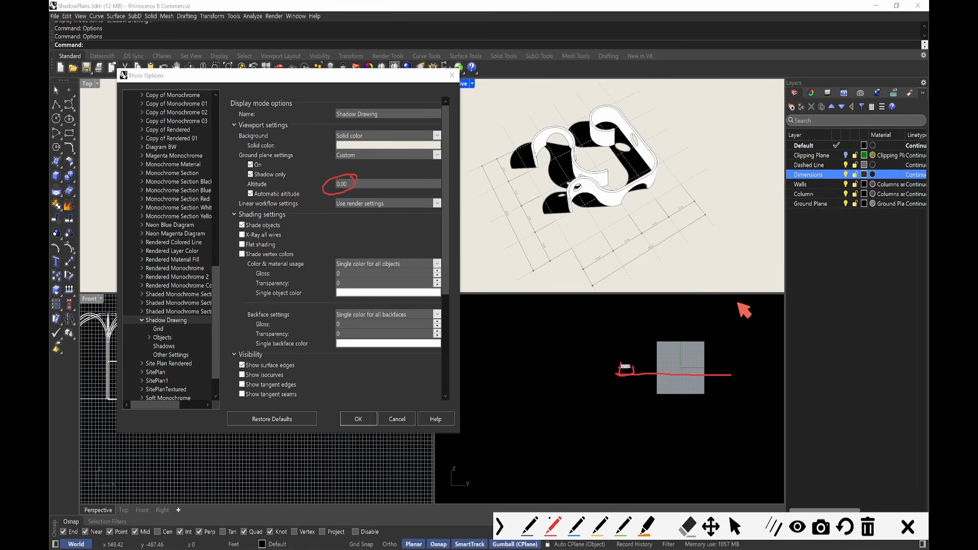
{"action": "left_click_drag", "start_coordinate": [694, 368], "coordinate": [659, 368]}
{"action": "key", "text": "Escape"}
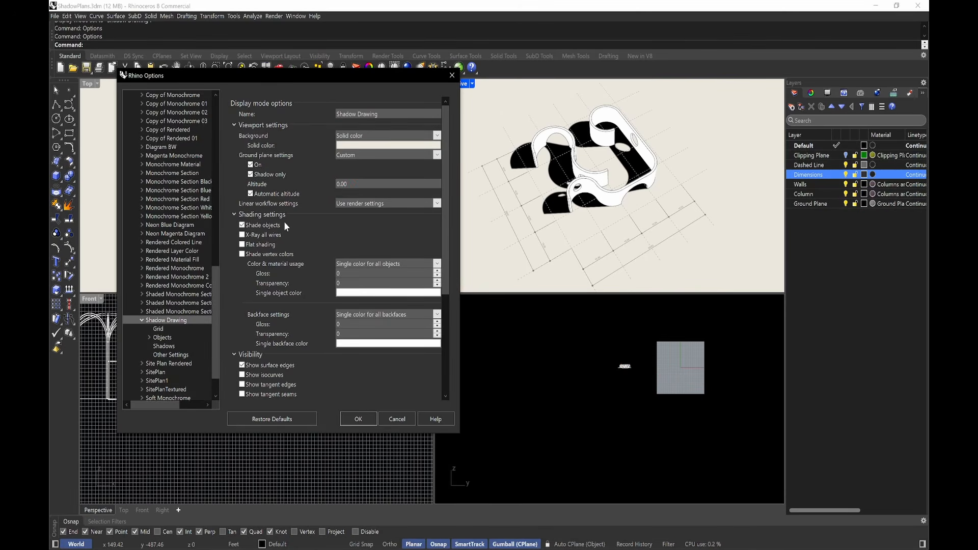
{"action": "key", "text": "ctrl+alt+g"}
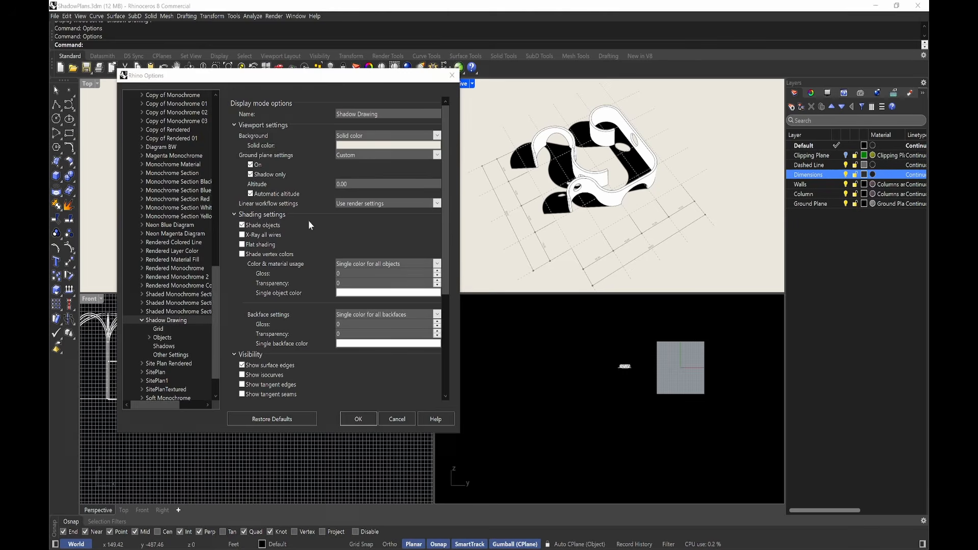
Keep object shading on and choose Single color for all objects as the color and material usage.
{"action": "left_click_drag", "start_coordinate": [286, 222], "coordinate": [305, 221]}
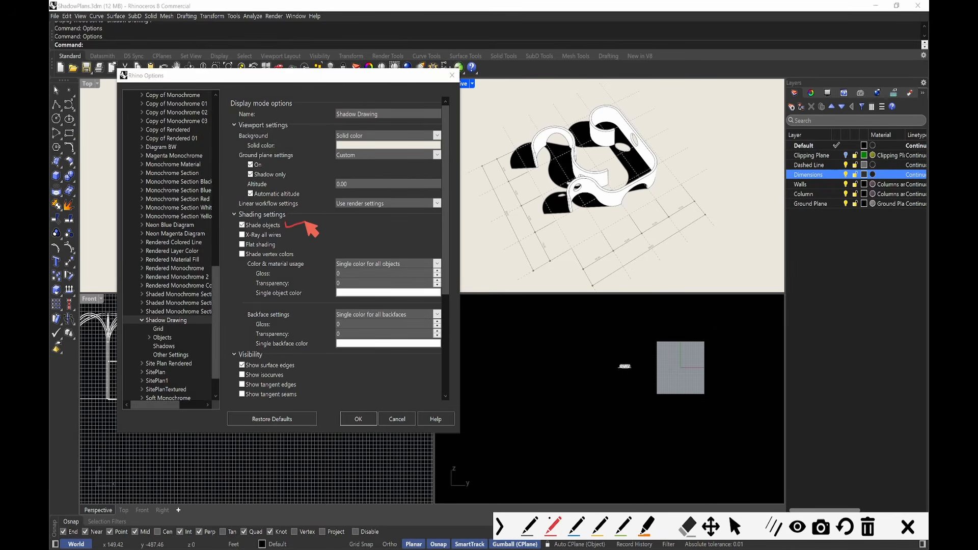
{"action": "mouse_move", "coordinate": [313, 261]}
{"action": "left_mouse_down"}
{"action": "mouse_move", "coordinate": [250, 270]}
{"action": "mouse_move", "coordinate": [415, 252]}
{"action": "left_mouse_up"}
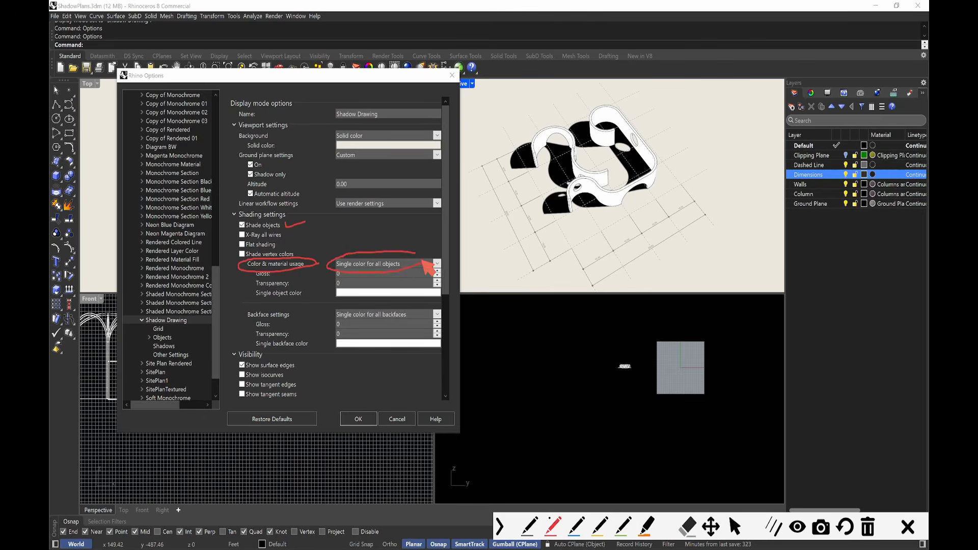
{"action": "key", "text": "ctrl+alt+g"}
{"action": "left_click", "coordinate": [437, 264]}
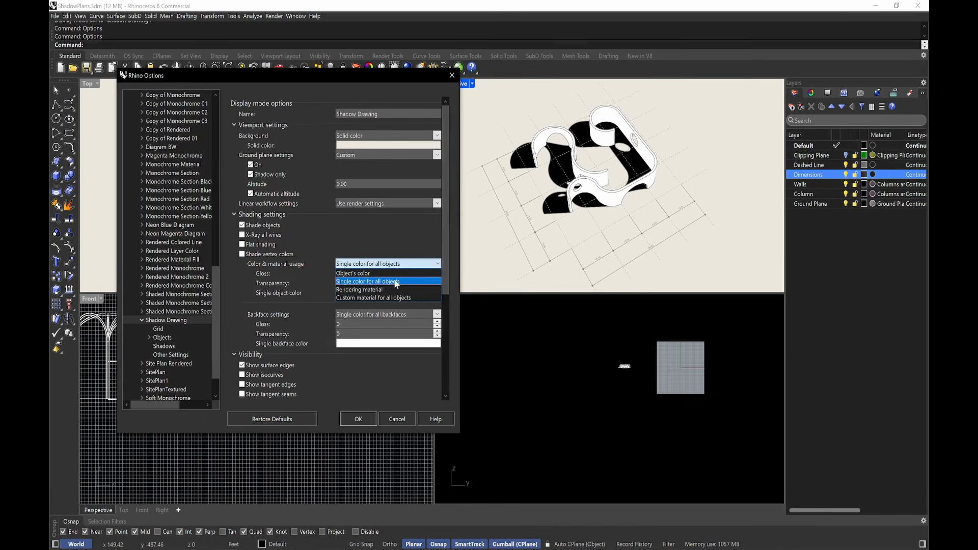
{"action": "left_click", "coordinate": [396, 278]}
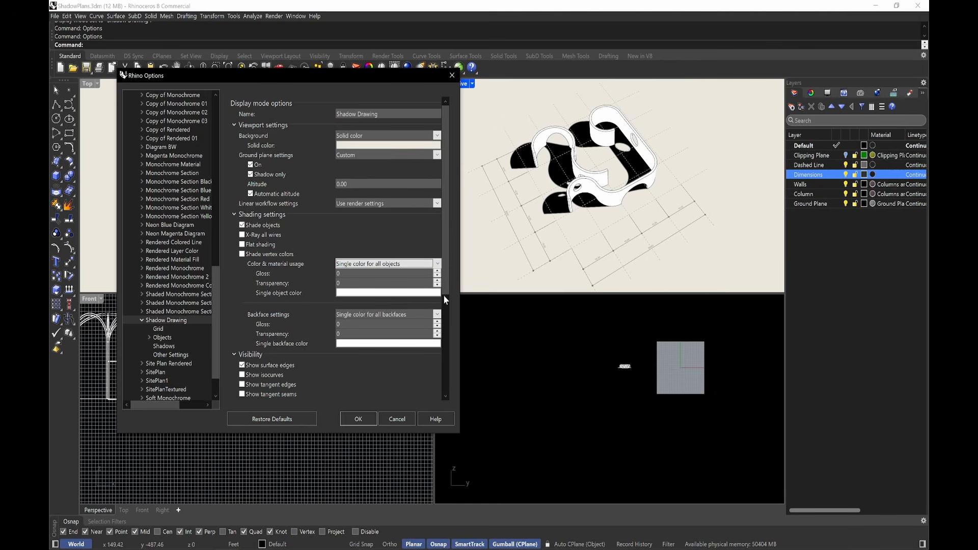
Examine the Shadow Drawing mode's visibility settings for surface edges, curves, clipping planes, text, annotations and points.
{"action": "scroll", "coordinate": [445, 253], "scroll_direction": "down", "scroll_amount": 5}
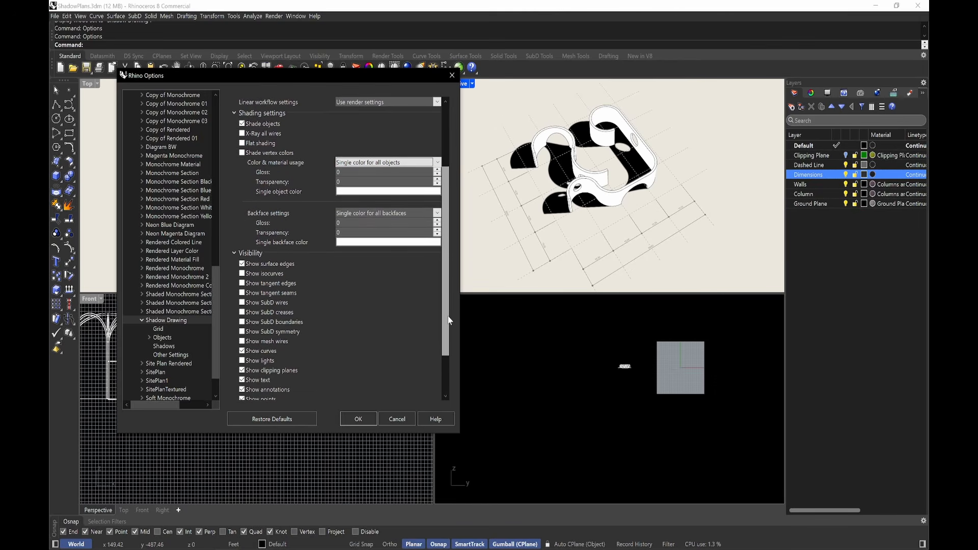
{"action": "left_click_drag", "start_coordinate": [449, 320], "coordinate": [450, 357]}
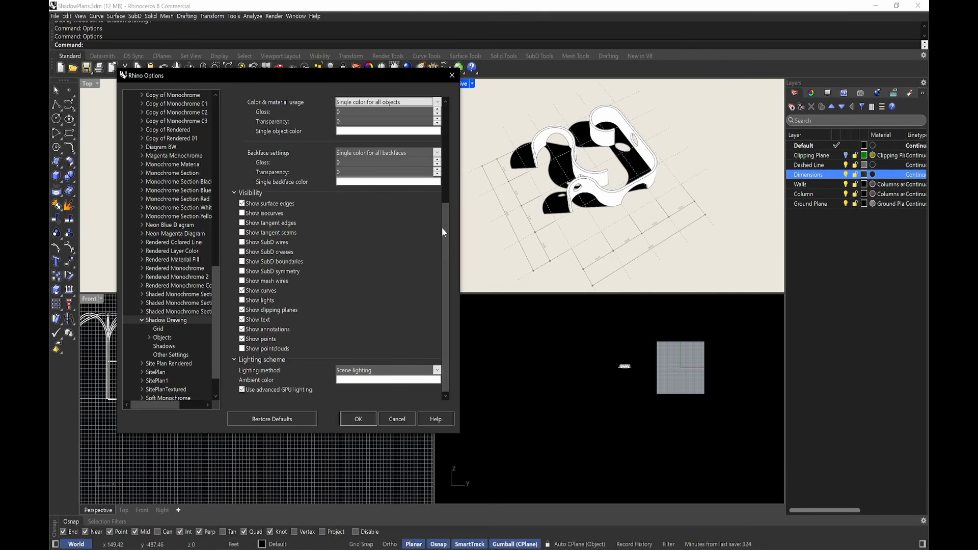
{"action": "key", "text": "ctrl+alt+g"}
{"action": "mouse_move", "coordinate": [600, 89]}
{"action": "left_mouse_down"}
{"action": "mouse_move", "coordinate": [688, 226]}
{"action": "mouse_move", "coordinate": [567, 101]}
{"action": "mouse_move", "coordinate": [668, 87]}
{"action": "left_mouse_up"}
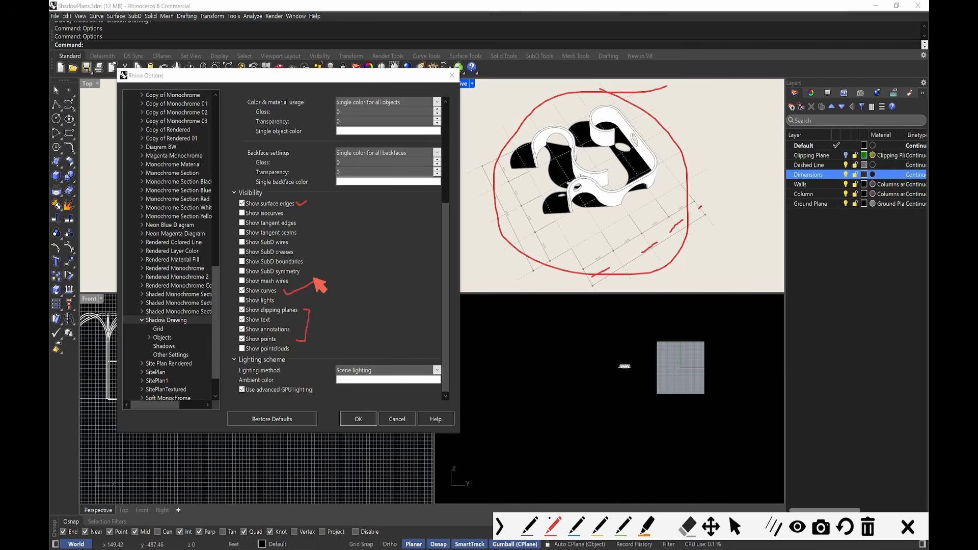
{"action": "key", "text": "Escape"}
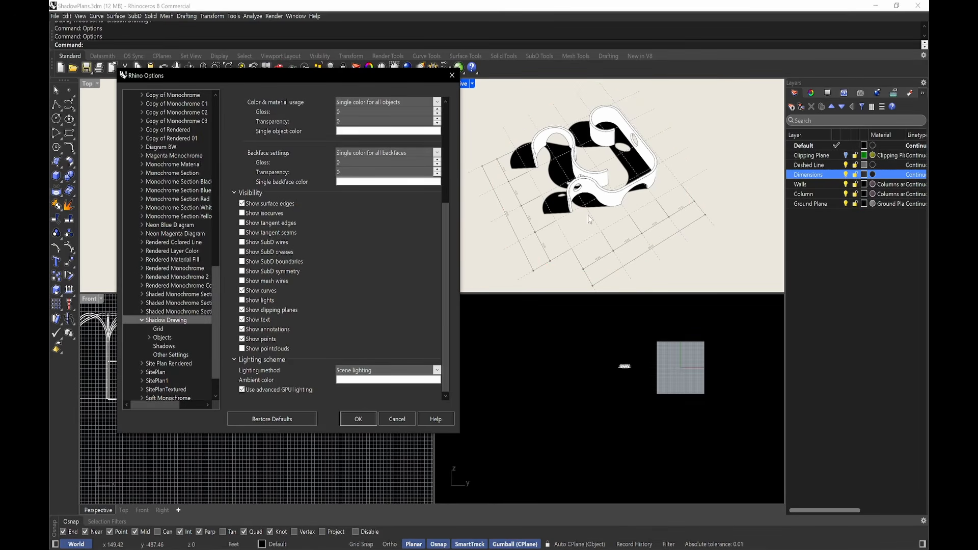
Choose Scene lighting as the lighting method and keep advanced GPU lighting on.
{"action": "key", "text": "ctrl+alt+g"}
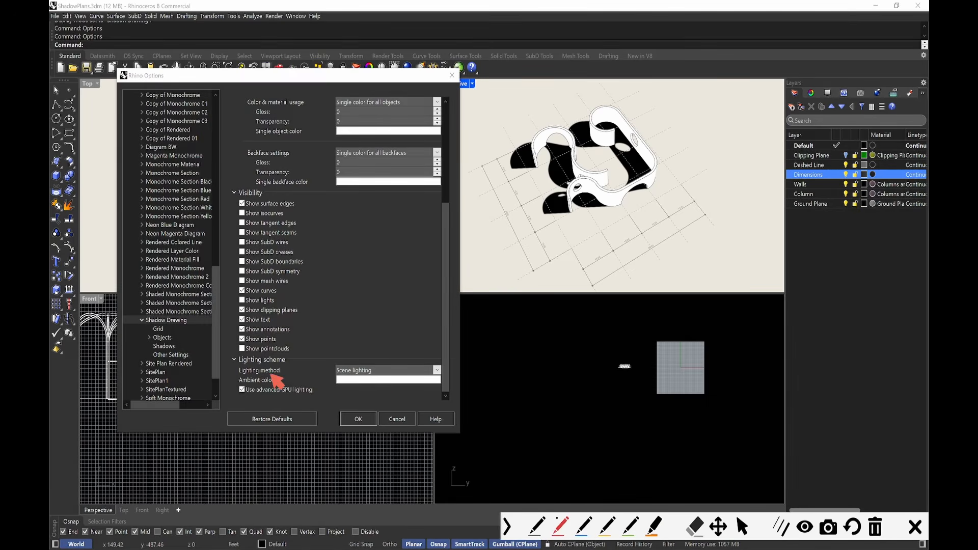
{"action": "key", "text": "Escape"}
{"action": "left_click", "coordinate": [374, 371]}
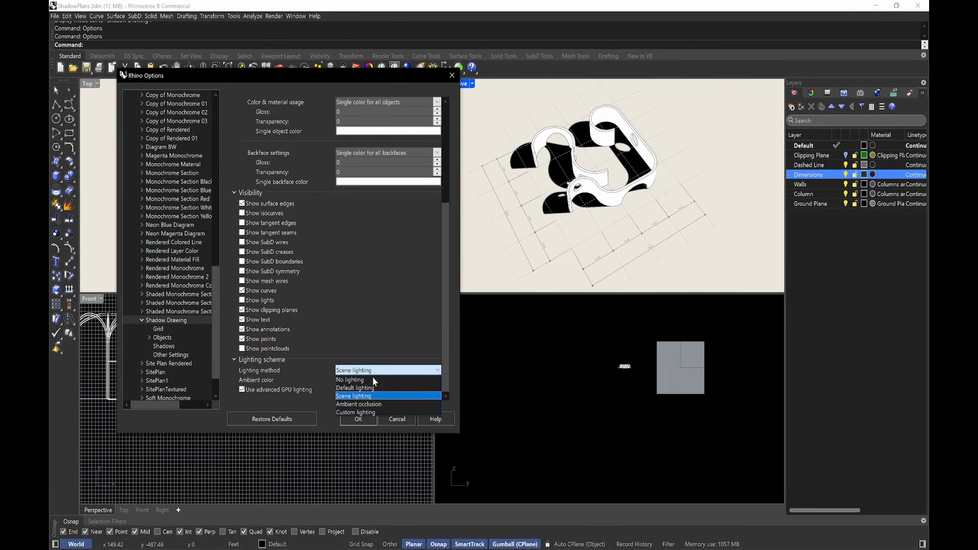
{"action": "left_click", "coordinate": [352, 398]}
{"action": "key", "text": "ctrl+alt+g"}
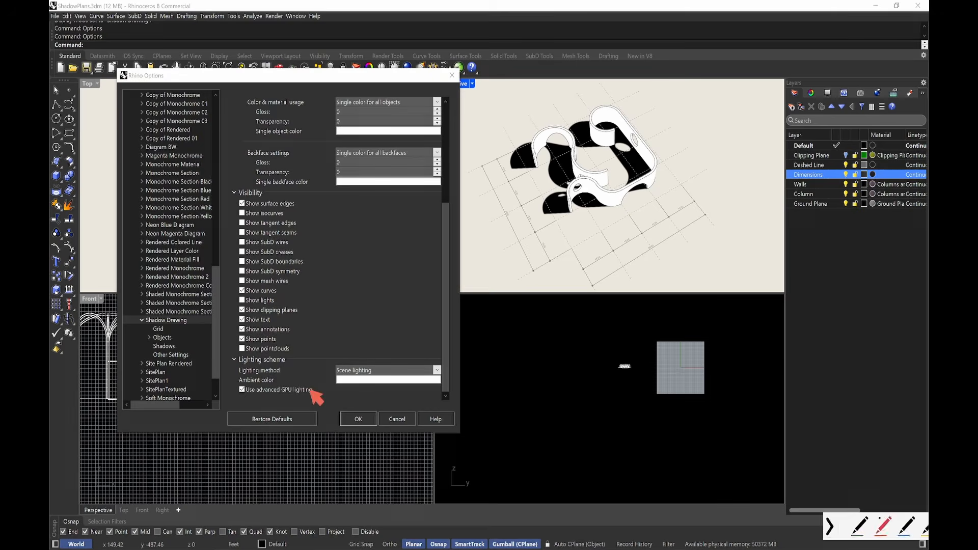
{"action": "key", "text": "Escape"}
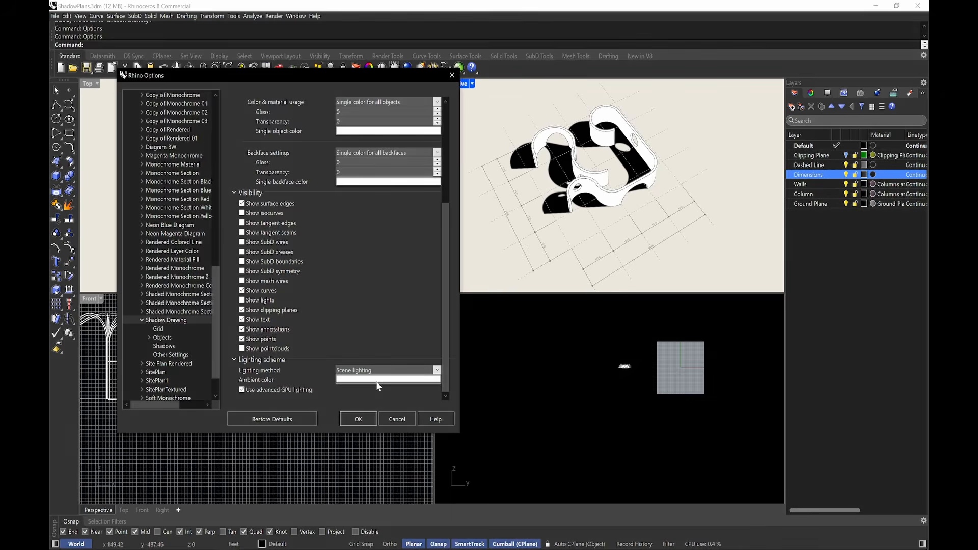
Set the lighting scheme's ambient color to White.
{"action": "left_click", "coordinate": [377, 381]}
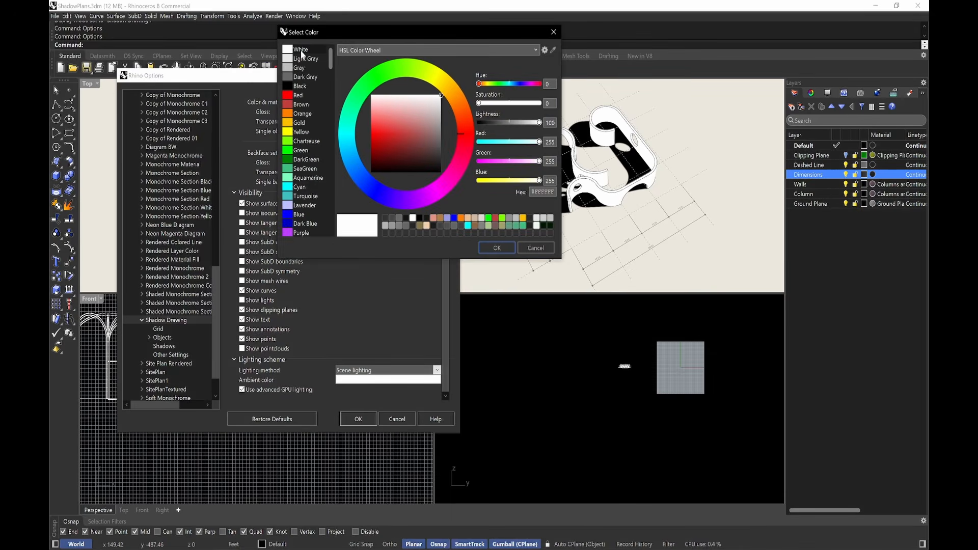
{"action": "left_click", "coordinate": [536, 248]}
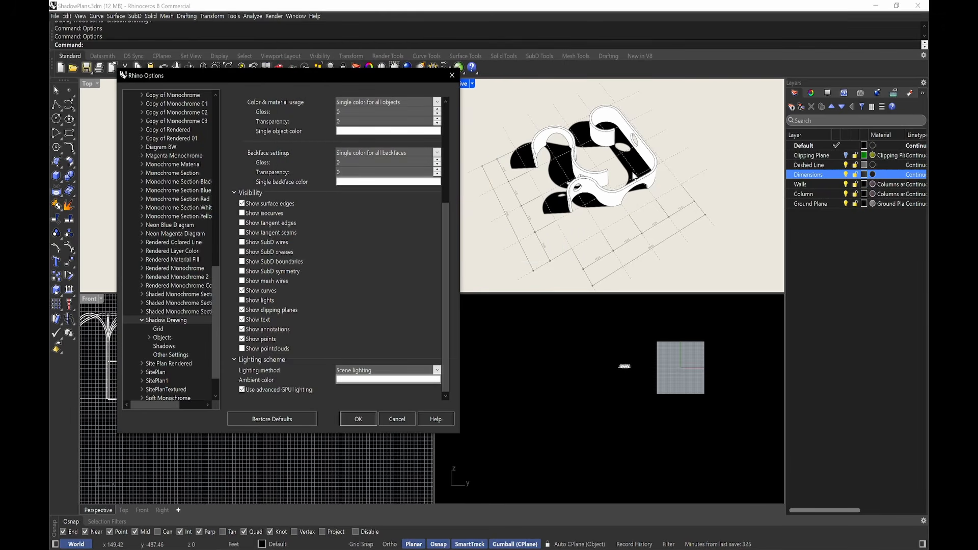
{"action": "left_click", "coordinate": [354, 381]}
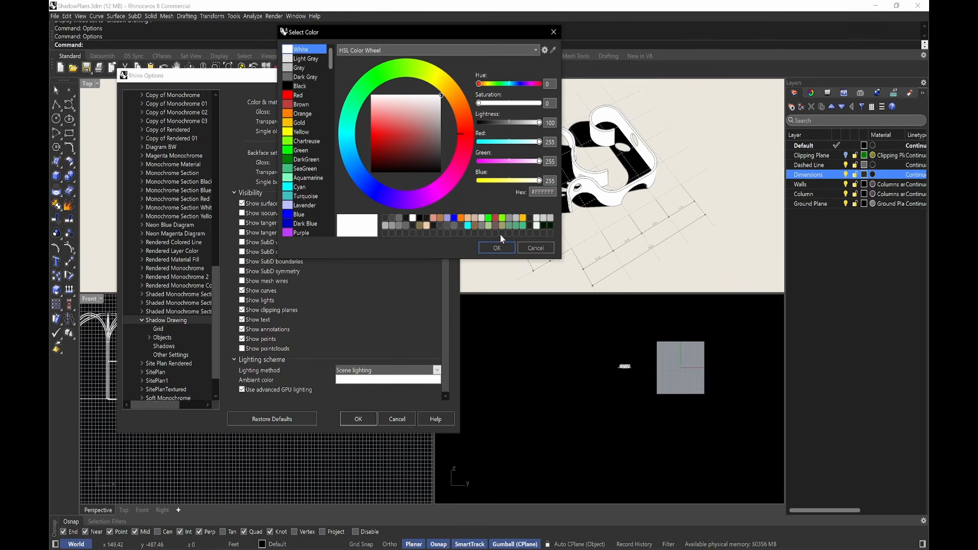
{"action": "left_click", "coordinate": [497, 248]}
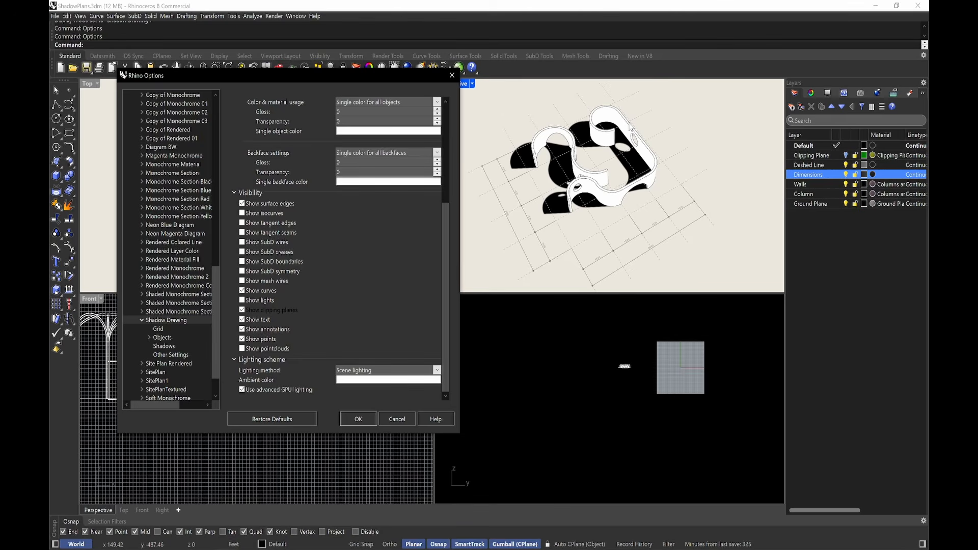
Open the Shadow Drawing mode's shadow settings and examine the shadow size, soft edge quality and edge blurring levels.
{"action": "left_click", "coordinate": [171, 347]}
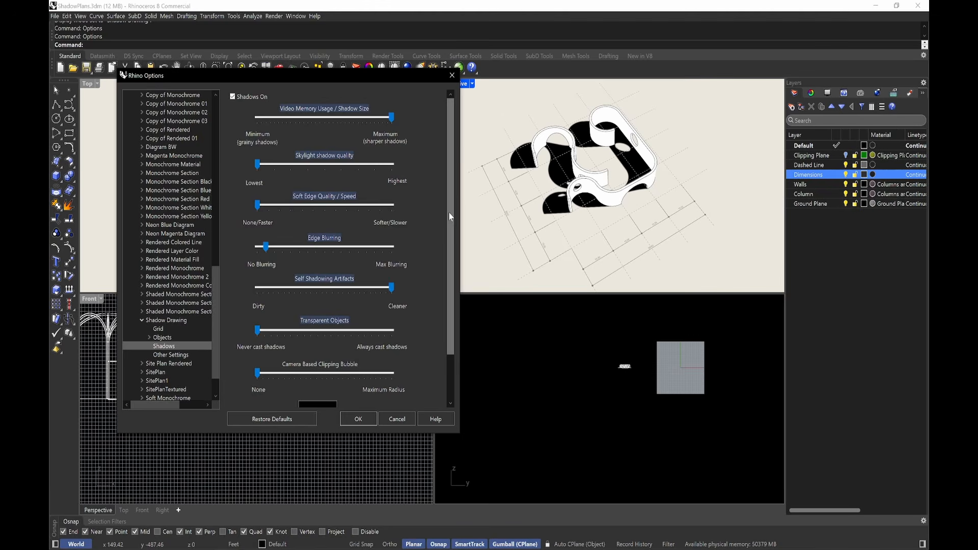
{"action": "key", "text": "ctrl+alt+g"}
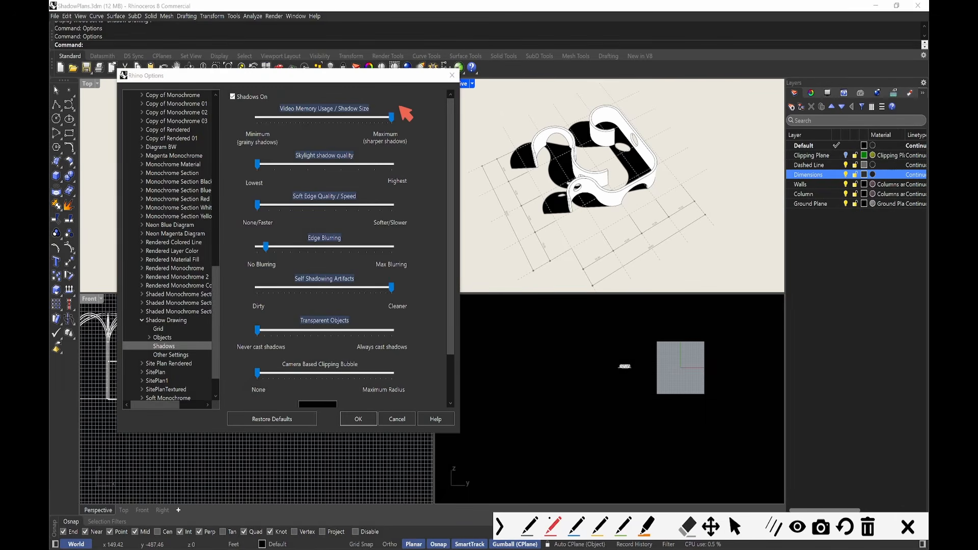
{"action": "mouse_move", "coordinate": [401, 108]}
{"action": "left_mouse_down"}
{"action": "mouse_move", "coordinate": [392, 127]}
{"action": "mouse_move", "coordinate": [405, 111]}
{"action": "mouse_move", "coordinate": [399, 104]}
{"action": "left_mouse_up"}
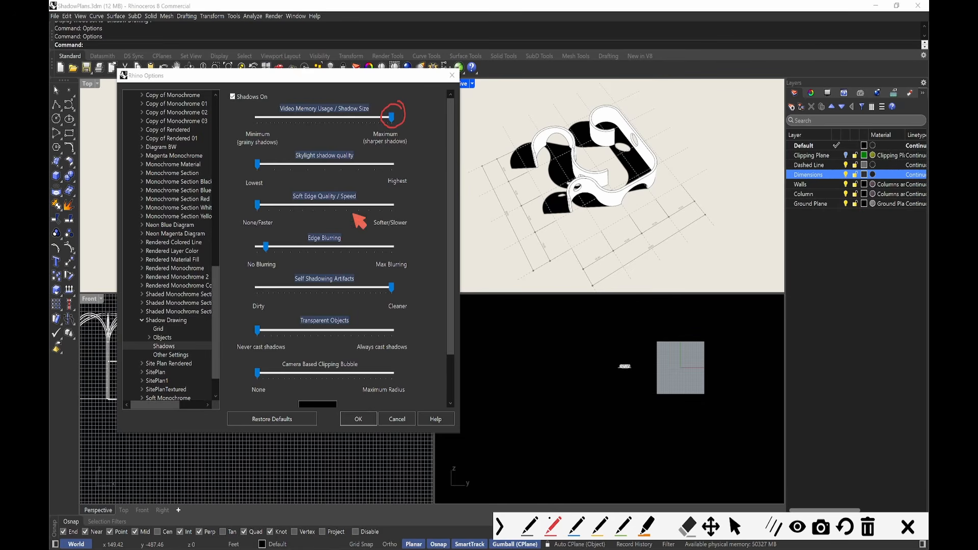
{"action": "left_click_drag", "start_coordinate": [350, 231], "coordinate": [265, 250]}
{"action": "left_click_drag", "start_coordinate": [529, 141], "coordinate": [511, 159]}
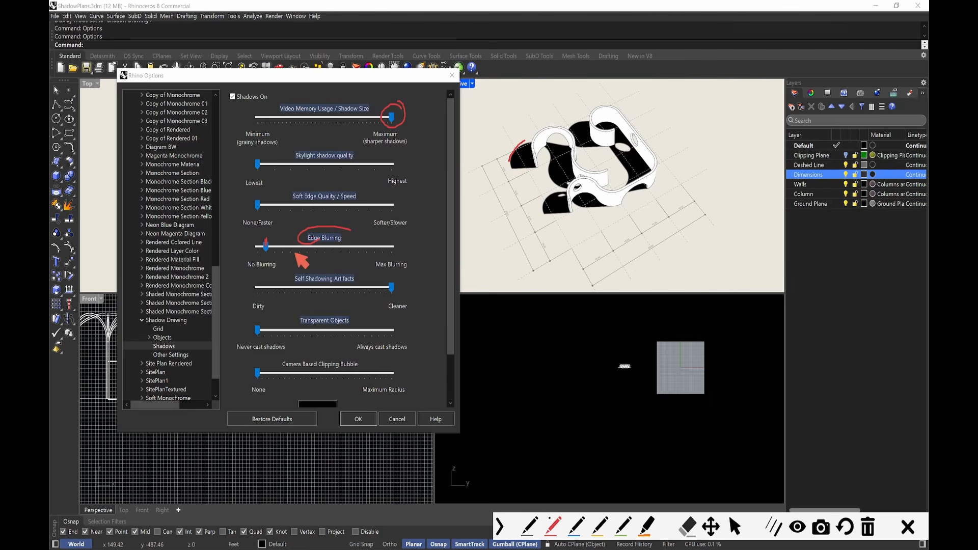
{"action": "left_click_drag", "start_coordinate": [251, 234], "coordinate": [253, 251]}
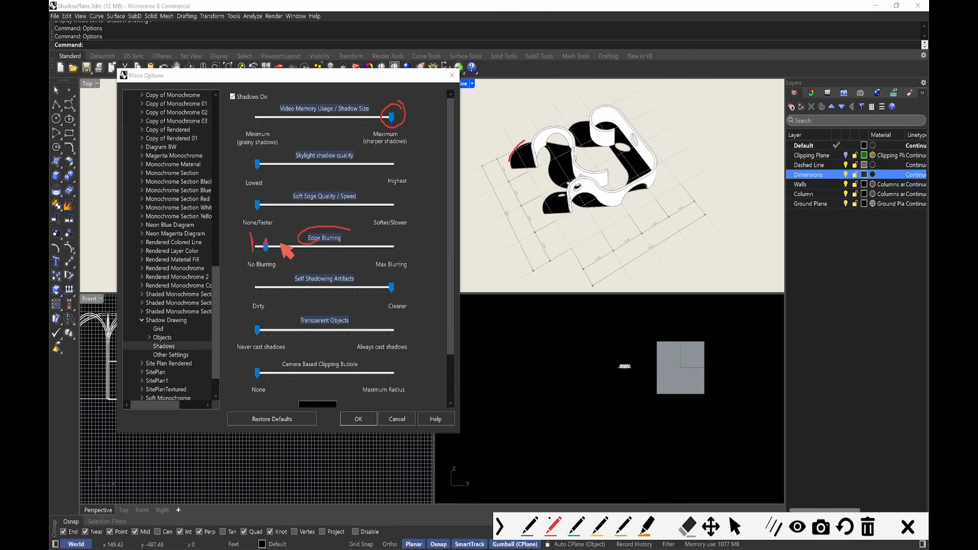
{"action": "left_click_drag", "start_coordinate": [281, 243], "coordinate": [282, 247]}
{"action": "left_click_drag", "start_coordinate": [282, 195], "coordinate": [281, 201]}
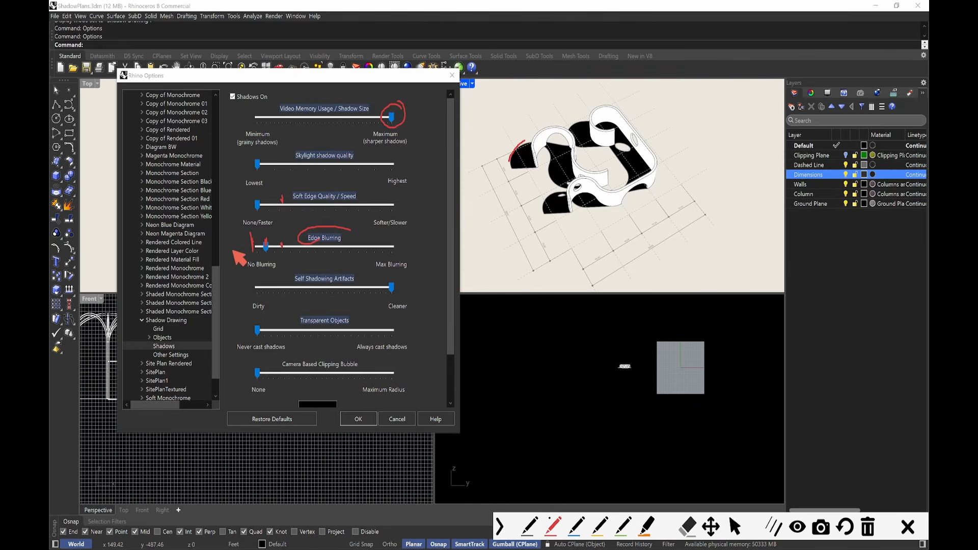
{"action": "mouse_move", "coordinate": [253, 237]}
{"action": "left_mouse_down"}
{"action": "mouse_move", "coordinate": [248, 246]}
{"action": "mouse_move", "coordinate": [248, 237]}
{"action": "left_mouse_up"}
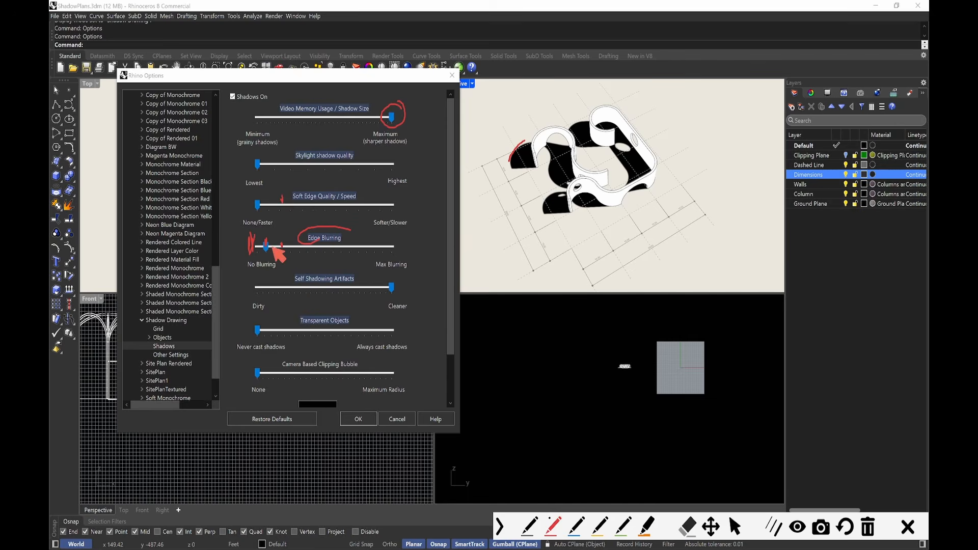
{"action": "left_click_drag", "start_coordinate": [268, 238], "coordinate": [273, 244]}
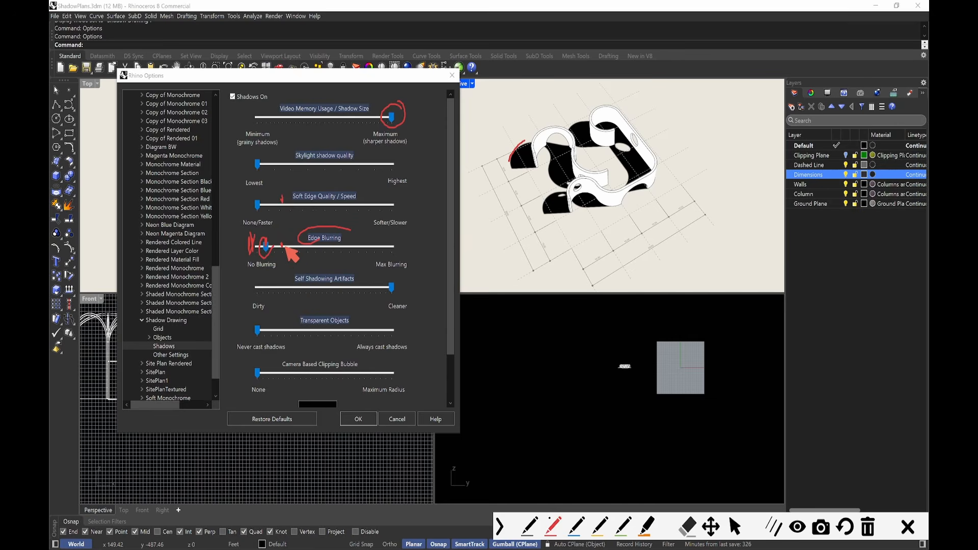
{"action": "key", "text": "Escape"}
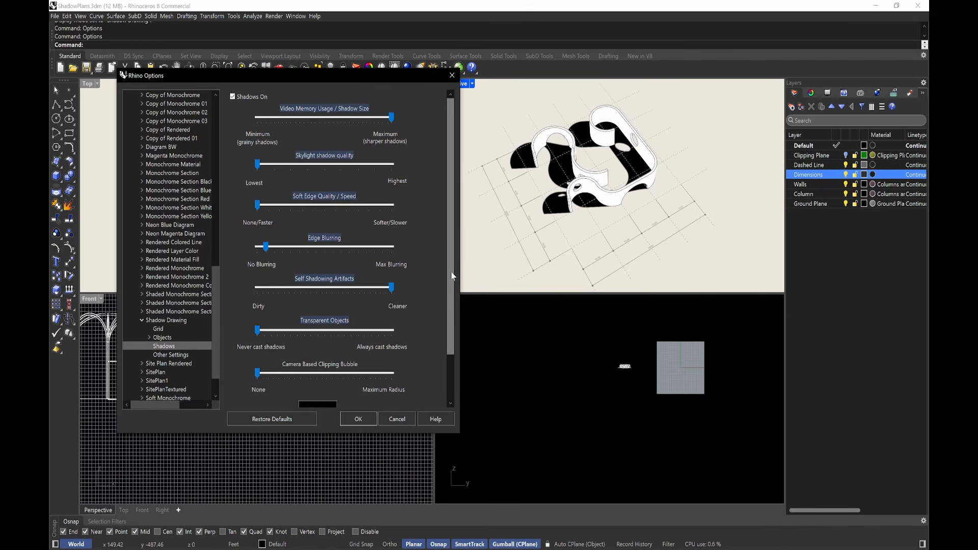
Set the shadow color to Blue.
{"action": "scroll", "coordinate": [408, 295], "scroll_direction": "down", "scroll_amount": 2}
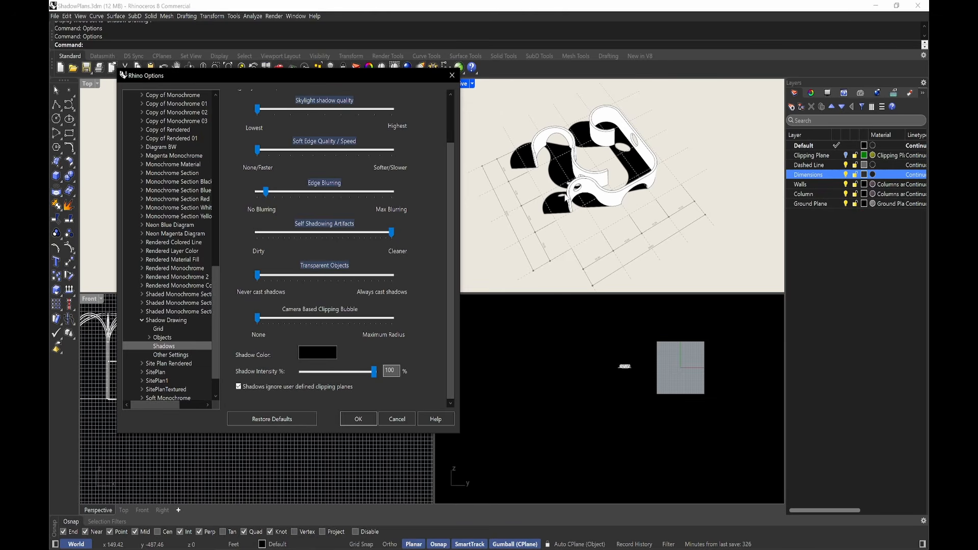
{"action": "left_click", "coordinate": [321, 355]}
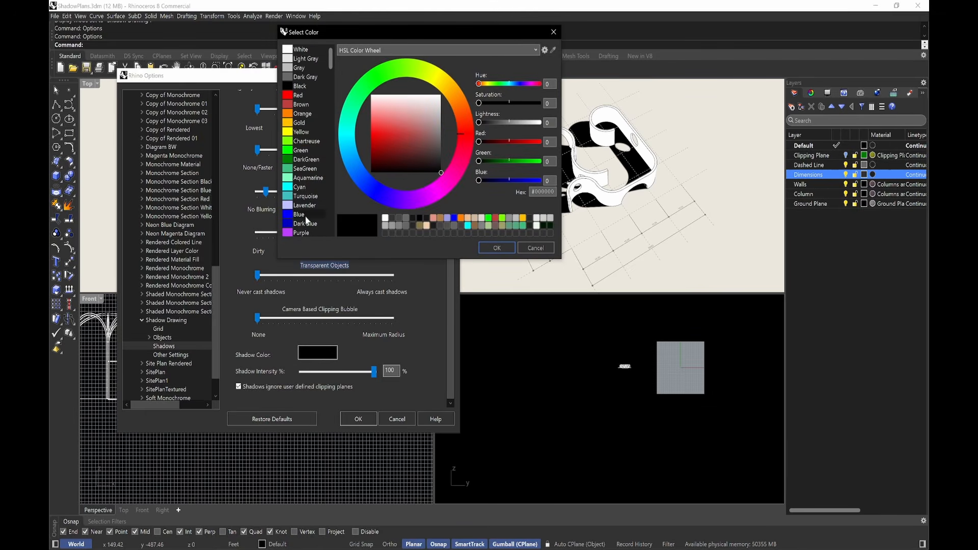
{"action": "left_click", "coordinate": [306, 215]}
{"action": "left_click", "coordinate": [497, 248]}
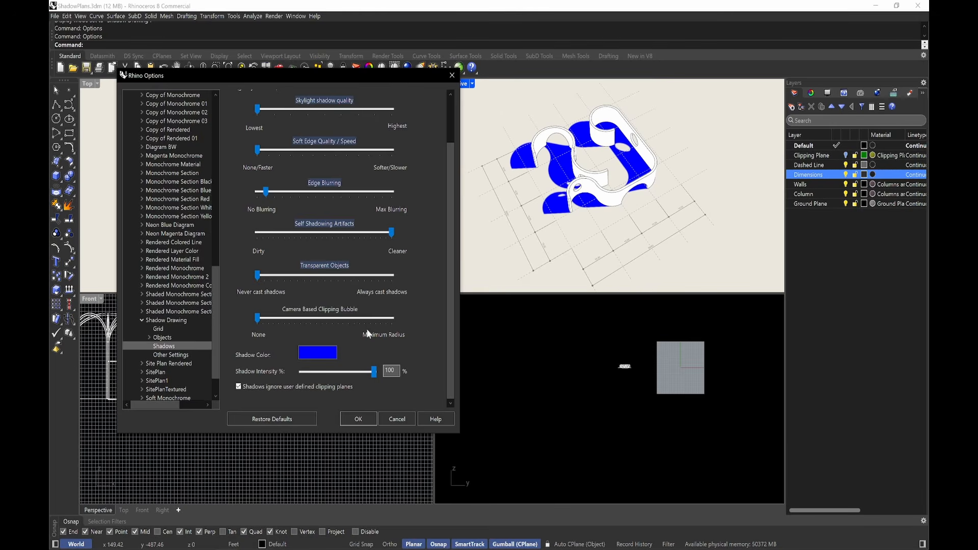
Try a shadow intensity of 39%, and restore it to 100%.
{"action": "left_click", "coordinate": [375, 372]}
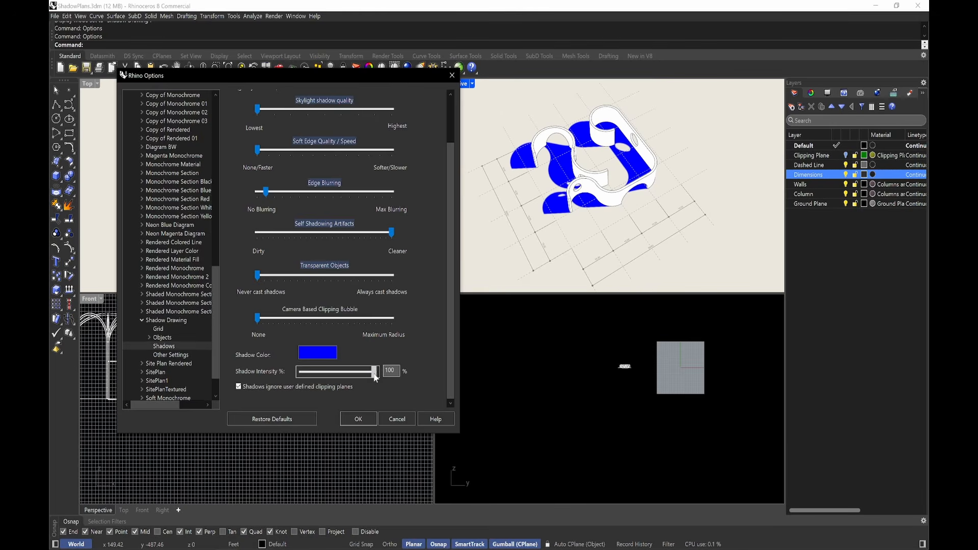
{"action": "left_click_drag", "start_coordinate": [374, 374], "coordinate": [331, 376]}
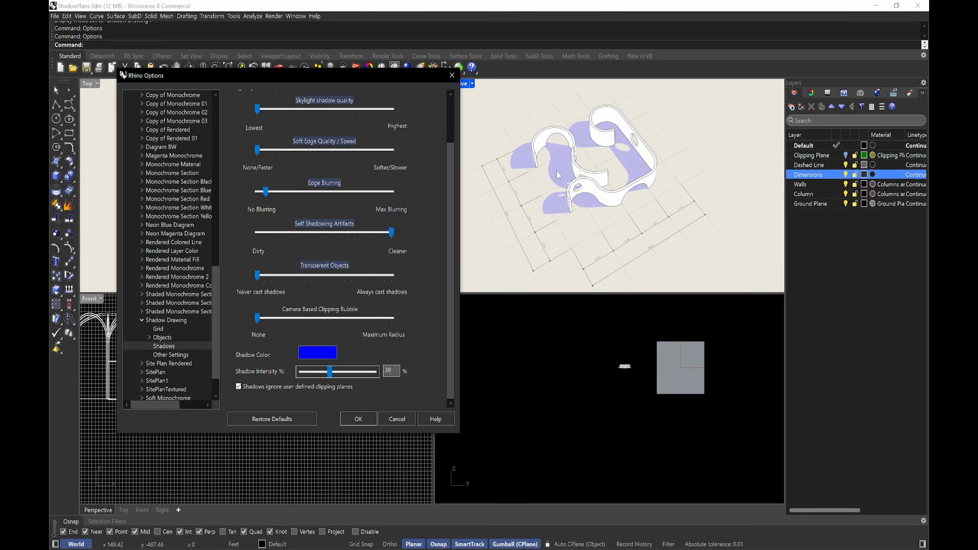
{"action": "left_click_drag", "start_coordinate": [331, 378], "coordinate": [332, 378]}
{"action": "left_click", "coordinate": [379, 371]}
Set the shadow color to black (#000000) and turn off the option for shadows to ignore user-defined clipping planes.
{"action": "left_click", "coordinate": [318, 353]}
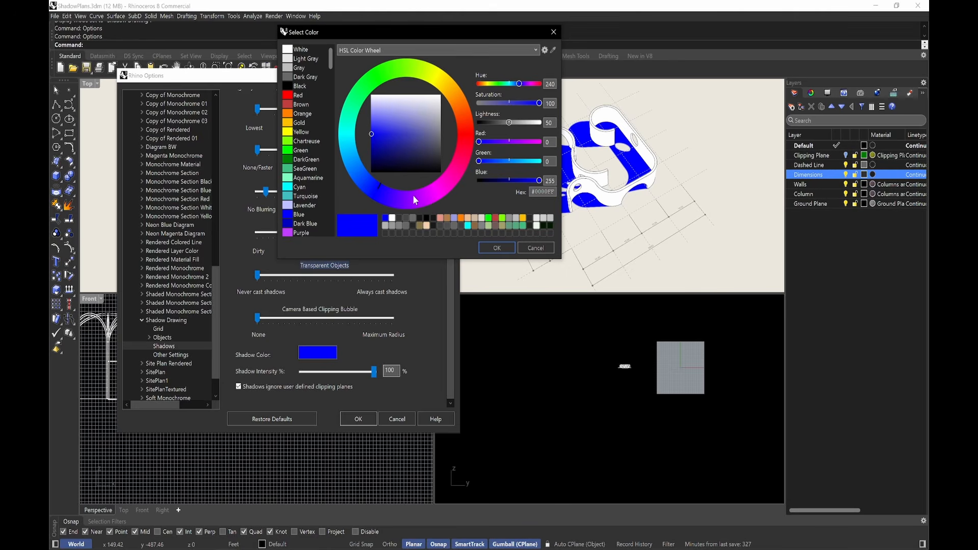
{"action": "left_click_drag", "start_coordinate": [509, 122], "coordinate": [463, 121]}
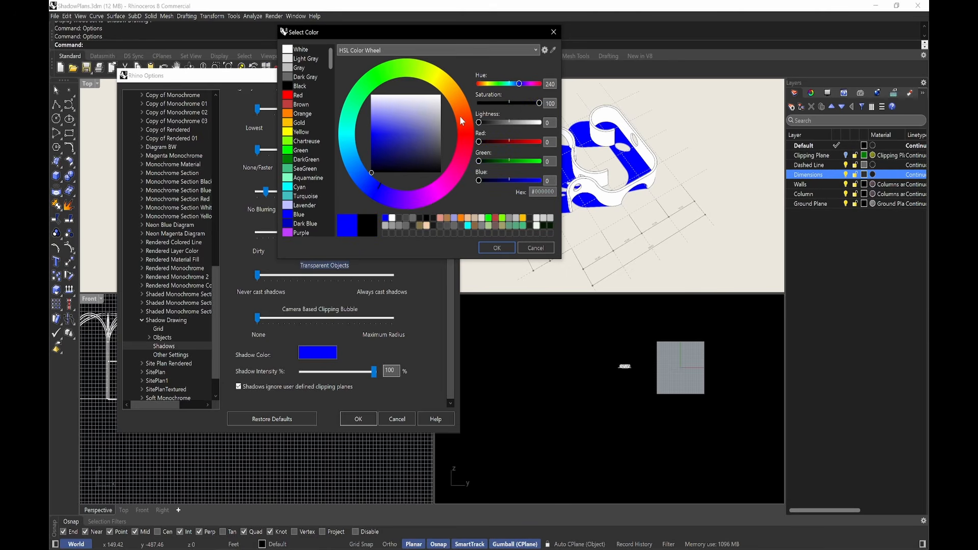
{"action": "left_click", "coordinate": [494, 248]}
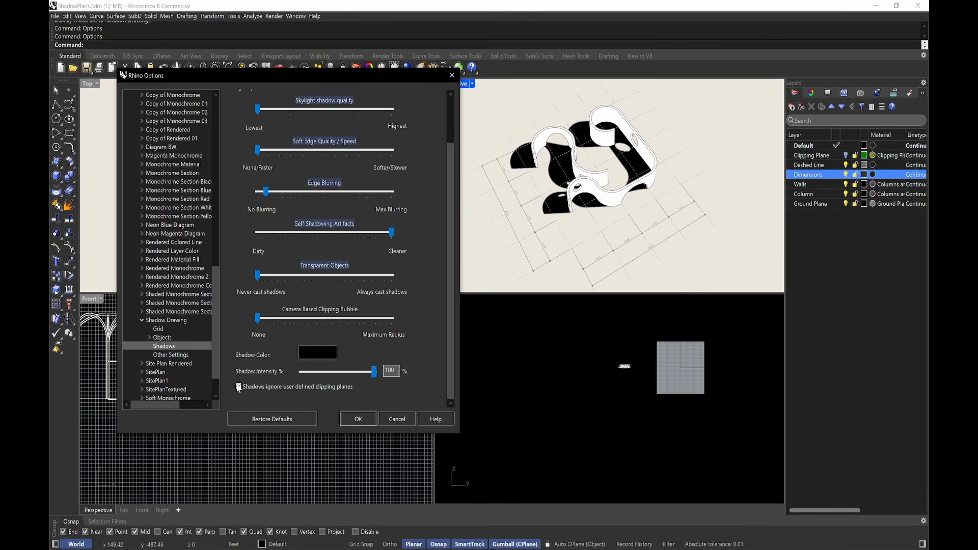
{"action": "left_click", "coordinate": [238, 387]}
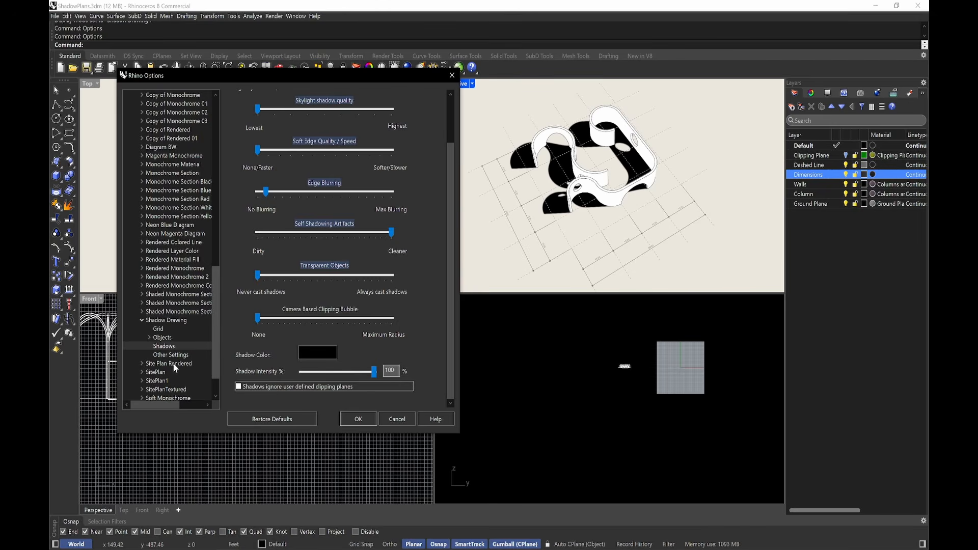
Open the surface display settings within the Shadow Drawing mode's object settings.
{"action": "left_click", "coordinate": [163, 339]}
{"action": "left_click", "coordinate": [149, 338]}
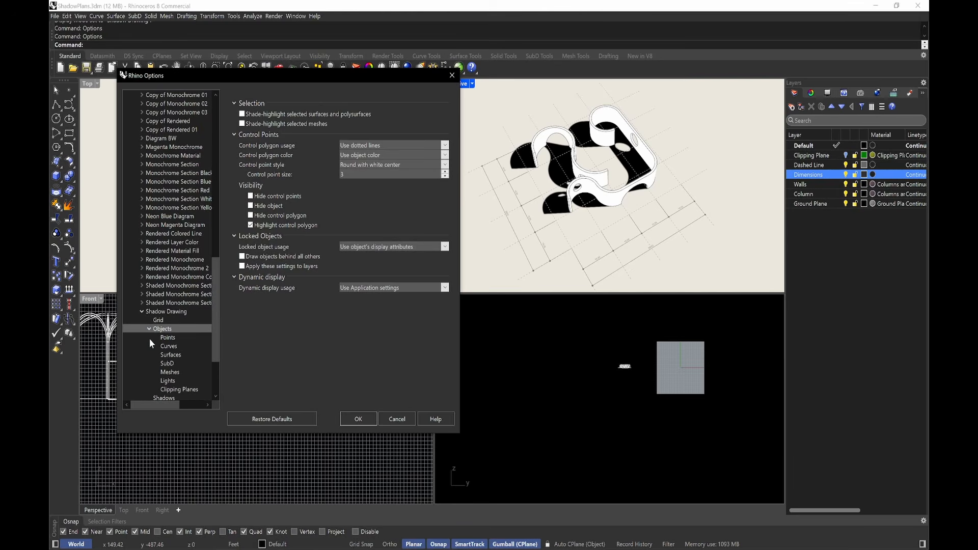
{"action": "scroll", "coordinate": [193, 344], "scroll_direction": "down", "scroll_amount": 2}
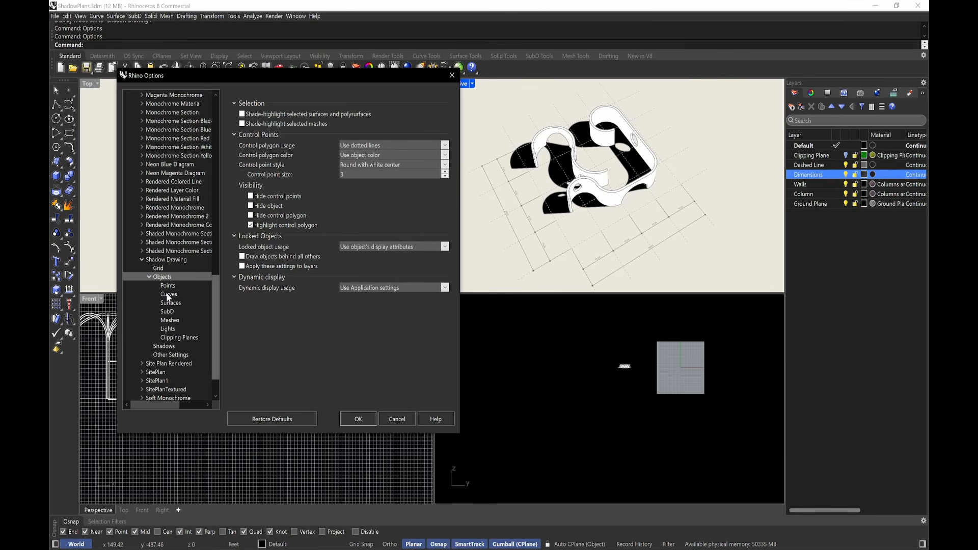
{"action": "left_click", "coordinate": [173, 304]}
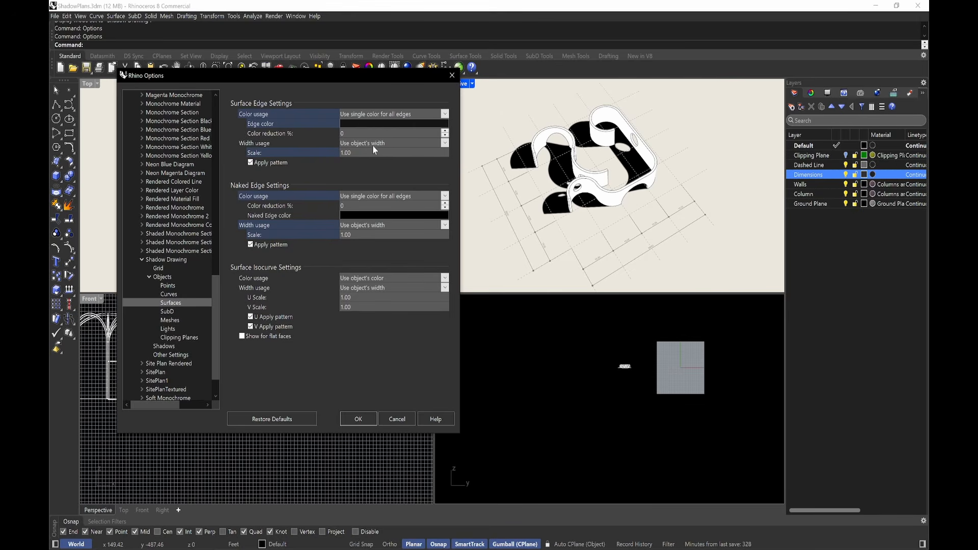
{"action": "key", "text": "ctrl+alt+g"}
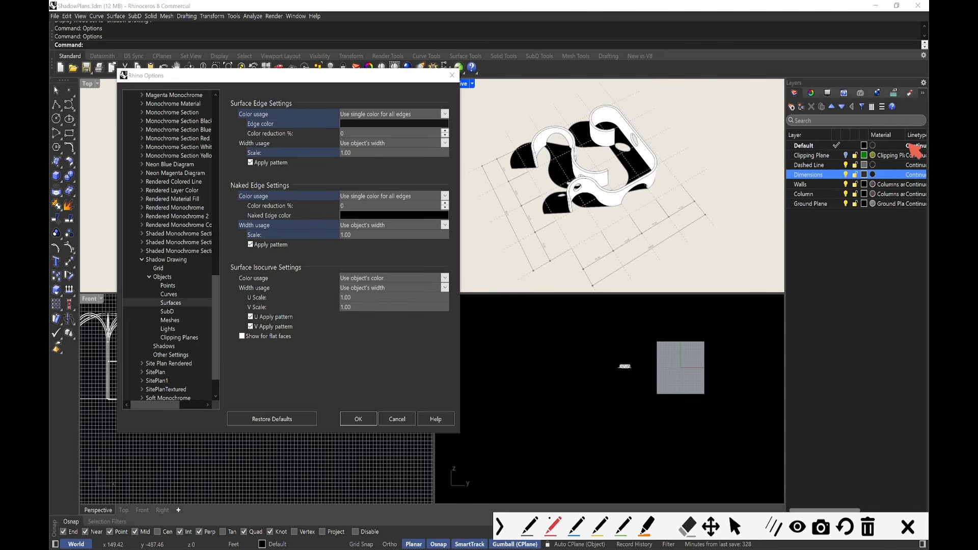
{"action": "left_click_drag", "start_coordinate": [829, 223], "coordinate": [807, 219]}
{"action": "left_click", "coordinate": [878, 221]}
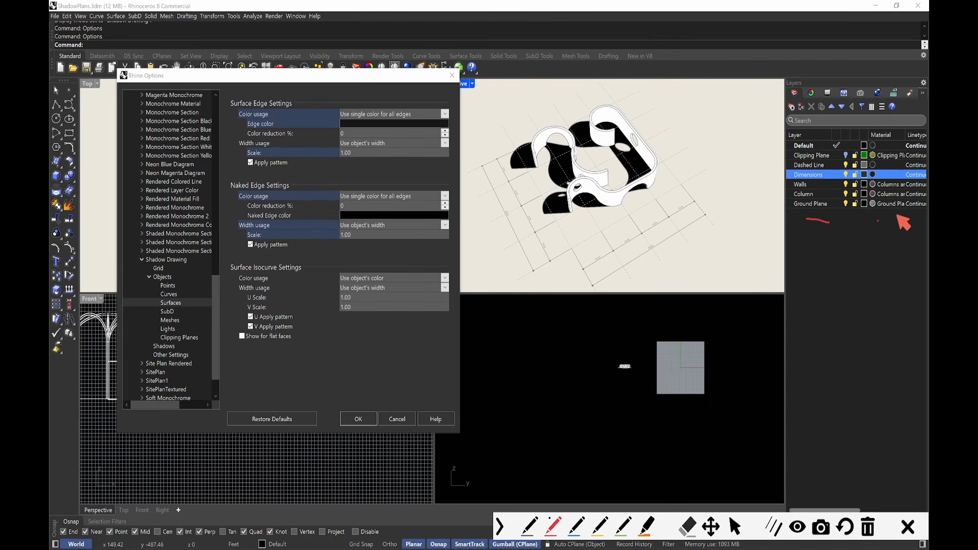
{"action": "key", "text": "ctrl+alt+g"}
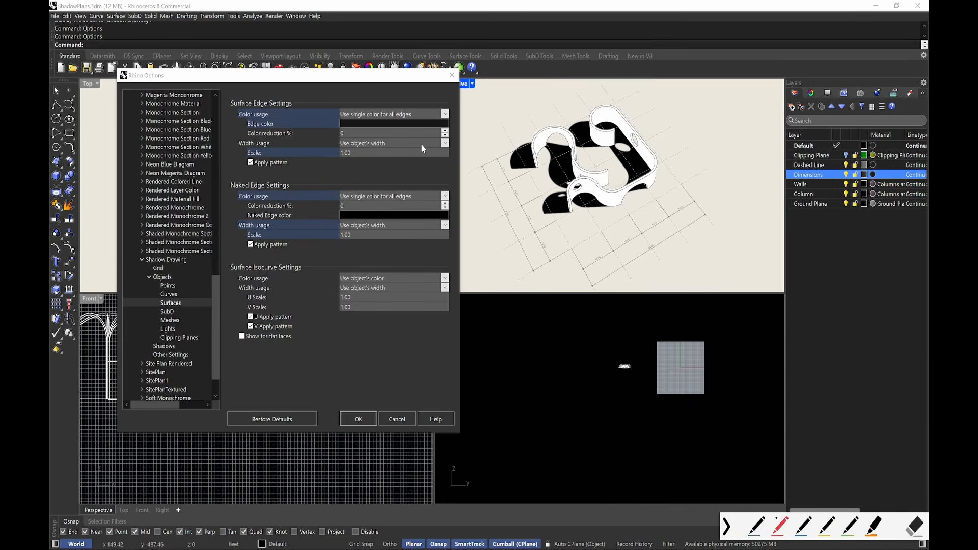
Examine the width usage options for surface edges and the Shadow Drawing mode's curve color and width settings.
{"action": "left_click", "coordinate": [421, 143]}
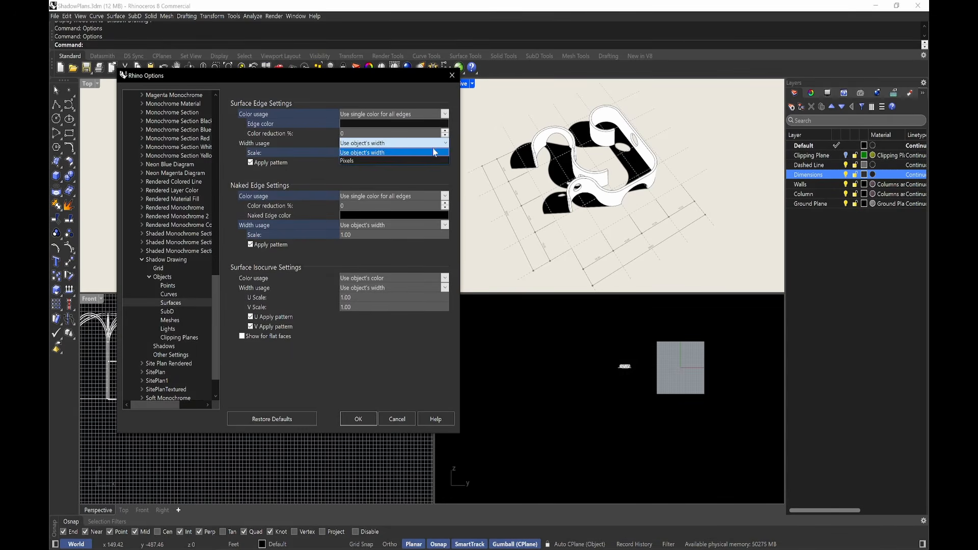
{"action": "left_click", "coordinate": [417, 169]}
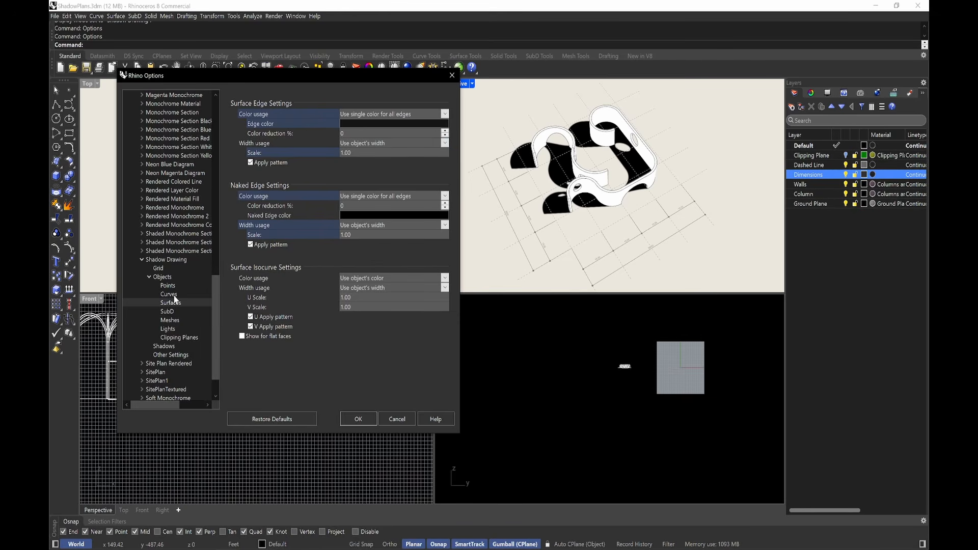
{"action": "left_click", "coordinate": [172, 294]}
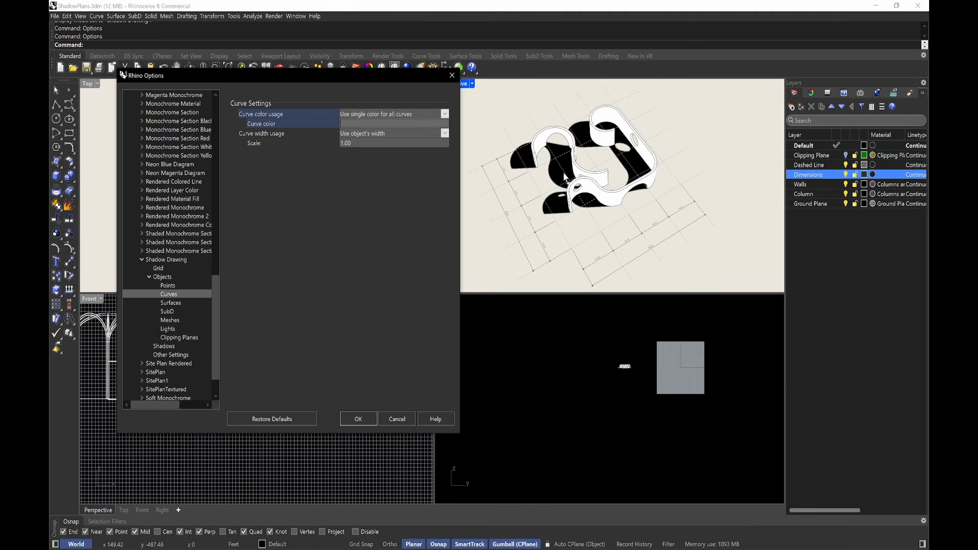
Set the surface edge color of the Shadow Drawing mode to Blue.
{"action": "left_click", "coordinate": [171, 303]}
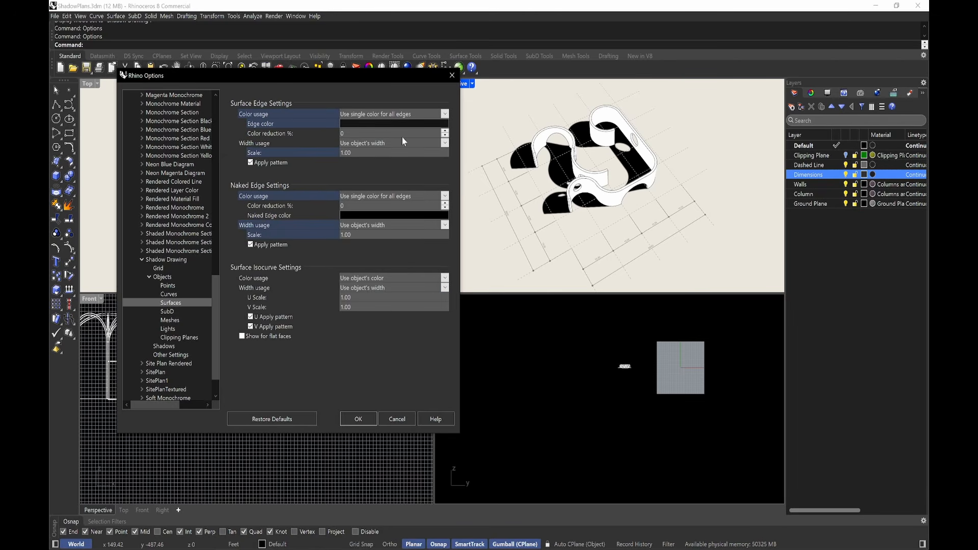
{"action": "left_click", "coordinate": [402, 124]}
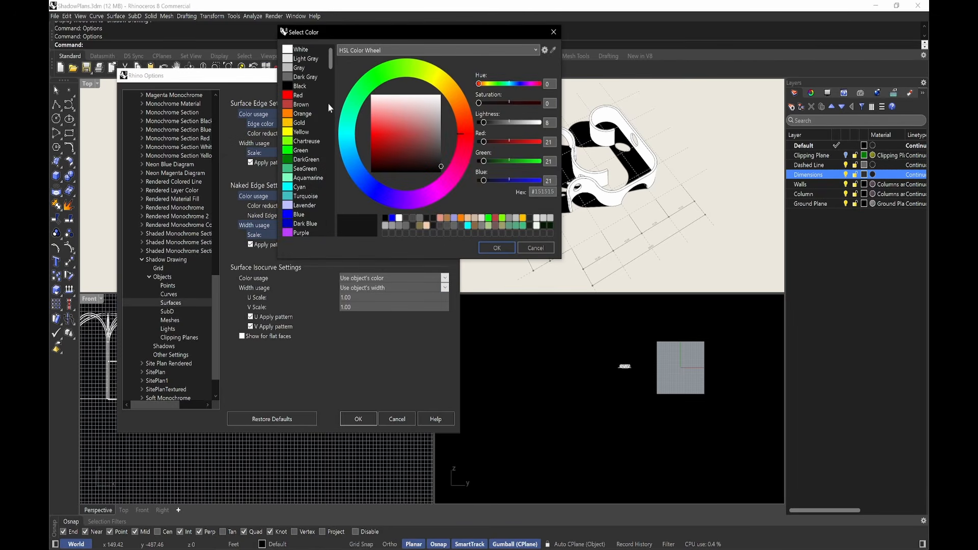
{"action": "left_click", "coordinate": [301, 215]}
{"action": "left_click", "coordinate": [497, 247]}
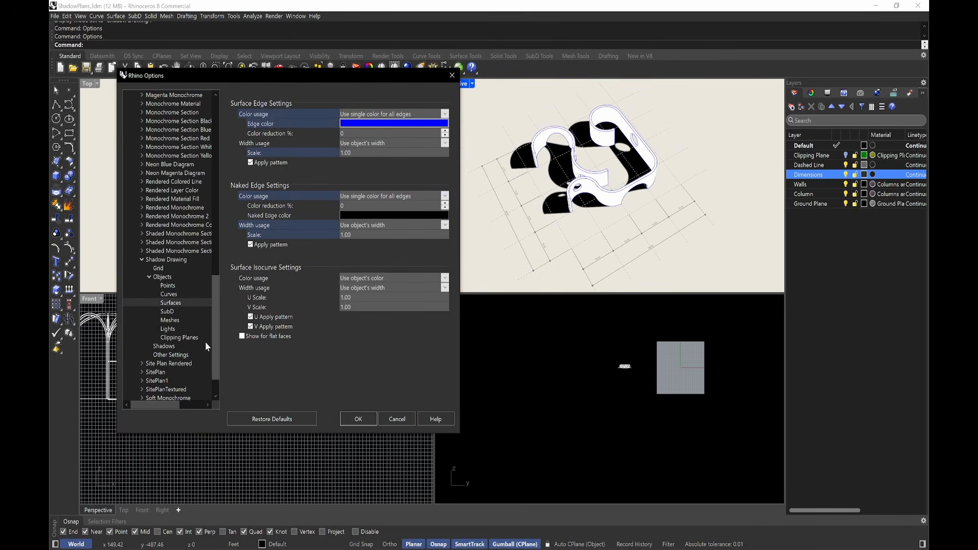
Set the Shadow Drawing mode's shadow color to Blue (#0000FF) and accept the display options.
{"action": "left_click", "coordinate": [174, 347]}
{"action": "left_click", "coordinate": [318, 352]}
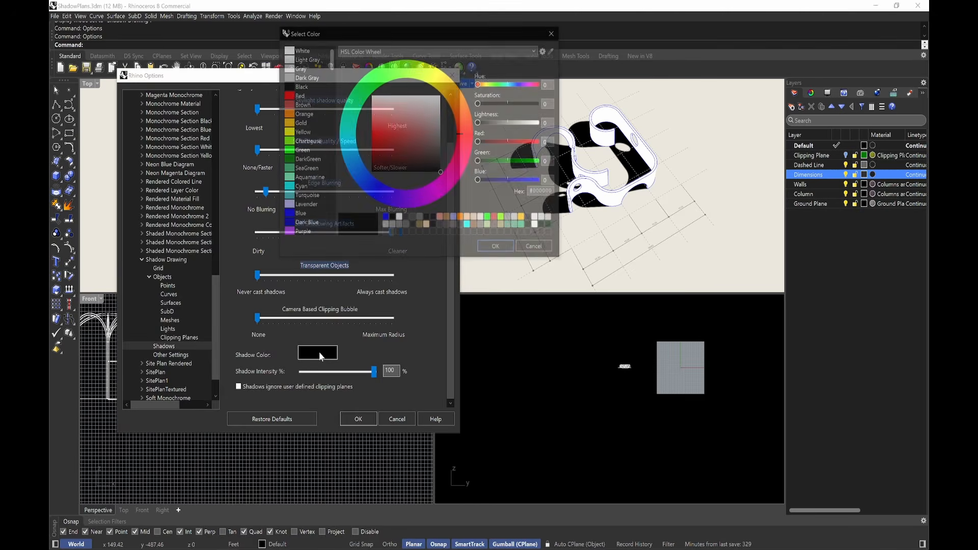
{"action": "left_click", "coordinate": [300, 215]}
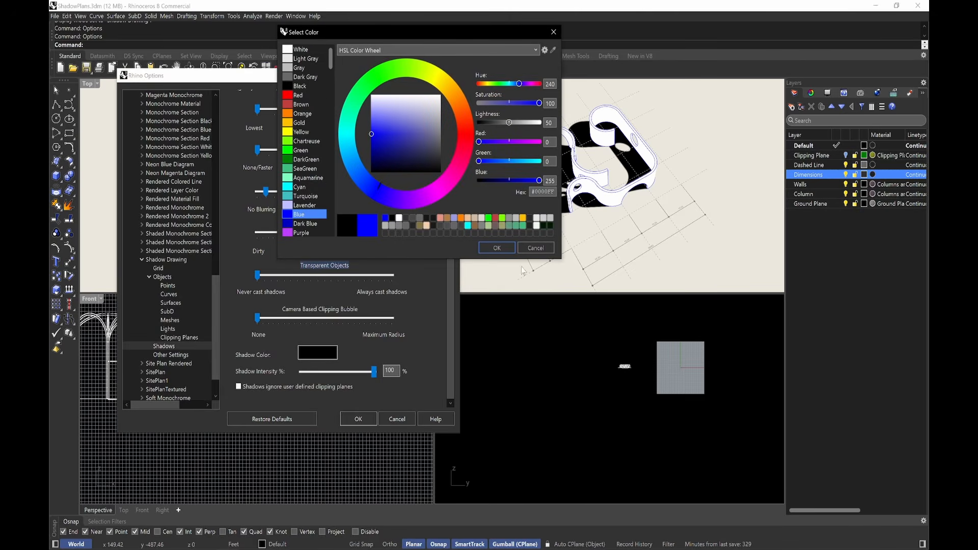
{"action": "left_click", "coordinate": [498, 248]}
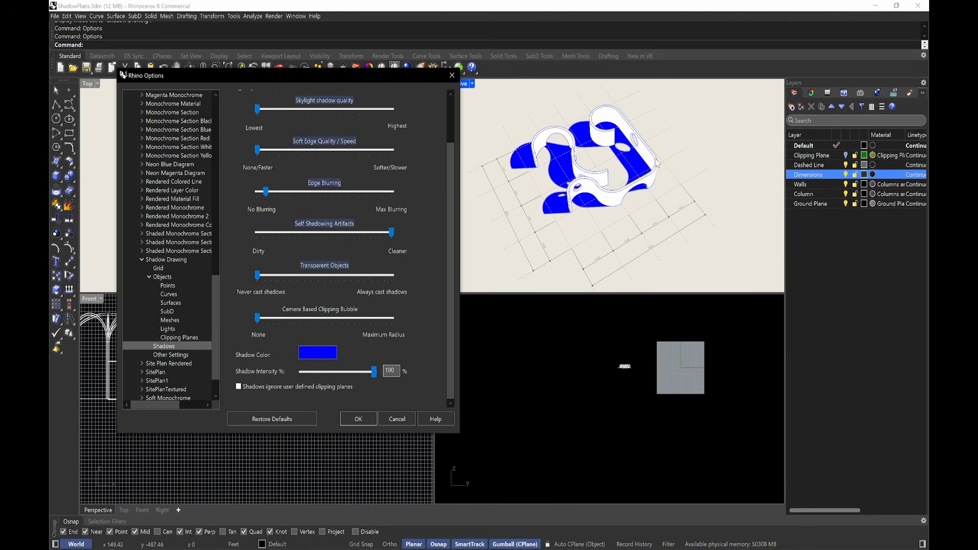
{"action": "left_click", "coordinate": [358, 419]}
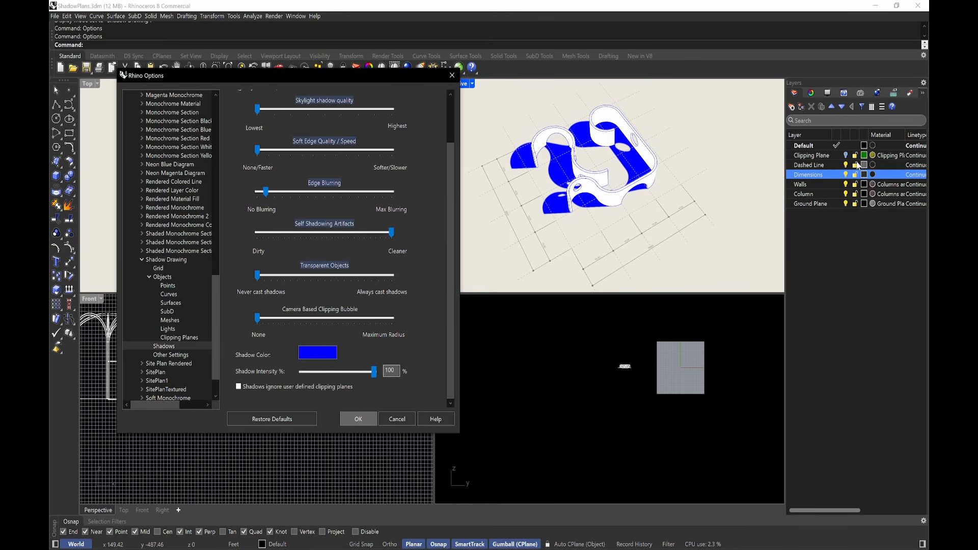
Switch the Perspective viewport's projection to Parallel.
{"action": "right_click_drag", "start_coordinate": [600, 182], "coordinate": [608, 193]}
{"action": "right_click_drag", "start_coordinate": [280, 179], "coordinate": [292, 182]}
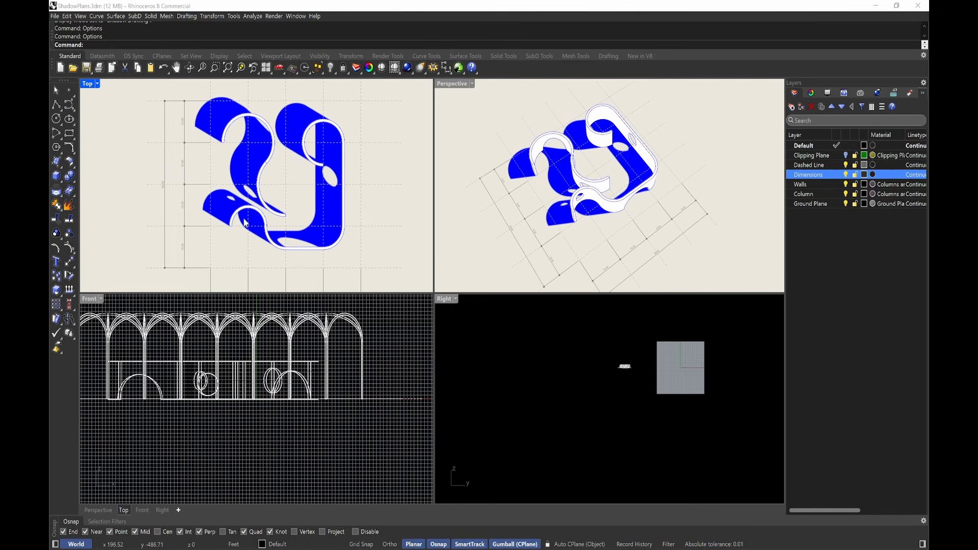
{"action": "right_click_drag", "start_coordinate": [346, 222], "coordinate": [331, 218]}
{"action": "mouse_move", "coordinate": [594, 189]}
{"action": "right_mouse_down", "text": "shift"}
{"action": "mouse_move", "coordinate": [575, 184]}
{"action": "mouse_move", "coordinate": [581, 191]}
{"action": "right_mouse_up", "text": "shift"}
{"action": "left_click", "coordinate": [811, 93]}
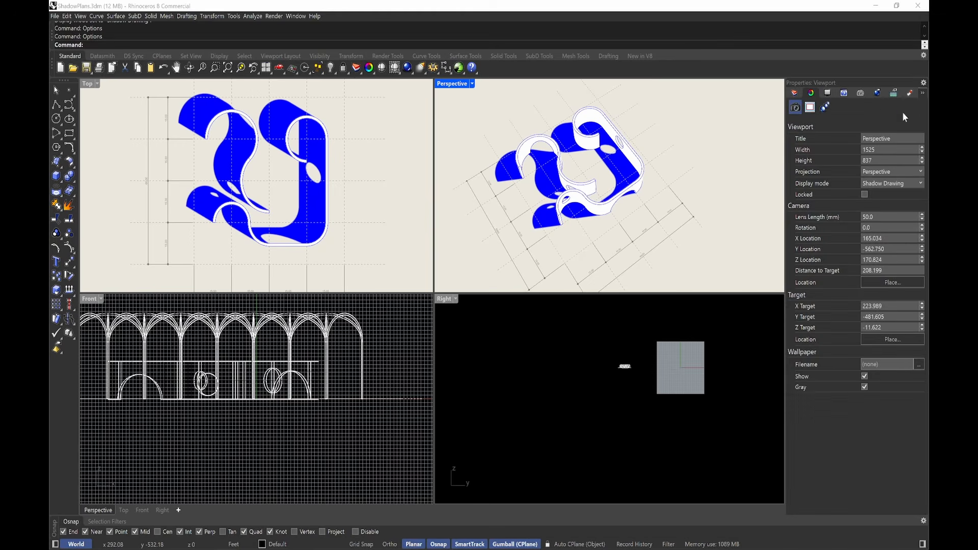
{"action": "left_click", "coordinate": [913, 171]}
{"action": "left_click", "coordinate": [893, 184]}
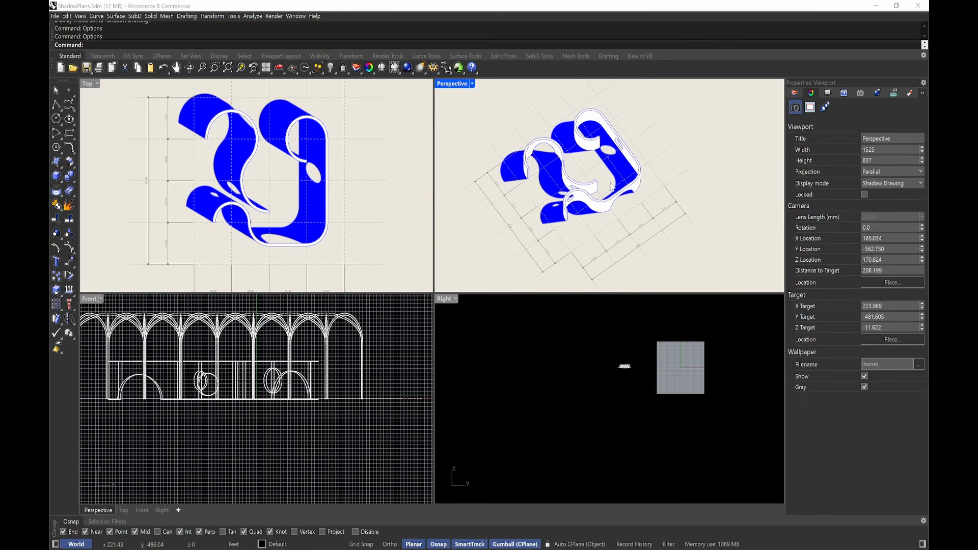
{"action": "mouse_move", "coordinate": [613, 187]}
{"action": "right_mouse_down", "text": "shift"}
{"action": "mouse_move", "coordinate": [628, 173]}
{"action": "mouse_move", "coordinate": [610, 196]}
{"action": "right_mouse_up", "text": "shift"}
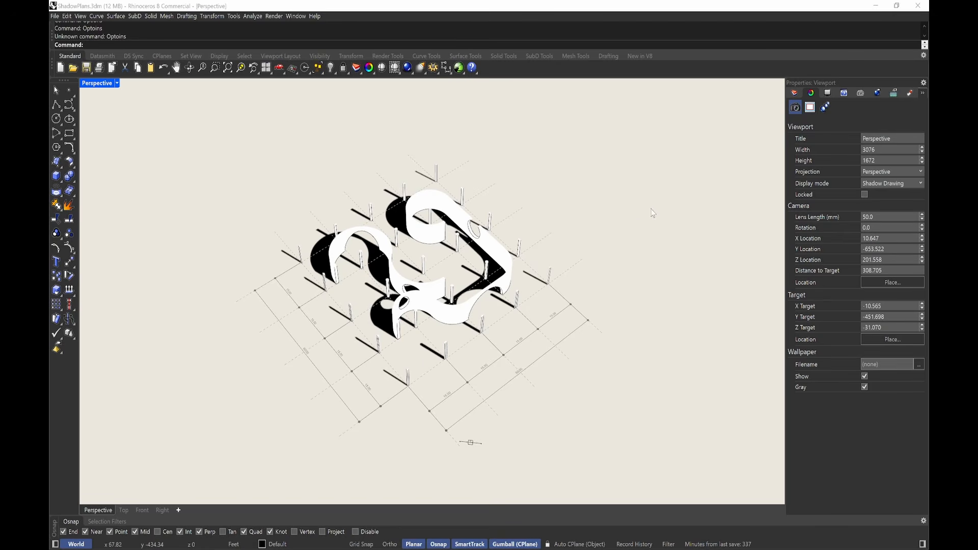
Open the document's rendering settings and look up Rendering among the available panels.
{"action": "left_click", "coordinate": [877, 94]}
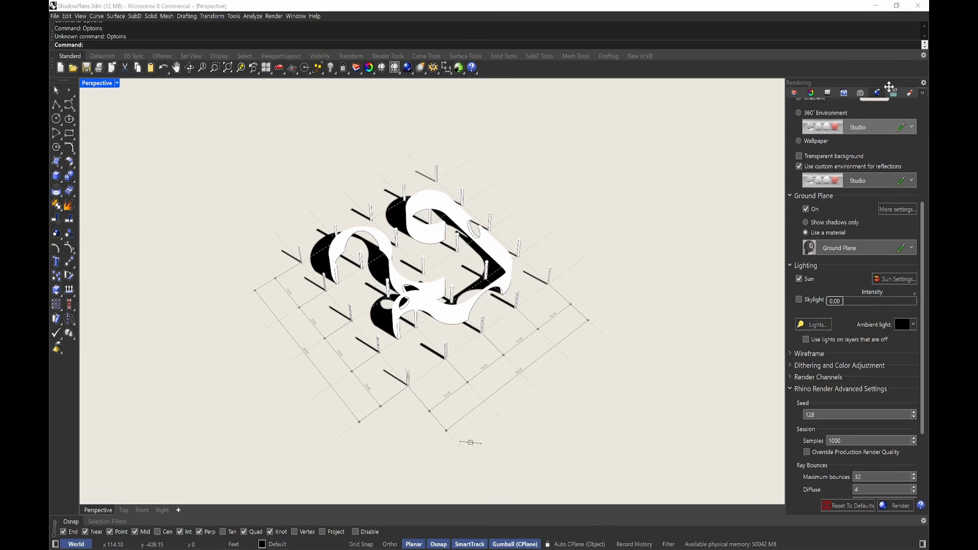
{"action": "right_click", "coordinate": [899, 94]}
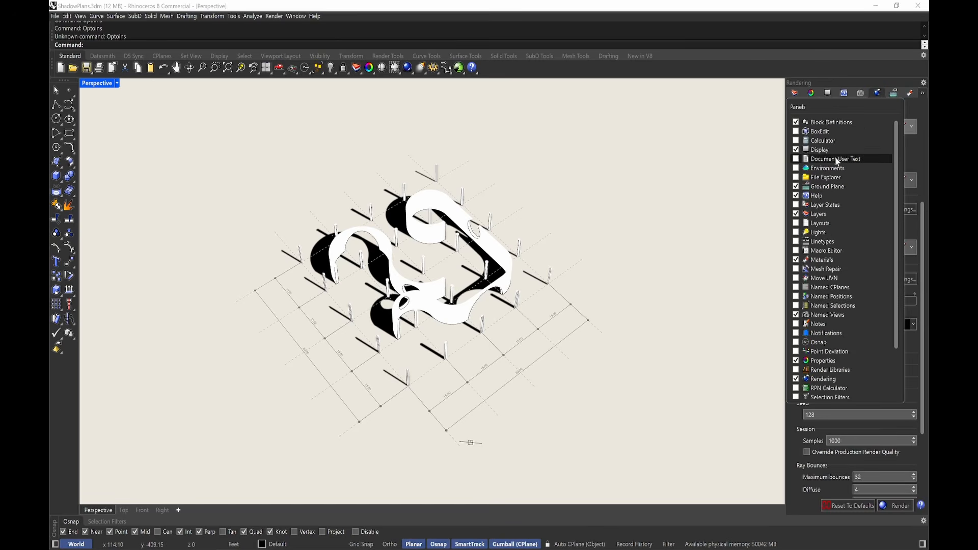
{"action": "scroll", "coordinate": [818, 253], "scroll_direction": "down", "scroll_amount": 2}
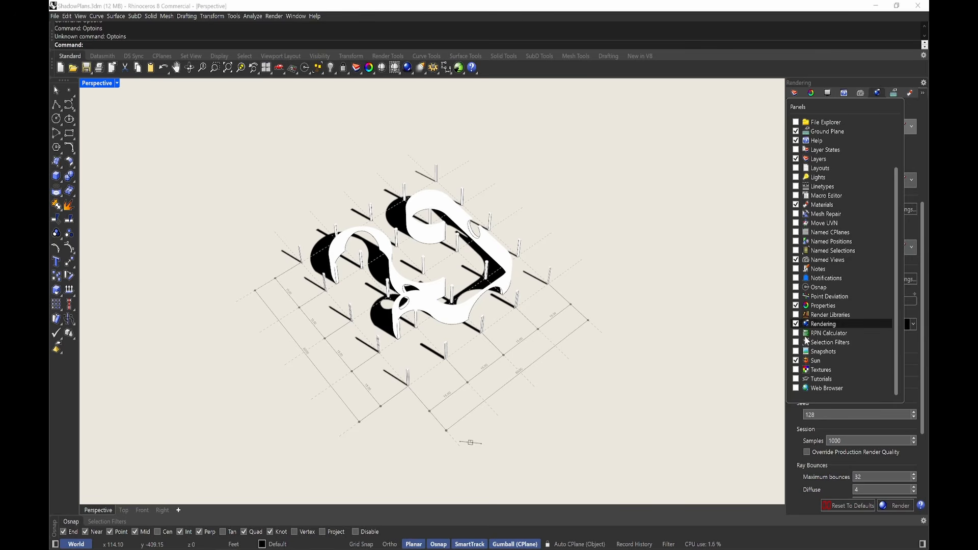
{"action": "scroll", "coordinate": [824, 315], "scroll_direction": "up", "scroll_amount": 2}
{"action": "scroll", "coordinate": [818, 337], "scroll_direction": "down", "scroll_amount": 2}
{"action": "left_click", "coordinate": [820, 325]}
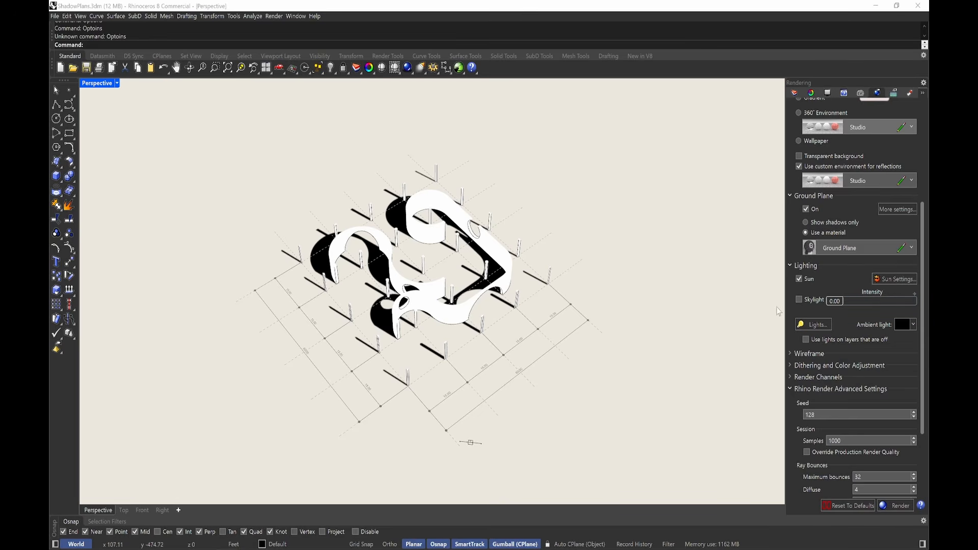
Open the sun settings, set the sun's altitude to about 50° and adjust its azimuth.
{"action": "left_click", "coordinate": [906, 280]}
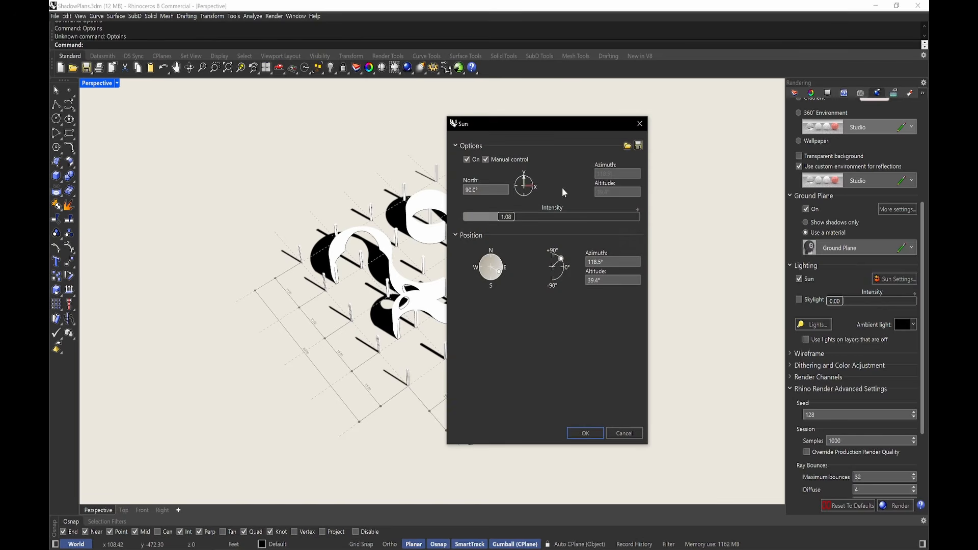
{"action": "left_click_drag", "start_coordinate": [530, 122], "coordinate": [622, 105]}
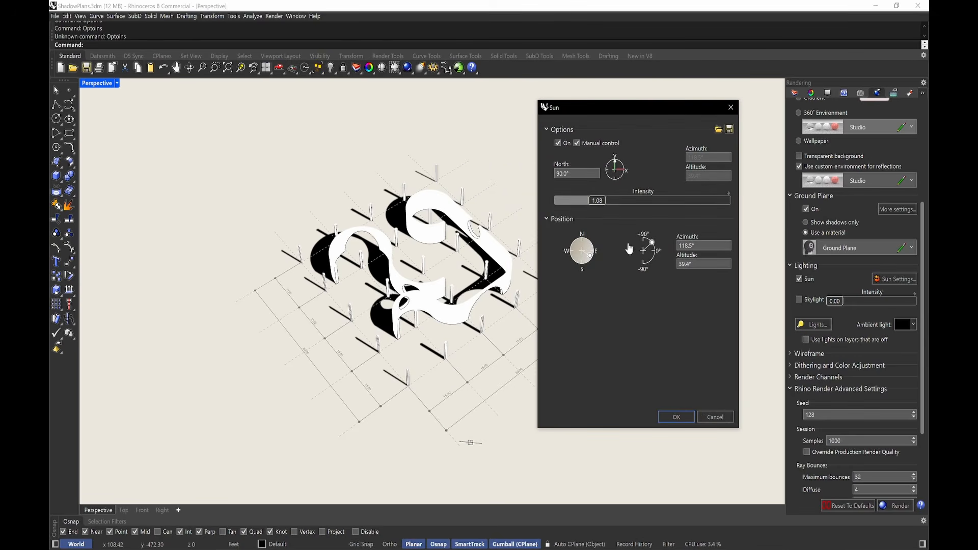
{"action": "mouse_move", "coordinate": [655, 248]}
{"action": "left_mouse_down"}
{"action": "mouse_move", "coordinate": [648, 240]}
{"action": "mouse_move", "coordinate": [656, 254]}
{"action": "mouse_move", "coordinate": [649, 247]}
{"action": "left_mouse_up"}
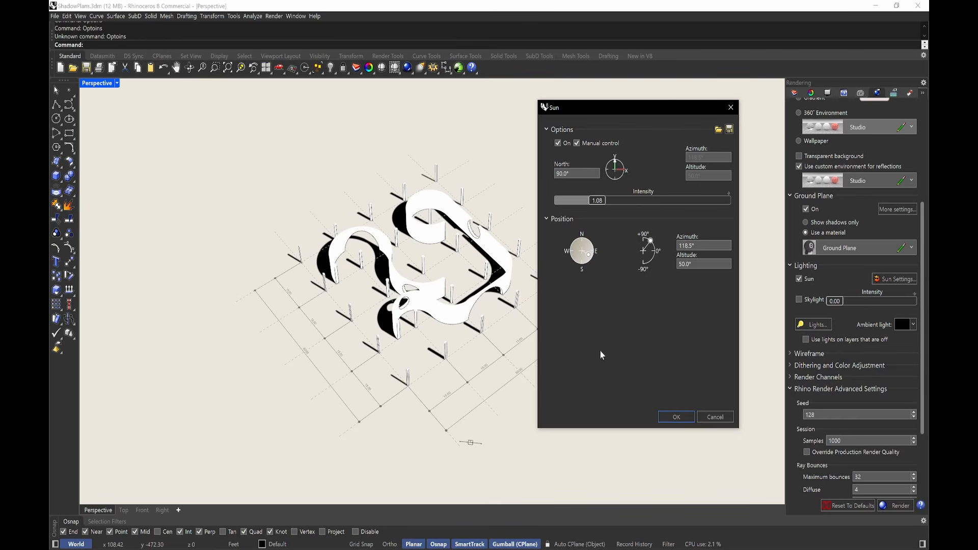
{"action": "mouse_move", "coordinate": [588, 263]}
{"action": "left_mouse_down"}
{"action": "mouse_move", "coordinate": [572, 268]}
{"action": "mouse_move", "coordinate": [556, 255]}
{"action": "mouse_move", "coordinate": [583, 269]}
{"action": "mouse_move", "coordinate": [596, 262]}
{"action": "mouse_move", "coordinate": [589, 244]}
{"action": "mouse_move", "coordinate": [586, 260]}
{"action": "mouse_move", "coordinate": [593, 255]}
{"action": "mouse_move", "coordinate": [571, 250]}
{"action": "mouse_move", "coordinate": [599, 276]}
{"action": "mouse_move", "coordinate": [586, 252]}
{"action": "mouse_move", "coordinate": [568, 261]}
{"action": "mouse_move", "coordinate": [581, 286]}
{"action": "mouse_move", "coordinate": [606, 299]}
{"action": "mouse_move", "coordinate": [592, 265]}
{"action": "left_mouse_up"}
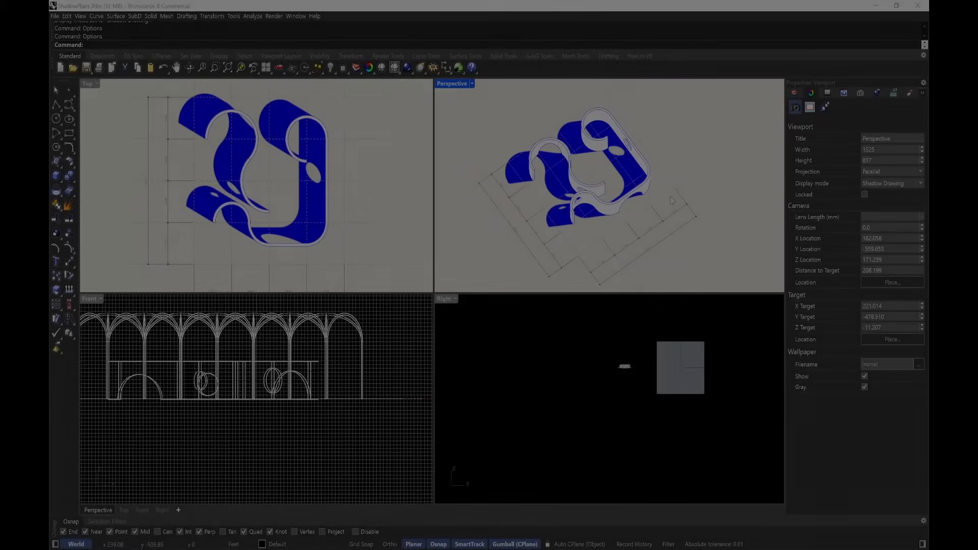
Start ViewCaptureToFile for the Perspective view and choose the Custom resolution.
{"action": "type", "text": "ViewCaptureToClipboard"}
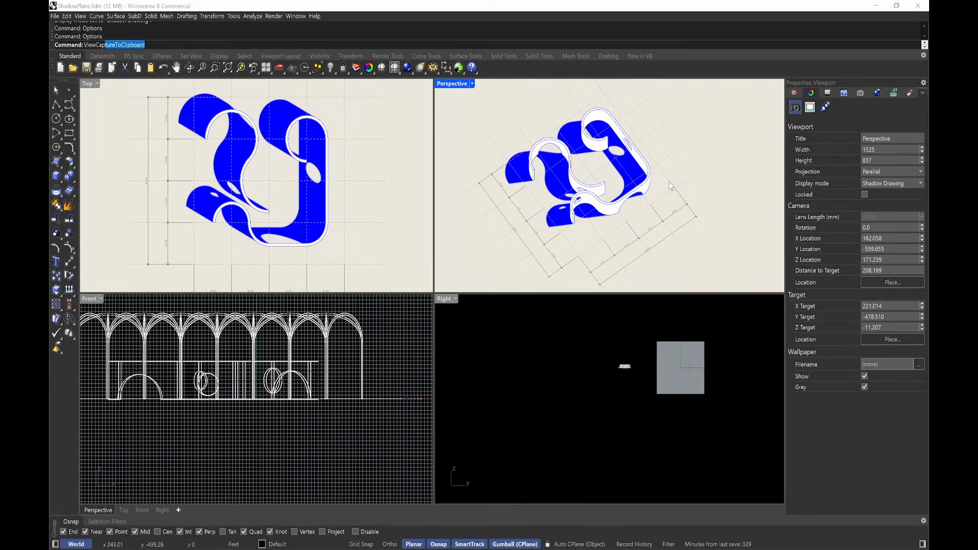
{"action": "key", "text": "Down"}
{"action": "key", "text": "Return"}
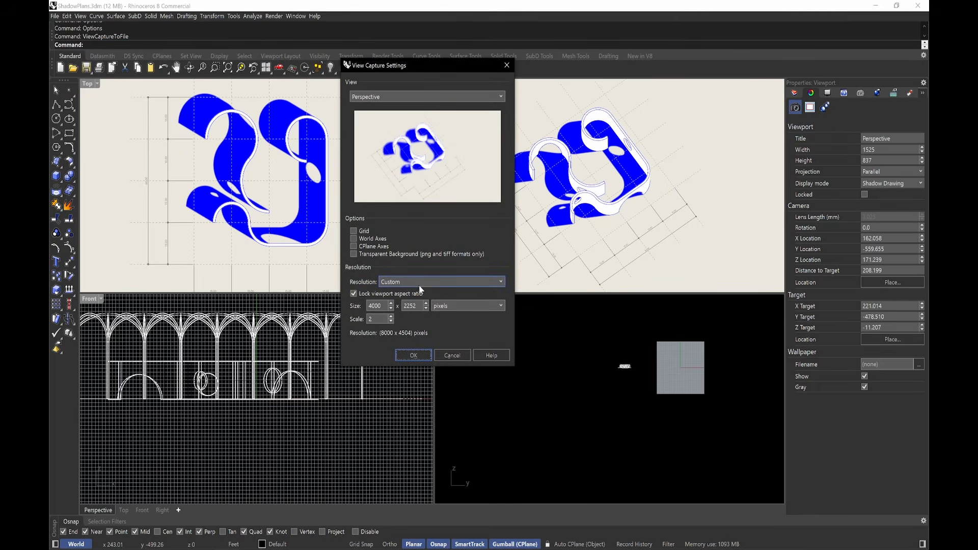
{"action": "left_click", "coordinate": [425, 283]}
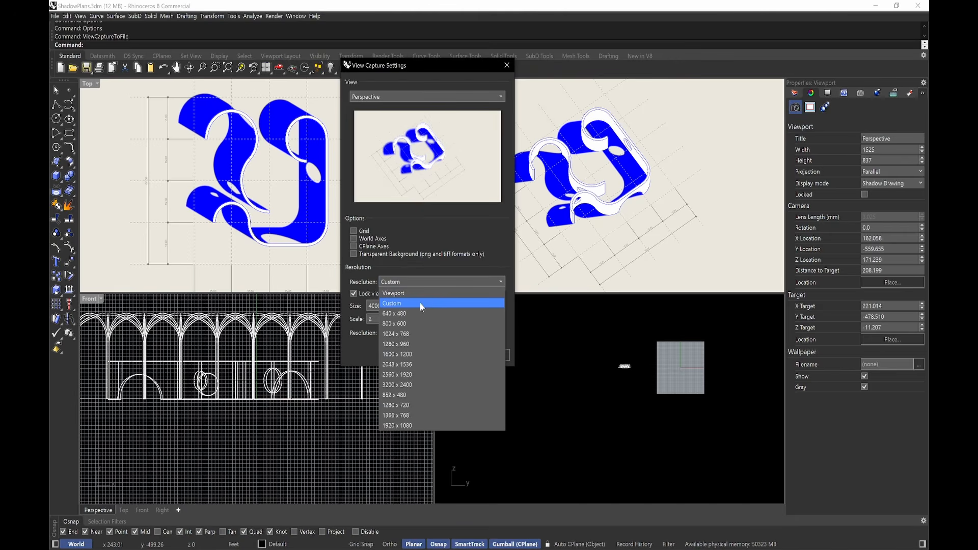
{"action": "left_click", "coordinate": [420, 303]}
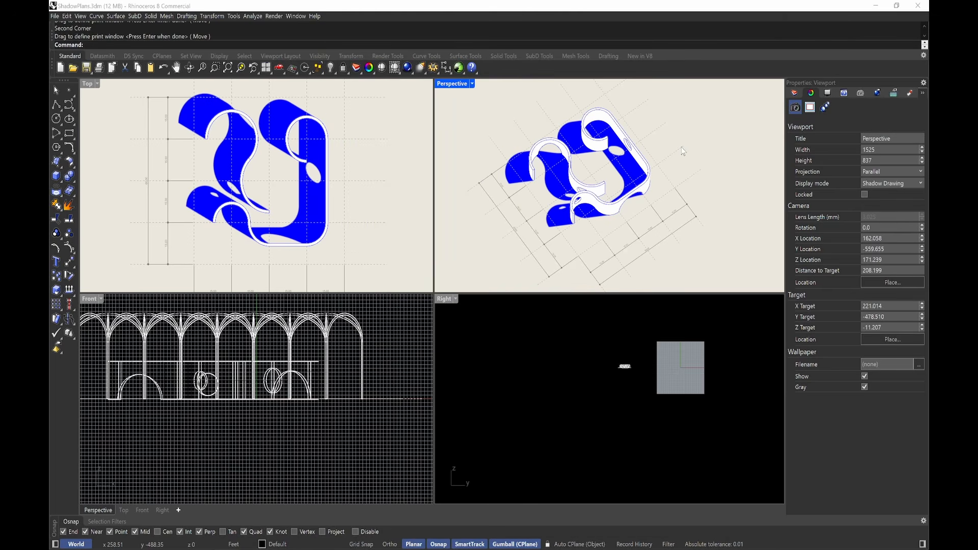
Start a print of the Perspective view and choose the Arch D (24" x 36") paper size.
{"action": "key", "text": "Return"}
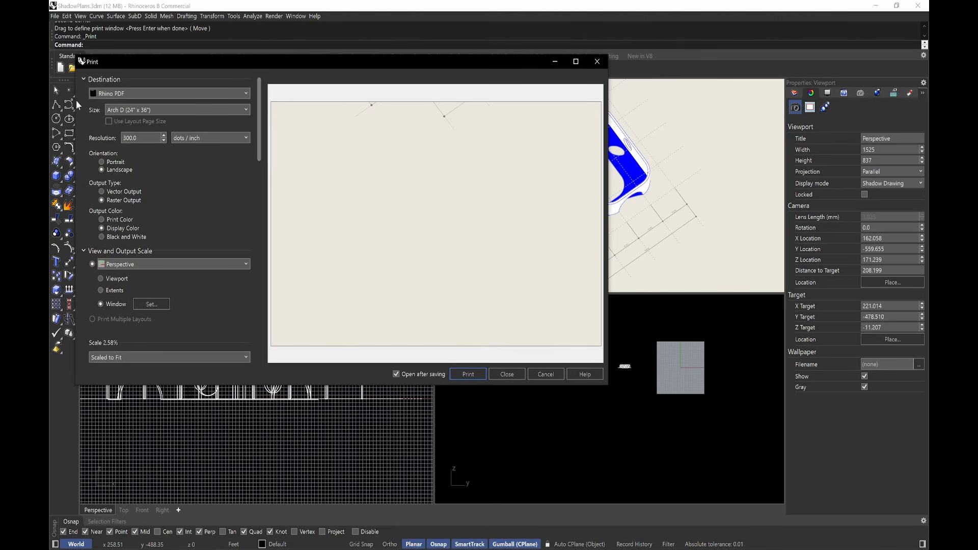
{"action": "left_click", "coordinate": [187, 110]}
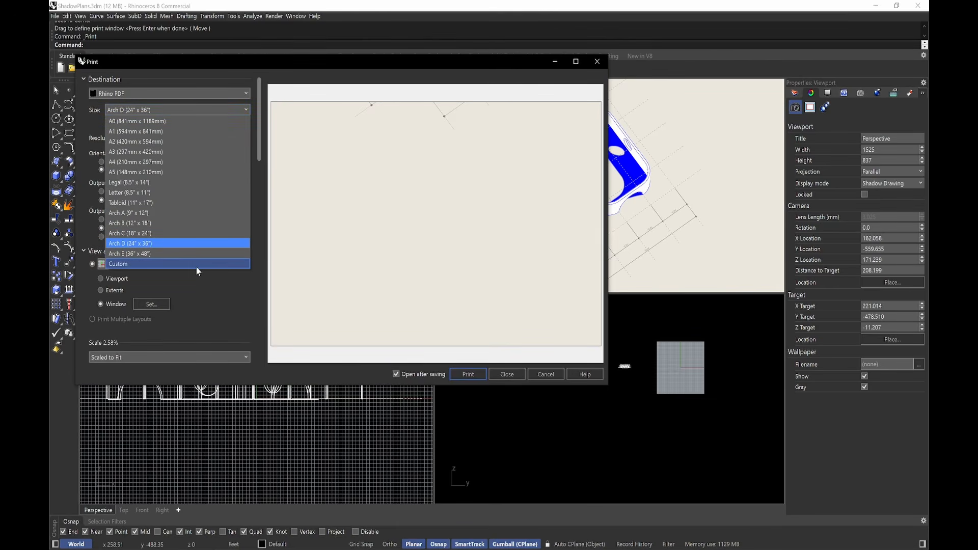
{"action": "left_click", "coordinate": [188, 244]}
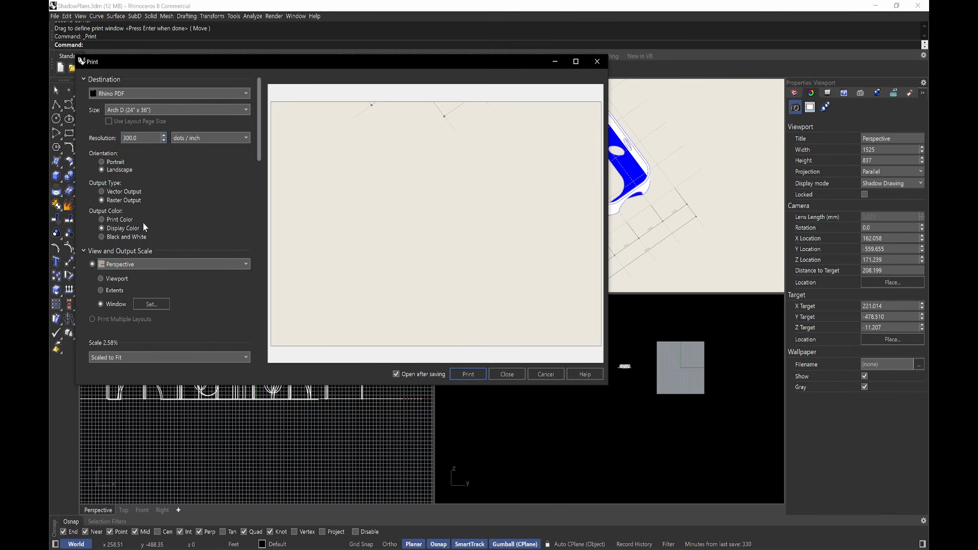
Set the print window to a rectangle enclosing the whole drawing and its dimensions in the Perspective view.
{"action": "left_click", "coordinate": [152, 304]}
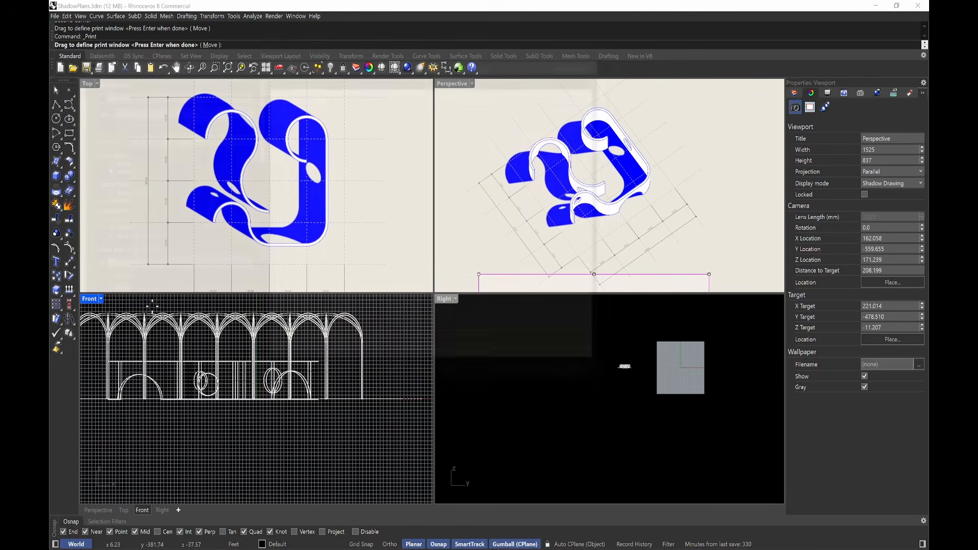
{"action": "left_click_drag", "start_coordinate": [471, 99], "coordinate": [719, 270]}
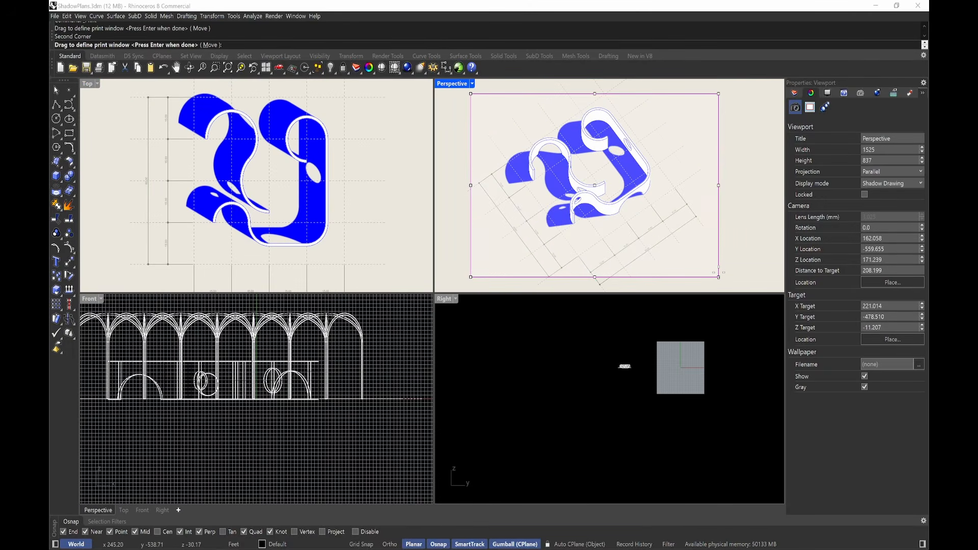
{"action": "key", "text": "Return"}
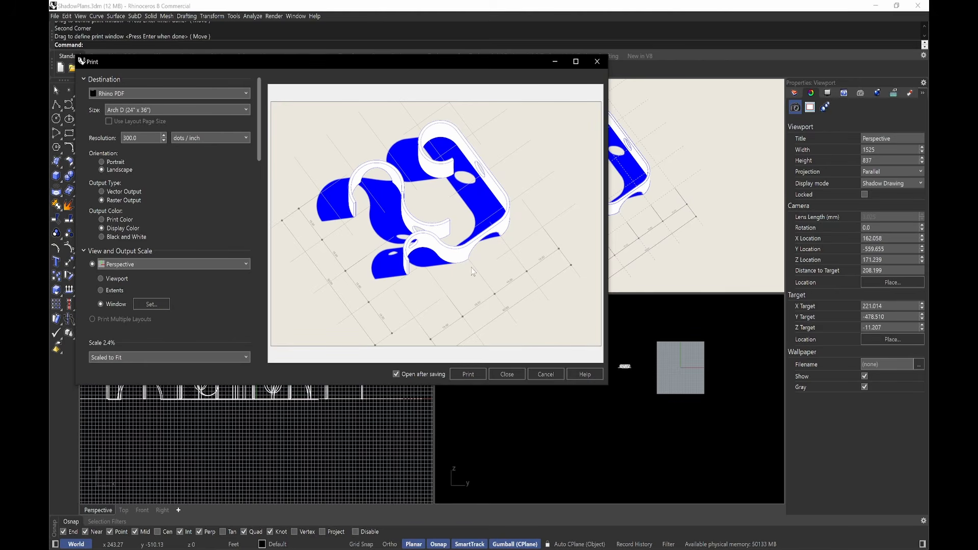
Review the print margin, line width and visibility settings with the linetype on Match pattern definition, and close the print setup without printing.
{"action": "scroll", "coordinate": [255, 138], "scroll_direction": "down", "scroll_amount": 8}
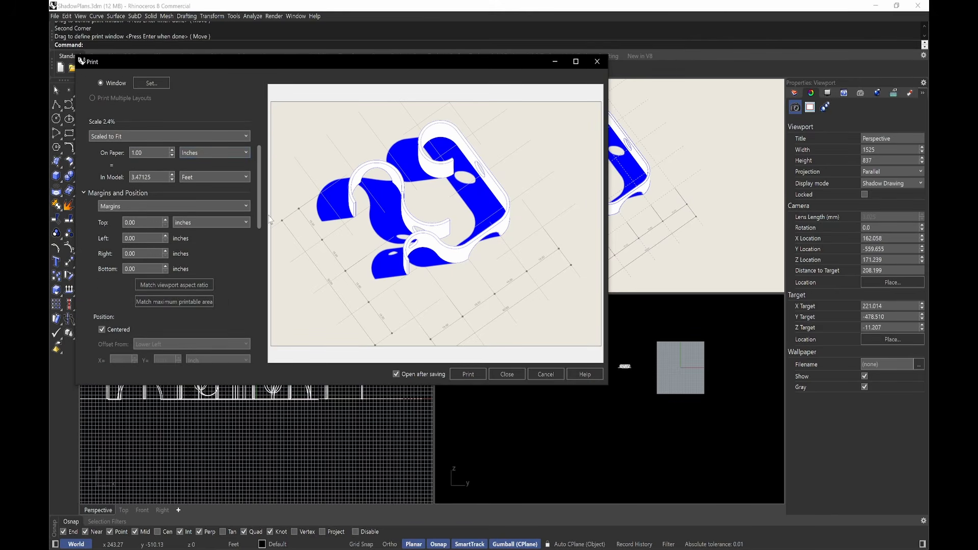
{"action": "scroll", "coordinate": [258, 212], "scroll_direction": "down", "scroll_amount": 10}
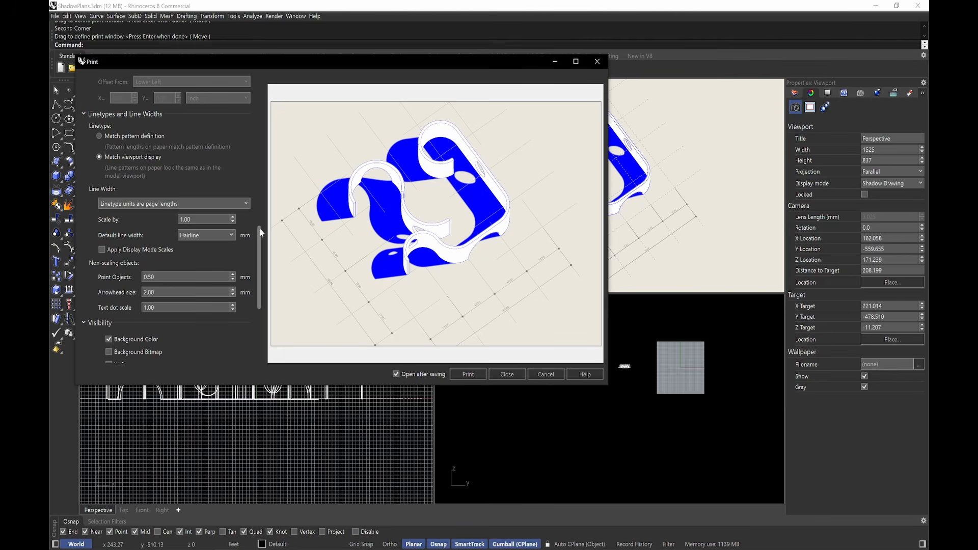
{"action": "scroll", "coordinate": [259, 231], "scroll_direction": "up", "scroll_amount": 1}
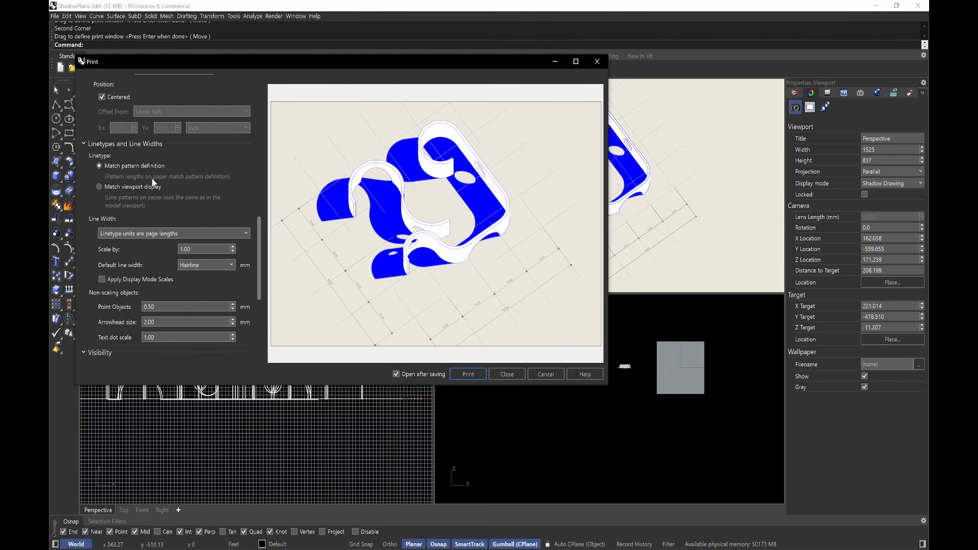
{"action": "scroll", "coordinate": [261, 234], "scroll_direction": "down", "scroll_amount": 4}
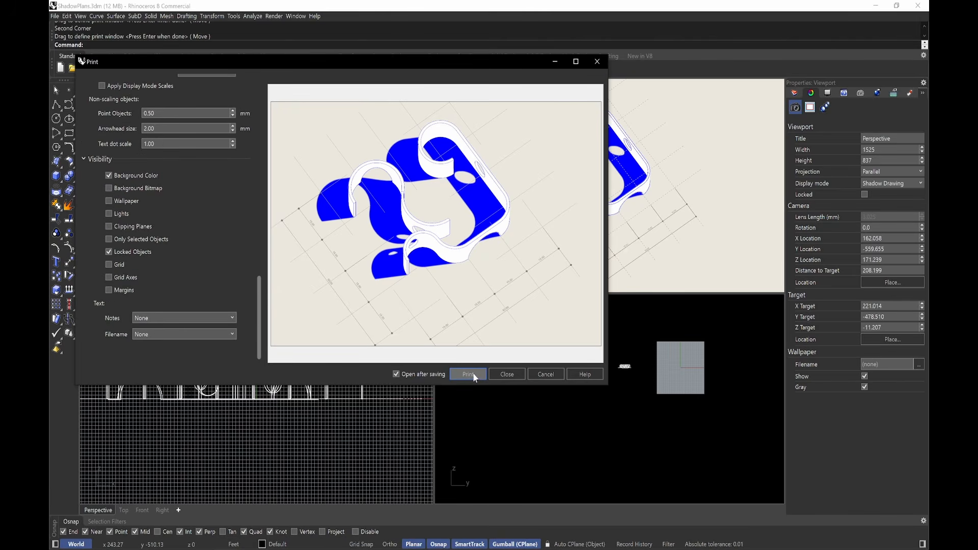
{"action": "scroll", "coordinate": [261, 291], "scroll_direction": "up", "scroll_amount": 6}
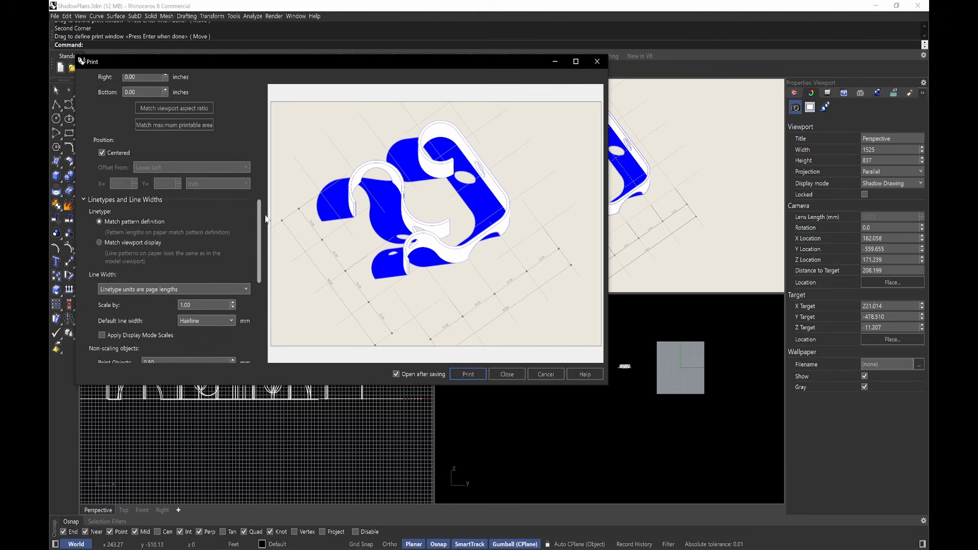
{"action": "left_click", "coordinate": [597, 62]}
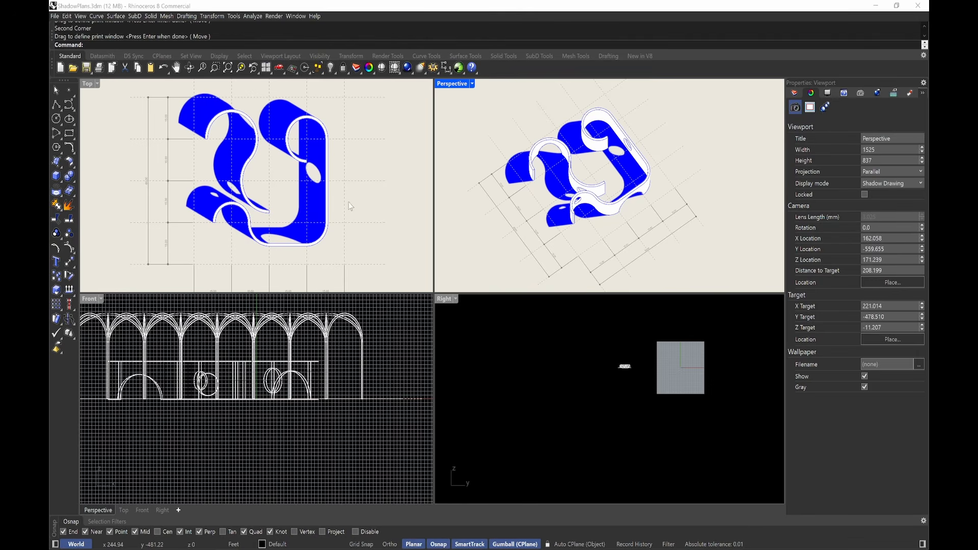
Open Options and set the Shadow Drawing display mode's shadow color to black.
{"action": "type", "text": "Options"}
{"action": "key", "text": "Return"}
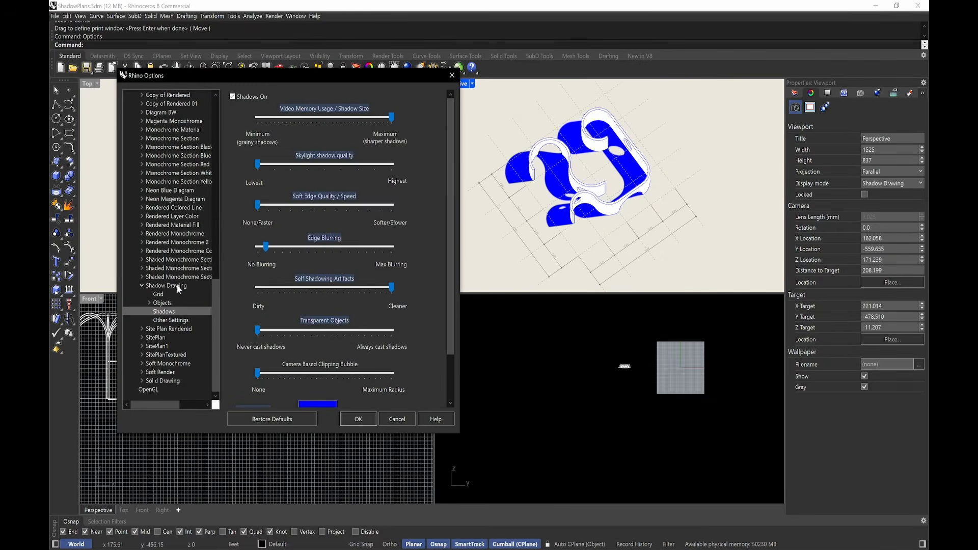
{"action": "left_click", "coordinate": [326, 406]}
{"action": "left_click", "coordinate": [392, 218]}
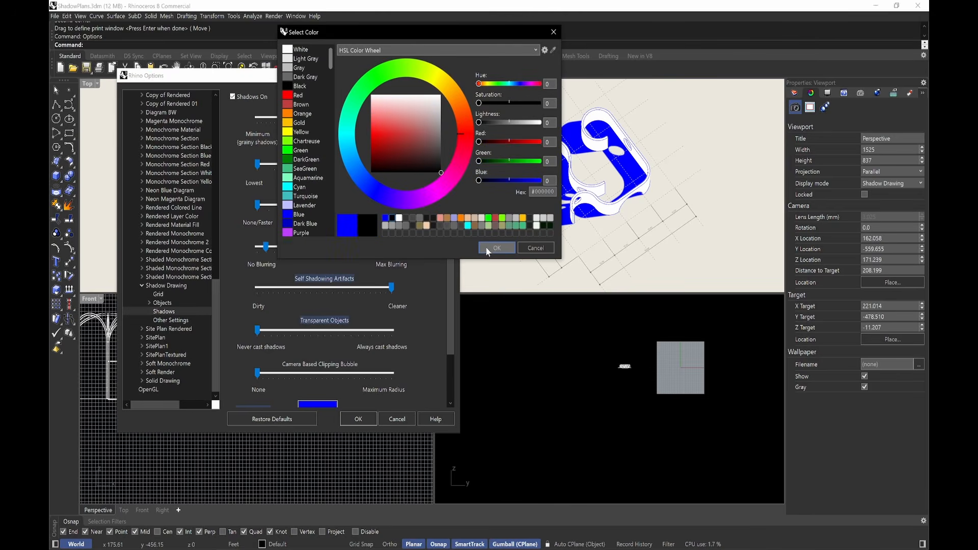
{"action": "left_click", "coordinate": [493, 249]}
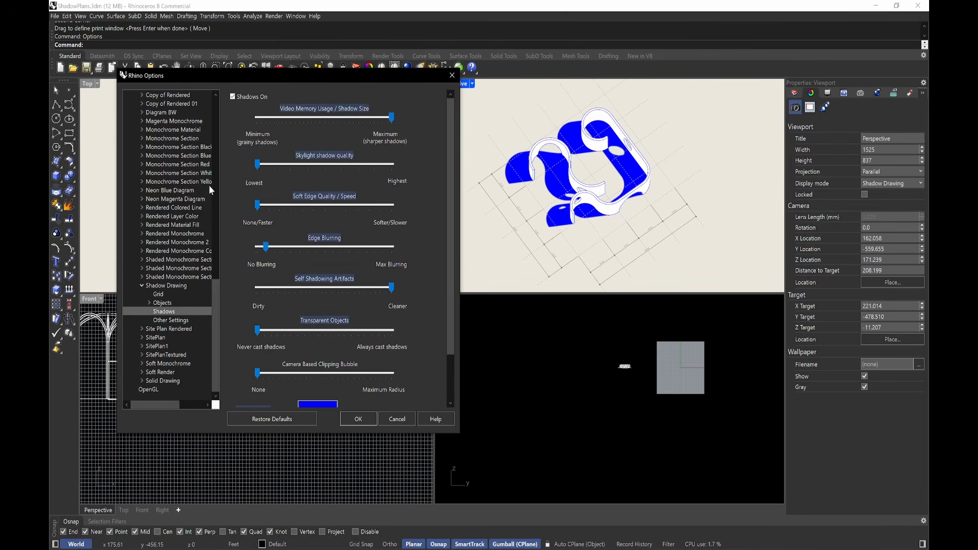
Set the surface edge color of the Shadow Drawing display mode to black.
{"action": "left_click", "coordinate": [151, 303]}
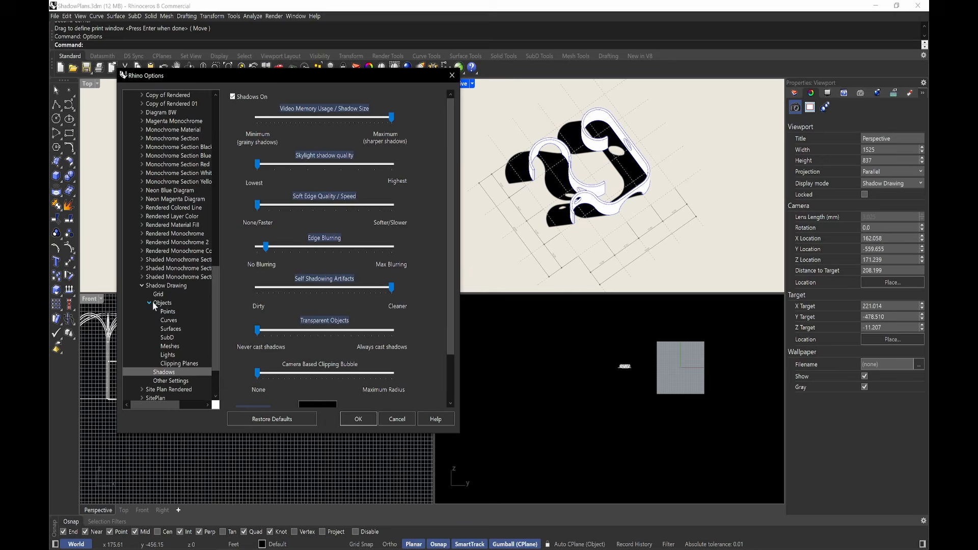
{"action": "left_click", "coordinate": [178, 329]}
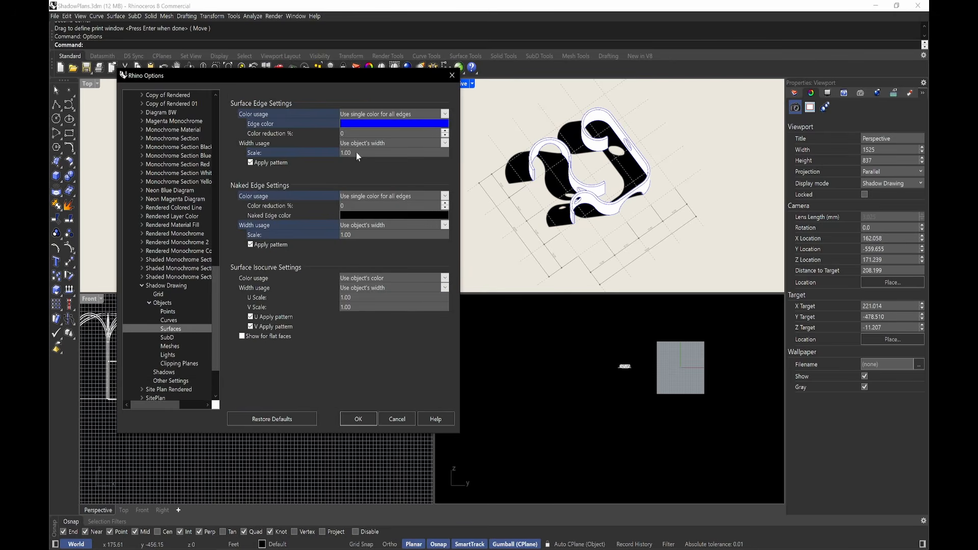
{"action": "left_click", "coordinate": [357, 124]}
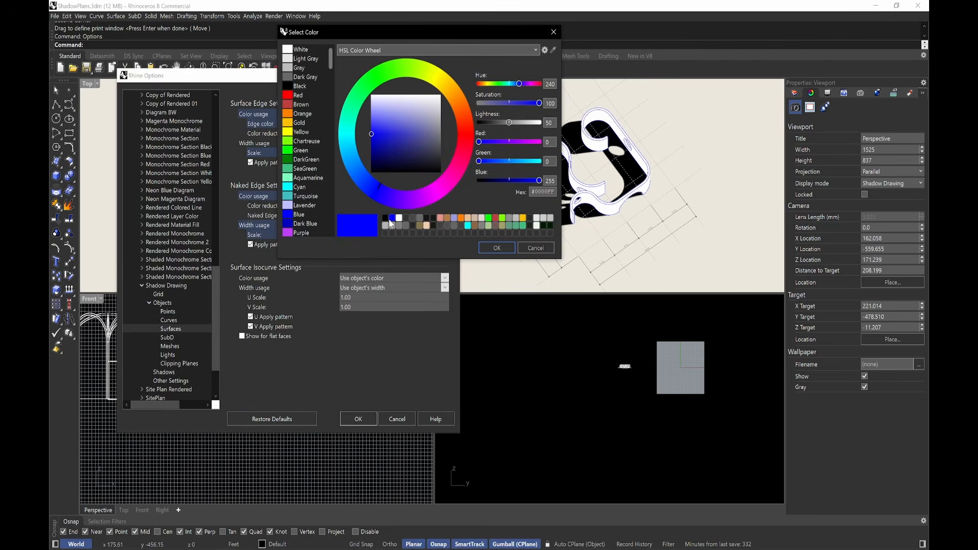
{"action": "left_click", "coordinate": [496, 248]}
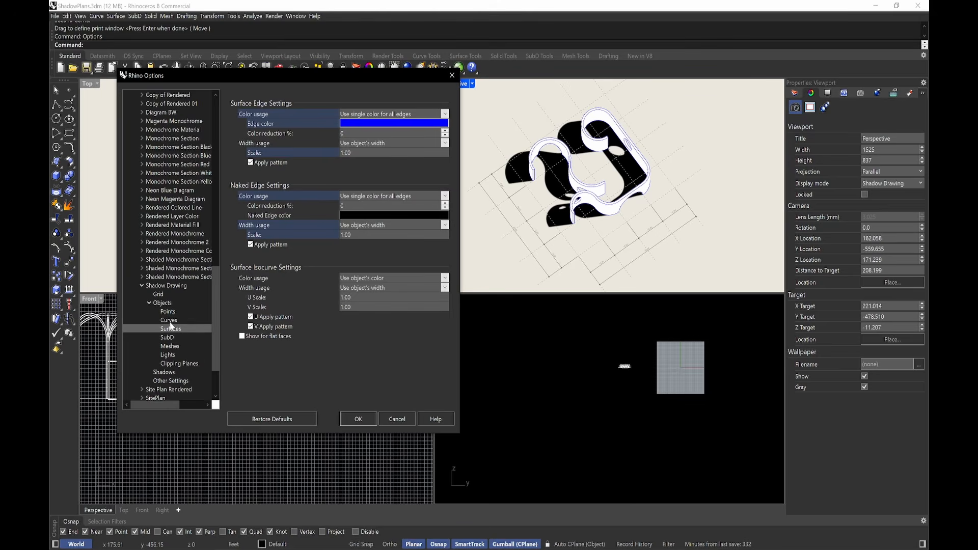
Check the Curves and Clipping Planes settings of the Shadow Drawing display mode and apply the options.
{"action": "left_click", "coordinate": [170, 320]}
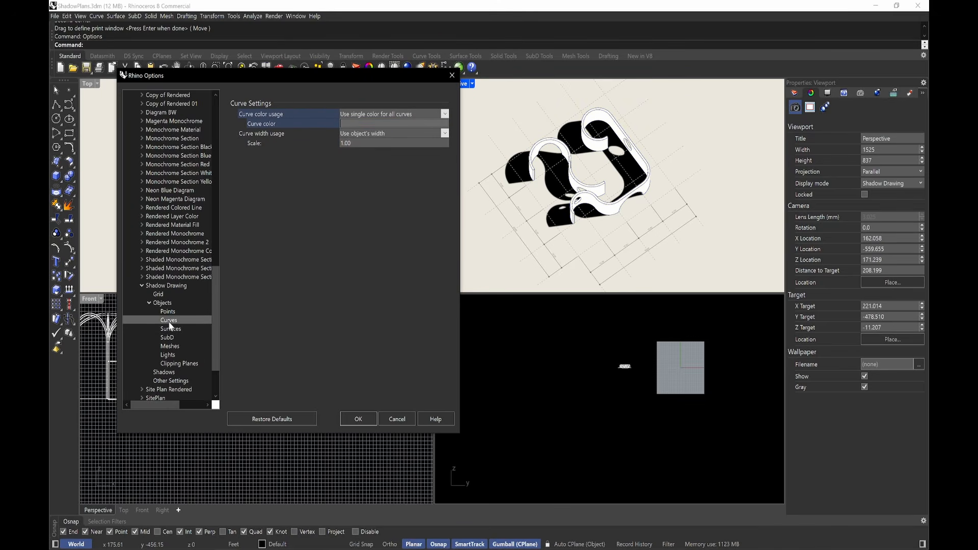
{"action": "left_click", "coordinate": [183, 363]}
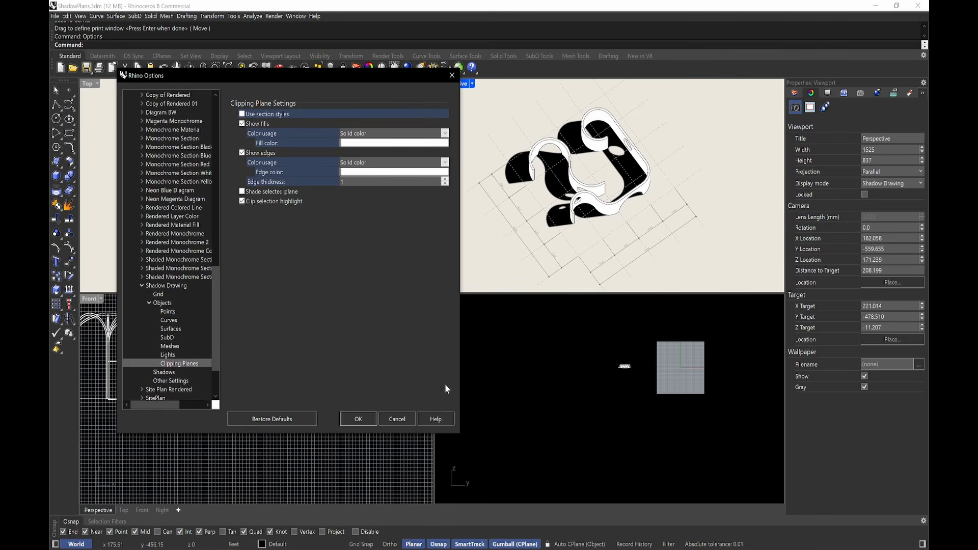
{"action": "left_click", "coordinate": [362, 422]}
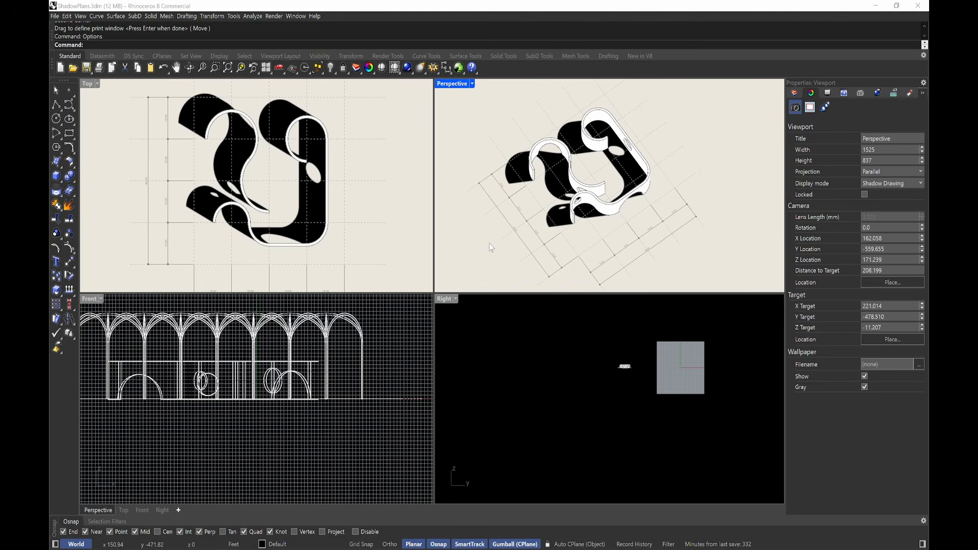
Change the Perspective view's projection to Perspective and frame the arched pavilion from a low angle.
{"action": "scroll", "coordinate": [490, 244], "scroll_direction": "down", "scroll_amount": 6}
{"action": "right_click_drag", "start_coordinate": [489, 244], "coordinate": [594, 170], "text": "shift"}
{"action": "scroll", "coordinate": [631, 209], "scroll_direction": "down", "scroll_amount": 4}
{"action": "right_click_drag", "start_coordinate": [553, 244], "coordinate": [695, 186]}
{"action": "scroll", "coordinate": [557, 224], "scroll_direction": "up", "scroll_amount": 4}
{"action": "scroll", "coordinate": [540, 204], "scroll_direction": "up", "scroll_amount": 5}
{"action": "scroll", "coordinate": [630, 179], "scroll_direction": "up", "scroll_amount": 3}
{"action": "right_click_drag", "start_coordinate": [619, 170], "coordinate": [602, 153]}
{"action": "left_click", "coordinate": [892, 172]}
{"action": "left_click", "coordinate": [885, 194]}
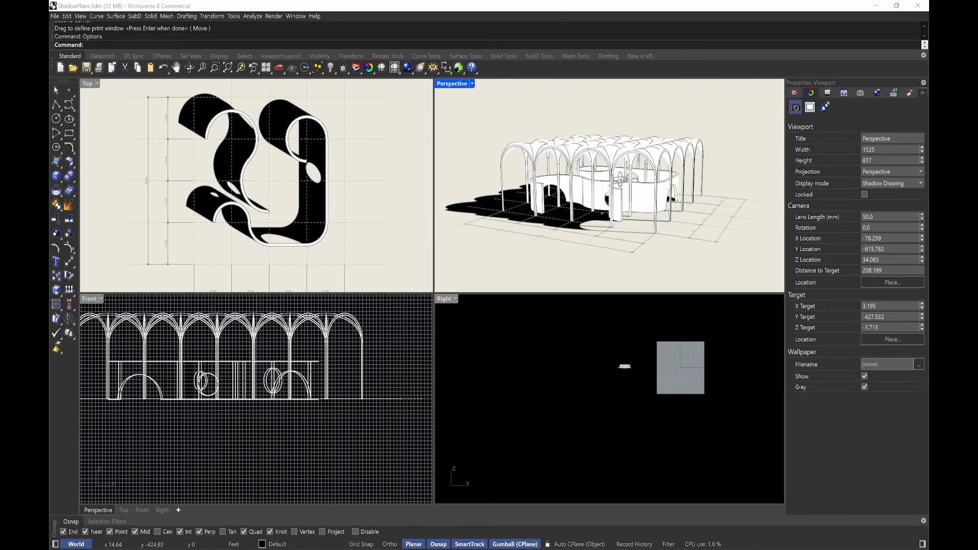
{"action": "right_click_drag", "start_coordinate": [637, 168], "coordinate": [596, 148], "text": "shift"}
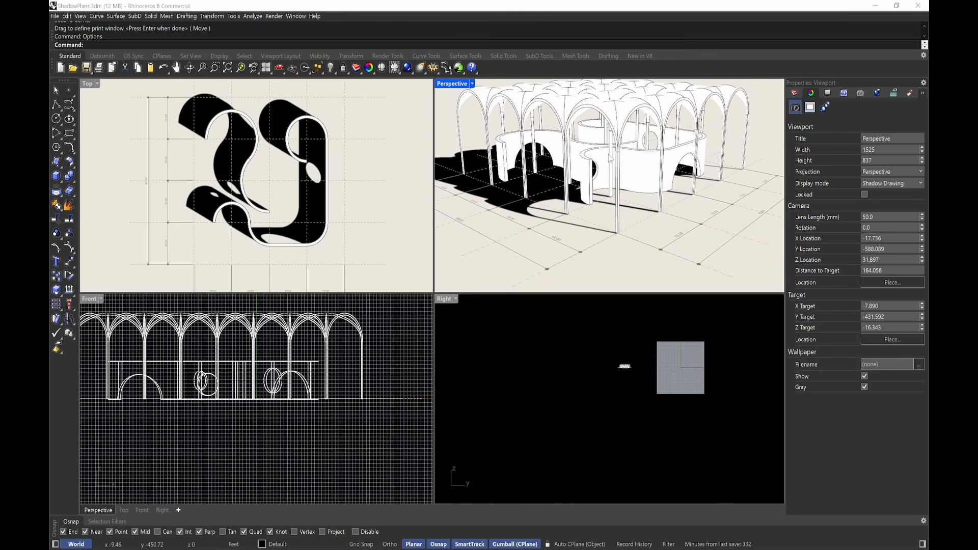
Maximize the Perspective view and delete the existing clipping plane near the pavilion.
{"action": "double_click", "coordinate": [457, 84]}
{"action": "scroll", "coordinate": [521, 195], "scroll_direction": "down", "scroll_amount": 2}
{"action": "mouse_move", "coordinate": [520, 194]}
{"action": "right_mouse_down"}
{"action": "mouse_move", "coordinate": [528, 195]}
{"action": "mouse_move", "coordinate": [519, 193]}
{"action": "right_mouse_up"}
{"action": "scroll", "coordinate": [516, 223], "scroll_direction": "down", "scroll_amount": 4}
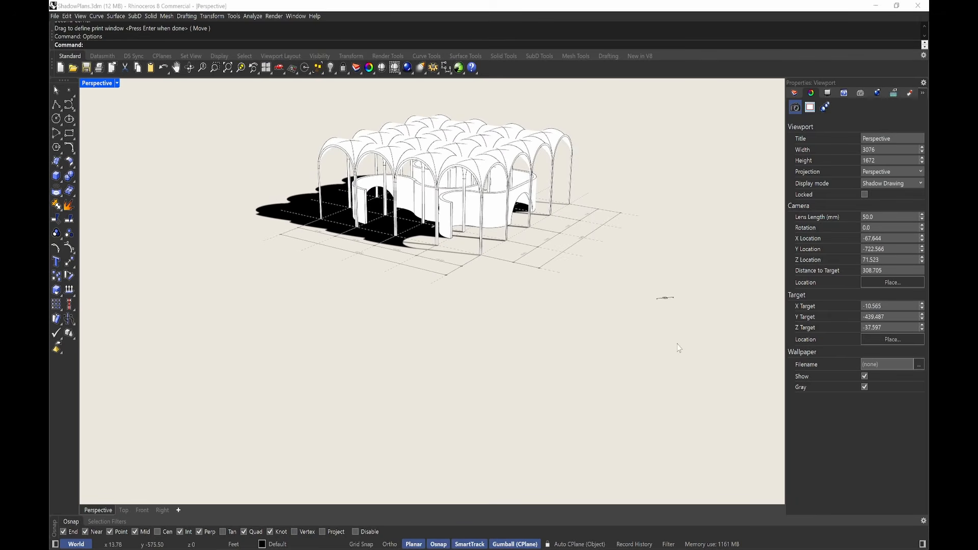
{"action": "left_click", "coordinate": [660, 317]}
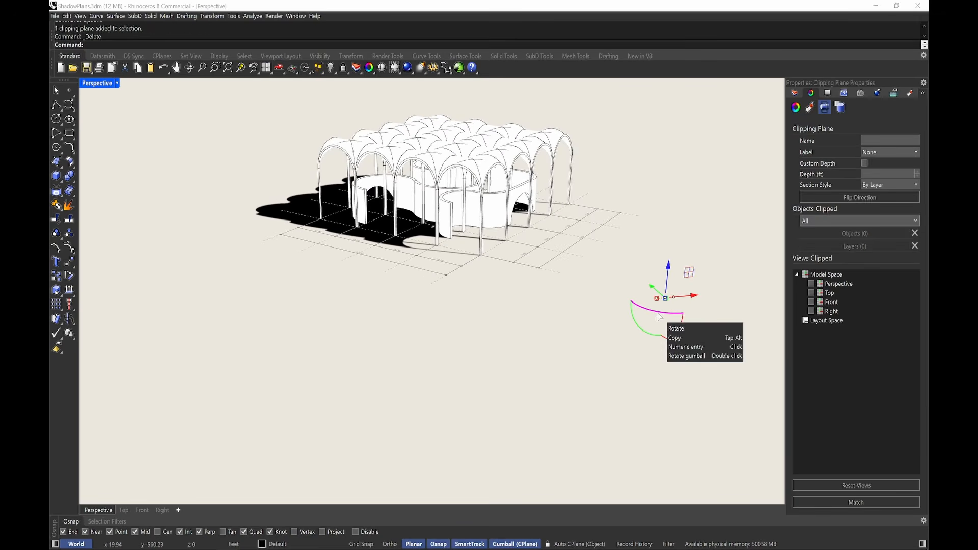
{"action": "key", "text": "Delete"}
Create a small horizontal ClippingPlane on the ground just outside the pavilion's dimension lines.
{"action": "type", "text": "ClippingDrawings"}
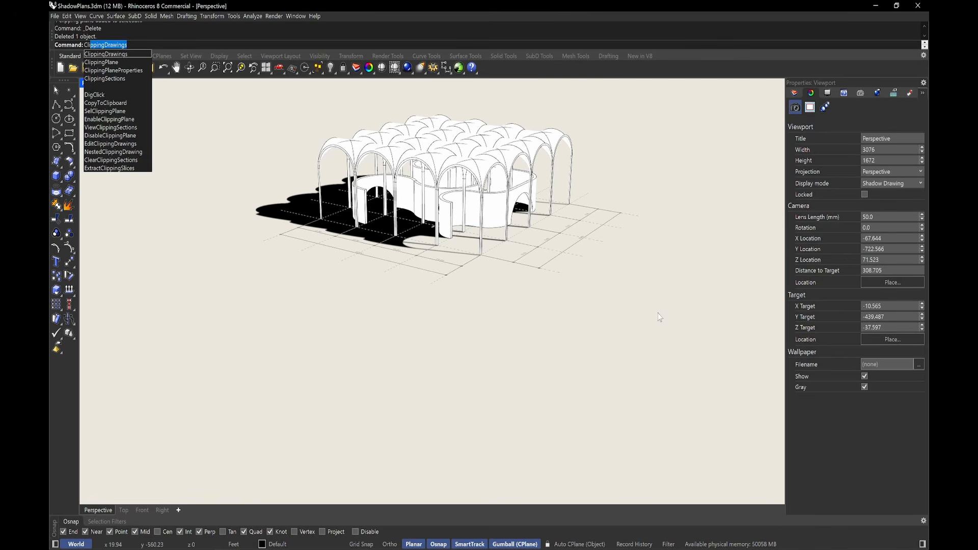
{"action": "key", "text": "Down"}
{"action": "key", "text": "Return"}
{"action": "right_click_drag", "start_coordinate": [587, 272], "coordinate": [583, 341]}
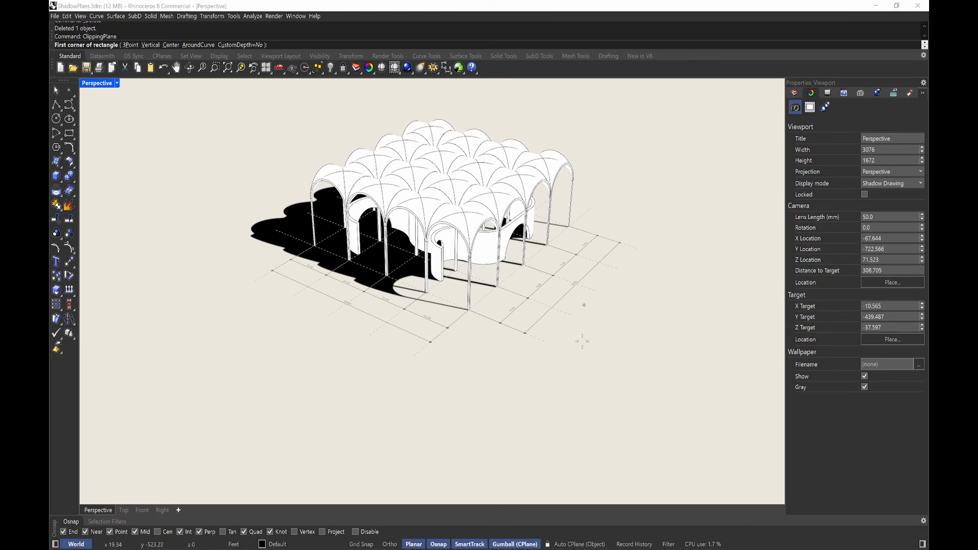
{"action": "left_click", "coordinate": [543, 349]}
{"action": "left_click", "coordinate": [573, 360]}
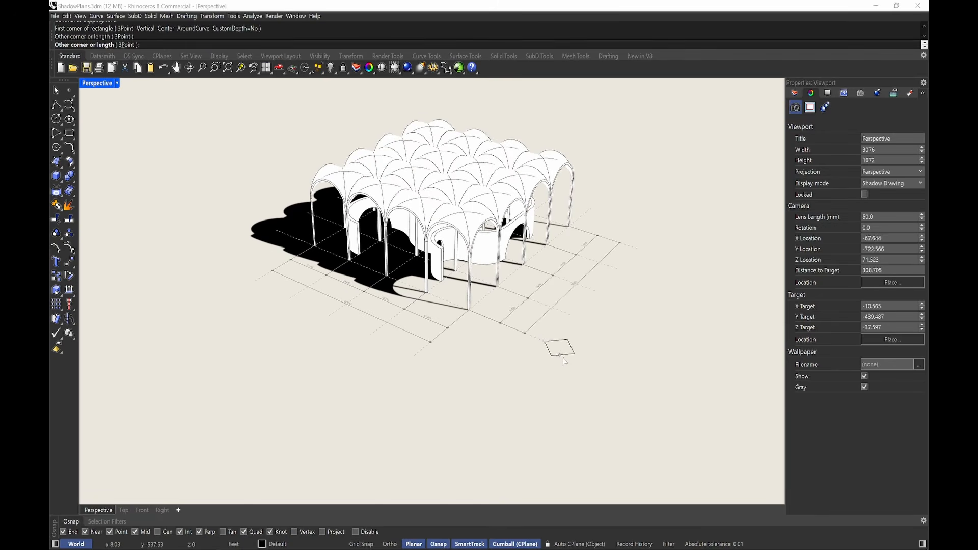
{"action": "left_click", "coordinate": [575, 353]}
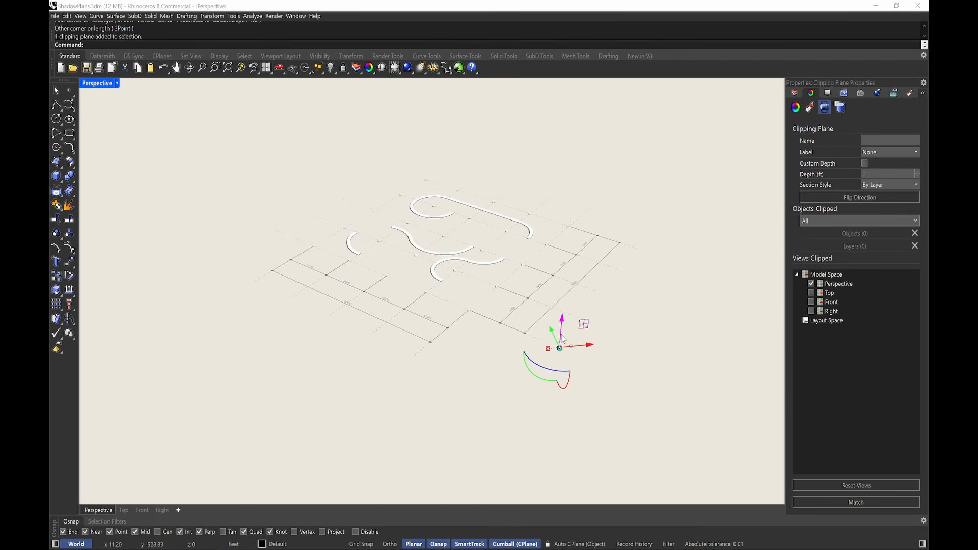
Raise the clipping plane so it removes the vaulted roof and leaves the curved walls and columns.
{"action": "left_click_drag", "start_coordinate": [563, 326], "coordinate": [566, 272]}
{"action": "left_click", "coordinate": [586, 321]}
{"action": "right_click_drag", "start_coordinate": [529, 197], "coordinate": [546, 285]}
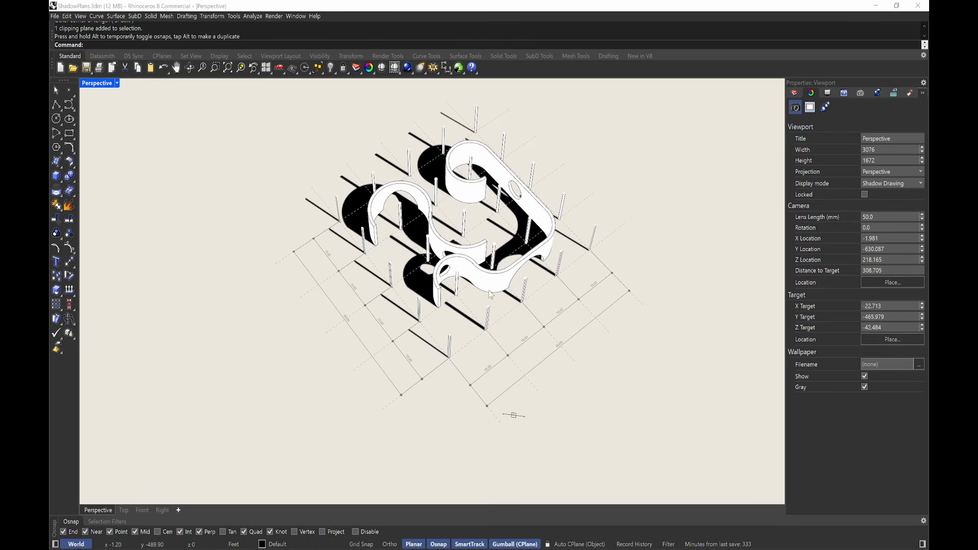
{"action": "scroll", "coordinate": [491, 293], "scroll_direction": "up", "scroll_amount": 5}
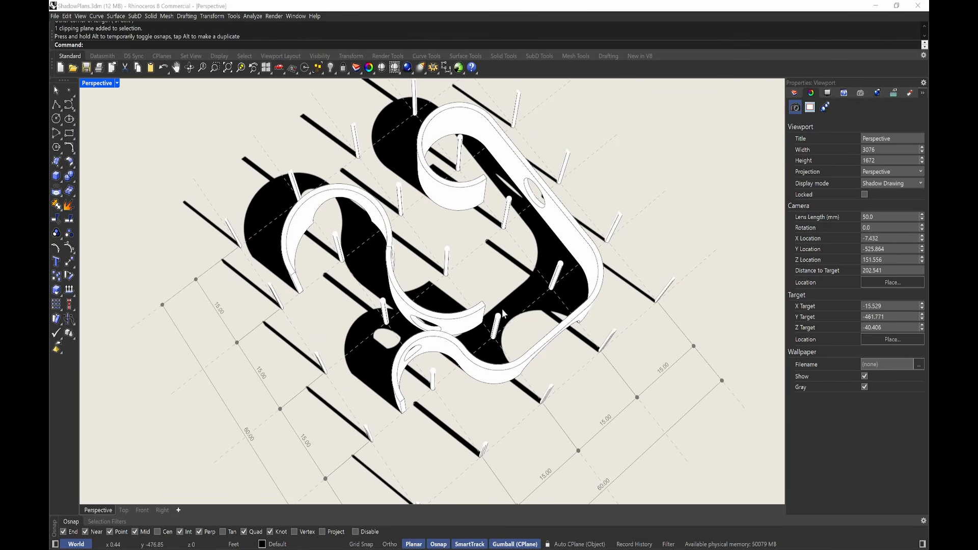
{"action": "scroll", "coordinate": [508, 309], "scroll_direction": "down", "scroll_amount": 4}
Lower the clipping plane about 5 ft so it cuts through the curved walls, and deselect it.
{"action": "right_click_drag", "start_coordinate": [542, 314], "coordinate": [546, 258]}
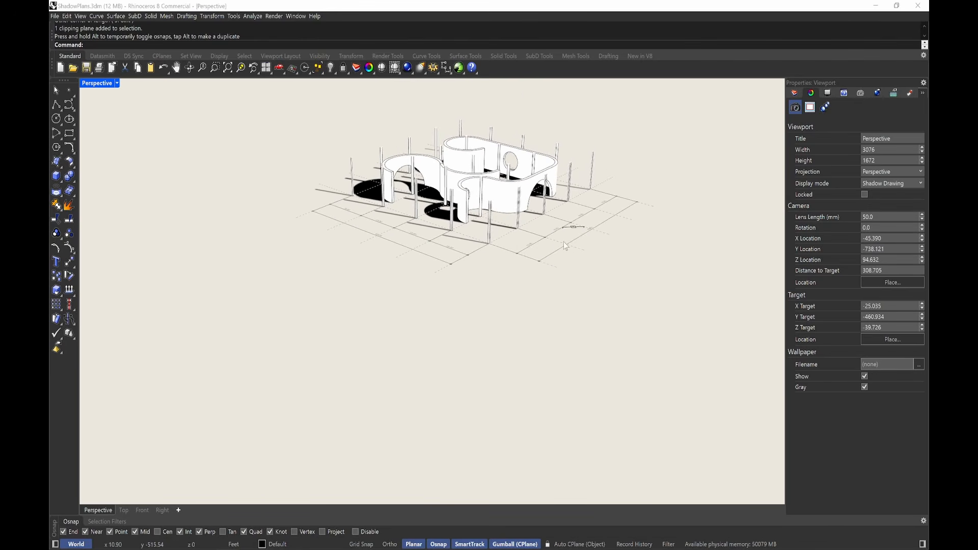
{"action": "left_click", "coordinate": [583, 239]}
{"action": "left_click_drag", "start_coordinate": [575, 199], "coordinate": [573, 224]}
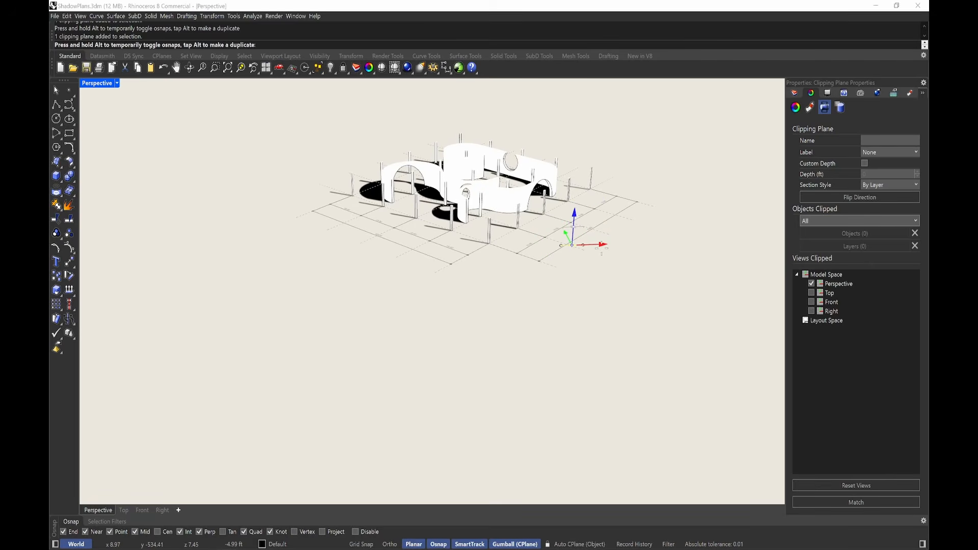
{"action": "right_click_drag", "start_coordinate": [635, 177], "coordinate": [610, 238]}
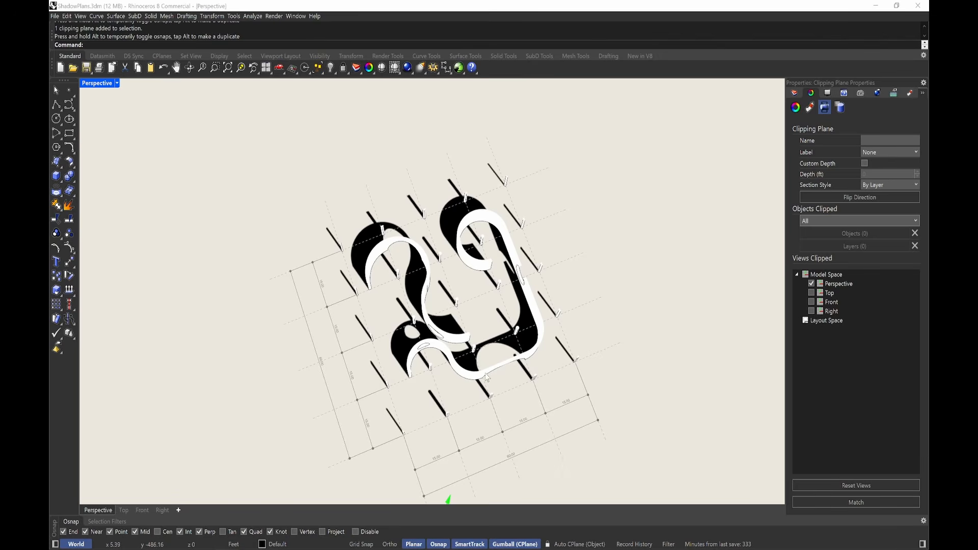
{"action": "right_click_drag", "start_coordinate": [502, 375], "coordinate": [511, 304]}
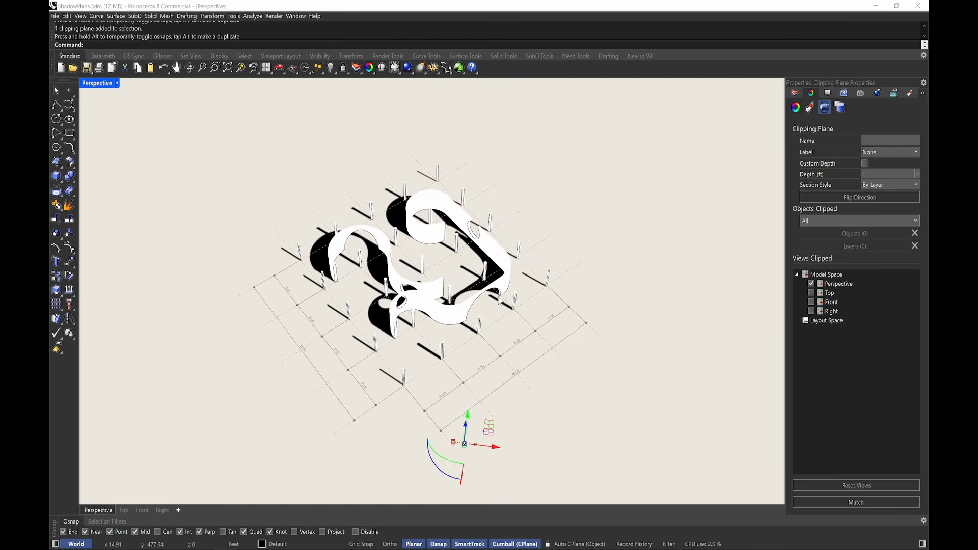
{"action": "key", "text": "Escape"}
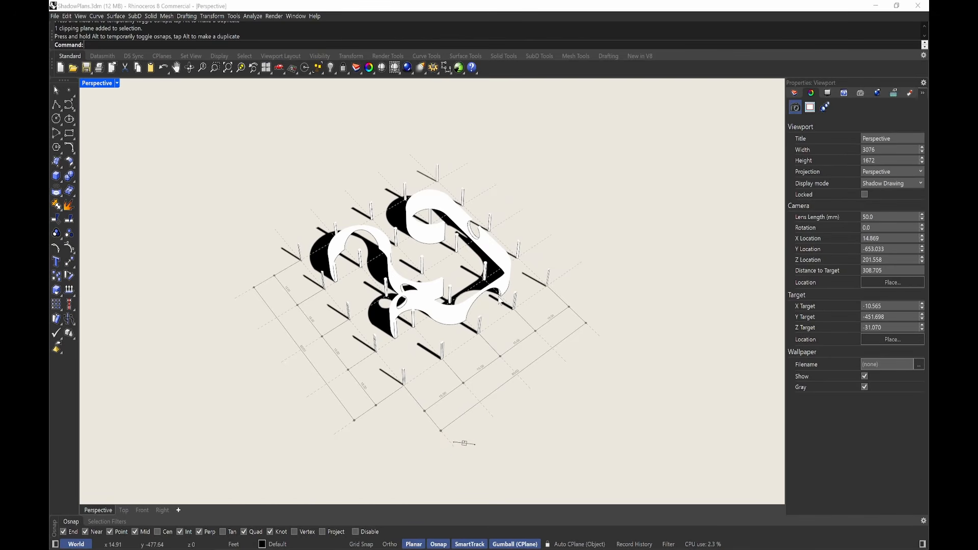
Set the edge color of the Shadow Drawing mode's clipping planes to Black.
{"action": "type", "text": "Options"}
{"action": "key", "text": "Return"}
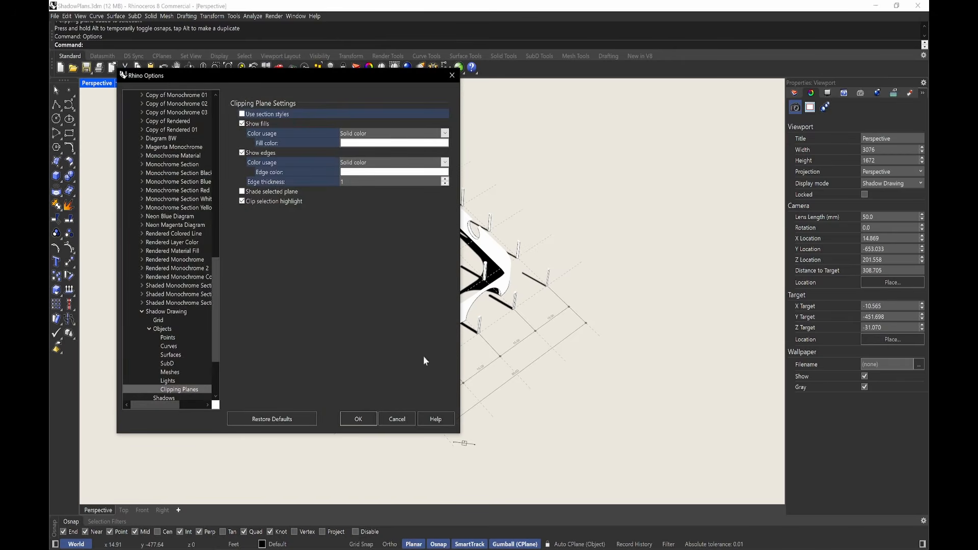
{"action": "mouse_move", "coordinate": [217, 304]}
{"action": "left_mouse_down"}
{"action": "mouse_move", "coordinate": [217, 260]}
{"action": "mouse_move", "coordinate": [216, 319]}
{"action": "left_mouse_up"}
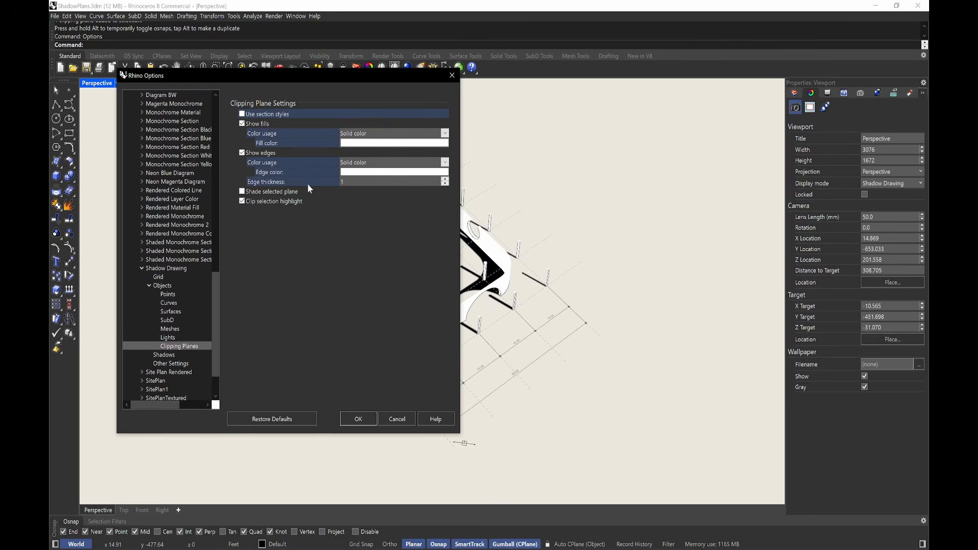
{"action": "left_click", "coordinate": [358, 172]}
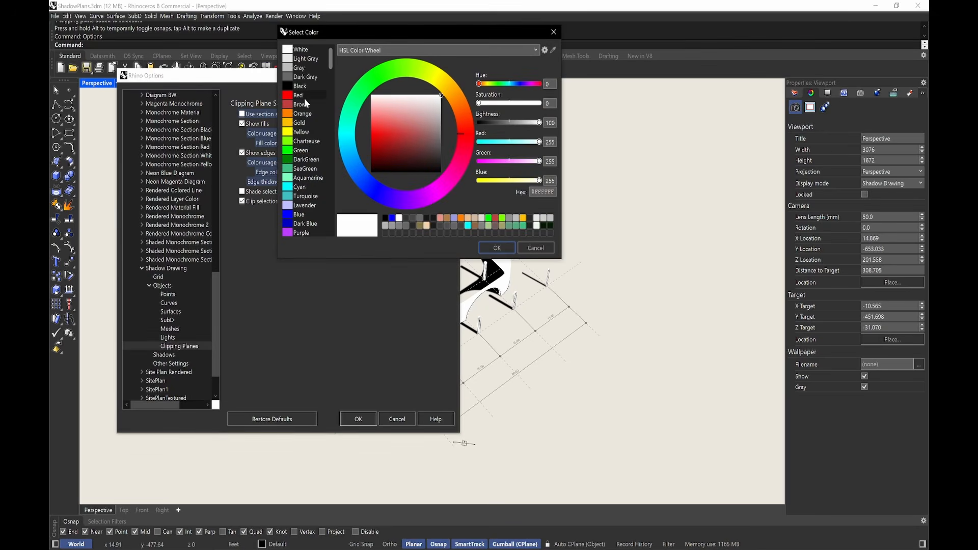
{"action": "left_click", "coordinate": [303, 85]}
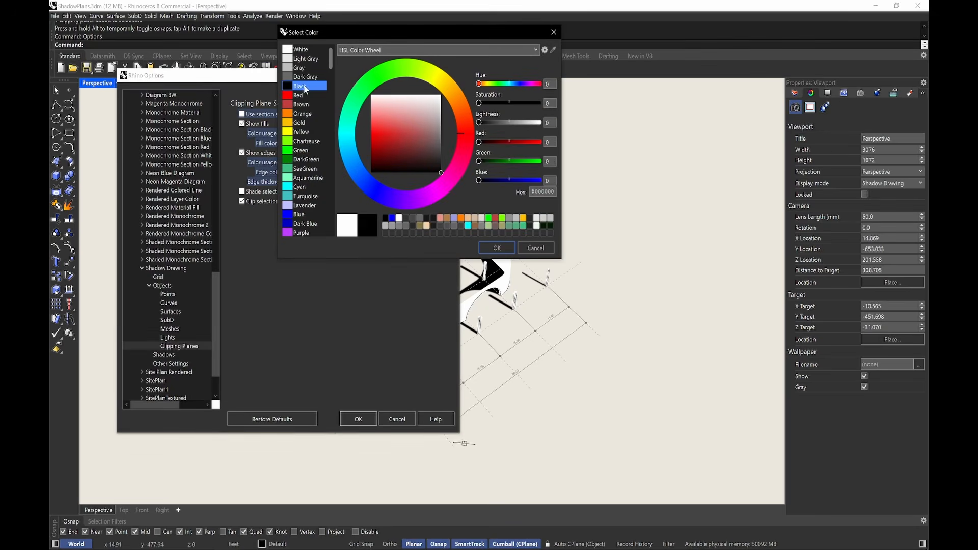
{"action": "left_click", "coordinate": [498, 248]}
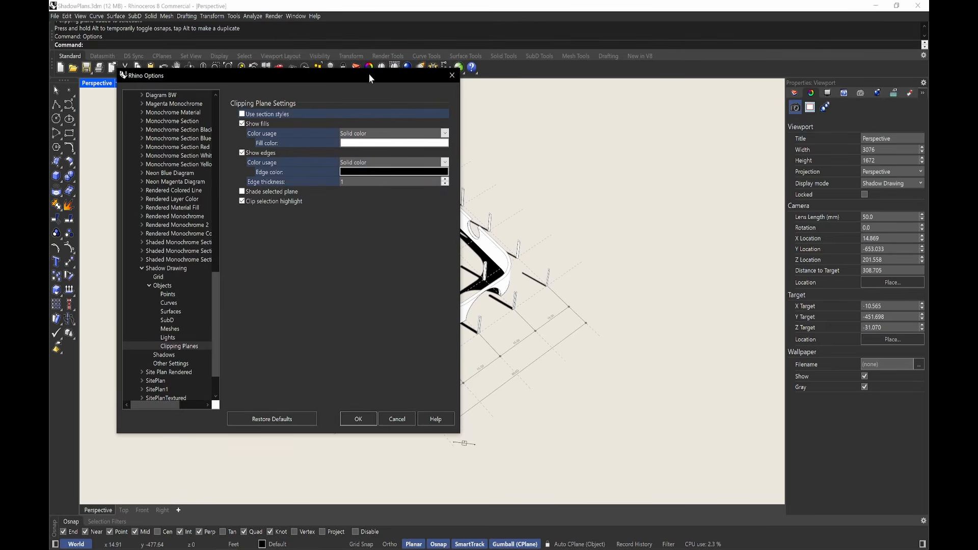
Try a clipping plane edge thickness of 3, settle on 2, and apply the display options.
{"action": "left_click_drag", "start_coordinate": [370, 78], "coordinate": [289, 85]}
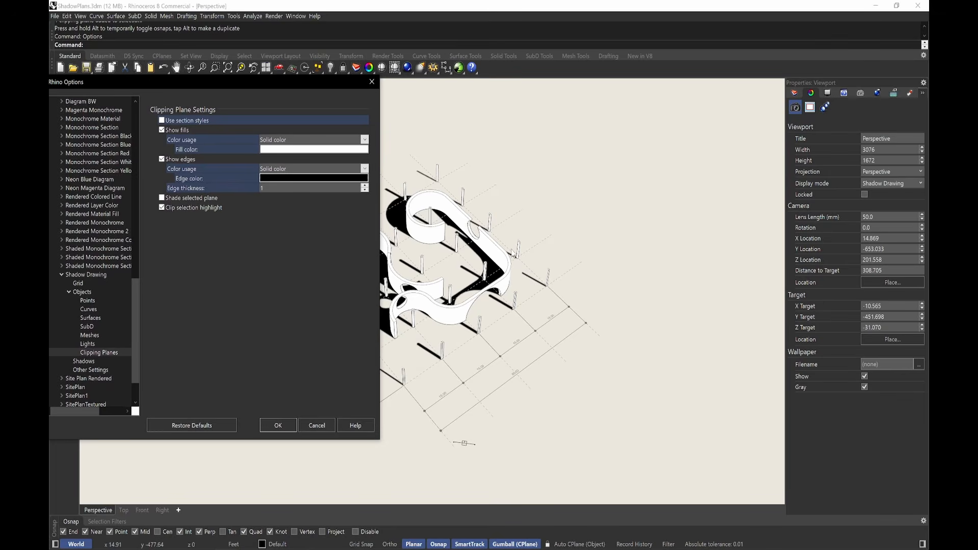
{"action": "double_click", "coordinate": [303, 189]}
{"action": "type", "text": "3"}
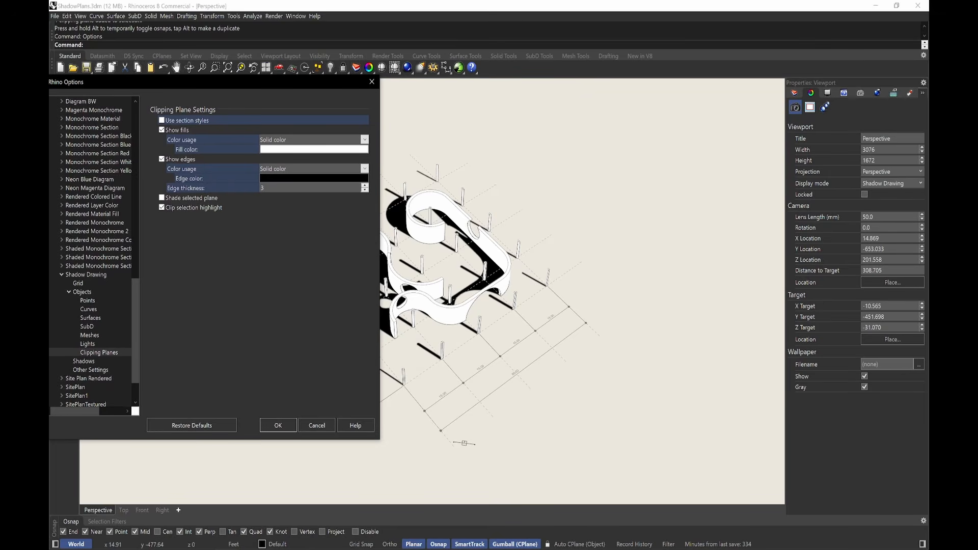
{"action": "key", "text": "Return"}
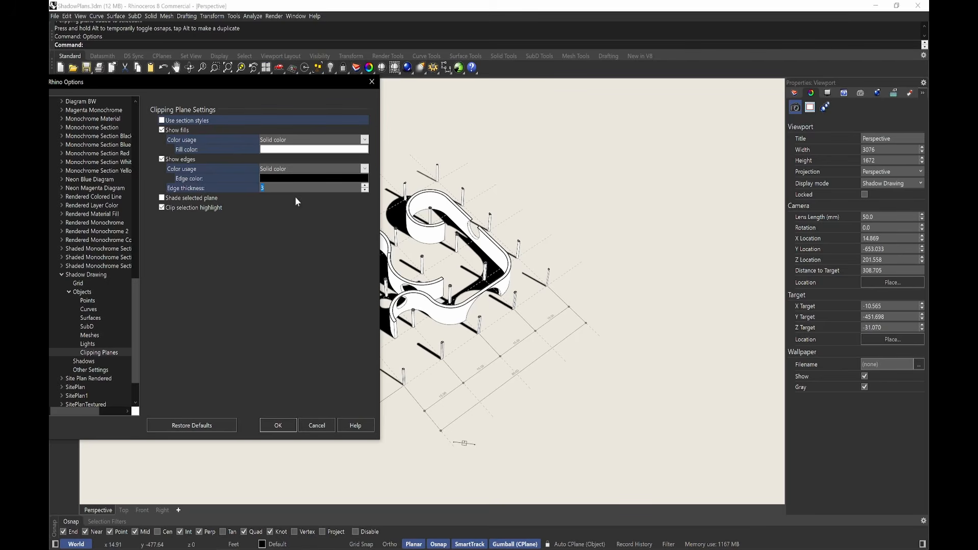
{"action": "type", "text": "2"}
{"action": "key", "text": "Return"}
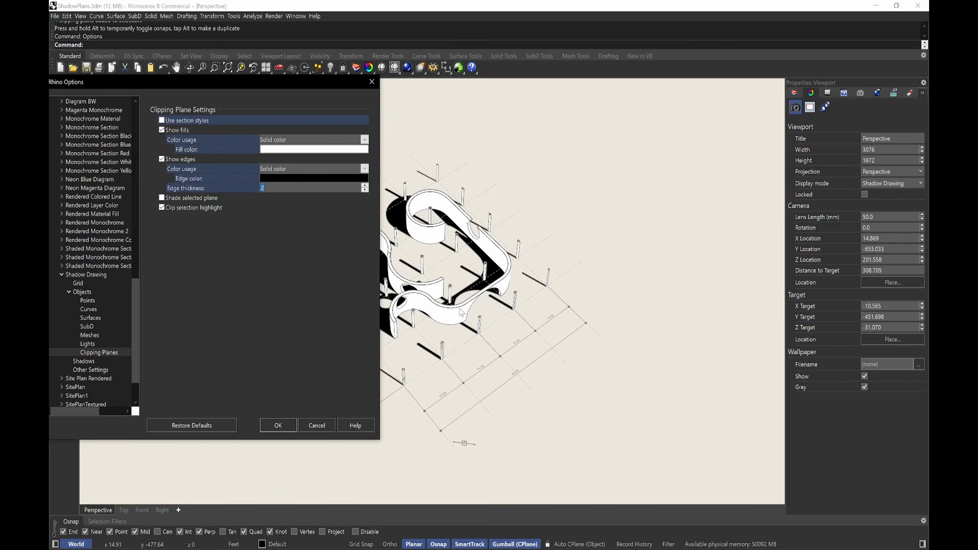
{"action": "left_click", "coordinate": [488, 279]}
{"action": "left_click_drag", "start_coordinate": [275, 78], "coordinate": [400, 79]}
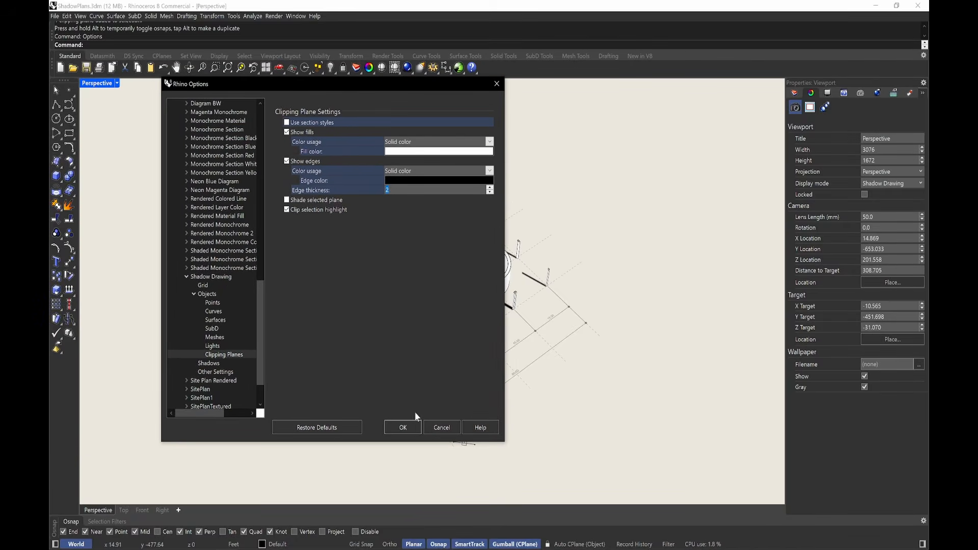
{"action": "left_click", "coordinate": [401, 429]}
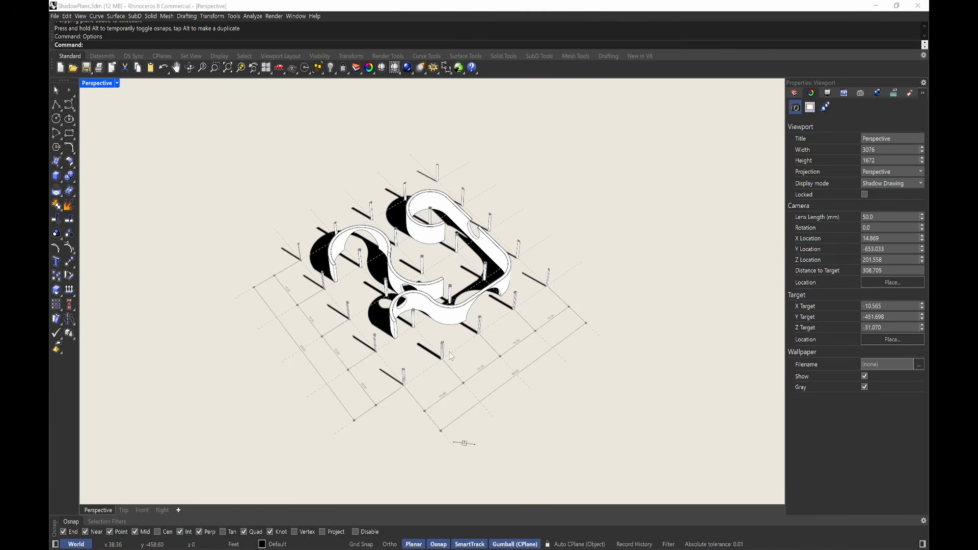
Make the clipping plane beside the pavilion also cut the Top view, and deselect it.
{"action": "left_click", "coordinate": [470, 444]}
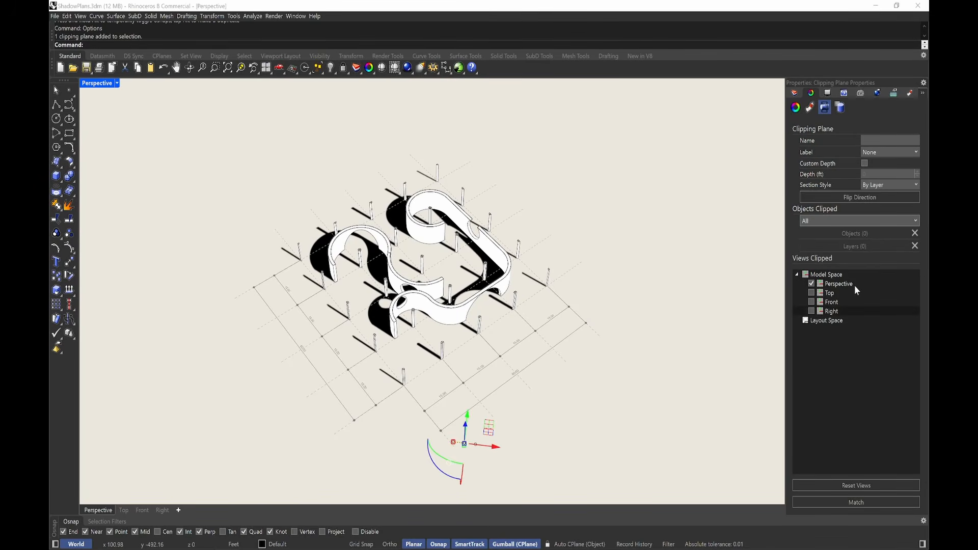
{"action": "left_click", "coordinate": [811, 293]}
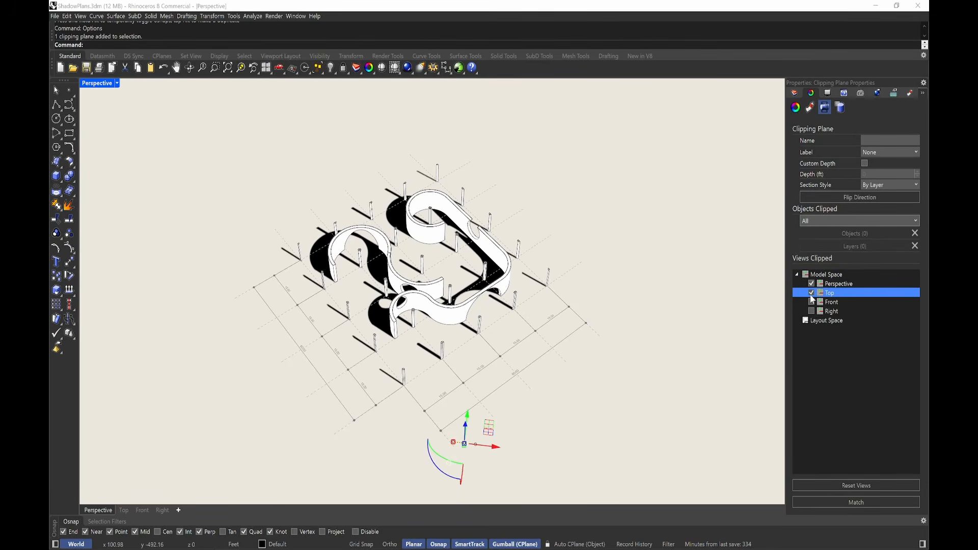
{"action": "left_click", "coordinate": [610, 256]}
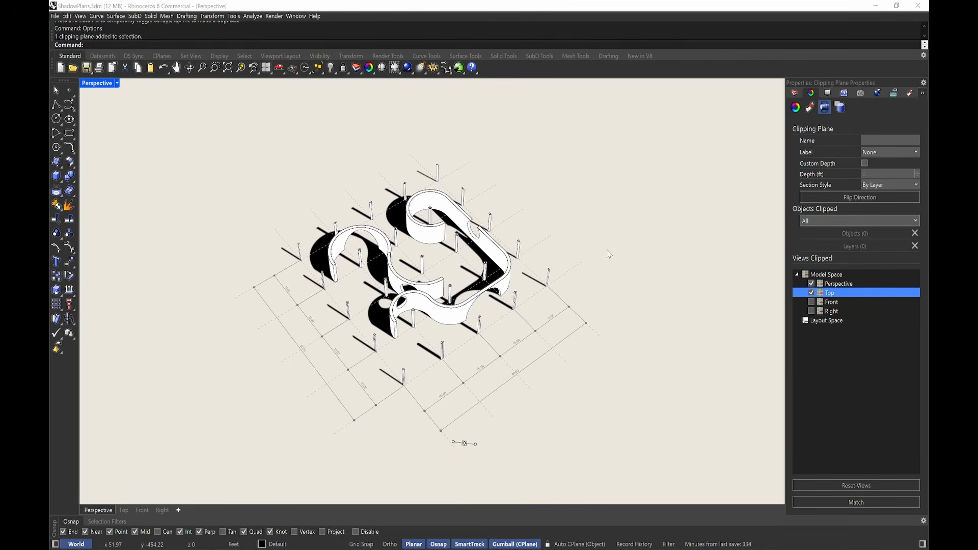
Maximize the Top view and frame the rotated pavilion plan with its dimension lines.
{"action": "double_click", "coordinate": [95, 84]}
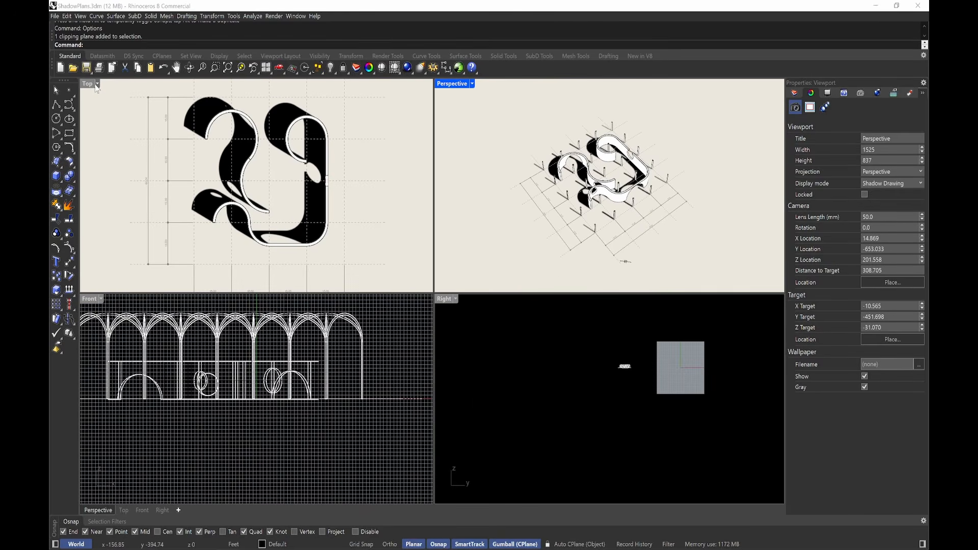
{"action": "double_click", "coordinate": [88, 84]}
{"action": "scroll", "coordinate": [360, 297], "scroll_direction": "down", "scroll_amount": 12}
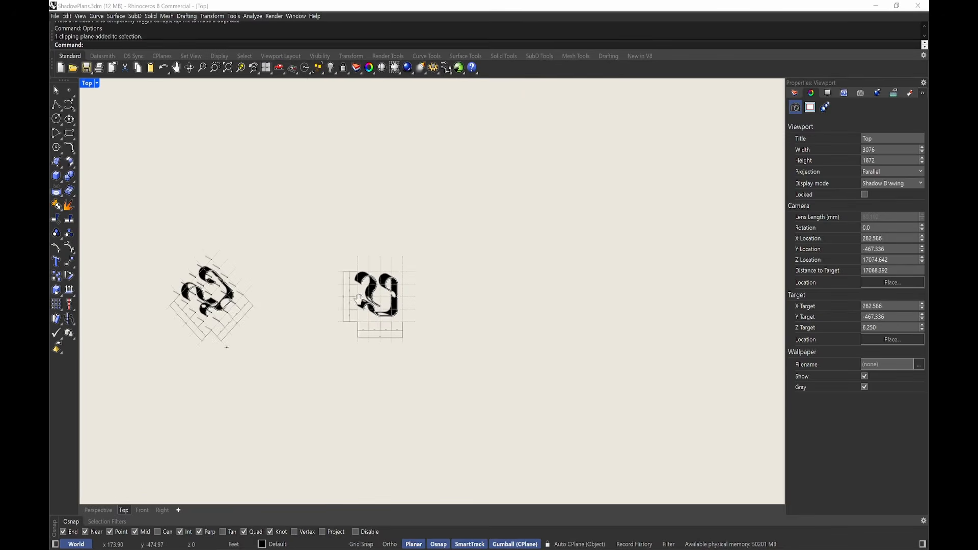
{"action": "right_click_drag", "start_coordinate": [212, 298], "coordinate": [333, 265]}
{"action": "scroll", "coordinate": [334, 265], "scroll_direction": "up", "scroll_amount": 10}
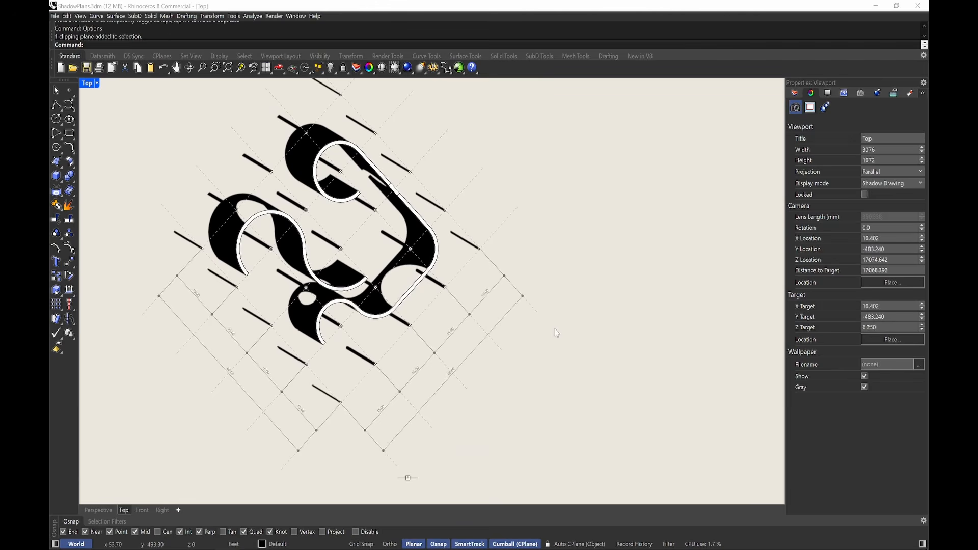
{"action": "right_click_drag", "start_coordinate": [559, 236], "coordinate": [571, 232]}
{"action": "scroll", "coordinate": [572, 237], "scroll_direction": "down", "scroll_amount": 3}
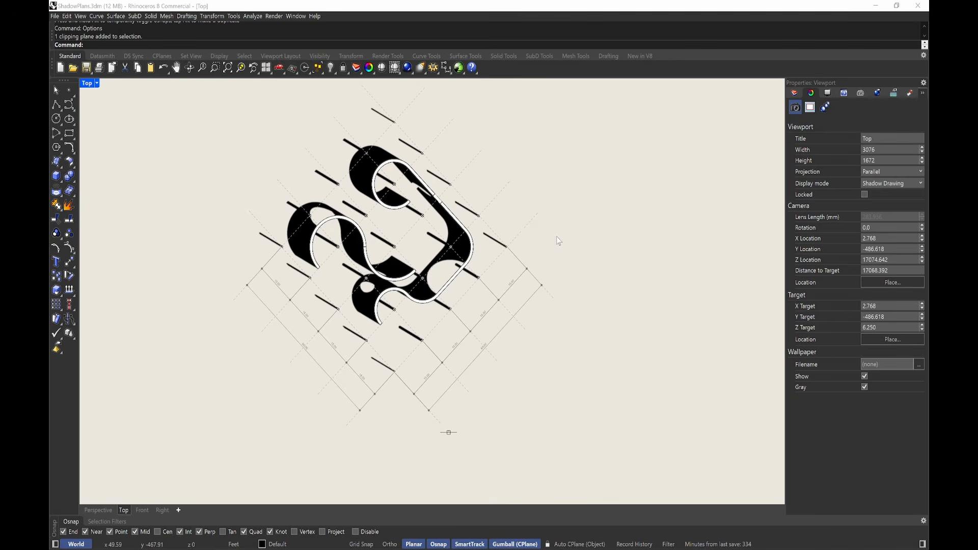
Set the Shadow Drawing mode's clipping plane edges to Light Gray with an edge thickness of 1.
{"action": "key", "text": "Up"}
{"action": "key", "text": "Return"}
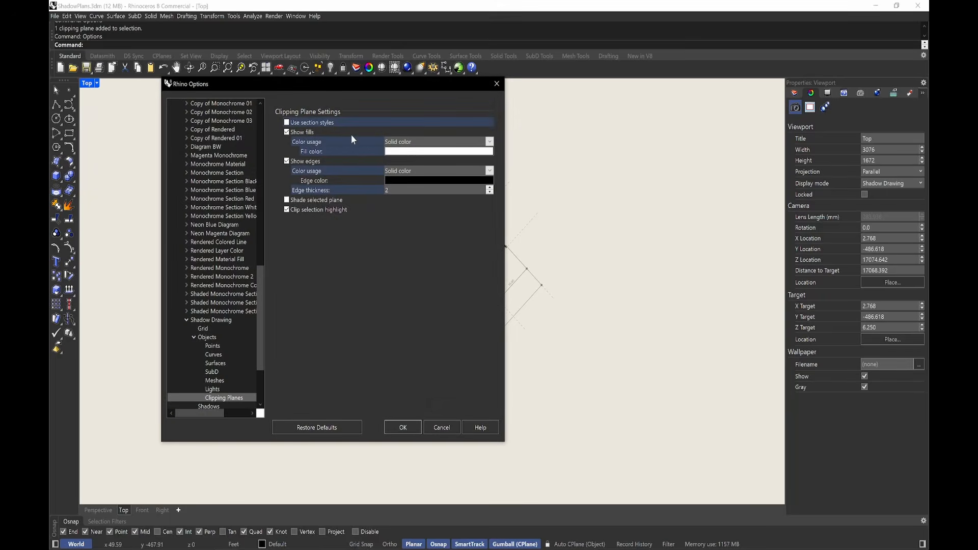
{"action": "mouse_move", "coordinate": [350, 84]}
{"action": "left_mouse_down"}
{"action": "mouse_move", "coordinate": [448, 103]}
{"action": "mouse_move", "coordinate": [637, 103]}
{"action": "mouse_move", "coordinate": [722, 89]}
{"action": "left_mouse_up"}
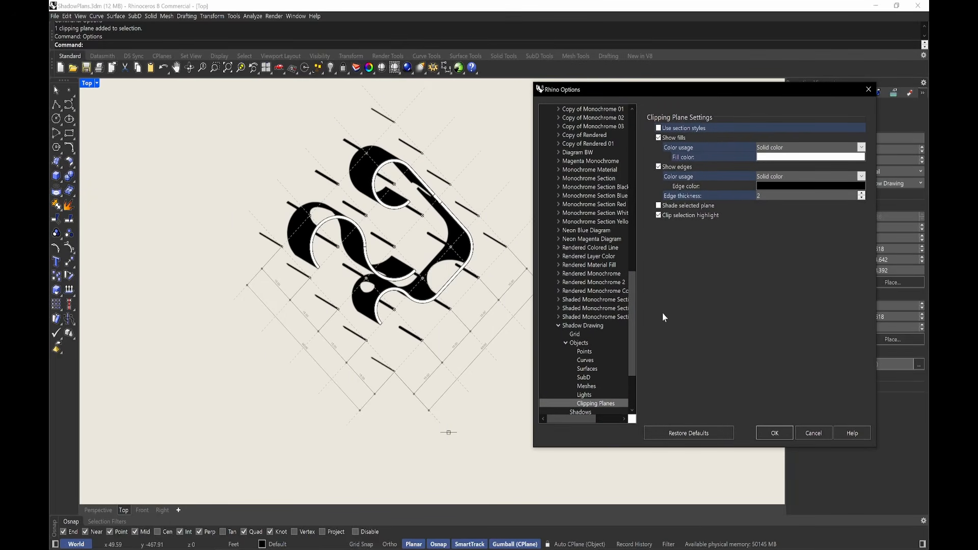
{"action": "scroll", "coordinate": [636, 284], "scroll_direction": "down", "scroll_amount": 1}
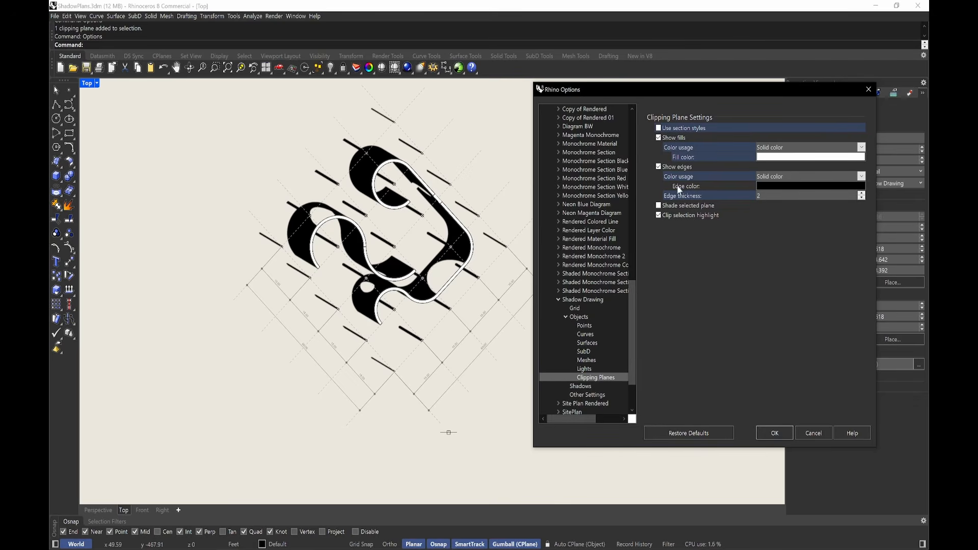
{"action": "left_click", "coordinate": [775, 187]}
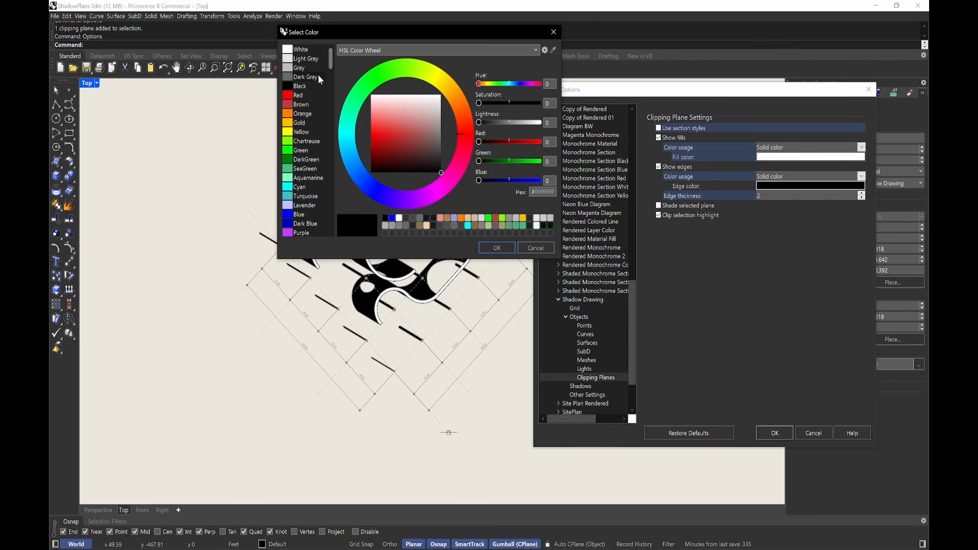
{"action": "left_click", "coordinate": [307, 59]}
{"action": "left_click", "coordinate": [497, 248]}
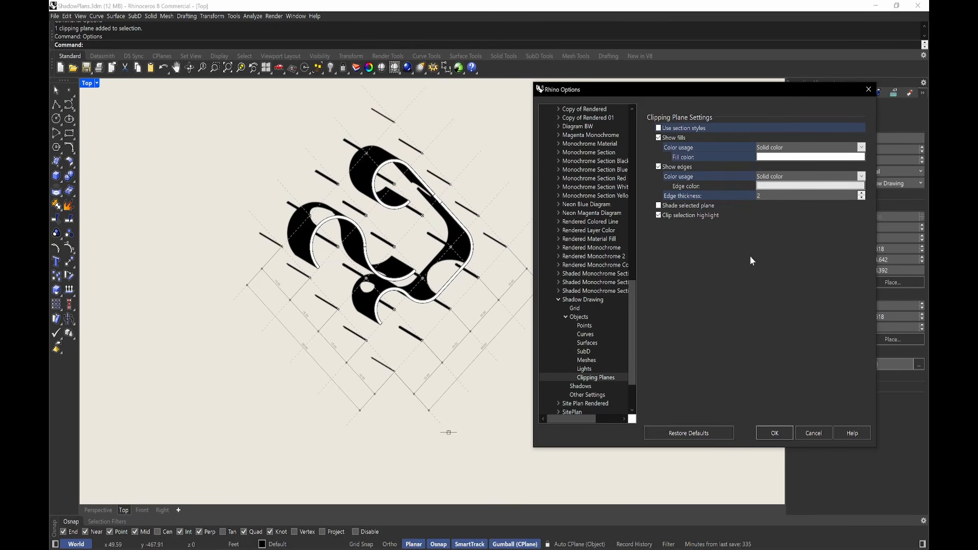
{"action": "double_click", "coordinate": [771, 196]}
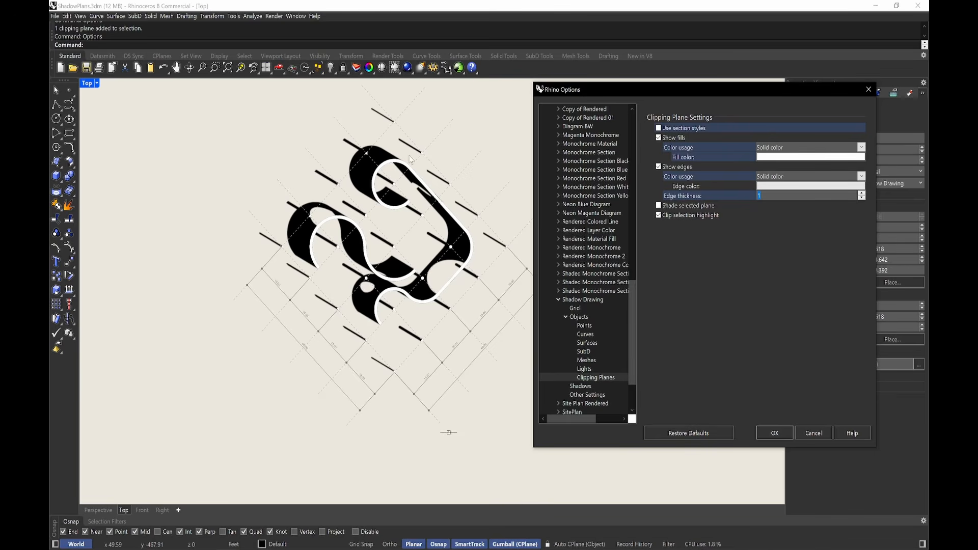
Review the Shadow Drawing mode's main shading, visibility and lighting settings, and apply the options.
{"action": "scroll", "coordinate": [636, 308], "scroll_direction": "down", "scroll_amount": 1}
{"action": "scroll", "coordinate": [636, 314], "scroll_direction": "down", "scroll_amount": 2}
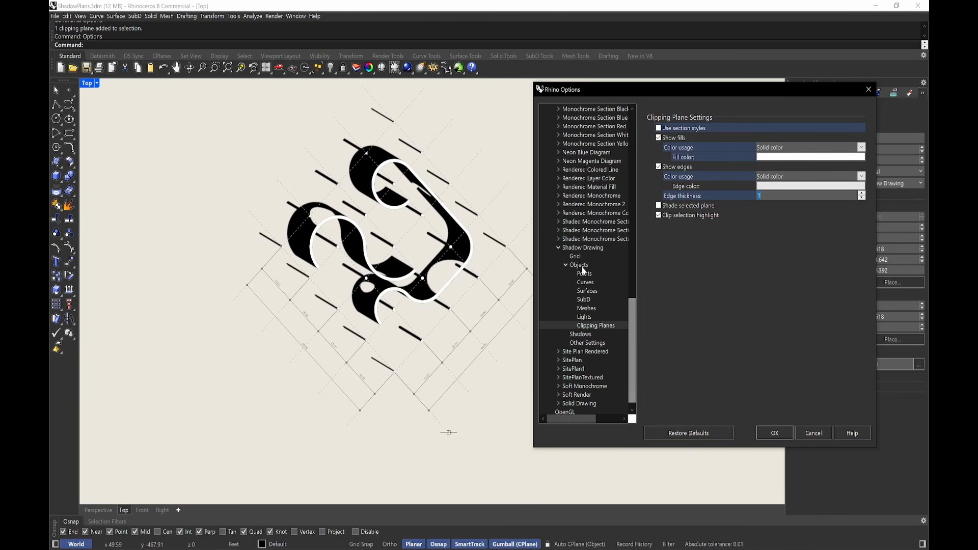
{"action": "left_click", "coordinate": [596, 248]}
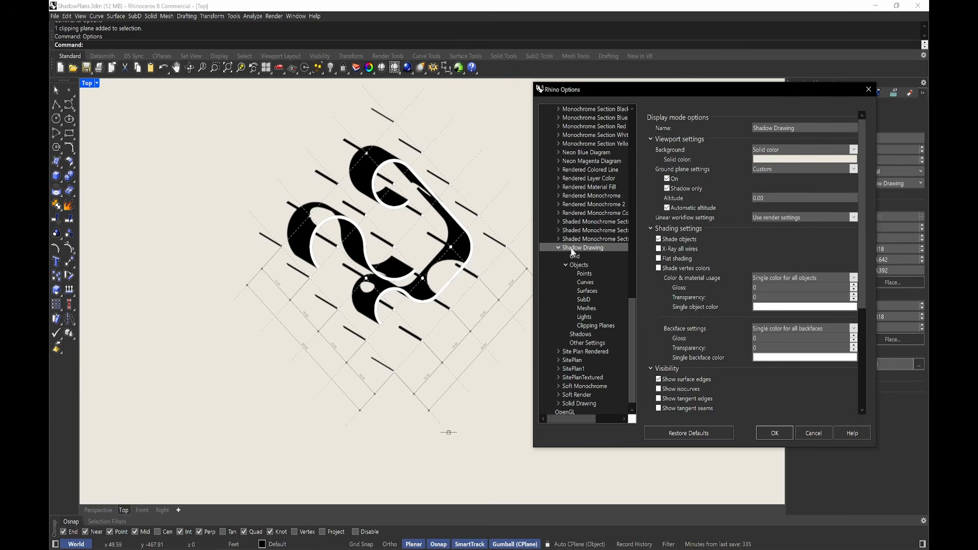
{"action": "scroll", "coordinate": [740, 310], "scroll_direction": "down", "scroll_amount": 5}
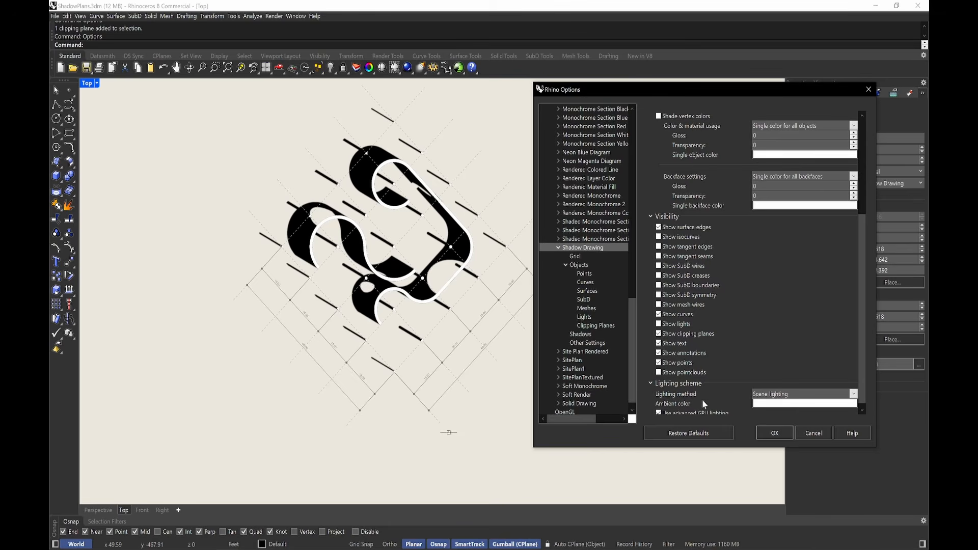
{"action": "left_click", "coordinate": [771, 436]}
{"action": "left_click", "coordinate": [772, 438]}
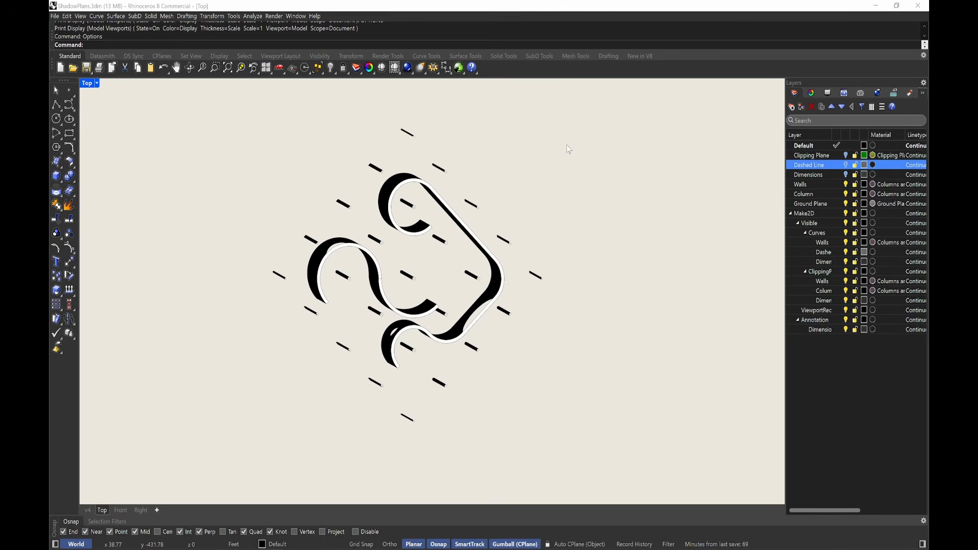
Save the current Top viewport as a named view called p1.
{"action": "type", "text": "NamedView"}
{"action": "key", "text": "Return"}
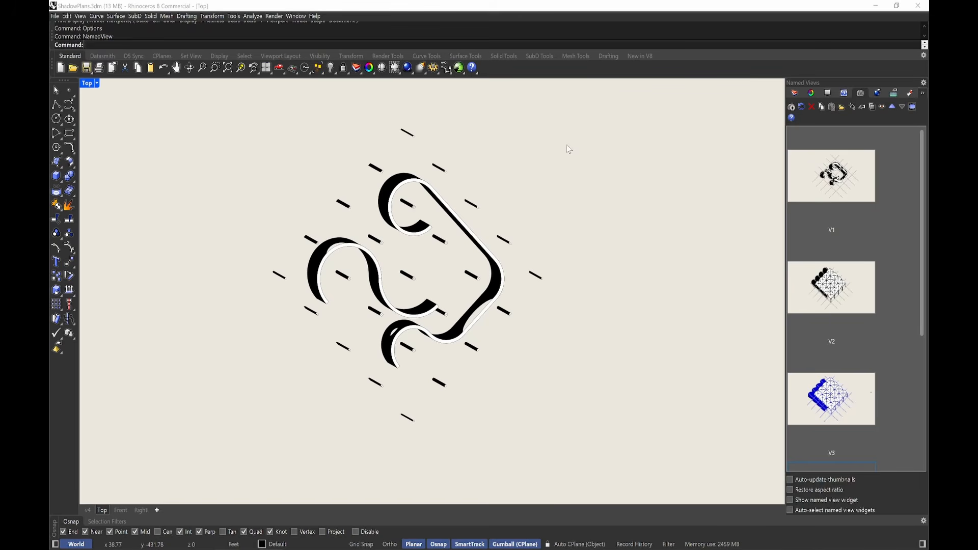
{"action": "left_click", "coordinate": [793, 107]}
{"action": "type", "text": "p"}
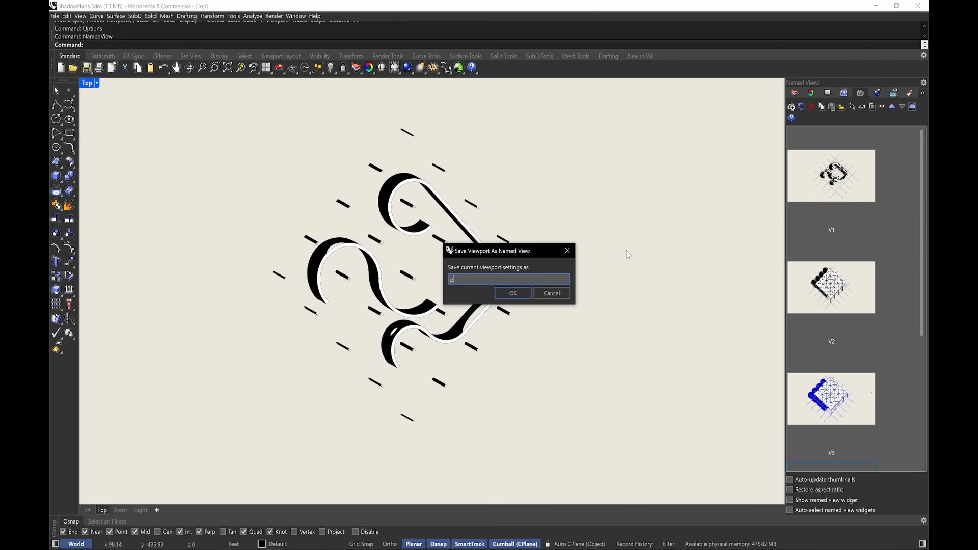
{"action": "type", "text": "1"}
{"action": "key", "text": "Return"}
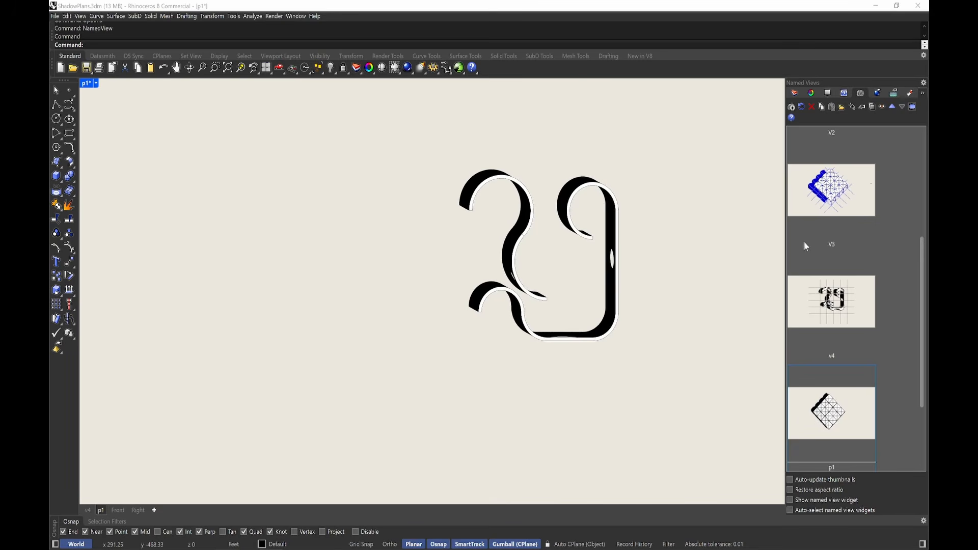
{"action": "type", "text": "P1"}
{"action": "key", "text": "Return"}
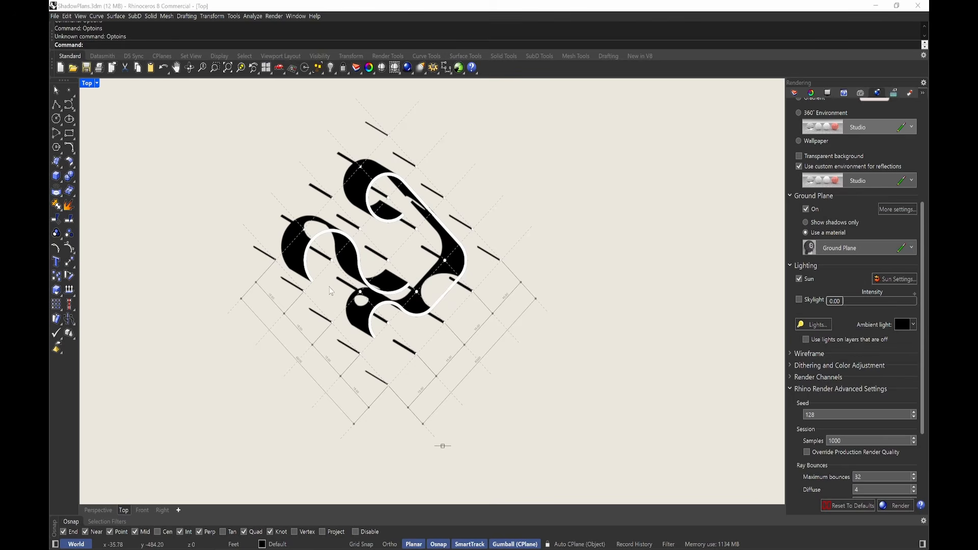
Turn off the Dashed Line and Dimensions layers, leaving the walls, columns and ground plane on.
{"action": "left_click", "coordinate": [796, 95]}
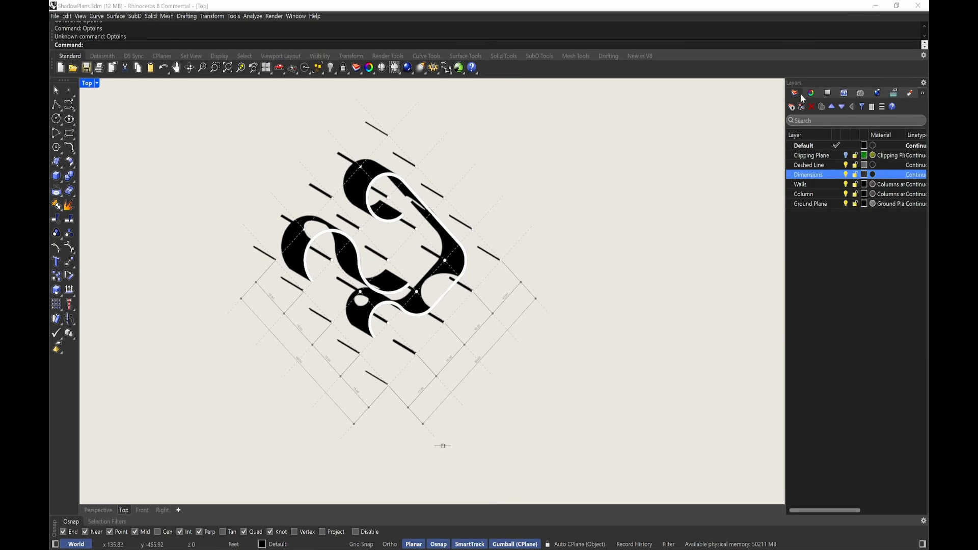
{"action": "left_click", "coordinate": [847, 166]}
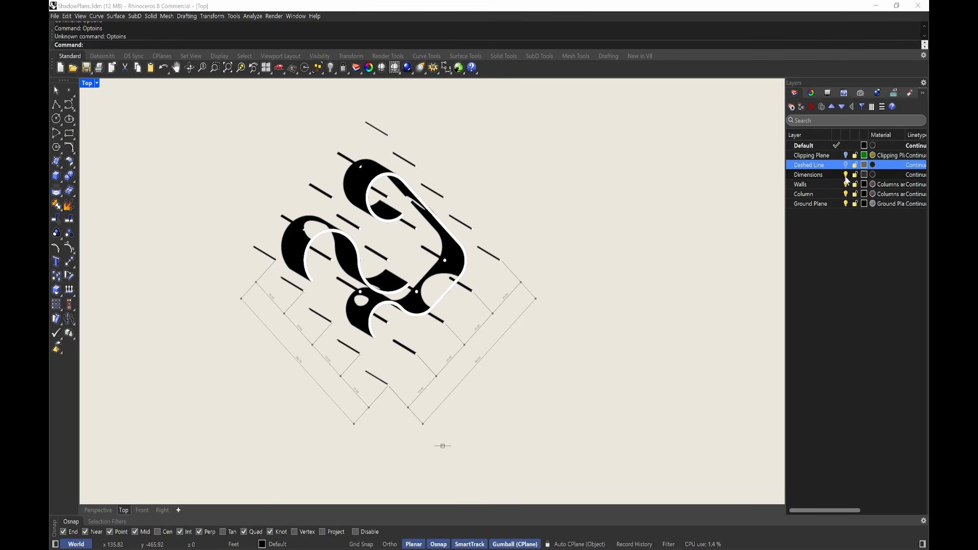
{"action": "left_click", "coordinate": [847, 175]}
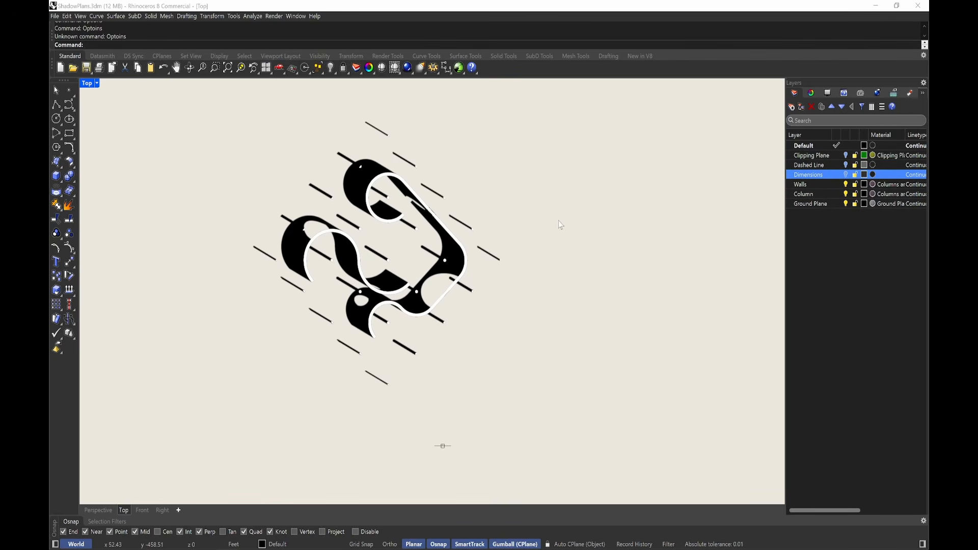
Capture the Top view to a PNG image file named FP using ViewCaptureToFile.
{"action": "type", "text": "ViewCaptureToFile"}
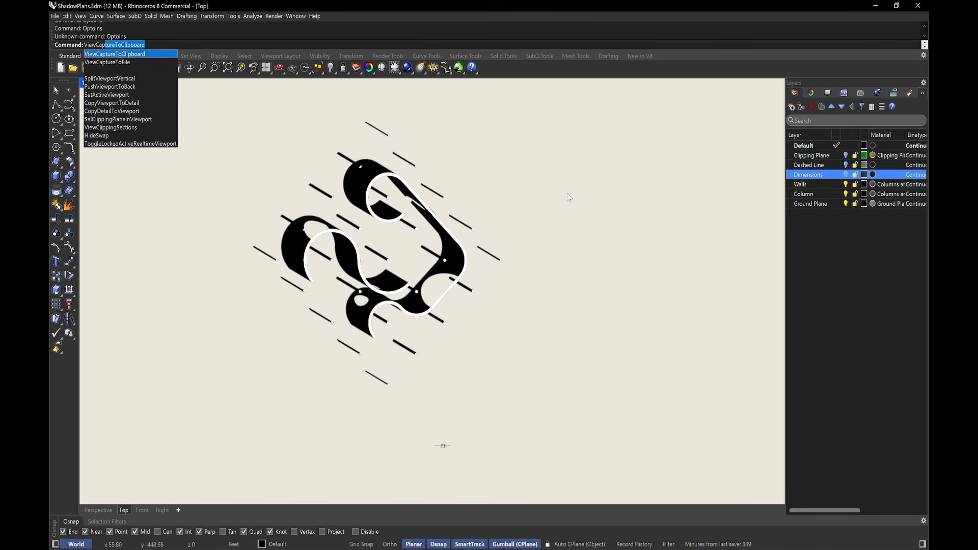
{"action": "key", "text": "Return"}
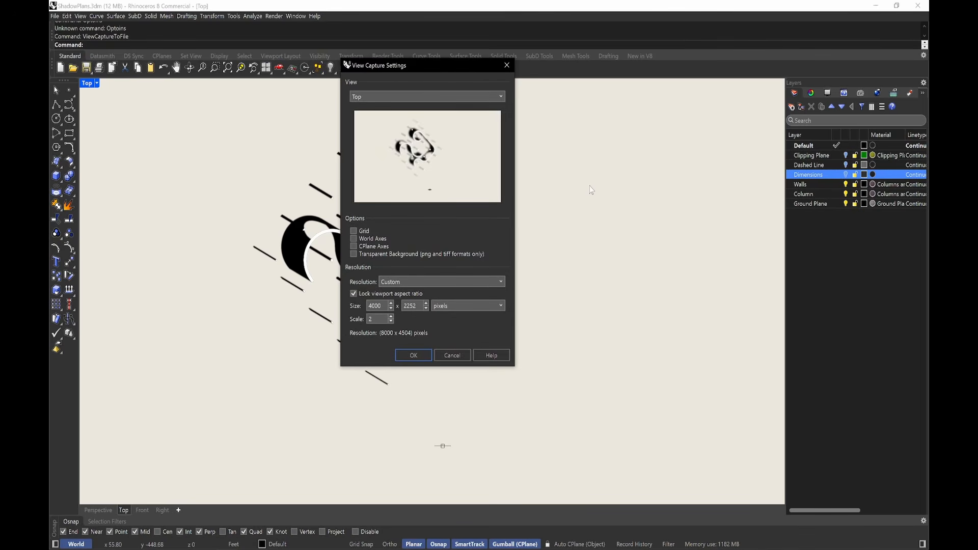
{"action": "left_click", "coordinate": [420, 360]}
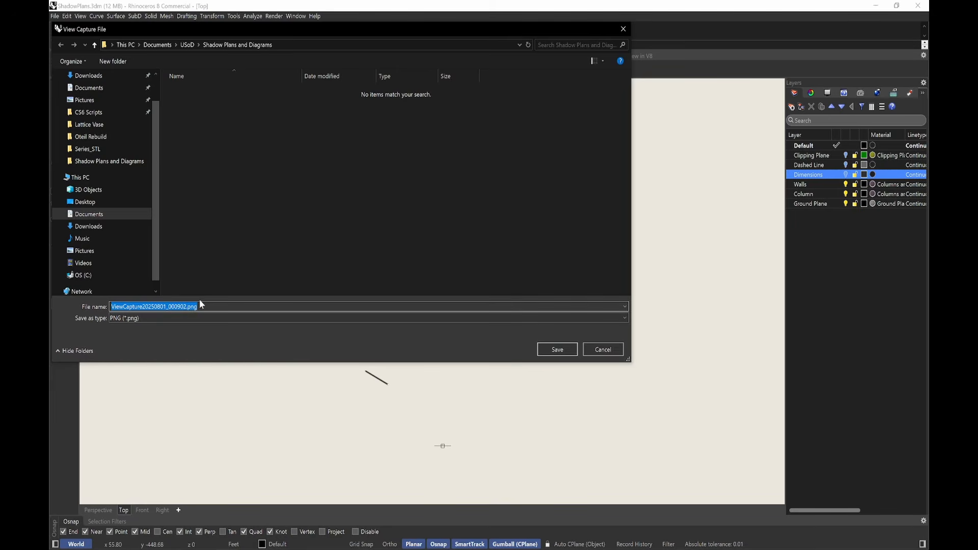
{"action": "type", "text": "FP"}
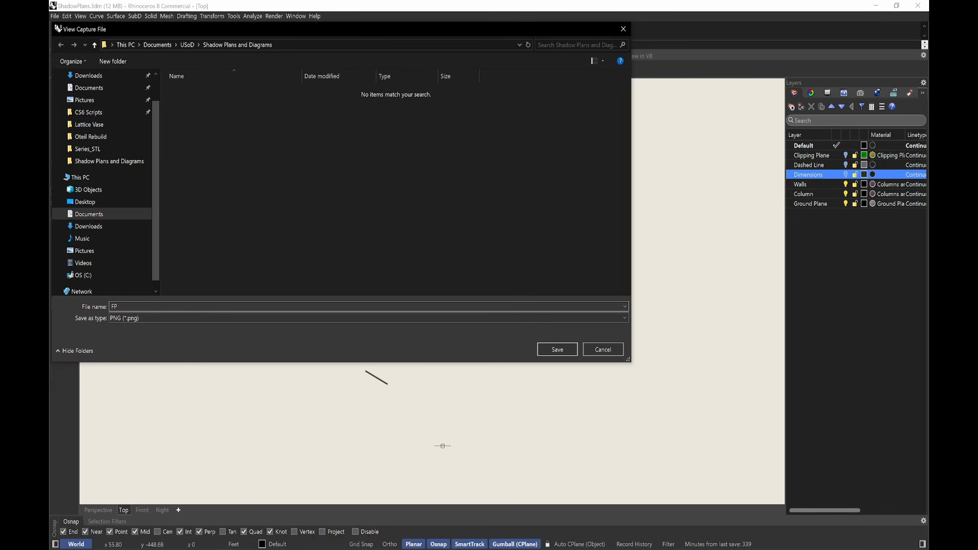
{"action": "key", "text": "Return"}
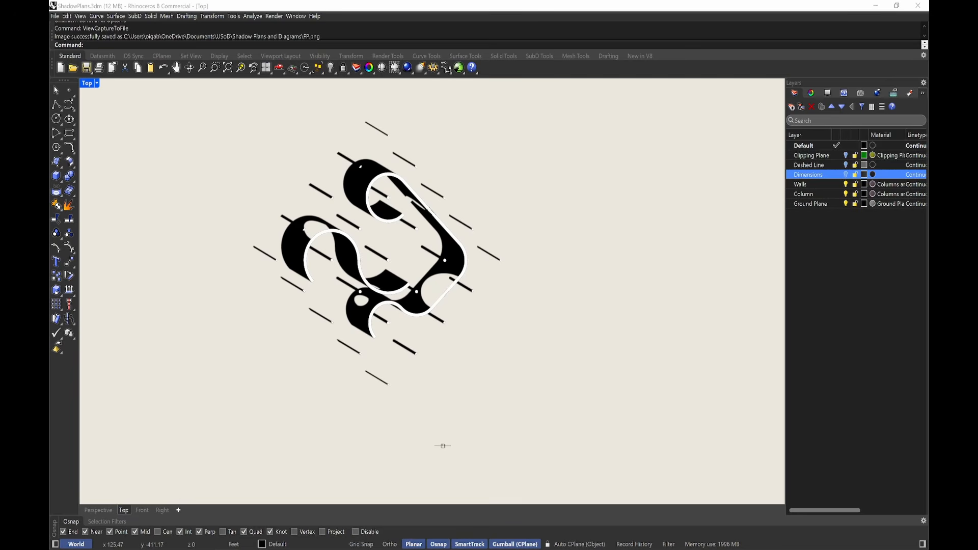
Turn on the Dimensions and Dashed Line layers and run Make2D on the whole plan from the Top view, maintaining source layers.
{"action": "left_click", "coordinate": [847, 174]}
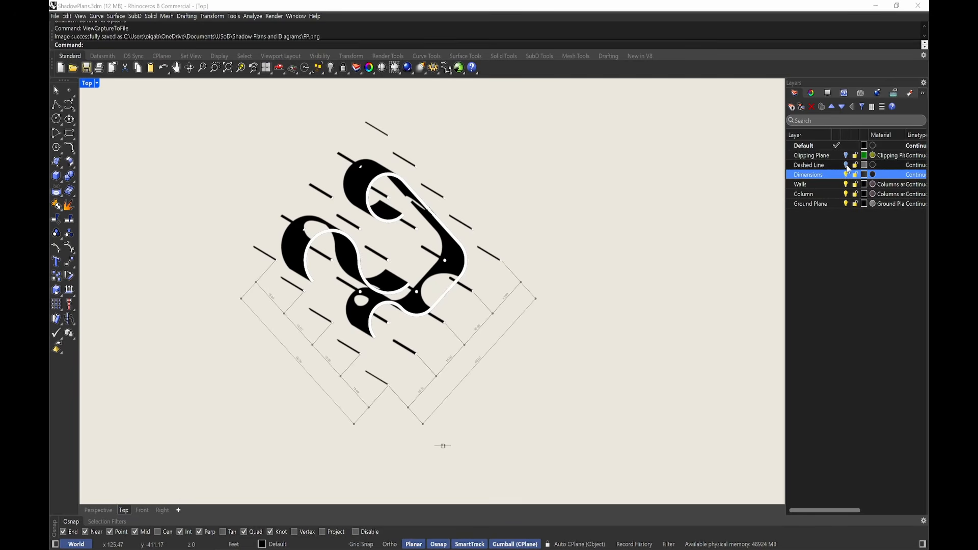
{"action": "left_click", "coordinate": [846, 165]}
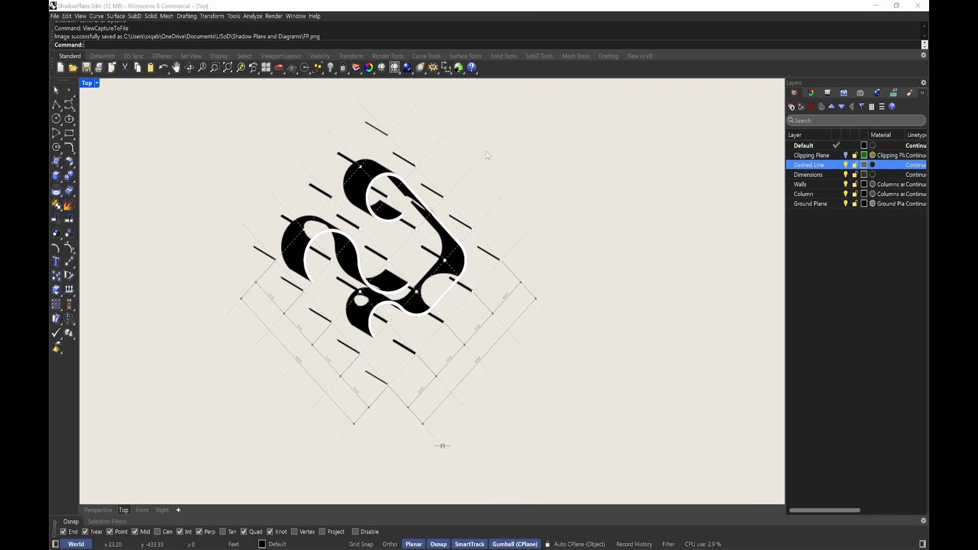
{"action": "left_click_drag", "start_coordinate": [573, 120], "coordinate": [192, 463]}
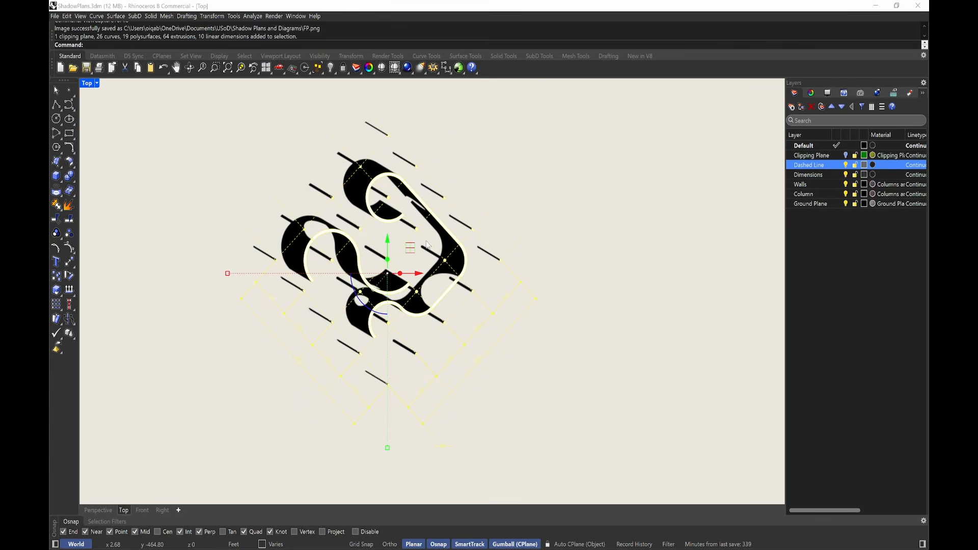
{"action": "type", "text": "Make2D"}
{"action": "key", "text": "Return"}
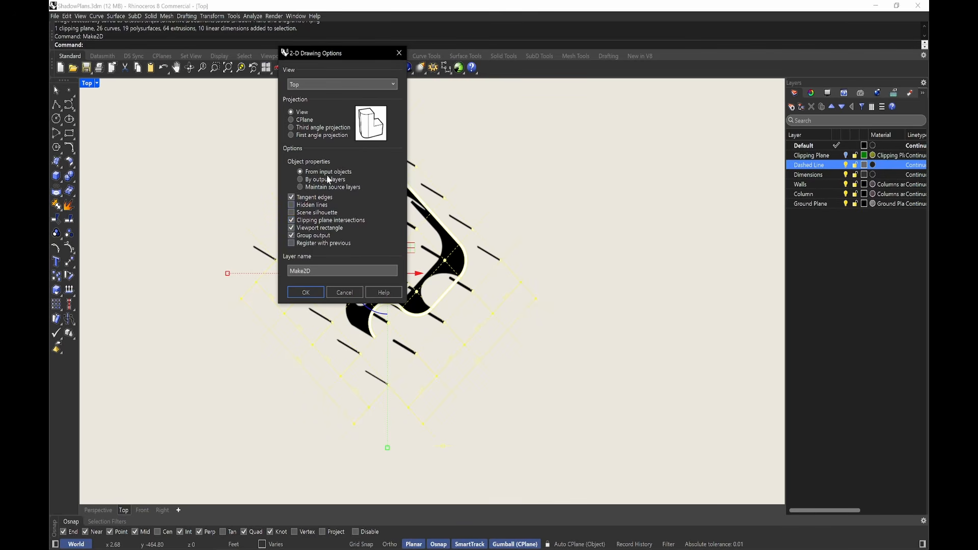
{"action": "left_click", "coordinate": [334, 187]}
{"action": "left_click", "coordinate": [296, 236]}
{"action": "left_click", "coordinate": [306, 292]}
Set the Top viewport to Shaded display, move the Make2D drawing sideways clear of the ground plane, and deselect it.
{"action": "left_click", "coordinate": [96, 83]}
{"action": "left_click", "coordinate": [129, 46]}
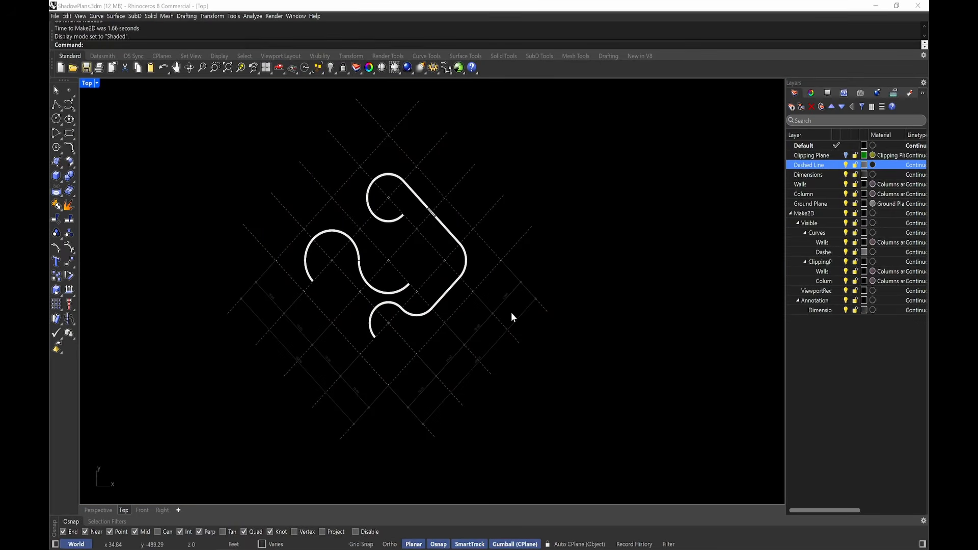
{"action": "scroll", "coordinate": [511, 313], "scroll_direction": "down", "scroll_amount": 5}
{"action": "scroll", "coordinate": [534, 327], "scroll_direction": "down", "scroll_amount": 2}
{"action": "scroll", "coordinate": [547, 178], "scroll_direction": "up", "scroll_amount": 6}
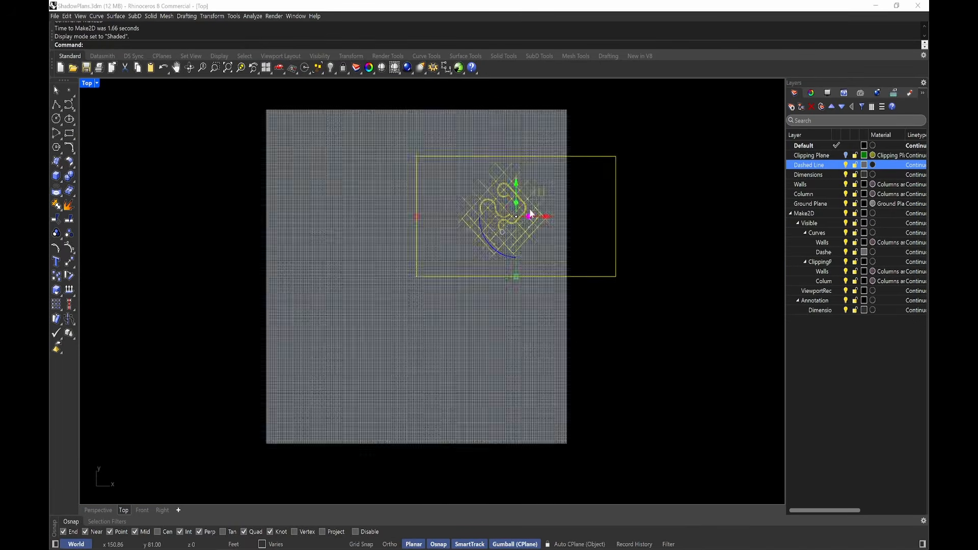
{"action": "scroll", "coordinate": [555, 212], "scroll_direction": "down", "scroll_amount": 2}
{"action": "scroll", "coordinate": [470, 306], "scroll_direction": "down", "scroll_amount": 3}
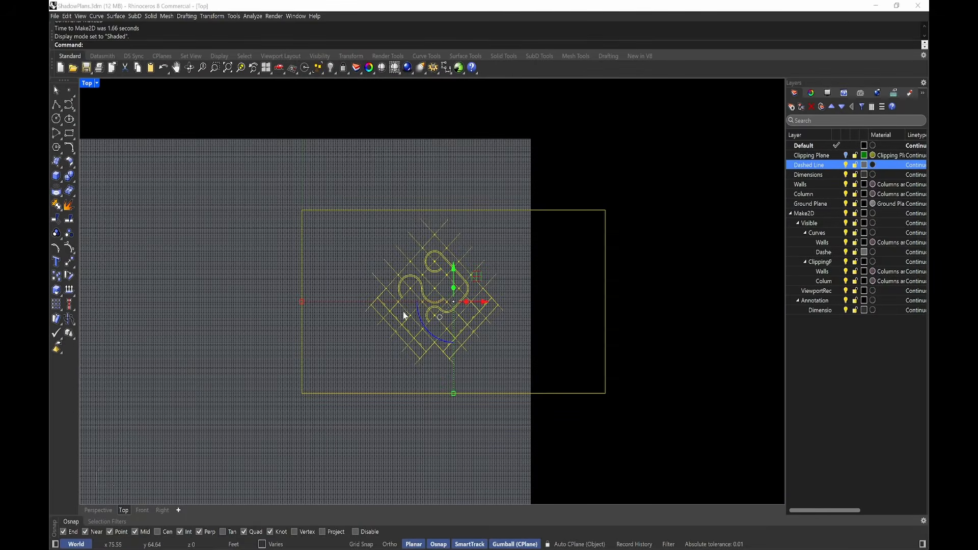
{"action": "right_click_drag", "start_coordinate": [431, 324], "coordinate": [270, 327]}
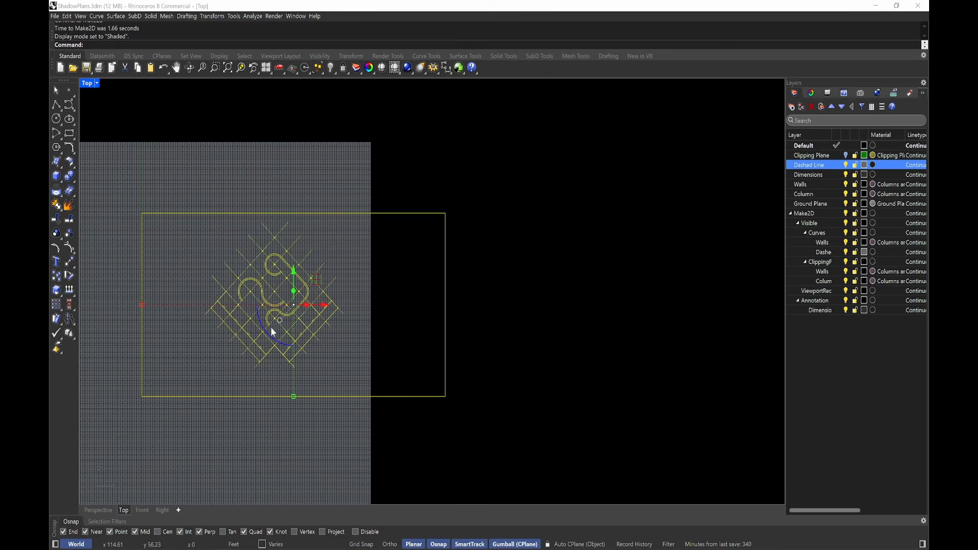
{"action": "left_click_drag", "start_coordinate": [326, 318], "coordinate": [620, 297]}
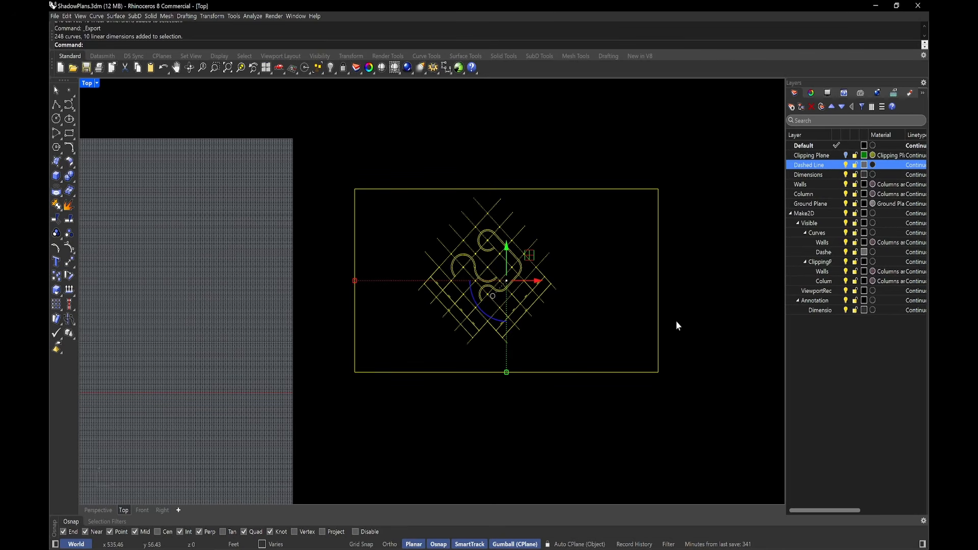
{"action": "key", "text": "Delete"}
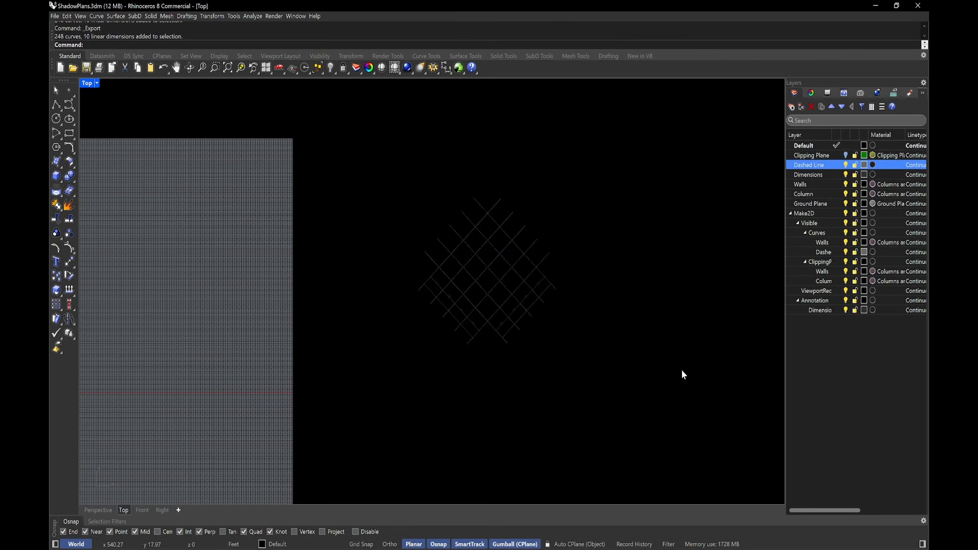
Draw a rectangle from its center, 2 ft long and 3 ft wide, in the empty area below the Make2D drawing.
{"action": "type", "text": "rectangle"}
{"action": "key", "text": "Return"}
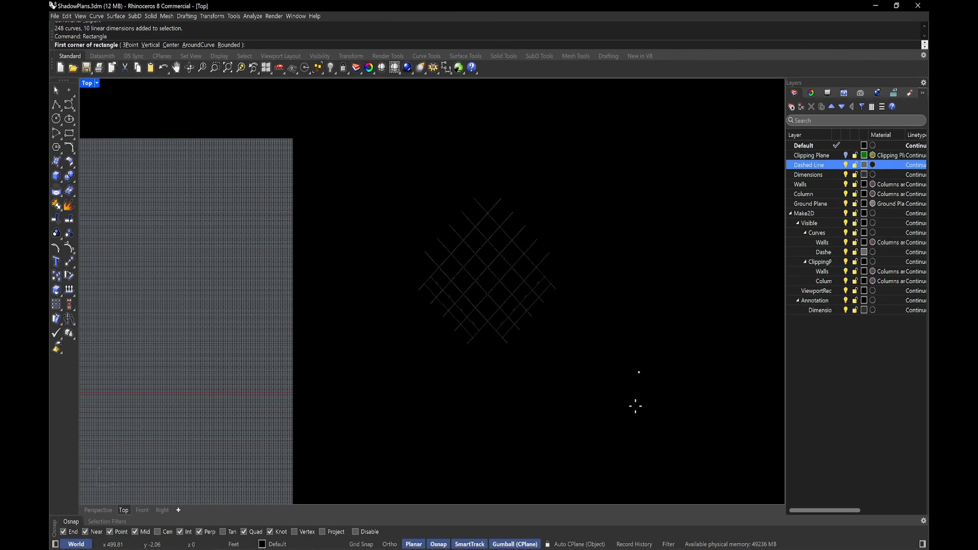
{"action": "type", "text": "c"}
{"action": "key", "text": "Return"}
{"action": "left_click", "coordinate": [626, 434]}
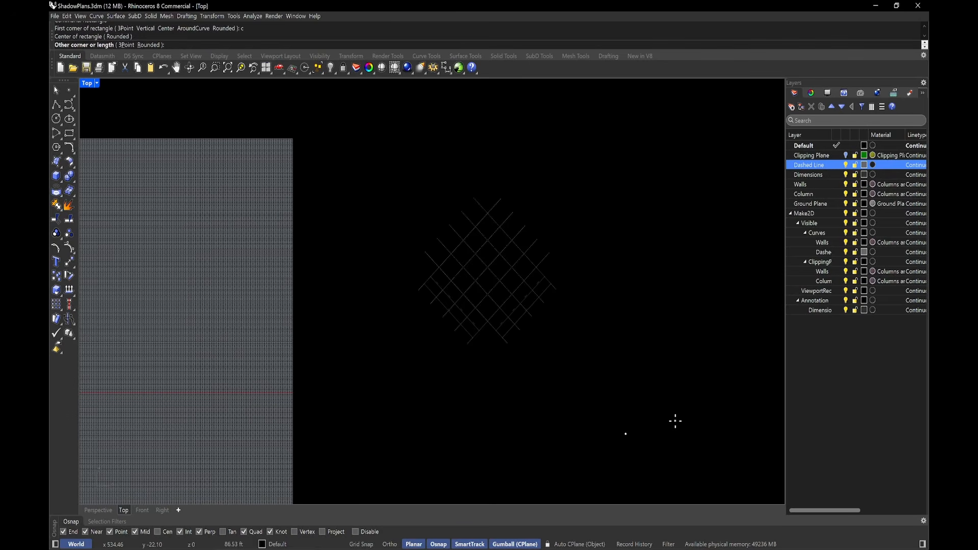
{"action": "type", "text": "3"}
{"action": "key", "text": "Return"}
{"action": "type", "text": "3"}
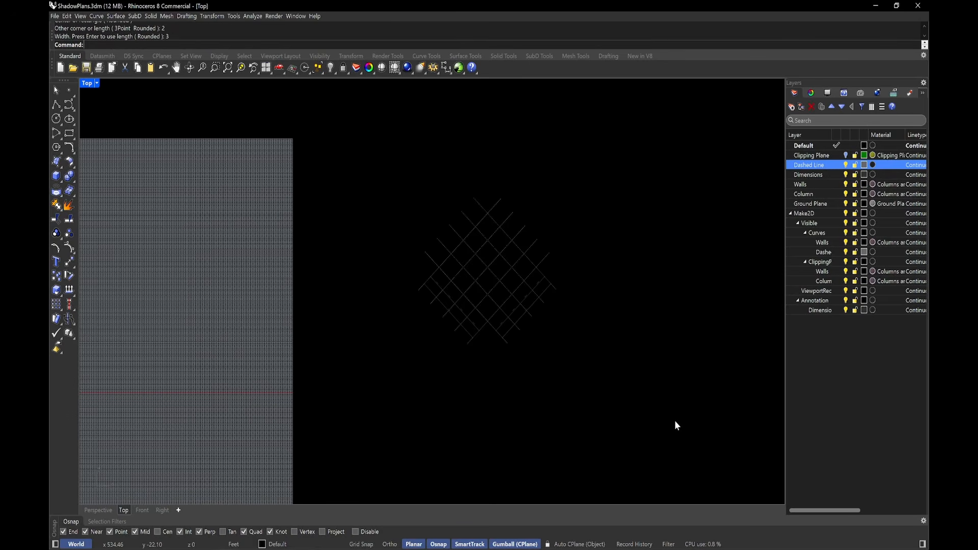
{"action": "key", "text": "Return"}
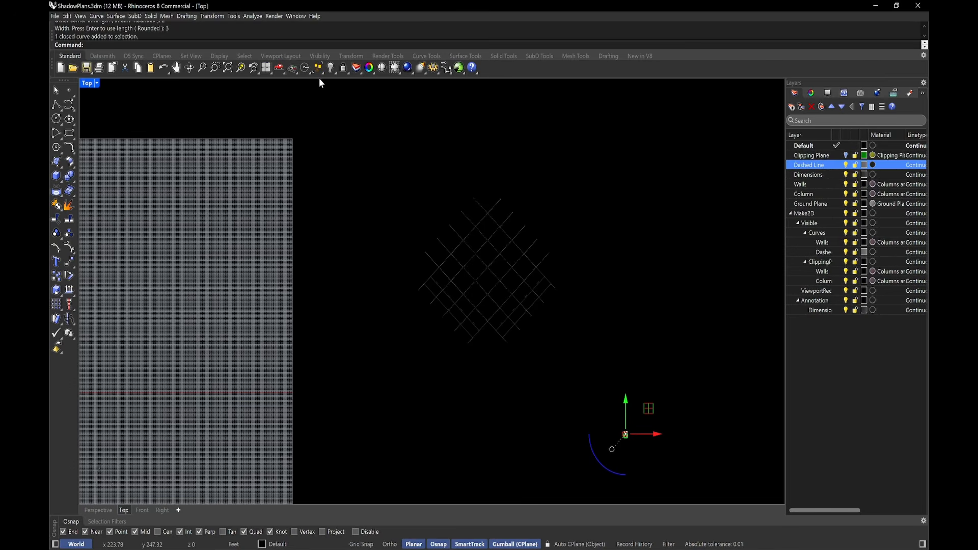
Set the Top viewport to Wireframe display and rotate the small rectangle by 90 degrees.
{"action": "left_click", "coordinate": [96, 83]}
{"action": "left_click", "coordinate": [124, 39]}
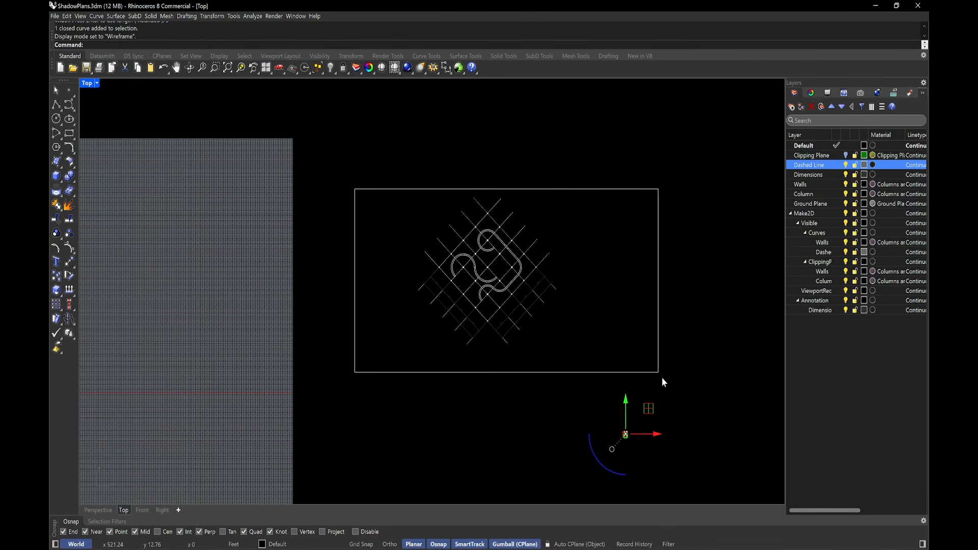
{"action": "left_click", "coordinate": [696, 388]}
{"action": "left_click", "coordinate": [626, 433]}
{"action": "scroll", "coordinate": [651, 445], "scroll_direction": "up", "scroll_amount": 2}
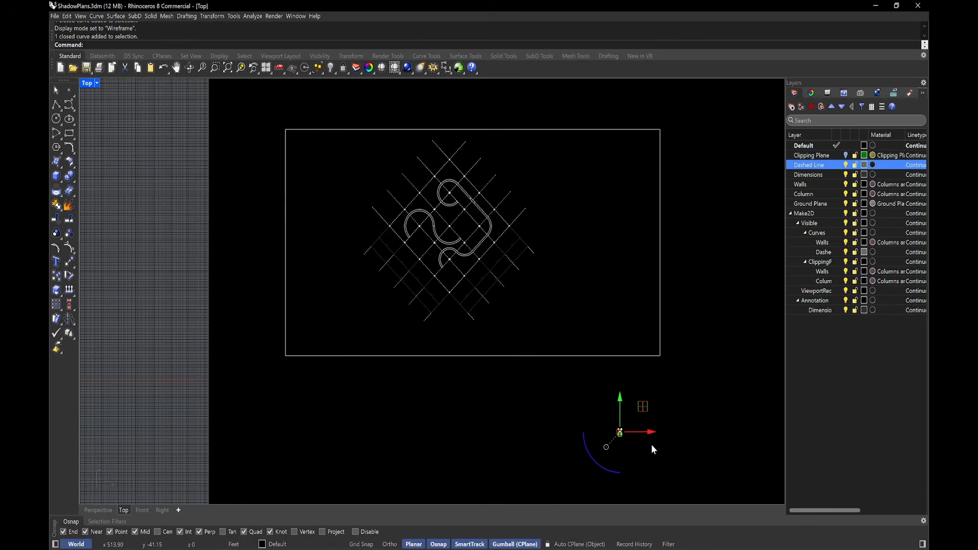
{"action": "left_click", "coordinate": [587, 451]}
{"action": "type", "text": "90"}
{"action": "key", "text": "Return"}
{"action": "left_click", "coordinate": [621, 451]}
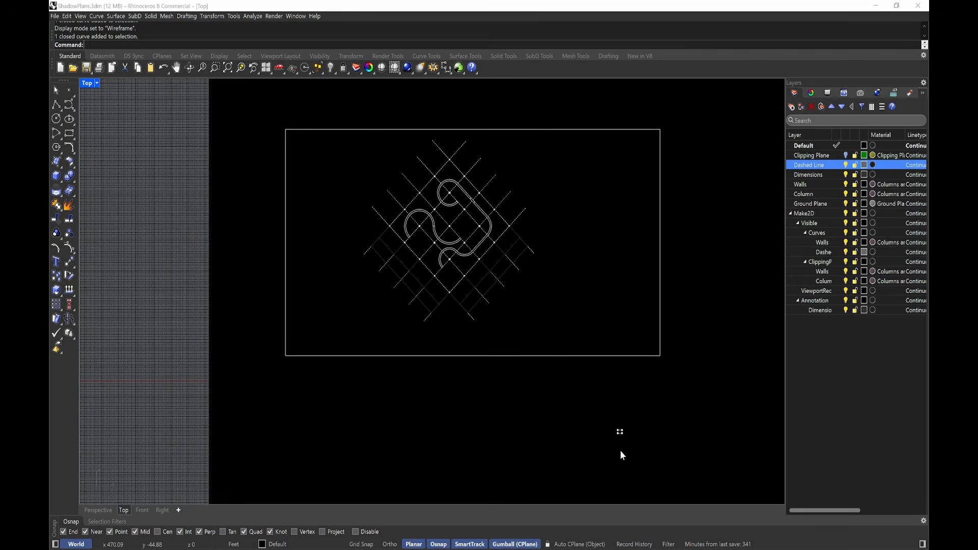
Try scaling the rectangle by 24 from its lower-left corner and placing it over the plan drawing, and undo both changes.
{"action": "scroll", "coordinate": [638, 441], "scroll_direction": "up", "scroll_amount": 2}
{"action": "scroll", "coordinate": [642, 424], "scroll_direction": "down", "scroll_amount": 4}
{"action": "left_click_drag", "start_coordinate": [642, 423], "coordinate": [583, 448]}
{"action": "type", "text": "sca"}
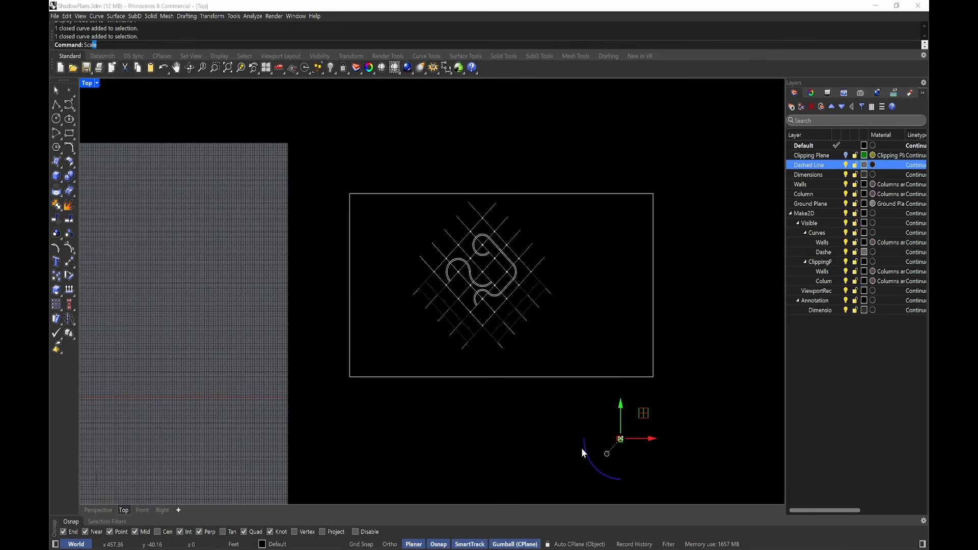
{"action": "key", "text": "Return"}
{"action": "left_click", "coordinate": [619, 438]}
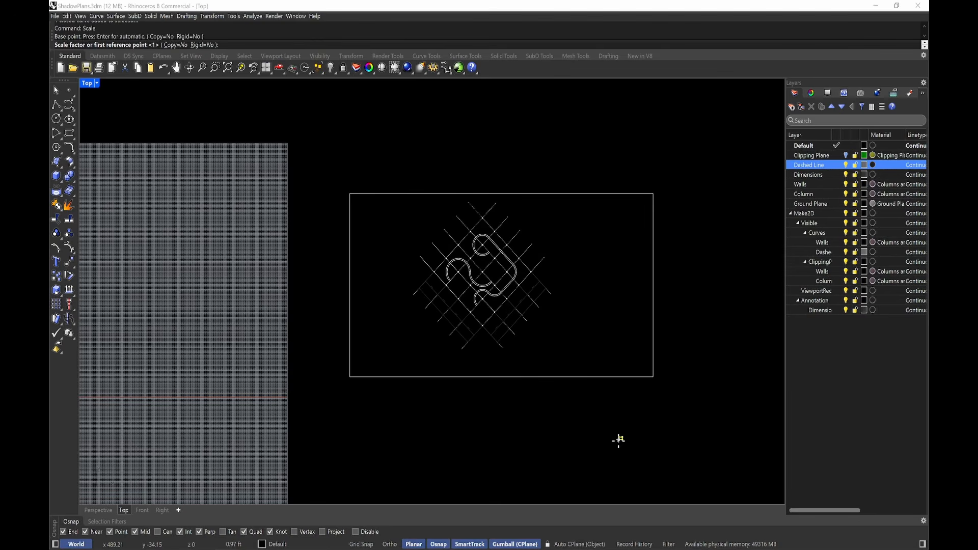
{"action": "type", "text": "24"}
{"action": "key", "text": "Return"}
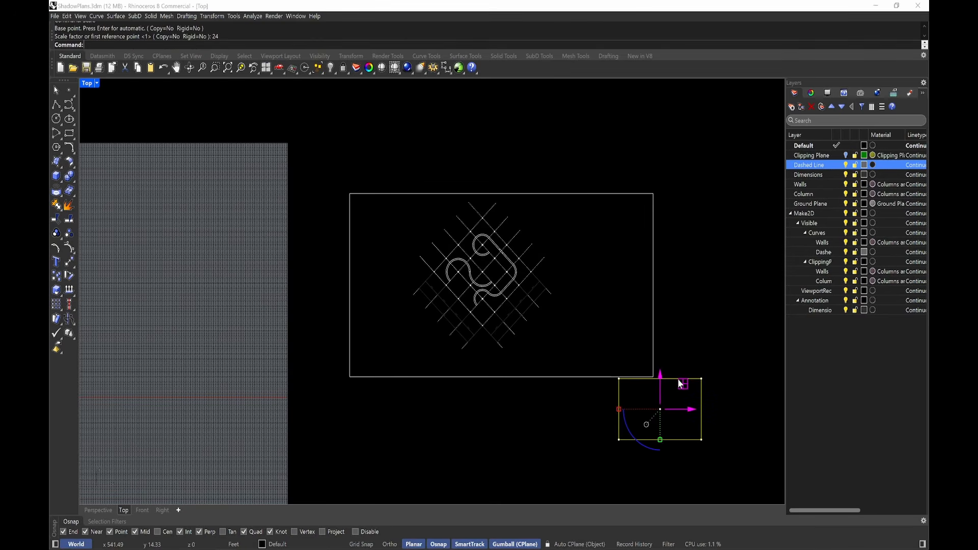
{"action": "mouse_move", "coordinate": [682, 384]}
{"action": "left_mouse_down"}
{"action": "mouse_move", "coordinate": [397, 286]}
{"action": "mouse_move", "coordinate": [459, 244]}
{"action": "left_mouse_up"}
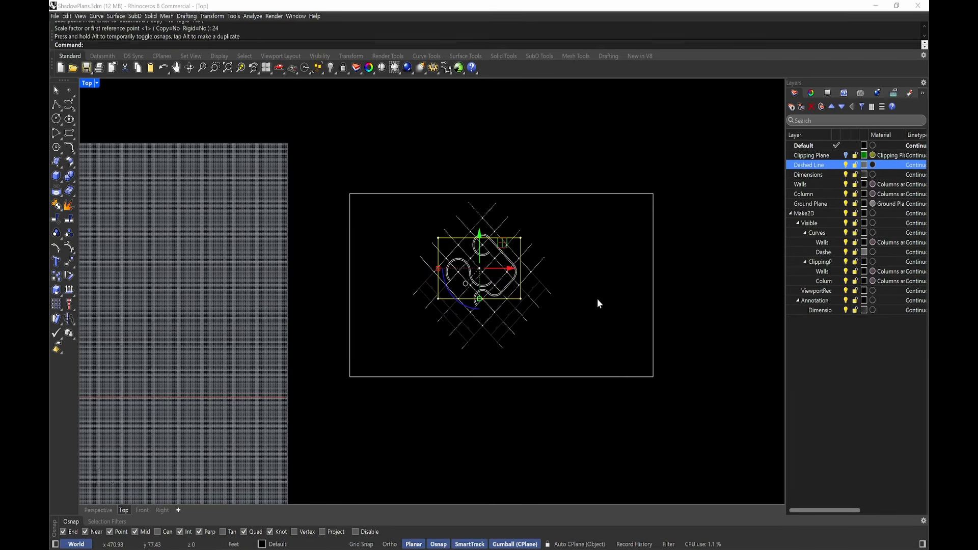
{"action": "key", "text": "ctrl+z"}
{"action": "key", "text": "ctrl+z"}
Scale the small rectangle by a factor of 48 from its lower-left corner.
{"action": "type", "text": "Scale"}
{"action": "key", "text": "Return"}
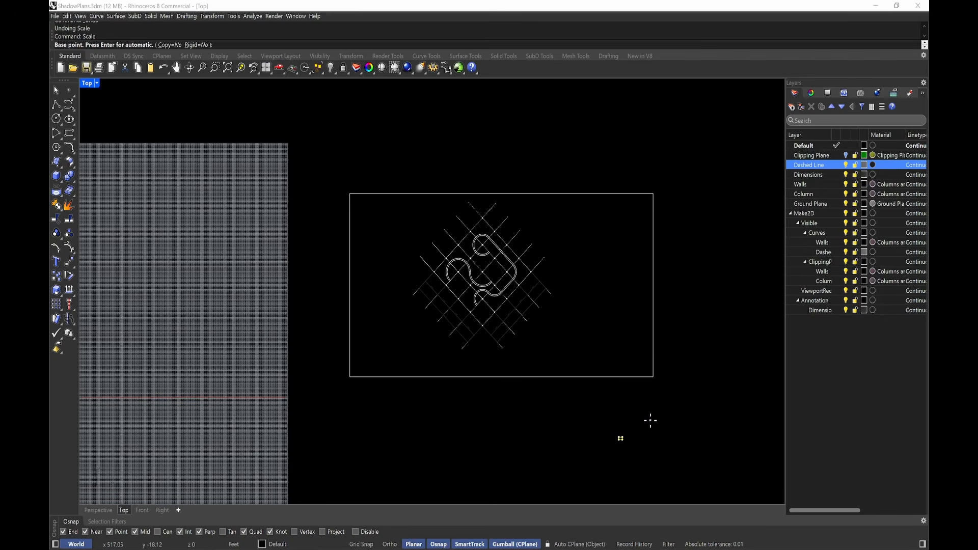
{"action": "key", "text": "Escape"}
{"action": "key", "text": "Escape"}
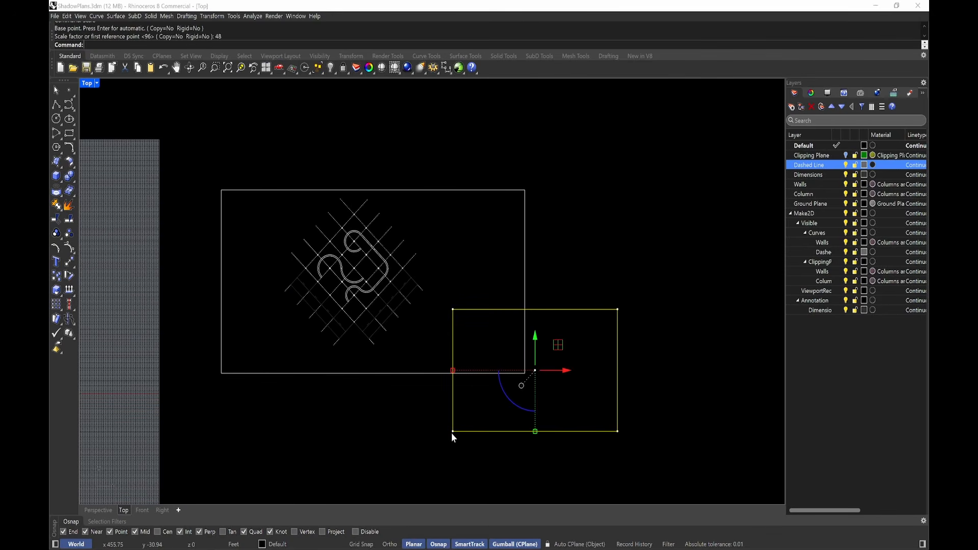
{"action": "key", "text": "Escape"}
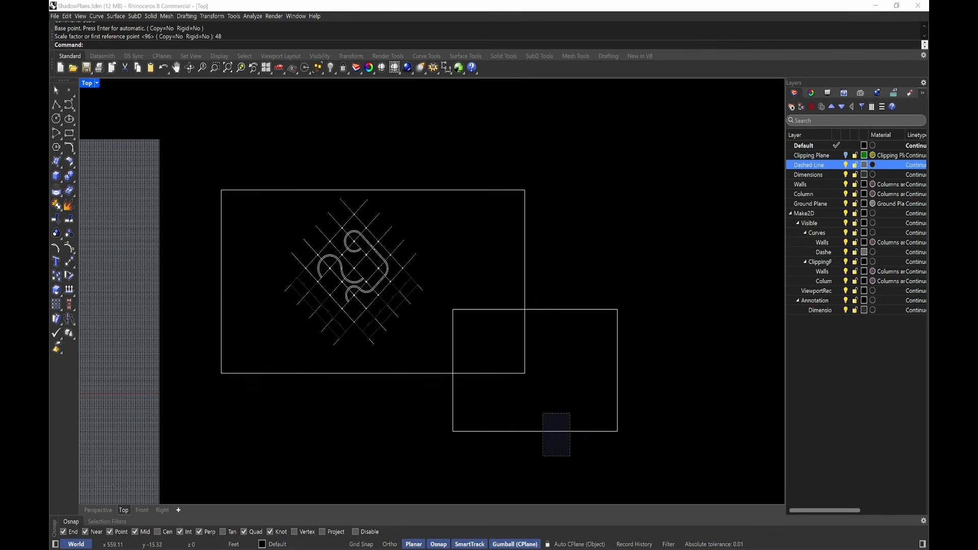
Move the enlarged rectangle over the plan drawing, inside the viewport frame, and deselect it.
{"action": "left_click", "coordinate": [560, 431]}
{"action": "mouse_move", "coordinate": [560, 347]}
{"action": "left_mouse_down"}
{"action": "mouse_move", "coordinate": [453, 297]}
{"action": "mouse_move", "coordinate": [381, 239]}
{"action": "mouse_move", "coordinate": [359, 265]}
{"action": "mouse_move", "coordinate": [356, 257]}
{"action": "left_mouse_up"}
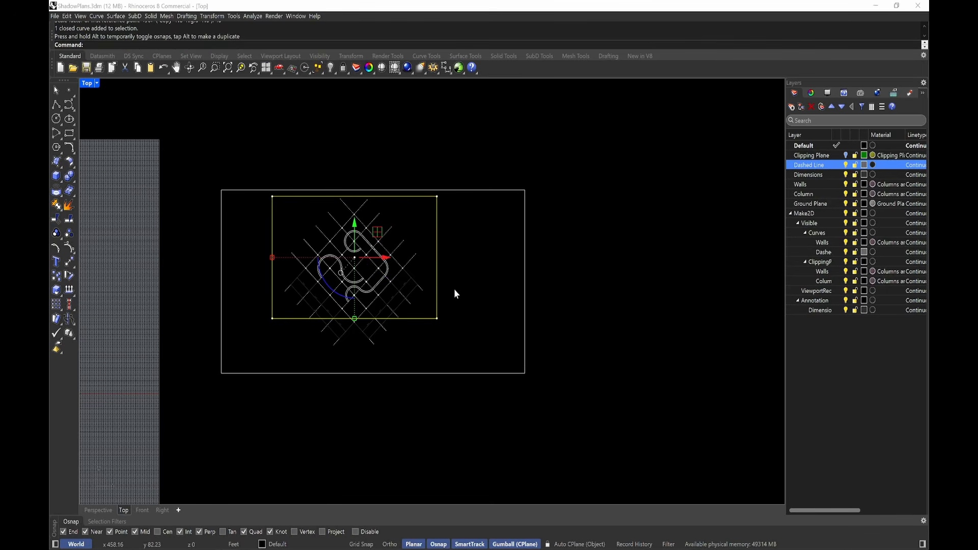
{"action": "key", "text": "Escape"}
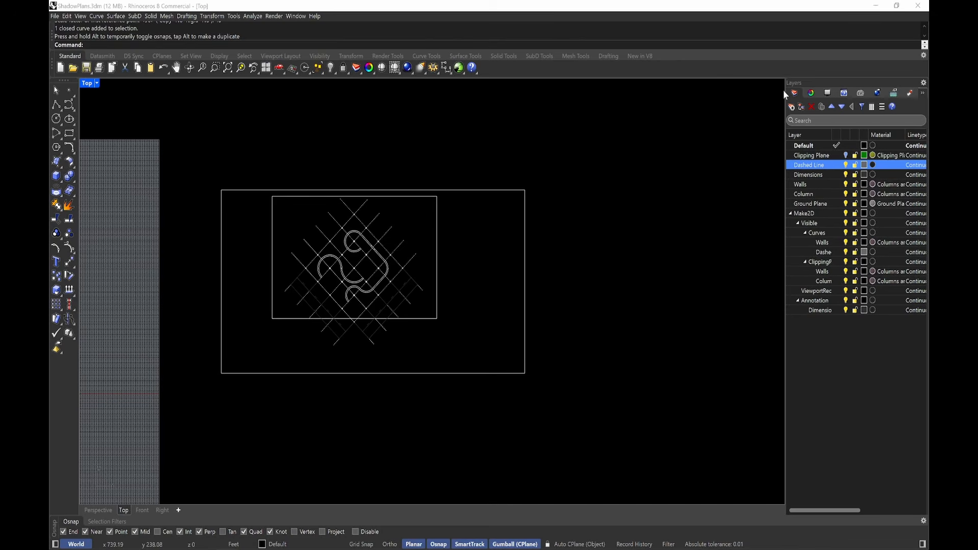
{"action": "left_click", "coordinate": [417, 196]}
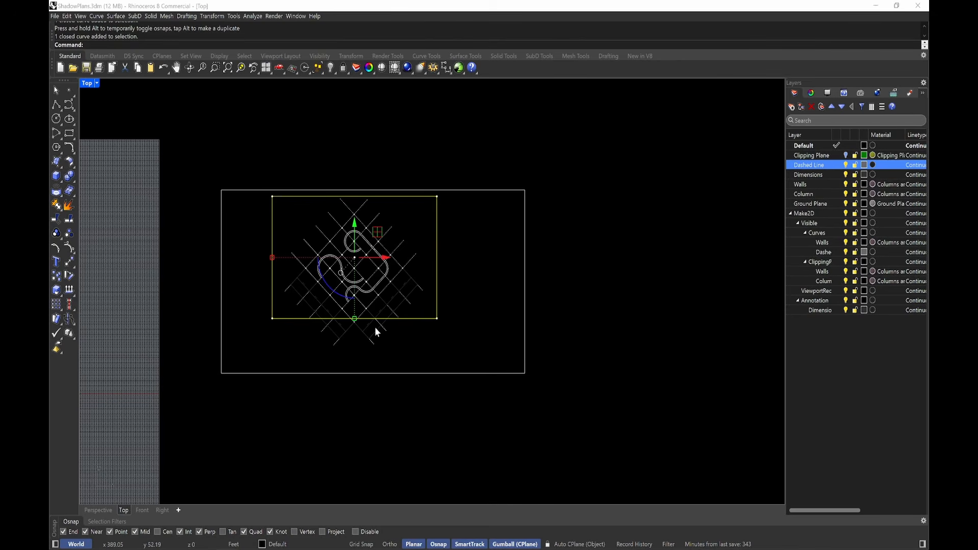
{"action": "left_click", "coordinate": [480, 241]}
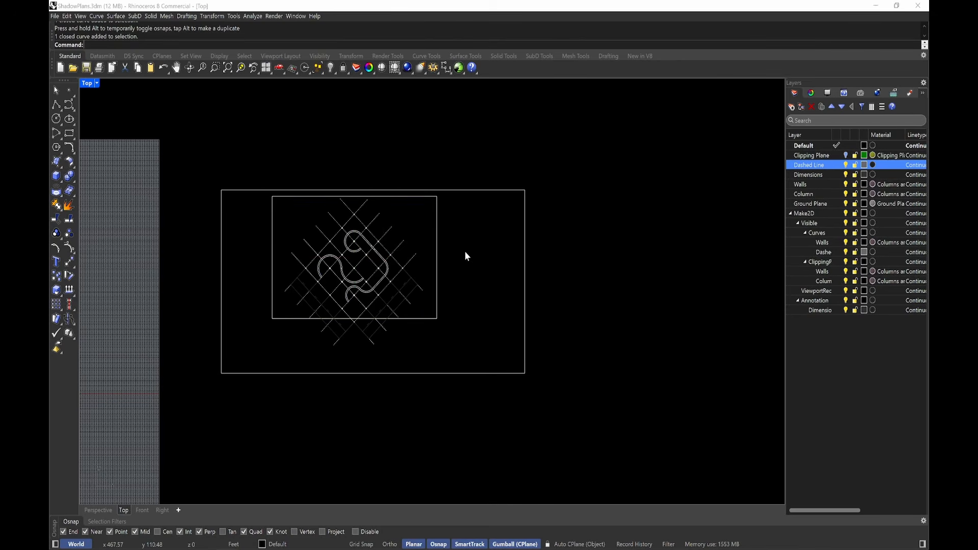
Select all the plan linework with both rectangles and export it as an Adobe Illustrator (*.ai) file named 01.
{"action": "left_click_drag", "start_coordinate": [590, 145], "coordinate": [173, 425]}
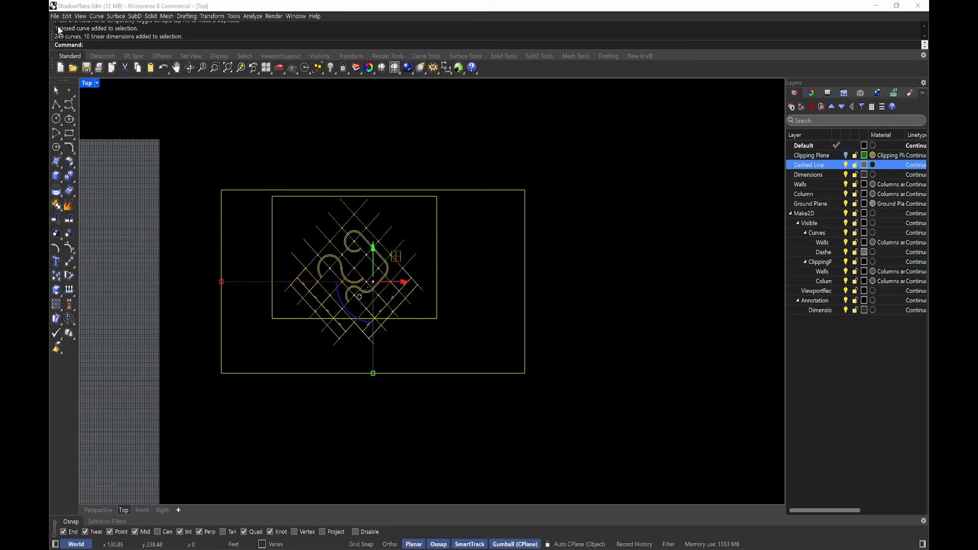
{"action": "left_click", "coordinate": [54, 16]}
{"action": "left_click", "coordinate": [95, 152]}
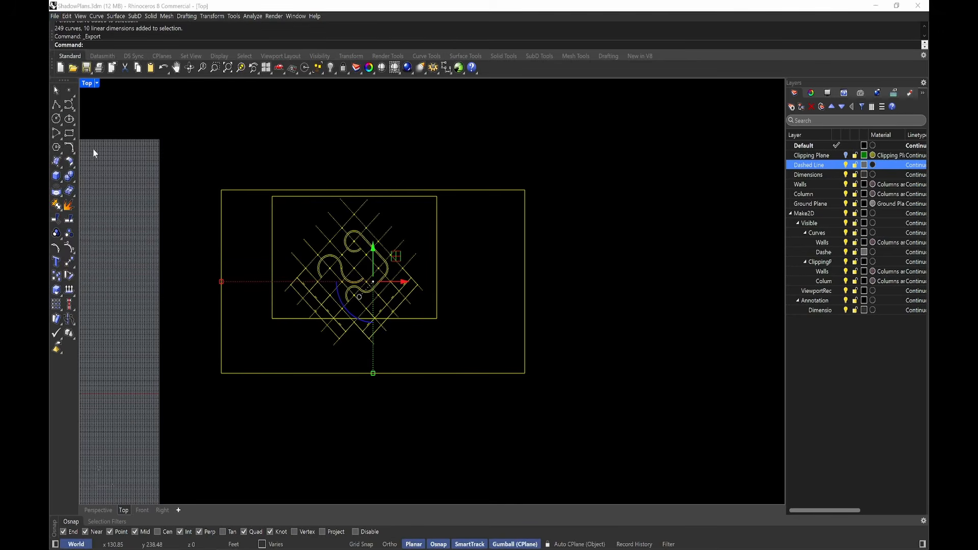
{"action": "left_click", "coordinate": [169, 319]}
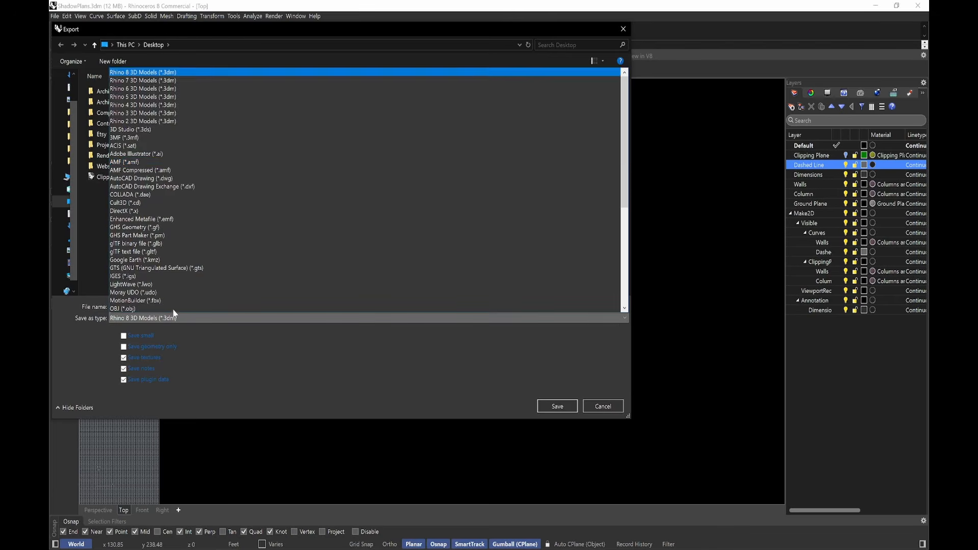
{"action": "left_click", "coordinate": [180, 152]}
{"action": "left_click", "coordinate": [150, 306]}
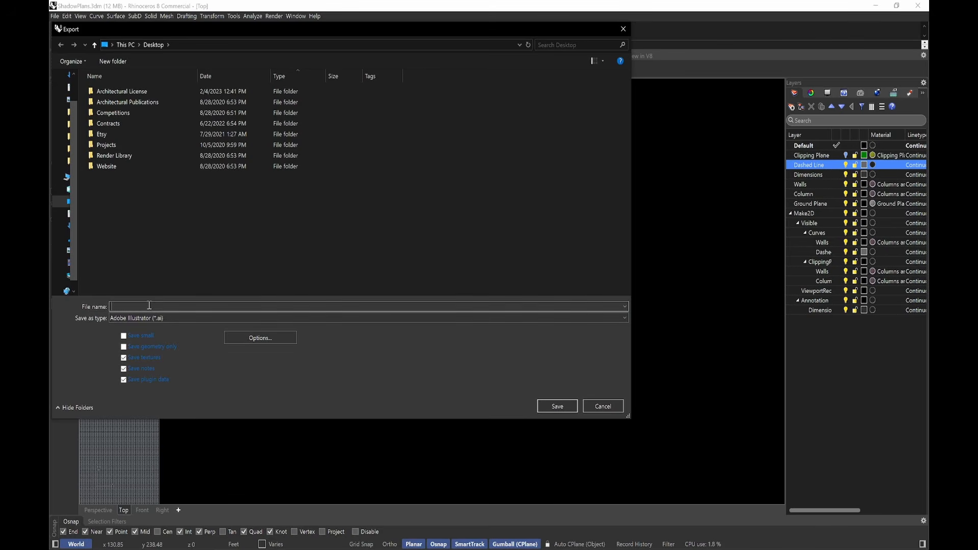
{"action": "type", "text": "01"}
{"action": "key", "text": "Return"}
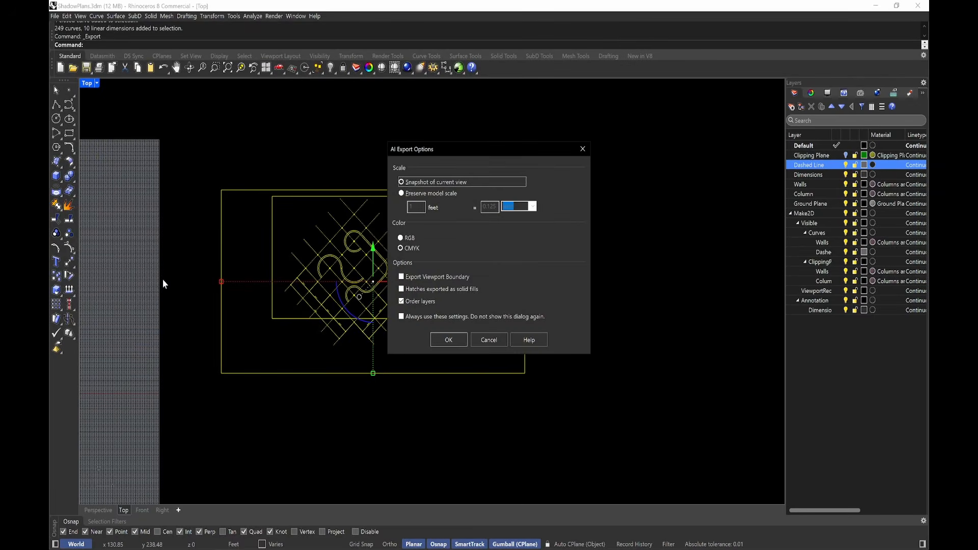
Accept the AI export options with the scale set to a snapshot of the current view, and deselect the linework.
{"action": "left_click_drag", "start_coordinate": [537, 150], "coordinate": [686, 126]}
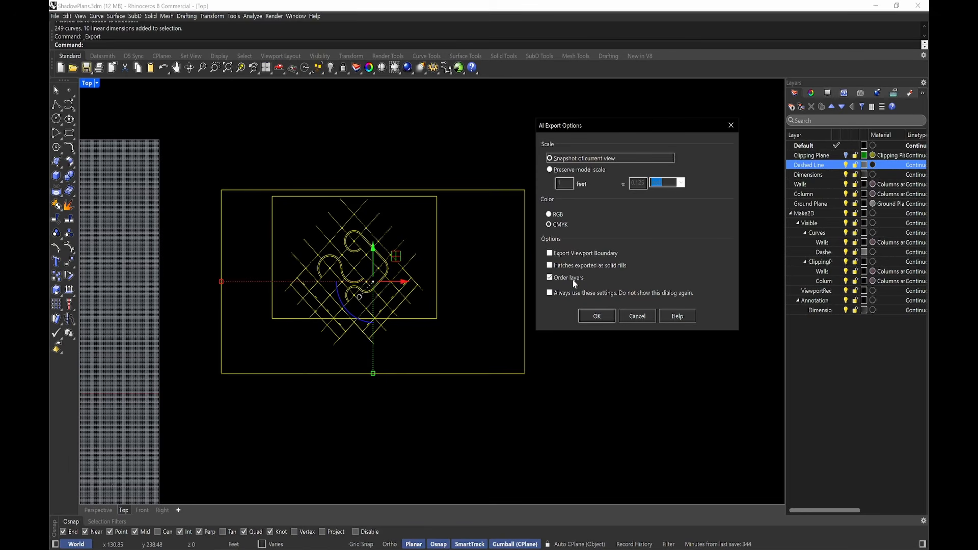
{"action": "left_click", "coordinate": [604, 317]}
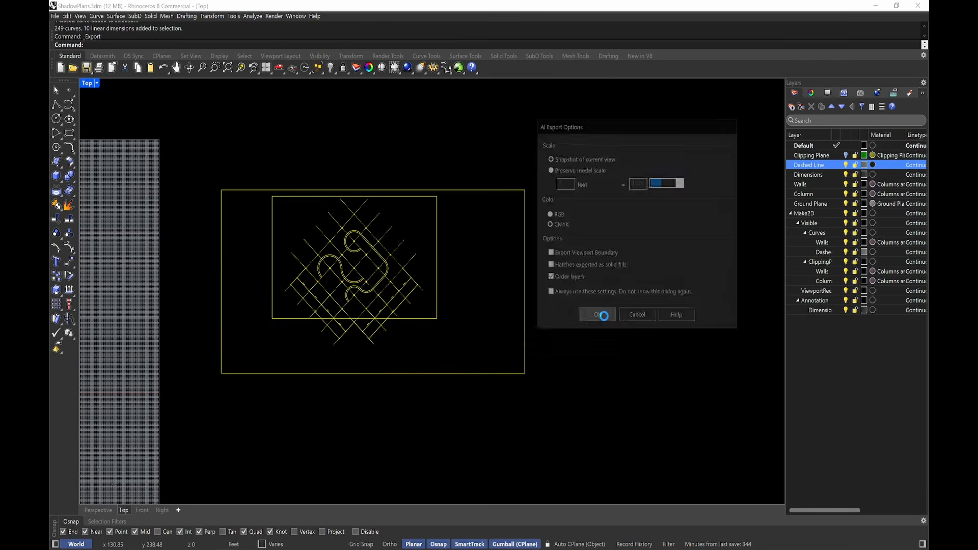
{"action": "left_click", "coordinate": [585, 272]}
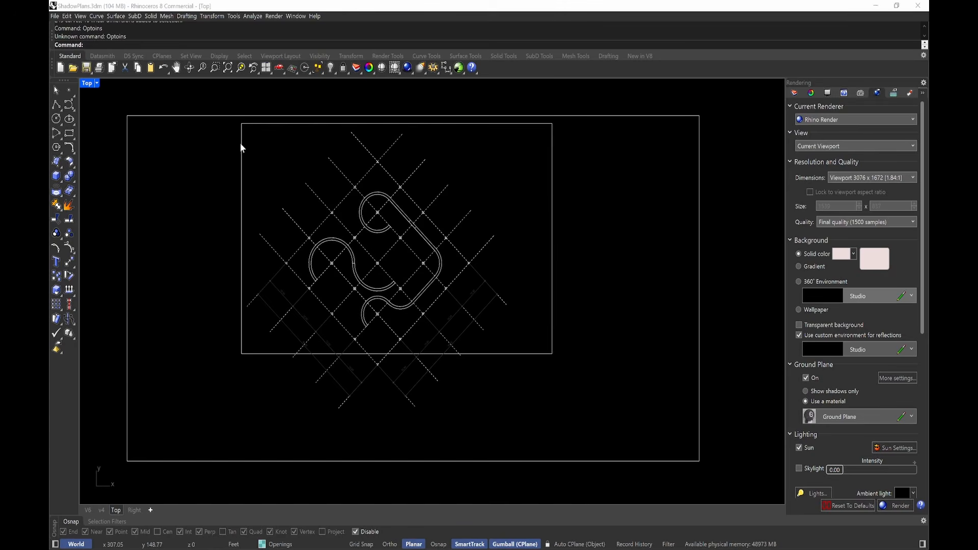
Maximize the v4 viewport in place of the Top view and try to open the Options dialog.
{"action": "double_click", "coordinate": [85, 84]}
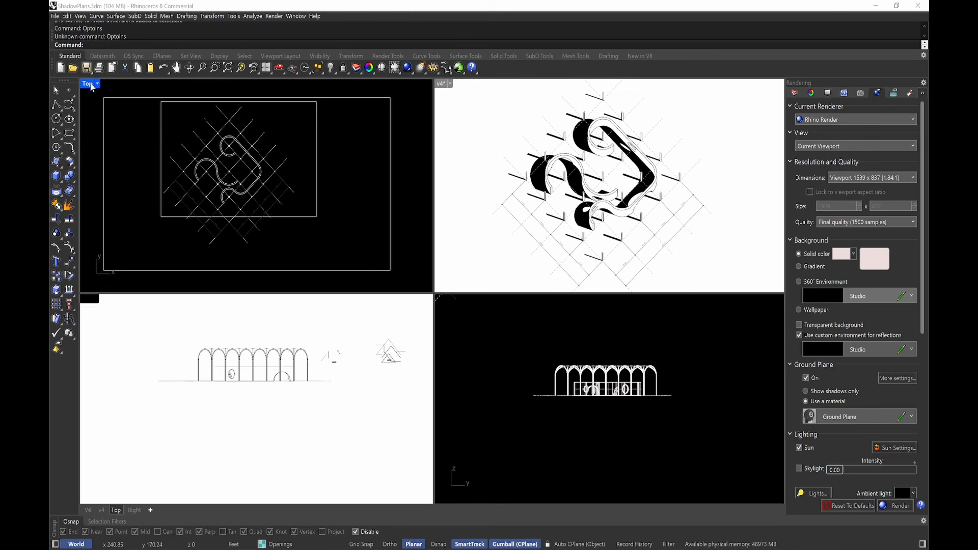
{"action": "double_click", "coordinate": [441, 87]}
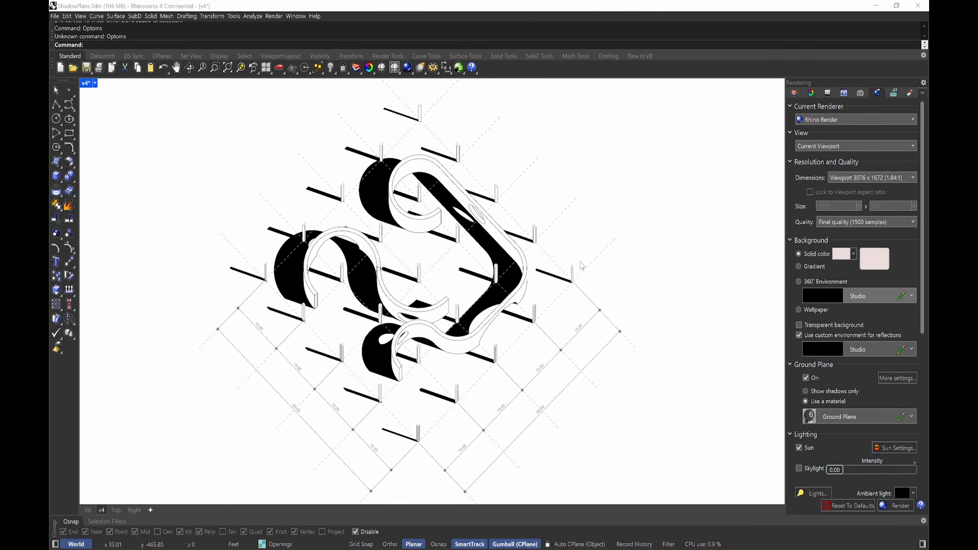
{"action": "type", "text": "Options"}
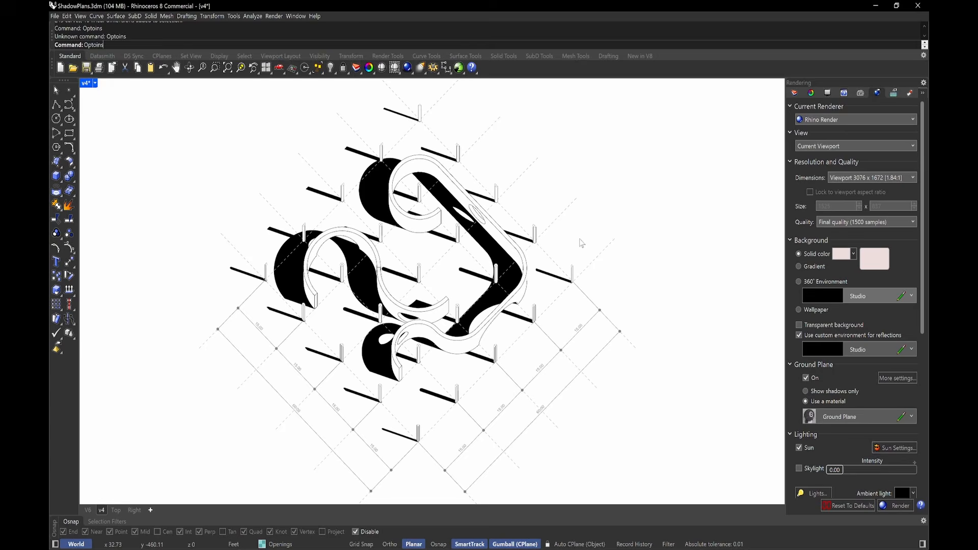
{"action": "key", "text": "Return"}
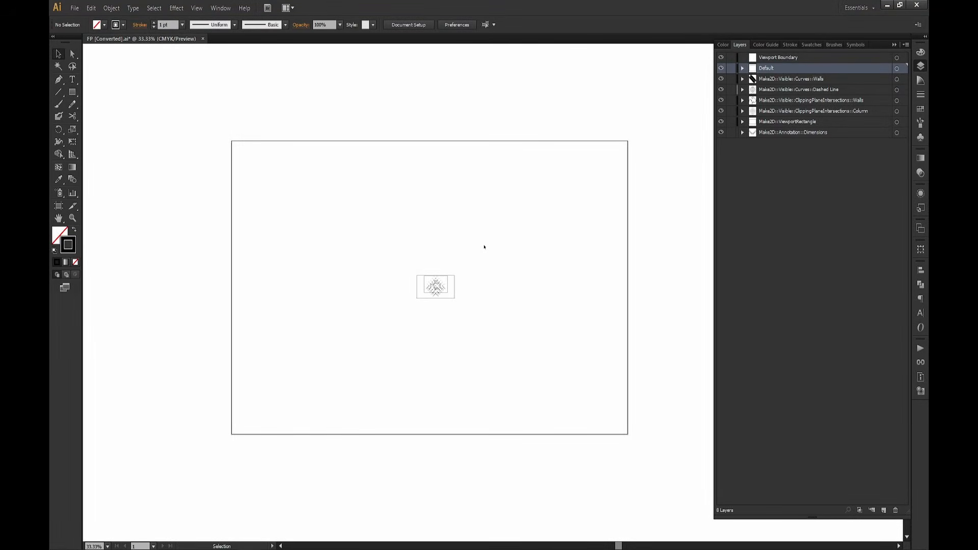
Switch to Illustrator and examine the imported plan's line weights, dimensions and layers, and its size relative to the artboard.
{"action": "left_click", "coordinate": [824, 133]}
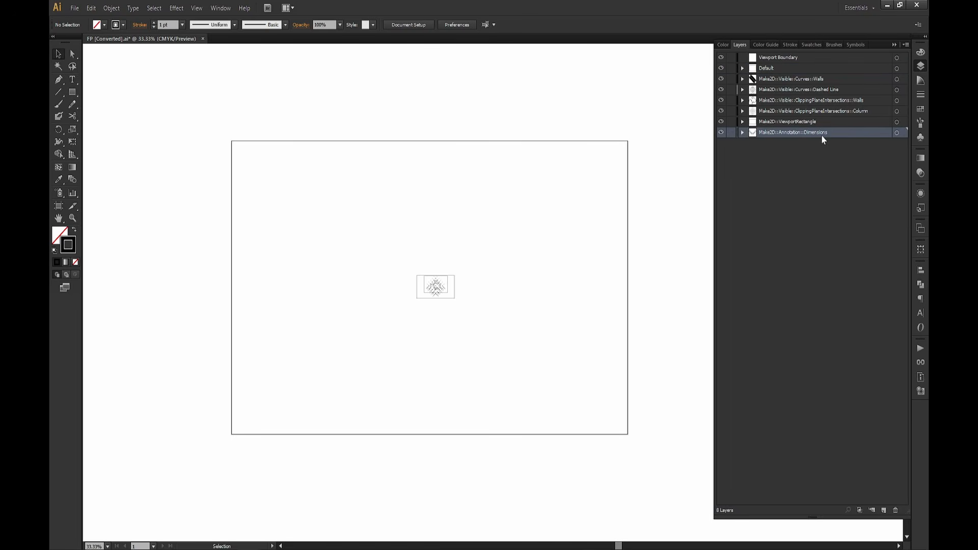
{"action": "scroll", "coordinate": [450, 294], "scroll_direction": "left", "scroll_amount": 3, "text": "ctrl"}
{"action": "scroll", "coordinate": [451, 294], "scroll_direction": "up", "scroll_amount": 1, "text": "alt"}
{"action": "scroll", "coordinate": [451, 294], "scroll_direction": "up", "scroll_amount": 2, "text": "alt"}
{"action": "scroll", "coordinate": [663, 306], "scroll_direction": "right", "scroll_amount": 3, "text": "ctrl"}
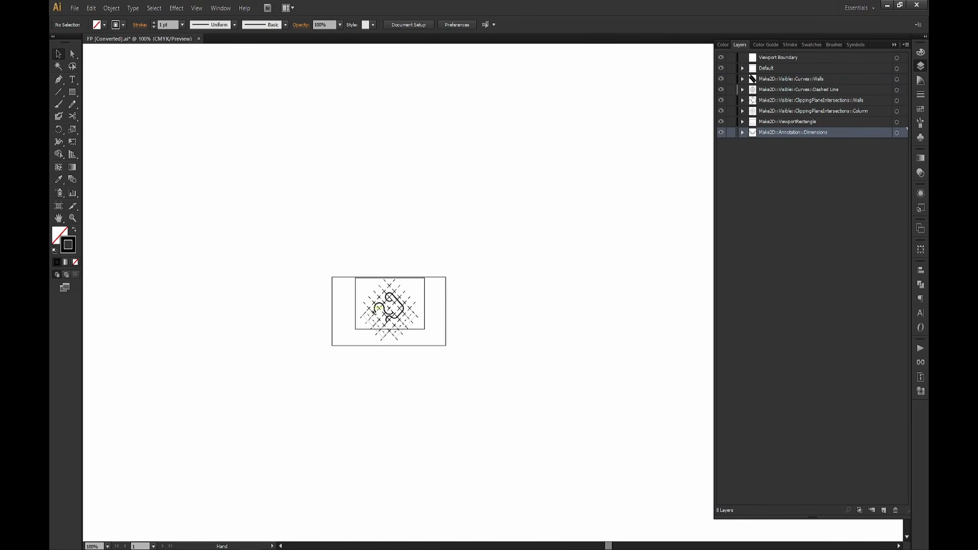
{"action": "scroll", "coordinate": [462, 329], "scroll_direction": "up", "scroll_amount": 8, "text": "alt"}
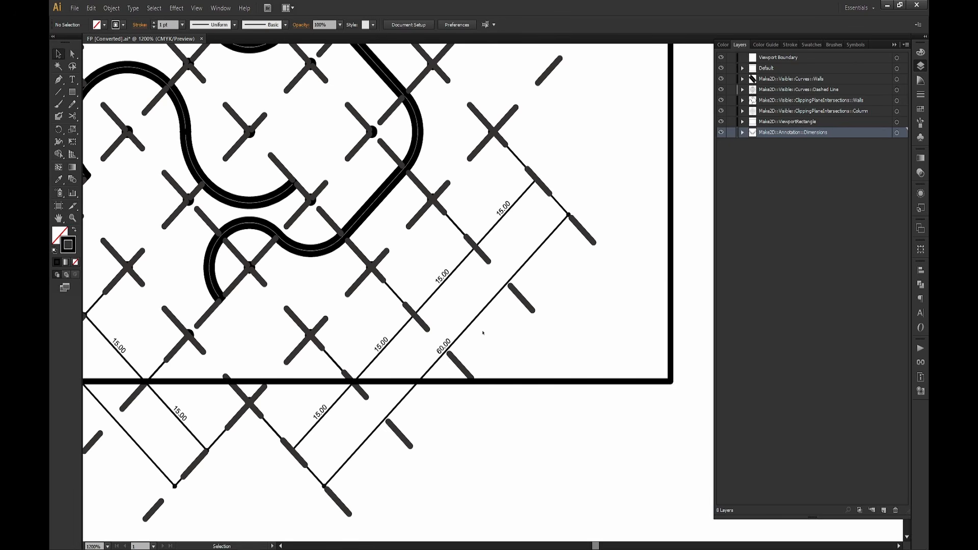
{"action": "scroll", "coordinate": [483, 334], "scroll_direction": "down", "scroll_amount": 3, "text": "alt"}
{"action": "scroll", "coordinate": [500, 345], "scroll_direction": "down", "scroll_amount": 5, "text": "alt"}
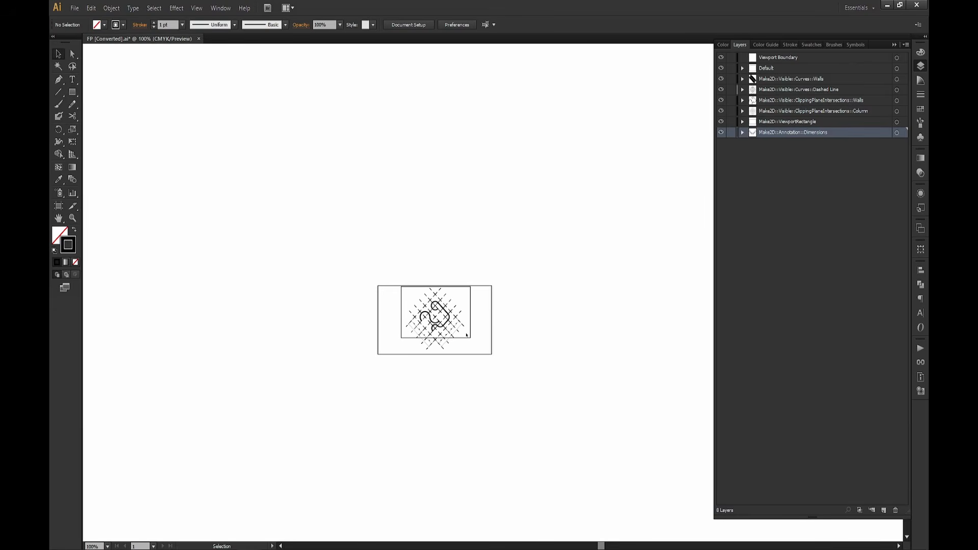
{"action": "scroll", "coordinate": [474, 309], "scroll_direction": "up", "scroll_amount": 1, "text": "alt"}
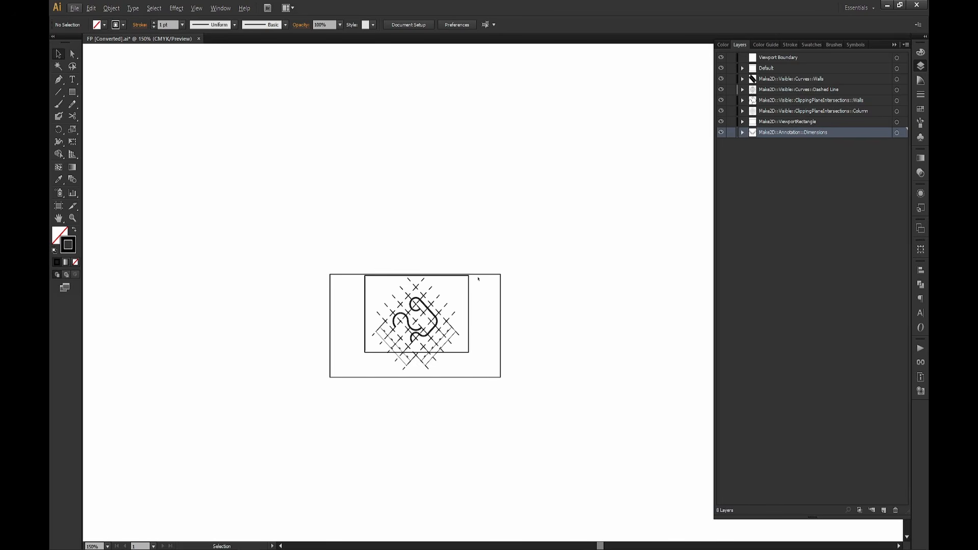
{"action": "scroll", "coordinate": [479, 298], "scroll_direction": "down", "scroll_amount": 2, "text": "alt"}
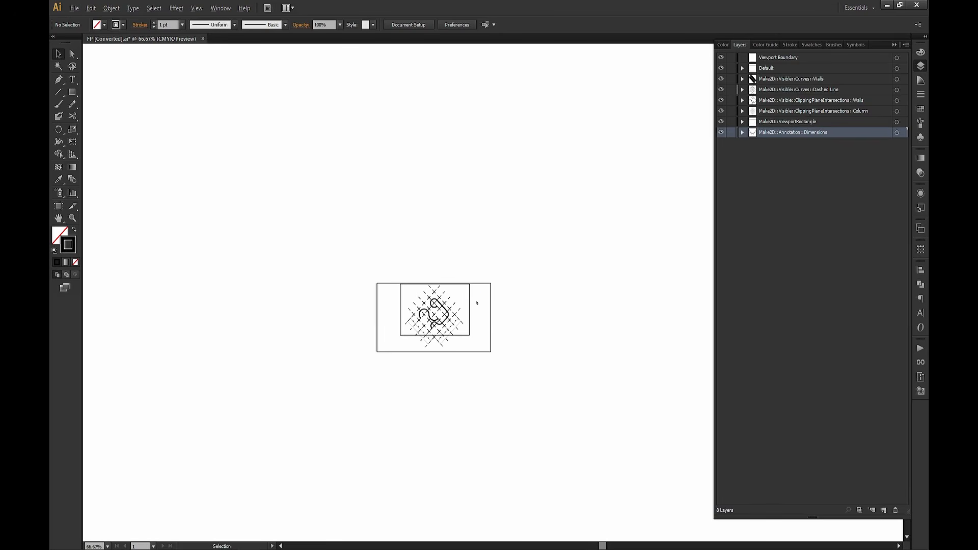
{"action": "scroll", "coordinate": [479, 300], "scroll_direction": "down", "scroll_amount": 7, "text": "alt"}
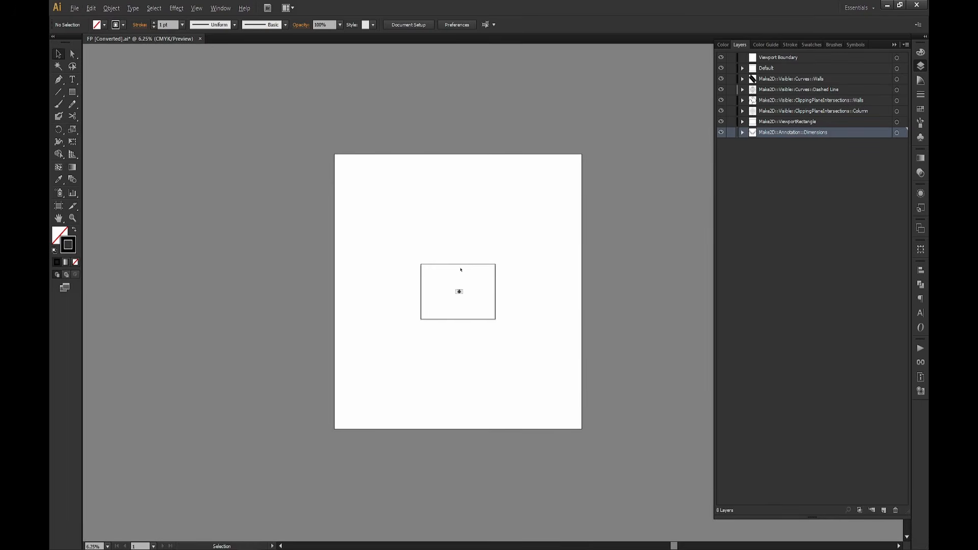
{"action": "scroll", "coordinate": [462, 259], "scroll_direction": "up", "scroll_amount": 1, "text": "alt"}
{"action": "scroll", "coordinate": [462, 259], "scroll_direction": "up", "scroll_amount": 2, "text": "alt"}
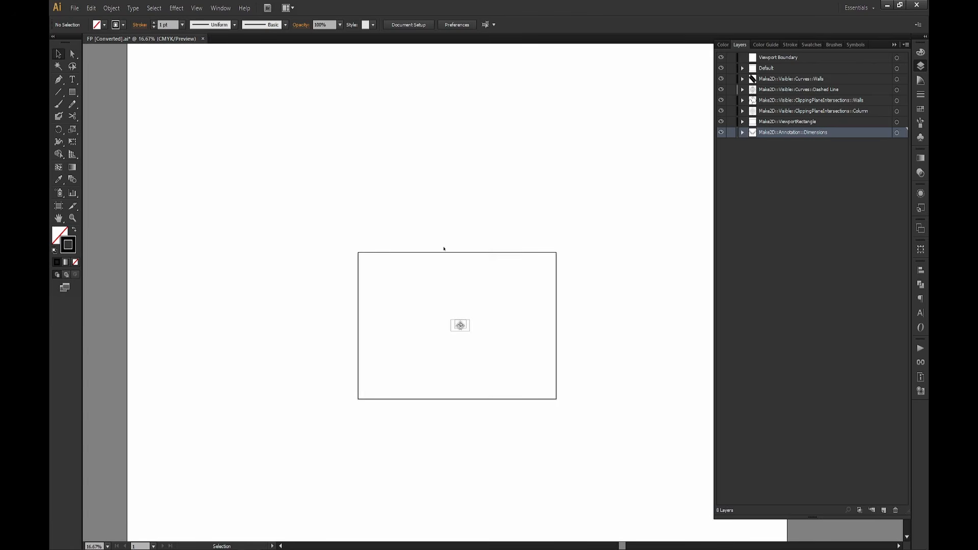
{"action": "scroll", "coordinate": [479, 305], "scroll_direction": "up", "scroll_amount": 5, "text": "alt"}
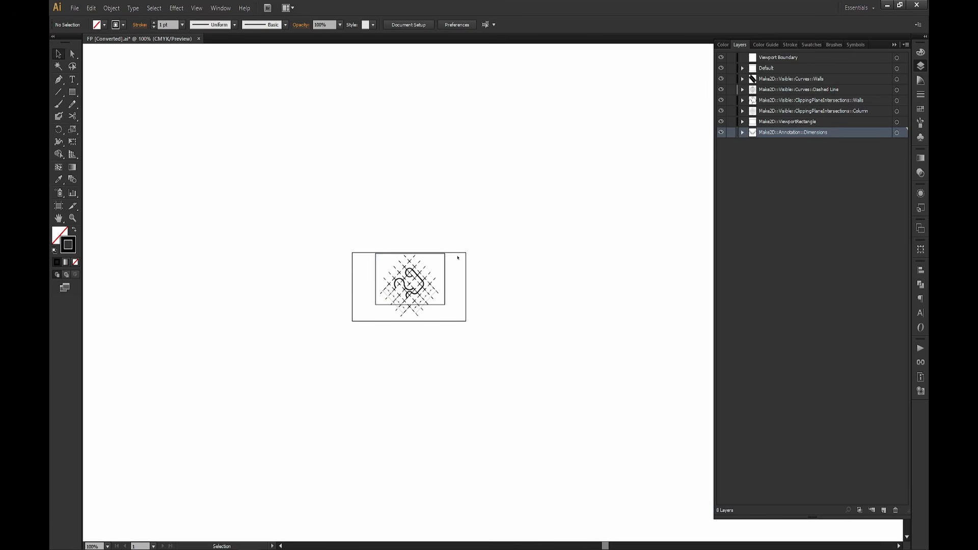
Try scaling the plan and its sheet rectangle proportionally to a width of 36 in.
{"action": "scroll", "coordinate": [450, 301], "scroll_direction": "up", "scroll_amount": 2, "text": "alt"}
{"action": "mouse_move", "coordinate": [462, 353]}
{"action": "left_mouse_down"}
{"action": "mouse_move", "coordinate": [311, 258]}
{"action": "mouse_move", "coordinate": [288, 224]}
{"action": "left_mouse_up"}
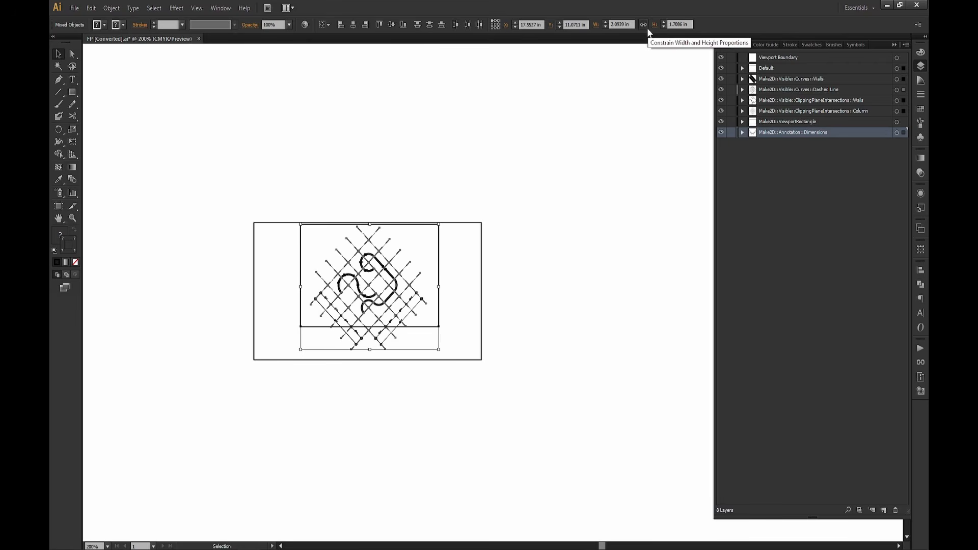
{"action": "left_click", "coordinate": [644, 25]}
{"action": "left_click", "coordinate": [621, 24]}
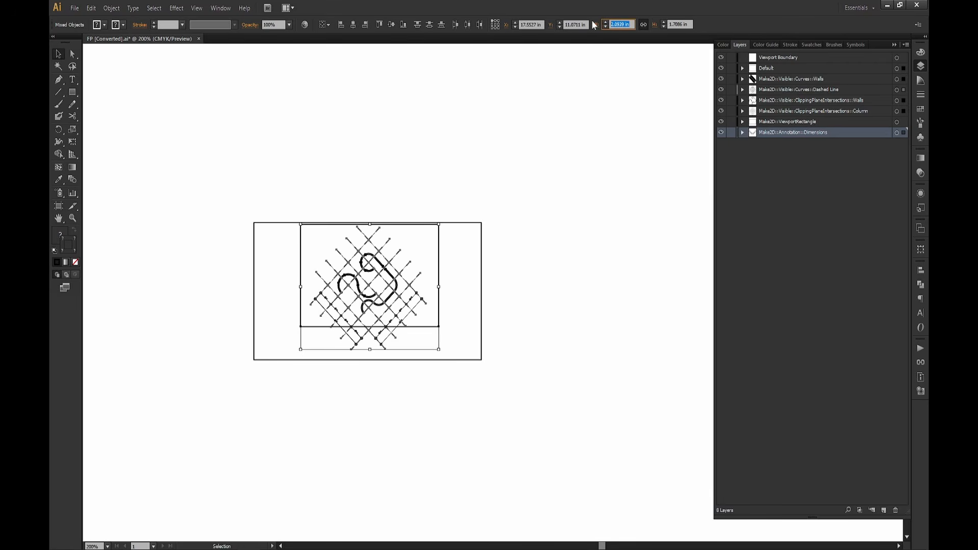
{"action": "type", "text": "36"}
{"action": "key", "text": "Return"}
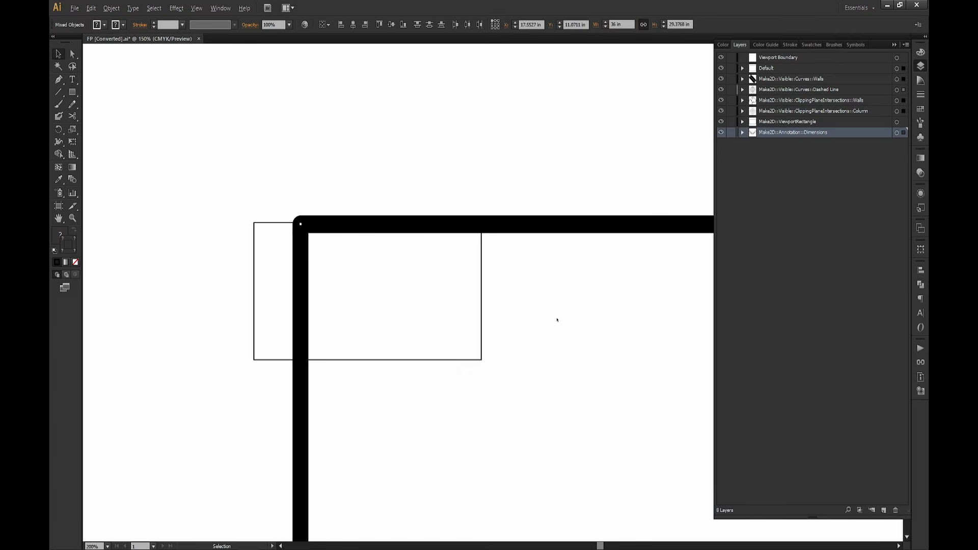
Try moving the enlarged plan so its sheet rectangle sits over the artboard frame, and nudge it vertically to line up.
{"action": "scroll", "coordinate": [557, 320], "scroll_direction": "down", "scroll_amount": 6, "text": "alt"}
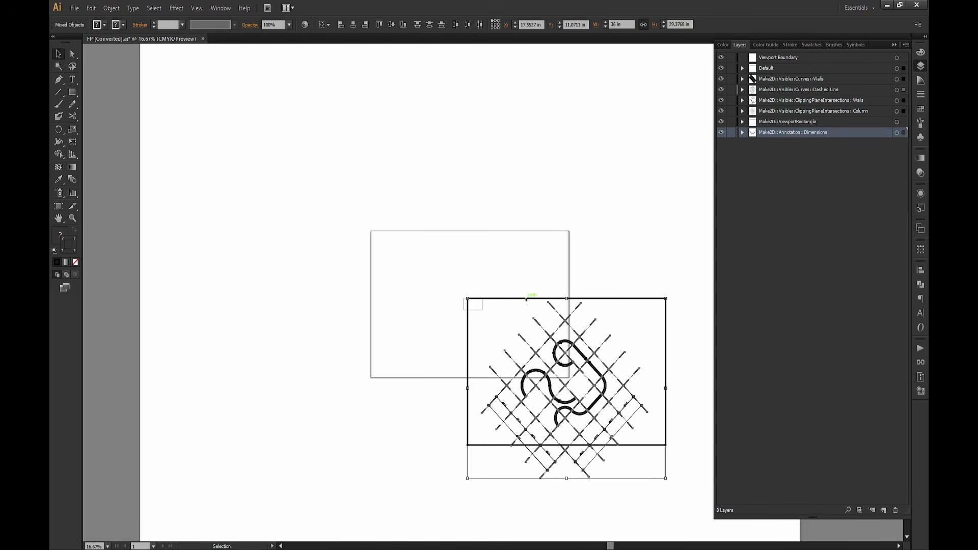
{"action": "left_click_drag", "start_coordinate": [526, 300], "coordinate": [431, 234]}
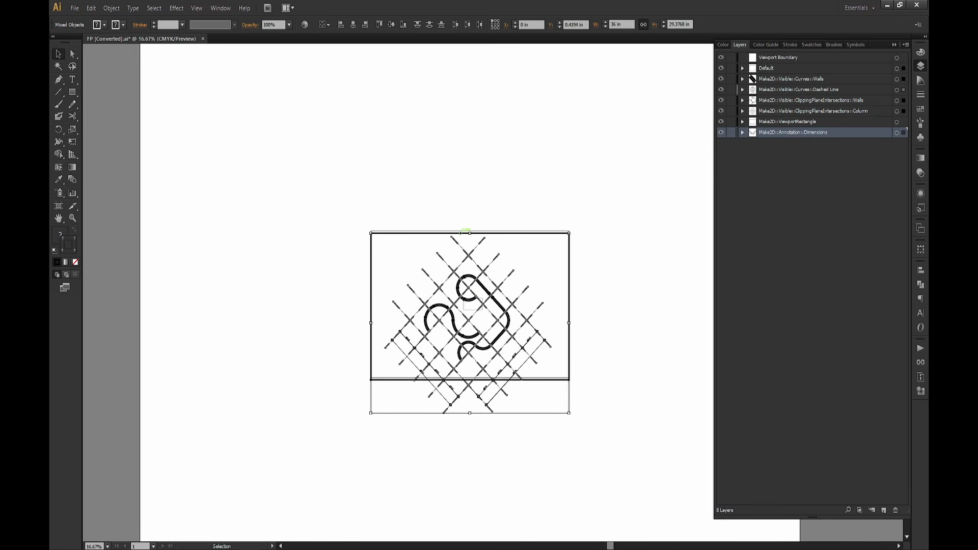
{"action": "key", "text": "shift+Up"}
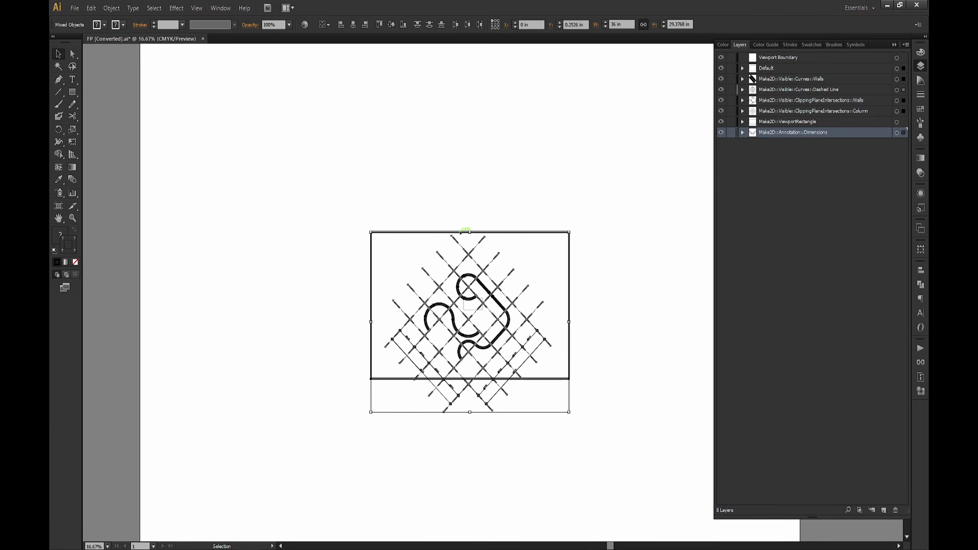
{"action": "key", "text": "a"}
{"action": "key", "text": "Down"}
{"action": "key", "text": "Down"}
{"action": "key", "text": "Down"}
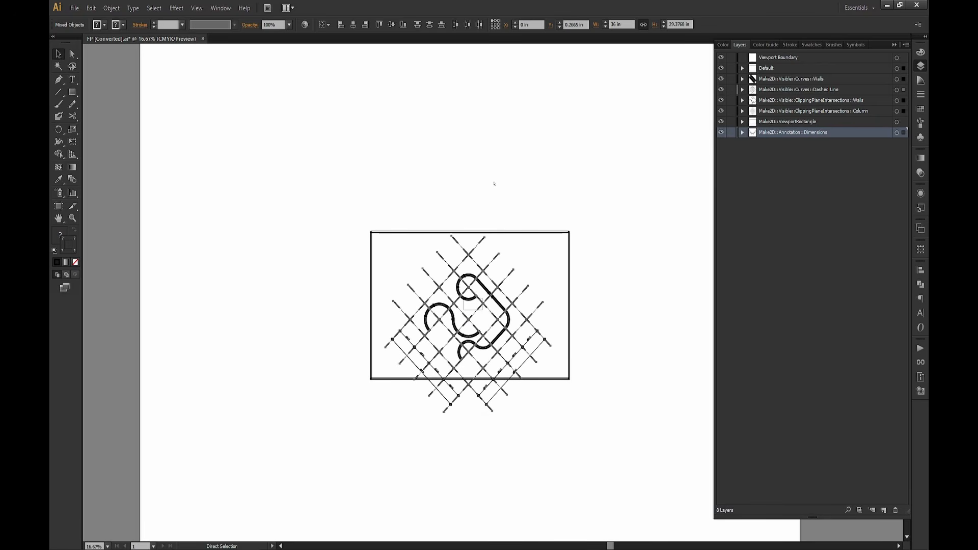
Undo the nudges, the move and the 36 in resize of the plan.
{"action": "key", "text": "ctrl+z"}
{"action": "key", "text": "ctrl+z"}
{"action": "key", "text": "ctrl+z"}
{"action": "key", "text": "ctrl+z"}
{"action": "key", "text": "ctrl+z"}
{"action": "key", "text": "ctrl+z"}
{"action": "key", "text": "ctrl+z"}
{"action": "key", "text": "ctrl+z"}
{"action": "key", "text": "ctrl+z"}
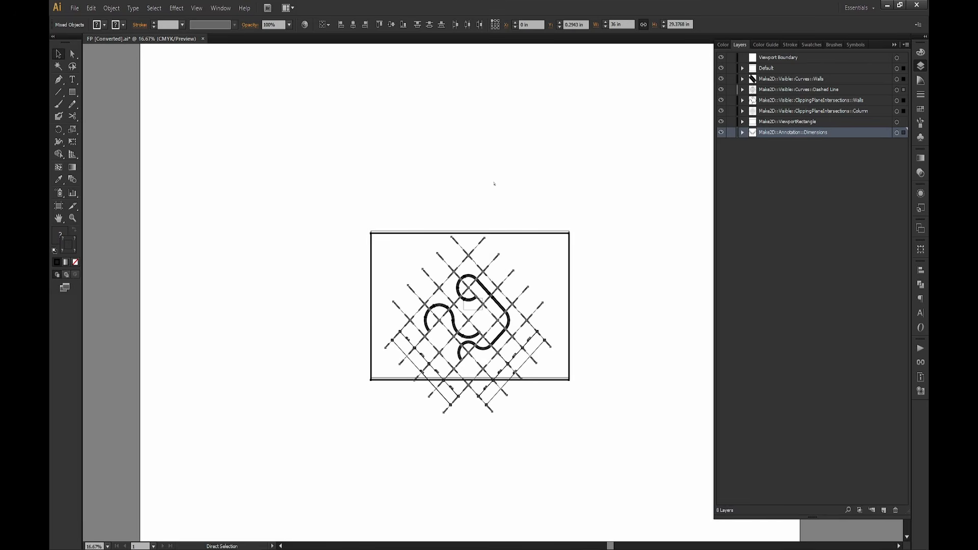
{"action": "key", "text": "ctrl+z"}
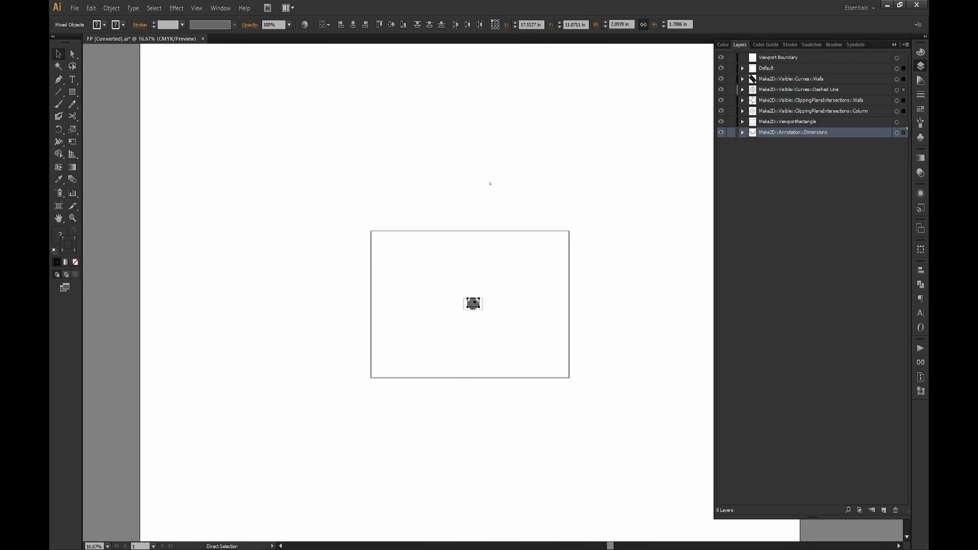
Align the upper-left corners of the viewport rectangle and the sheet rectangle in Outline view.
{"action": "key", "text": "v"}
{"action": "left_click", "coordinate": [503, 291]}
{"action": "scroll", "coordinate": [485, 305], "scroll_direction": "up", "scroll_amount": 5, "text": "alt"}
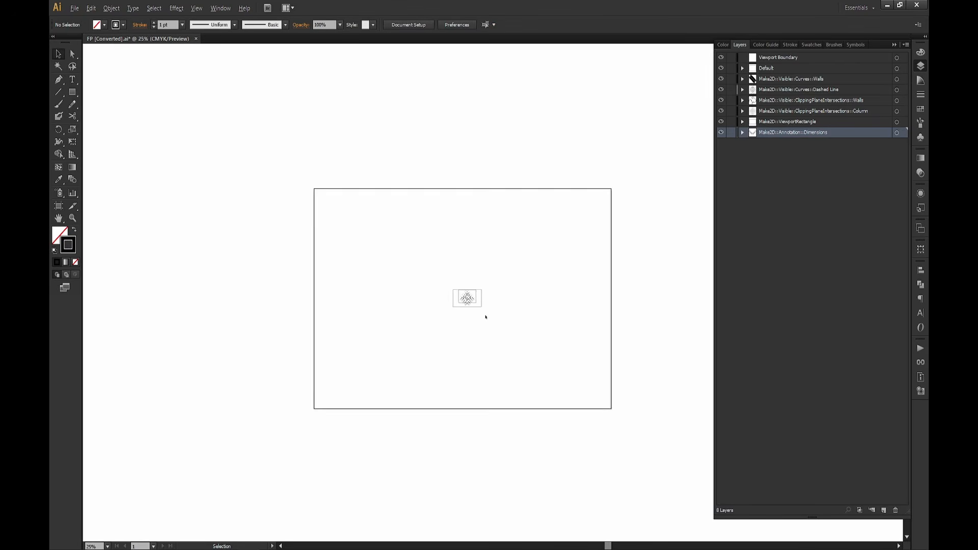
{"action": "scroll", "coordinate": [478, 271], "scroll_direction": "up", "scroll_amount": 4, "text": "alt"}
{"action": "left_click_drag", "start_coordinate": [306, 273], "coordinate": [531, 236]}
{"action": "left_click_drag", "start_coordinate": [206, 196], "coordinate": [292, 187]}
{"action": "left_click", "coordinate": [207, 286]}
{"action": "scroll", "coordinate": [300, 201], "scroll_direction": "up", "scroll_amount": 3, "text": "alt"}
{"action": "left_click", "coordinate": [312, 153]}
Select the plan linework with both rectangles and move them to the artboard's upper-left corner at X 0 in, Y 0 in.
{"action": "scroll", "coordinate": [321, 156], "scroll_direction": "down", "scroll_amount": 8, "text": "alt"}
{"action": "left_click_drag", "start_coordinate": [440, 136], "coordinate": [267, 264]}
{"action": "scroll", "coordinate": [294, 265], "scroll_direction": "down", "scroll_amount": 2, "text": "alt"}
{"action": "mouse_move", "coordinate": [311, 240]}
{"action": "left_mouse_down"}
{"action": "mouse_move", "coordinate": [360, 262]}
{"action": "mouse_move", "coordinate": [381, 251]}
{"action": "mouse_move", "coordinate": [216, 157]}
{"action": "mouse_move", "coordinate": [188, 118]}
{"action": "left_mouse_up"}
{"action": "left_click_drag", "start_coordinate": [295, 171], "coordinate": [387, 241]}
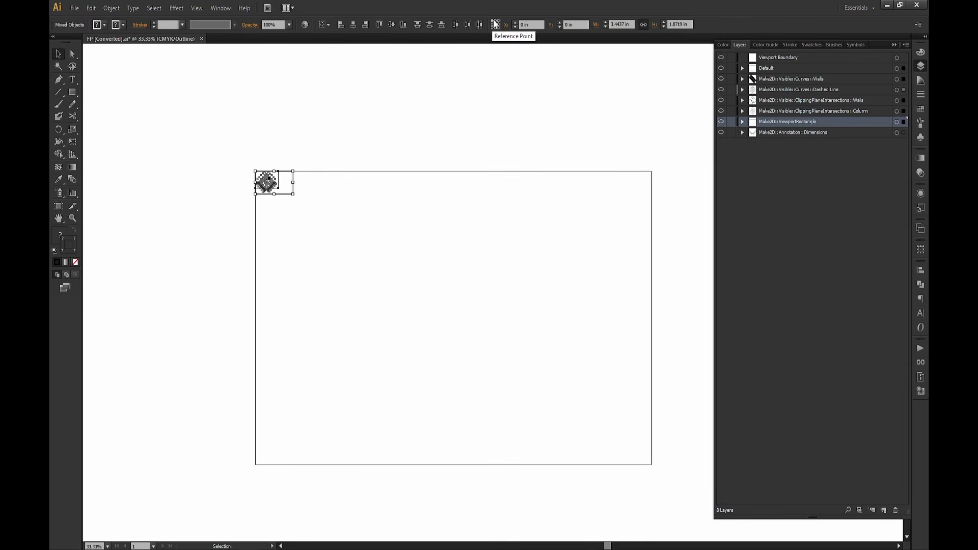
Scale the plan linework and both rectangles proportionally from the upper-left corner until the smaller rectangle fills the artboard, about 59.16 in wide overall.
{"action": "left_click_drag", "start_coordinate": [386, 251], "coordinate": [365, 212]}
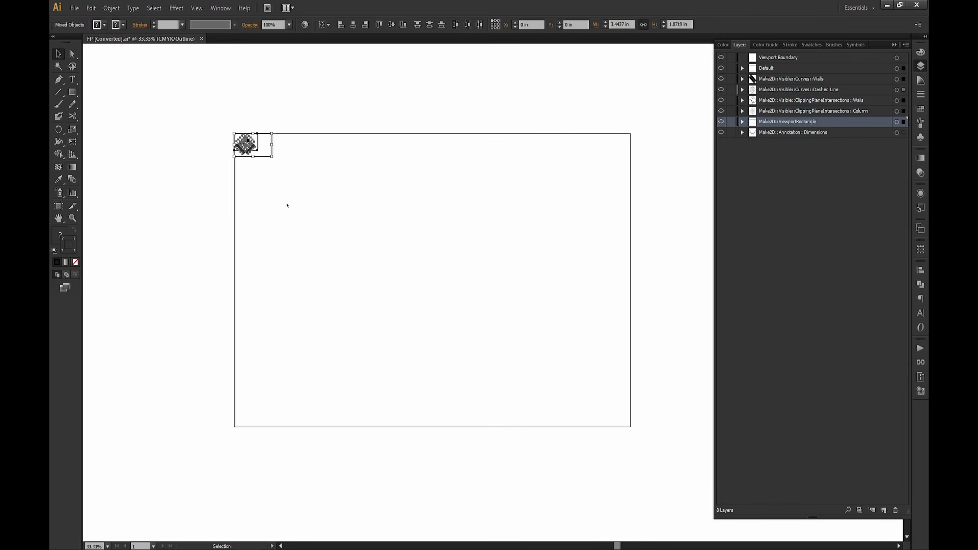
{"action": "key", "text": "e"}
{"action": "mouse_move", "coordinate": [272, 156]}
{"action": "left_mouse_down"}
{"action": "mouse_move", "coordinate": [479, 326]}
{"action": "mouse_move", "coordinate": [596, 438]}
{"action": "mouse_move", "coordinate": [650, 506]}
{"action": "mouse_move", "coordinate": [533, 384]}
{"action": "left_mouse_up"}
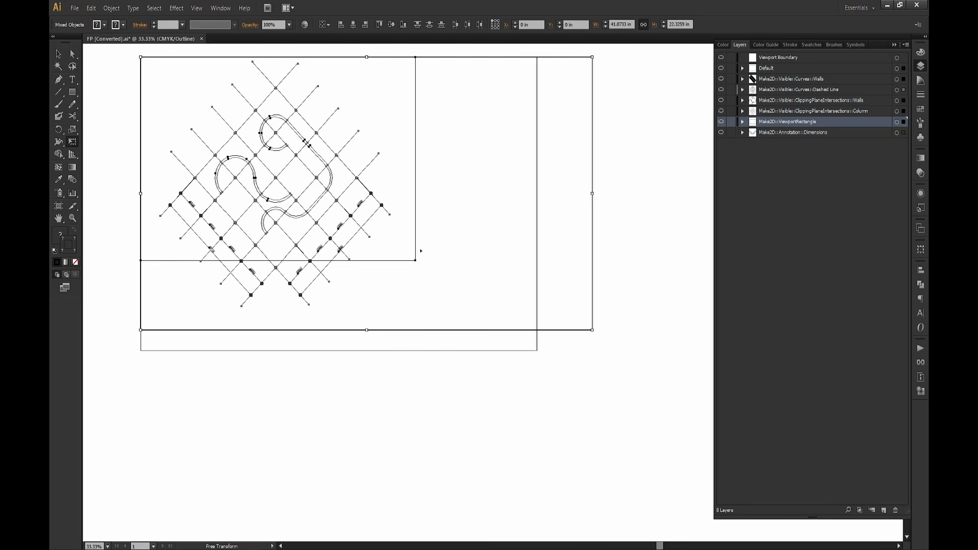
{"action": "left_click_drag", "start_coordinate": [553, 348], "coordinate": [677, 321]}
{"action": "scroll", "coordinate": [491, 321], "scroll_direction": "down", "scroll_amount": 2, "text": "alt"}
{"action": "scroll", "coordinate": [611, 345], "scroll_direction": "down", "scroll_amount": 1, "text": "alt"}
{"action": "left_click_drag", "start_coordinate": [611, 345], "coordinate": [423, 300]}
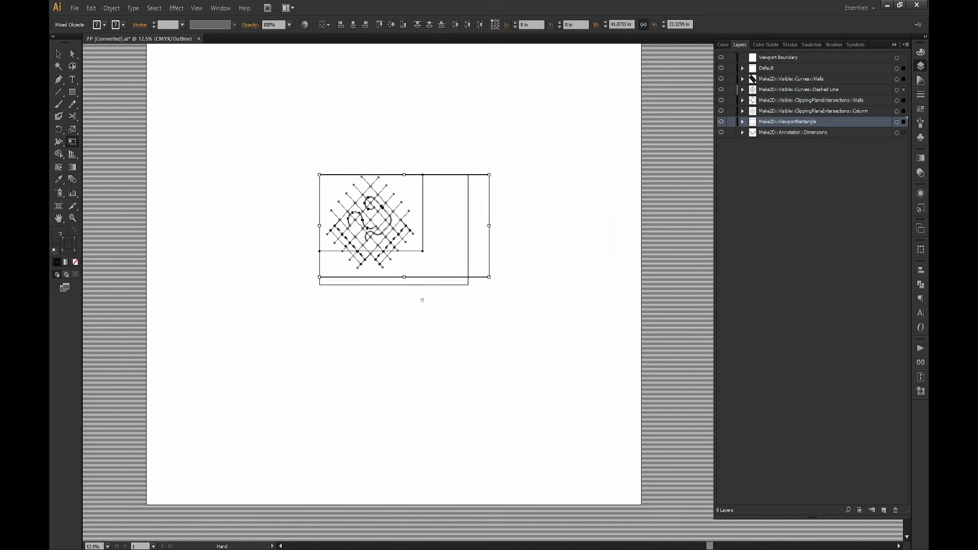
{"action": "left_click_drag", "start_coordinate": [489, 278], "coordinate": [555, 342], "text": "shift"}
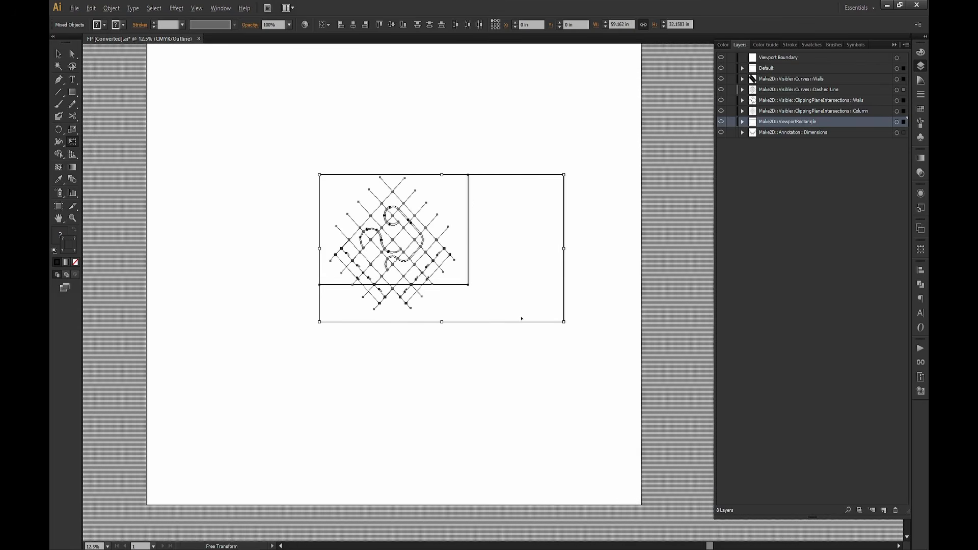
Deselect the scaled plan and switch the display from Outline to Preview.
{"action": "scroll", "coordinate": [521, 316], "scroll_direction": "up", "scroll_amount": 5, "text": "alt"}
{"action": "left_click_drag", "start_coordinate": [662, 263], "coordinate": [418, 348]}
{"action": "scroll", "coordinate": [420, 284], "scroll_direction": "down", "scroll_amount": 3, "text": "alt"}
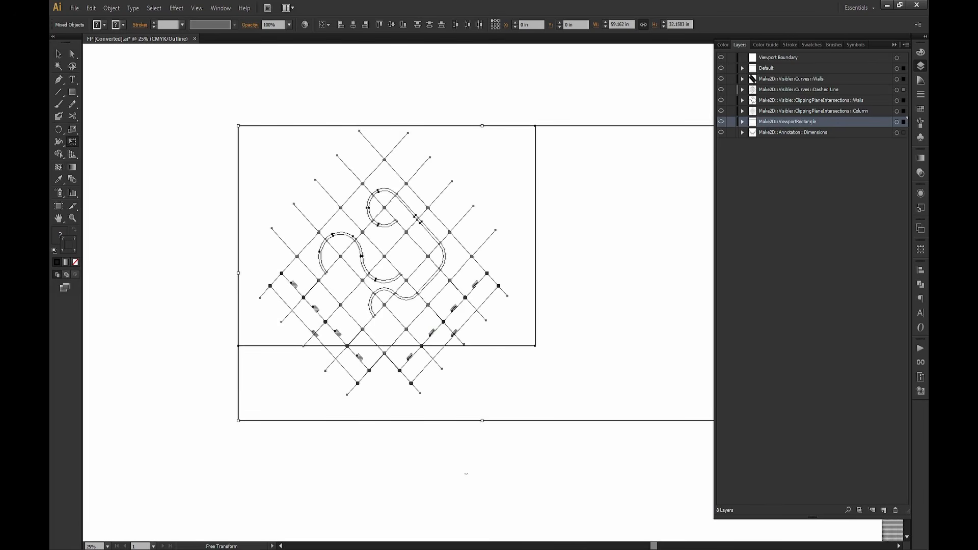
{"action": "key", "text": "v"}
{"action": "left_click", "coordinate": [468, 439]}
{"action": "scroll", "coordinate": [510, 356], "scroll_direction": "down", "scroll_amount": 2, "text": "alt"}
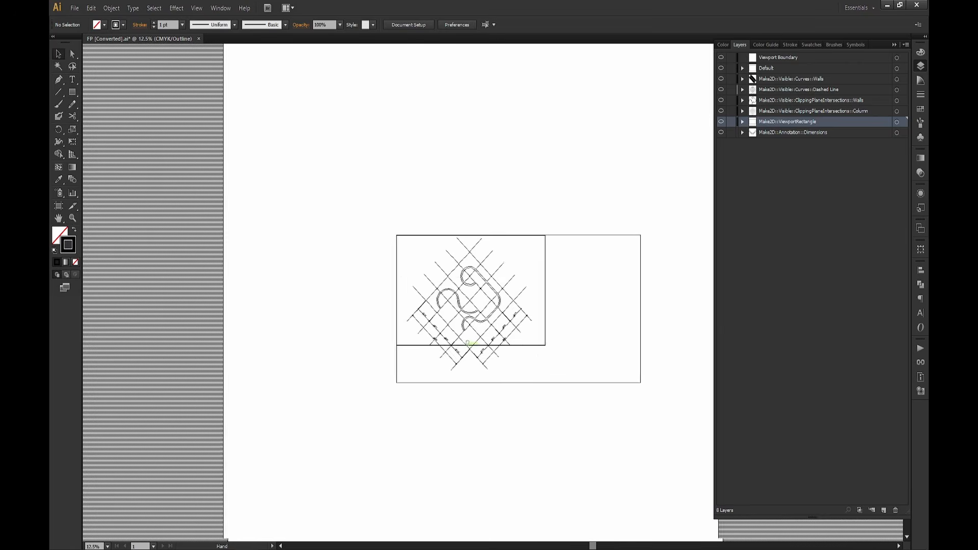
{"action": "key", "text": "ctrl+y"}
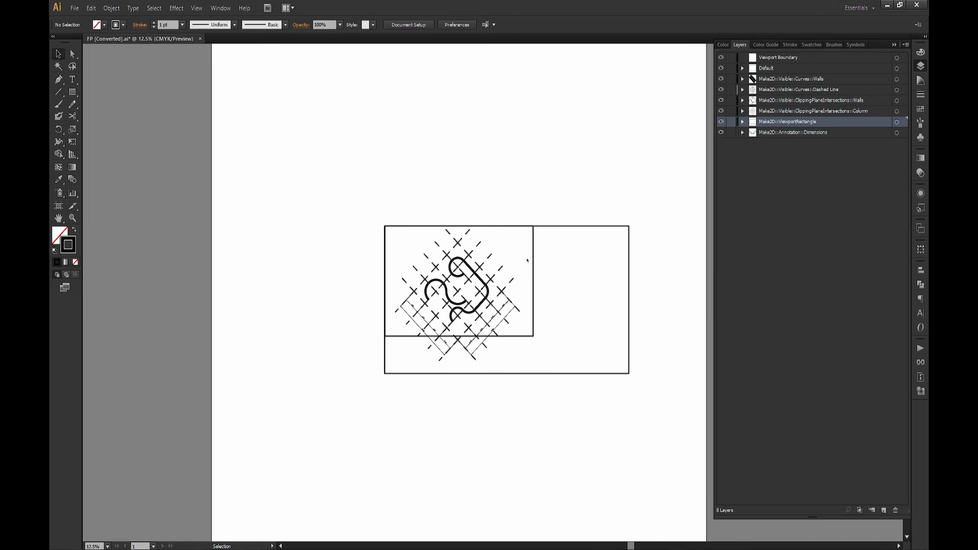
Select all the plan linework with both rectangles, set the stroke weight to 0.1 pt, and deselect.
{"action": "left_click_drag", "start_coordinate": [548, 297], "coordinate": [437, 292]}
{"action": "scroll", "coordinate": [439, 313], "scroll_direction": "up", "scroll_amount": 1, "text": "alt"}
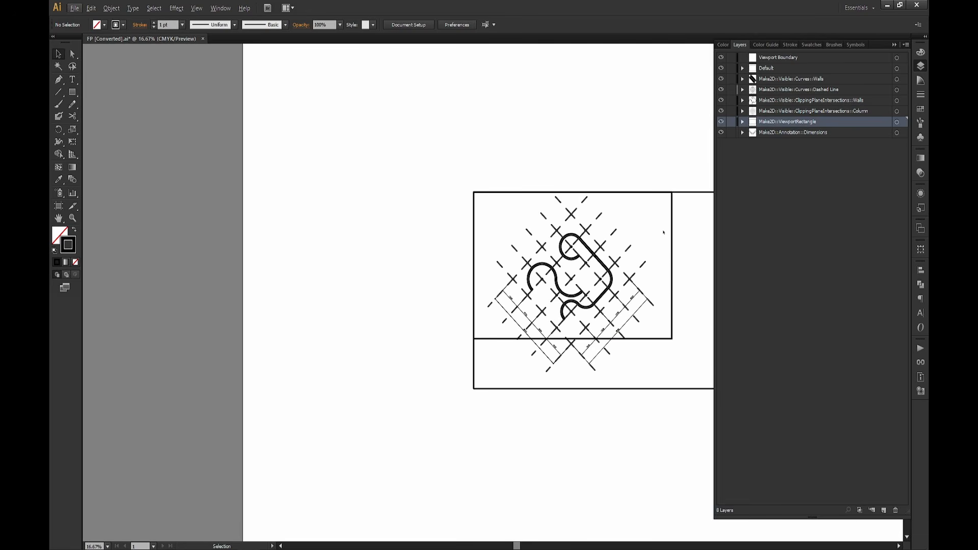
{"action": "left_click_drag", "start_coordinate": [631, 329], "coordinate": [386, 333]}
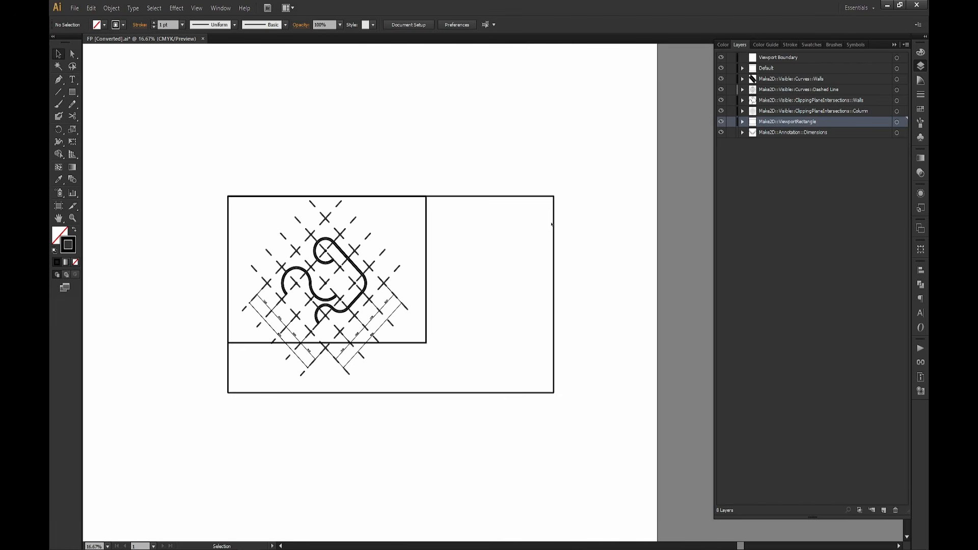
{"action": "left_click_drag", "start_coordinate": [585, 157], "coordinate": [179, 463]}
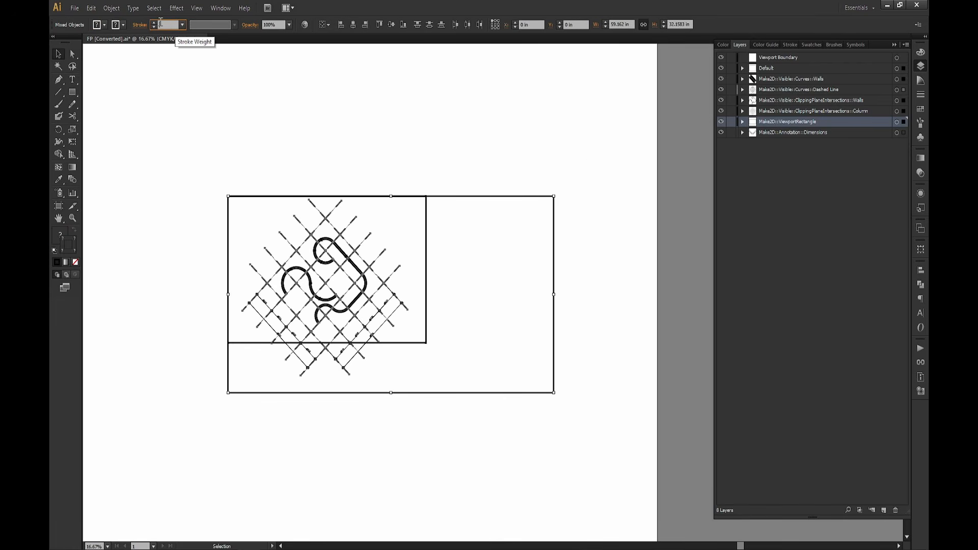
{"action": "type", "text": "1"}
{"action": "key", "text": "Return"}
{"action": "left_click", "coordinate": [299, 154]}
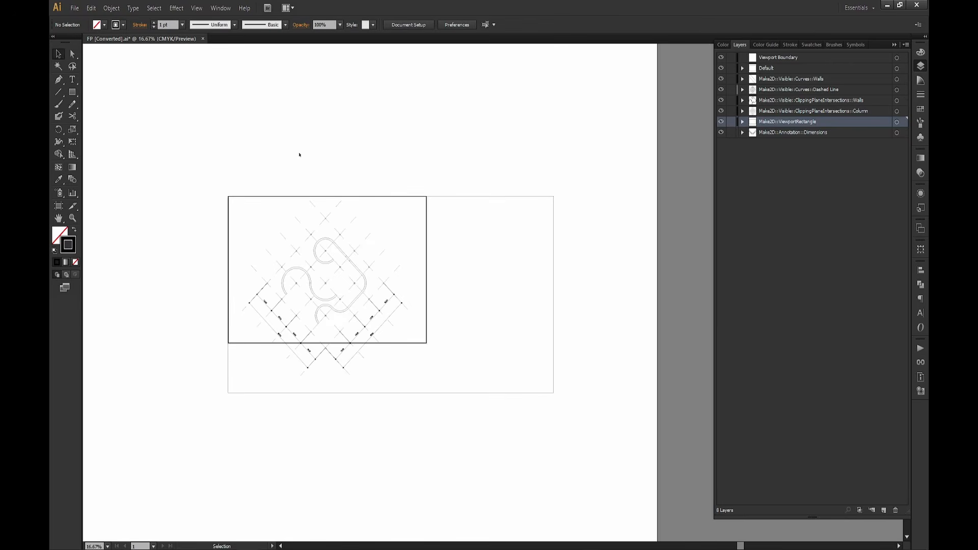
Create a layer beneath the Dimensions layer at the end of the stack and name it Render.
{"action": "left_click", "coordinate": [819, 132]}
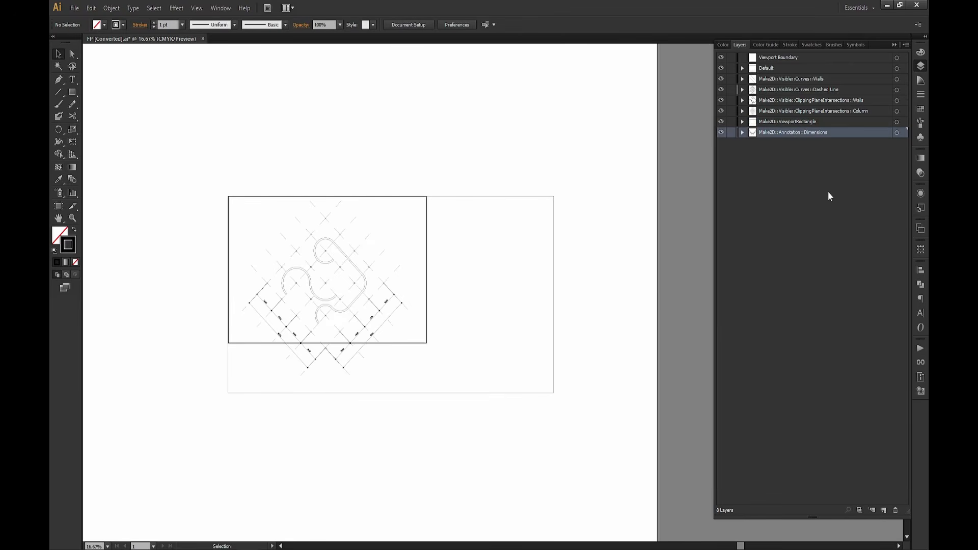
{"action": "left_click", "coordinate": [884, 510]}
{"action": "left_click_drag", "start_coordinate": [772, 134], "coordinate": [772, 145]}
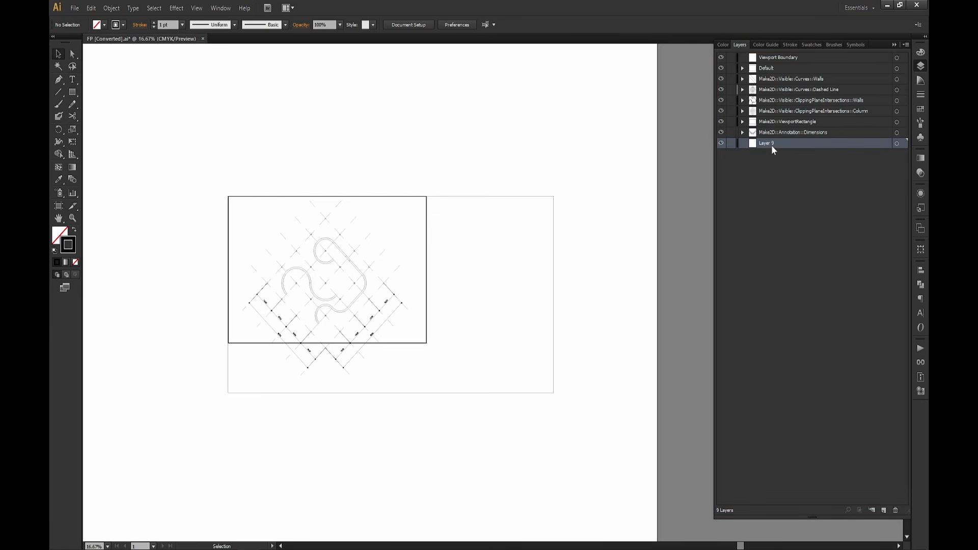
{"action": "double_click", "coordinate": [772, 144]}
{"action": "type", "text": "Red"}
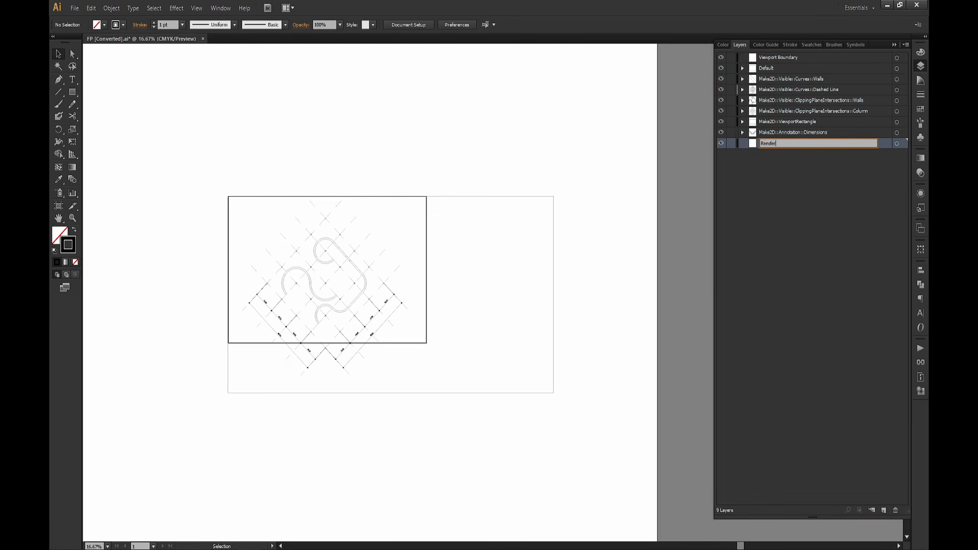
{"action": "key", "text": "Return"}
Place FP.png from the Shadow Plans and Diagrams folder in File Explorer onto the Render layer and move it below the linework.
{"action": "key", "text": "super"}
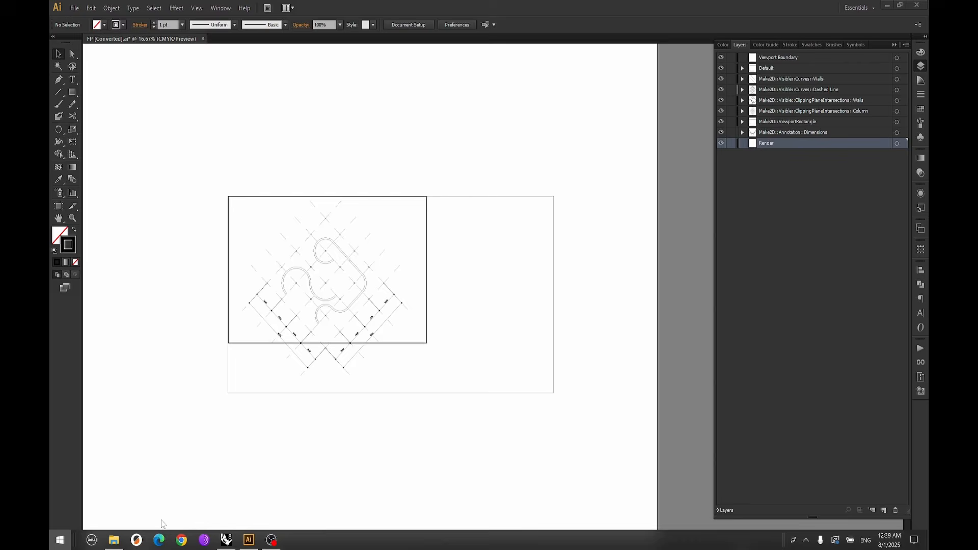
{"action": "left_click", "coordinate": [119, 540]}
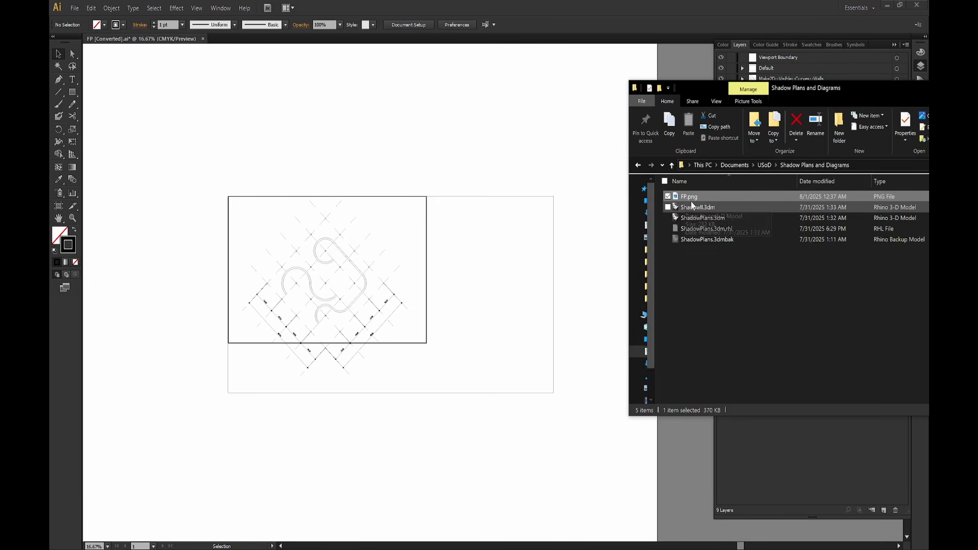
{"action": "left_click_drag", "start_coordinate": [698, 198], "coordinate": [414, 162]}
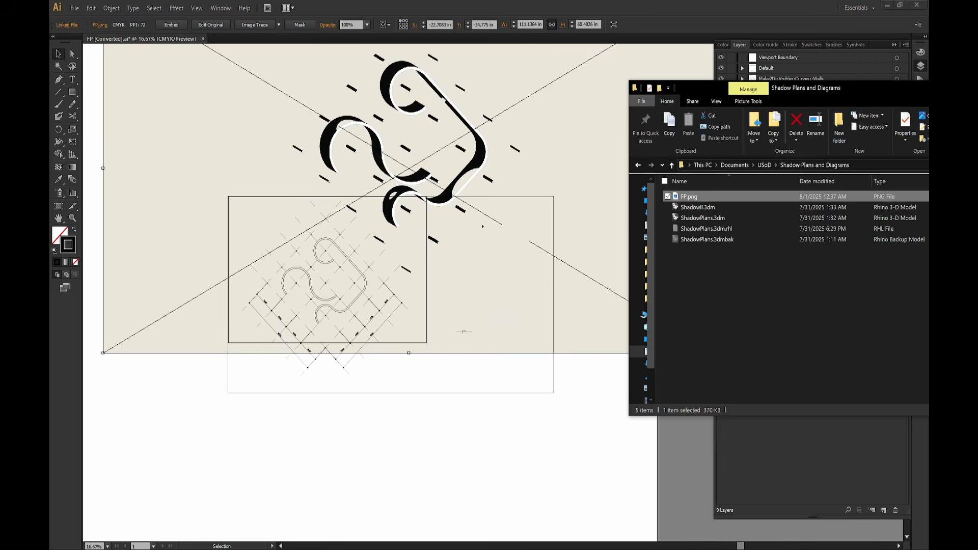
{"action": "left_click_drag", "start_coordinate": [482, 226], "coordinate": [426, 253]}
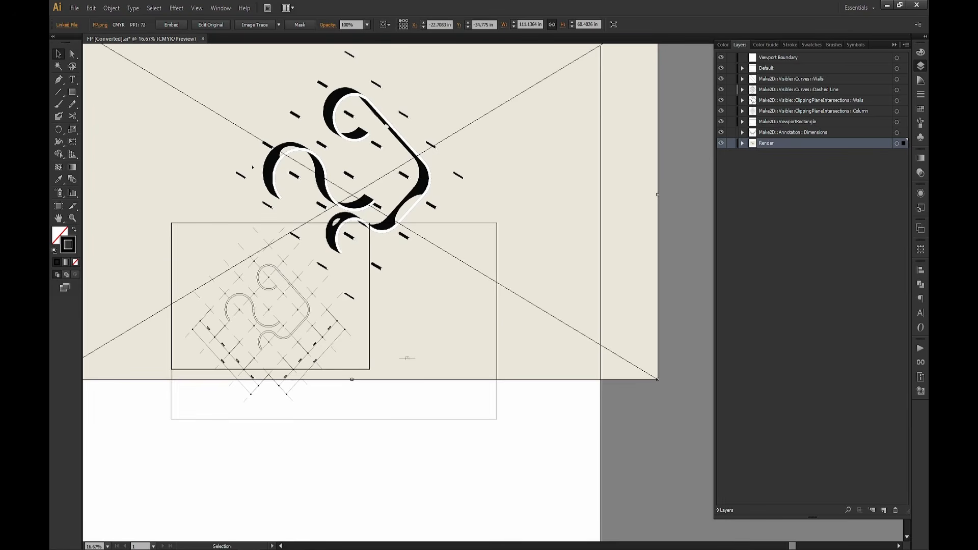
{"action": "left_click_drag", "start_coordinate": [472, 228], "coordinate": [516, 235]}
{"action": "left_click_drag", "start_coordinate": [393, 120], "coordinate": [416, 220]}
{"action": "left_click_drag", "start_coordinate": [269, 177], "coordinate": [339, 192]}
{"action": "left_click_drag", "start_coordinate": [525, 167], "coordinate": [468, 431]}
Copy the viewport rectangle's width and give the placed render image the same width of 59.162 in, moving it back over the plan.
{"action": "left_click", "coordinate": [500, 232]}
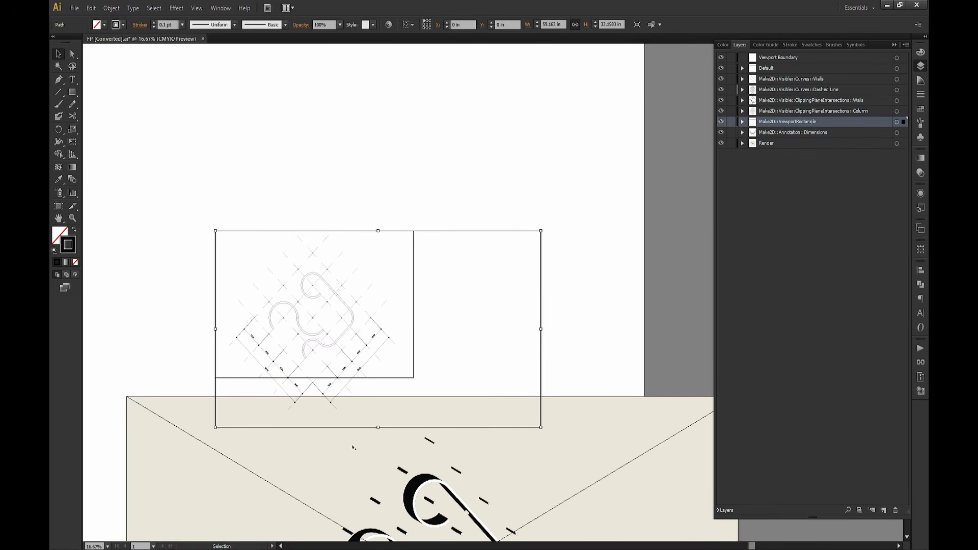
{"action": "left_click", "coordinate": [563, 432]}
{"action": "left_click_drag", "start_coordinate": [569, 271], "coordinate": [501, 317]}
{"action": "left_click", "coordinate": [553, 24]}
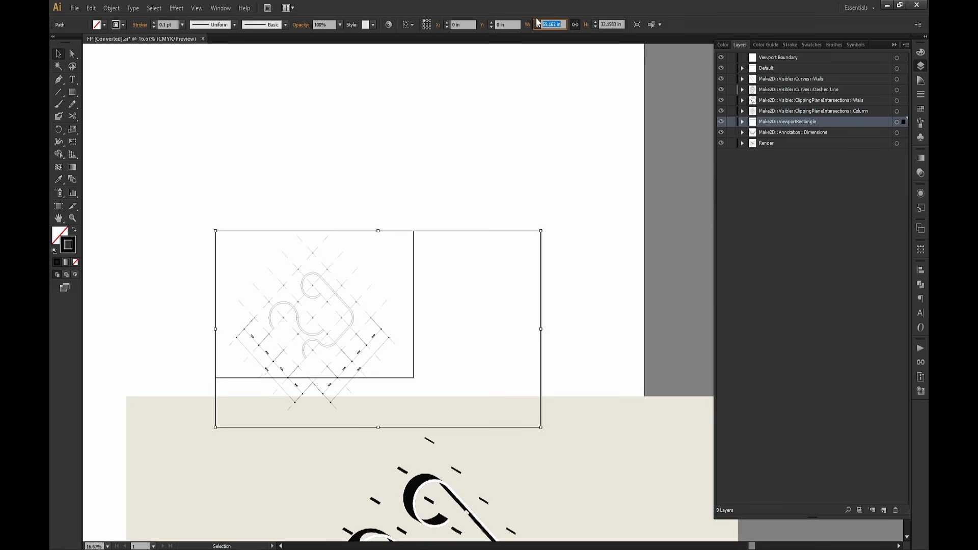
{"action": "left_click", "coordinate": [583, 406]}
{"action": "left_click_drag", "start_coordinate": [583, 406], "coordinate": [540, 170]}
{"action": "left_click", "coordinate": [528, 24]}
{"action": "type", "text": "59.162"}
{"action": "key", "text": "Return"}
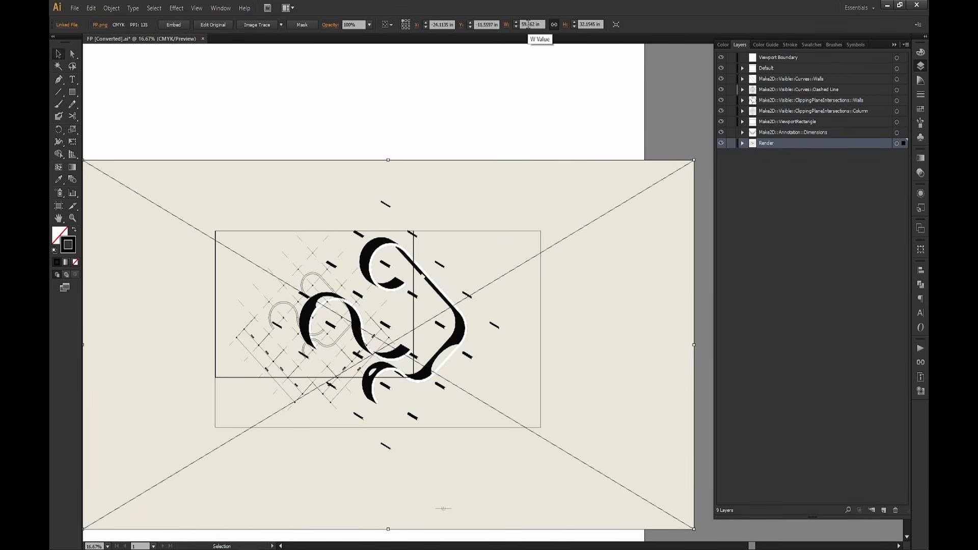
Try aligning the render image by snapping its upper-right corner to the viewport rectangle's upper-right corner.
{"action": "left_click_drag", "start_coordinate": [320, 199], "coordinate": [454, 269]}
{"action": "scroll", "coordinate": [525, 248], "scroll_direction": "up", "scroll_amount": 5, "text": "alt"}
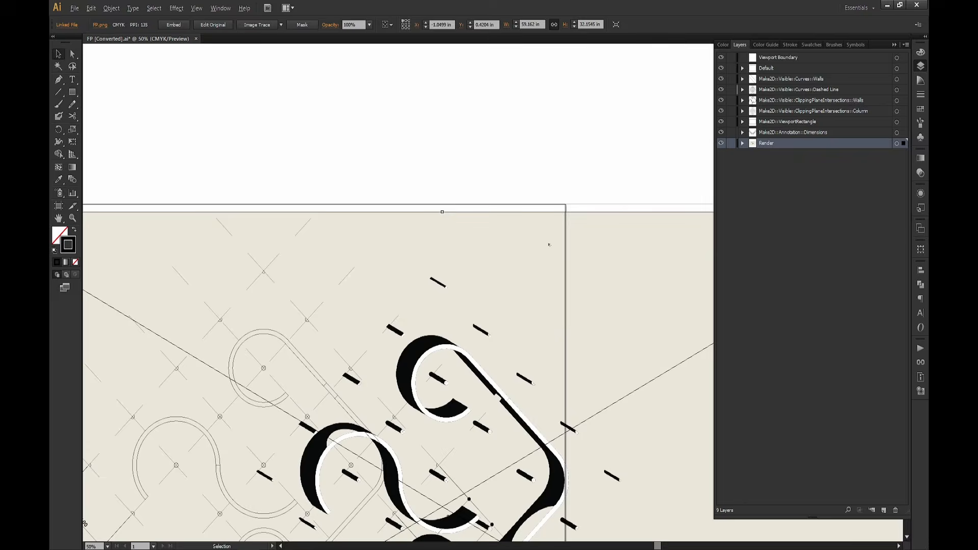
{"action": "left_click_drag", "start_coordinate": [657, 216], "coordinate": [437, 229]}
{"action": "left_click_drag", "start_coordinate": [656, 199], "coordinate": [351, 219]}
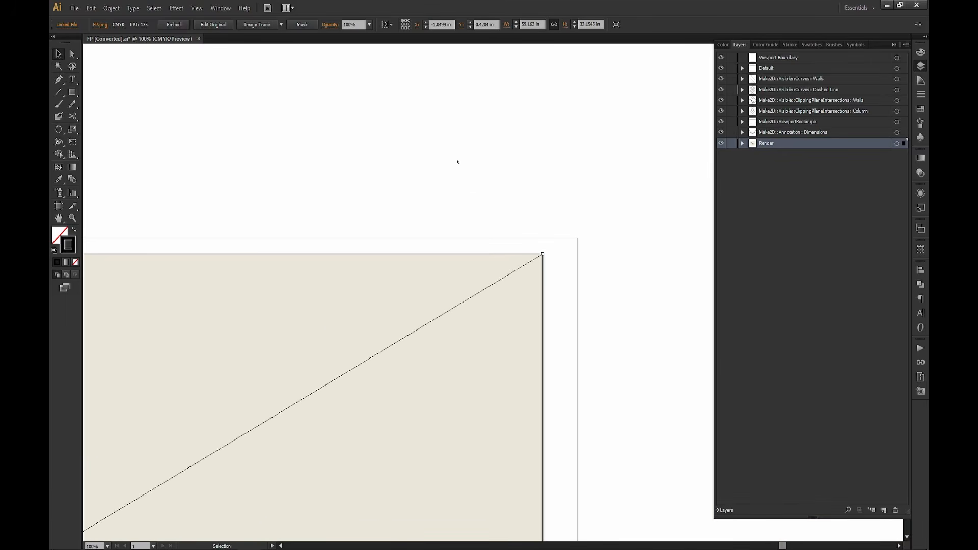
{"action": "left_click", "coordinate": [504, 196]}
{"action": "left_click_drag", "start_coordinate": [544, 254], "coordinate": [578, 238]}
{"action": "left_click", "coordinate": [564, 179]}
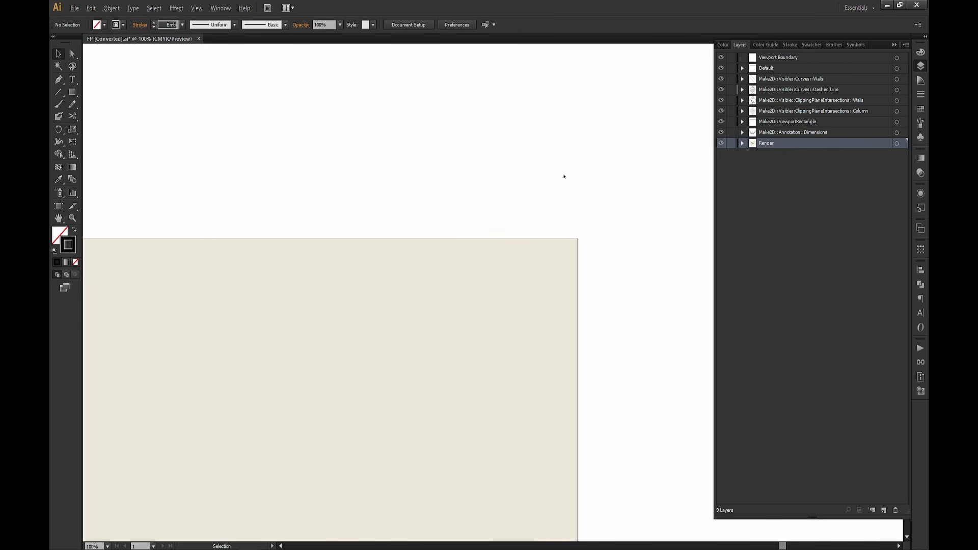
Move the render image so its walls and columns roughly overlay the plan linework.
{"action": "scroll", "coordinate": [560, 177], "scroll_direction": "down", "scroll_amount": 4, "text": "alt"}
{"action": "left_click_drag", "start_coordinate": [515, 169], "coordinate": [429, 160]}
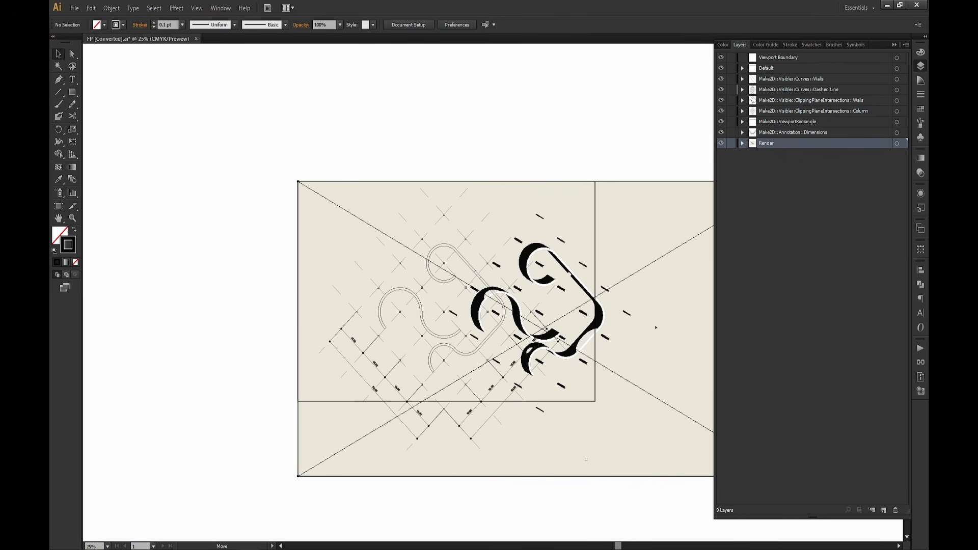
{"action": "left_click_drag", "start_coordinate": [656, 328], "coordinate": [595, 353]}
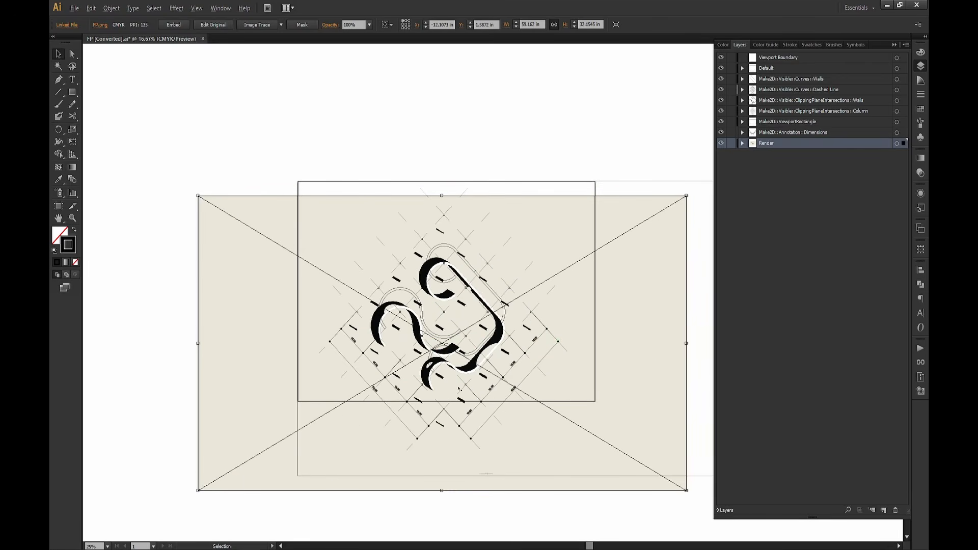
{"action": "scroll", "coordinate": [459, 389], "scroll_direction": "up", "scroll_amount": 3, "text": "alt"}
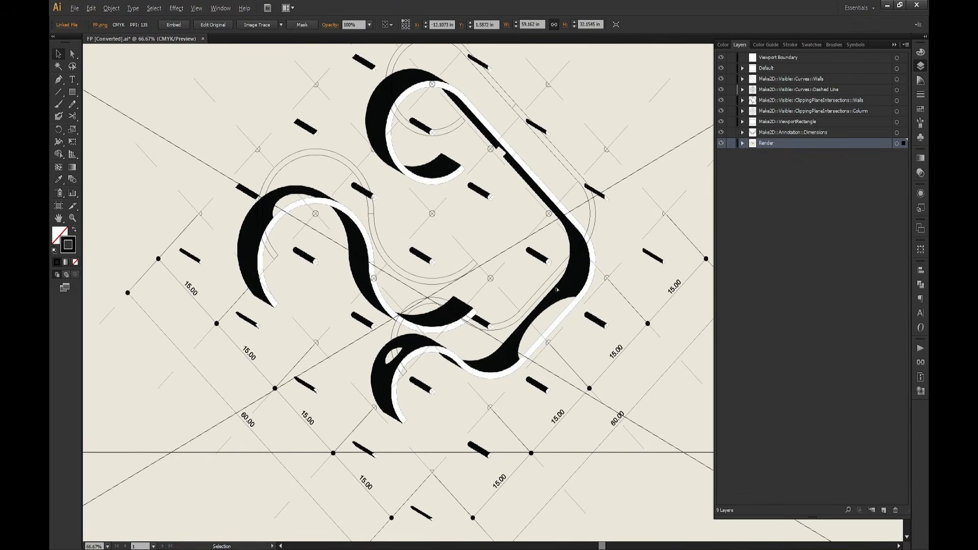
{"action": "scroll", "coordinate": [565, 289], "scroll_direction": "up", "scroll_amount": 2, "text": "alt"}
{"action": "left_click_drag", "start_coordinate": [615, 352], "coordinate": [513, 367]}
{"action": "scroll", "coordinate": [528, 429], "scroll_direction": "down", "scroll_amount": 1, "text": "alt"}
{"action": "left_click_drag", "start_coordinate": [528, 429], "coordinate": [468, 158]}
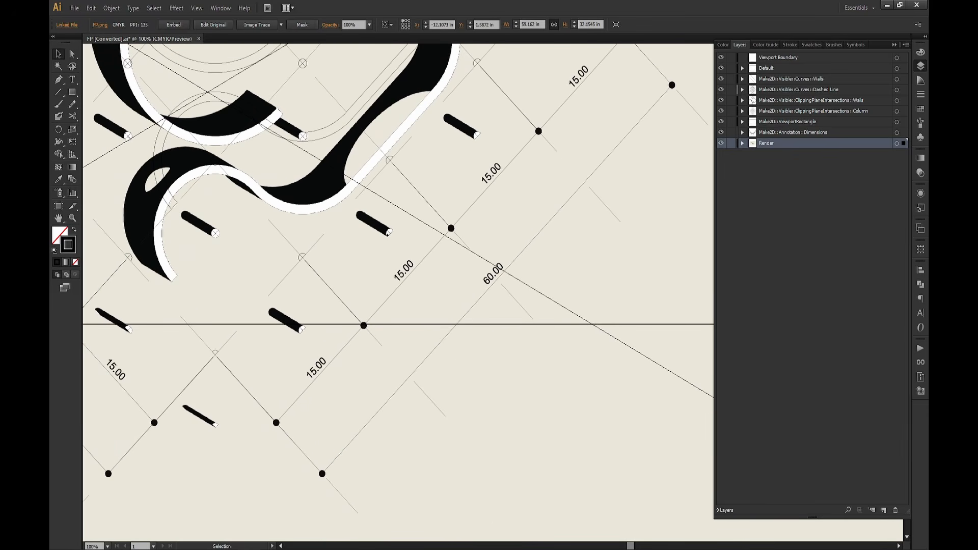
Fine-tune the render image's position by matching the tip of its lowest column to the corresponding column outline in the linework.
{"action": "left_click_drag", "start_coordinate": [391, 233], "coordinate": [458, 162]}
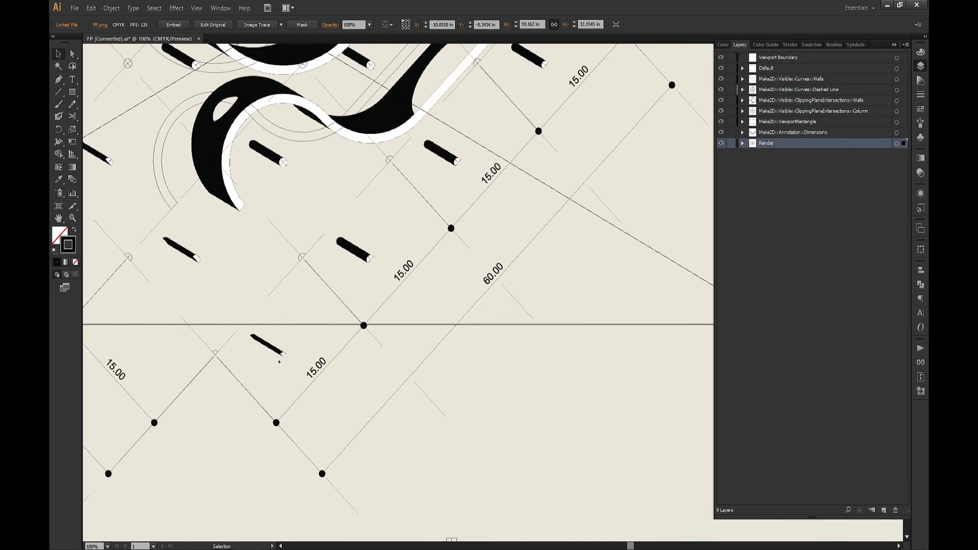
{"action": "scroll", "coordinate": [279, 362], "scroll_direction": "up", "scroll_amount": 2, "text": "alt"}
{"action": "left_click_drag", "start_coordinate": [308, 350], "coordinate": [224, 334]}
{"action": "scroll", "coordinate": [223, 333], "scroll_direction": "up", "scroll_amount": 5, "text": "alt"}
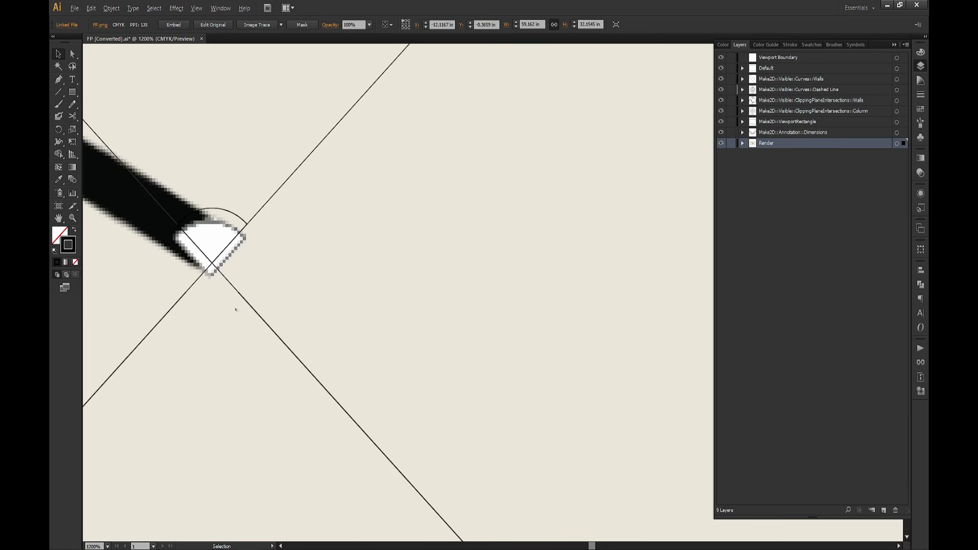
{"action": "left_click_drag", "start_coordinate": [209, 231], "coordinate": [217, 227]}
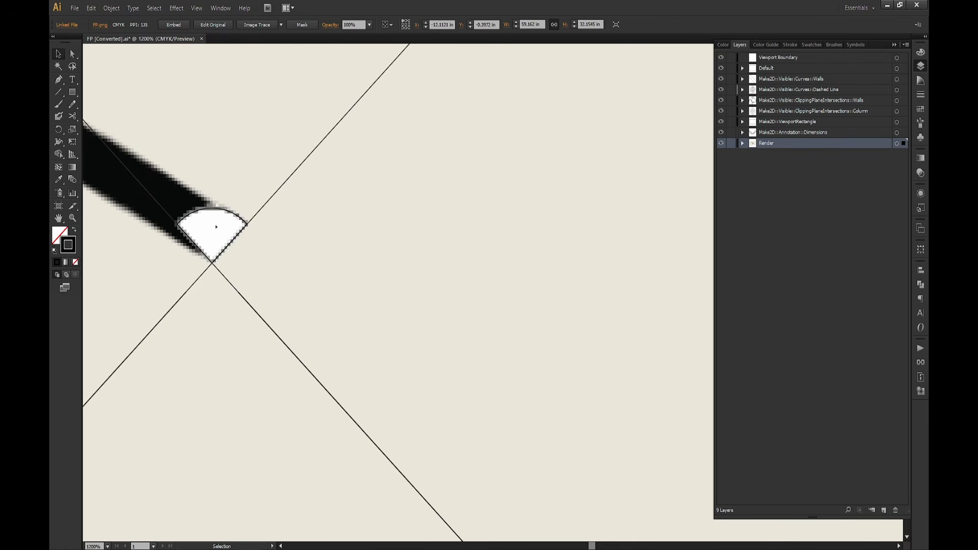
Examine how the render's columns and curved walls align with the linework across the whole plan.
{"action": "scroll", "coordinate": [252, 229], "scroll_direction": "down", "scroll_amount": 2, "text": "alt"}
{"action": "scroll", "coordinate": [262, 239], "scroll_direction": "down", "scroll_amount": 7, "text": "alt"}
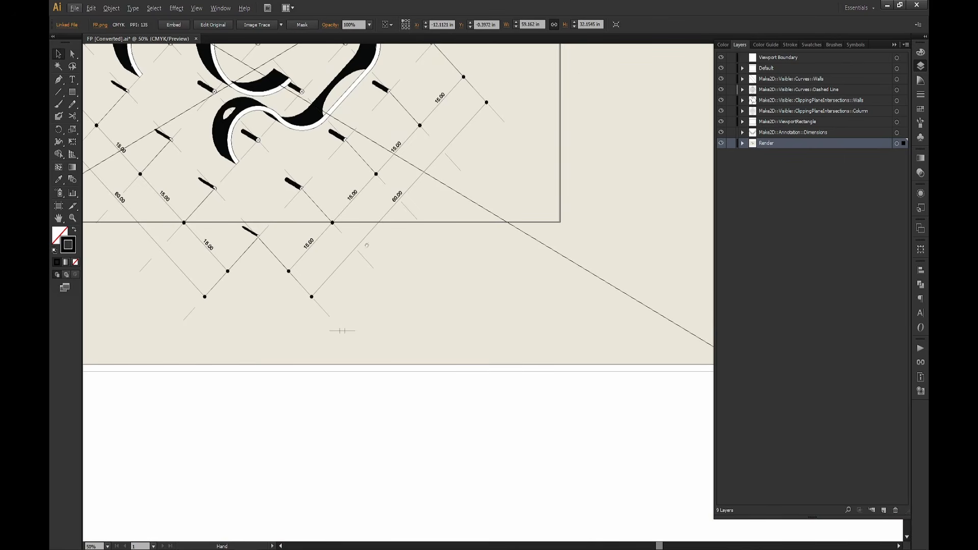
{"action": "left_click_drag", "start_coordinate": [415, 161], "coordinate": [472, 248]}
{"action": "scroll", "coordinate": [448, 204], "scroll_direction": "up", "scroll_amount": 4, "text": "alt"}
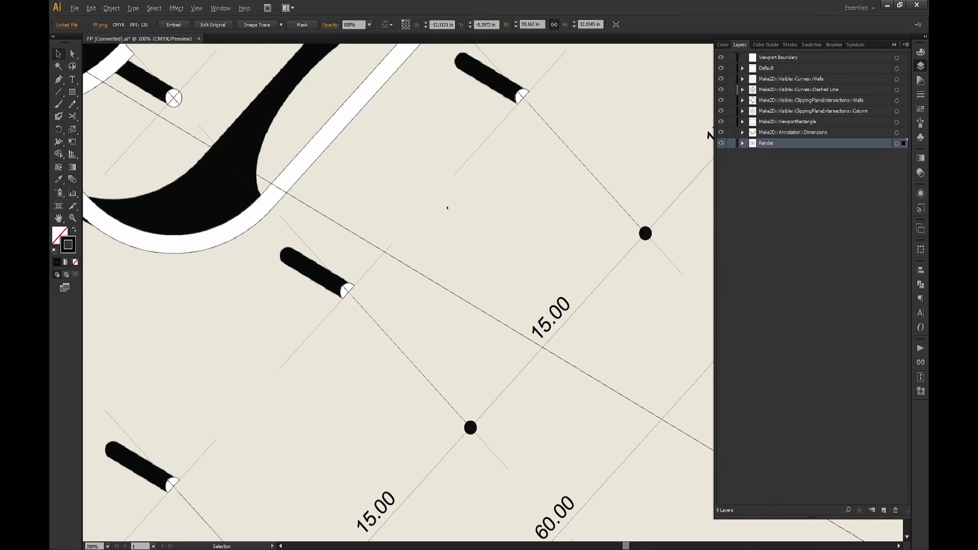
{"action": "left_click_drag", "start_coordinate": [645, 79], "coordinate": [461, 366]}
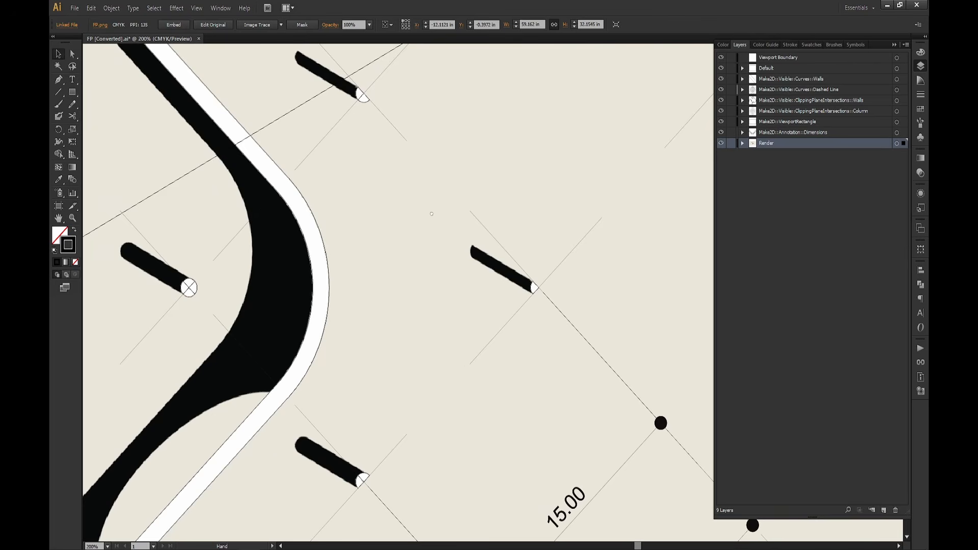
{"action": "left_click_drag", "start_coordinate": [432, 214], "coordinate": [520, 352]}
{"action": "left_click_drag", "start_coordinate": [232, 295], "coordinate": [452, 234]}
{"action": "left_click_drag", "start_coordinate": [310, 251], "coordinate": [517, 449]}
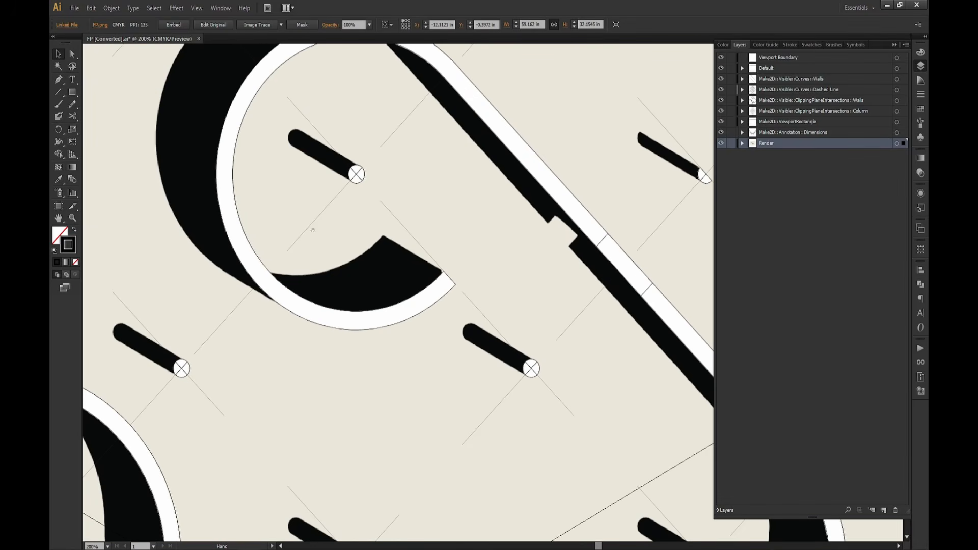
Examine how the render overlays the linework around the upper curved wall and columns, deselect the image, and review the whole plan.
{"action": "left_click_drag", "start_coordinate": [289, 190], "coordinate": [576, 318]}
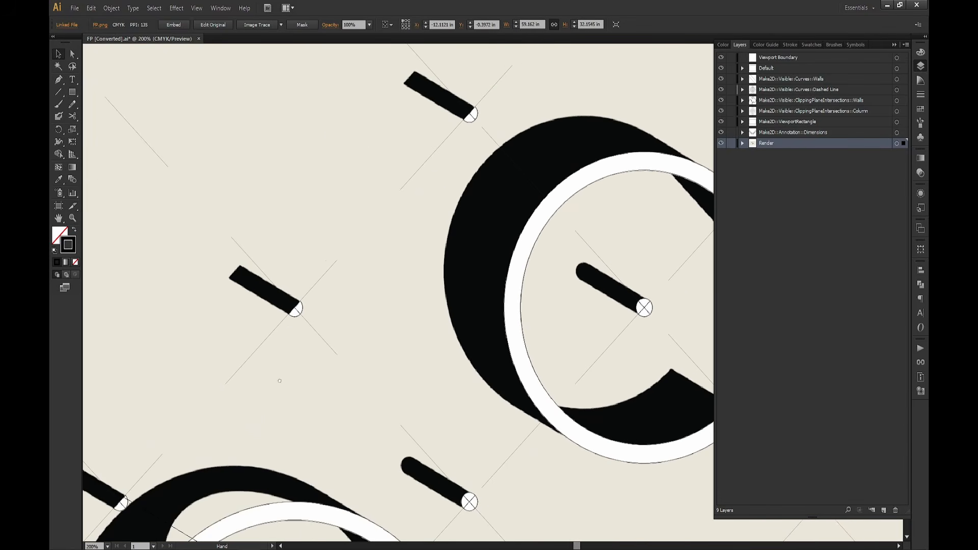
{"action": "left_click_drag", "start_coordinate": [280, 382], "coordinate": [432, 116]}
{"action": "left_click_drag", "start_coordinate": [375, 466], "coordinate": [407, 345]}
{"action": "scroll", "coordinate": [459, 342], "scroll_direction": "down", "scroll_amount": 7, "text": "alt"}
{"action": "left_click_drag", "start_coordinate": [504, 292], "coordinate": [433, 264]}
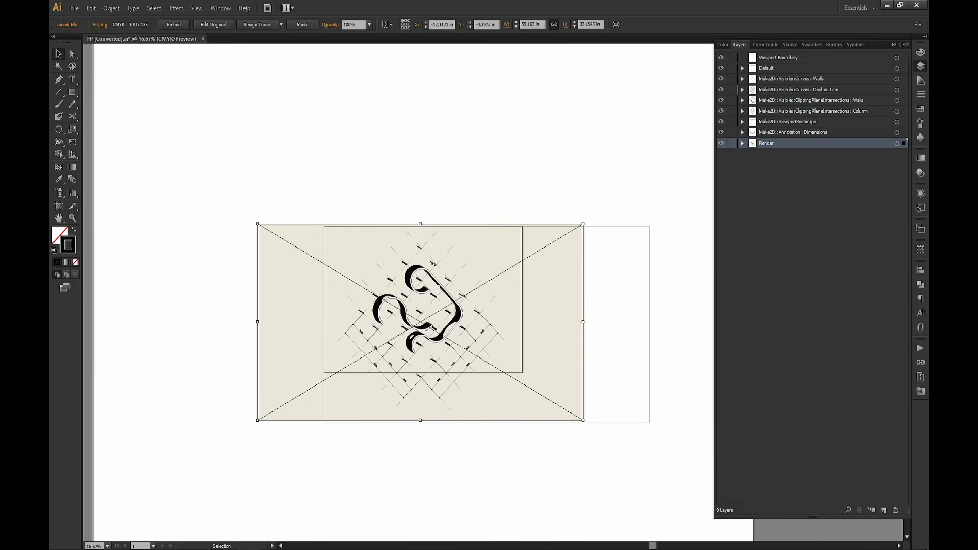
{"action": "left_click", "coordinate": [449, 198]}
{"action": "scroll", "coordinate": [465, 352], "scroll_direction": "down", "scroll_amount": 2, "text": "alt"}
{"action": "scroll", "coordinate": [482, 352], "scroll_direction": "up", "scroll_amount": 1, "text": "alt"}
{"action": "left_click_drag", "start_coordinate": [569, 345], "coordinate": [452, 358]}
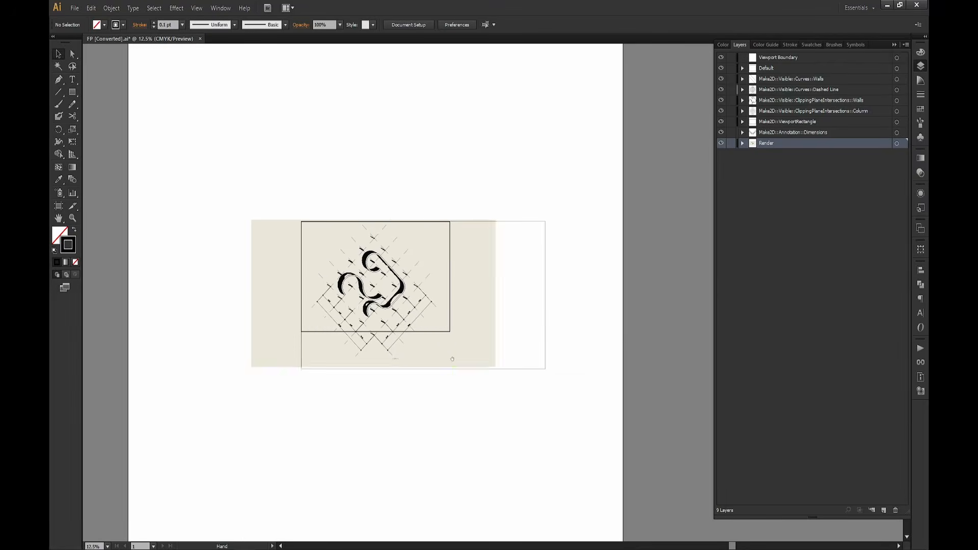
{"action": "left_click_drag", "start_coordinate": [323, 441], "coordinate": [474, 442]}
{"action": "scroll", "coordinate": [474, 442], "scroll_direction": "up", "scroll_amount": 2, "text": "alt"}
{"action": "left_click_drag", "start_coordinate": [604, 376], "coordinate": [397, 452]}
{"action": "scroll", "coordinate": [406, 206], "scroll_direction": "up", "scroll_amount": 4, "text": "alt"}
{"action": "scroll", "coordinate": [424, 332], "scroll_direction": "down", "scroll_amount": 1, "text": "alt"}
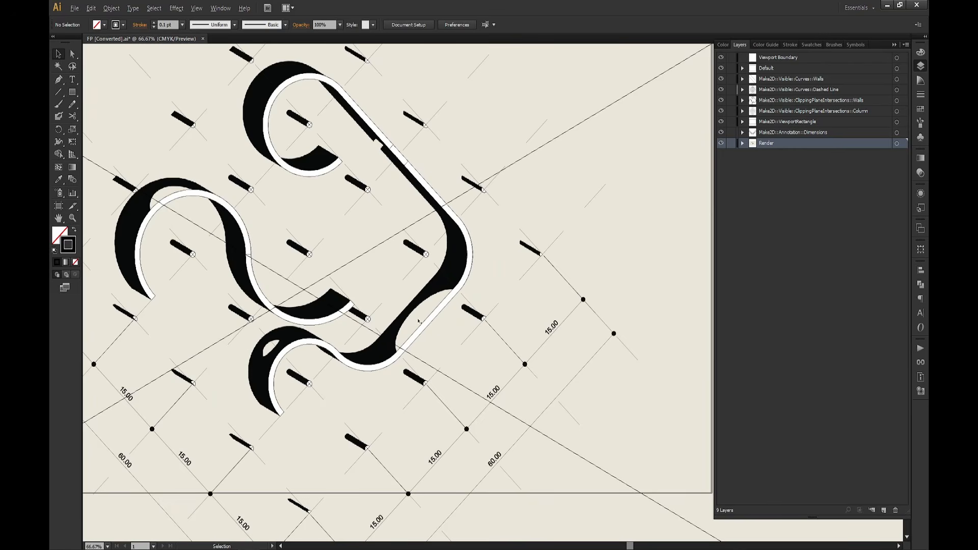
{"action": "scroll", "coordinate": [331, 342], "scroll_direction": "down", "scroll_amount": 2, "text": "alt"}
{"action": "left_click_drag", "start_coordinate": [332, 341], "coordinate": [341, 331]}
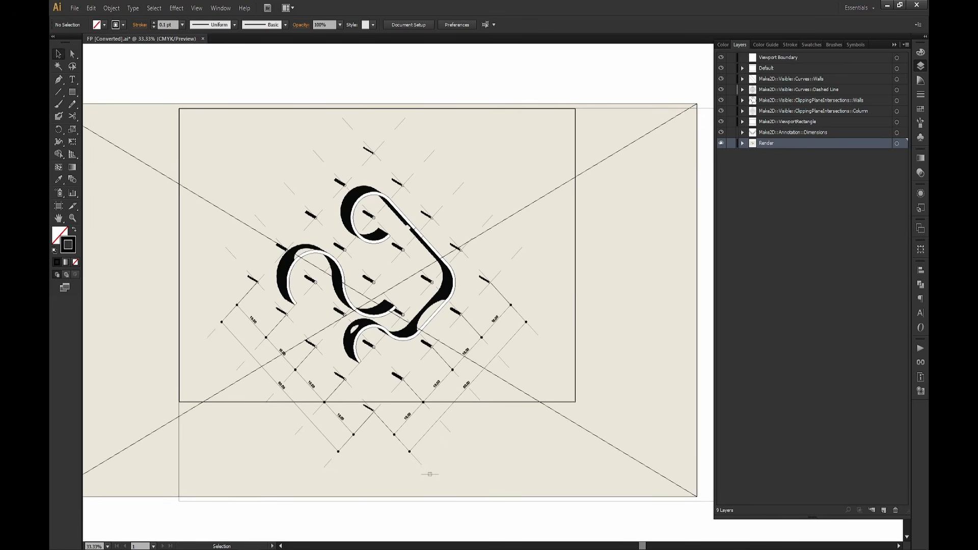
Hide the Render layer and the Make2D::Annotation::Dimensions layer.
{"action": "left_click", "coordinate": [721, 144]}
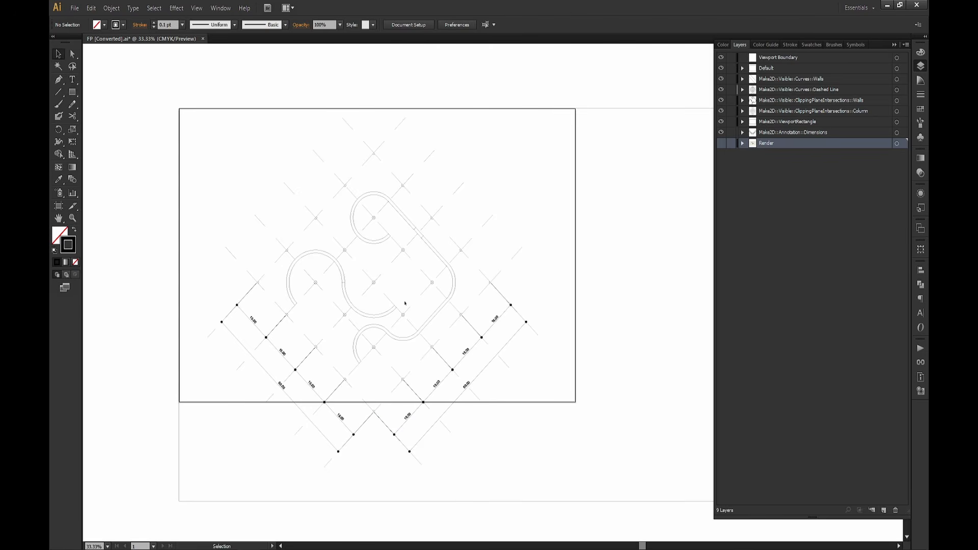
{"action": "scroll", "coordinate": [377, 378], "scroll_direction": "up", "scroll_amount": 3, "text": "alt"}
{"action": "left_click_drag", "start_coordinate": [474, 282], "coordinate": [439, 310]}
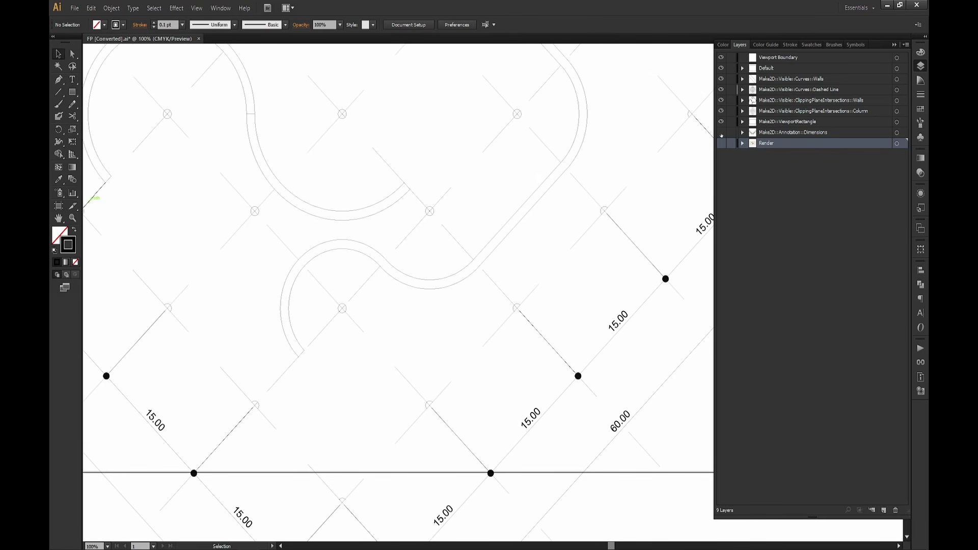
{"action": "left_click", "coordinate": [721, 133]}
{"action": "left_click", "coordinate": [819, 134]}
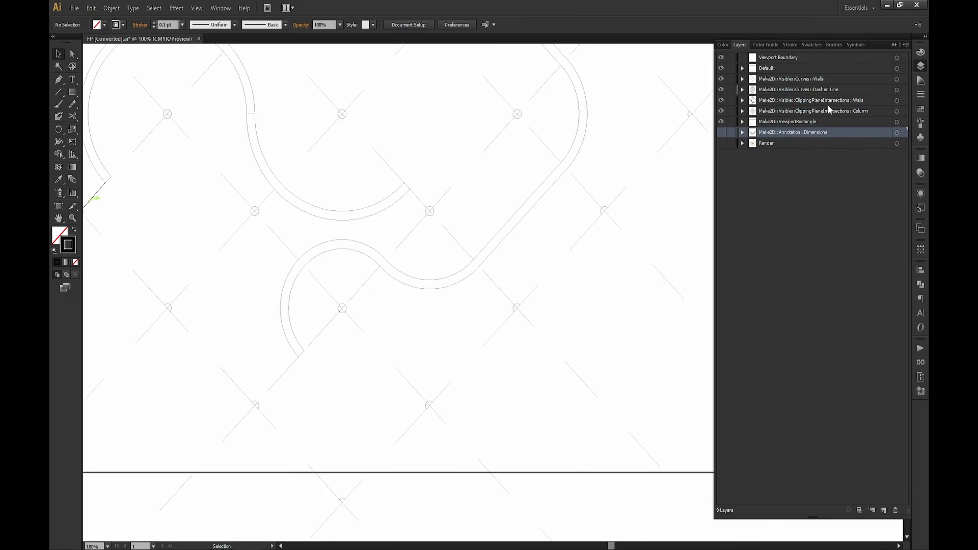
Set the stroke weight of all linework on the Make2D::Visible::ClippingPlaneIntersections::Walls layer to 2 pt.
{"action": "left_click", "coordinate": [827, 101]}
{"action": "left_click", "coordinate": [722, 100]}
{"action": "left_click", "coordinate": [722, 100]}
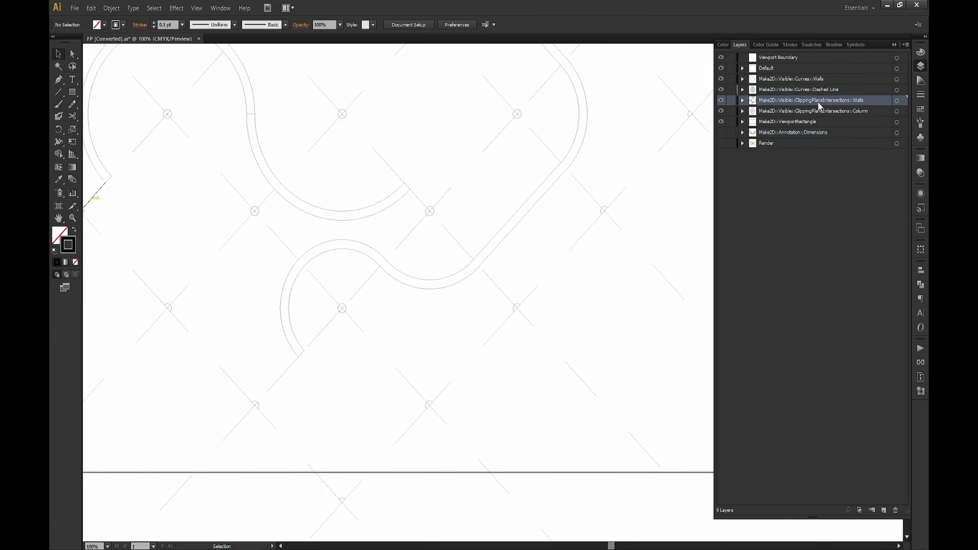
{"action": "left_click", "coordinate": [898, 101]}
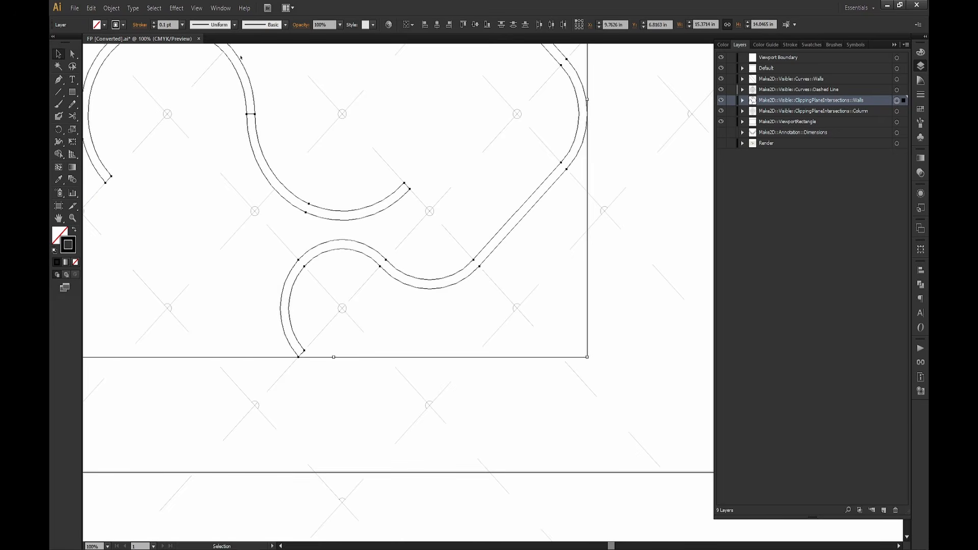
{"action": "left_click_drag", "start_coordinate": [175, 27], "coordinate": [133, 6]}
{"action": "type", "text": "2"}
{"action": "key", "text": "Return"}
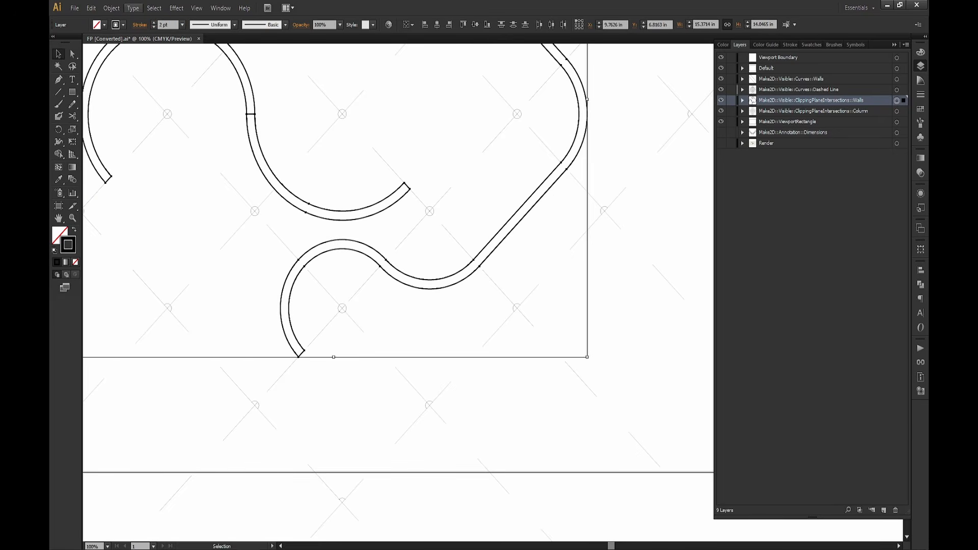
{"action": "scroll", "coordinate": [356, 297], "scroll_direction": "down", "scroll_amount": 1, "text": "alt"}
{"action": "scroll", "coordinate": [357, 297], "scroll_direction": "down", "scroll_amount": 1, "text": "alt"}
{"action": "left_click_drag", "start_coordinate": [520, 167], "coordinate": [513, 210]}
{"action": "left_click", "coordinate": [561, 198]}
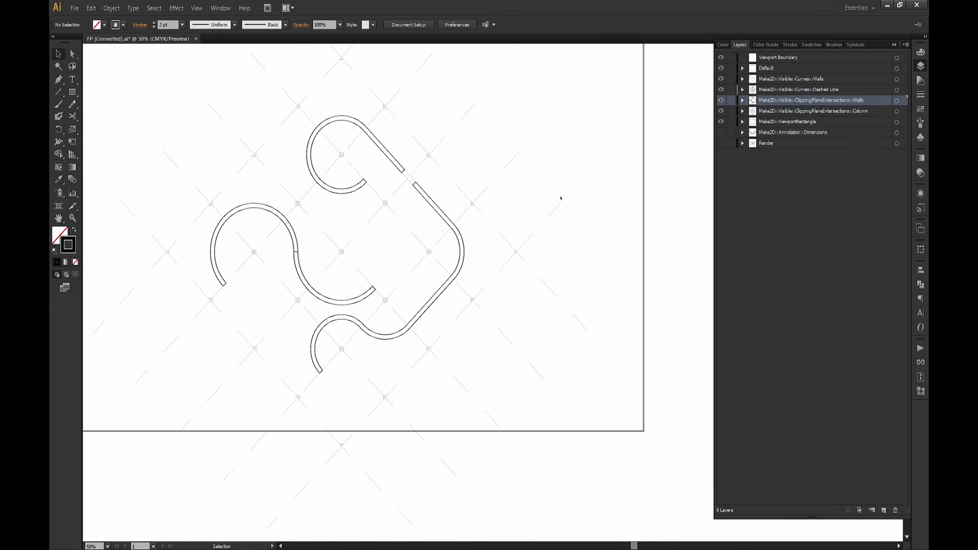
{"action": "left_click_drag", "start_coordinate": [542, 163], "coordinate": [571, 270]}
{"action": "scroll", "coordinate": [570, 270], "scroll_direction": "down", "scroll_amount": 2, "text": "alt"}
{"action": "scroll", "coordinate": [560, 303], "scroll_direction": "up", "scroll_amount": 3, "text": "alt"}
{"action": "left_click_drag", "start_coordinate": [451, 375], "coordinate": [492, 339]}
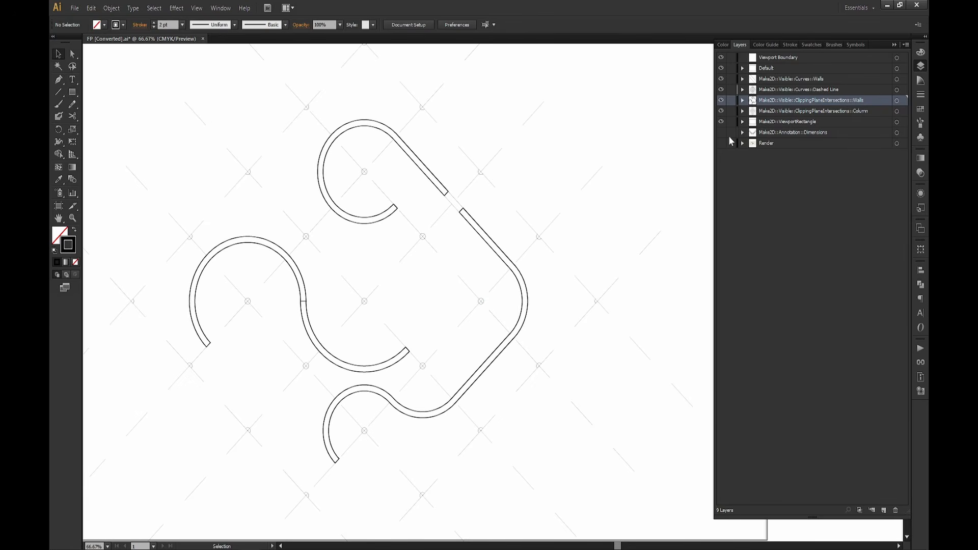
Set the stroke weight of everything on the Make2D::Visible::ClippingPlaneIntersections::Column layer to 2 pt and inspect a column symbol up close.
{"action": "left_click", "coordinate": [857, 112]}
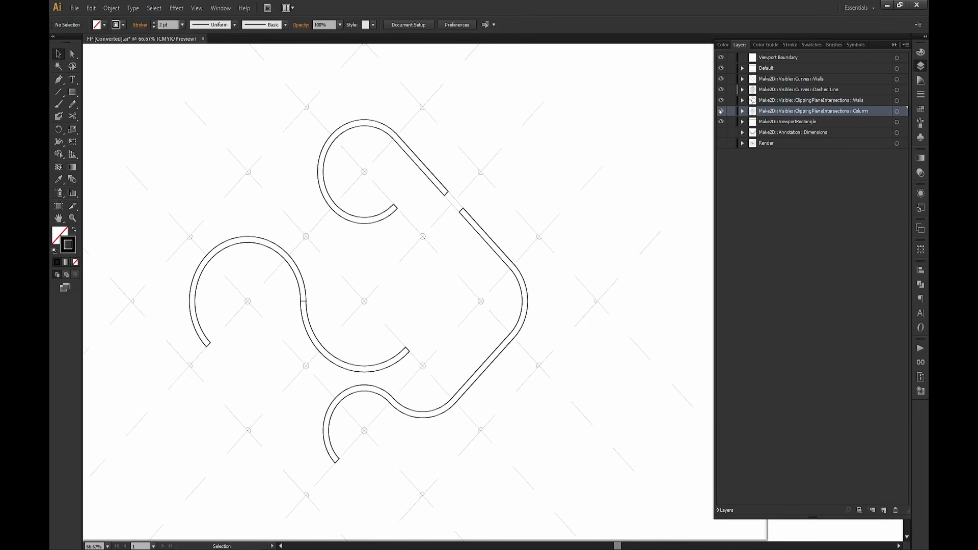
{"action": "left_click", "coordinate": [898, 111]}
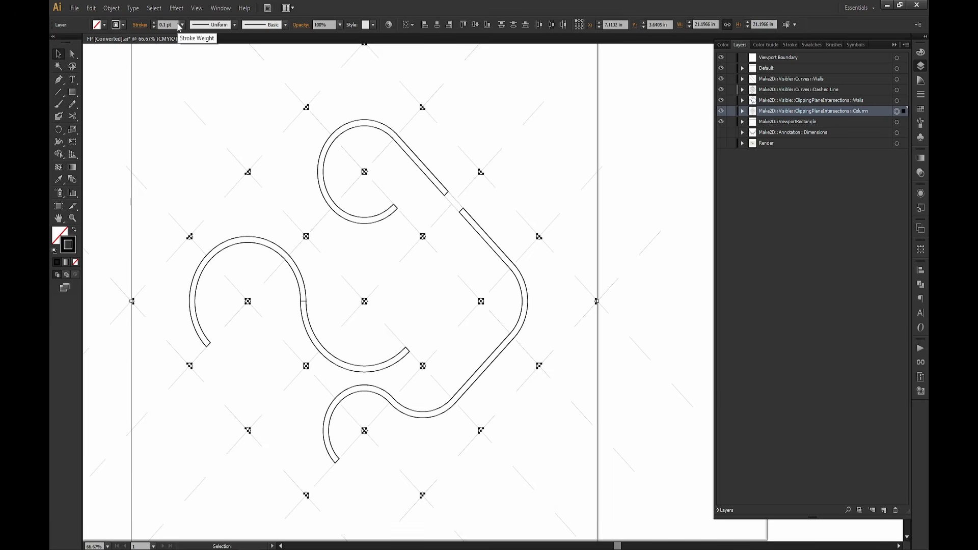
{"action": "left_click_drag", "start_coordinate": [175, 24], "coordinate": [114, 12]}
{"action": "type", "text": "2"}
{"action": "key", "text": "Return"}
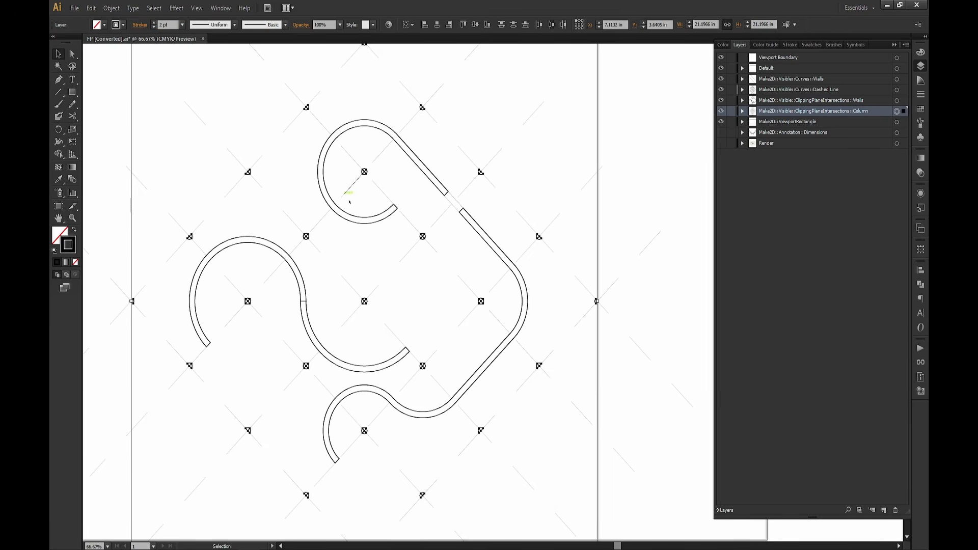
{"action": "left_click", "coordinate": [543, 204]}
{"action": "scroll", "coordinate": [437, 247], "scroll_direction": "down", "scroll_amount": 1, "text": "alt"}
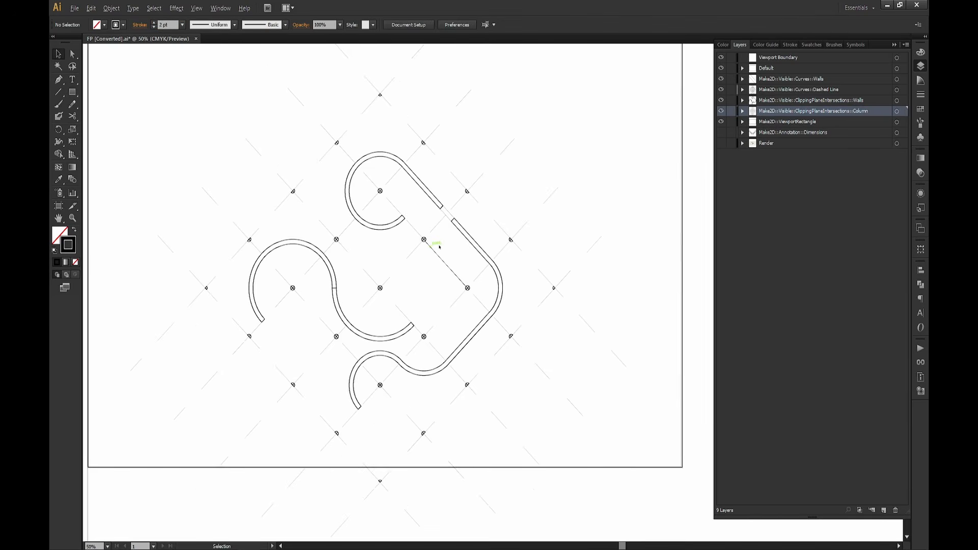
{"action": "scroll", "coordinate": [420, 239], "scroll_direction": "up", "scroll_amount": 6, "text": "alt"}
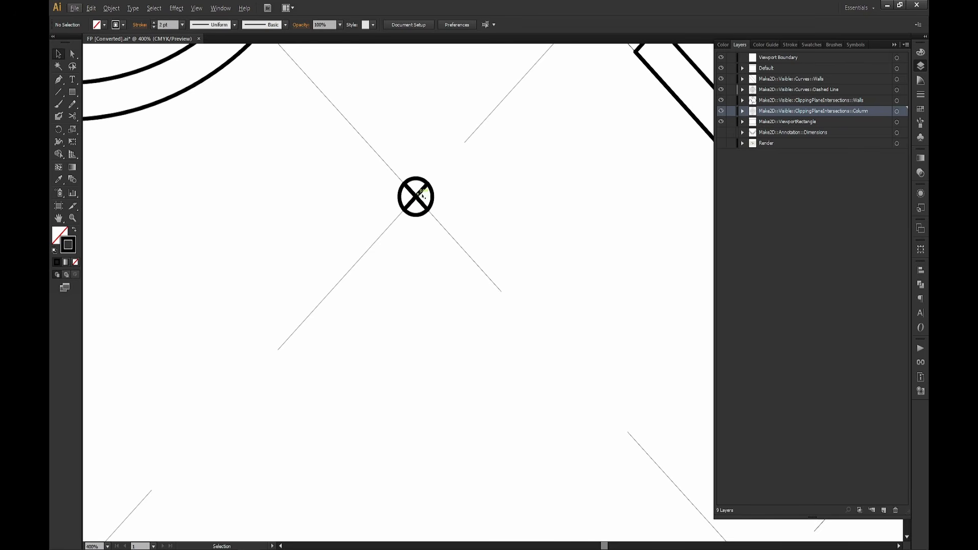
{"action": "left_click", "coordinate": [425, 191]}
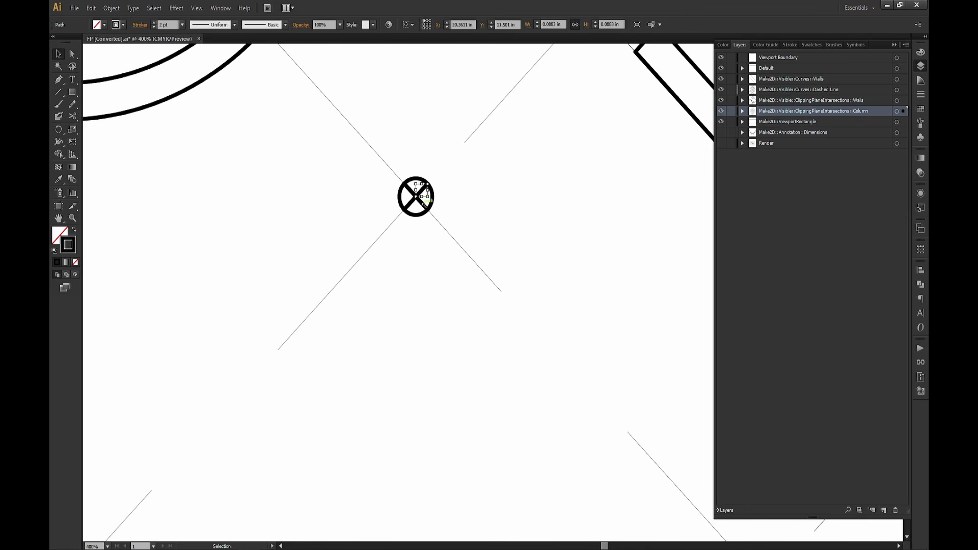
{"action": "scroll", "coordinate": [433, 222], "scroll_direction": "down", "scroll_amount": 6, "text": "alt"}
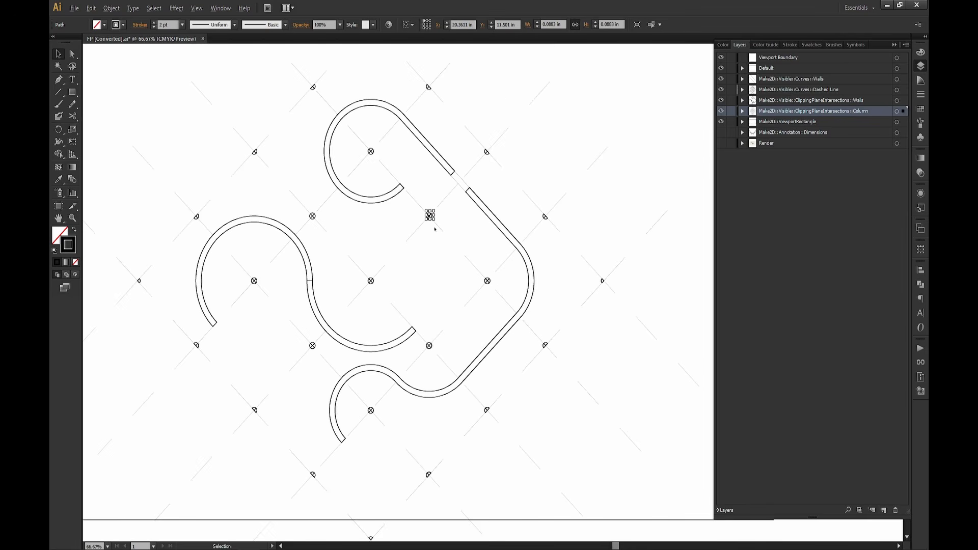
{"action": "left_click", "coordinate": [469, 237]}
{"action": "left_click_drag", "start_coordinate": [455, 269], "coordinate": [485, 284]}
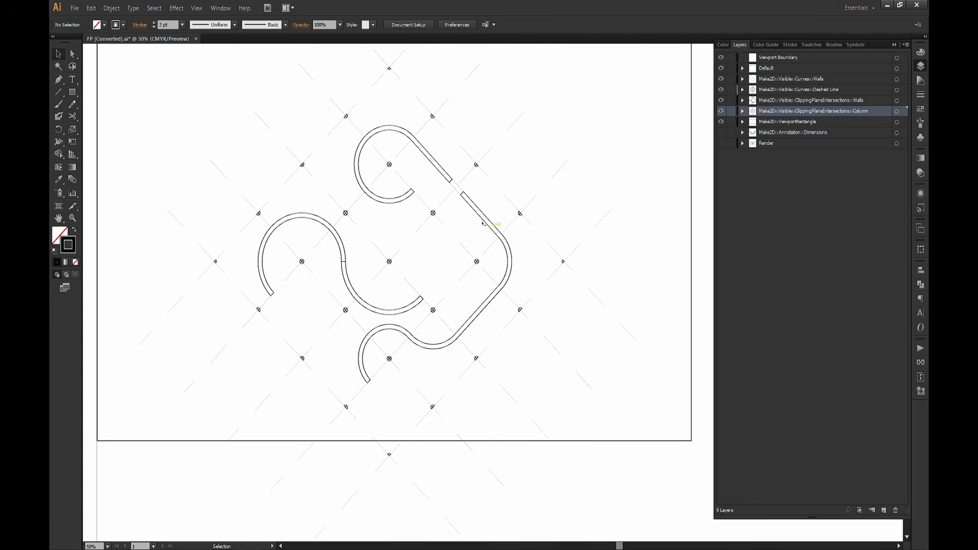
Give all grid lines on the Make2D::Visible::Curves::Dashed Line layer a 6 pt dash and clear the gap value.
{"action": "left_click", "coordinate": [455, 205]}
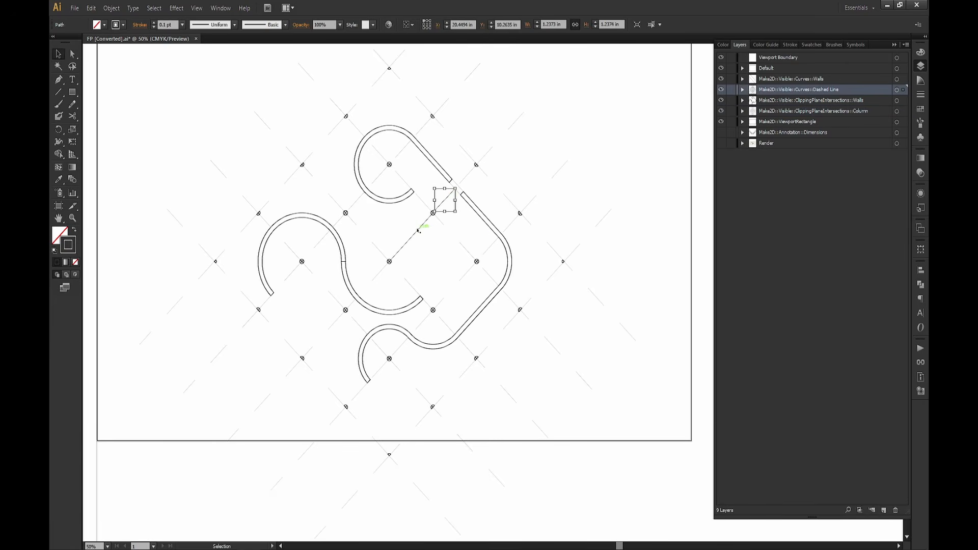
{"action": "left_click", "coordinate": [418, 230]}
{"action": "left_click", "coordinate": [464, 248]}
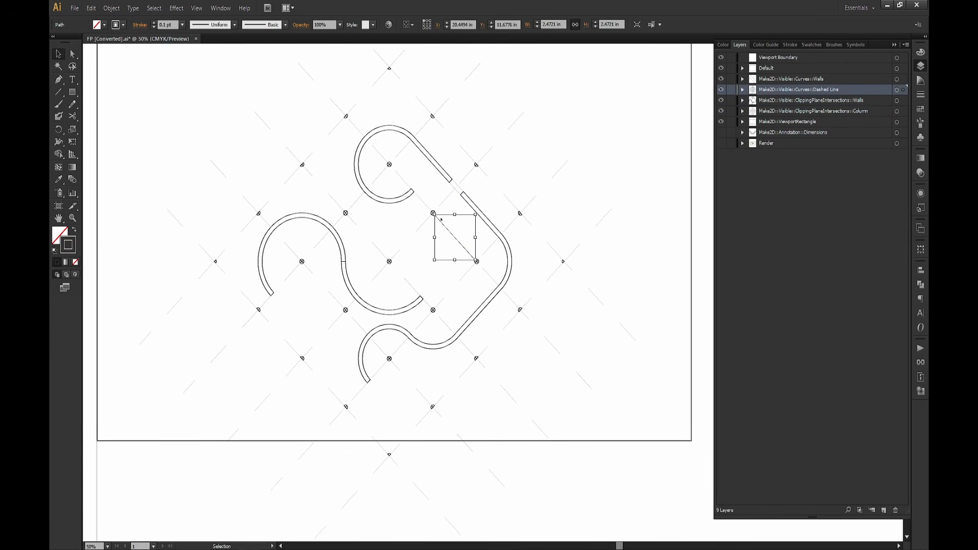
{"action": "left_click", "coordinate": [896, 90]}
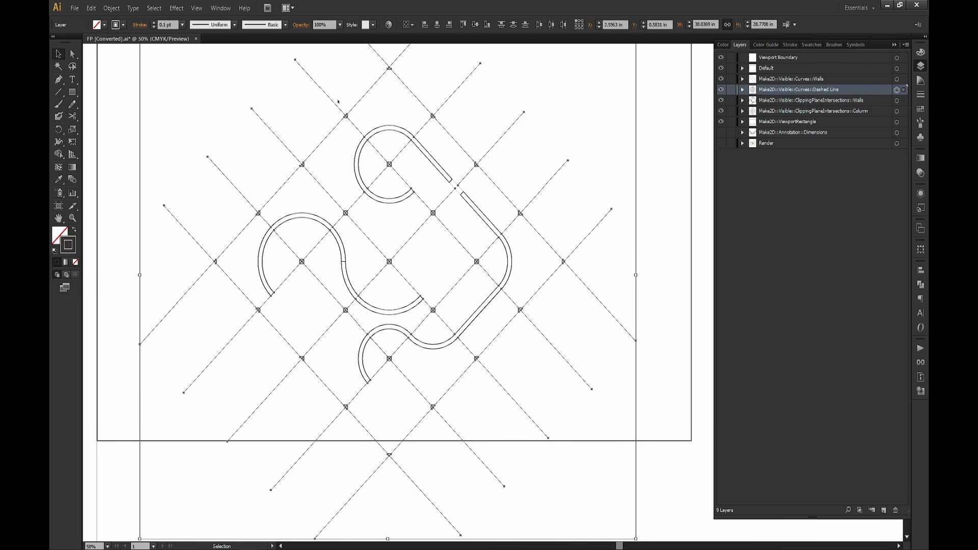
{"action": "left_click", "coordinate": [922, 95]}
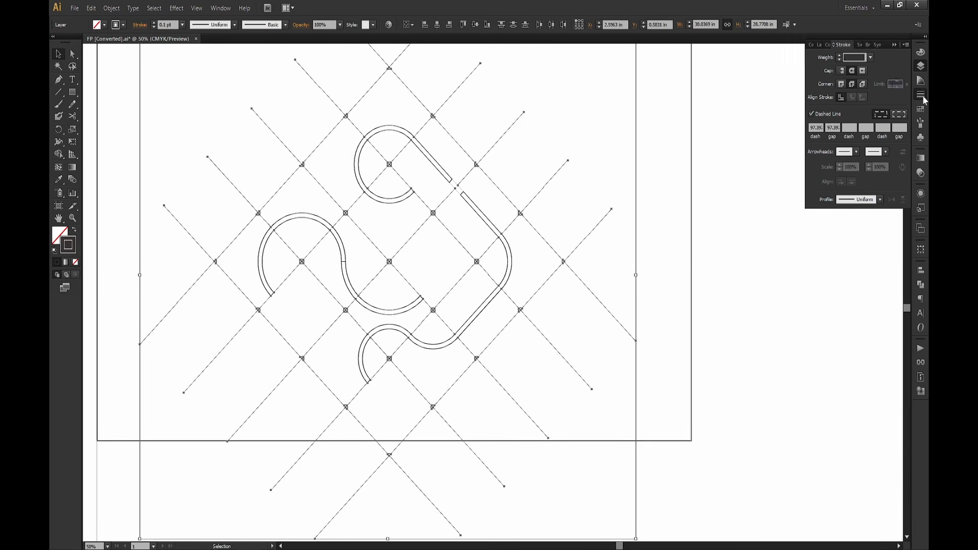
{"action": "left_click", "coordinate": [830, 125]}
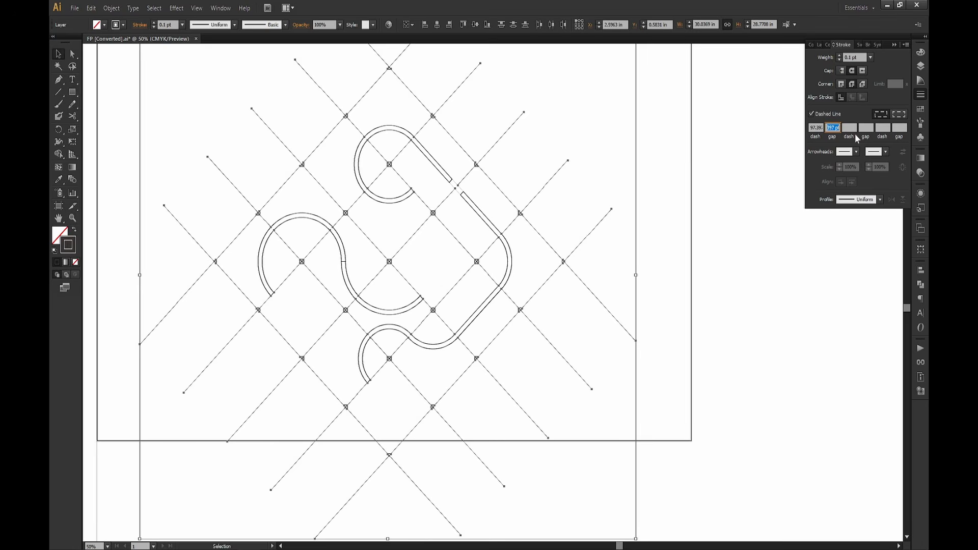
{"action": "left_click", "coordinate": [817, 127]}
{"action": "type", "text": "6"}
{"action": "left_click", "coordinate": [567, 108]}
{"action": "scroll", "coordinate": [440, 252], "scroll_direction": "up", "scroll_amount": 4, "text": "alt"}
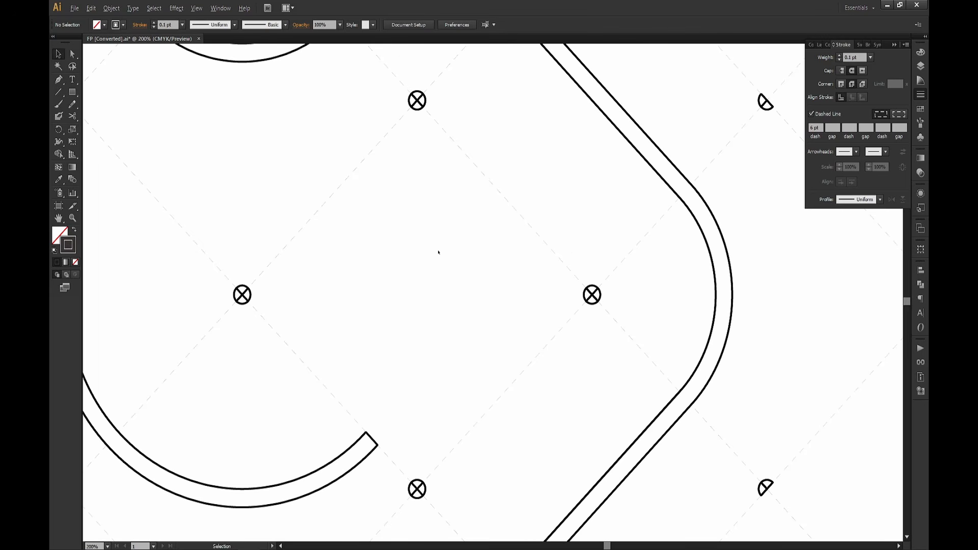
Select all grid lines on the Dashed Line layer and open their stroke colour's CMYK values for editing.
{"action": "left_click", "coordinate": [328, 200]}
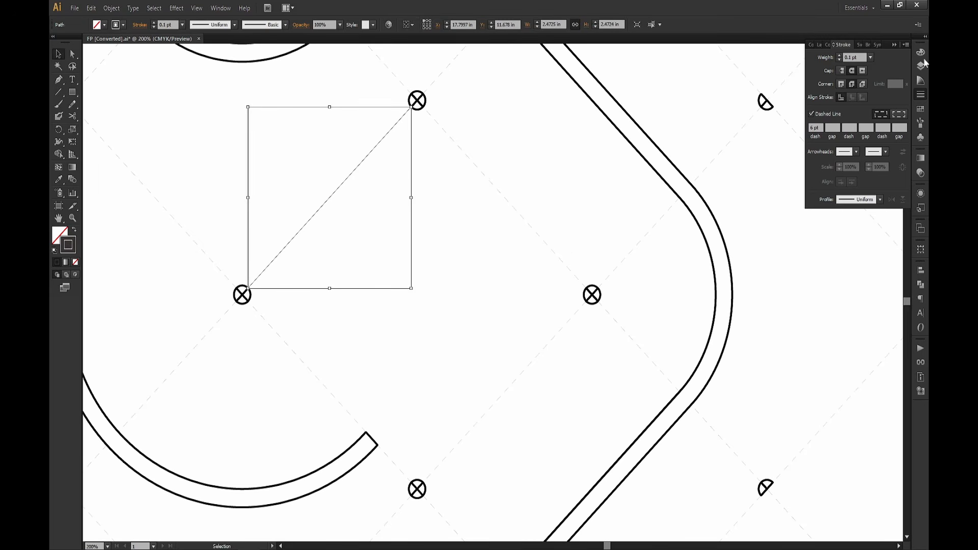
{"action": "left_click", "coordinate": [921, 66]}
{"action": "left_click", "coordinate": [897, 90]}
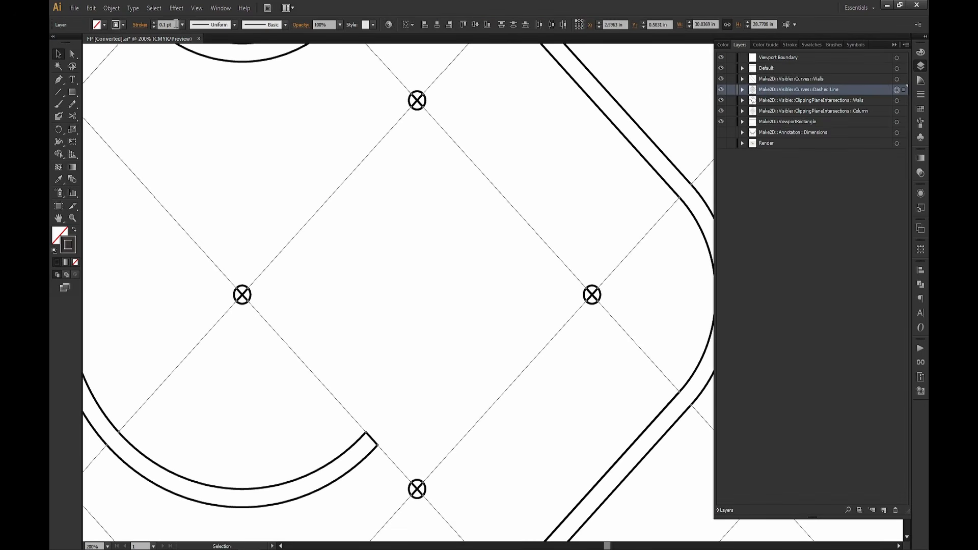
{"action": "left_click", "coordinate": [123, 25], "text": "shift"}
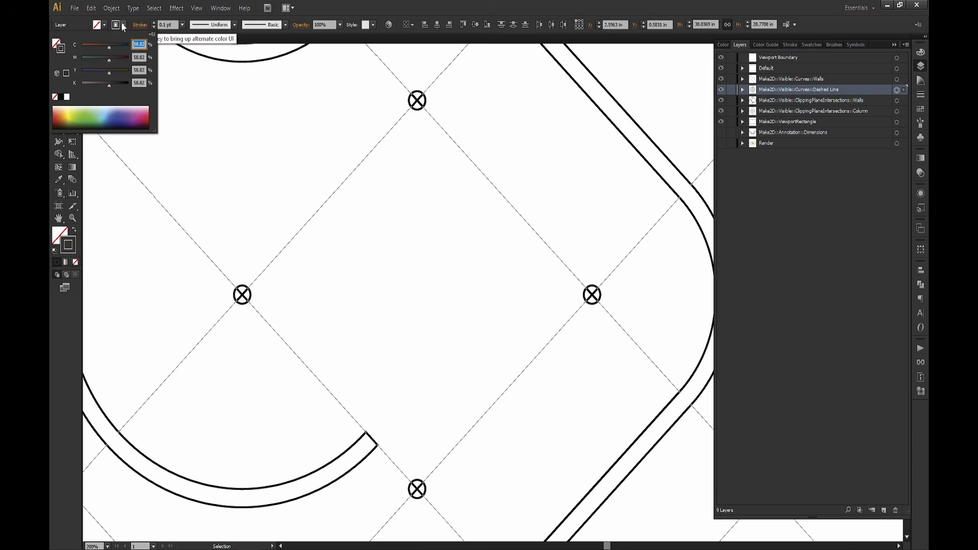
Set the stroke weight of the Make2D::Visible::Curves::Dashed Line layer to 0.25 pt.
{"action": "left_click", "coordinate": [169, 25]}
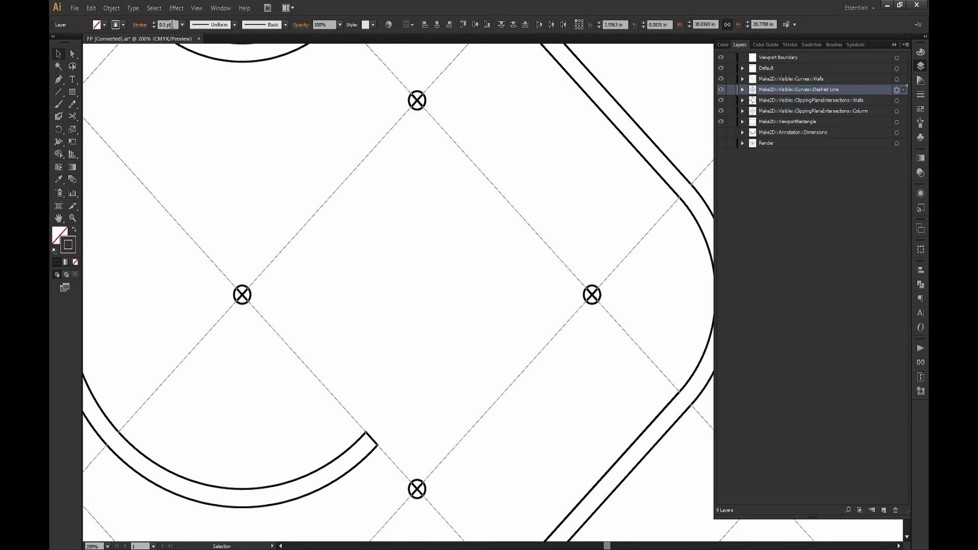
{"action": "double_click", "coordinate": [172, 25]}
{"action": "left_click_drag", "start_coordinate": [173, 25], "coordinate": [149, 22]}
{"action": "type", "text": "0.25"}
{"action": "key", "text": "Return"}
Recolour the Dashed Line layer's stroke to a neutral grey made only of black ink, with C, M and Y at 0, and deselect it.
{"action": "left_click", "coordinate": [124, 24], "text": "shift"}
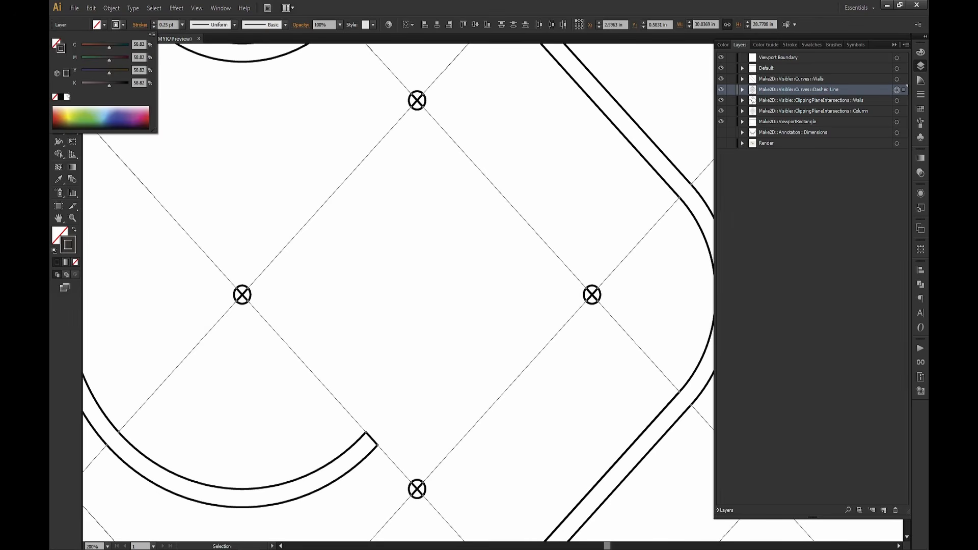
{"action": "left_click", "coordinate": [61, 97]}
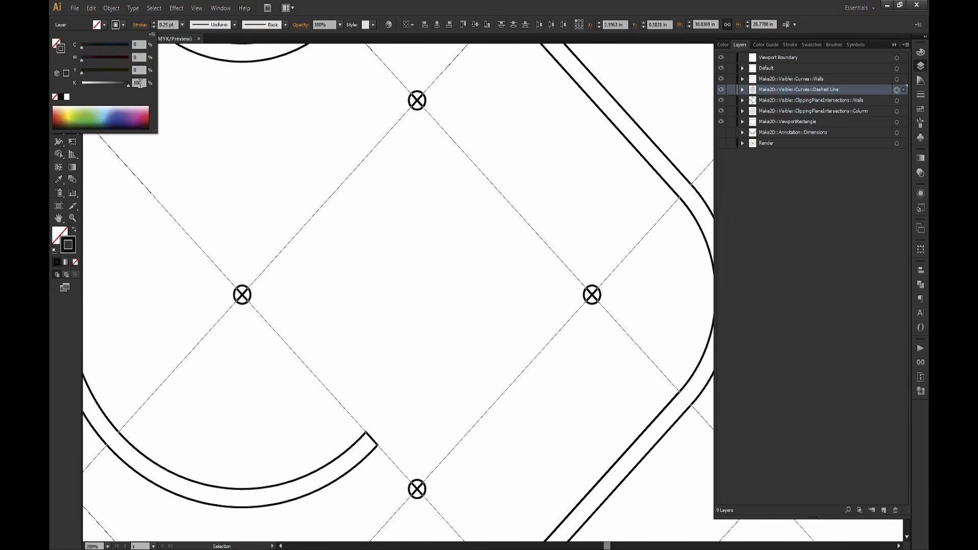
{"action": "left_click_drag", "start_coordinate": [139, 83], "coordinate": [132, 85]}
{"action": "key", "text": "Return"}
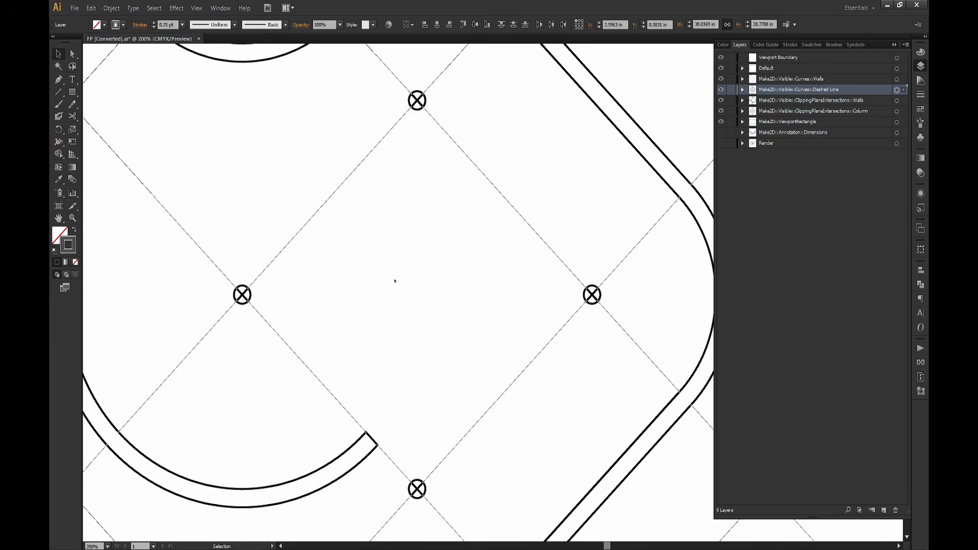
{"action": "left_click", "coordinate": [395, 280]}
Examine the dashed grid lines against the walls and columns at several zoom levels.
{"action": "scroll", "coordinate": [402, 279], "scroll_direction": "down", "scroll_amount": 5, "text": "alt"}
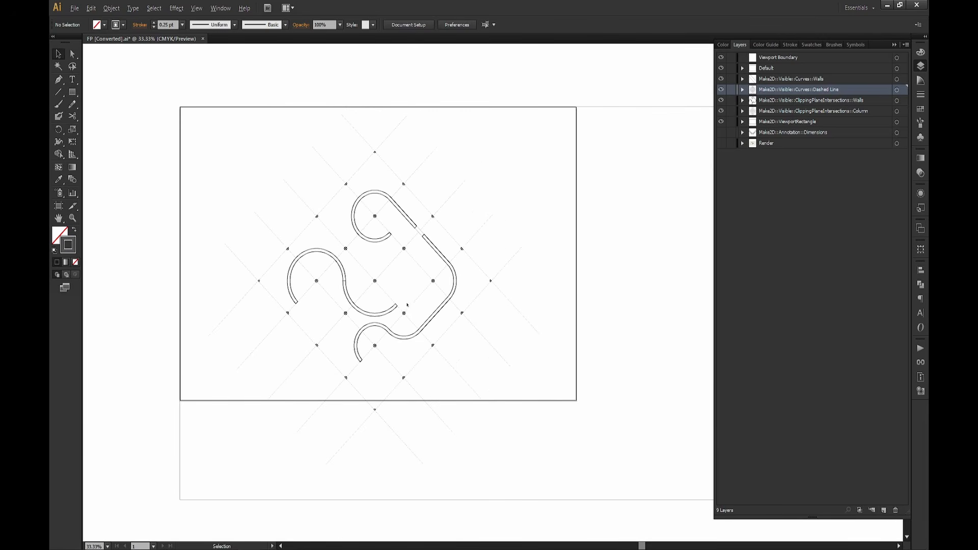
{"action": "scroll", "coordinate": [407, 305], "scroll_direction": "up", "scroll_amount": 5, "text": "alt"}
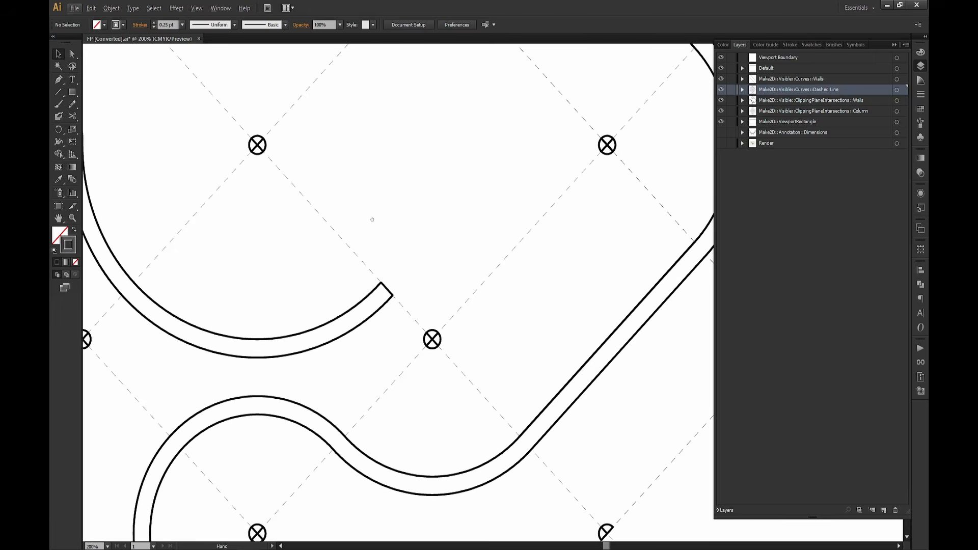
{"action": "left_click_drag", "start_coordinate": [372, 220], "coordinate": [474, 347]}
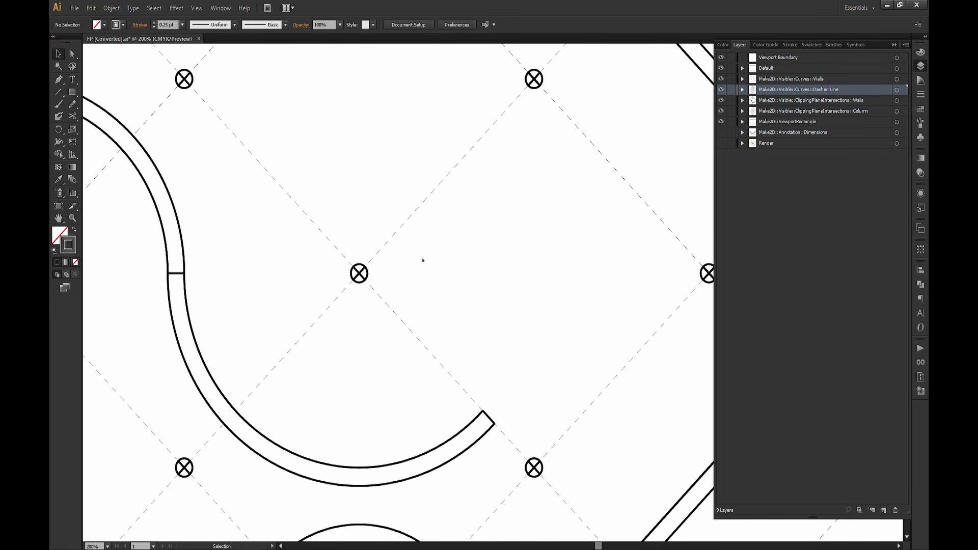
{"action": "scroll", "coordinate": [375, 344], "scroll_direction": "down", "scroll_amount": 1, "text": "alt"}
{"action": "left_click_drag", "start_coordinate": [377, 345], "coordinate": [524, 359]}
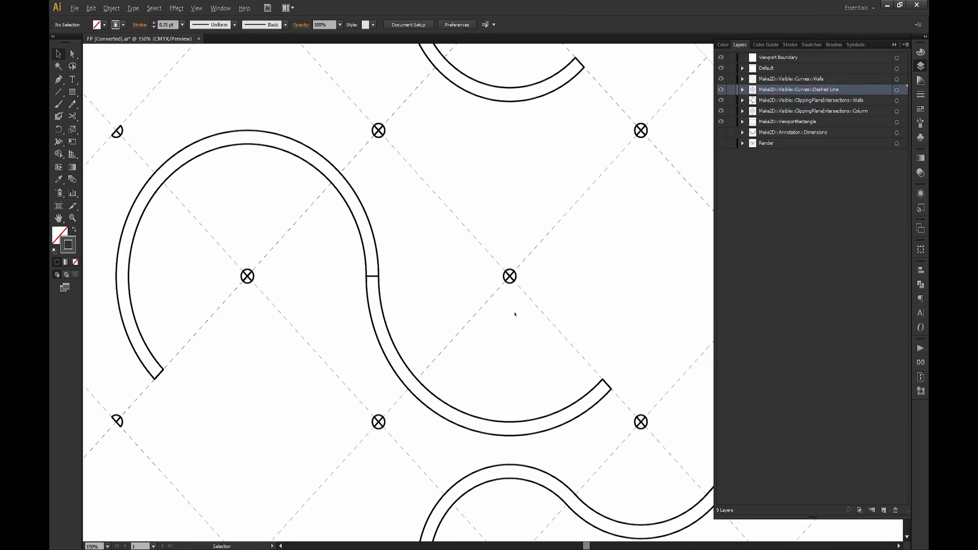
{"action": "scroll", "coordinate": [515, 313], "scroll_direction": "down", "scroll_amount": 1, "text": "alt"}
{"action": "scroll", "coordinate": [515, 314], "scroll_direction": "up", "scroll_amount": 1, "text": "alt"}
{"action": "left_click_drag", "start_coordinate": [583, 321], "coordinate": [564, 342]}
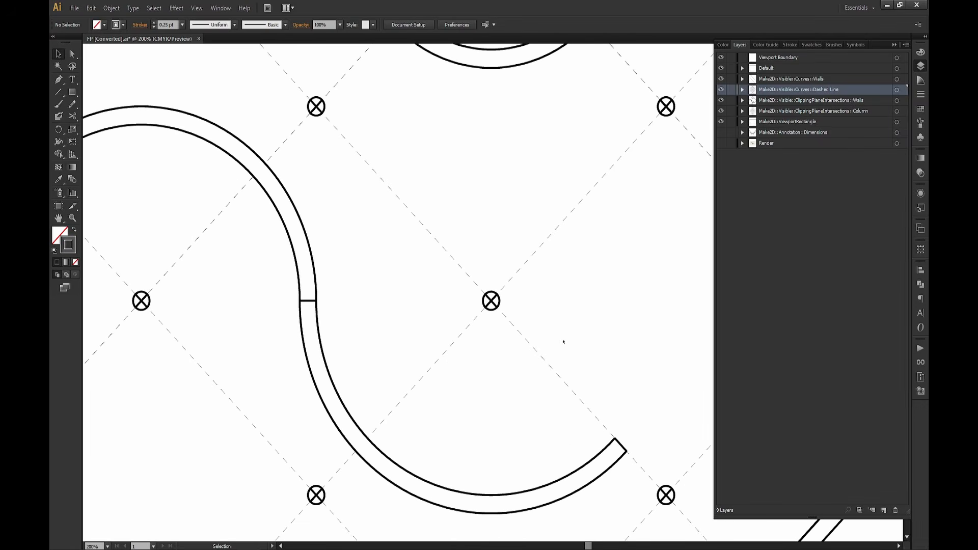
{"action": "left_click", "coordinate": [527, 339]}
{"action": "left_click", "coordinate": [577, 281]}
Delete the short line crossing the S-shaped wall where its two curved segments meet.
{"action": "left_click_drag", "start_coordinate": [376, 201], "coordinate": [491, 277]}
{"action": "key", "text": "a"}
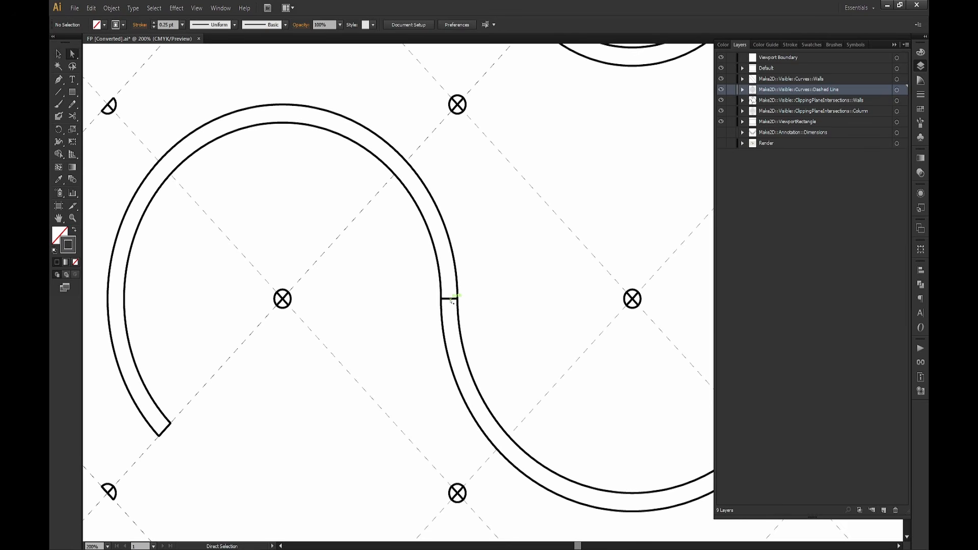
{"action": "left_click", "coordinate": [447, 298]}
{"action": "key", "text": "Delete"}
Examine the remaining walls of the floor plan for stray lines crossing them.
{"action": "left_click_drag", "start_coordinate": [570, 204], "coordinate": [525, 165]}
{"action": "left_click_drag", "start_coordinate": [337, 422], "coordinate": [472, 269]}
{"action": "left_click_drag", "start_coordinate": [541, 260], "coordinate": [458, 286]}
{"action": "left_click_drag", "start_coordinate": [498, 446], "coordinate": [493, 338]}
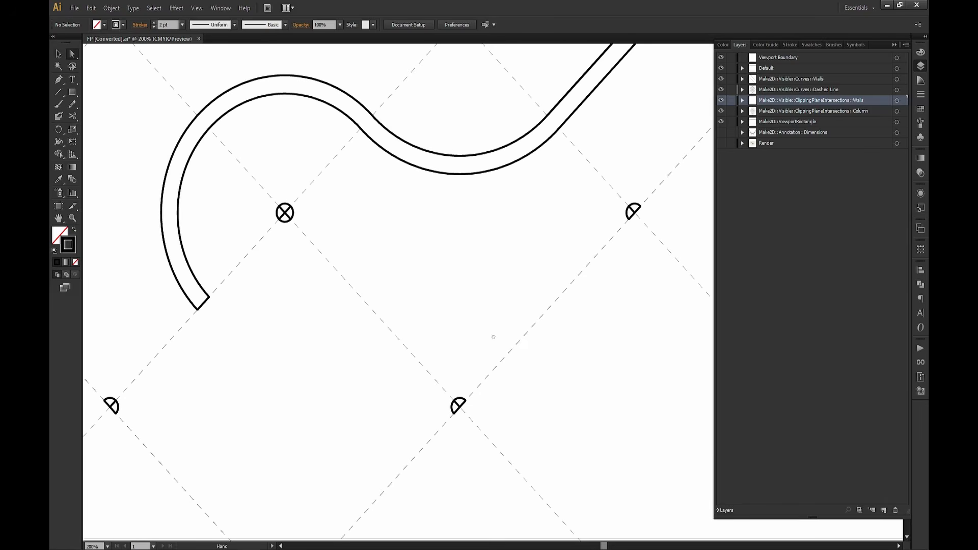
{"action": "left_click_drag", "start_coordinate": [515, 225], "coordinate": [428, 400]}
{"action": "left_click_drag", "start_coordinate": [450, 200], "coordinate": [459, 370]}
{"action": "left_click_drag", "start_coordinate": [423, 192], "coordinate": [382, 382]}
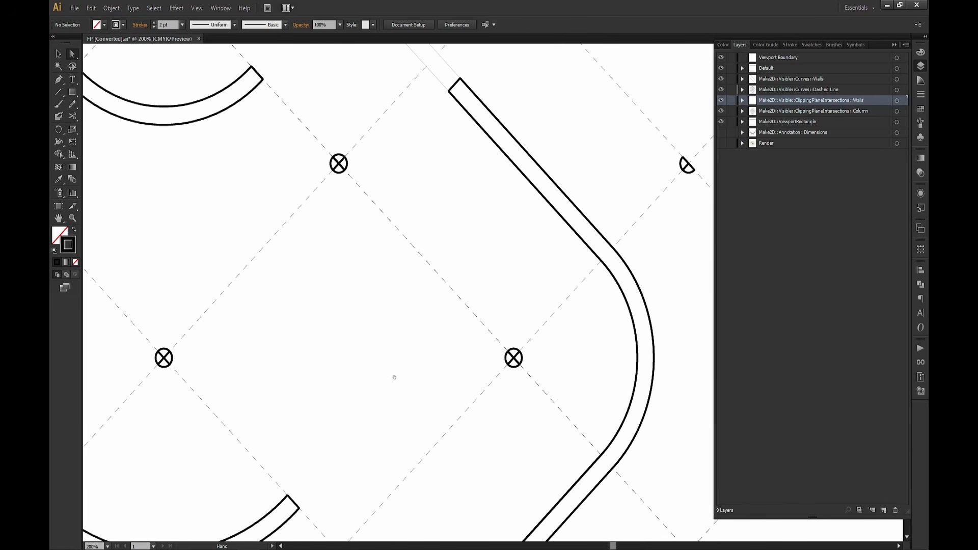
{"action": "scroll", "coordinate": [530, 365], "scroll_direction": "down", "scroll_amount": 3, "text": "alt"}
{"action": "scroll", "coordinate": [530, 365], "scroll_direction": "down", "scroll_amount": 4}
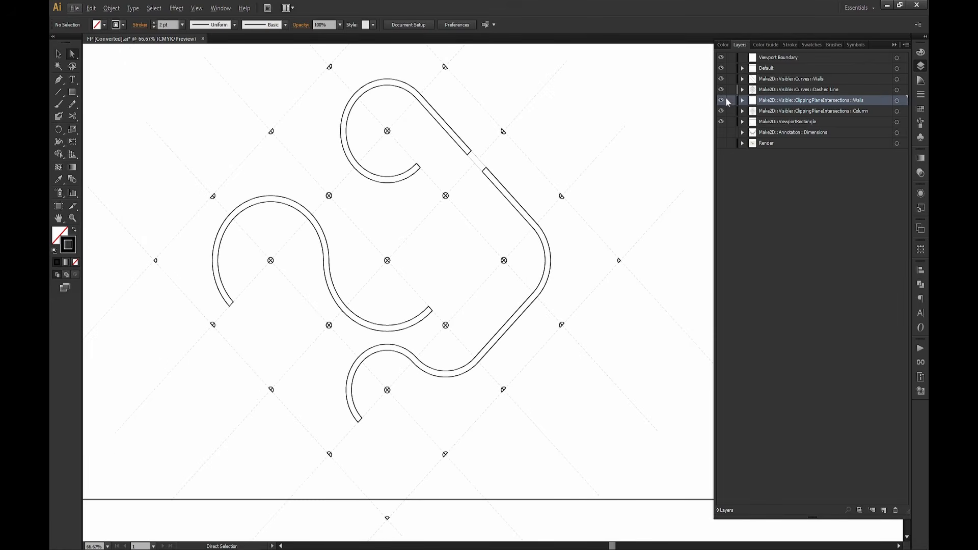
Hide every layer except Make2D::Visible::ClippingPlaneIntersections::Column and make that layer active.
{"action": "left_click_drag", "start_coordinate": [722, 90], "coordinate": [721, 57]}
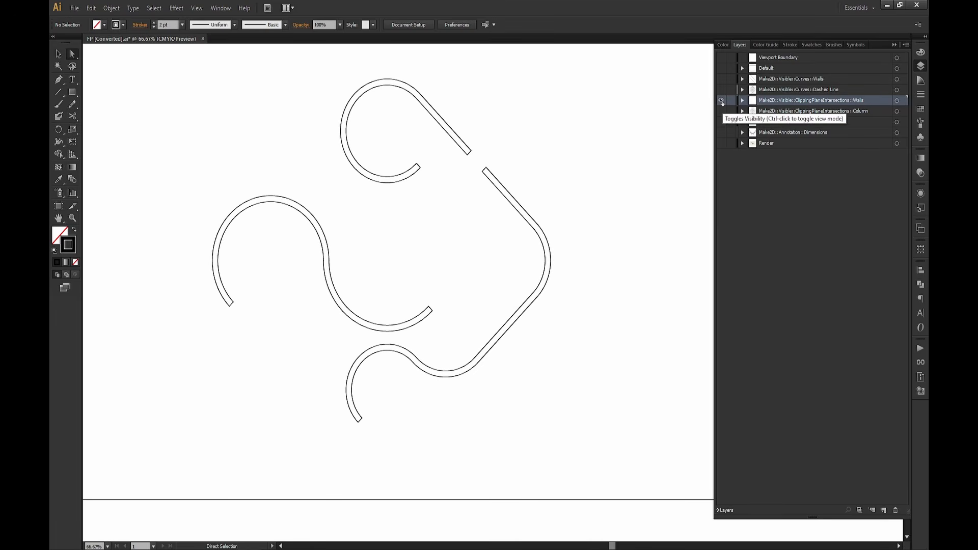
{"action": "left_click", "coordinate": [722, 102]}
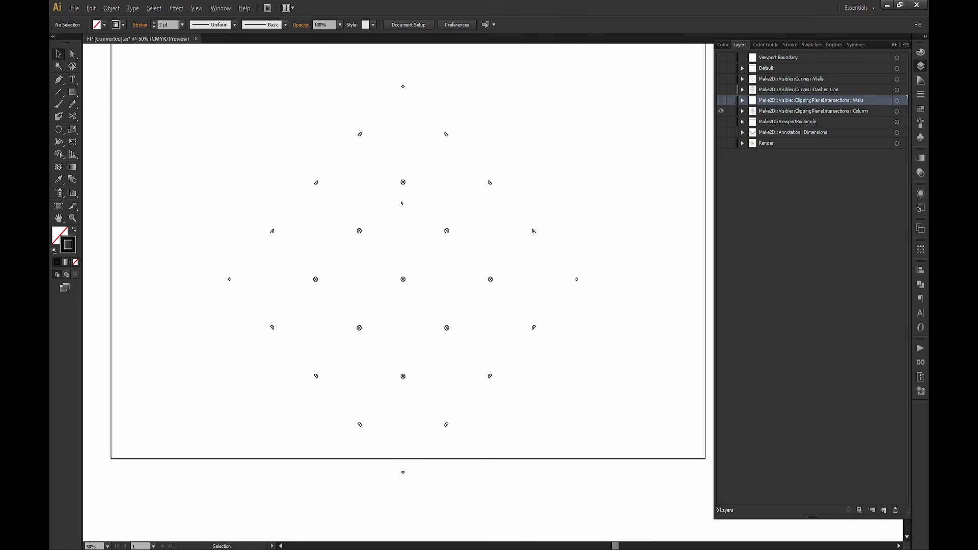
{"action": "scroll", "coordinate": [402, 202], "scroll_direction": "up", "scroll_amount": 3, "text": "alt"}
{"action": "scroll", "coordinate": [420, 328], "scroll_direction": "down", "scroll_amount": 4, "text": "alt"}
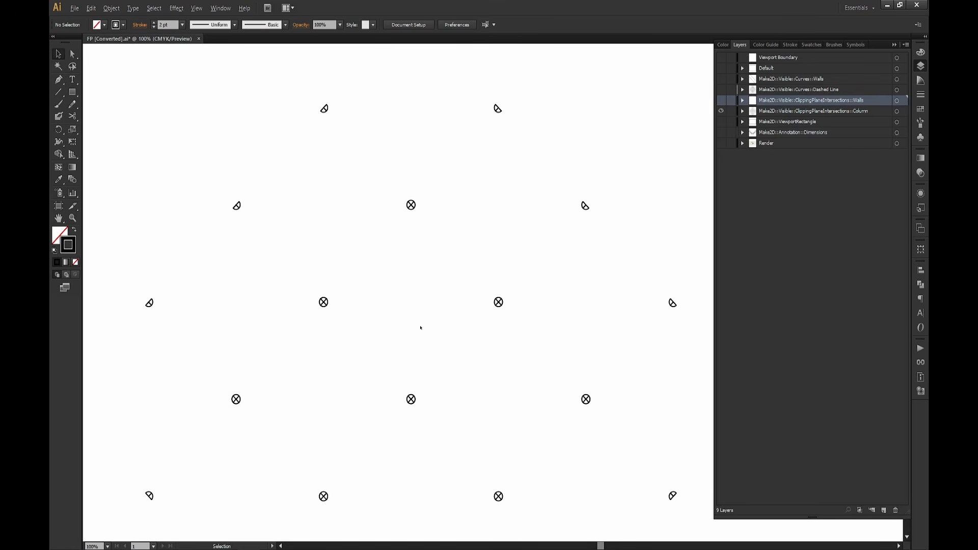
{"action": "left_click_drag", "start_coordinate": [466, 345], "coordinate": [436, 284]}
{"action": "scroll", "coordinate": [426, 281], "scroll_direction": "up", "scroll_amount": 1, "text": "alt"}
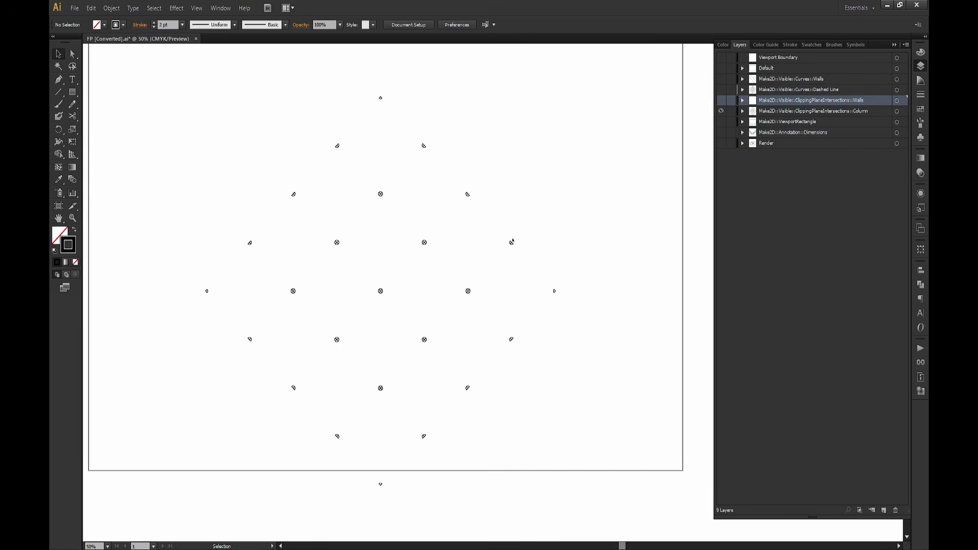
{"action": "left_click", "coordinate": [823, 112]}
{"action": "left_click_drag", "start_coordinate": [407, 250], "coordinate": [404, 242]}
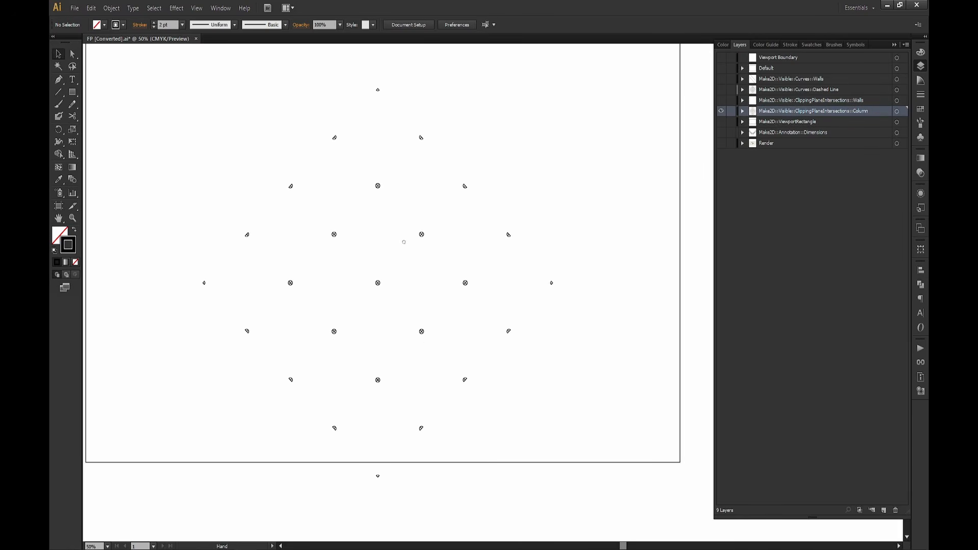
Draw a rectangle about 28.25 by 24.08 in enclosing all the columns on the Column layer.
{"action": "left_click", "coordinate": [72, 91]}
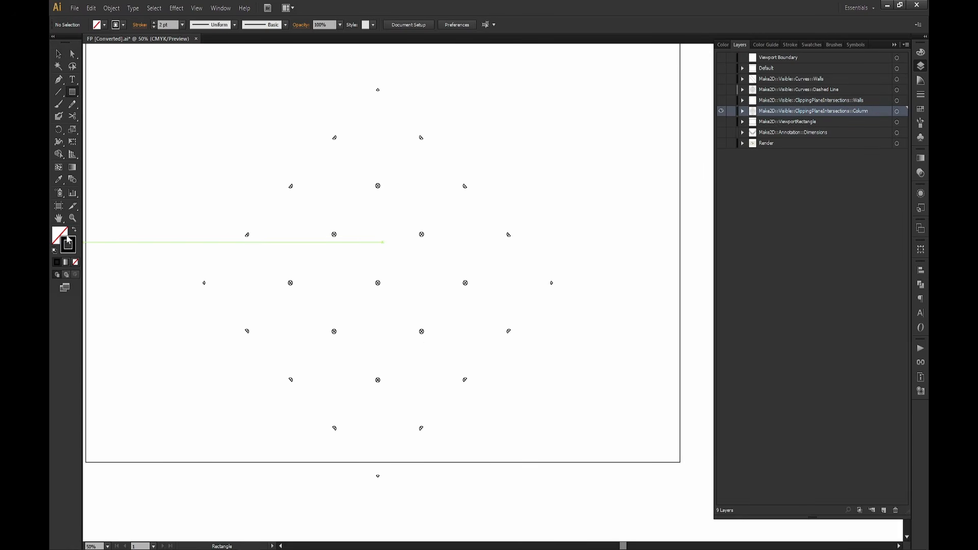
{"action": "mouse_move", "coordinate": [646, 61]}
{"action": "left_mouse_down"}
{"action": "mouse_move", "coordinate": [481, 266]}
{"action": "mouse_move", "coordinate": [234, 500]}
{"action": "mouse_move", "coordinate": [179, 504]}
{"action": "left_mouse_up"}
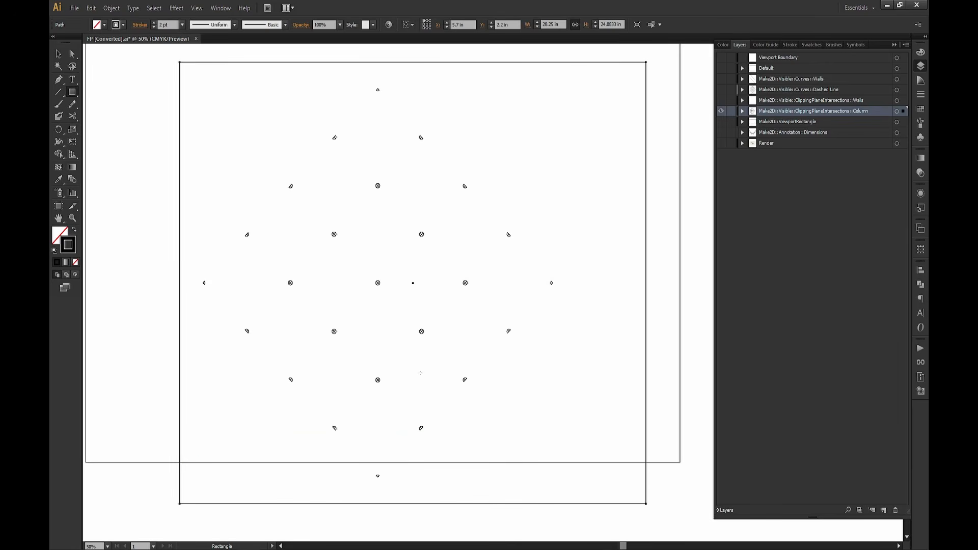
{"action": "key", "text": "v"}
{"action": "left_click", "coordinate": [556, 217]}
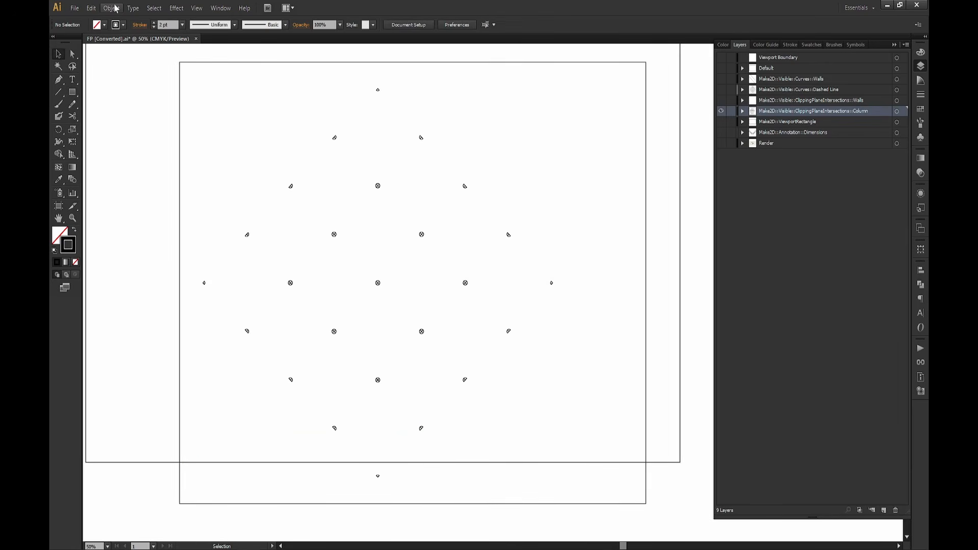
Turn the rectangle and columns into a Live Paint group and fill the area around the columns with black.
{"action": "left_click_drag", "start_coordinate": [652, 54], "coordinate": [143, 515]}
{"action": "key", "text": "k"}
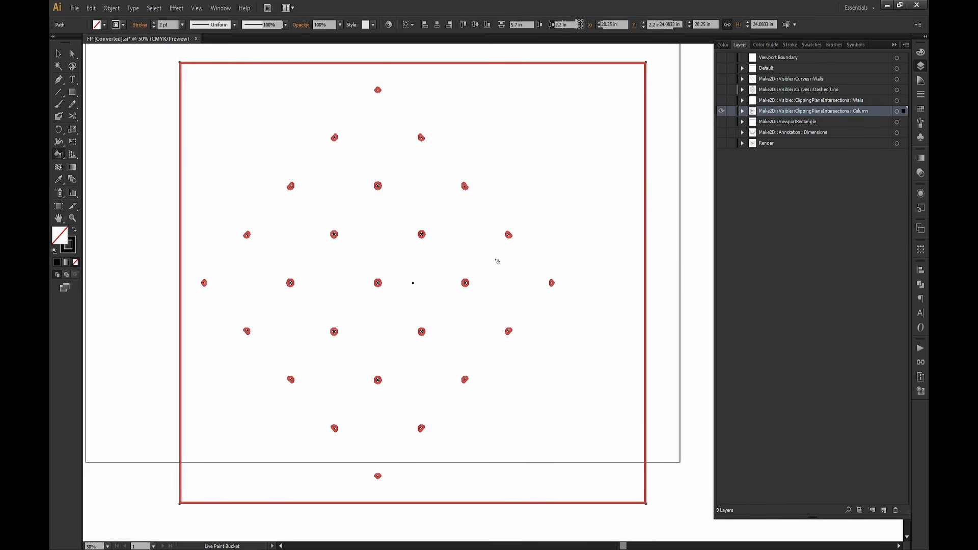
{"action": "left_click", "coordinate": [497, 260]}
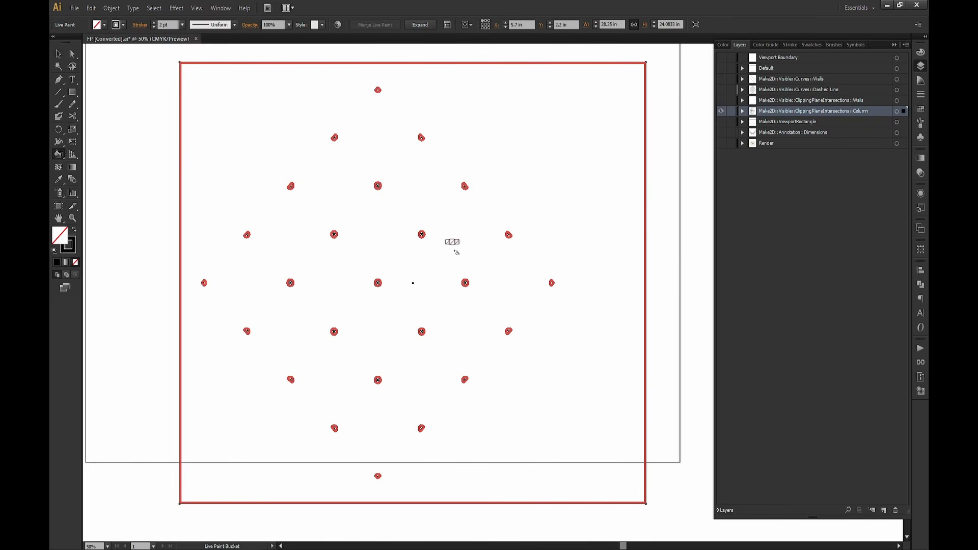
{"action": "left_click", "coordinate": [74, 229]}
{"action": "left_click", "coordinate": [469, 225]}
{"action": "key", "text": "v"}
{"action": "left_click", "coordinate": [666, 227]}
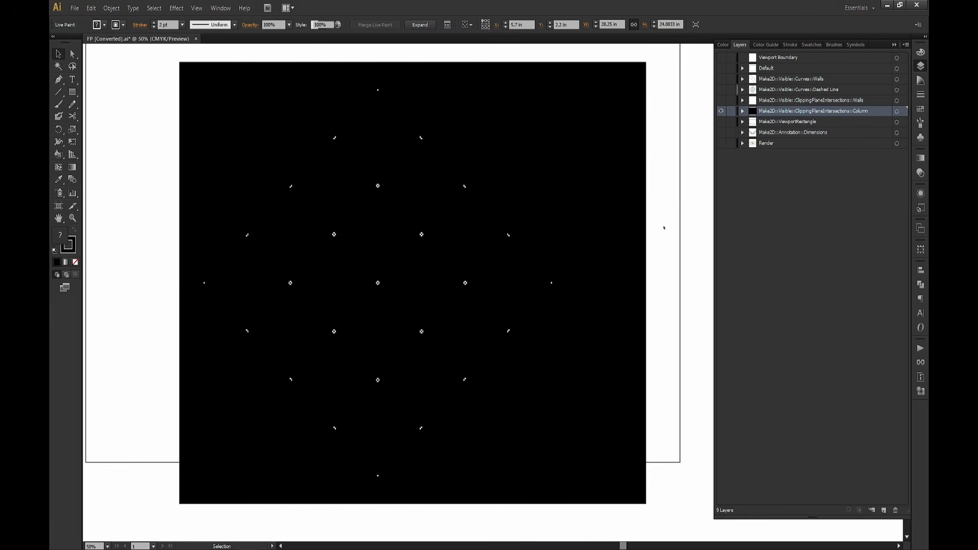
Expand the Live Paint group and ungroup the result.
{"action": "left_click", "coordinate": [481, 269]}
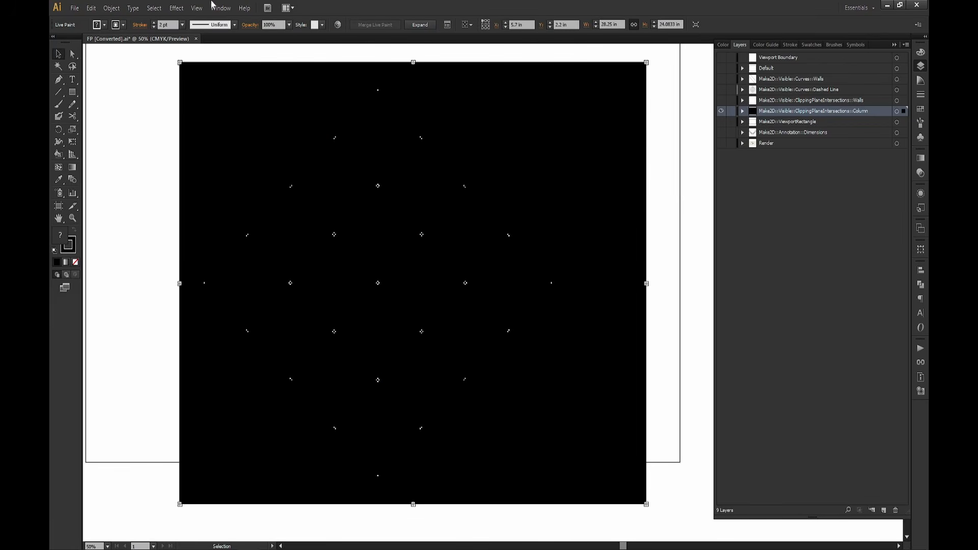
{"action": "left_click", "coordinate": [111, 8]}
{"action": "mouse_move", "coordinate": [162, 270]}
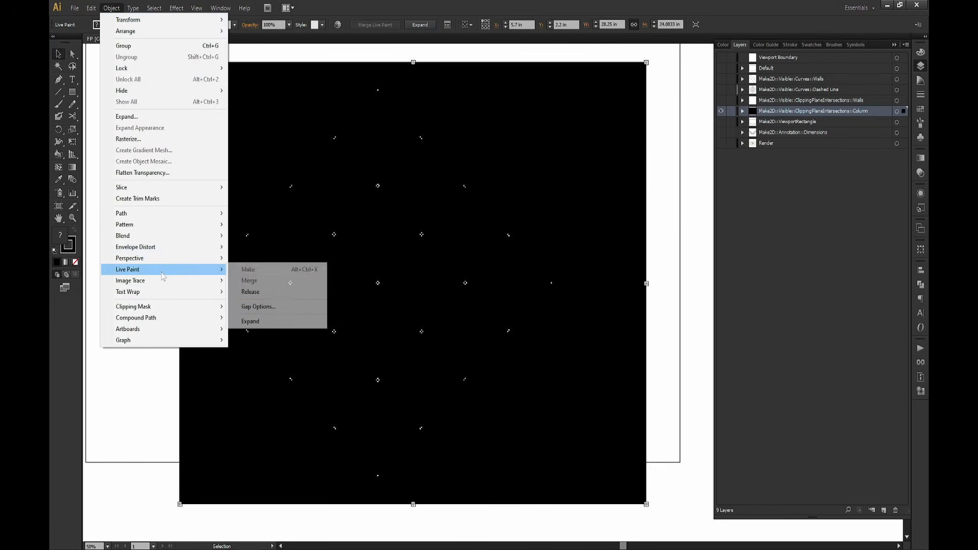
{"action": "left_click", "coordinate": [312, 321]}
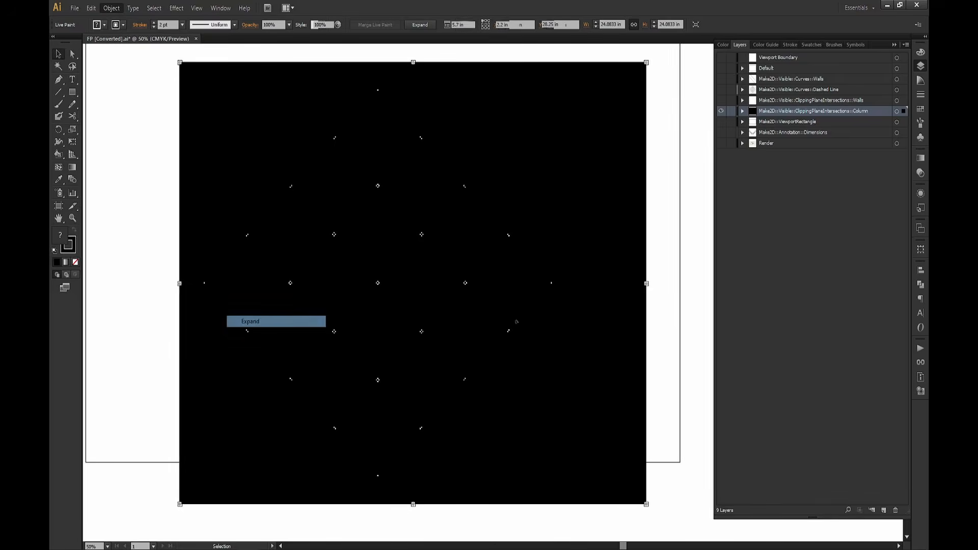
{"action": "right_click", "coordinate": [604, 306]}
{"action": "left_click", "coordinate": [637, 365]}
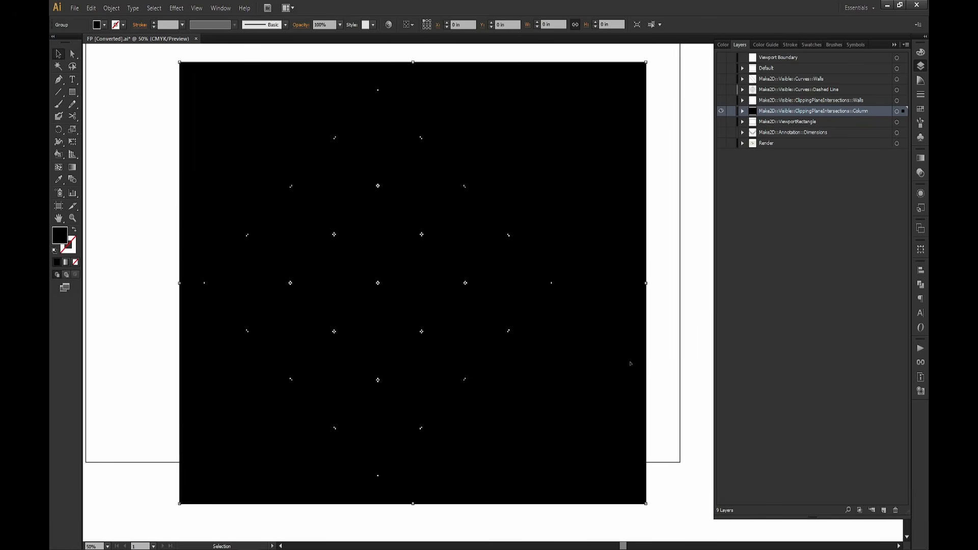
Swap fill and stroke on the black filled shape so that it has only a black outline.
{"action": "left_click", "coordinate": [666, 380]}
{"action": "left_click", "coordinate": [620, 348]}
{"action": "left_click", "coordinate": [74, 230]}
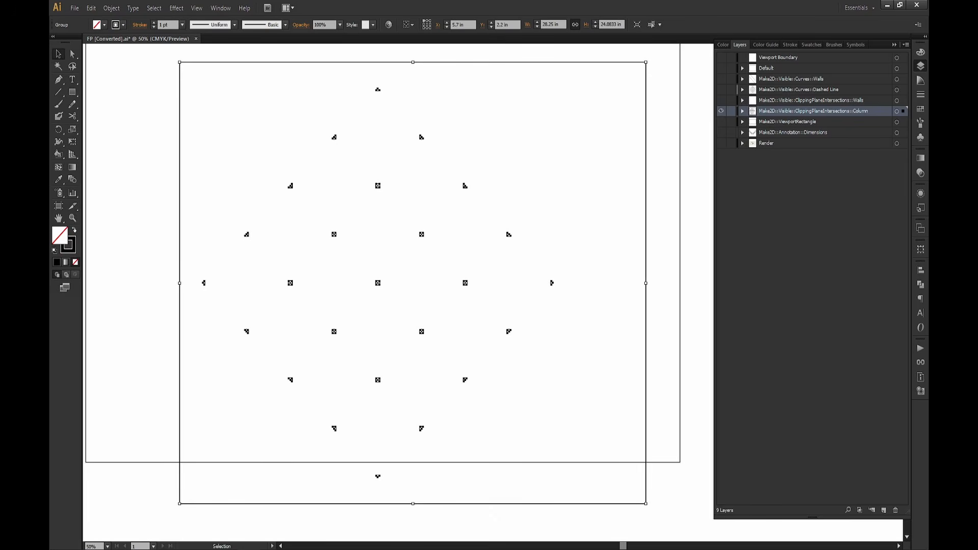
{"action": "left_click", "coordinate": [145, 322]}
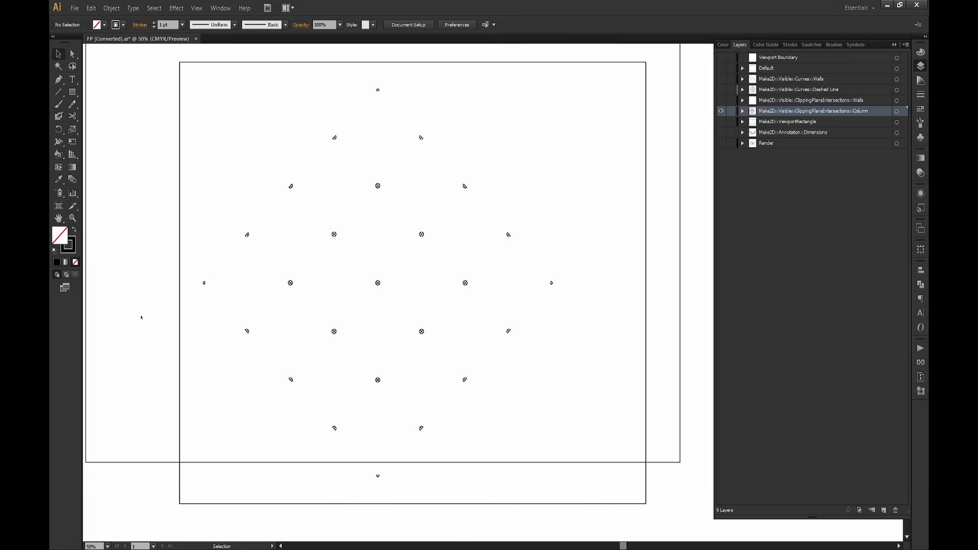
Move the group with the original 2 pt column lines sideways, clear of the newly outlined shape.
{"action": "scroll", "coordinate": [502, 327], "scroll_direction": "down", "scroll_amount": 1, "text": "alt"}
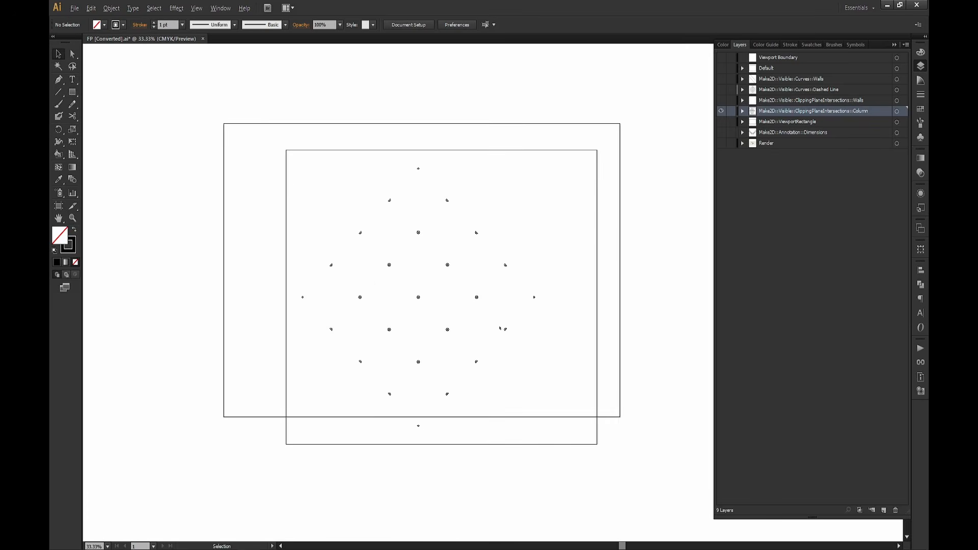
{"action": "left_click_drag", "start_coordinate": [598, 353], "coordinate": [372, 325]}
{"action": "left_click_drag", "start_coordinate": [373, 290], "coordinate": [691, 289]}
{"action": "left_click", "coordinate": [446, 453]}
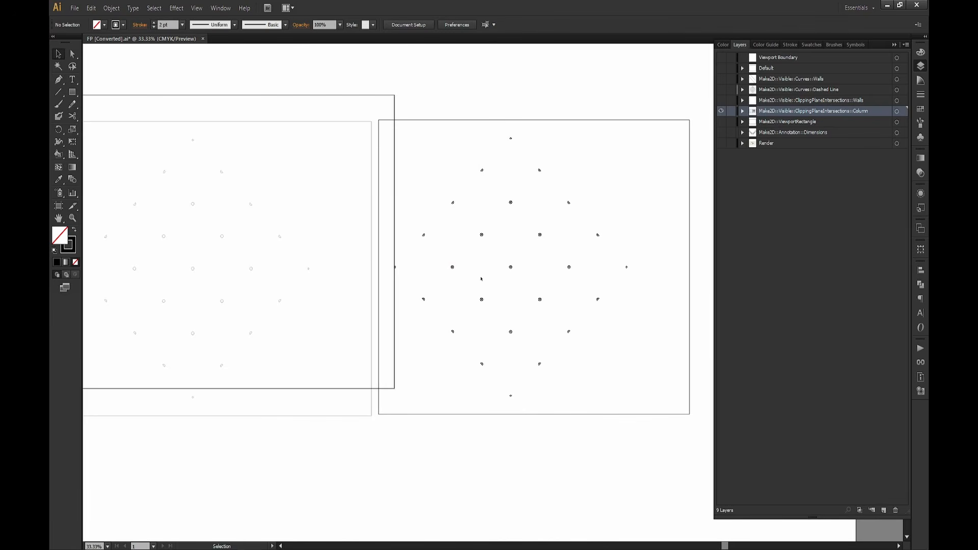
Inspect the clean column outlines left in their original place and select their group.
{"action": "scroll", "coordinate": [482, 278], "scroll_direction": "up", "scroll_amount": 3}
{"action": "left_click_drag", "start_coordinate": [369, 326], "coordinate": [459, 236]}
{"action": "scroll", "coordinate": [248, 290], "scroll_direction": "up", "scroll_amount": 3, "text": "alt"}
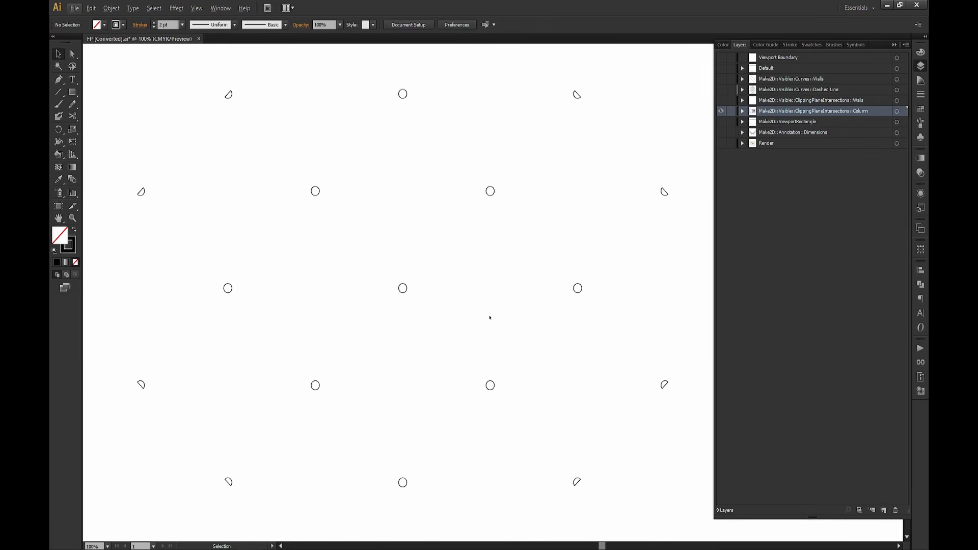
{"action": "left_click", "coordinate": [404, 286]}
{"action": "scroll", "coordinate": [424, 209], "scroll_direction": "down", "scroll_amount": 4, "text": "alt"}
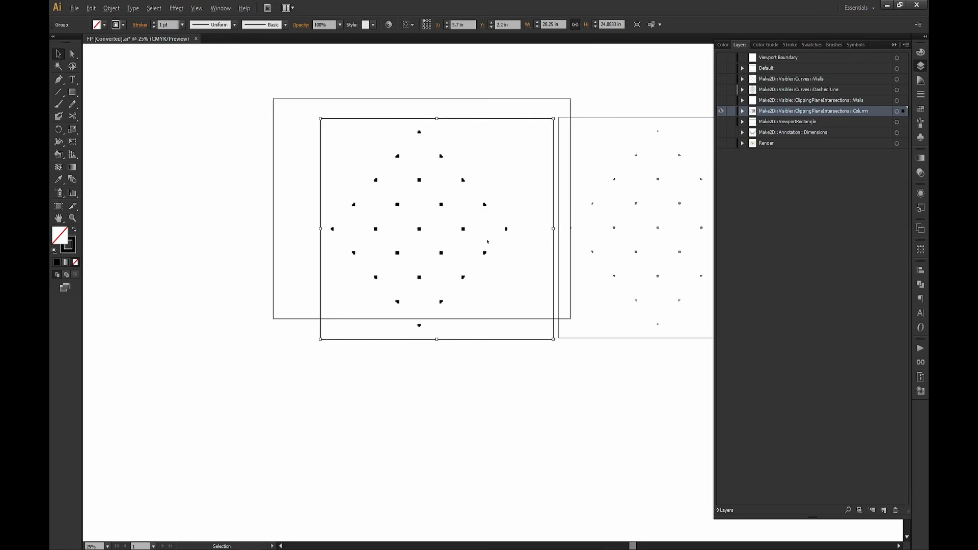
{"action": "scroll", "coordinate": [458, 286], "scroll_direction": "up", "scroll_amount": 4, "text": "alt"}
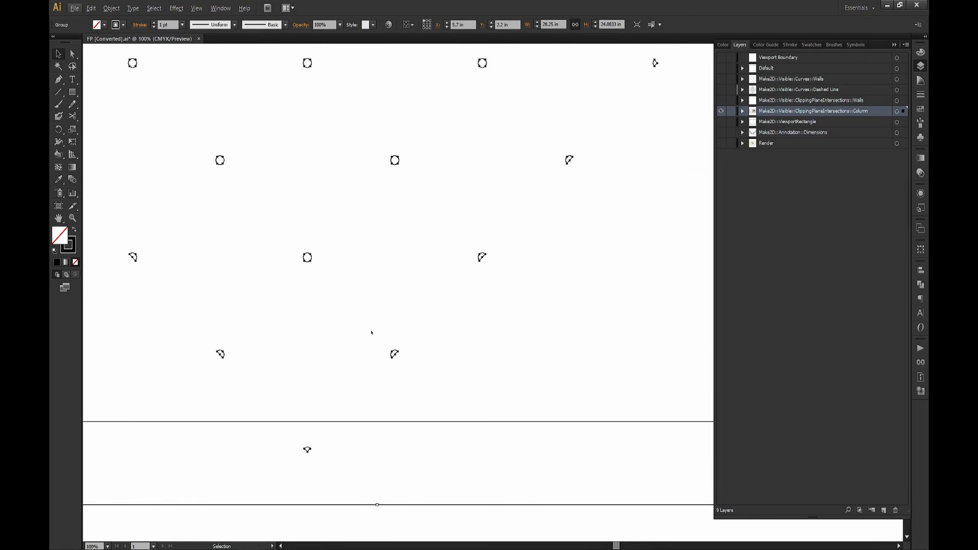
Delete the original 2 pt column lines that were moved aside from the clean outlines.
{"action": "scroll", "coordinate": [372, 332], "scroll_direction": "down", "scroll_amount": 4, "text": "alt"}
{"action": "left_click", "coordinate": [652, 387]}
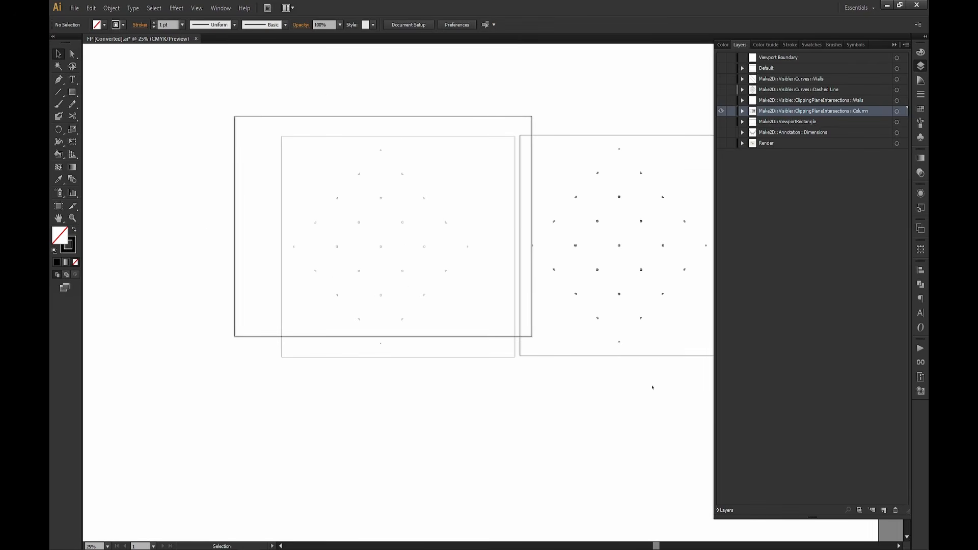
{"action": "left_click_drag", "start_coordinate": [652, 387], "coordinate": [610, 317]}
{"action": "key", "text": "Delete"}
{"action": "scroll", "coordinate": [370, 276], "scroll_direction": "up", "scroll_amount": 2, "text": "alt"}
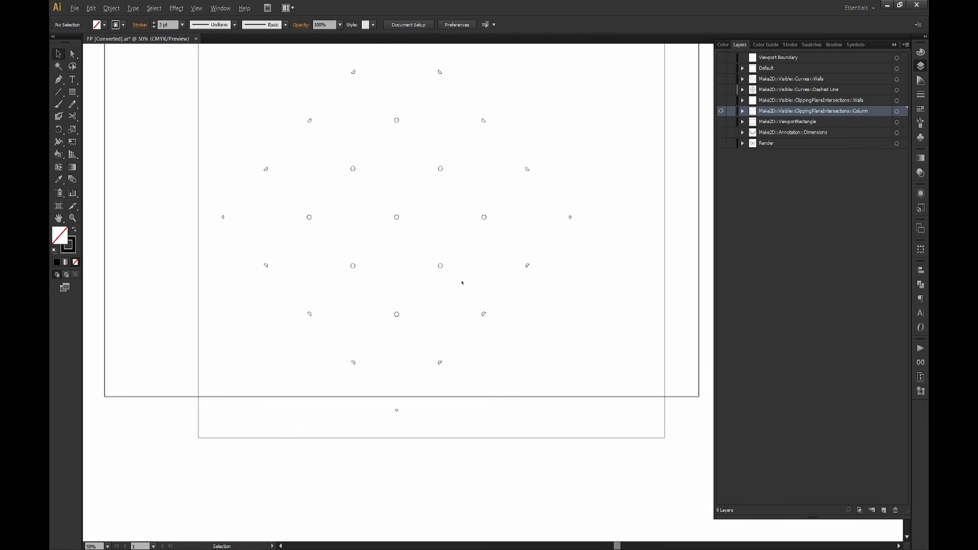
Ungroup the remaining group of clean column outlines.
{"action": "scroll", "coordinate": [462, 282], "scroll_direction": "up", "scroll_amount": 2, "text": "alt"}
{"action": "left_click", "coordinate": [423, 259]}
{"action": "scroll", "coordinate": [422, 258], "scroll_direction": "down", "scroll_amount": 3, "text": "alt"}
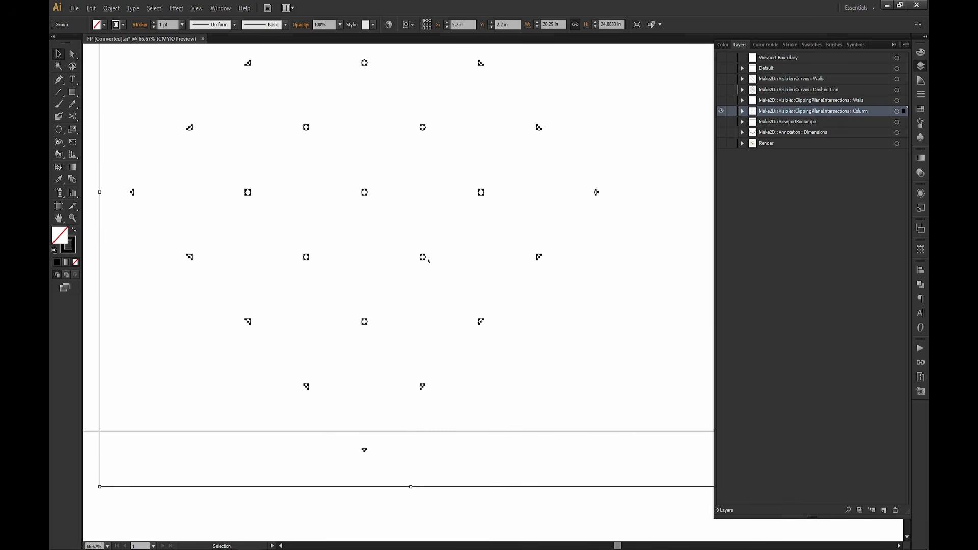
{"action": "scroll", "coordinate": [423, 286], "scroll_direction": "up", "scroll_amount": 2, "text": "alt"}
{"action": "key", "text": "ctrl"}
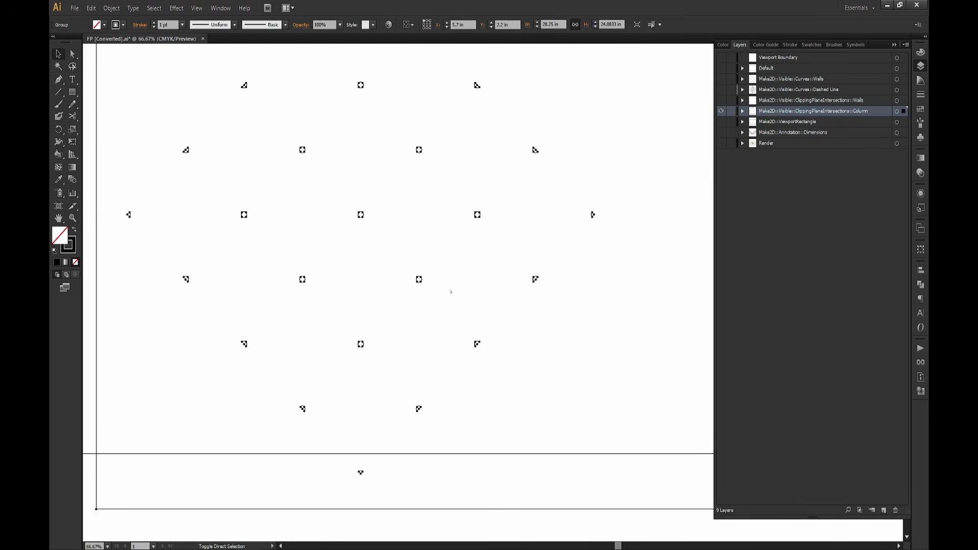
{"action": "left_click", "coordinate": [450, 288]}
{"action": "scroll", "coordinate": [452, 284], "scroll_direction": "down", "scroll_amount": 2, "text": "alt"}
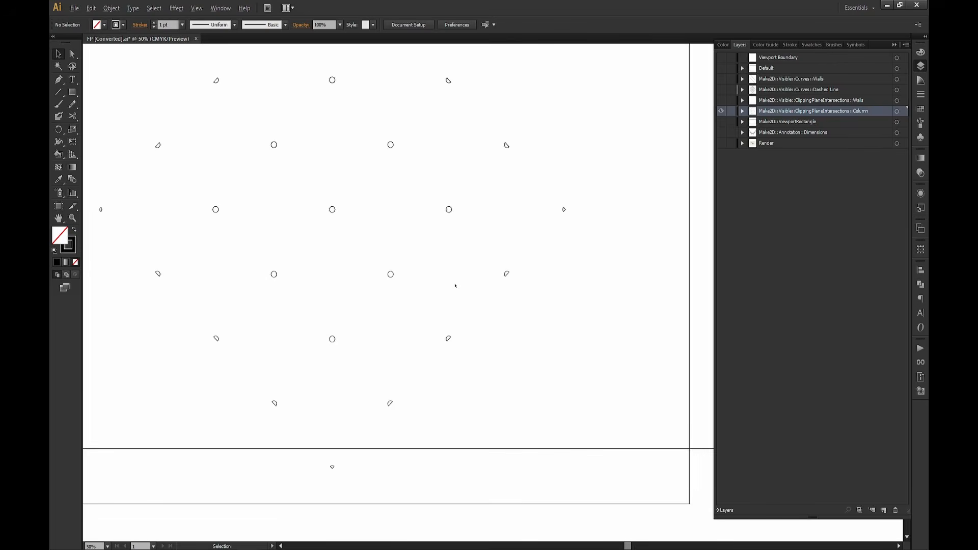
Try removing the compound path that holds the column outlines and their surrounding rectangle, and undo the removal.
{"action": "key", "text": "ctrl+a"}
{"action": "key", "text": "ctrl+3"}
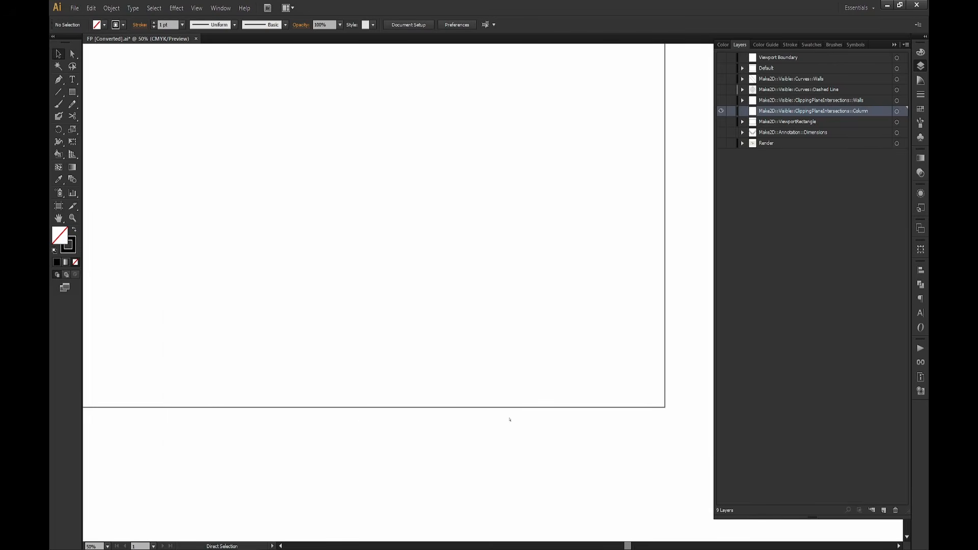
{"action": "key", "text": "ctrl+alt+3"}
Release the compound path of the column outlines and delete the rectangle that surrounds the columns.
{"action": "right_click", "coordinate": [454, 359]}
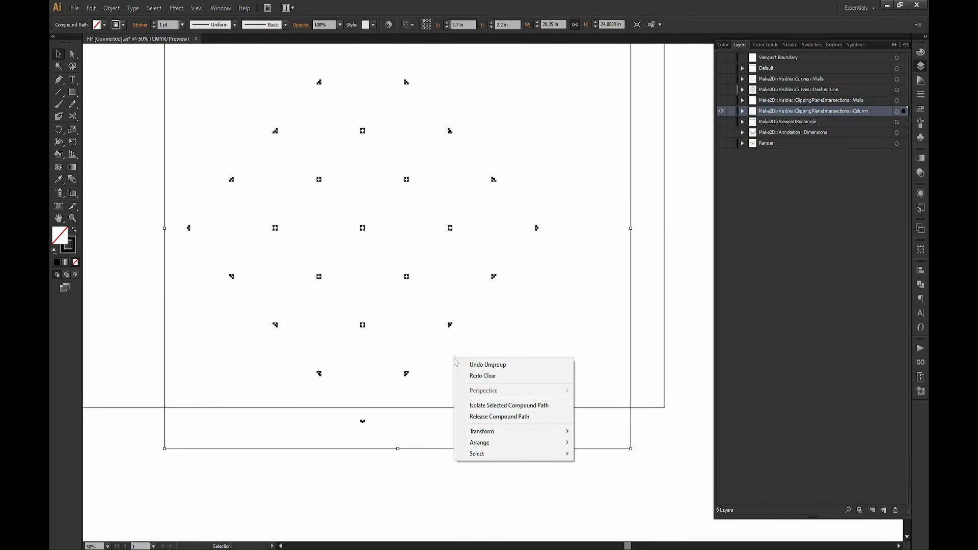
{"action": "left_click", "coordinate": [513, 417]}
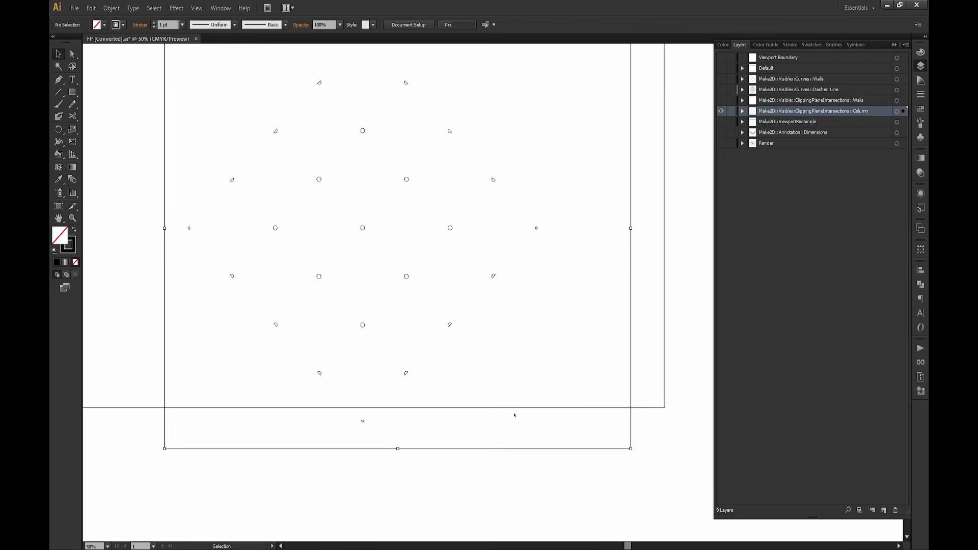
{"action": "left_click", "coordinate": [516, 419]}
{"action": "key", "text": "space"}
{"action": "left_click_drag", "start_coordinate": [504, 330], "coordinate": [528, 367]}
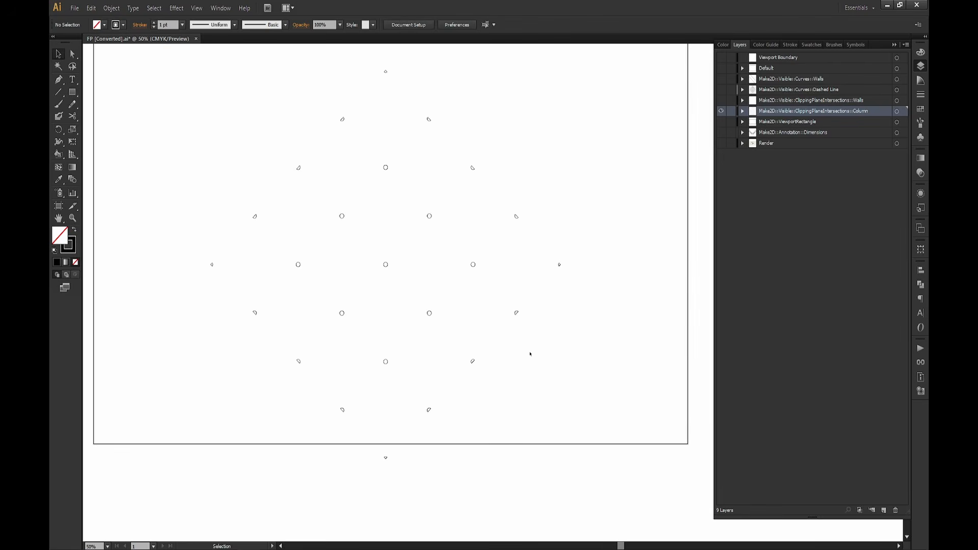
Select all the column outlines and set their stroke weight to 2 pt.
{"action": "key", "text": "ctrl+minus"}
{"action": "left_click_drag", "start_coordinate": [598, 136], "coordinate": [308, 433]}
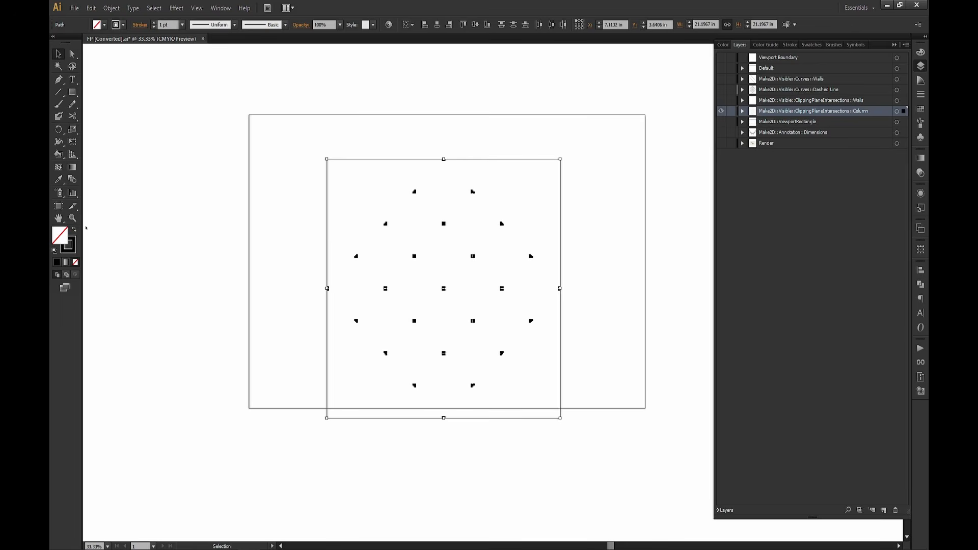
{"action": "left_click", "coordinate": [169, 25]}
{"action": "type", "text": "2"}
Fill the selected column outlines with white.
{"action": "left_click", "coordinate": [105, 26]}
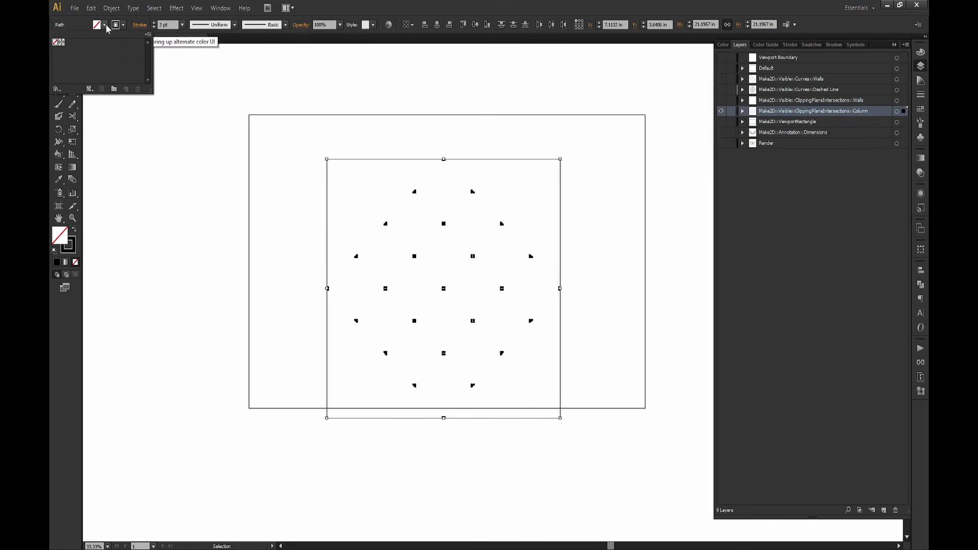
{"action": "left_click", "coordinate": [106, 25], "text": "shift"}
{"action": "left_click", "coordinate": [67, 99]}
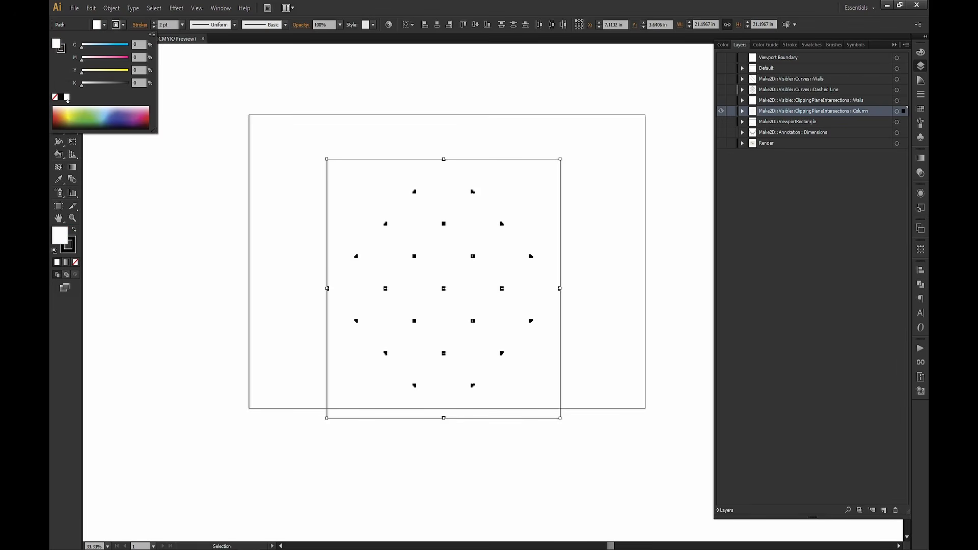
{"action": "left_click", "coordinate": [167, 194]}
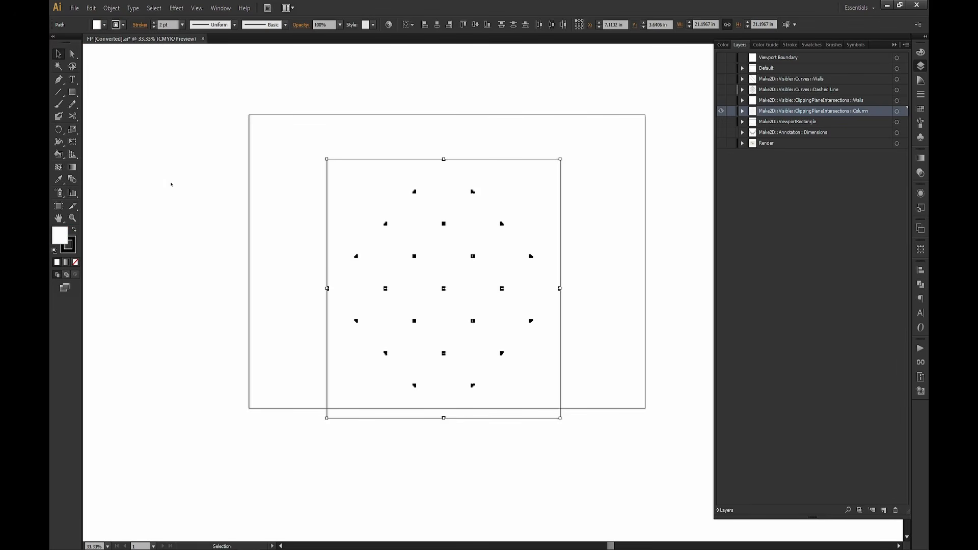
{"action": "left_click", "coordinate": [170, 185]}
Show the Viewport Boundary, Default, Curves Walls, Dashed Line and ClippingPlaneIntersections Walls layers together with the columns.
{"action": "scroll", "coordinate": [459, 300], "scroll_direction": "up", "scroll_amount": 2, "text": "alt"}
{"action": "scroll", "coordinate": [453, 352], "scroll_direction": "up", "scroll_amount": 2, "text": "alt"}
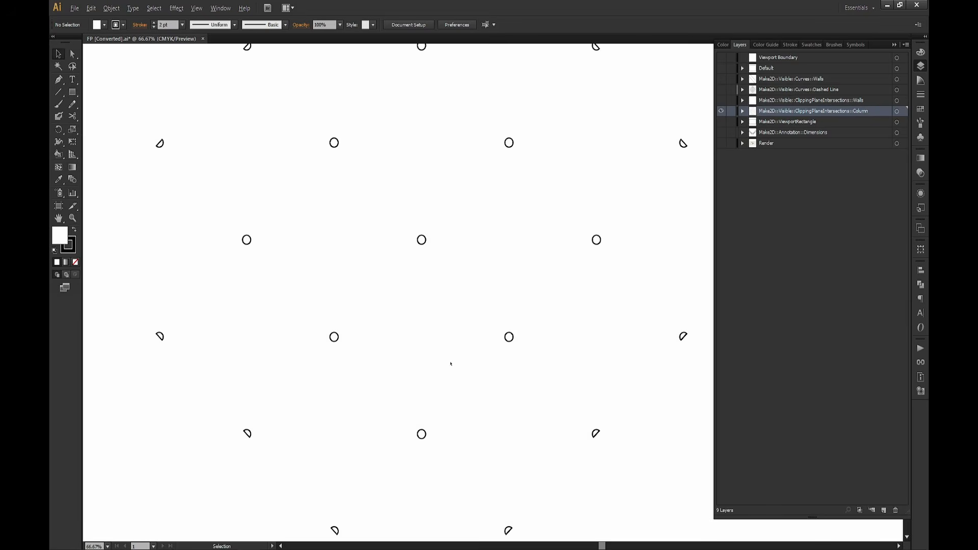
{"action": "scroll", "coordinate": [474, 311], "scroll_direction": "down", "scroll_amount": 2, "text": "alt"}
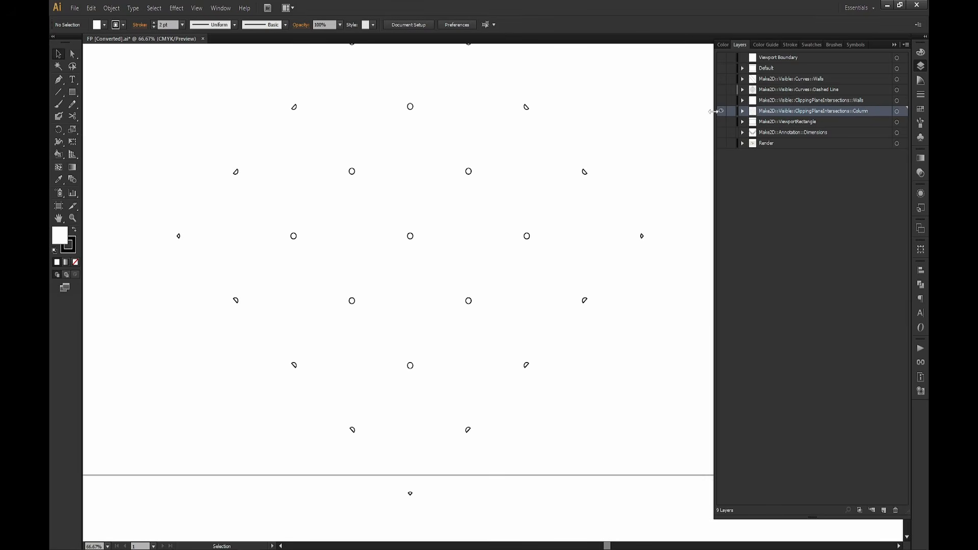
{"action": "scroll", "coordinate": [561, 240], "scroll_direction": "down", "scroll_amount": 3, "text": "alt"}
{"action": "left_click_drag", "start_coordinate": [562, 240], "coordinate": [526, 341]}
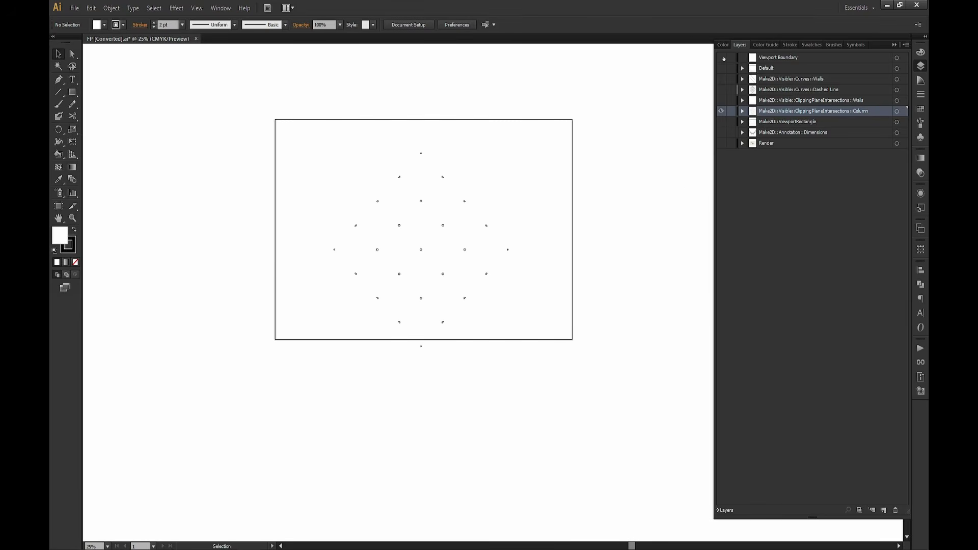
{"action": "left_click", "coordinate": [722, 111]}
Examine how the white-filled columns cover the dashed grid lines and how the walls look around the door opening.
{"action": "scroll", "coordinate": [490, 265], "scroll_direction": "up", "scroll_amount": 4, "text": "alt"}
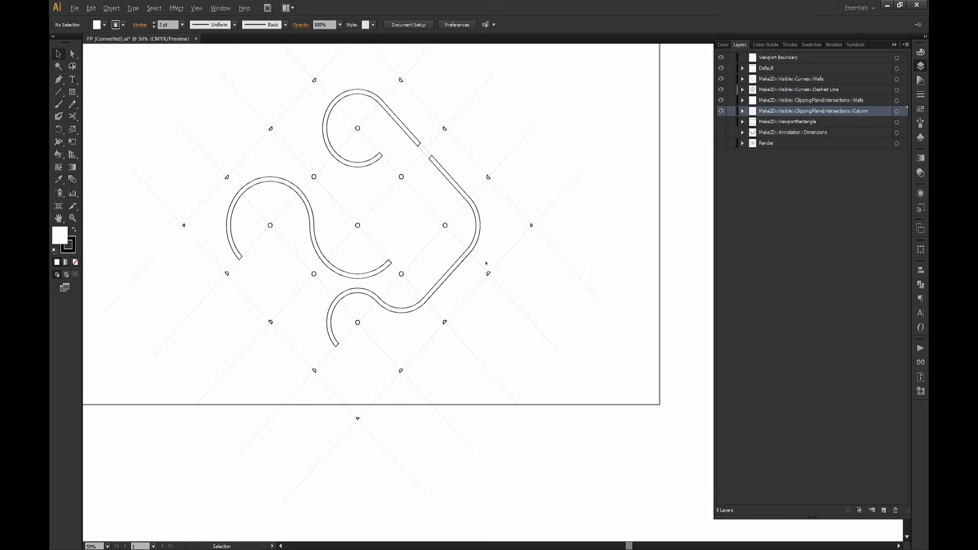
{"action": "scroll", "coordinate": [481, 256], "scroll_direction": "up", "scroll_amount": 1, "text": "alt"}
{"action": "scroll", "coordinate": [388, 270], "scroll_direction": "down", "scroll_amount": 3, "text": "alt"}
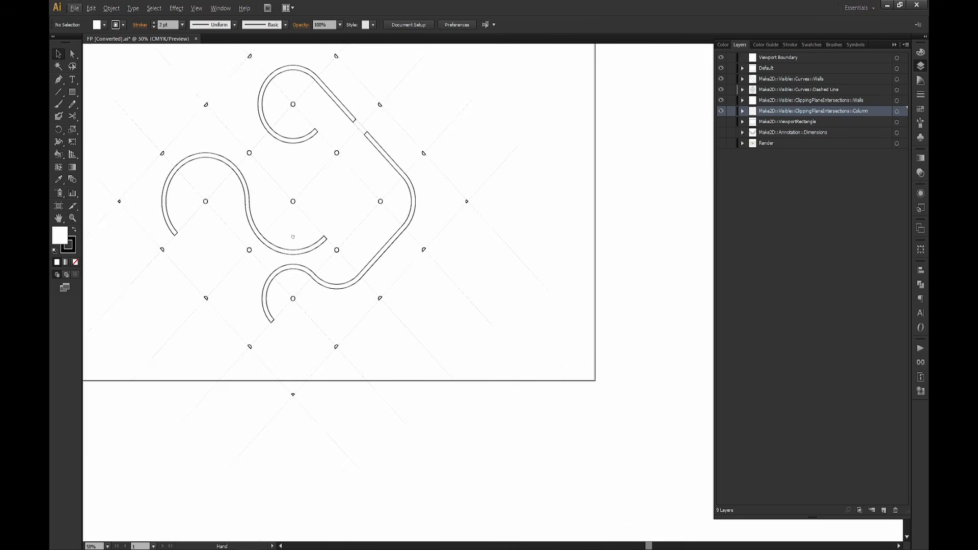
{"action": "scroll", "coordinate": [388, 270], "scroll_direction": "up", "scroll_amount": 4, "text": "alt"}
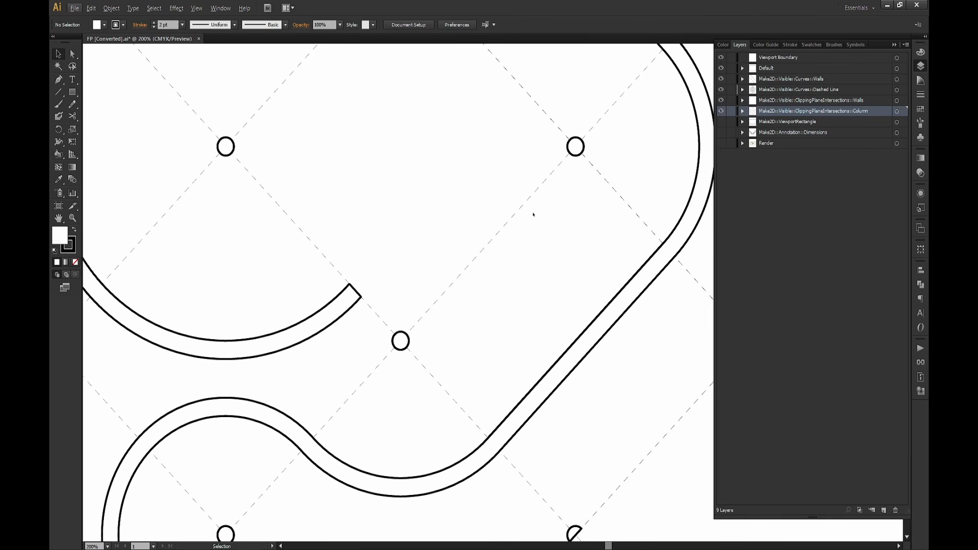
{"action": "left_click", "coordinate": [529, 204]}
{"action": "left_click", "coordinate": [491, 360]}
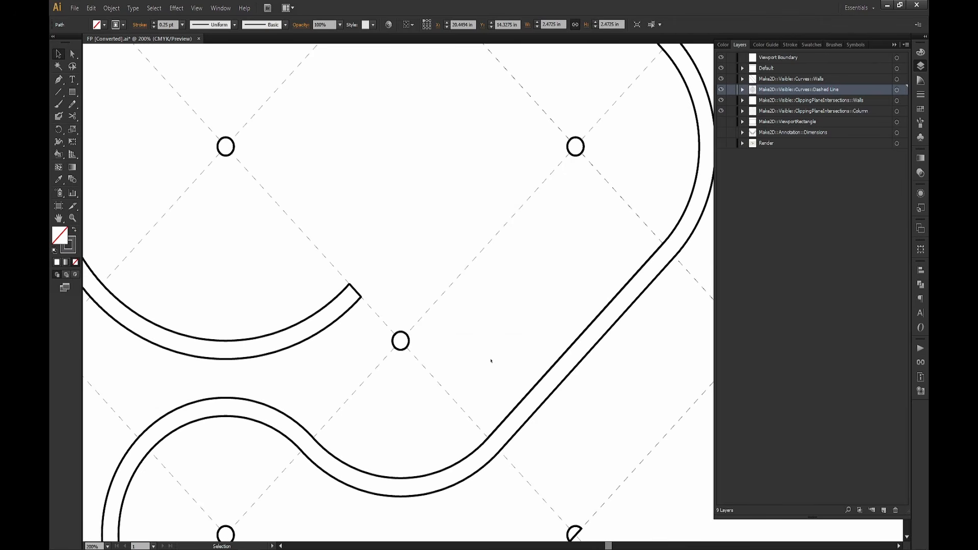
{"action": "left_click_drag", "start_coordinate": [276, 161], "coordinate": [472, 419]}
{"action": "scroll", "coordinate": [415, 270], "scroll_direction": "down", "scroll_amount": 1, "text": "alt"}
{"action": "mouse_move", "coordinate": [473, 195]}
{"action": "left_mouse_down"}
{"action": "mouse_move", "coordinate": [569, 327]}
{"action": "mouse_move", "coordinate": [479, 378]}
{"action": "mouse_move", "coordinate": [342, 335]}
{"action": "mouse_move", "coordinate": [351, 305]}
{"action": "mouse_move", "coordinate": [414, 256]}
{"action": "mouse_move", "coordinate": [386, 173]}
{"action": "left_mouse_up"}
{"action": "scroll", "coordinate": [414, 255], "scroll_direction": "down", "scroll_amount": 2, "text": "alt"}
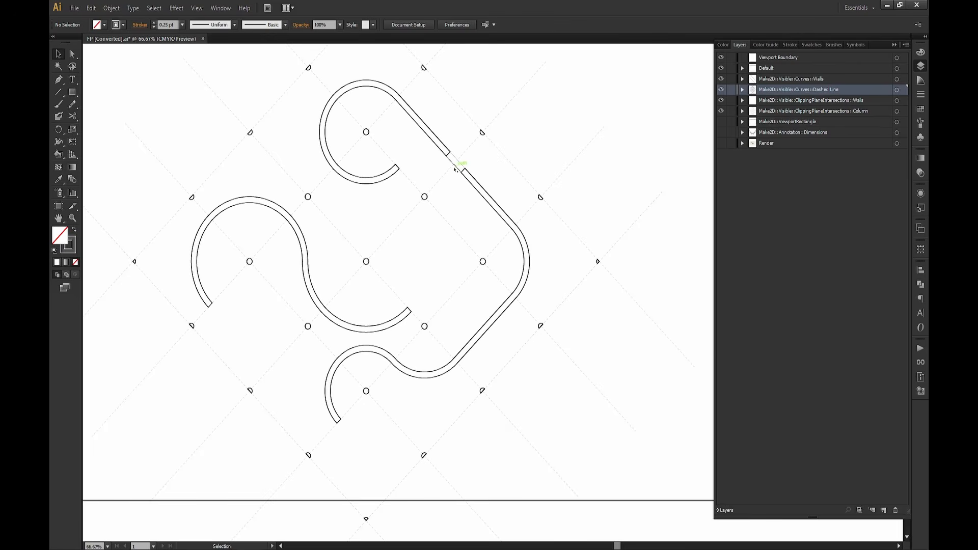
{"action": "scroll", "coordinate": [492, 153], "scroll_direction": "up", "scroll_amount": 3, "text": "alt"}
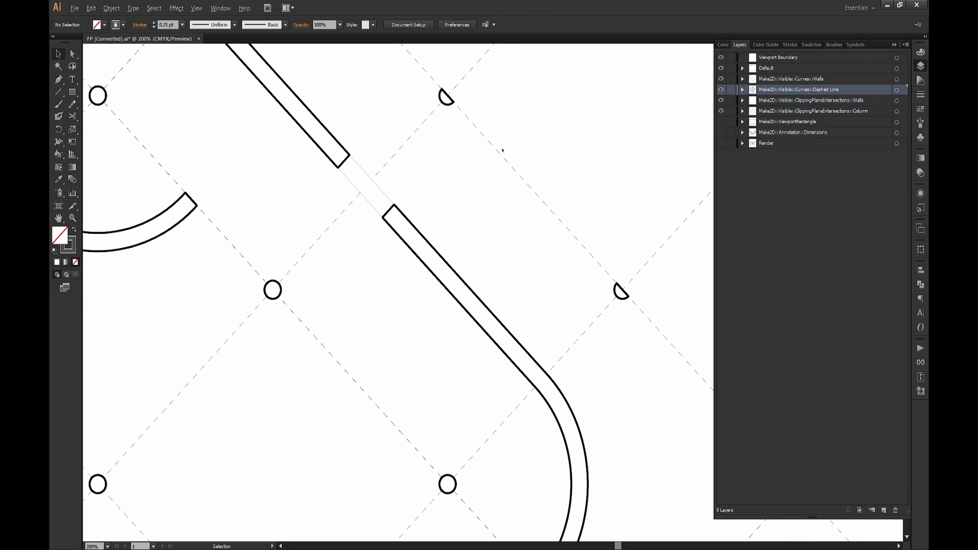
{"action": "scroll", "coordinate": [401, 209], "scroll_direction": "down", "scroll_amount": 2, "text": "alt"}
Check which layer the cut wall lines belong to and hide every layer except ClippingPlaneIntersections::Walls.
{"action": "left_click", "coordinate": [400, 205]}
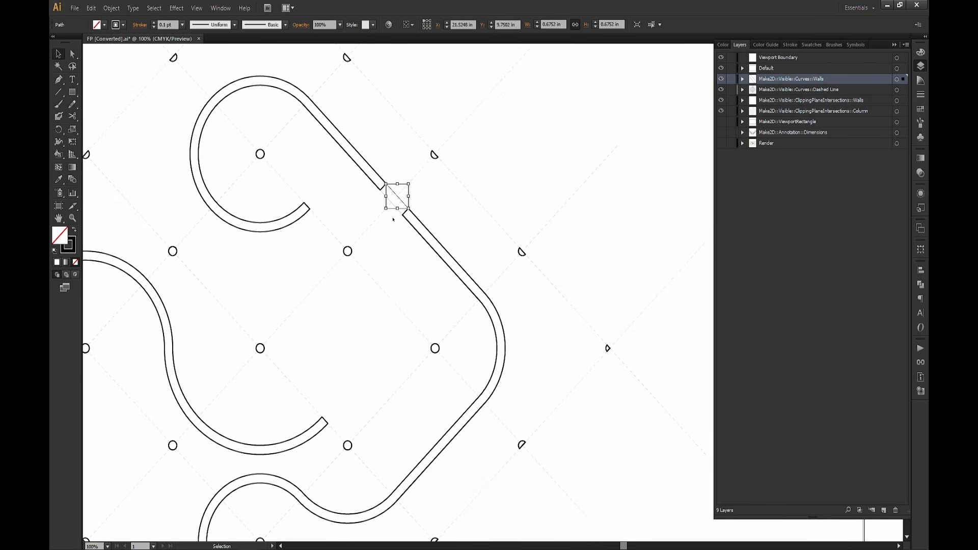
{"action": "left_click", "coordinate": [450, 238]}
{"action": "left_click", "coordinate": [435, 237]}
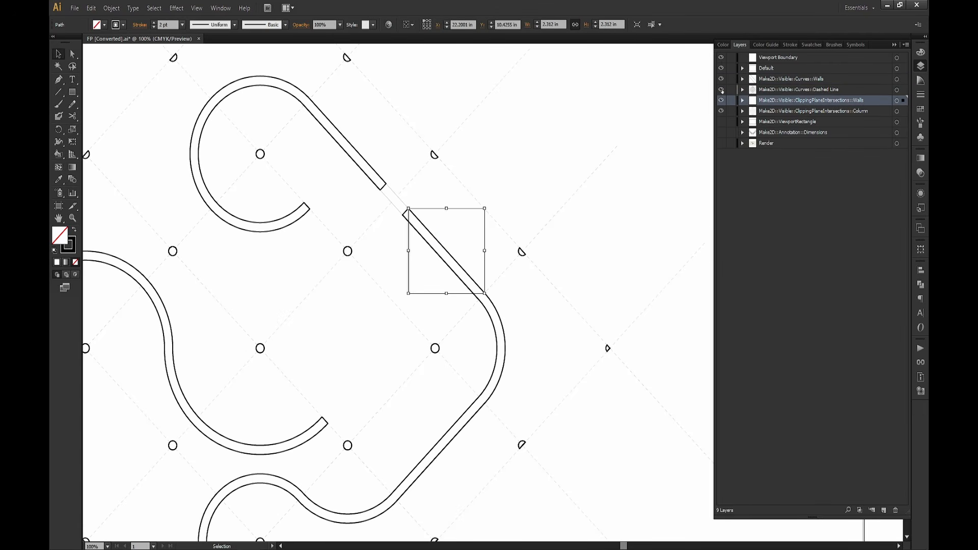
{"action": "left_click", "coordinate": [721, 112]}
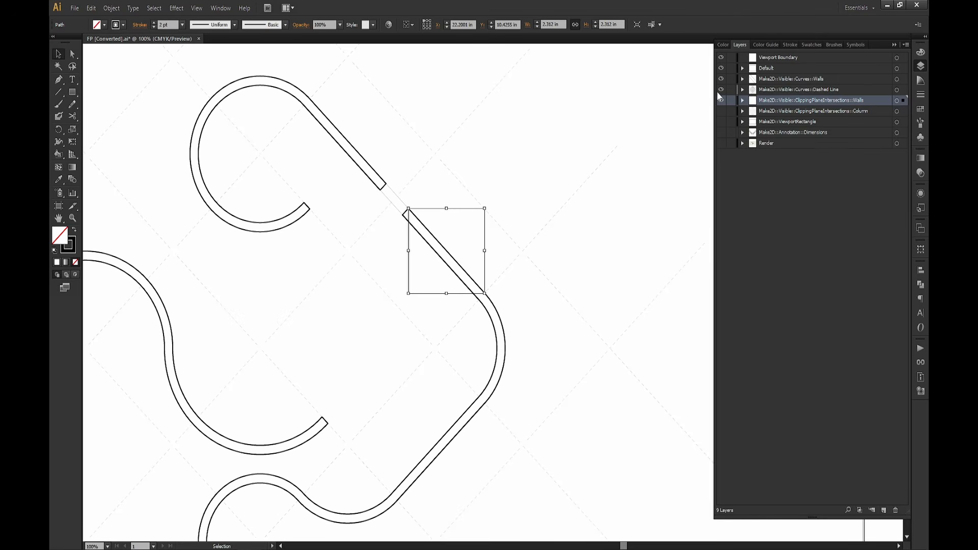
{"action": "left_click_drag", "start_coordinate": [721, 90], "coordinate": [721, 54]}
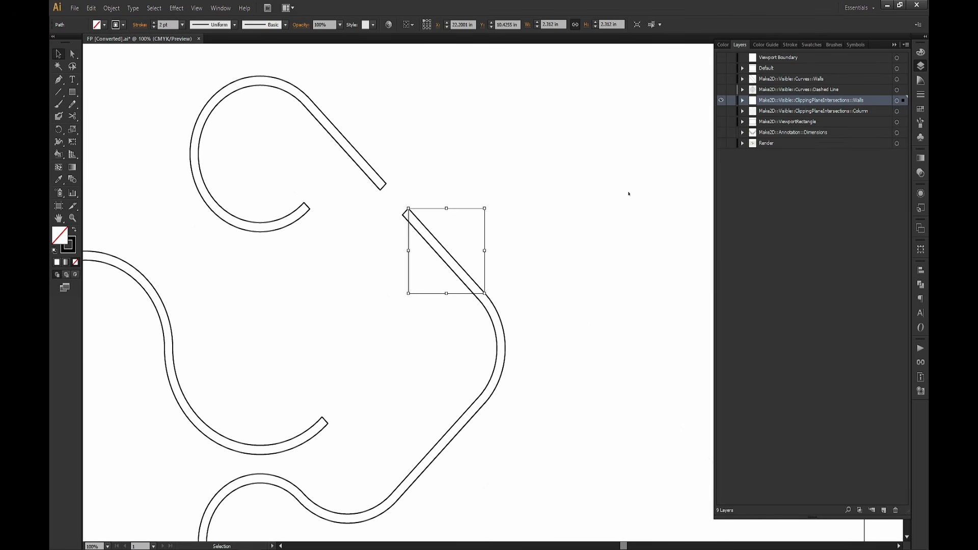
{"action": "left_click", "coordinate": [631, 150]}
Lasso the segments of the upper hook-shaped wall and join them into one path.
{"action": "scroll", "coordinate": [430, 190], "scroll_direction": "up", "scroll_amount": 2, "text": "alt"}
{"action": "scroll", "coordinate": [406, 221], "scroll_direction": "down", "scroll_amount": 3, "text": "alt"}
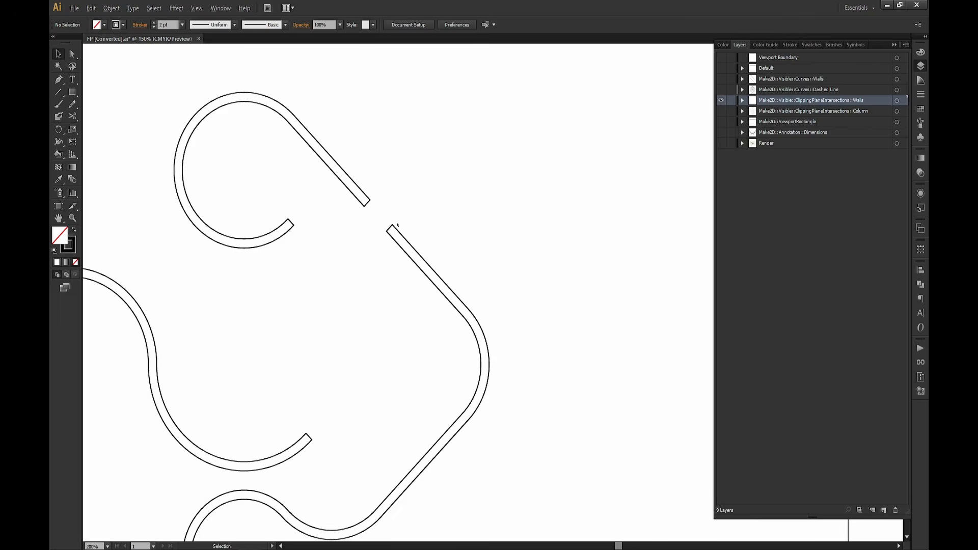
{"action": "left_click_drag", "start_coordinate": [381, 211], "coordinate": [433, 208]}
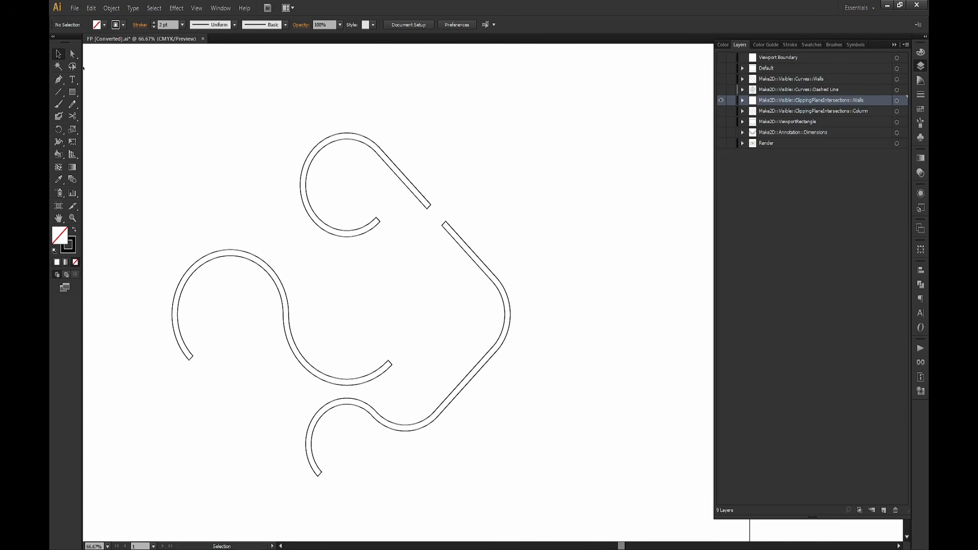
{"action": "scroll", "coordinate": [334, 175], "scroll_direction": "up", "scroll_amount": 2, "text": "alt"}
{"action": "mouse_move", "coordinate": [201, 204]}
{"action": "left_mouse_down"}
{"action": "mouse_move", "coordinate": [356, 385]}
{"action": "mouse_move", "coordinate": [536, 293]}
{"action": "mouse_move", "coordinate": [388, 74]}
{"action": "mouse_move", "coordinate": [213, 174]}
{"action": "mouse_move", "coordinate": [205, 193]}
{"action": "left_mouse_up"}
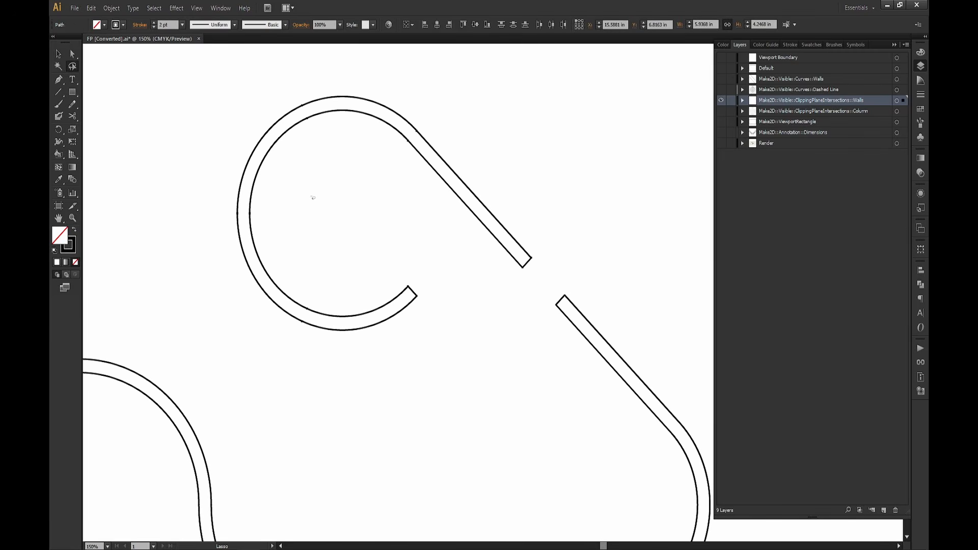
{"action": "key", "text": "v"}
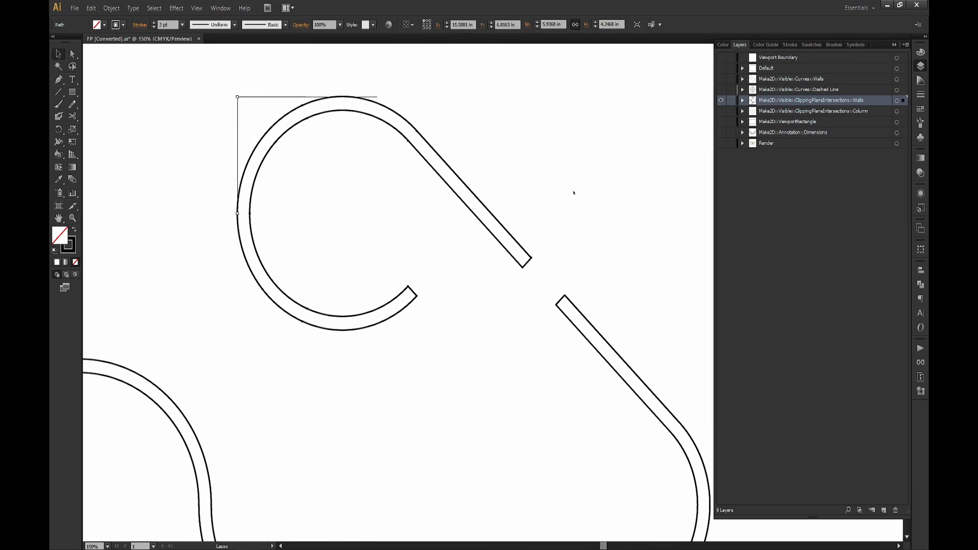
{"action": "left_click", "coordinate": [574, 192]}
{"action": "left_click", "coordinate": [512, 253]}
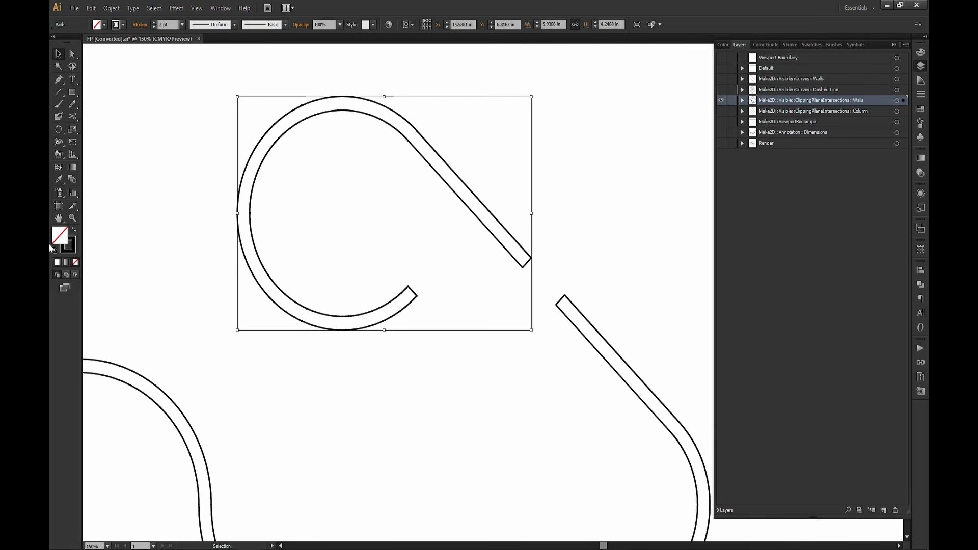
Give the joined hook-shaped wall outline a white fill and a black 1 pt stroke.
{"action": "left_click", "coordinate": [75, 231]}
{"action": "left_click", "coordinate": [74, 230]}
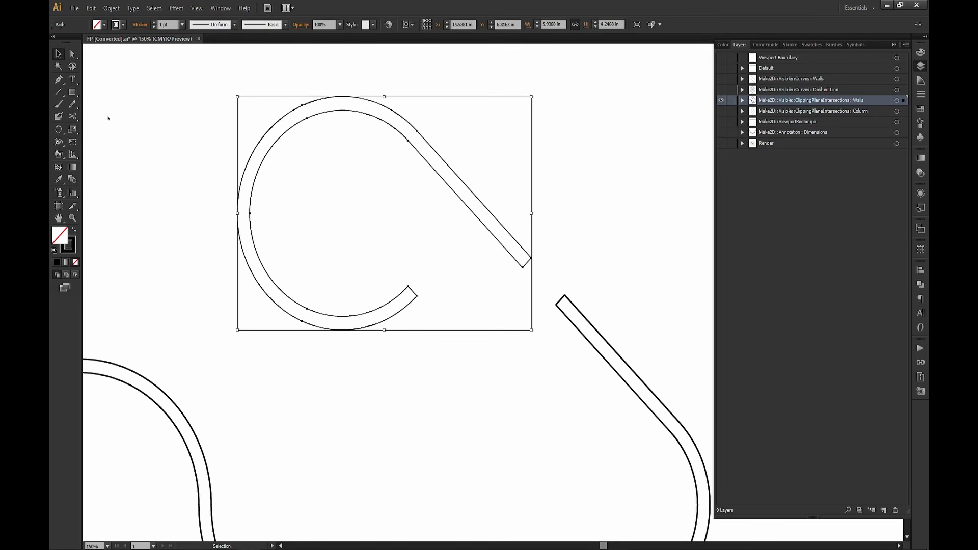
{"action": "left_click", "coordinate": [123, 25]}
{"action": "left_click", "coordinate": [123, 25], "text": "shift"}
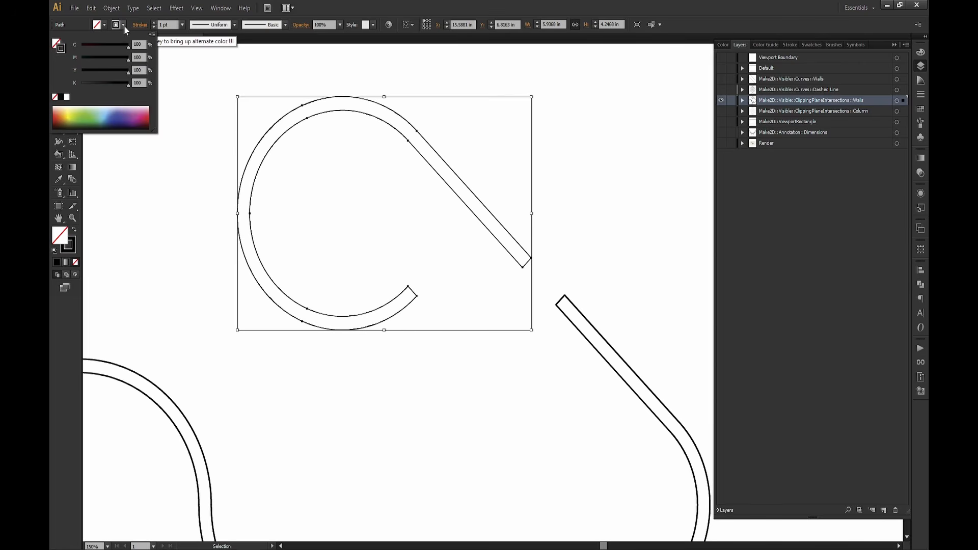
{"action": "left_click", "coordinate": [96, 25]}
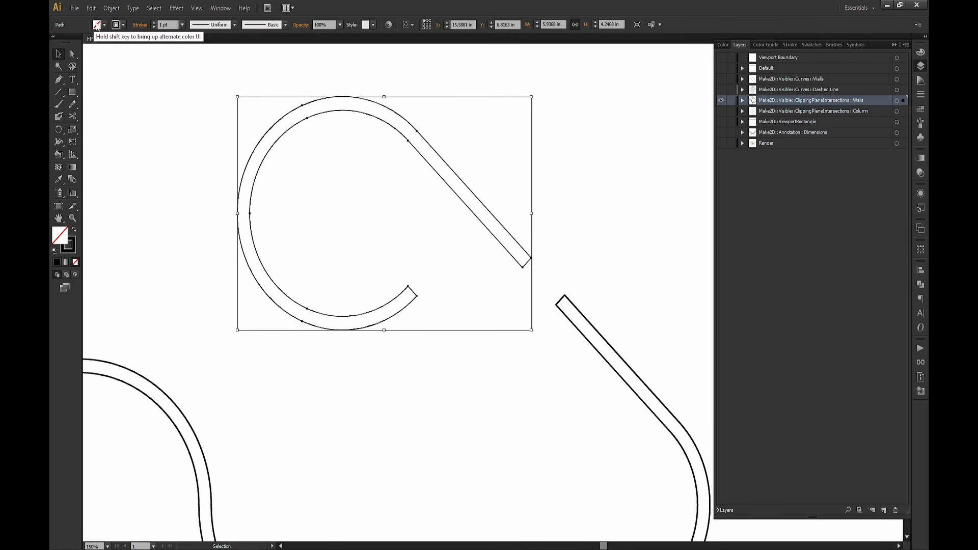
{"action": "left_click", "coordinate": [96, 24], "text": "shift"}
{"action": "left_click", "coordinate": [68, 95]}
{"action": "left_click", "coordinate": [162, 227]}
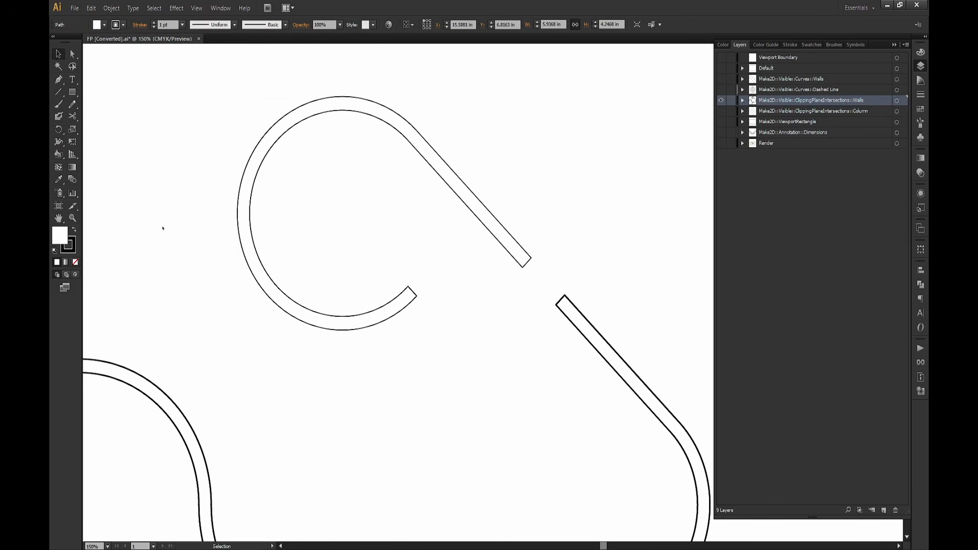
Lasso the segments of the long angled wall below the door opening and join them into one path.
{"action": "scroll", "coordinate": [394, 261], "scroll_direction": "down", "scroll_amount": 2, "text": "alt"}
{"action": "left_click_drag", "start_coordinate": [519, 391], "coordinate": [483, 216]}
{"action": "left_click_drag", "start_coordinate": [379, 244], "coordinate": [366, 291]}
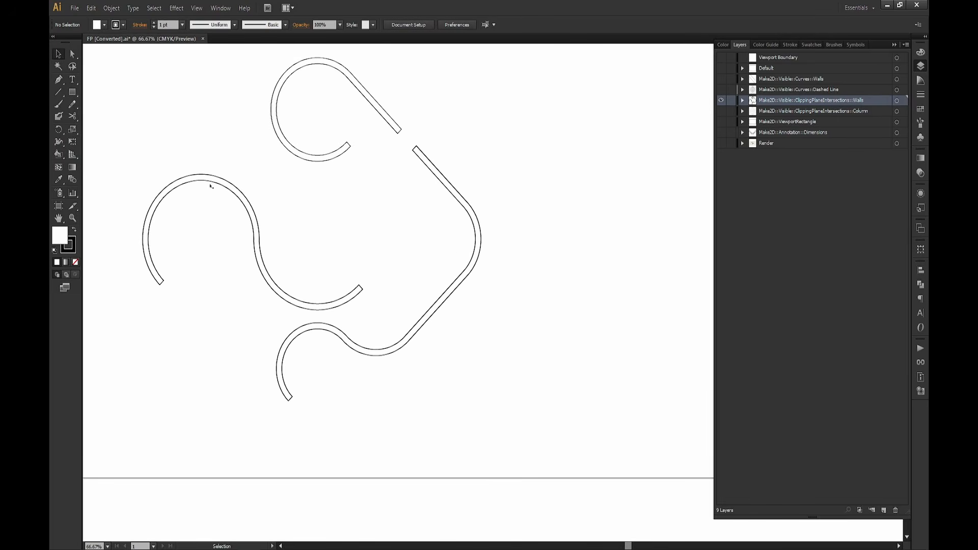
{"action": "left_click", "coordinate": [72, 66]}
{"action": "mouse_move", "coordinate": [255, 361]}
{"action": "left_mouse_down"}
{"action": "mouse_move", "coordinate": [321, 430]}
{"action": "mouse_move", "coordinate": [515, 134]}
{"action": "mouse_move", "coordinate": [416, 137]}
{"action": "mouse_move", "coordinate": [418, 230]}
{"action": "mouse_move", "coordinate": [373, 308]}
{"action": "mouse_move", "coordinate": [280, 330]}
{"action": "mouse_move", "coordinate": [253, 371]}
{"action": "left_mouse_up"}
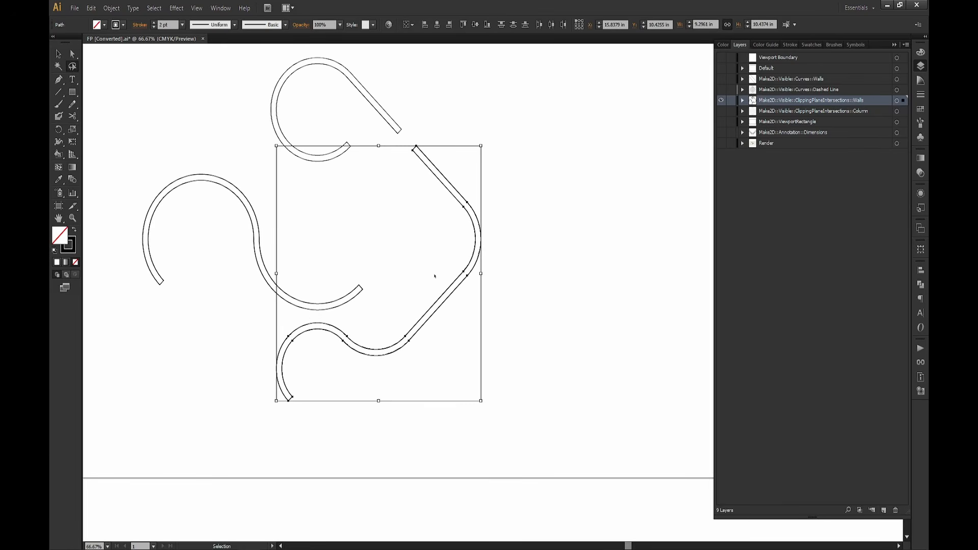
{"action": "key", "text": "v"}
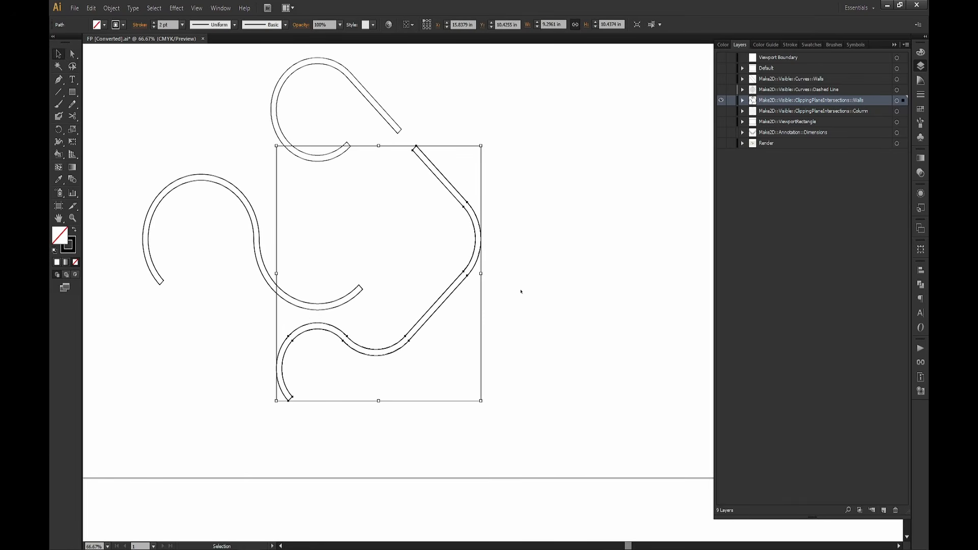
{"action": "left_click", "coordinate": [522, 291]}
Lasso all segments of the S-shaped wall and join them into one path.
{"action": "left_click_drag", "start_coordinate": [337, 267], "coordinate": [392, 292]}
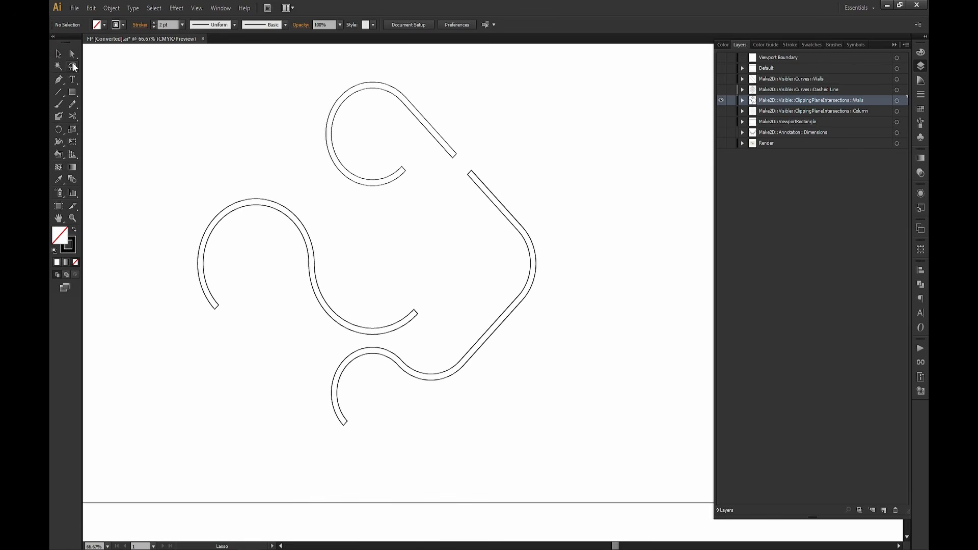
{"action": "mouse_move", "coordinate": [167, 238]}
{"action": "left_mouse_down"}
{"action": "mouse_move", "coordinate": [239, 338]}
{"action": "mouse_move", "coordinate": [380, 343]}
{"action": "mouse_move", "coordinate": [445, 317]}
{"action": "mouse_move", "coordinate": [313, 203]}
{"action": "mouse_move", "coordinate": [168, 238]}
{"action": "left_mouse_up"}
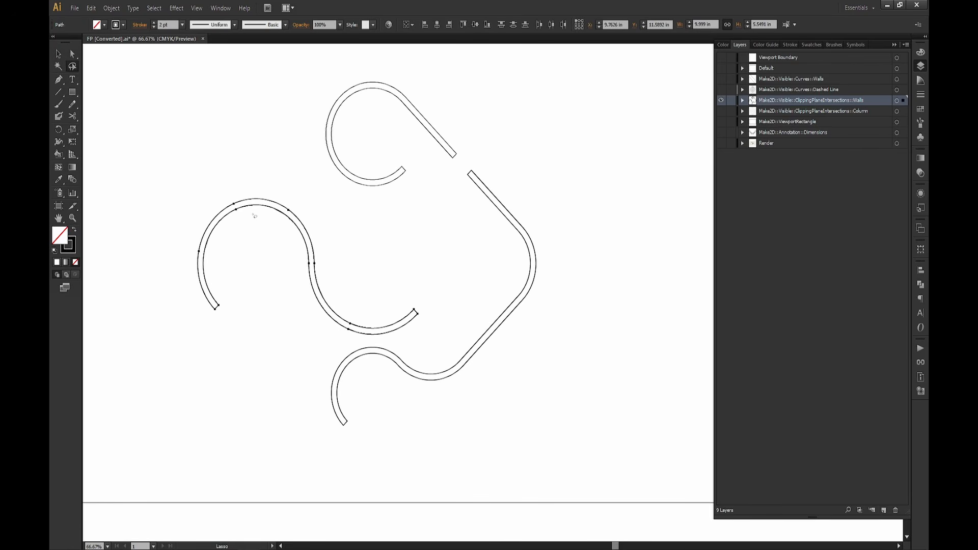
{"action": "key", "text": "v"}
{"action": "key", "text": "q"}
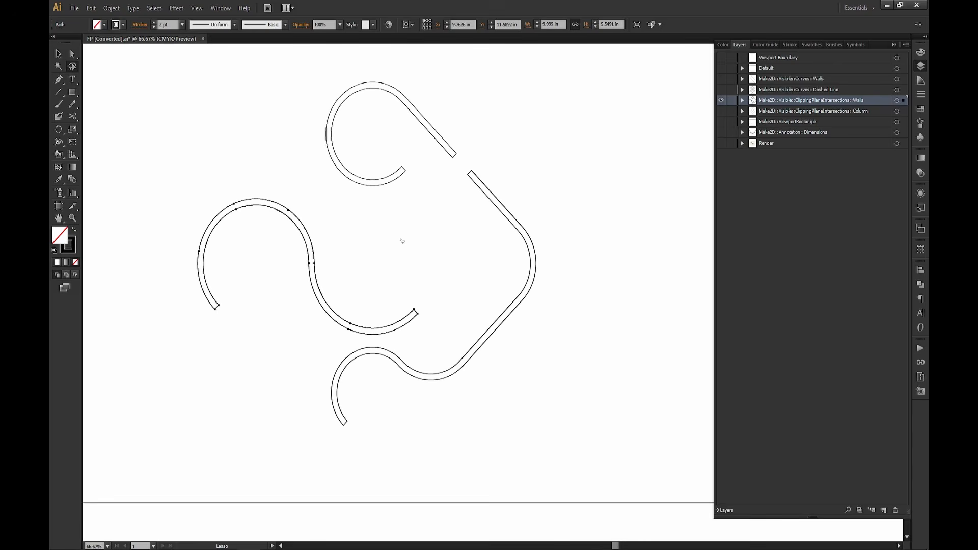
{"action": "key", "text": "v"}
{"action": "left_click", "coordinate": [428, 356]}
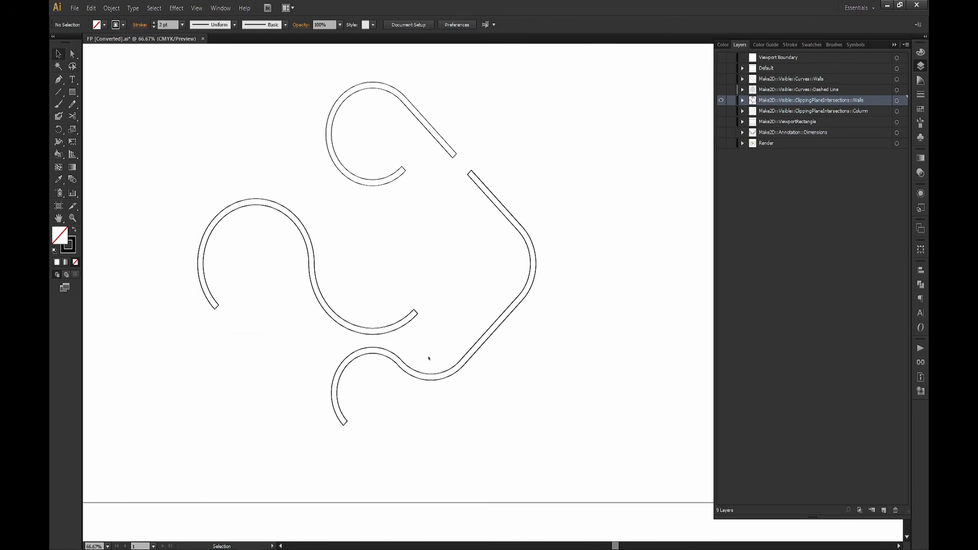
Try to restyle the long angled wall and the S-shaped wall by swapping their fill and stroke.
{"action": "left_click", "coordinate": [415, 374]}
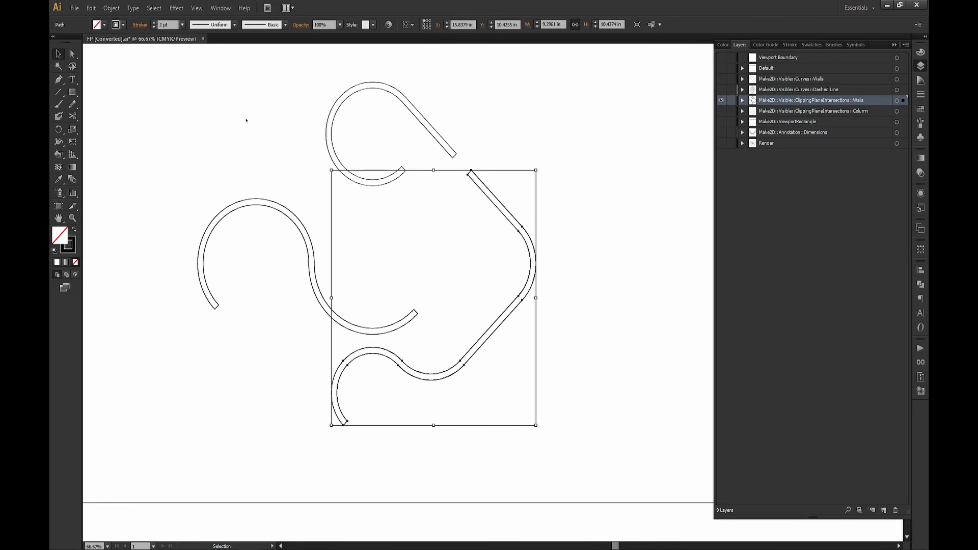
{"action": "left_click", "coordinate": [75, 232]}
{"action": "left_click", "coordinate": [75, 232]}
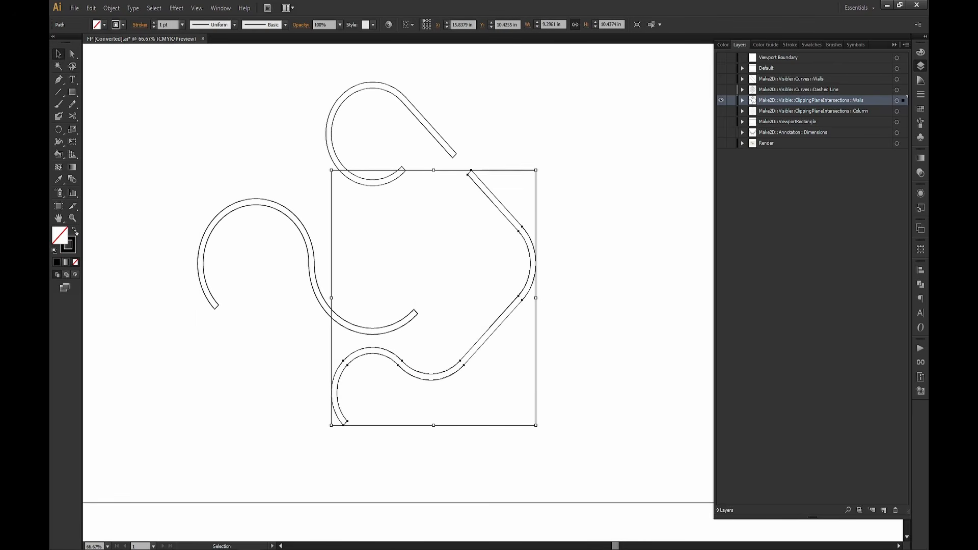
{"action": "left_click", "coordinate": [212, 234]}
{"action": "left_click", "coordinate": [73, 230]}
{"action": "left_click", "coordinate": [74, 230]}
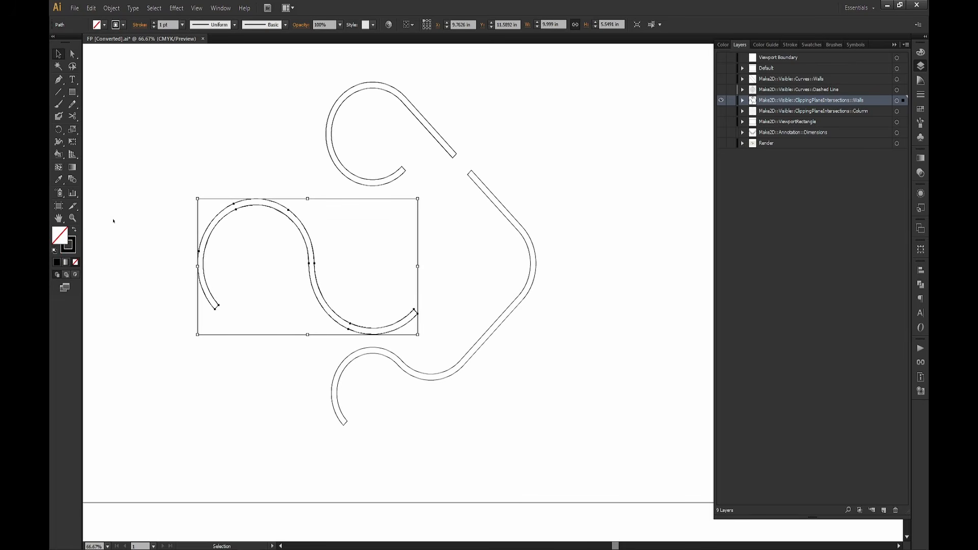
{"action": "left_click", "coordinate": [105, 25]}
Select both the long angled wall and the S-shaped wall and copy the hook-shaped wall's white fill and 1 pt stroke with the Eyedropper.
{"action": "left_click_drag", "start_coordinate": [549, 346], "coordinate": [484, 279], "text": "shift"}
{"action": "key", "text": "i"}
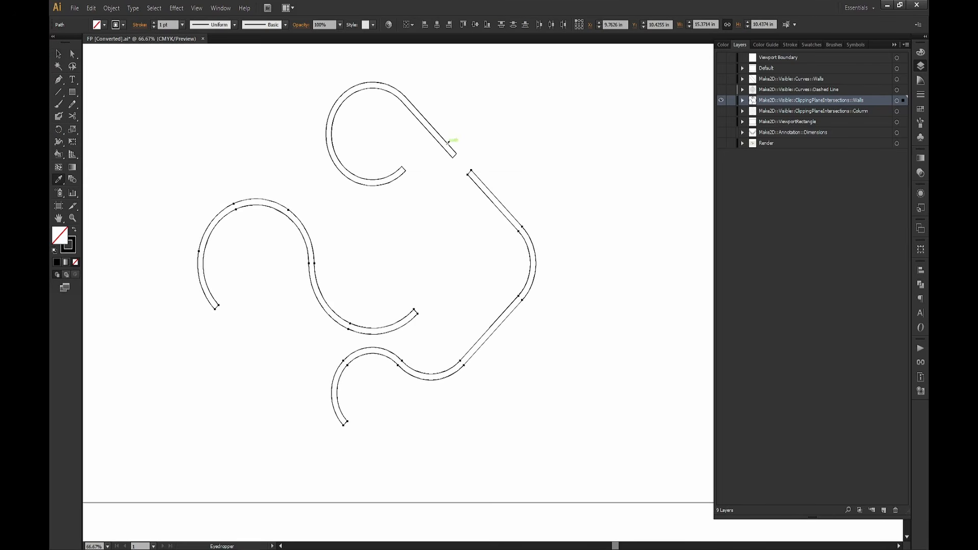
{"action": "left_click", "coordinate": [449, 135]}
{"action": "key", "text": "v"}
{"action": "left_click", "coordinate": [501, 181]}
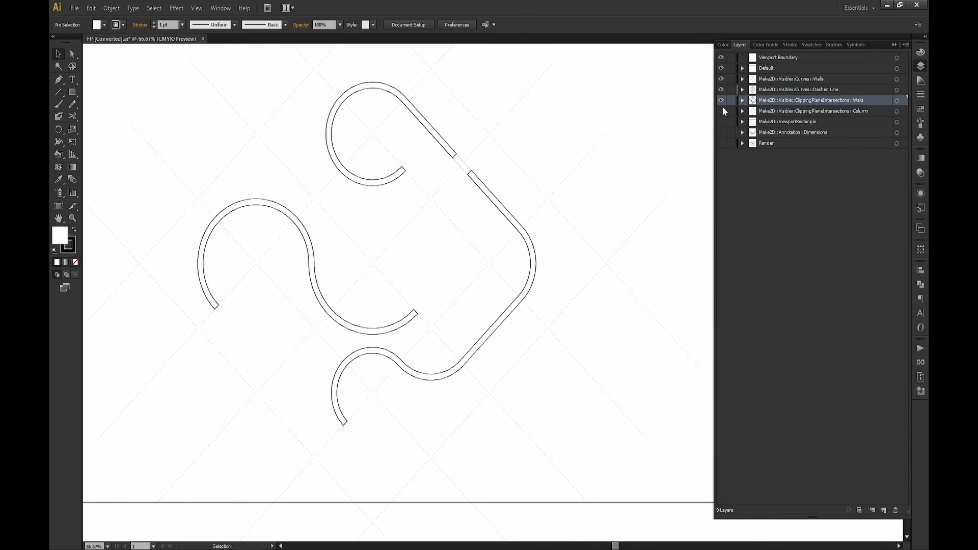
Set the stroke weight of the two thin lines crossing the door opening to 0.25 pt, leaving their stroke color as is.
{"action": "left_click_drag", "start_coordinate": [514, 153], "coordinate": [504, 190]}
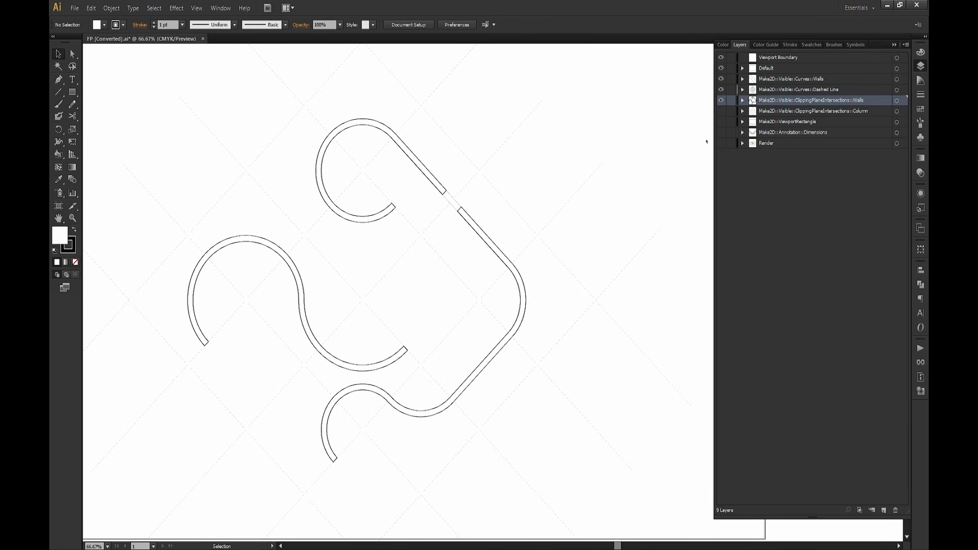
{"action": "scroll", "coordinate": [482, 208], "scroll_direction": "up", "scroll_amount": 3, "text": "alt"}
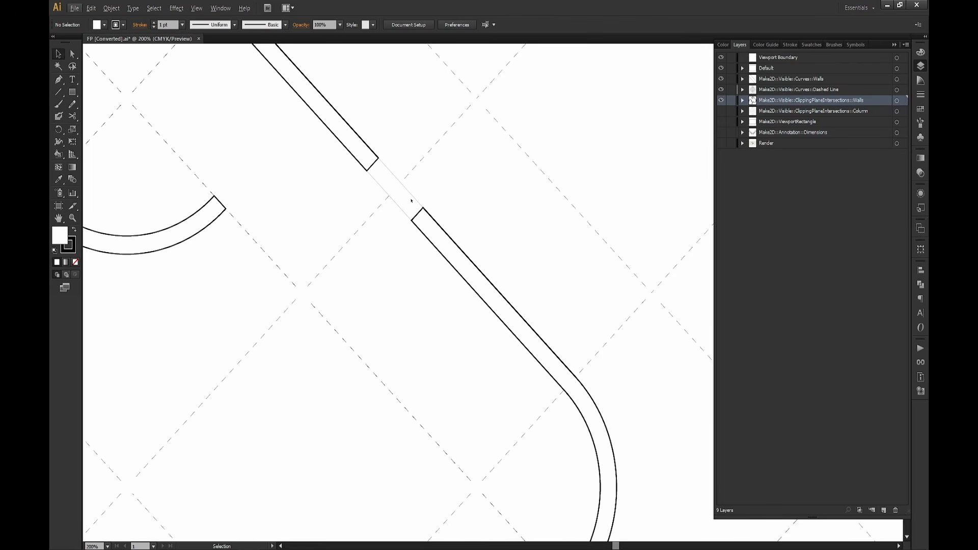
{"action": "left_click", "coordinate": [408, 197]}
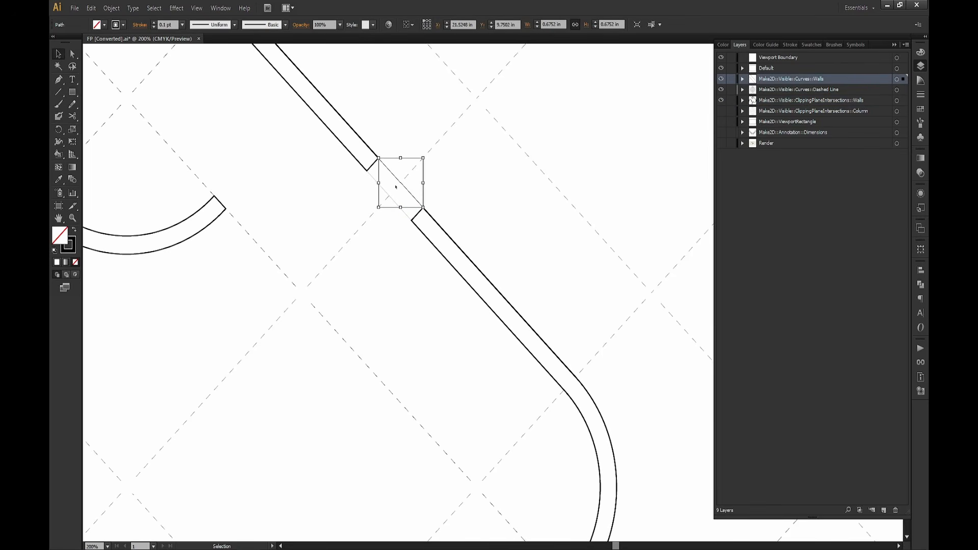
{"action": "left_click", "coordinate": [407, 216], "text": "shift"}
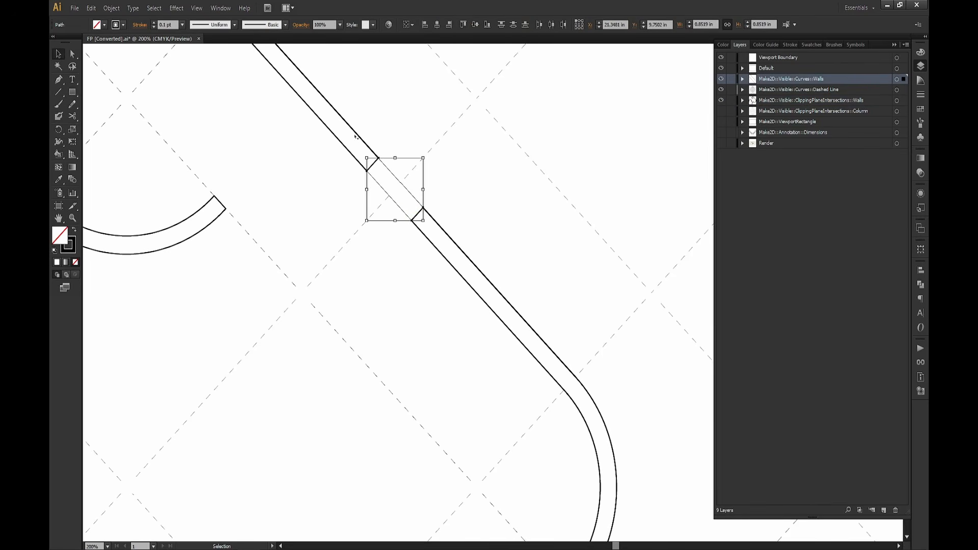
{"action": "left_click", "coordinate": [164, 25]}
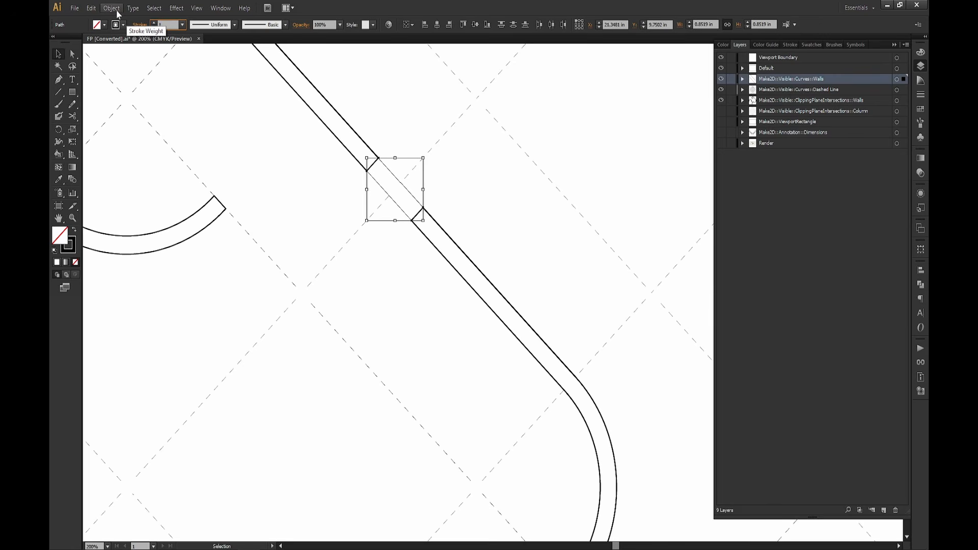
{"action": "type", "text": "0.25"}
{"action": "key", "text": "Return"}
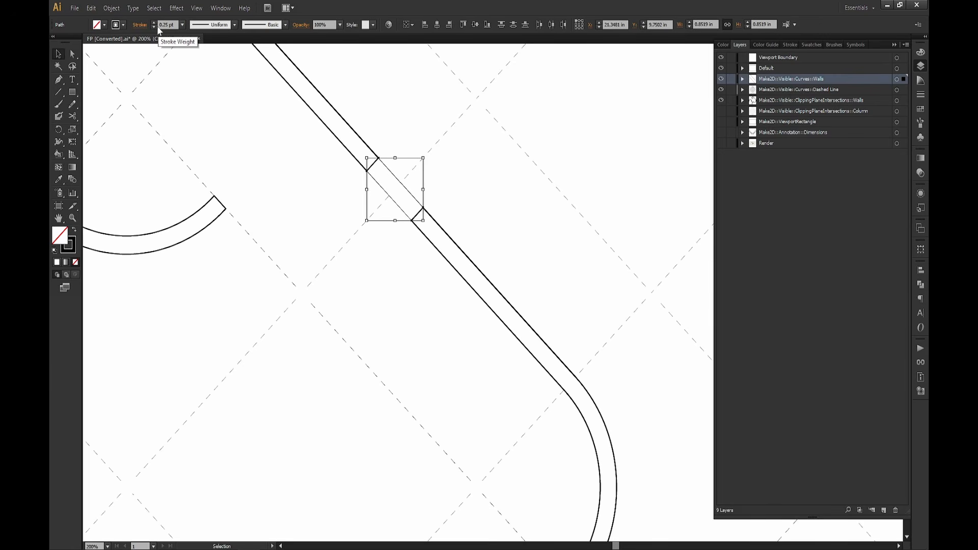
{"action": "left_click", "coordinate": [125, 24], "text": "shift"}
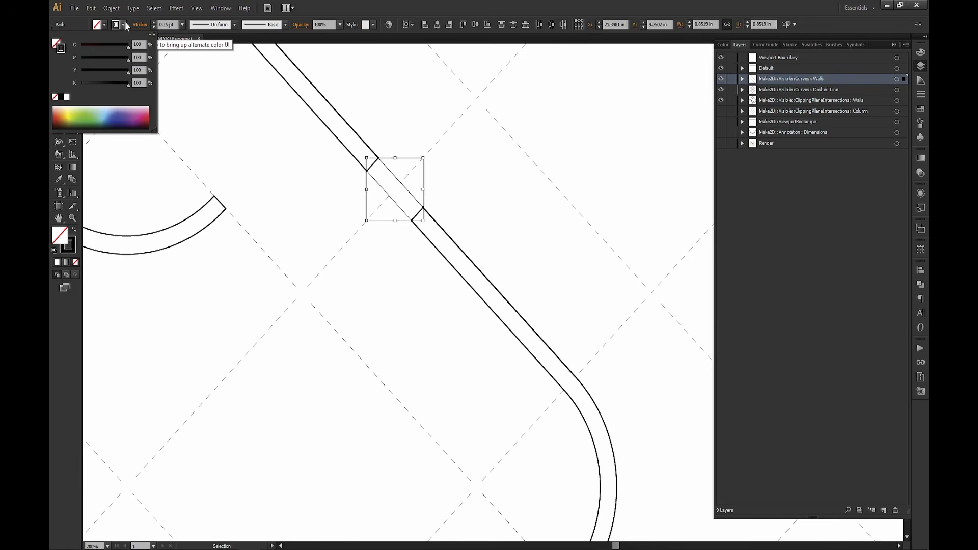
{"action": "left_click", "coordinate": [127, 25]}
{"action": "left_click", "coordinate": [393, 323]}
Examine the line weights of the door opening, the walls and the dashed grid at different zoom levels.
{"action": "scroll", "coordinate": [393, 323], "scroll_direction": "down", "scroll_amount": 2, "text": "alt"}
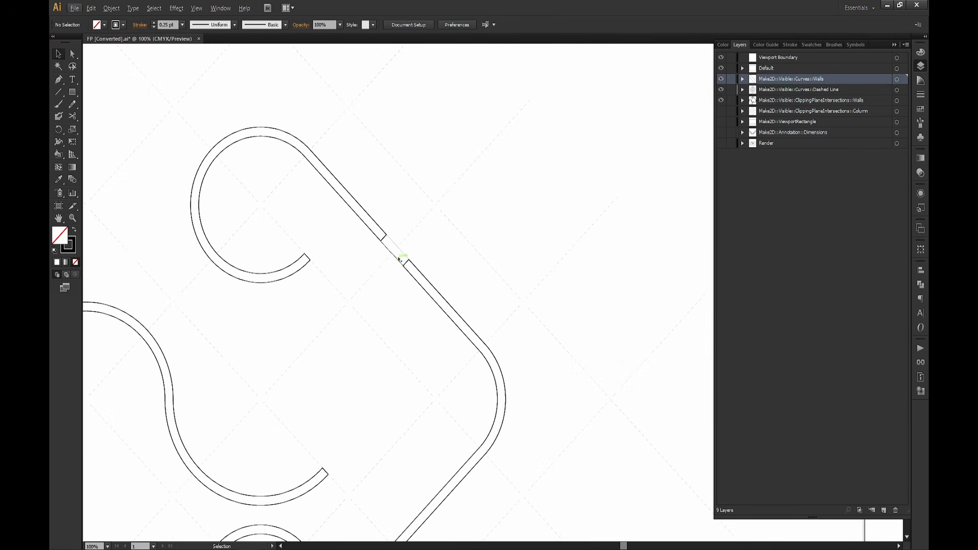
{"action": "left_click_drag", "start_coordinate": [331, 362], "coordinate": [412, 262]}
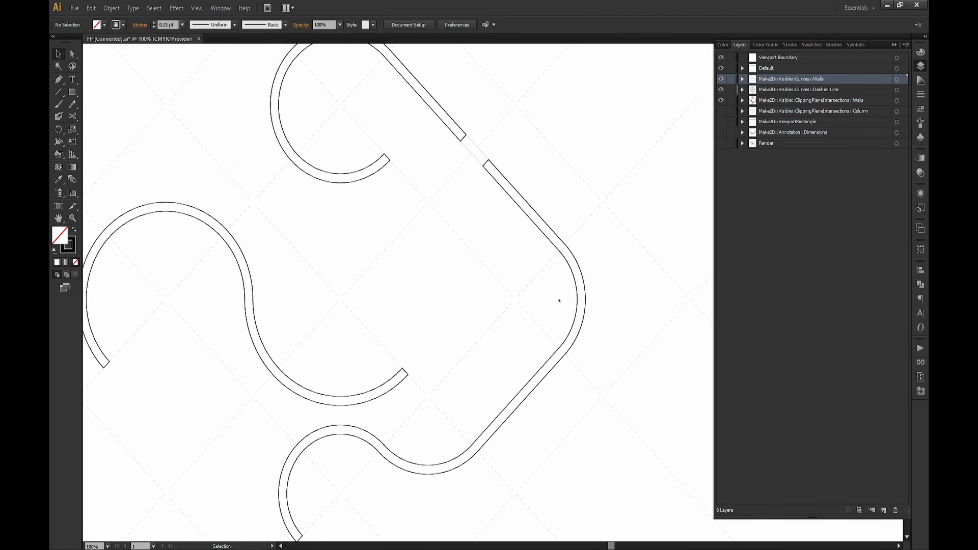
{"action": "left_click", "coordinate": [518, 297]}
{"action": "left_click", "coordinate": [512, 319]}
{"action": "scroll", "coordinate": [510, 319], "scroll_direction": "down", "scroll_amount": 4, "text": "alt"}
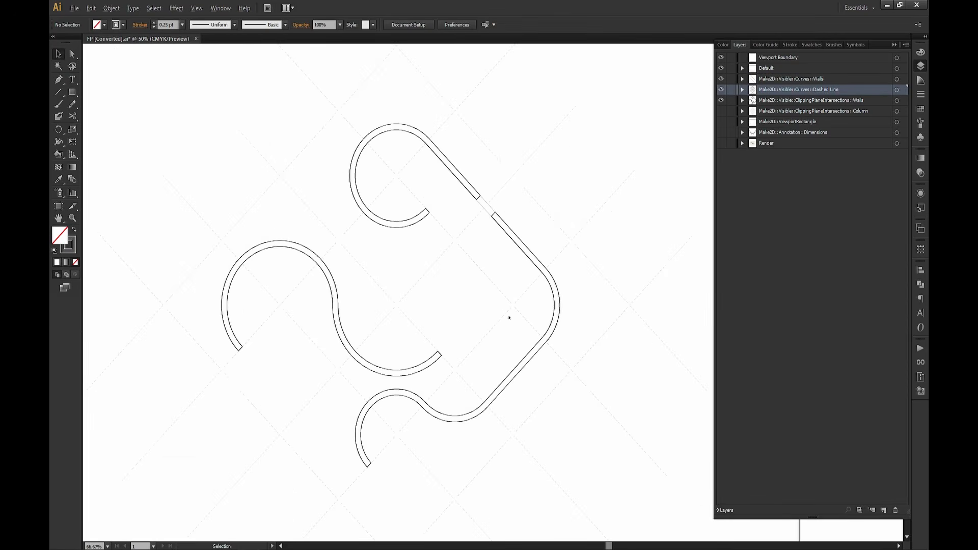
{"action": "scroll", "coordinate": [508, 332], "scroll_direction": "up", "scroll_amount": 6, "text": "alt"}
{"action": "scroll", "coordinate": [510, 333], "scroll_direction": "down", "scroll_amount": 1, "text": "alt"}
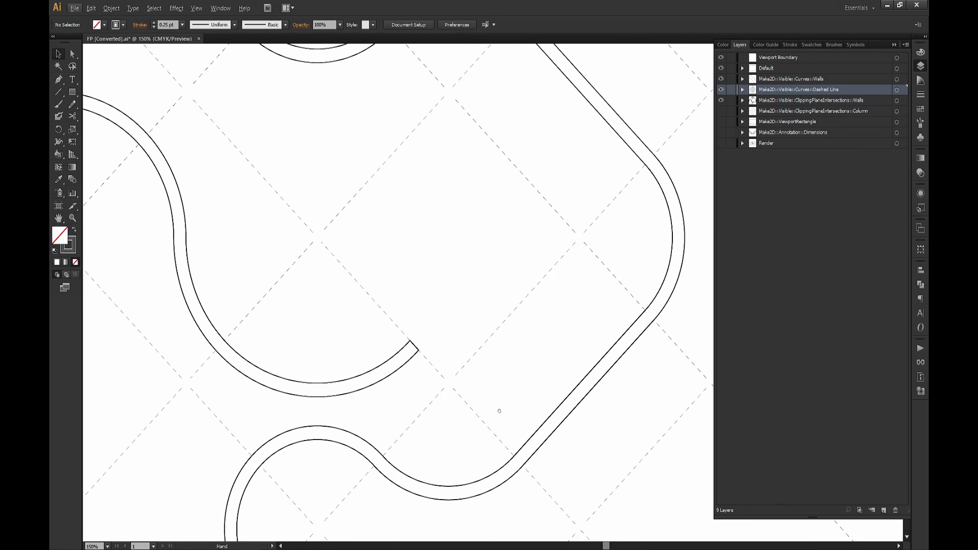
{"action": "left_click_drag", "start_coordinate": [500, 411], "coordinate": [523, 388]}
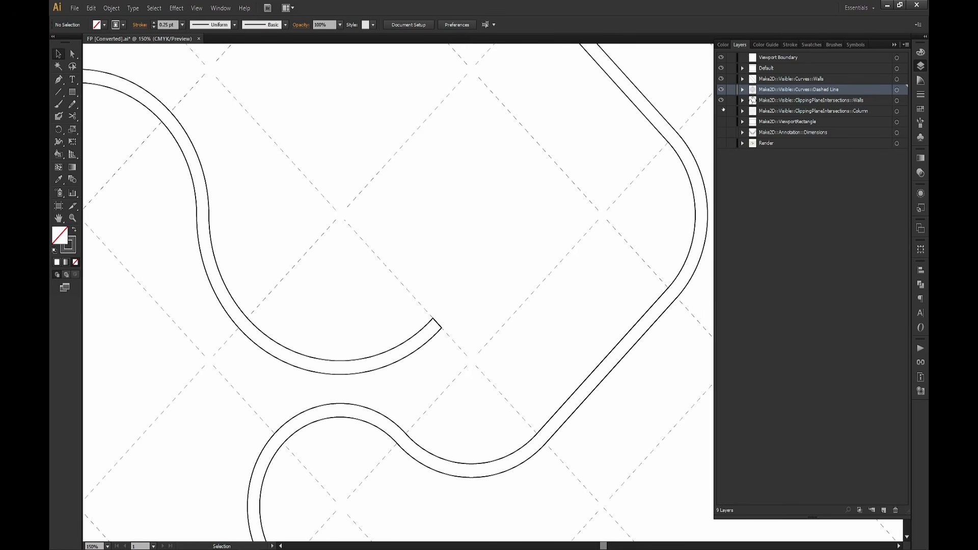
Show the ClippingPlaneIntersections::Column and Annotation::Dimensions layers, keeping the ViewportRectangle layer hidden.
{"action": "left_click", "coordinate": [722, 111]}
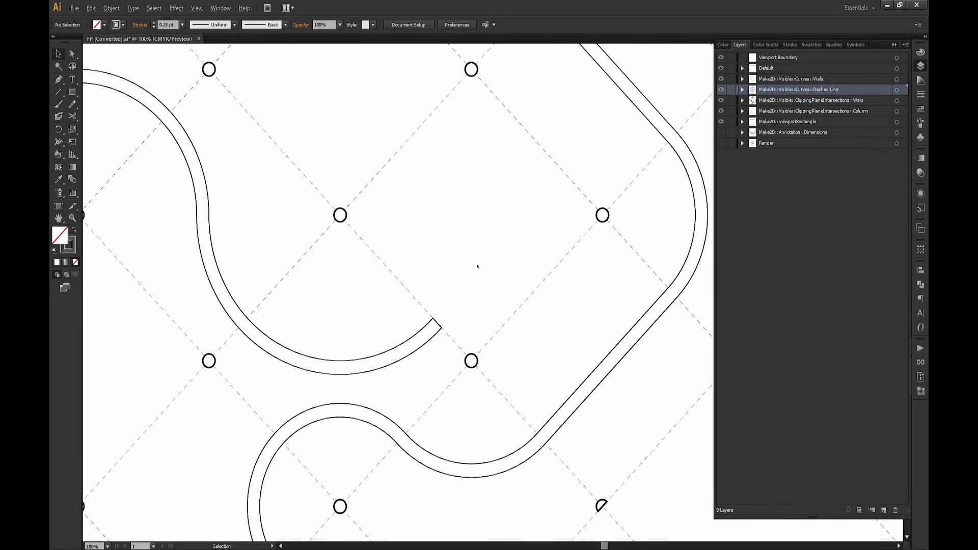
{"action": "scroll", "coordinate": [477, 266], "scroll_direction": "down", "scroll_amount": 3, "text": "alt"}
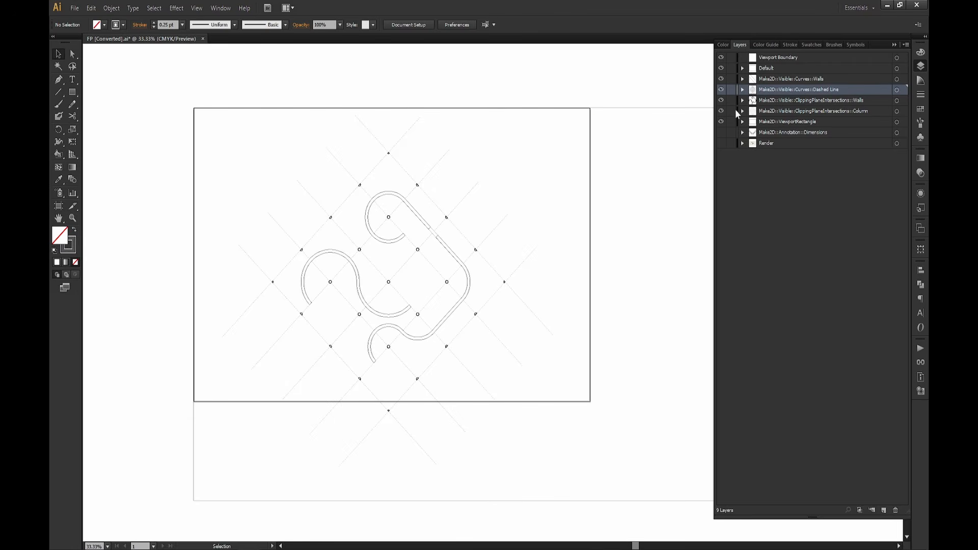
{"action": "left_click", "coordinate": [721, 123]}
{"action": "left_click", "coordinate": [722, 132]}
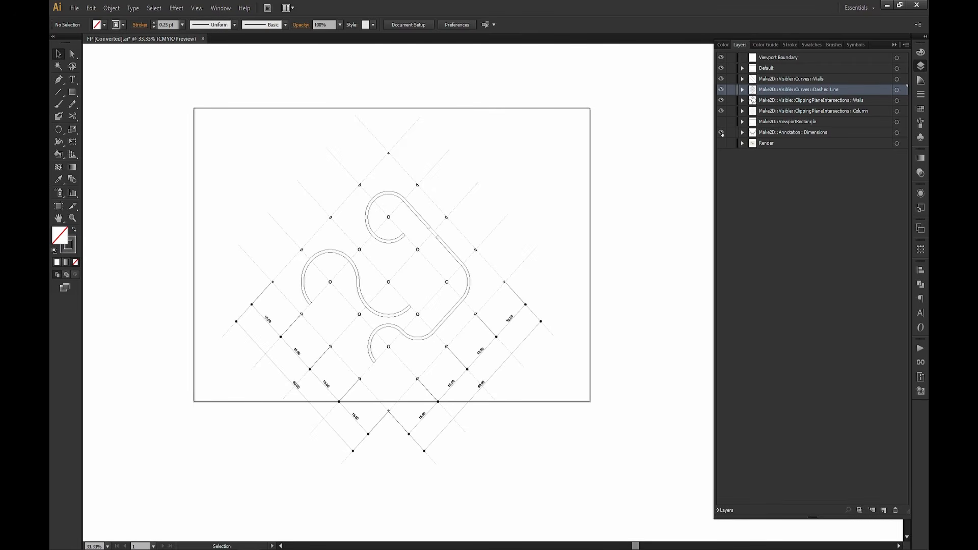
Select a single black end dot of a 15.00 dimension inside its group with the Group Selection tool.
{"action": "scroll", "coordinate": [480, 379], "scroll_direction": "up", "scroll_amount": 3, "text": "alt"}
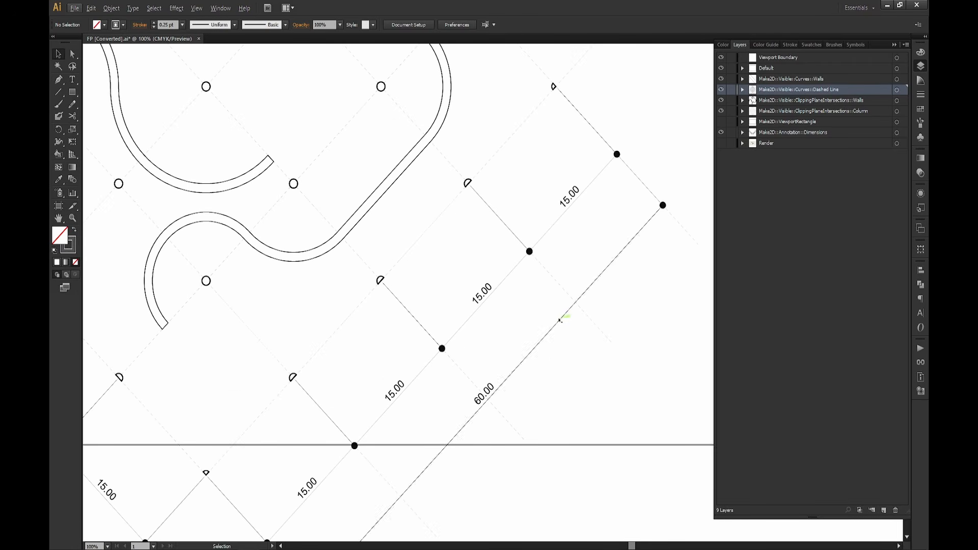
{"action": "scroll", "coordinate": [462, 332], "scroll_direction": "up", "scroll_amount": 3, "text": "alt"}
{"action": "left_click_drag", "start_coordinate": [462, 332], "coordinate": [446, 401]}
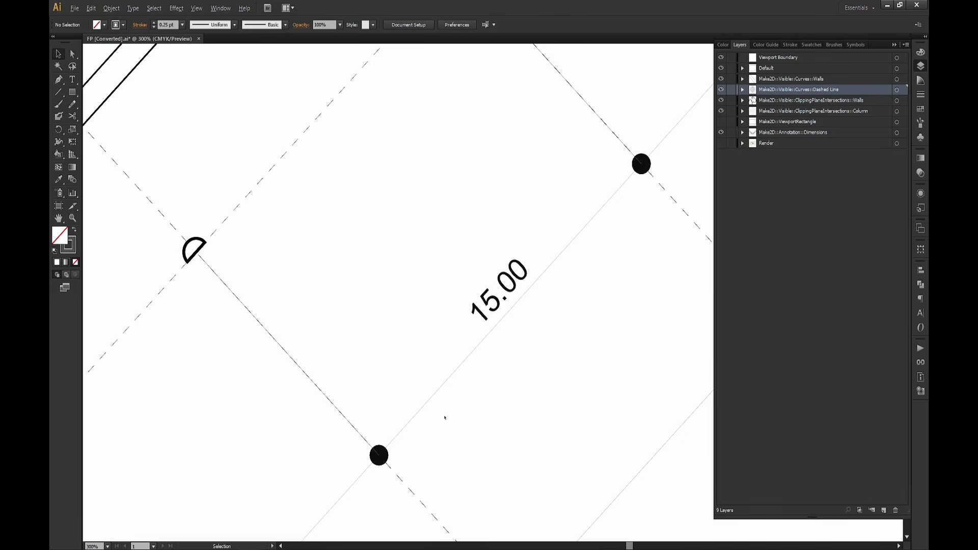
{"action": "scroll", "coordinate": [445, 418], "scroll_direction": "down", "scroll_amount": 2, "text": "alt"}
{"action": "left_click_drag", "start_coordinate": [559, 401], "coordinate": [455, 347]}
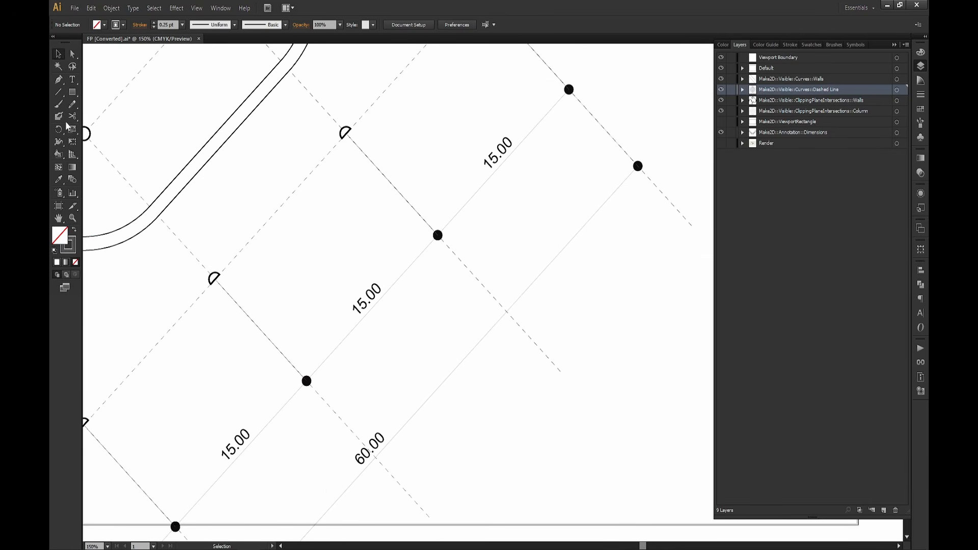
{"action": "left_click_drag", "start_coordinate": [72, 54], "coordinate": [126, 64]}
{"action": "scroll", "coordinate": [571, 63], "scroll_direction": "up", "scroll_amount": 2, "text": "alt"}
{"action": "left_click", "coordinate": [567, 117]}
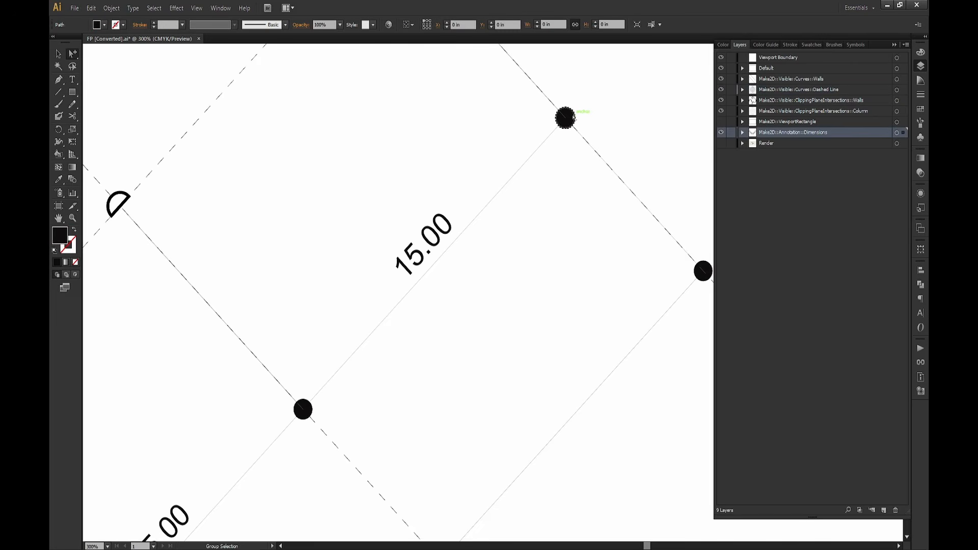
Extend the selection to all similar black end dots of the dimensions with Select Similar Objects.
{"action": "left_click", "coordinate": [659, 23]}
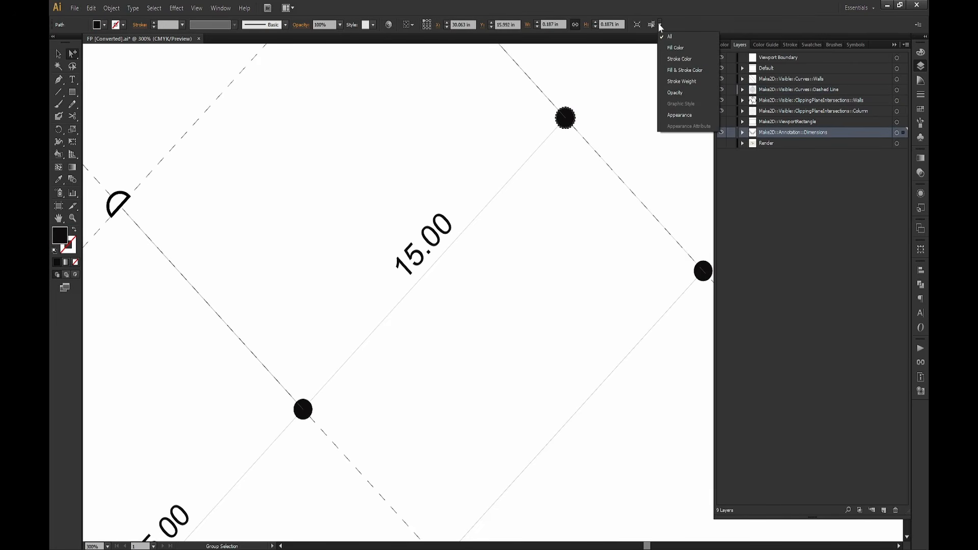
{"action": "left_click", "coordinate": [659, 23]}
{"action": "left_click", "coordinate": [660, 24]}
{"action": "left_click", "coordinate": [694, 94]}
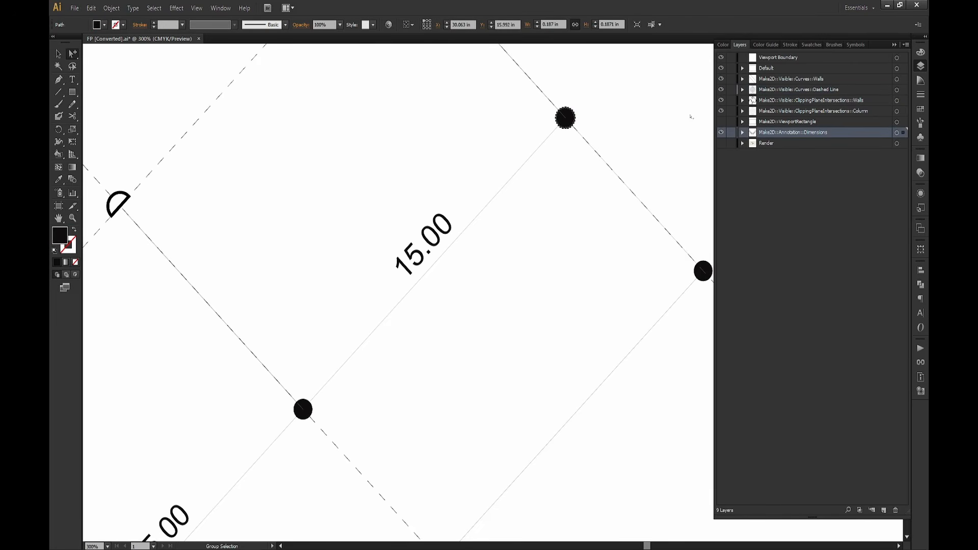
{"action": "scroll", "coordinate": [432, 267], "scroll_direction": "down", "scroll_amount": 4, "text": "alt"}
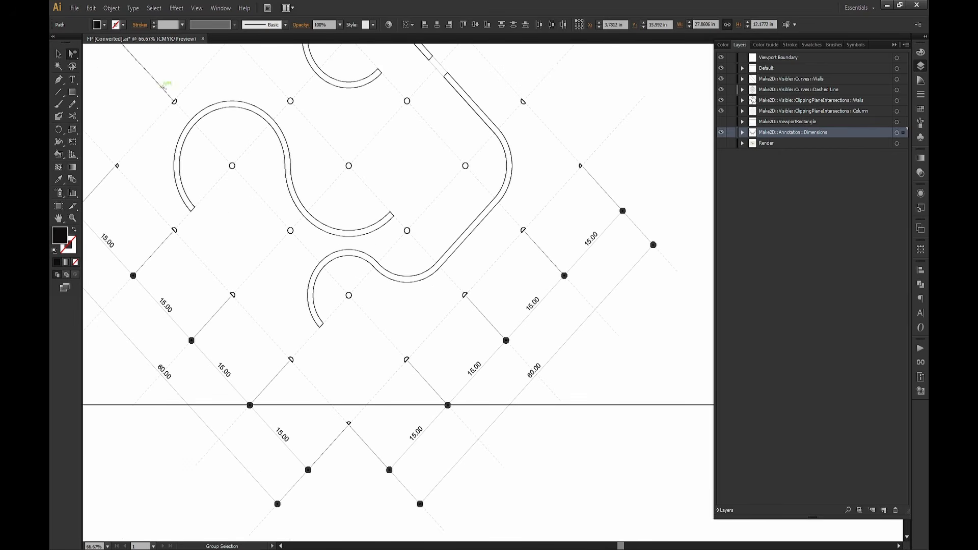
{"action": "left_click_drag", "start_coordinate": [327, 246], "coordinate": [437, 348]}
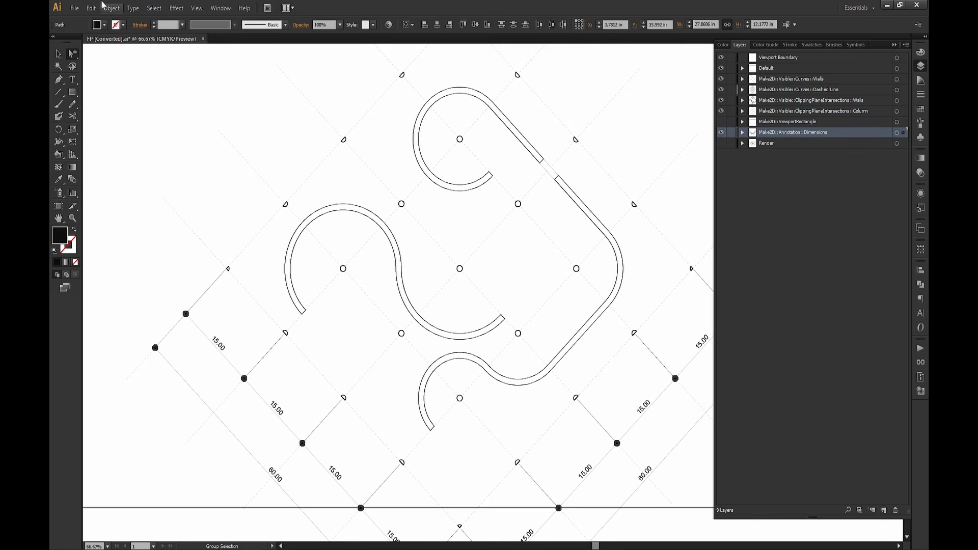
Recolour the fill of the selected dimension end dots to 75% K, starting from the black swatch.
{"action": "left_click", "coordinate": [104, 25], "text": "shift"}
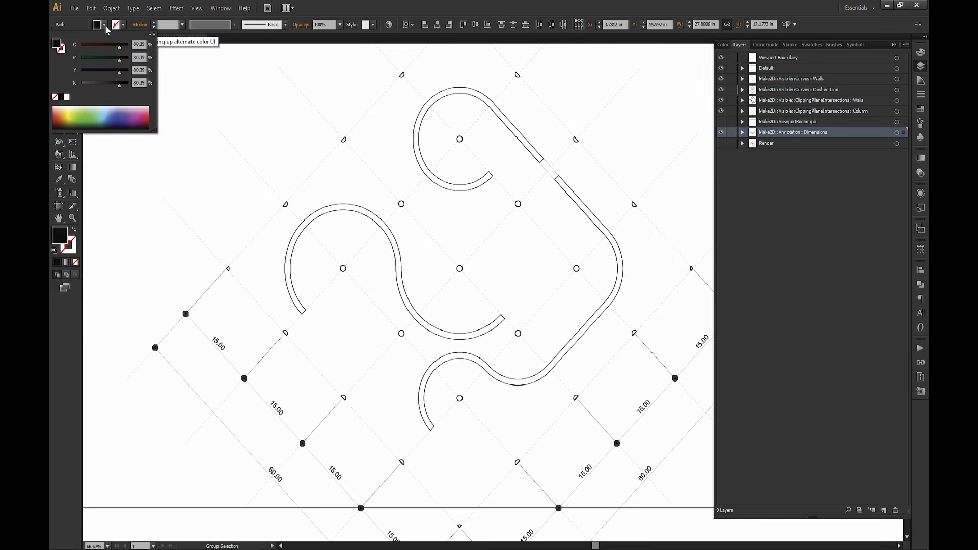
{"action": "left_click", "coordinate": [60, 97]}
{"action": "left_click", "coordinate": [134, 83]}
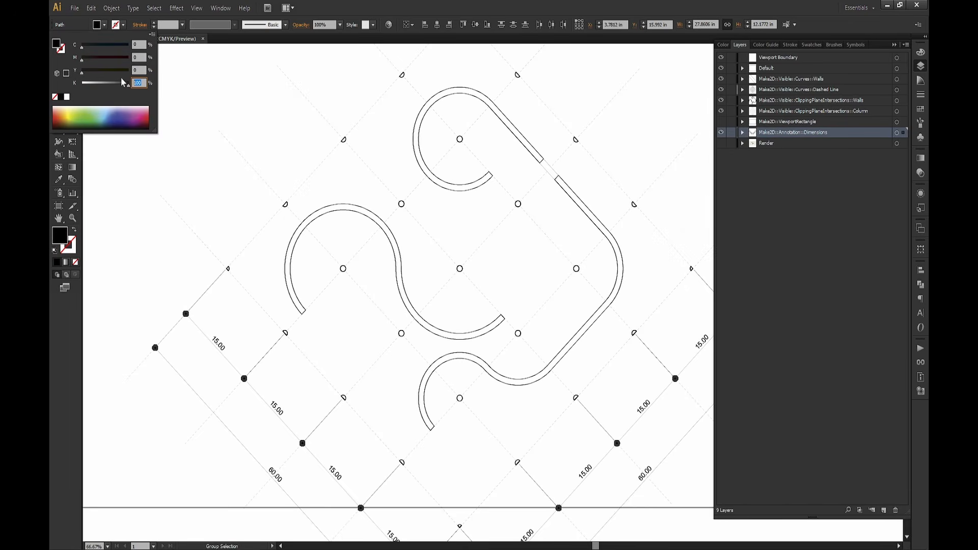
{"action": "type", "text": "75"}
{"action": "key", "text": "Return"}
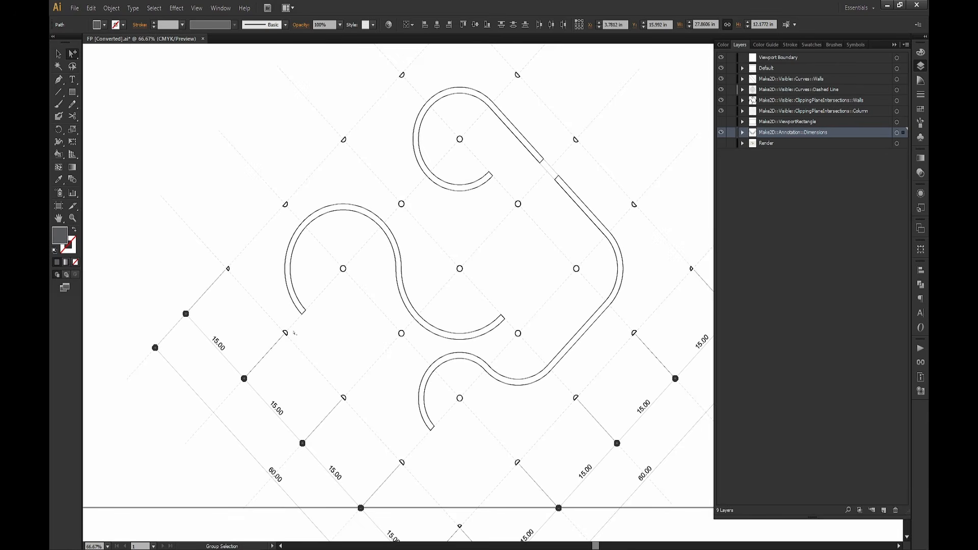
{"action": "scroll", "coordinate": [301, 436], "scroll_direction": "up", "scroll_amount": 8, "text": "alt"}
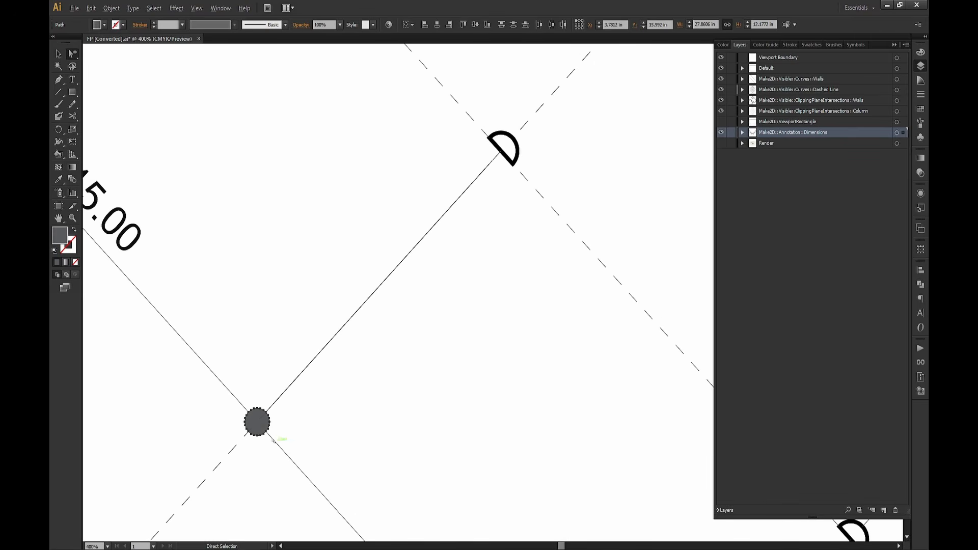
{"action": "scroll", "coordinate": [280, 407], "scroll_direction": "down", "scroll_amount": 6, "text": "alt"}
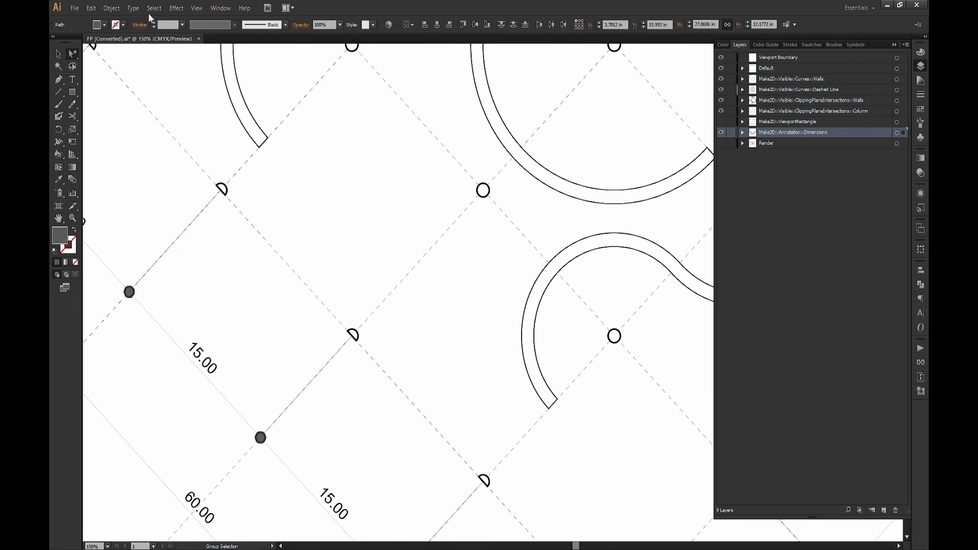
Preview a 75% horizontal and vertical scale on each dimension end dot with Transform Each.
{"action": "left_click", "coordinate": [111, 8]}
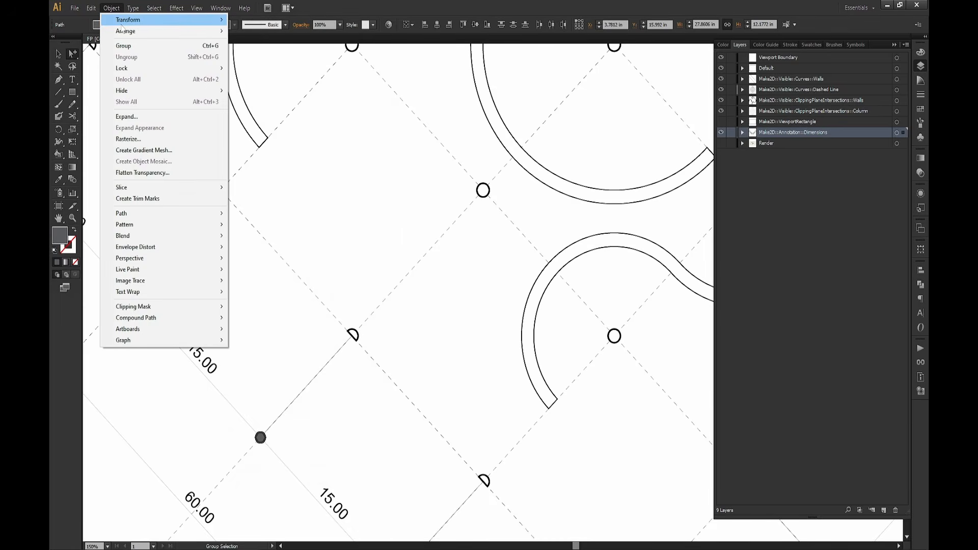
{"action": "mouse_move", "coordinate": [145, 23]}
{"action": "left_click", "coordinate": [262, 94]}
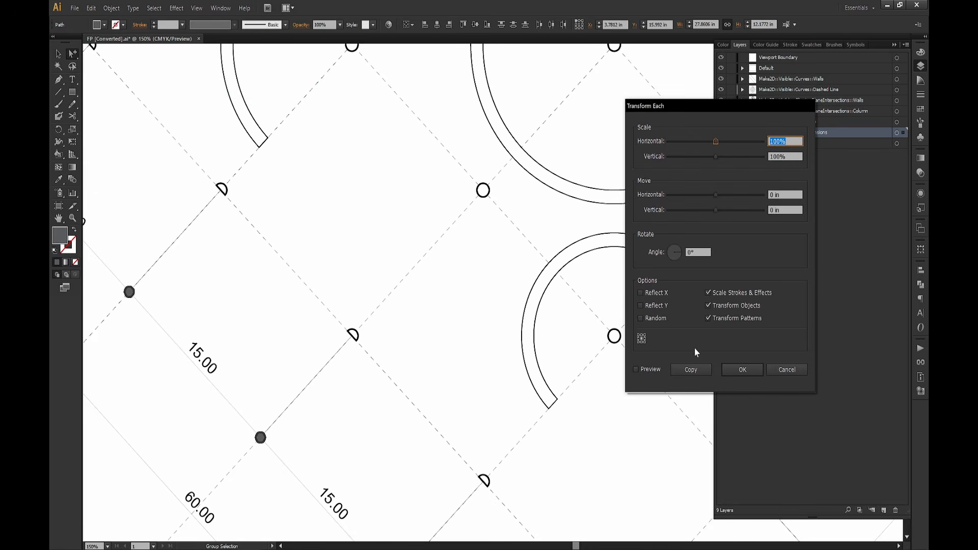
{"action": "left_click", "coordinate": [645, 371]}
{"action": "left_click", "coordinate": [792, 142]}
{"action": "type", "text": "75"}
{"action": "key", "text": "Tab"}
{"action": "type", "text": "754"}
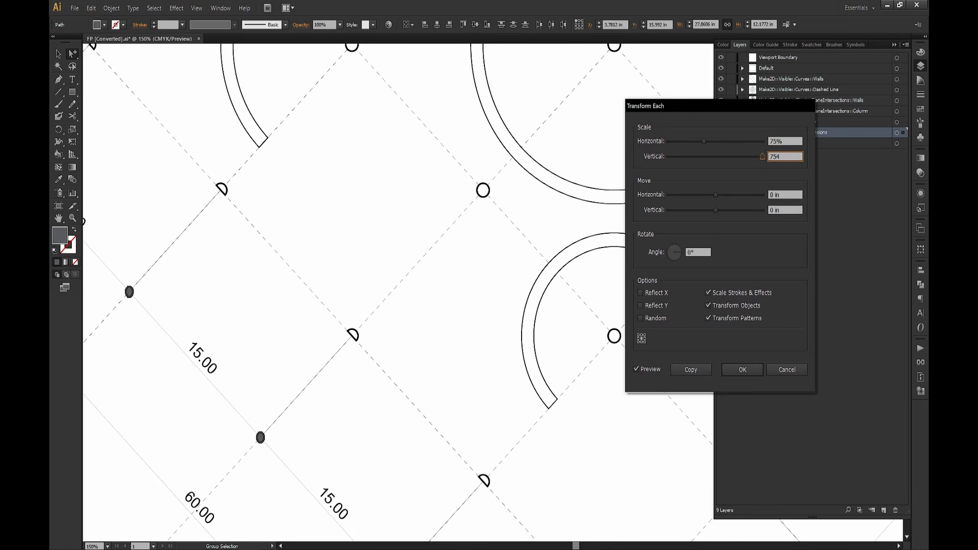
{"action": "key", "text": "BackSpace"}
Set the Transform Each scale of the end dots to 65% horizontal and 65% vertical, apply it and deselect the dots.
{"action": "left_click", "coordinate": [782, 141]}
{"action": "left_click_drag", "start_coordinate": [791, 141], "coordinate": [756, 150]}
{"action": "type", "text": "65"}
{"action": "type", "text": "65"}
{"action": "left_click", "coordinate": [786, 142]}
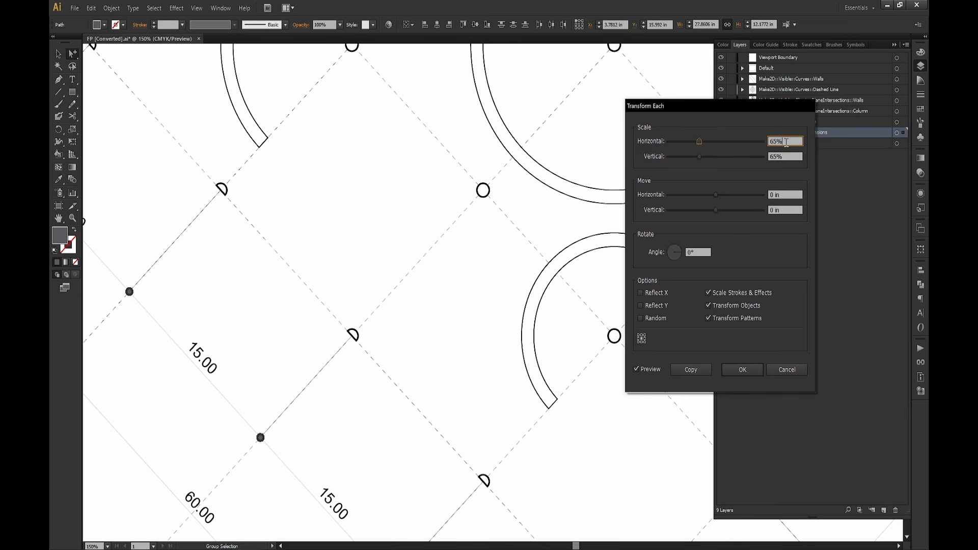
{"action": "left_click", "coordinate": [743, 370]}
{"action": "left_click", "coordinate": [431, 370]}
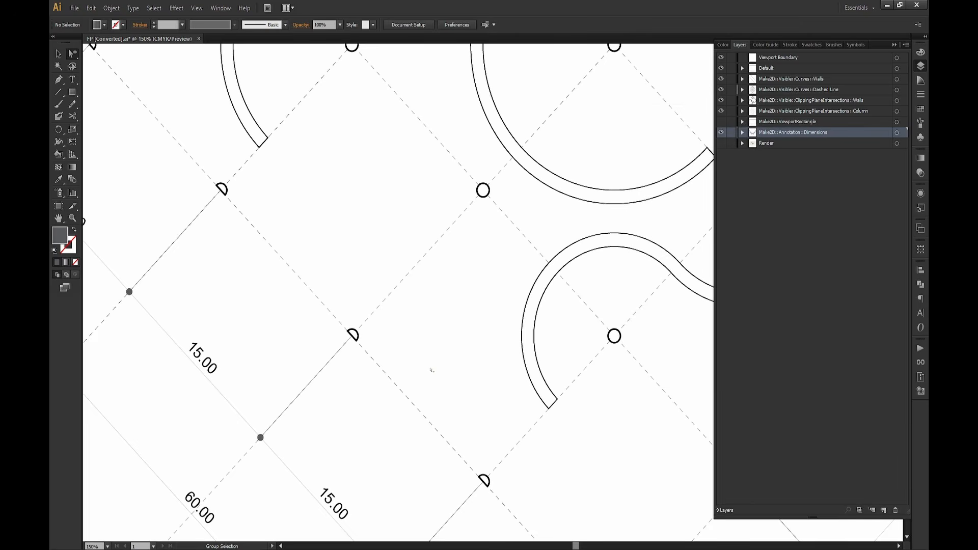
Select the 60.00 dimension text and extend the selection to all text objects in the drawing.
{"action": "scroll", "coordinate": [431, 370], "scroll_direction": "down", "scroll_amount": 4, "text": "alt"}
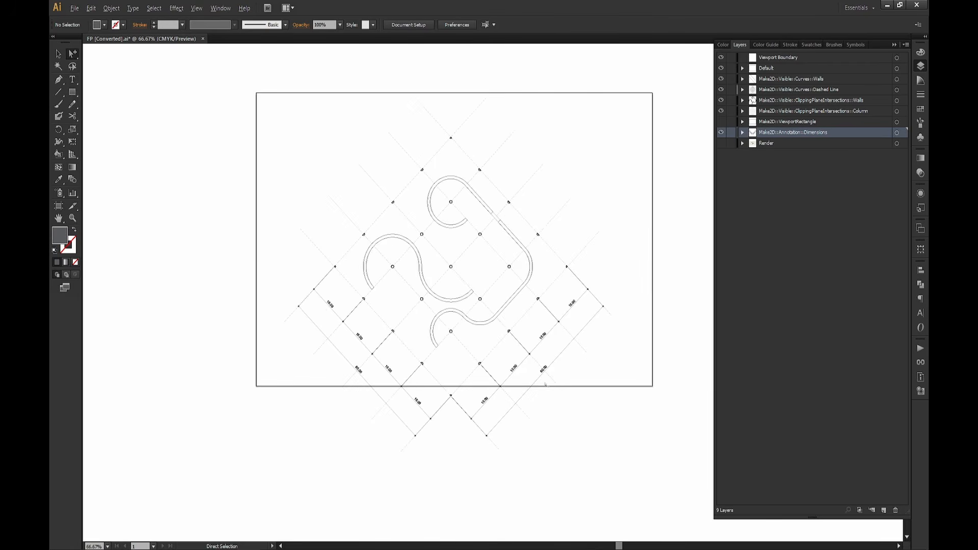
{"action": "scroll", "coordinate": [546, 384], "scroll_direction": "up", "scroll_amount": 2, "text": "alt"}
{"action": "left_click", "coordinate": [563, 376]}
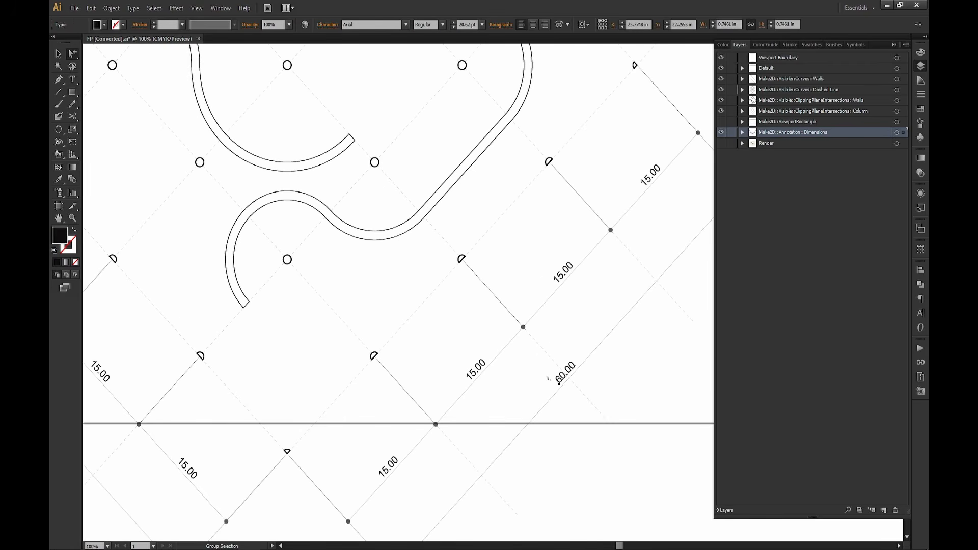
{"action": "left_click", "coordinate": [154, 8]}
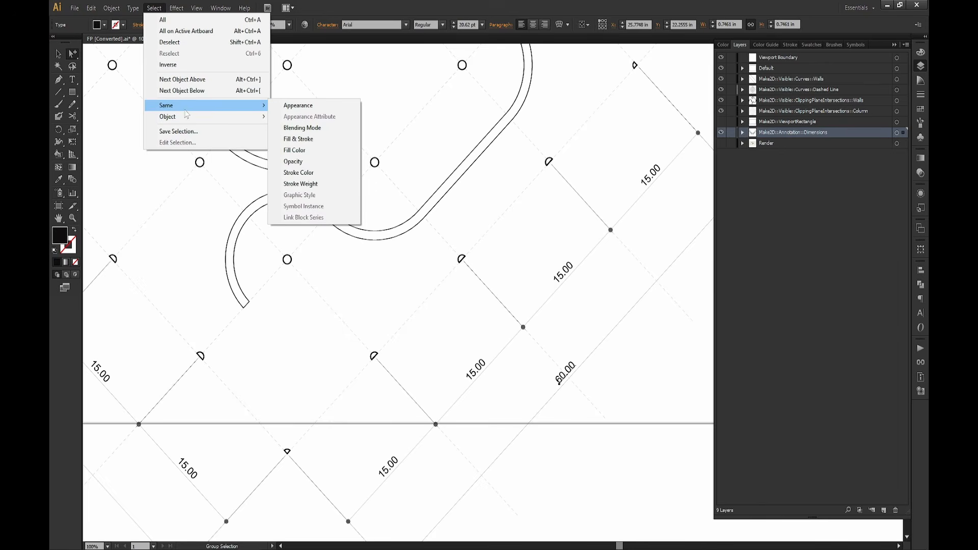
{"action": "mouse_move", "coordinate": [189, 116]}
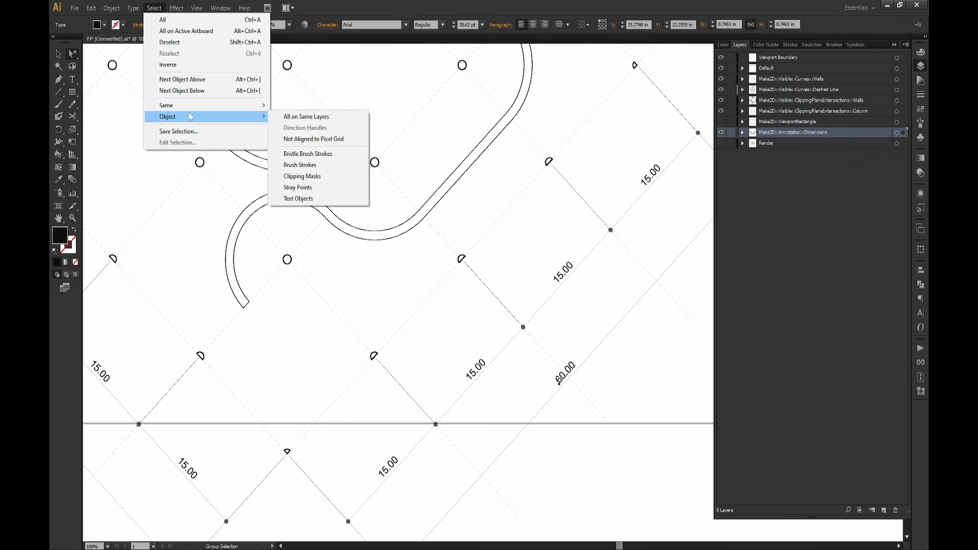
{"action": "left_click", "coordinate": [298, 199]}
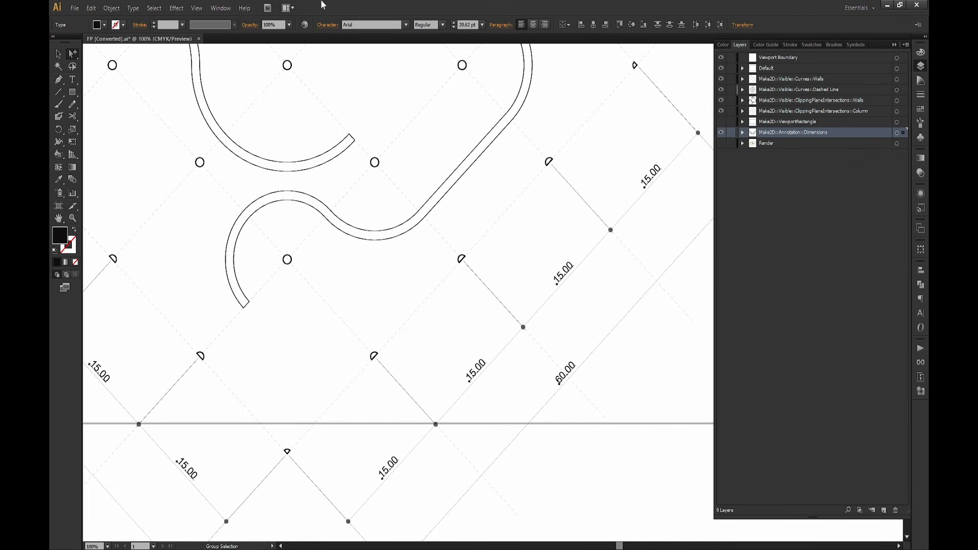
Scale each dimension text to 75% horizontally and vertically with Transform Each and deselect the texts.
{"action": "left_click", "coordinate": [113, 9]}
{"action": "mouse_move", "coordinate": [122, 19]}
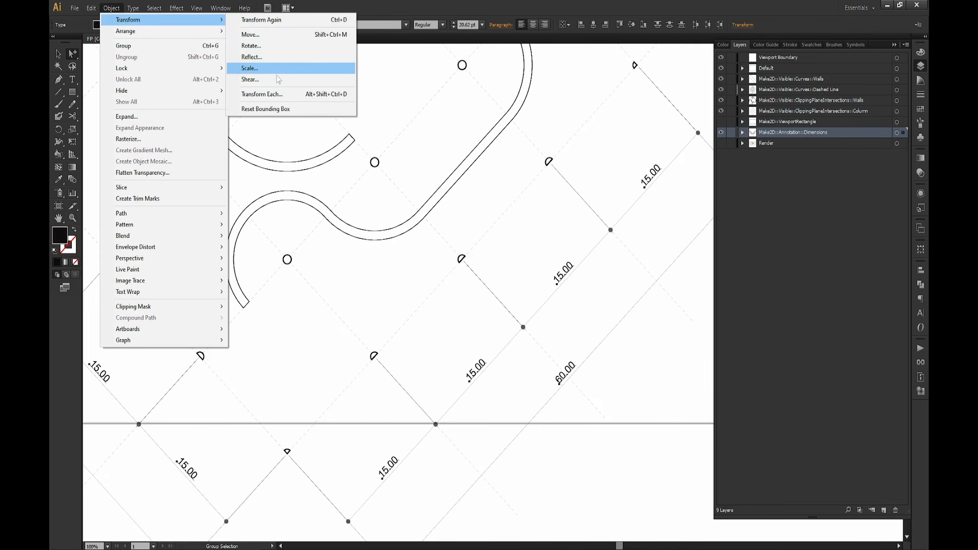
{"action": "left_click", "coordinate": [261, 94]}
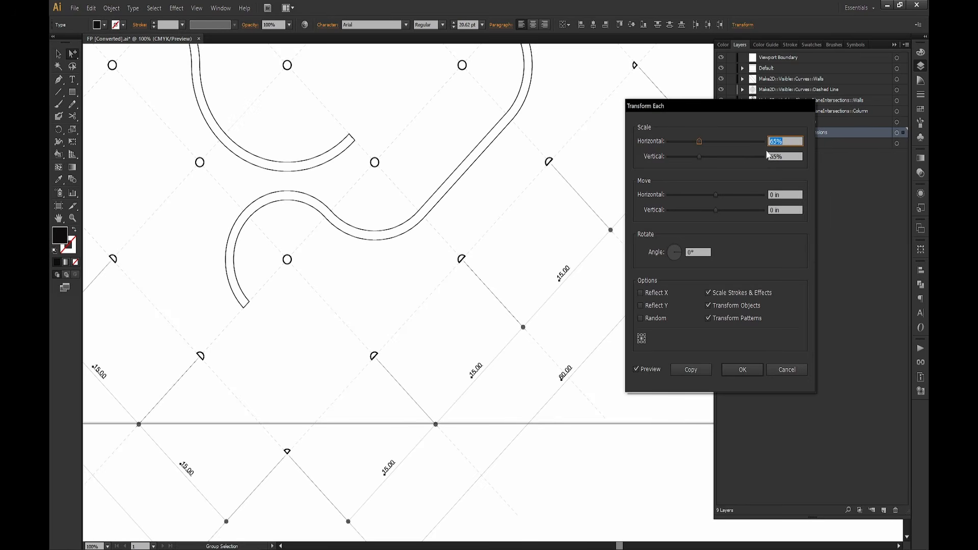
{"action": "type", "text": "75"}
{"action": "key", "text": "Tab"}
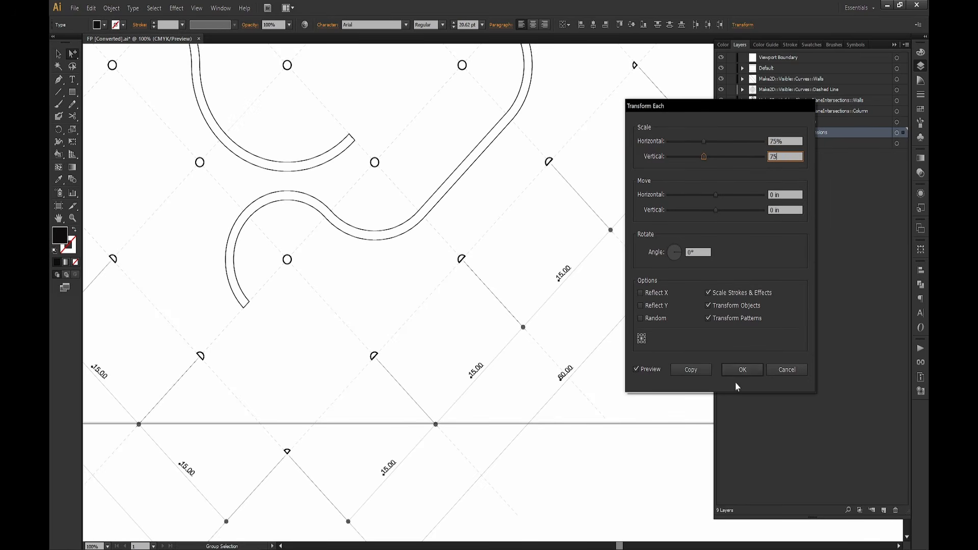
{"action": "left_click", "coordinate": [738, 371]}
{"action": "left_click", "coordinate": [592, 435]}
Examine the resized dimension texts and end dots against the walls and grid at different zoom levels.
{"action": "scroll", "coordinate": [588, 378], "scroll_direction": "down", "scroll_amount": 2, "text": "alt"}
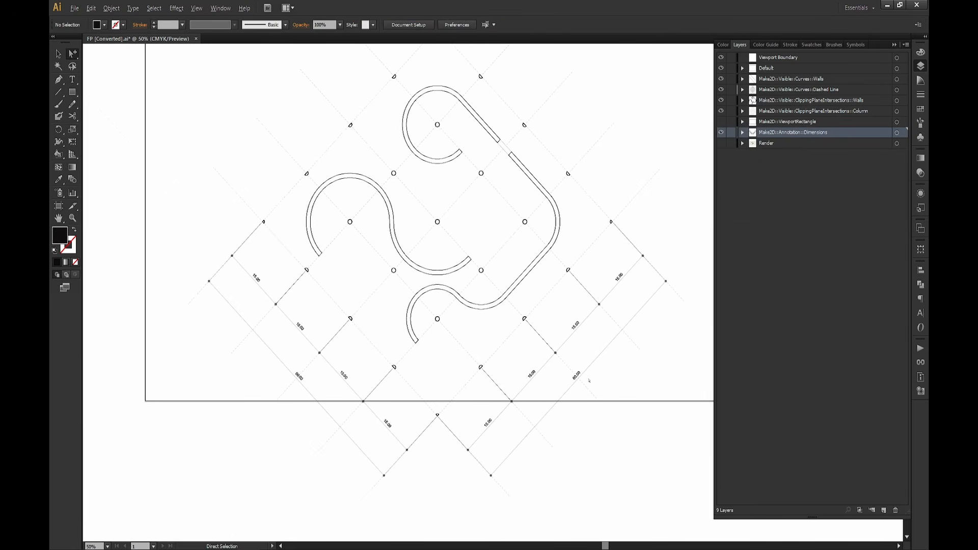
{"action": "left_click_drag", "start_coordinate": [639, 281], "coordinate": [613, 317]}
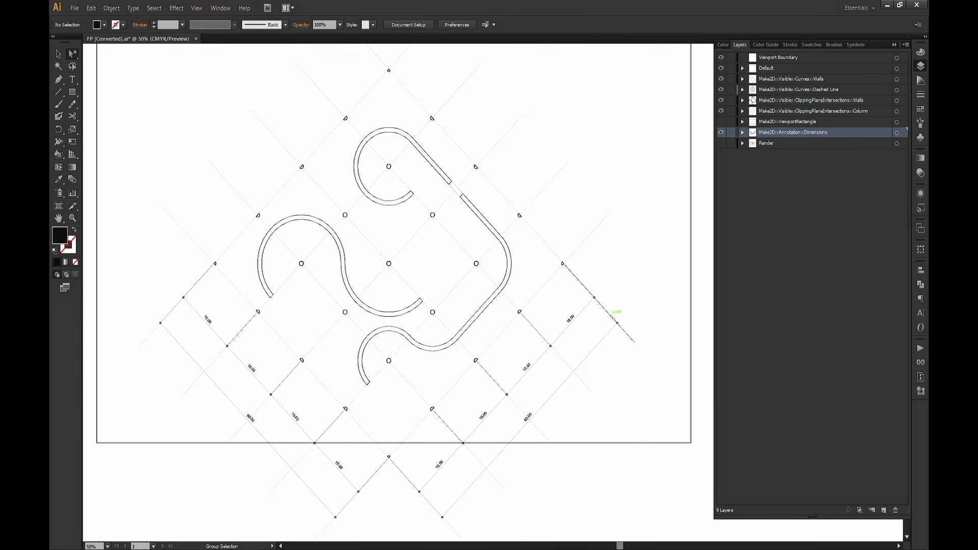
{"action": "scroll", "coordinate": [367, 344], "scroll_direction": "up", "scroll_amount": 2, "text": "alt"}
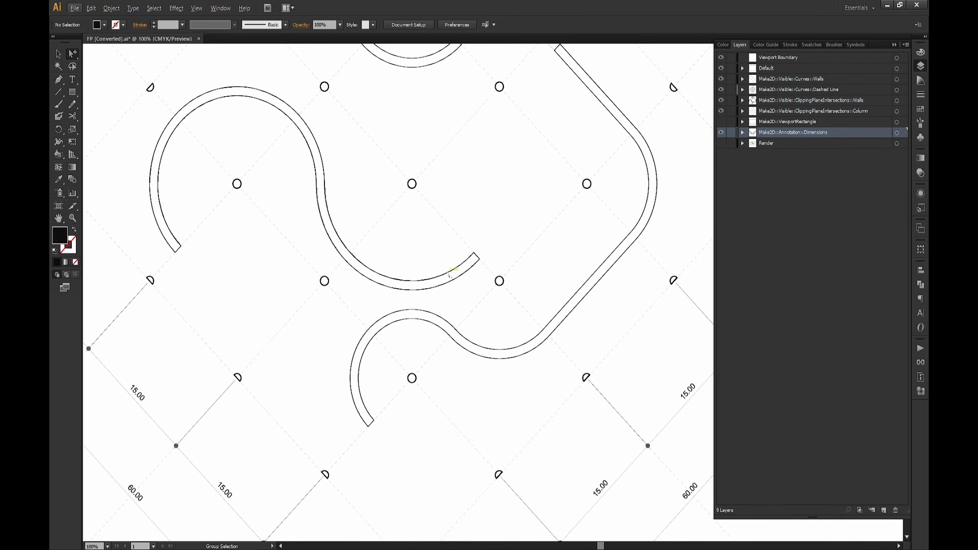
{"action": "left_click_drag", "start_coordinate": [468, 231], "coordinate": [543, 197]}
{"action": "scroll", "coordinate": [315, 396], "scroll_direction": "up", "scroll_amount": 5, "text": "alt"}
{"action": "scroll", "coordinate": [314, 401], "scroll_direction": "down", "scroll_amount": 1, "text": "alt"}
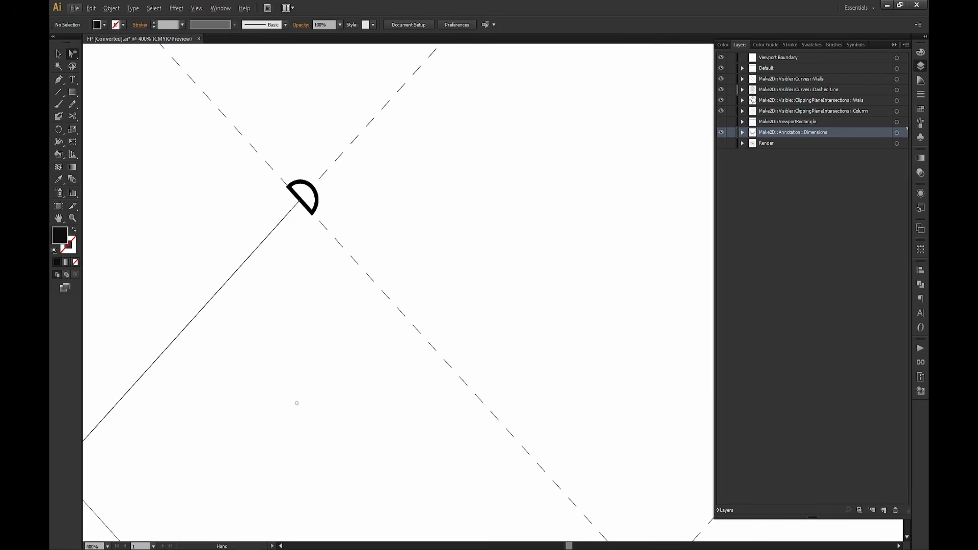
{"action": "left_click_drag", "start_coordinate": [297, 403], "coordinate": [446, 329]}
{"action": "scroll", "coordinate": [446, 329], "scroll_direction": "down", "scroll_amount": 3, "text": "alt"}
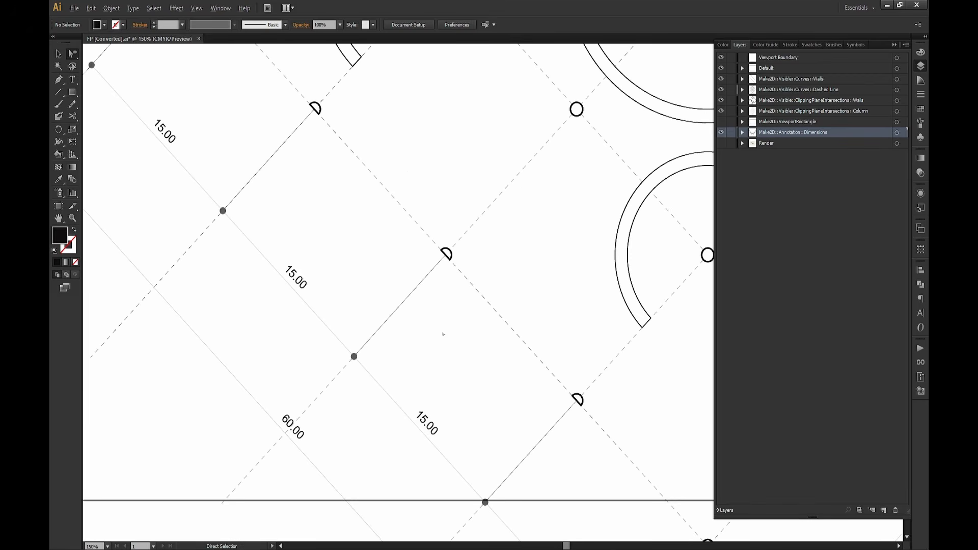
Select one 15.00 dimension line, extend the selection to all similar lines and set their stroke weight to 0.25 pt.
{"action": "left_click", "coordinate": [380, 386]}
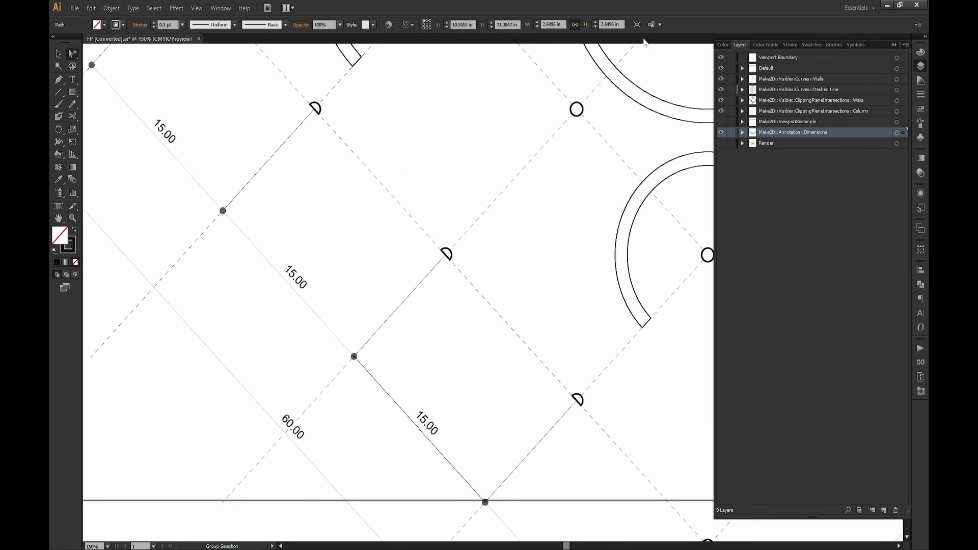
{"action": "left_click", "coordinate": [651, 25]}
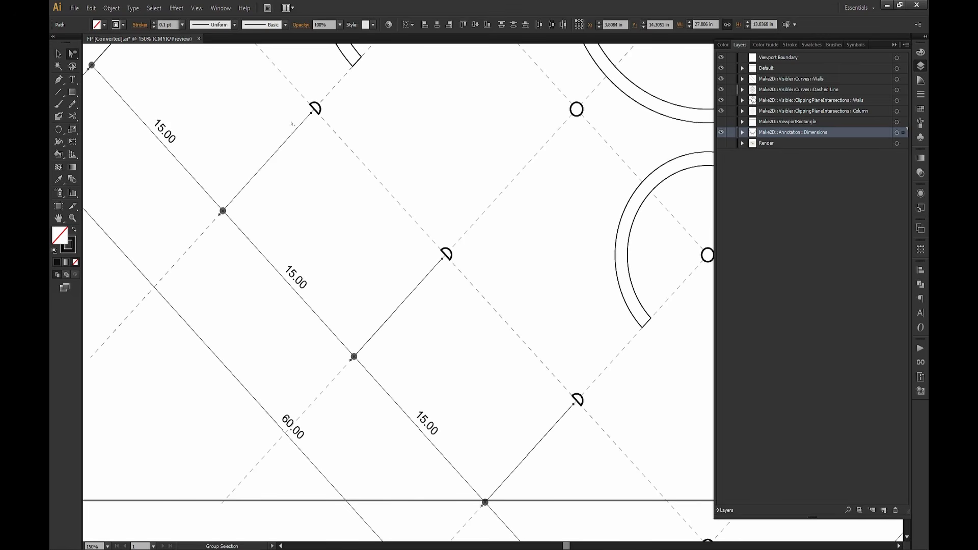
{"action": "left_click_drag", "start_coordinate": [173, 24], "coordinate": [146, 24]}
{"action": "type", "text": "0.25"}
{"action": "key", "text": "Return"}
Change the stroke colour of the selected dimension lines using the black swatch and its K value, and deselect them.
{"action": "left_click", "coordinate": [124, 25], "text": "shift"}
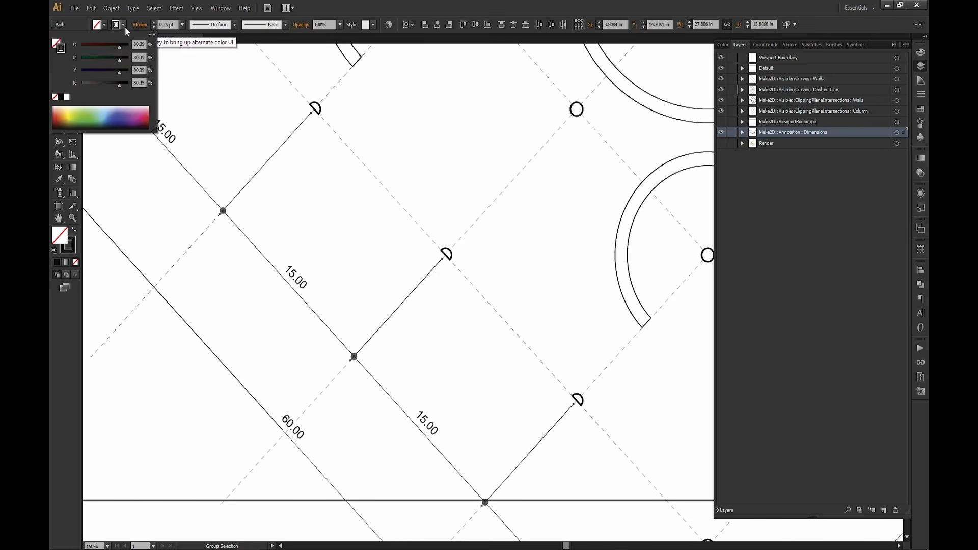
{"action": "left_click", "coordinate": [61, 100]}
{"action": "left_click", "coordinate": [141, 82]}
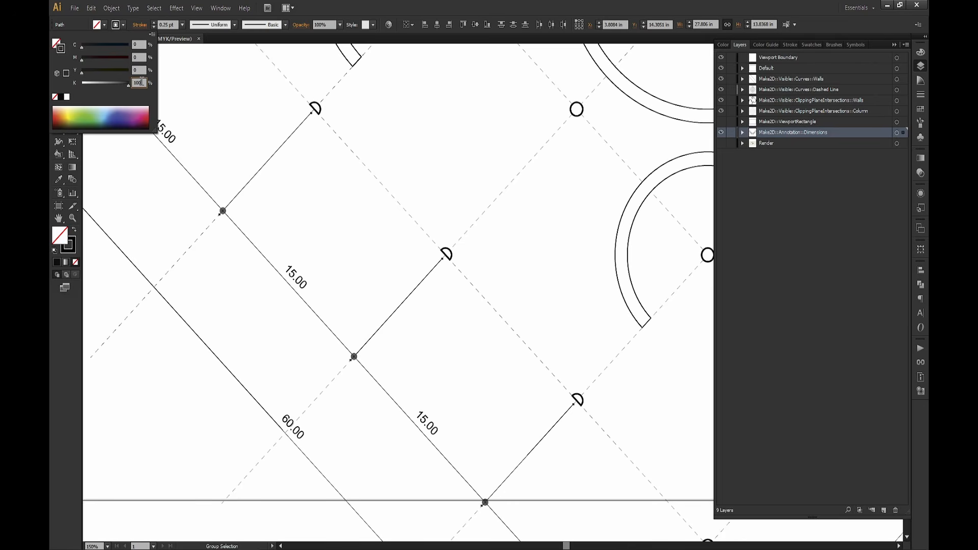
{"action": "key", "text": "Return"}
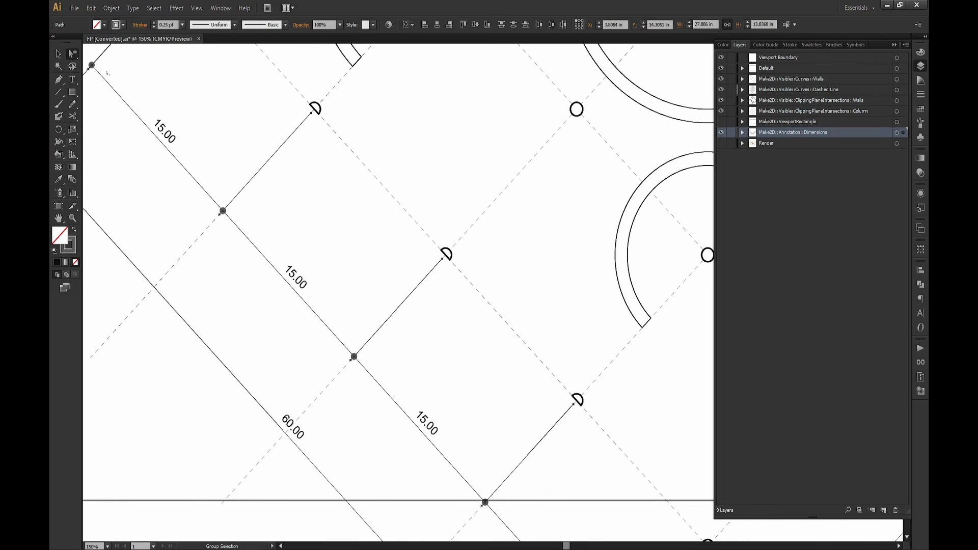
{"action": "left_click", "coordinate": [450, 361]}
Examine the line weights and dimension annotations across the whole floor plan at different zoom levels.
{"action": "scroll", "coordinate": [450, 361], "scroll_direction": "down", "scroll_amount": 3, "text": "alt"}
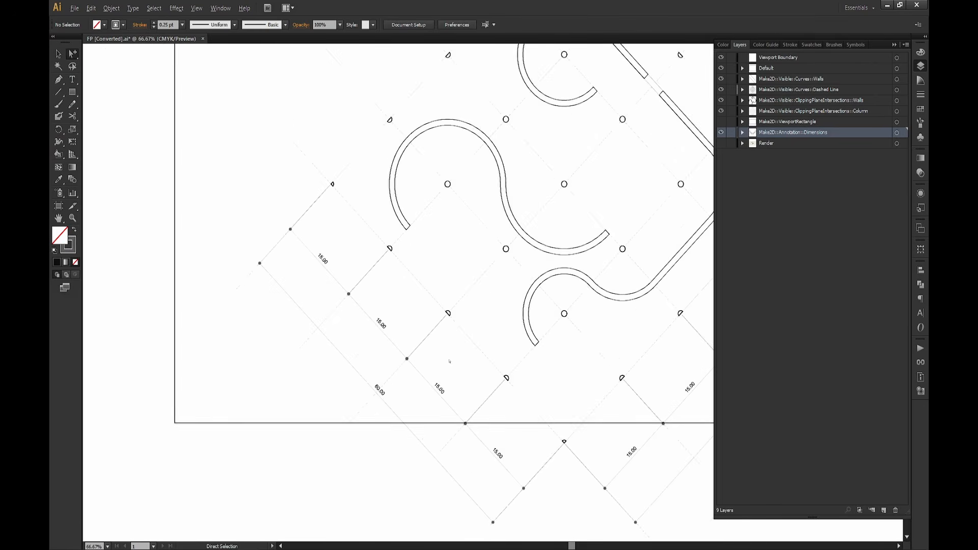
{"action": "left_click_drag", "start_coordinate": [547, 342], "coordinate": [397, 293]}
{"action": "left_click_drag", "start_coordinate": [522, 198], "coordinate": [524, 337]}
{"action": "scroll", "coordinate": [524, 337], "scroll_direction": "down", "scroll_amount": 3, "text": "alt"}
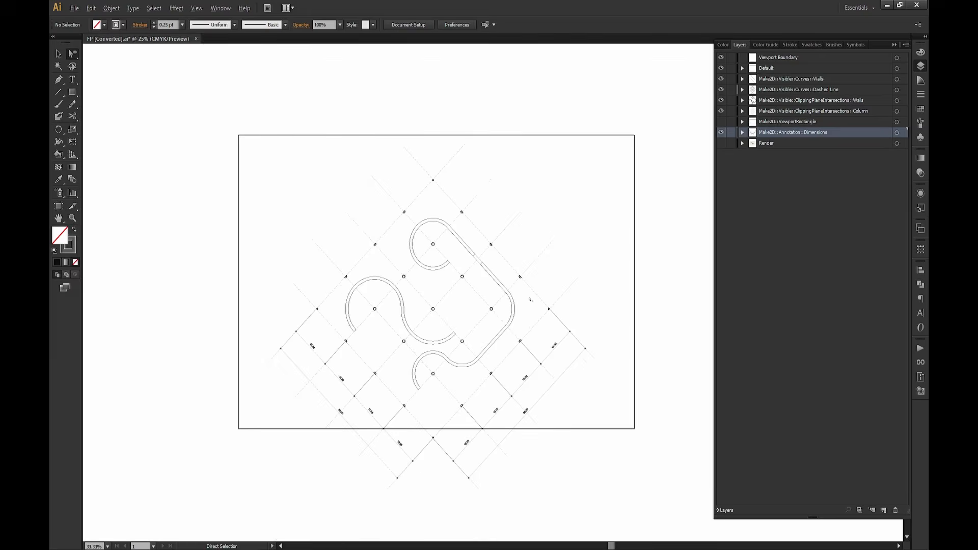
{"action": "key", "text": "v"}
{"action": "scroll", "coordinate": [542, 275], "scroll_direction": "up", "scroll_amount": 3, "text": "alt"}
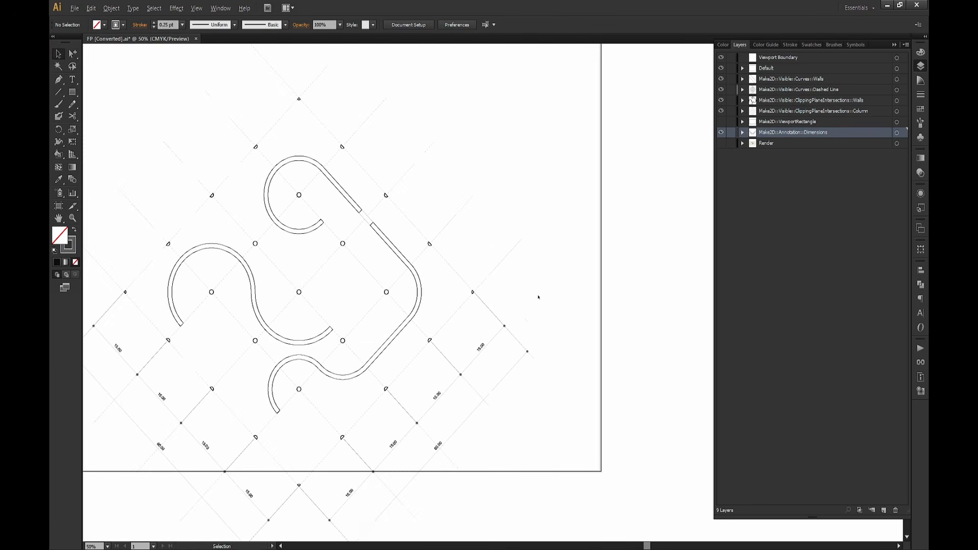
{"action": "scroll", "coordinate": [465, 294], "scroll_direction": "up", "scroll_amount": 2, "text": "alt"}
{"action": "left_click_drag", "start_coordinate": [376, 251], "coordinate": [585, 301]}
{"action": "scroll", "coordinate": [607, 265], "scroll_direction": "down", "scroll_amount": 2, "text": "alt"}
{"action": "left_click_drag", "start_coordinate": [572, 230], "coordinate": [612, 222]}
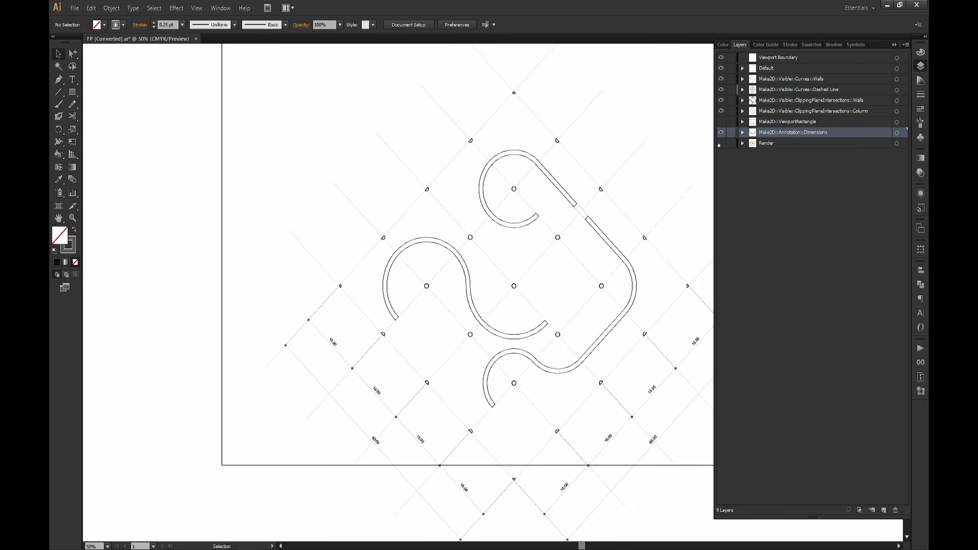
Show the Render layer behind the floor plan linework and check how its shadows line up with walls and columns.
{"action": "left_click", "coordinate": [720, 143]}
{"action": "left_click_drag", "start_coordinate": [642, 189], "coordinate": [497, 163]}
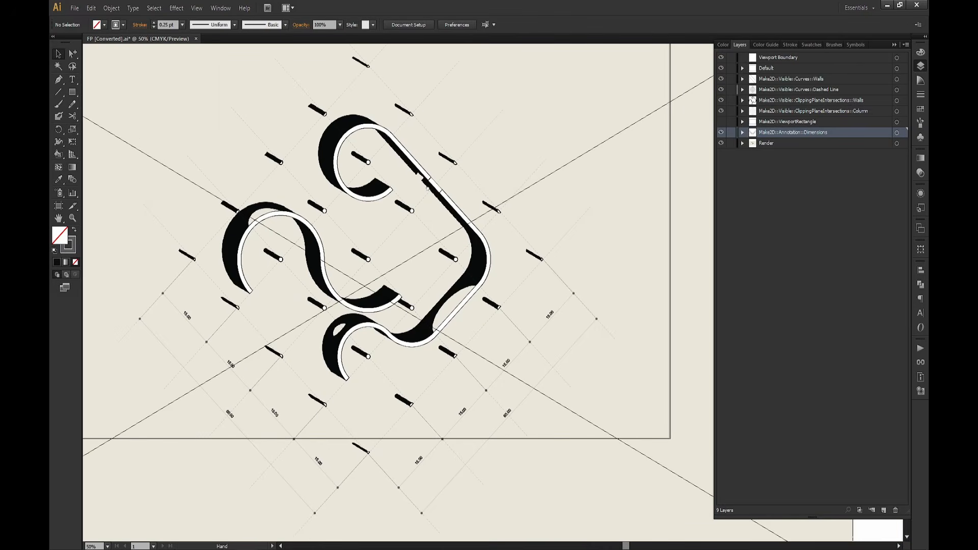
{"action": "scroll", "coordinate": [512, 275], "scroll_direction": "up", "scroll_amount": 3, "text": "alt"}
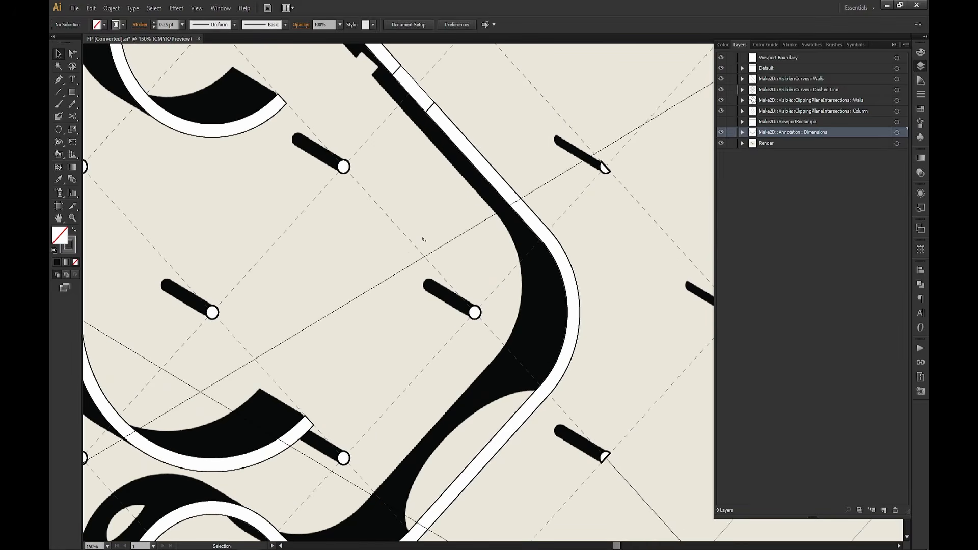
{"action": "scroll", "coordinate": [513, 275], "scroll_direction": "down", "scroll_amount": 2, "text": "alt"}
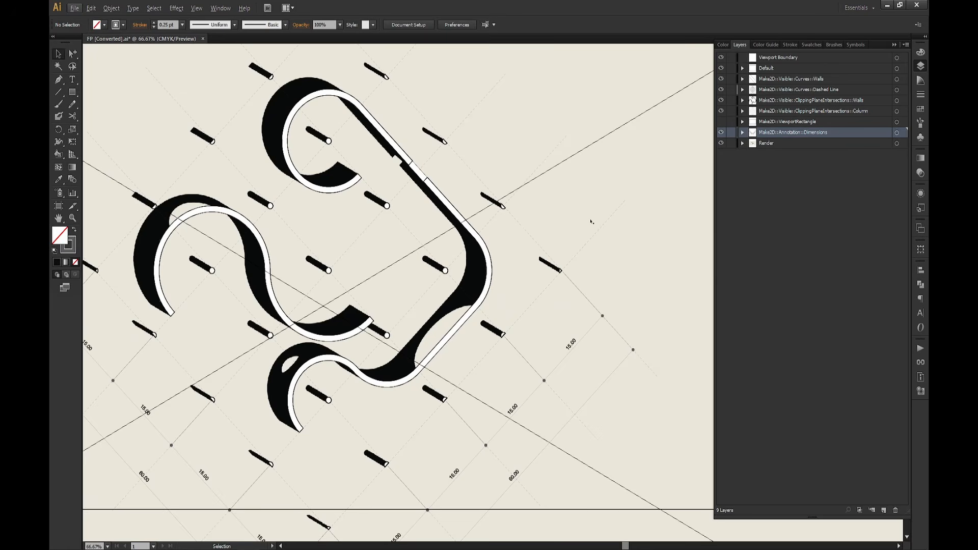
Set the opacity of the rendered shadow image behind the floor plan to 80% and deselect it.
{"action": "scroll", "coordinate": [591, 221], "scroll_direction": "down", "scroll_amount": 2, "text": "alt"}
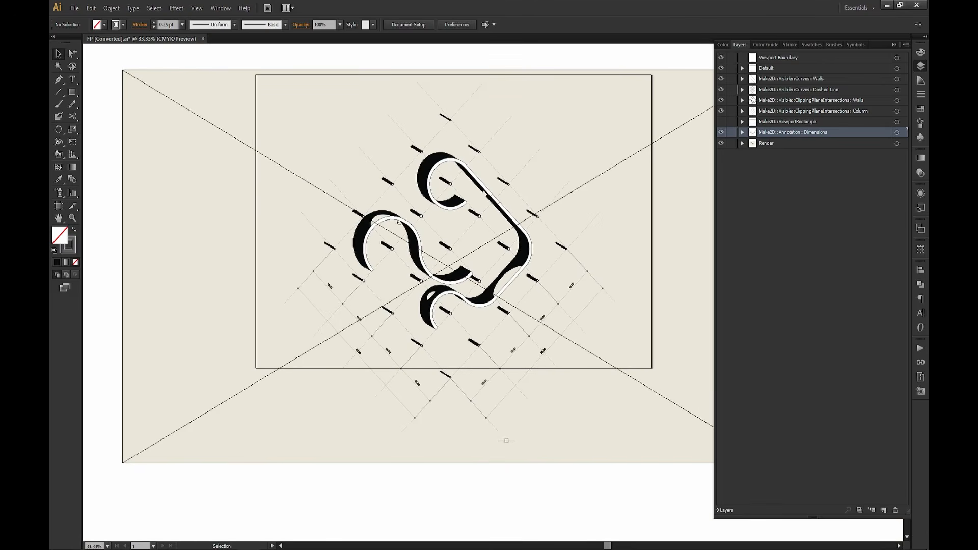
{"action": "left_click", "coordinate": [579, 419]}
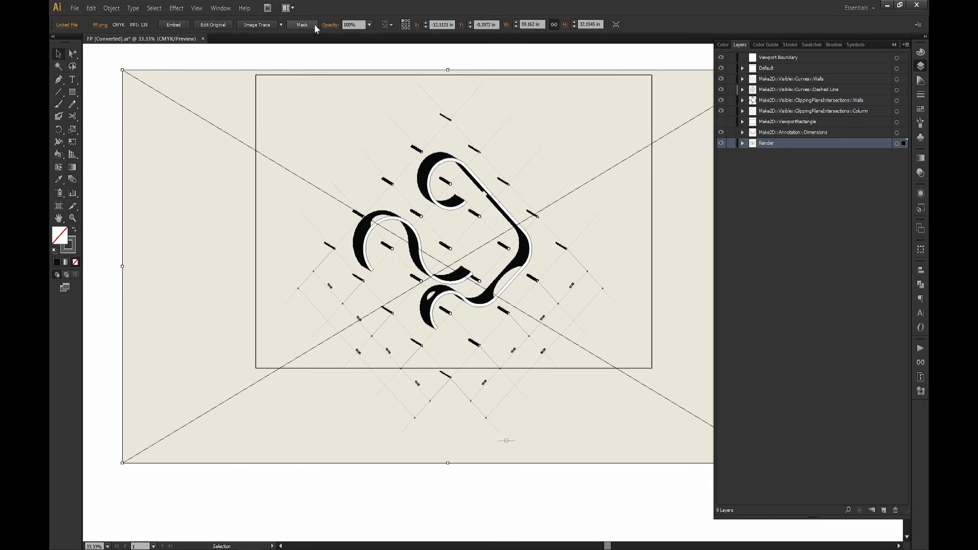
{"action": "left_click", "coordinate": [360, 26]}
{"action": "type", "text": "80"}
{"action": "key", "text": "Return"}
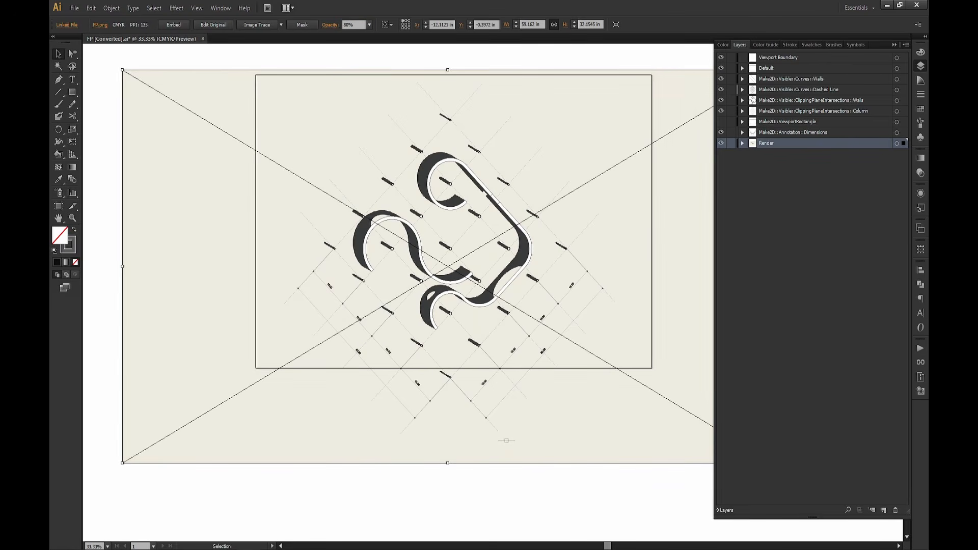
{"action": "left_click", "coordinate": [634, 499]}
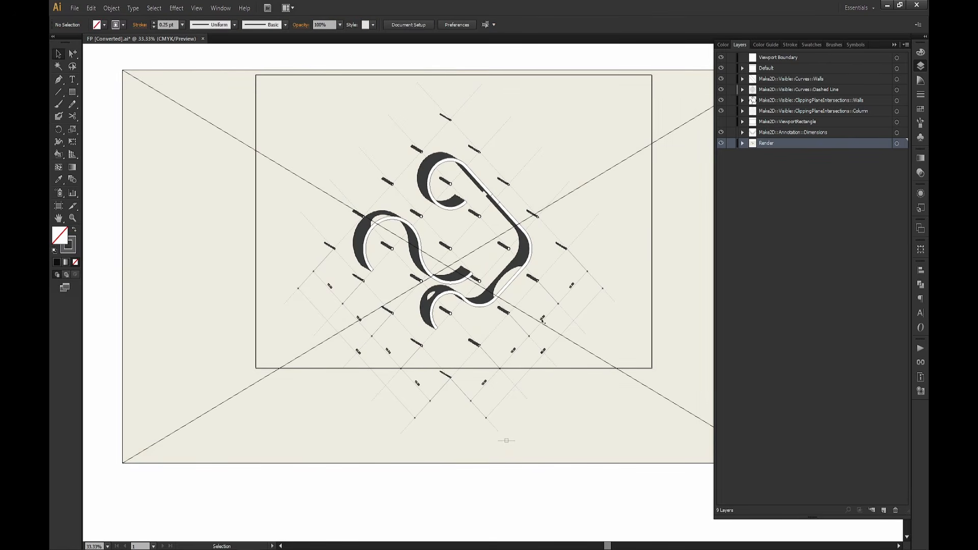
Set the stroke weight of all lines on the Dashed Line layer to 0.75 pt.
{"action": "scroll", "coordinate": [517, 291], "scroll_direction": "up", "scroll_amount": 3, "text": "alt"}
{"action": "left_click_drag", "start_coordinate": [499, 173], "coordinate": [583, 201]}
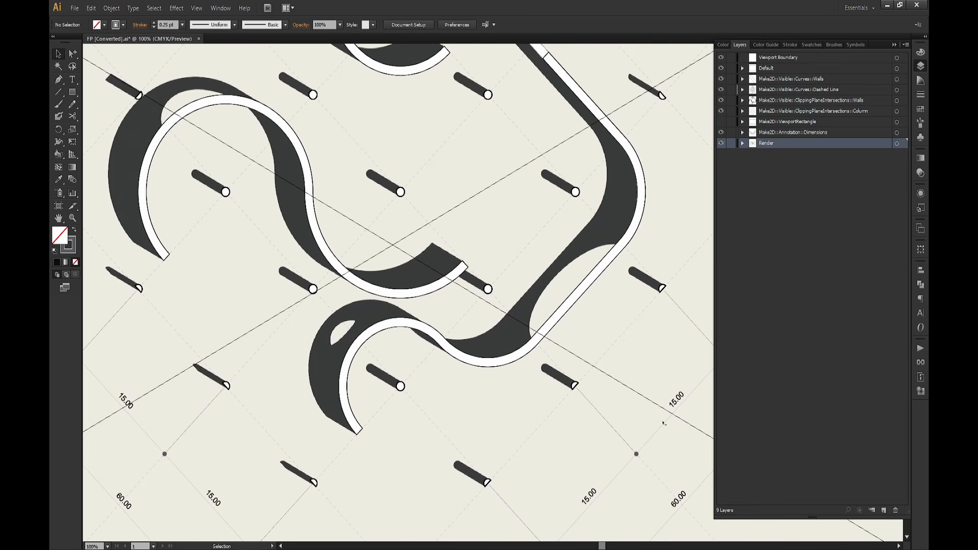
{"action": "left_click_drag", "start_coordinate": [304, 176], "coordinate": [412, 255]}
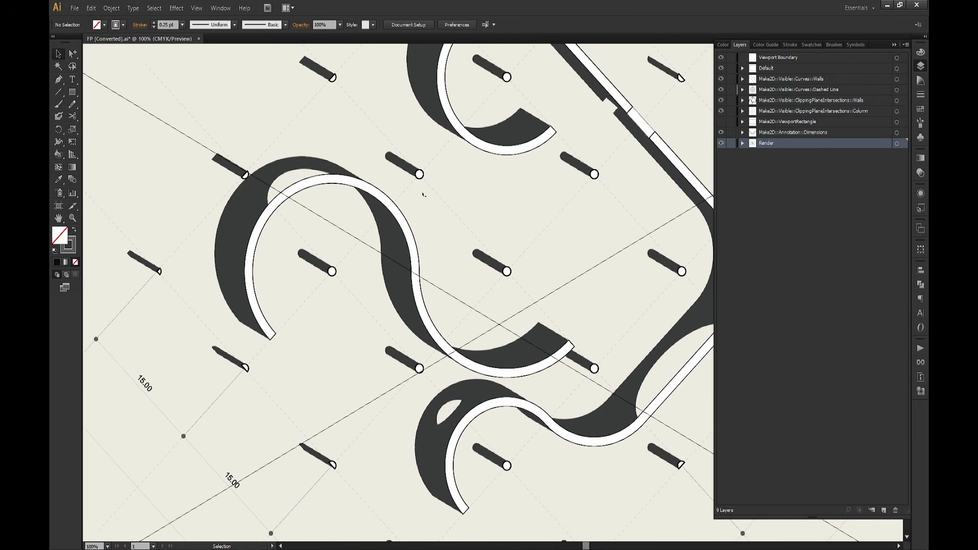
{"action": "left_click", "coordinate": [355, 297]}
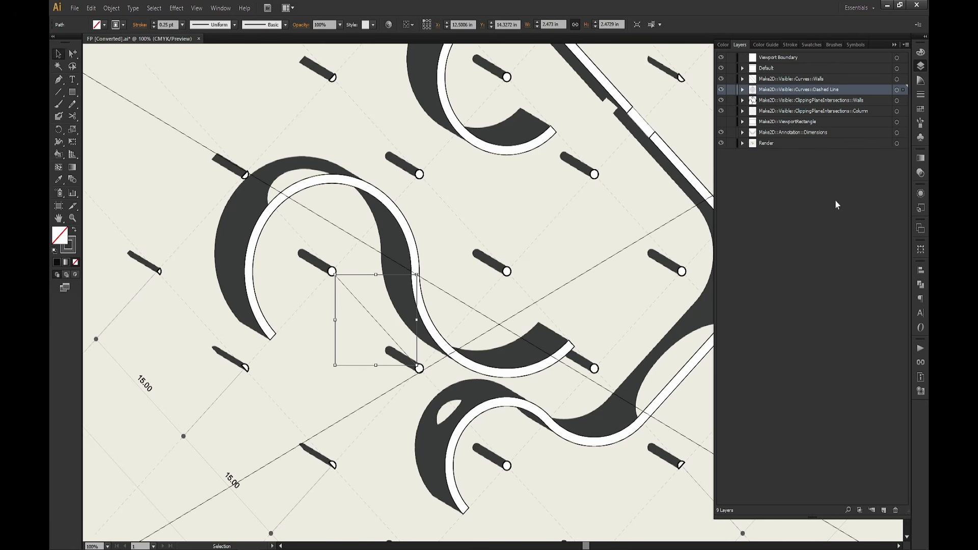
{"action": "left_click", "coordinate": [897, 90]}
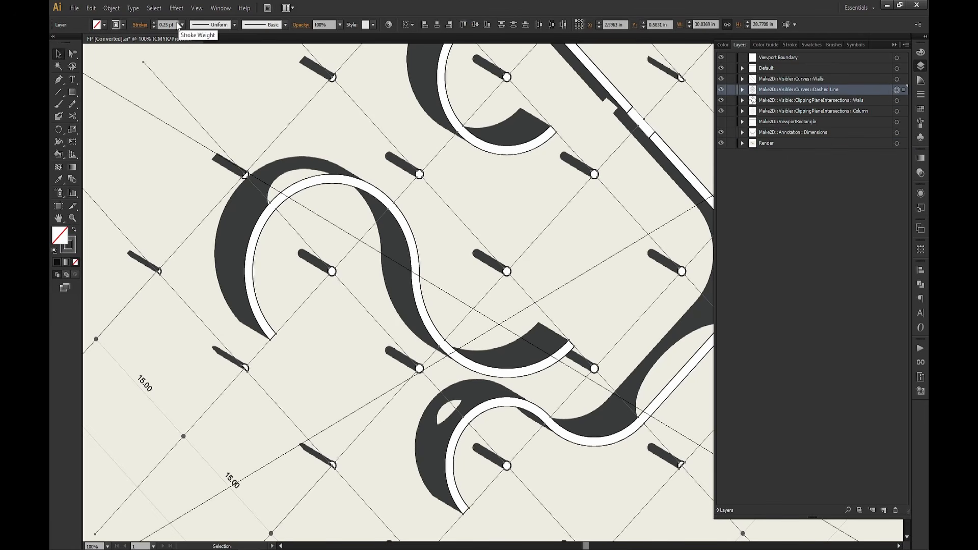
{"action": "left_click", "coordinate": [166, 25]}
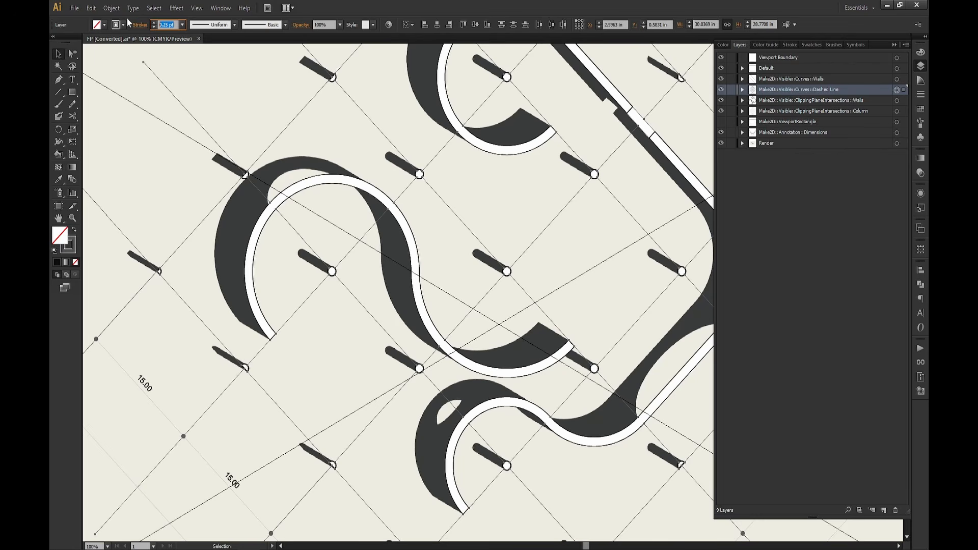
{"action": "key", "text": "BackSpace"}
{"action": "type", "text": ".75"}
{"action": "key", "text": "Return"}
{"action": "left_click", "coordinate": [408, 296]}
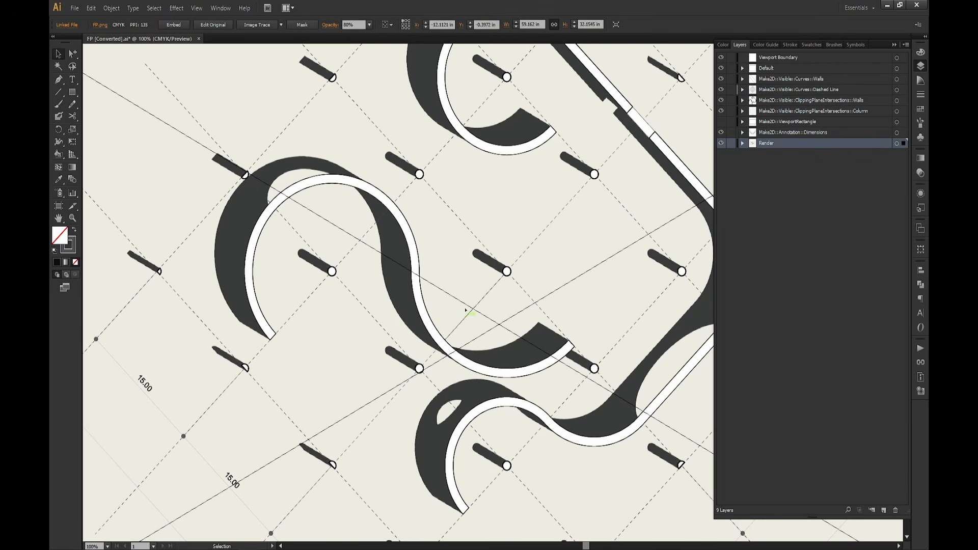
Examine the dashed grid lines against the walls, columns and lightened shadows across the whole plan, with nothing selected.
{"action": "key", "text": "ctrl+minus"}
{"action": "left_click_drag", "start_coordinate": [553, 389], "coordinate": [526, 349]}
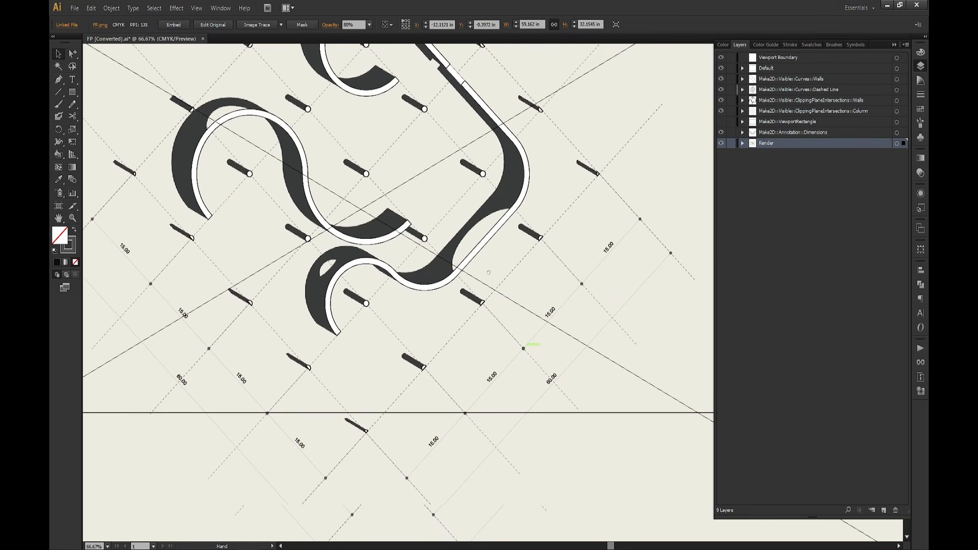
{"action": "scroll", "coordinate": [599, 449], "scroll_direction": "down", "scroll_amount": 2, "text": "alt"}
{"action": "left_click_drag", "start_coordinate": [593, 528], "coordinate": [567, 353]}
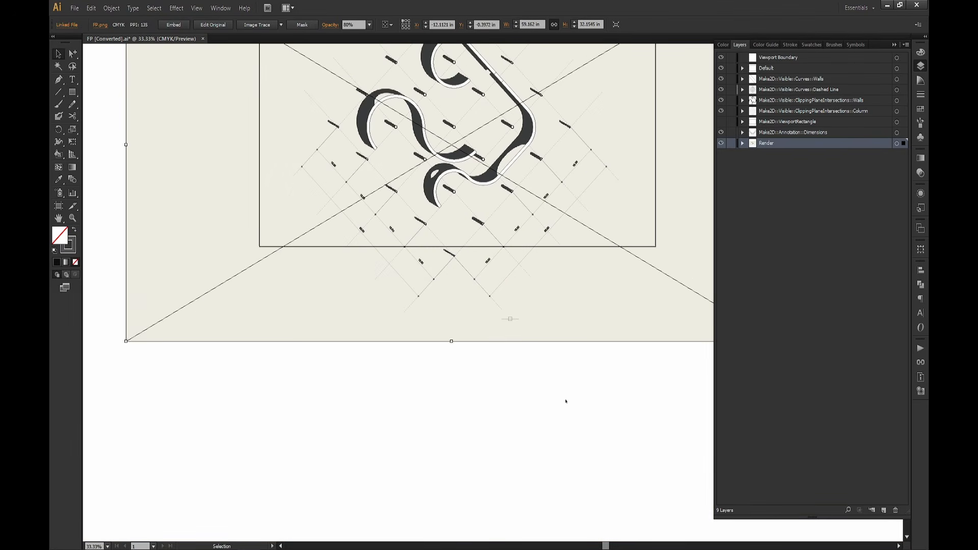
{"action": "left_click", "coordinate": [567, 398]}
{"action": "left_click_drag", "start_coordinate": [607, 264], "coordinate": [585, 344]}
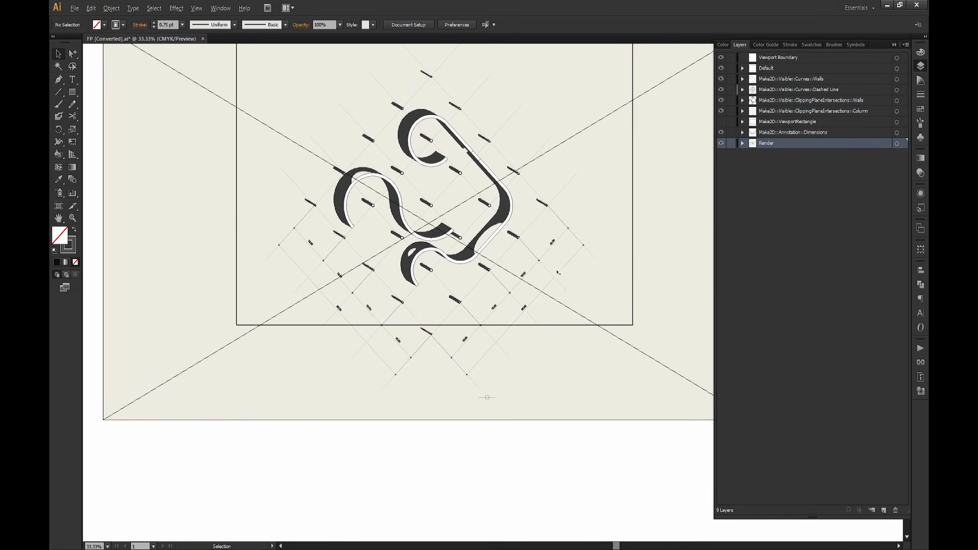
{"action": "scroll", "coordinate": [547, 204], "scroll_direction": "up", "scroll_amount": 2, "text": "alt"}
{"action": "left_click_drag", "start_coordinate": [528, 194], "coordinate": [564, 255]}
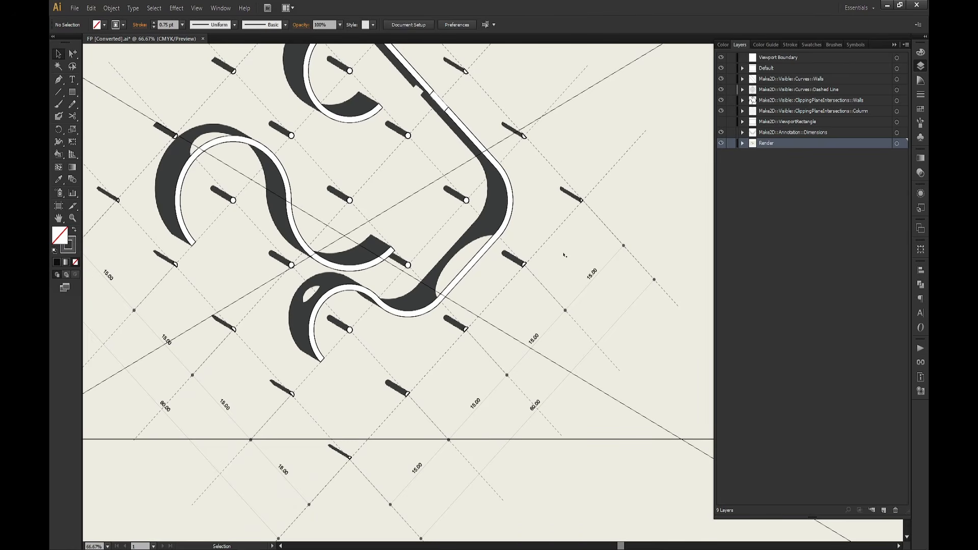
{"action": "left_click_drag", "start_coordinate": [306, 199], "coordinate": [413, 355]}
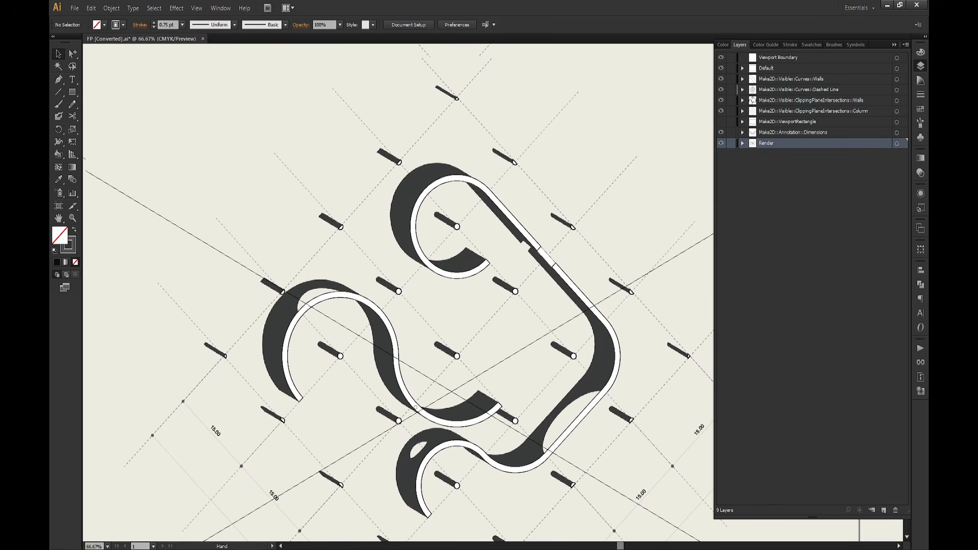
{"action": "scroll", "coordinate": [412, 354], "scroll_direction": "down", "scroll_amount": 2, "text": "alt"}
{"action": "left_click_drag", "start_coordinate": [493, 384], "coordinate": [414, 332]}
{"action": "left_click_drag", "start_coordinate": [539, 444], "coordinate": [521, 290]}
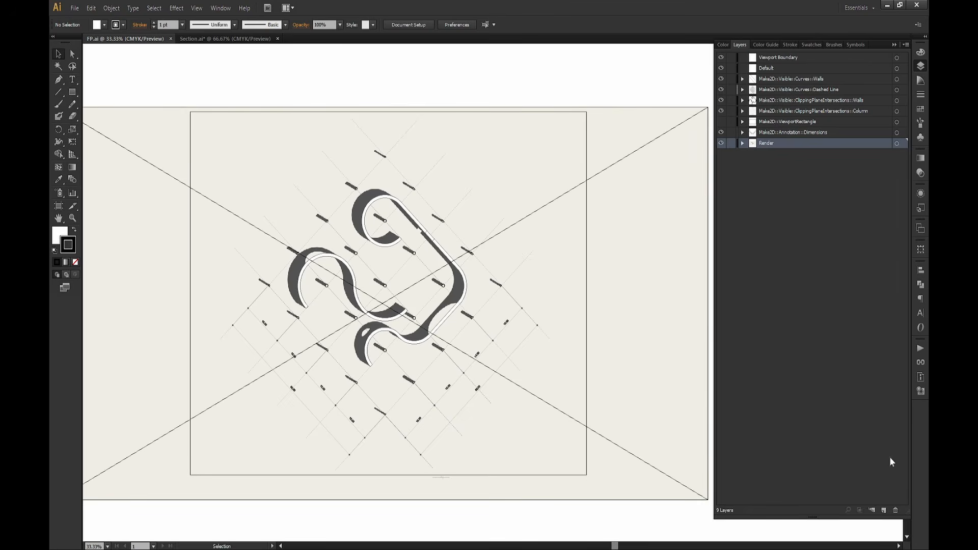
Create a layer at the very bottom of the layer stack, below Render, and name it Background.
{"action": "left_click", "coordinate": [884, 510]}
{"action": "left_click_drag", "start_coordinate": [778, 145], "coordinate": [776, 158]}
{"action": "double_click", "coordinate": [772, 153]}
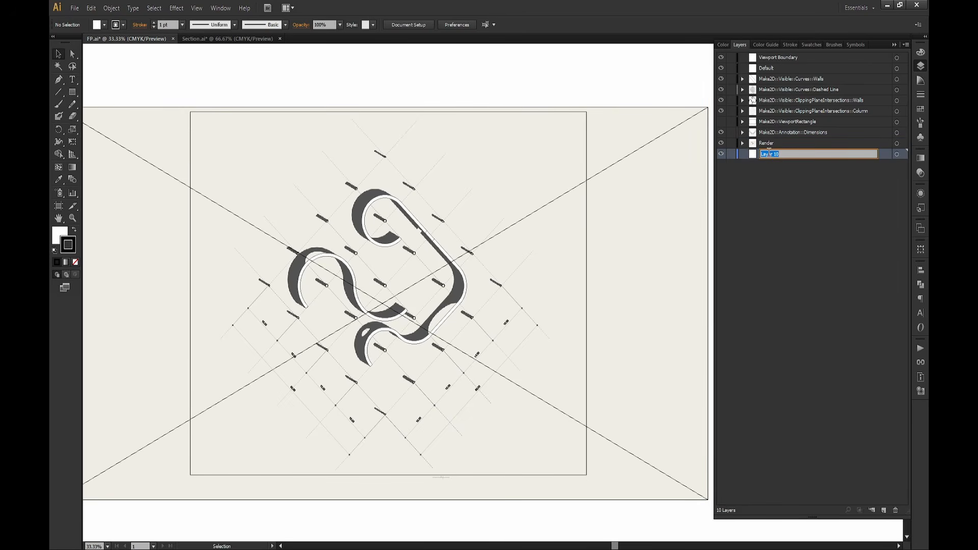
{"action": "type", "text": "Background"}
{"action": "key", "text": "Return"}
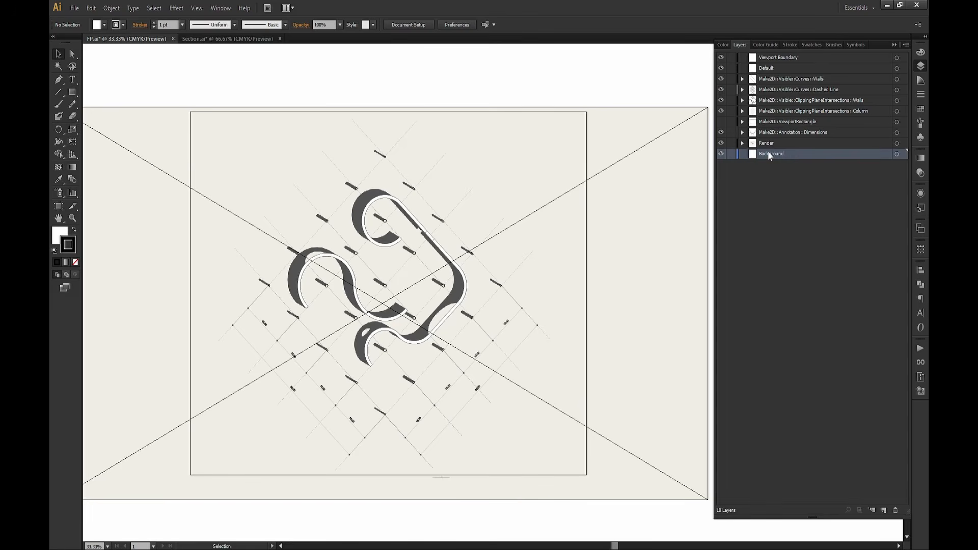
Draw a black-filled rectangle about 36 in wide on the Background layer, covering the whole artboard.
{"action": "left_click", "coordinate": [72, 92]}
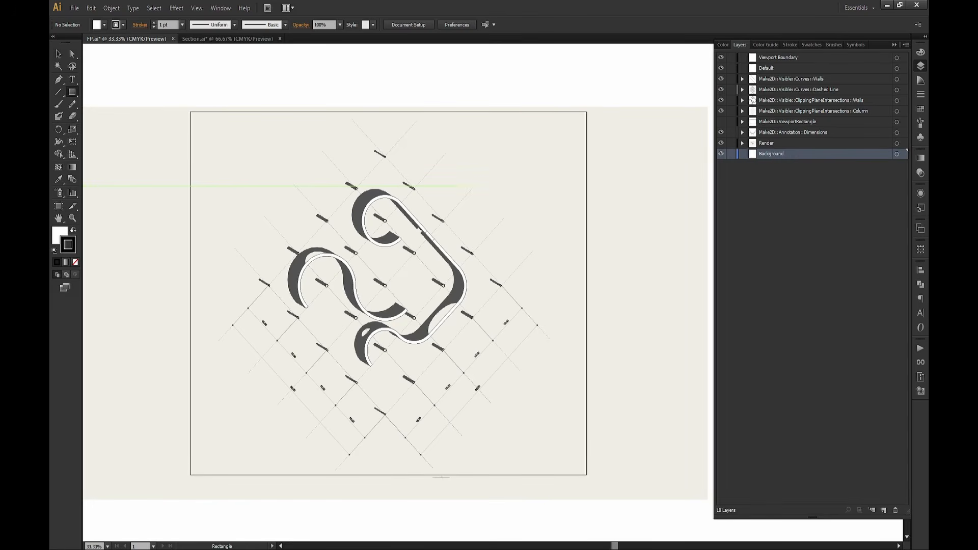
{"action": "left_click", "coordinate": [74, 230]}
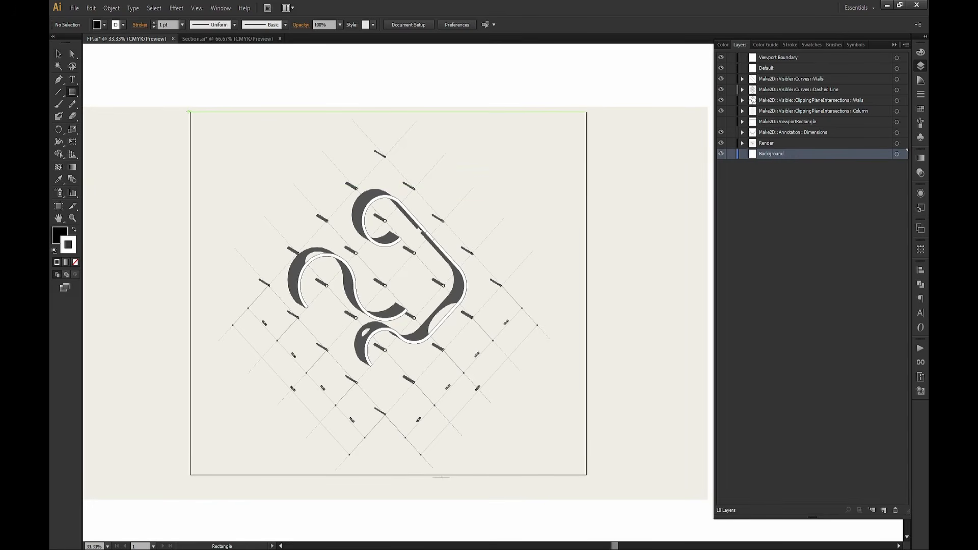
{"action": "left_click_drag", "start_coordinate": [190, 111], "coordinate": [586, 475]}
{"action": "key", "text": "v"}
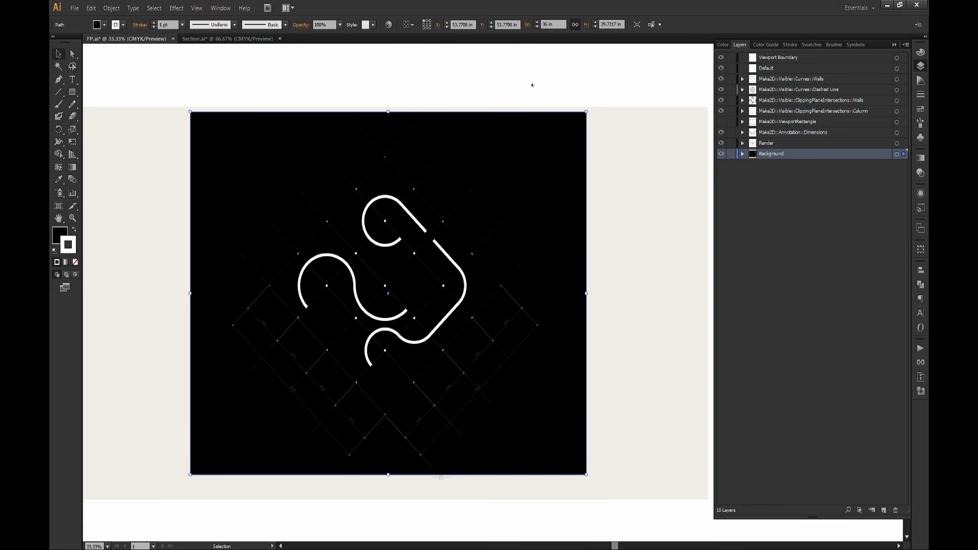
Set the rendered image to 100% opacity and try the Screen and Hard Light blending modes over the black background, keeping Hard Light.
{"action": "left_click", "coordinate": [642, 132]}
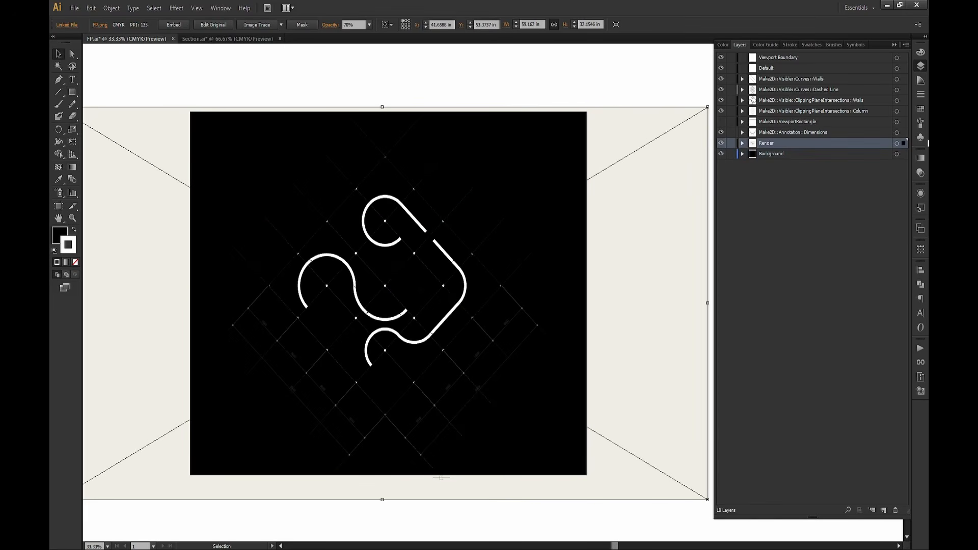
{"action": "left_click", "coordinate": [221, 7]}
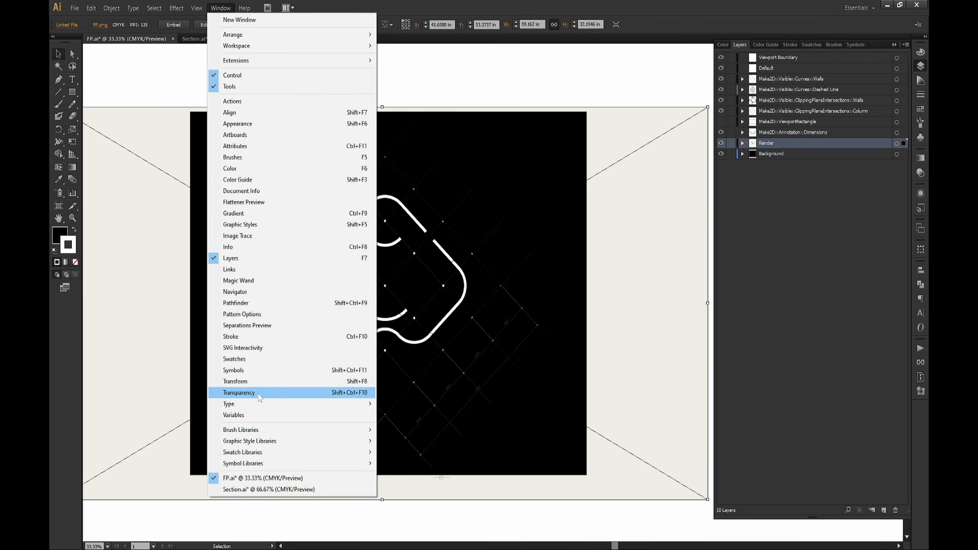
{"action": "left_click", "coordinate": [842, 166]}
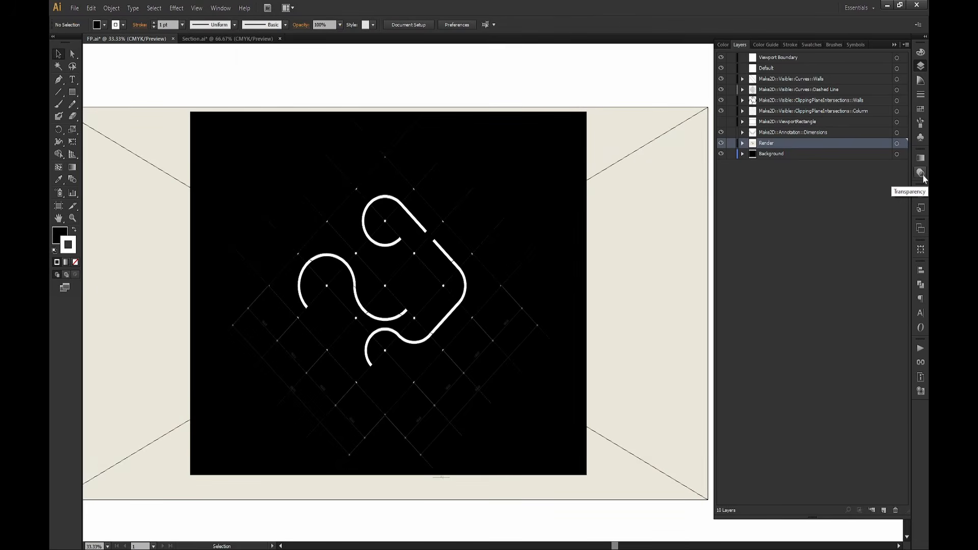
{"action": "left_click", "coordinate": [921, 173]}
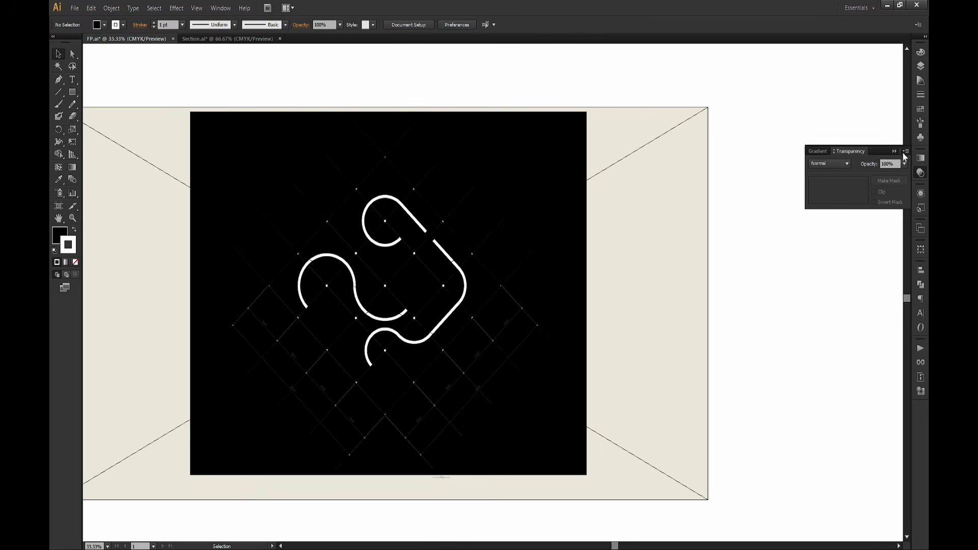
{"action": "left_click", "coordinate": [662, 149]}
{"action": "left_click", "coordinate": [832, 162]}
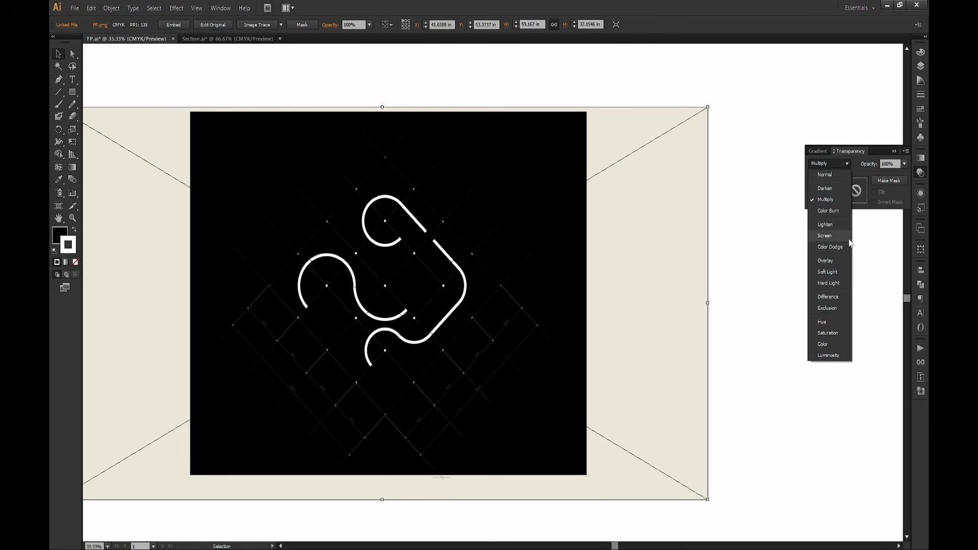
{"action": "left_click", "coordinate": [825, 235]}
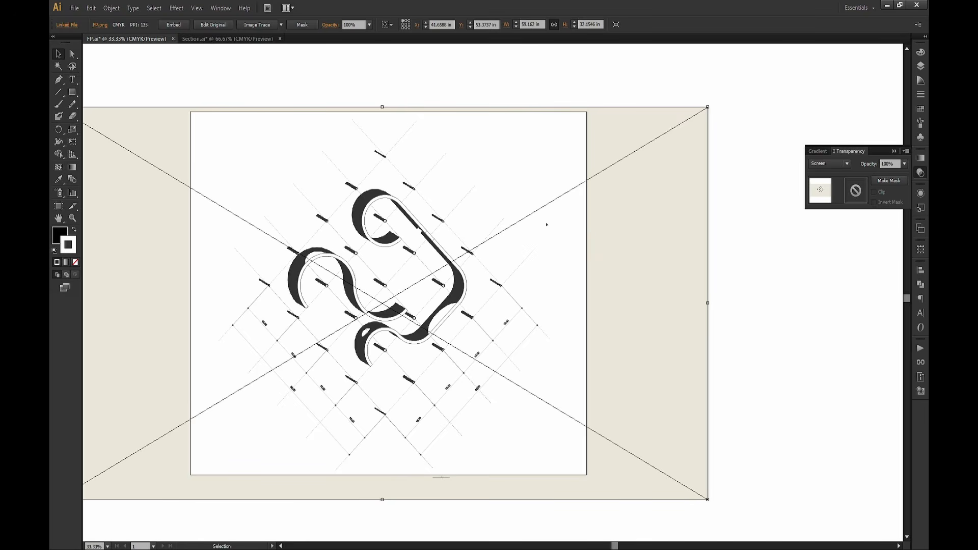
{"action": "left_click", "coordinate": [833, 163]}
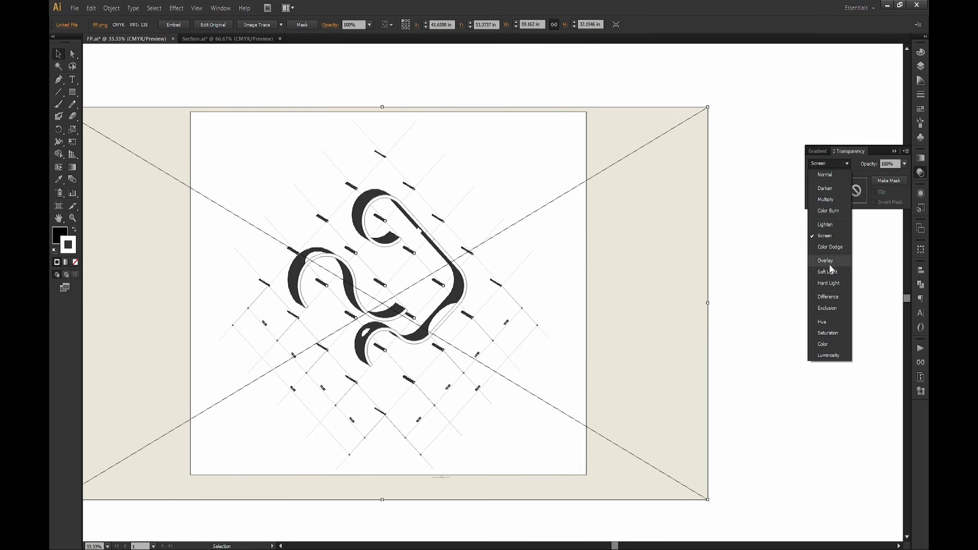
{"action": "left_click", "coordinate": [831, 282]}
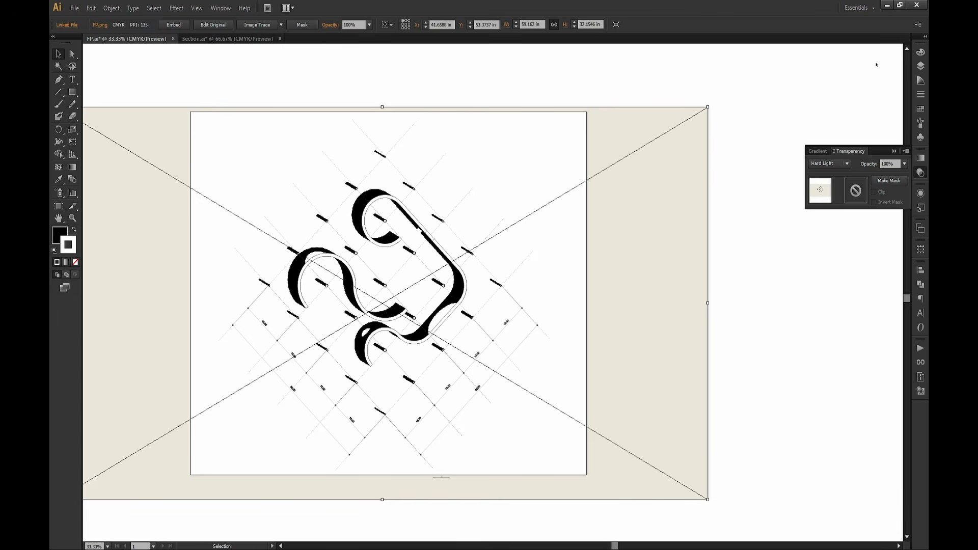
Lock the Render layer and change the background rectangle's fill from black to a light pink using its magenta value.
{"action": "left_click", "coordinate": [921, 66]}
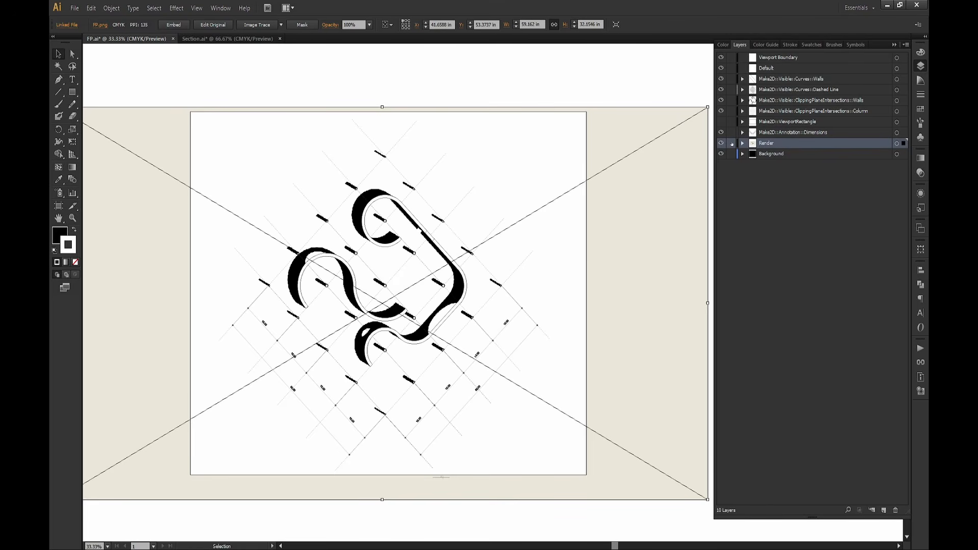
{"action": "left_click", "coordinate": [732, 144]}
{"action": "left_click", "coordinate": [544, 175]}
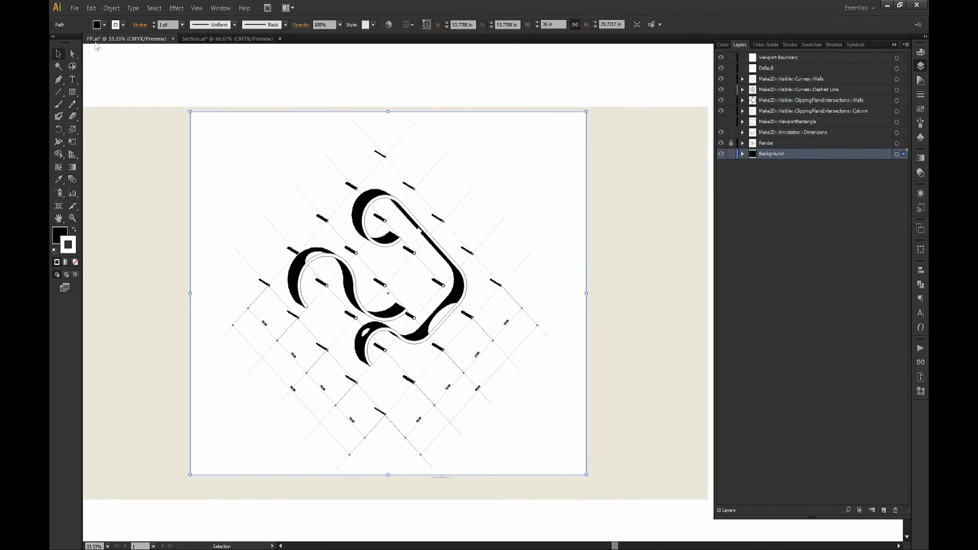
{"action": "left_click", "coordinate": [104, 25], "text": "shift"}
{"action": "left_click_drag", "start_coordinate": [117, 83], "coordinate": [68, 81]}
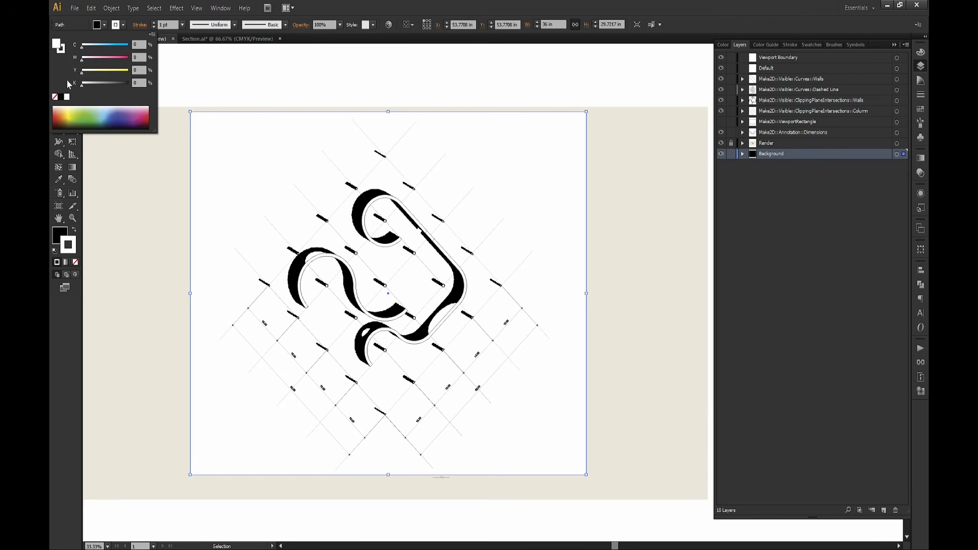
{"action": "left_click", "coordinate": [92, 62]}
{"action": "left_click", "coordinate": [98, 62]}
{"action": "left_click", "coordinate": [394, 78]}
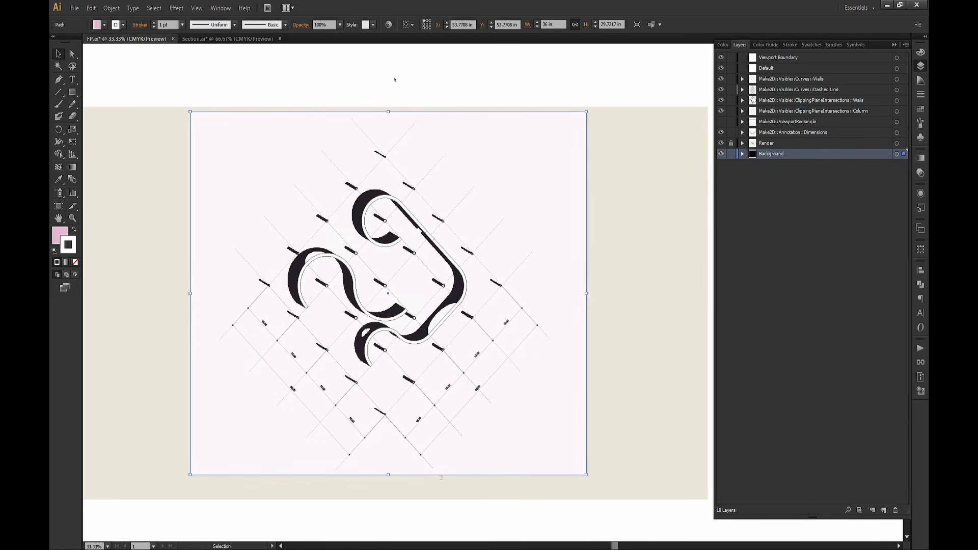
{"action": "left_click", "coordinate": [527, 79]}
Unlock the Render layer and set the rendered image's blending mode to Multiply over the pink background.
{"action": "left_click", "coordinate": [732, 143]}
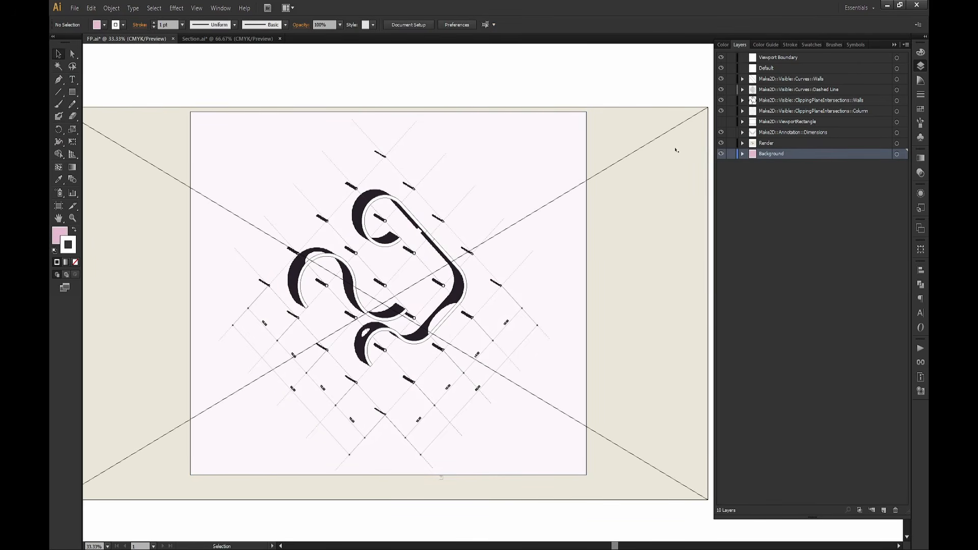
{"action": "left_click", "coordinate": [675, 150]}
{"action": "left_click", "coordinate": [921, 172]}
{"action": "left_click", "coordinate": [842, 164]}
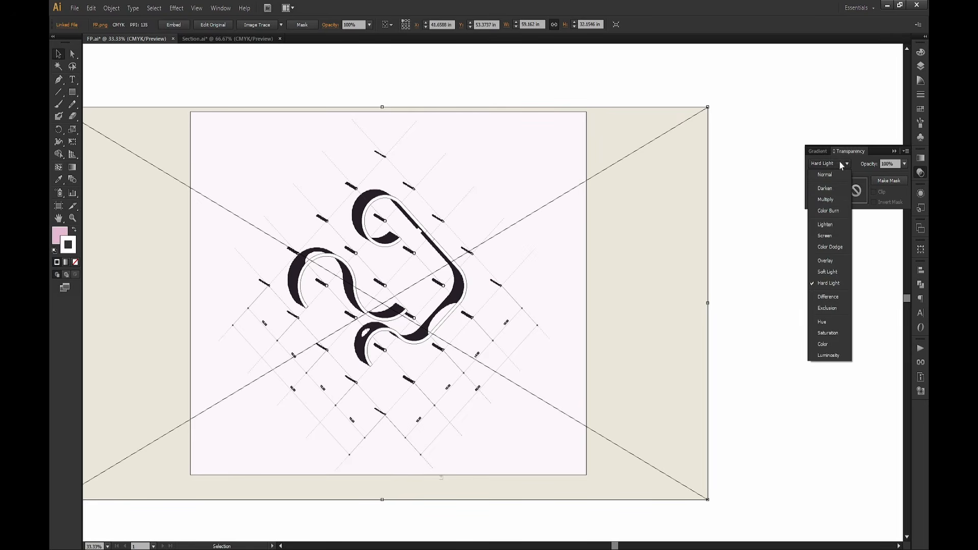
{"action": "left_click", "coordinate": [825, 199]}
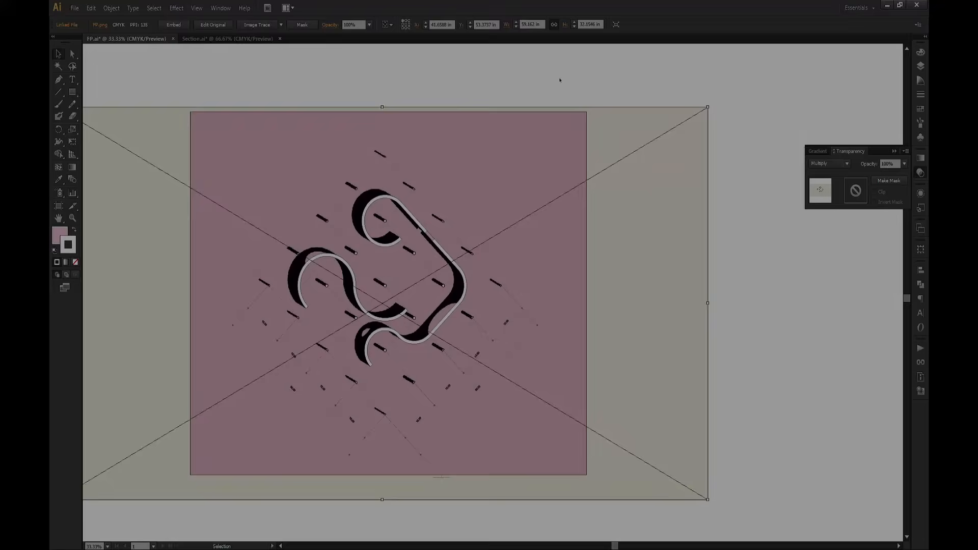
{"action": "left_click", "coordinate": [578, 71]}
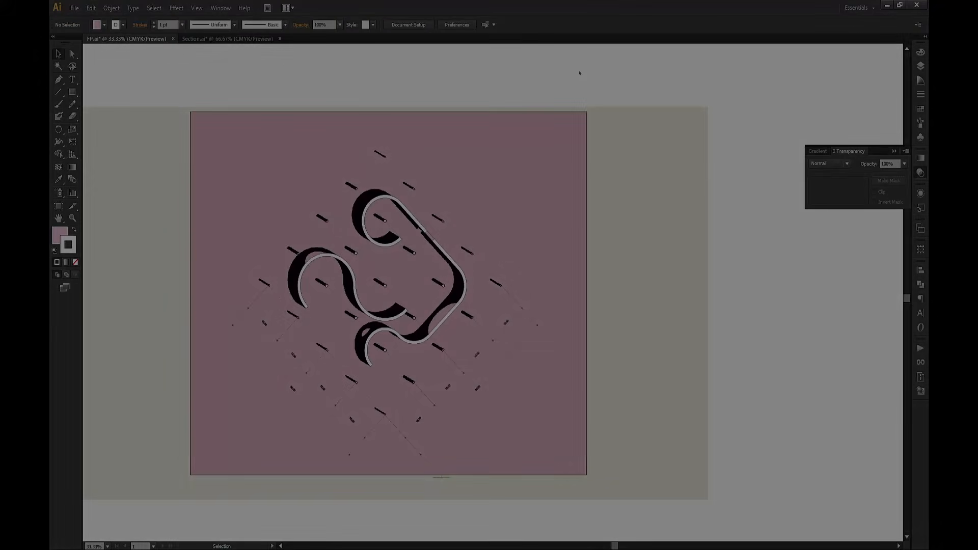
Switch to Rhino and open the Shadow Drawing display mode's settings in the program options.
{"action": "key", "text": "super"}
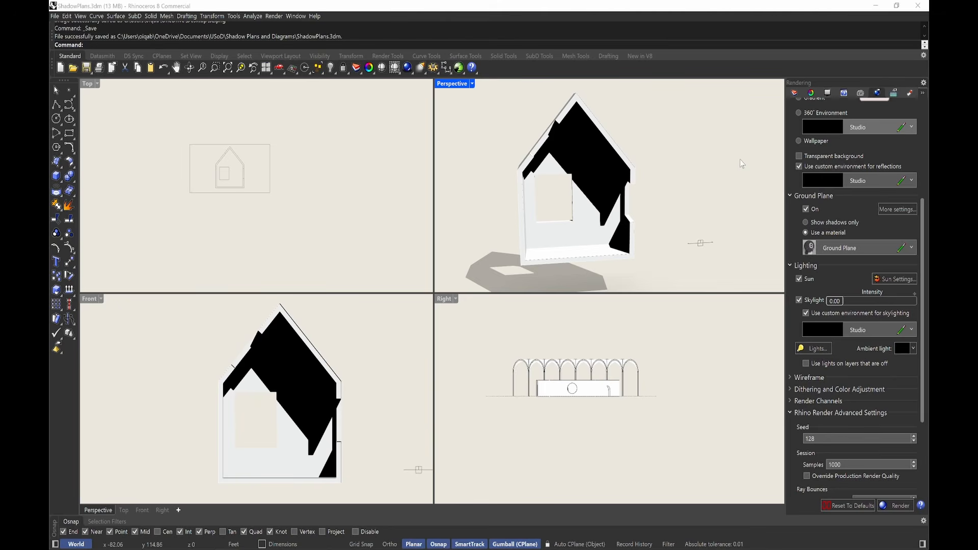
{"action": "type", "text": "Options"}
{"action": "key", "text": "Return"}
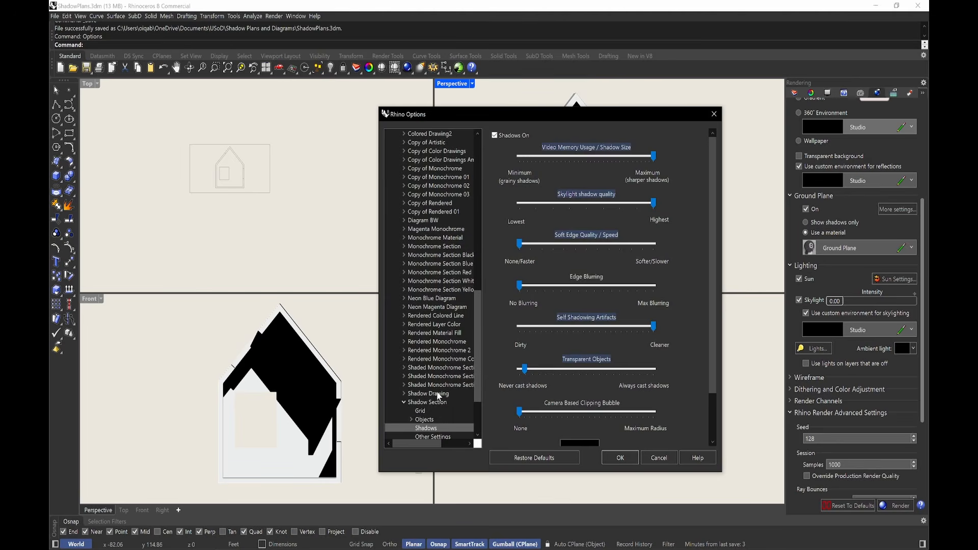
{"action": "left_click", "coordinate": [424, 395]}
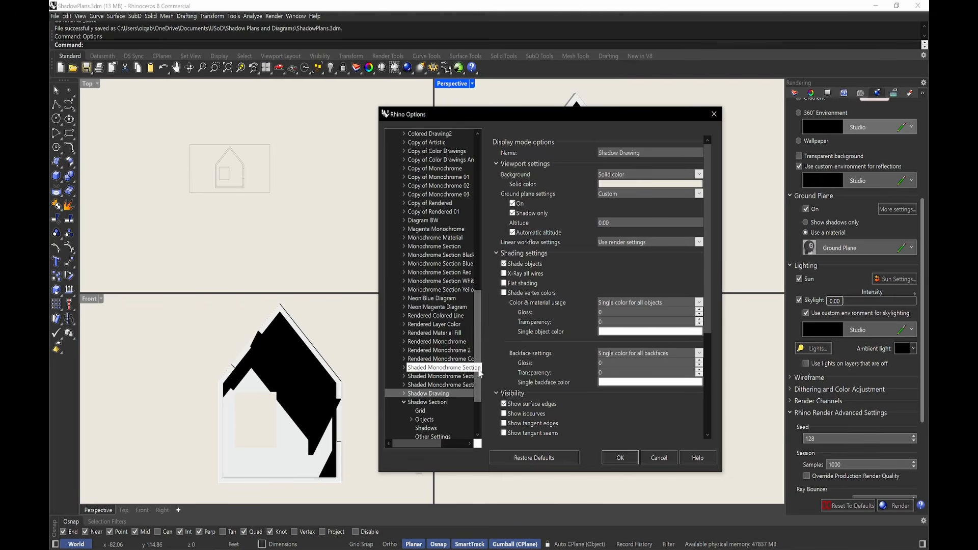
Open the full list of display modes and select the Shadow Drawing mode in it.
{"action": "scroll", "coordinate": [479, 357], "scroll_direction": "up", "scroll_amount": 8}
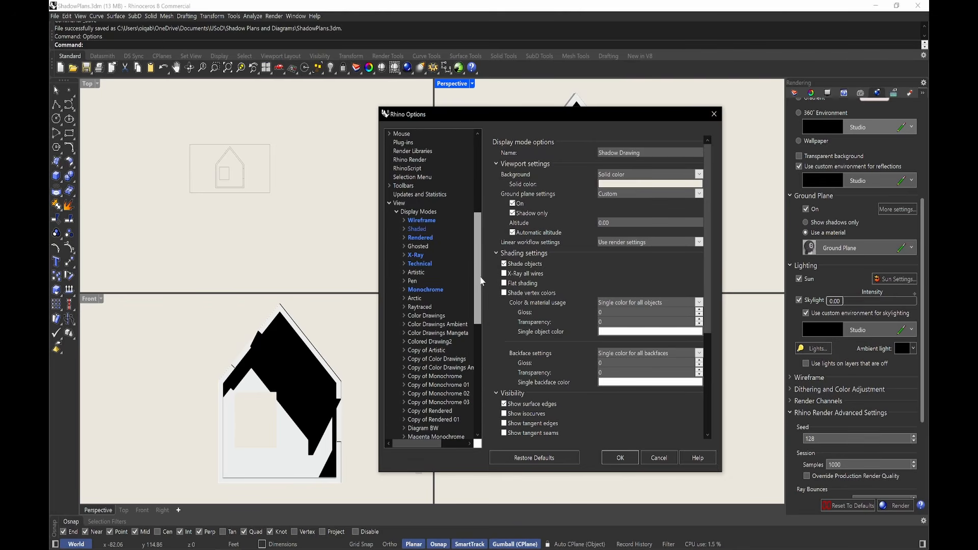
{"action": "left_click", "coordinate": [419, 212]}
{"action": "scroll", "coordinate": [564, 287], "scroll_direction": "down", "scroll_amount": 3}
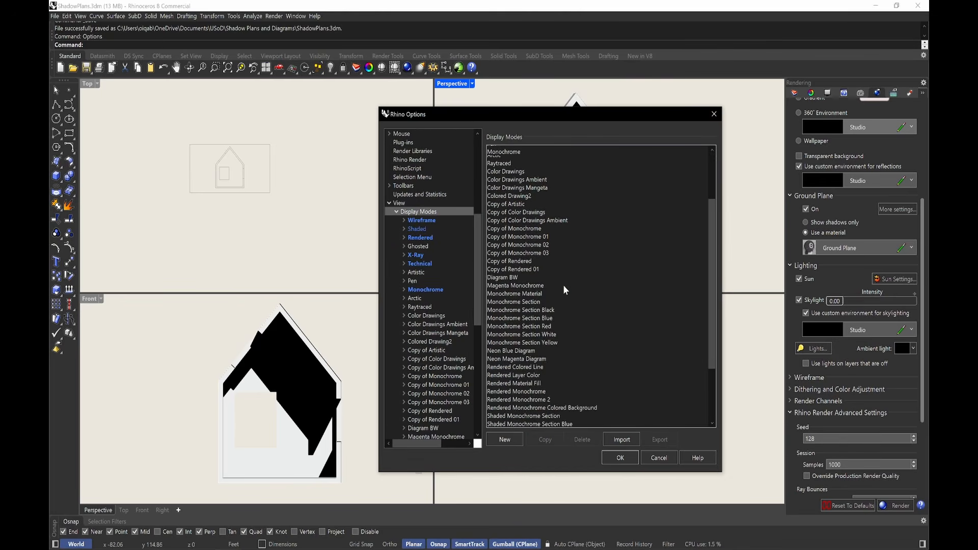
{"action": "scroll", "coordinate": [563, 286], "scroll_direction": "down", "scroll_amount": 3}
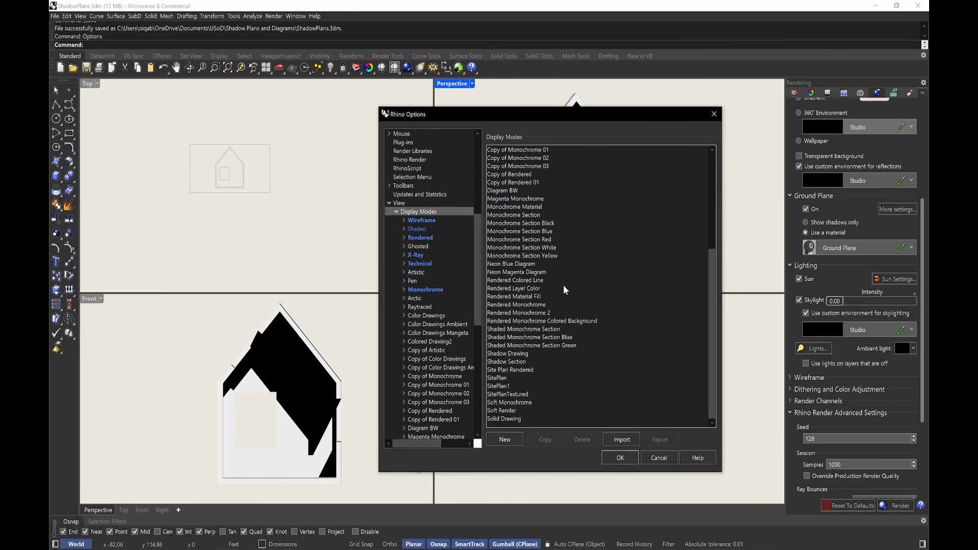
{"action": "left_click", "coordinate": [522, 355]}
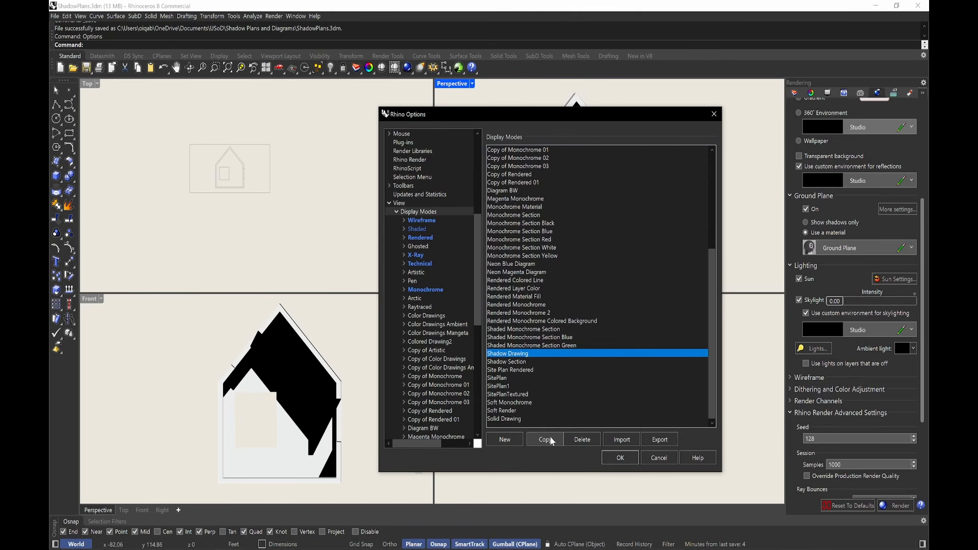
Compare the visibility and lighting scheme settings of the Shadow Section and Shadow Drawing modes, and close the options.
{"action": "left_click_drag", "start_coordinate": [479, 230], "coordinate": [479, 299]}
{"action": "left_click", "coordinate": [438, 377]}
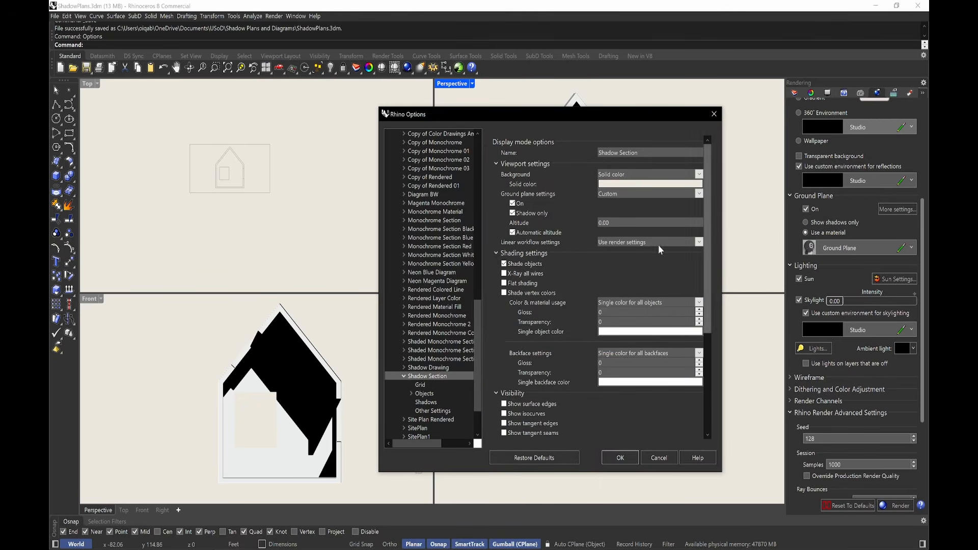
{"action": "scroll", "coordinate": [711, 225], "scroll_direction": "down", "scroll_amount": 5}
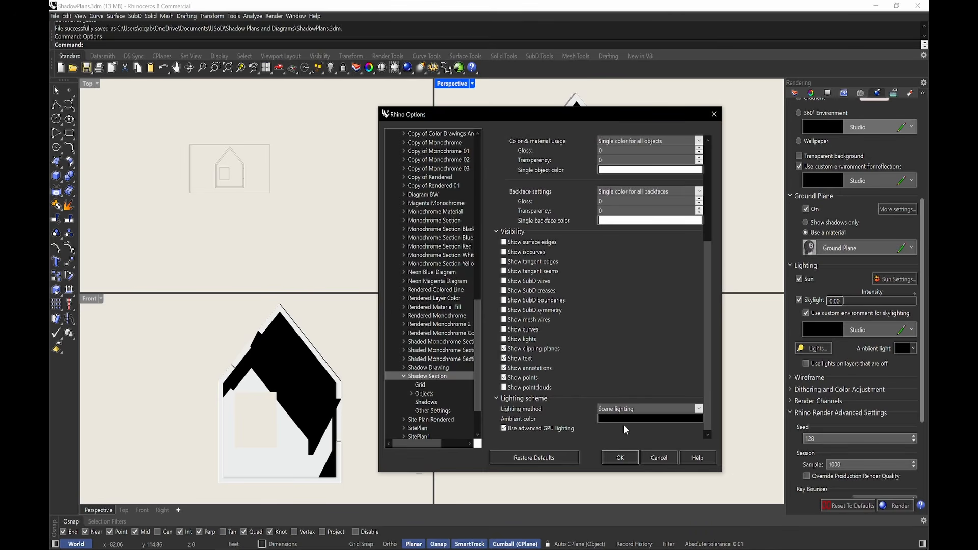
{"action": "left_click", "coordinate": [464, 368]}
{"action": "scroll", "coordinate": [602, 326], "scroll_direction": "down", "scroll_amount": 5}
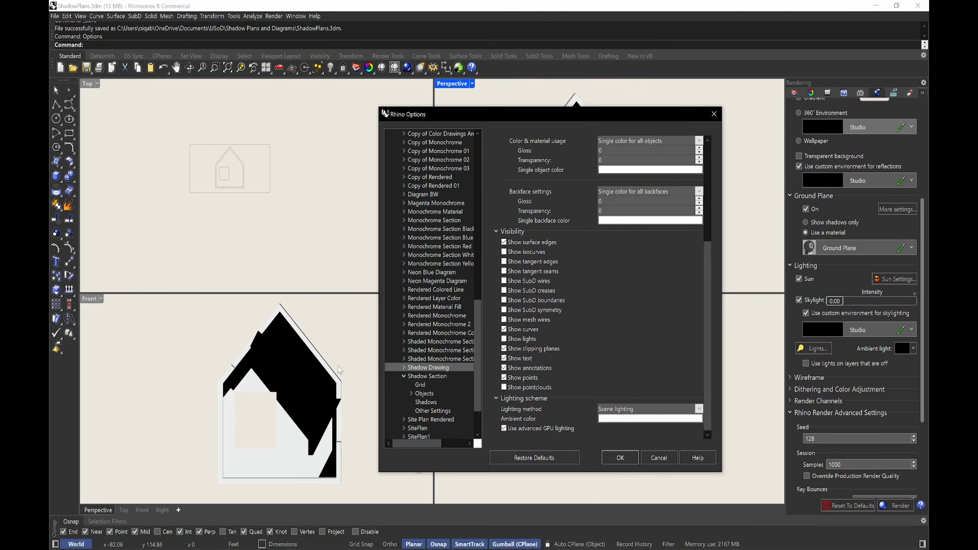
{"action": "left_click", "coordinate": [433, 377]}
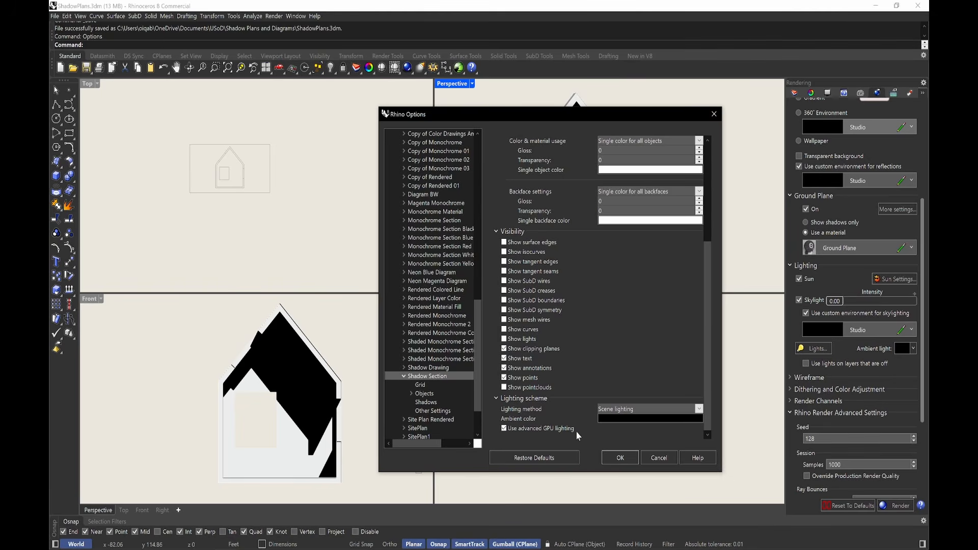
{"action": "left_click", "coordinate": [620, 457]}
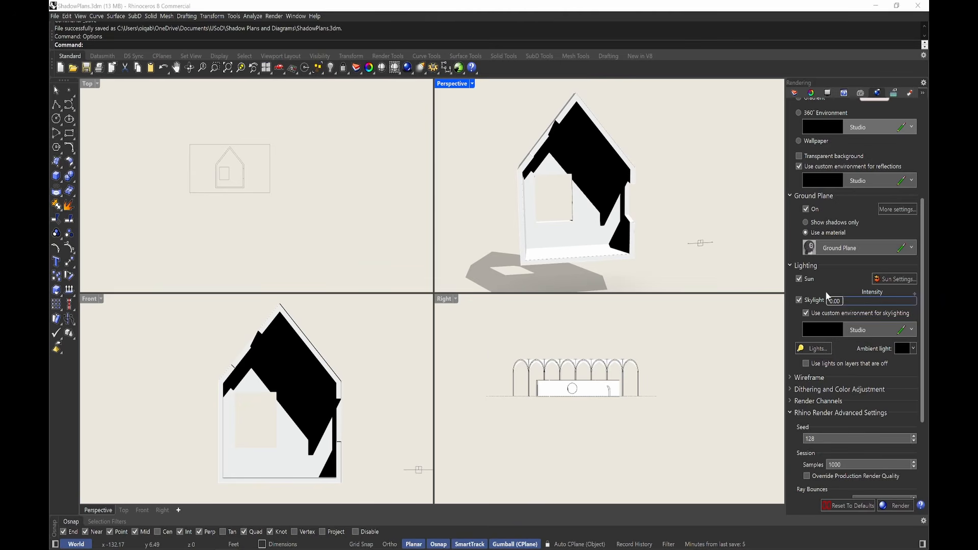
Switch the skylight off and on again and try a skylight intensity of 0.67.
{"action": "left_click", "coordinate": [799, 301]}
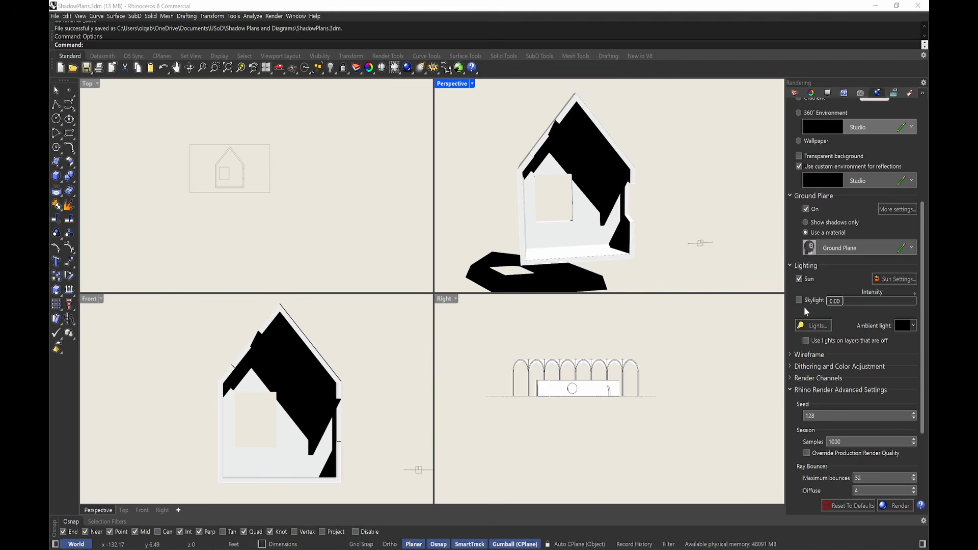
{"action": "left_click", "coordinate": [800, 300]}
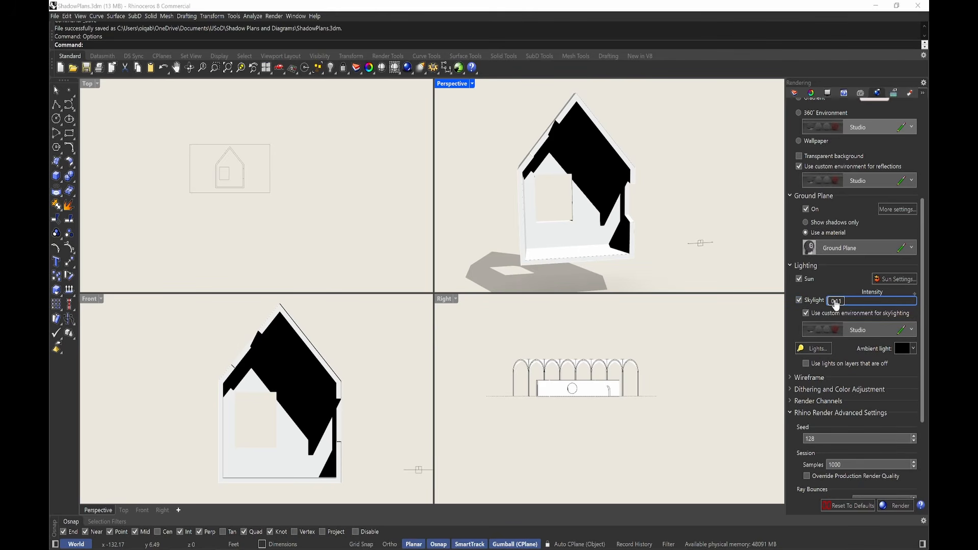
{"action": "type", "text": "0.67"}
{"action": "key", "text": "Return"}
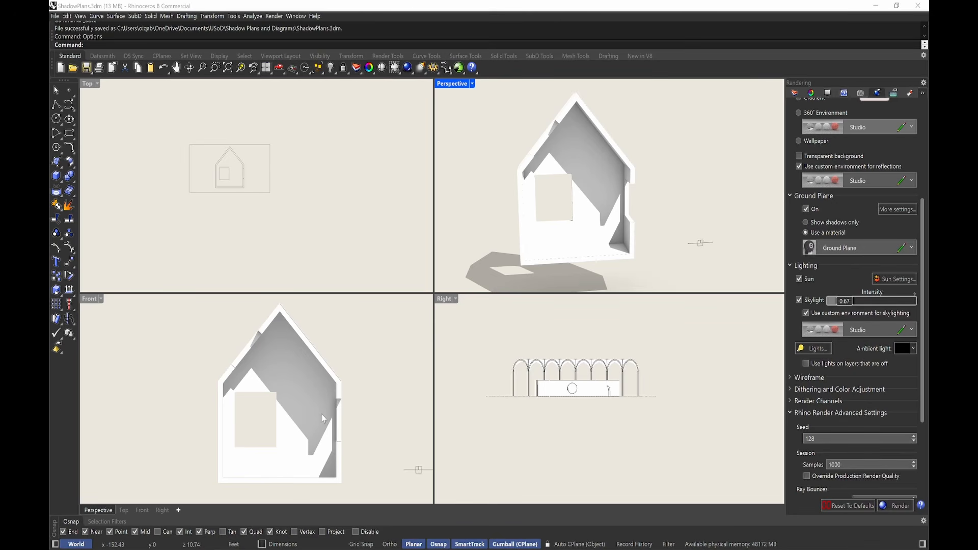
Lower the skylight intensity to 0.00, try 0.19 and return it to 0.00.
{"action": "left_click", "coordinate": [839, 301]}
{"action": "left_click_drag", "start_coordinate": [839, 302], "coordinate": [828, 301]}
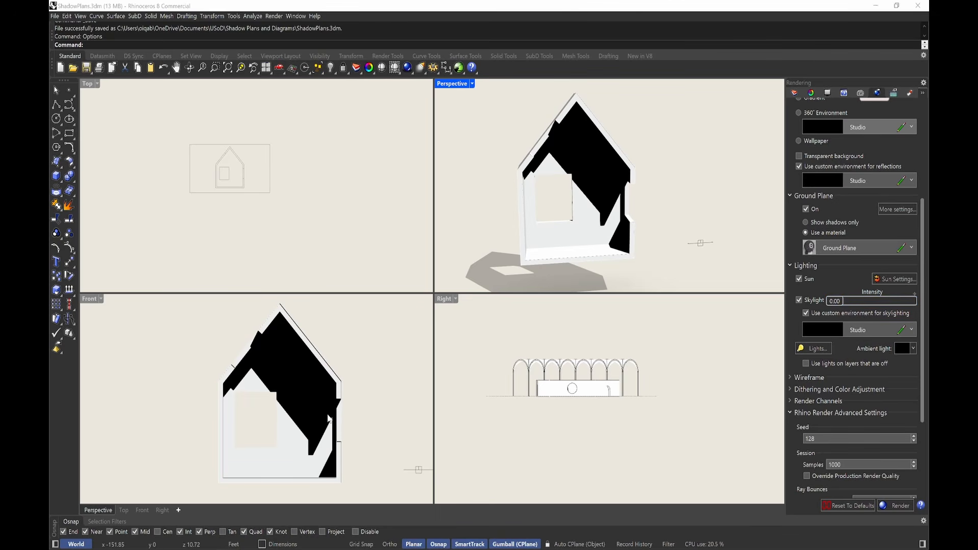
{"action": "left_click_drag", "start_coordinate": [834, 301], "coordinate": [837, 303]}
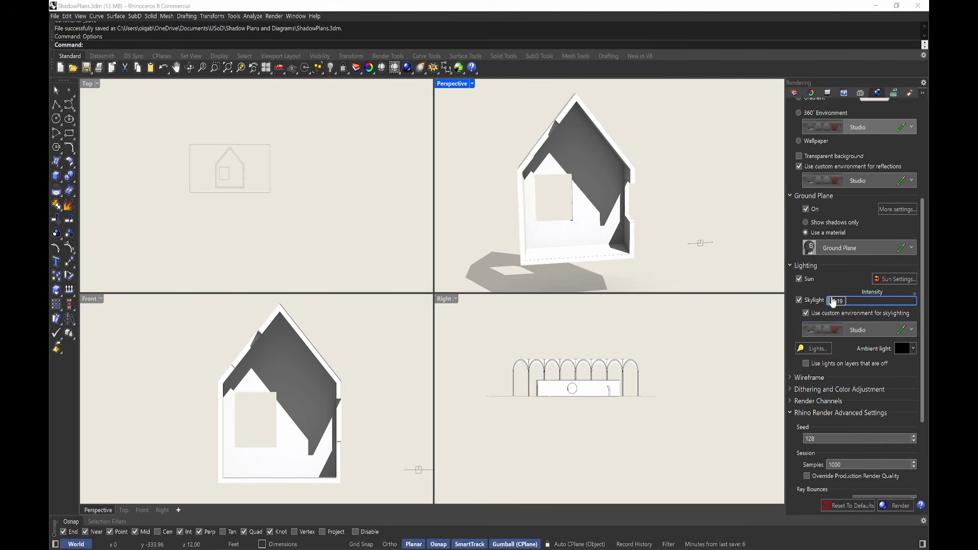
{"action": "left_click", "coordinate": [799, 300]}
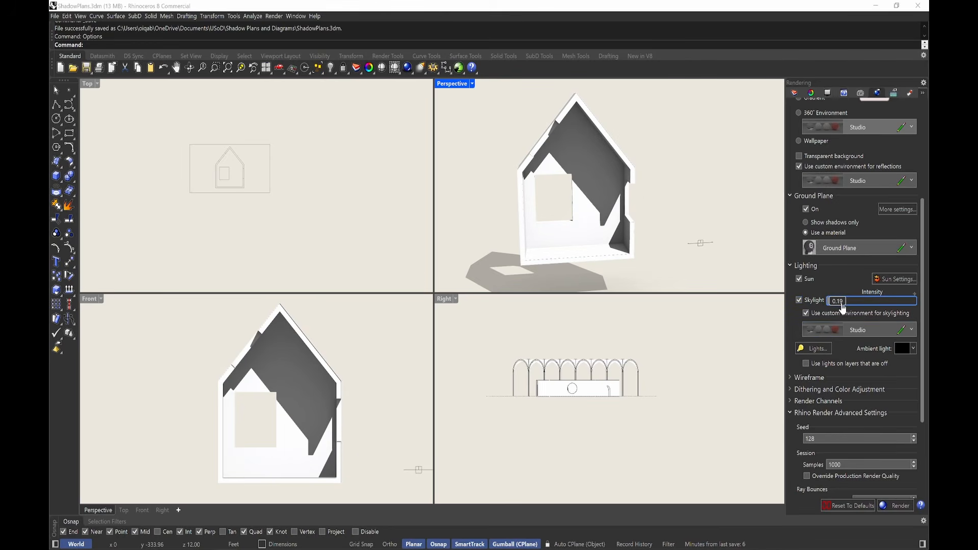
{"action": "left_click", "coordinate": [799, 301]}
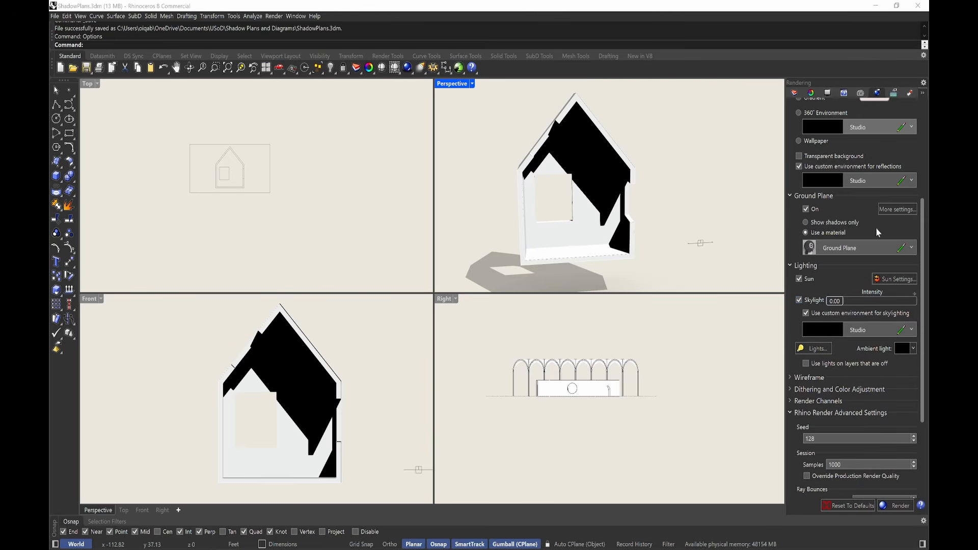
Try sun intensities of 0.66, 1.41 and 1.53 and a sun altitude of 35.5°, and discard the sun changes.
{"action": "left_click", "coordinate": [895, 279]}
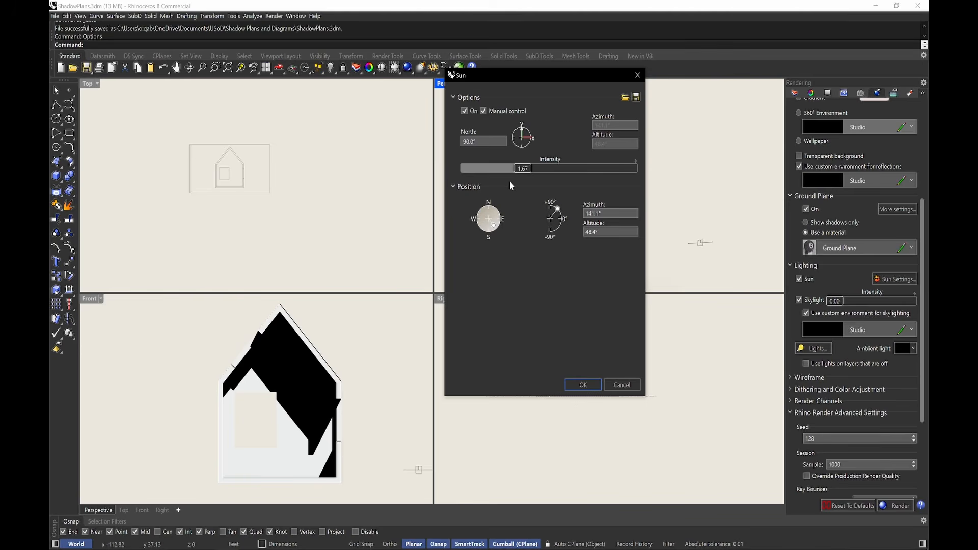
{"action": "left_click_drag", "start_coordinate": [520, 174], "coordinate": [490, 170]}
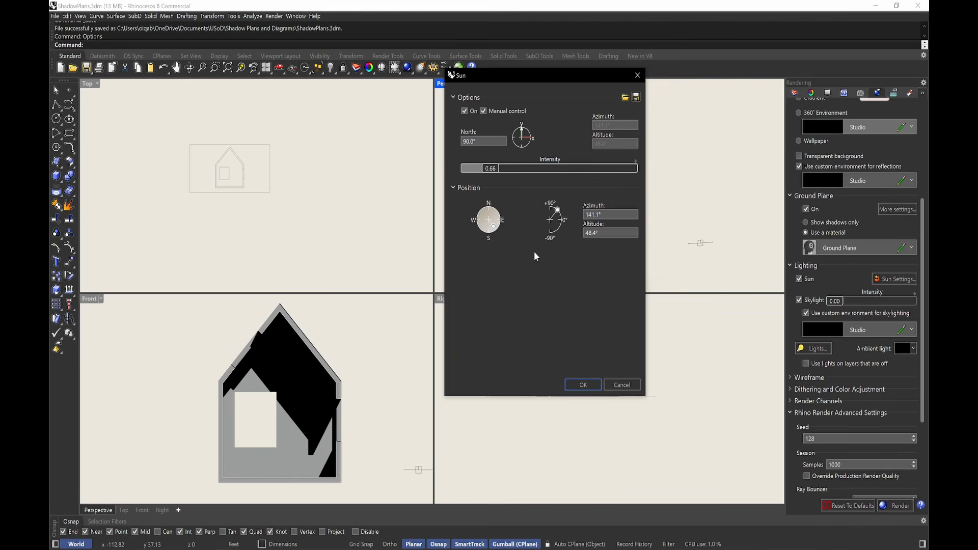
{"action": "left_click_drag", "start_coordinate": [490, 169], "coordinate": [520, 173]}
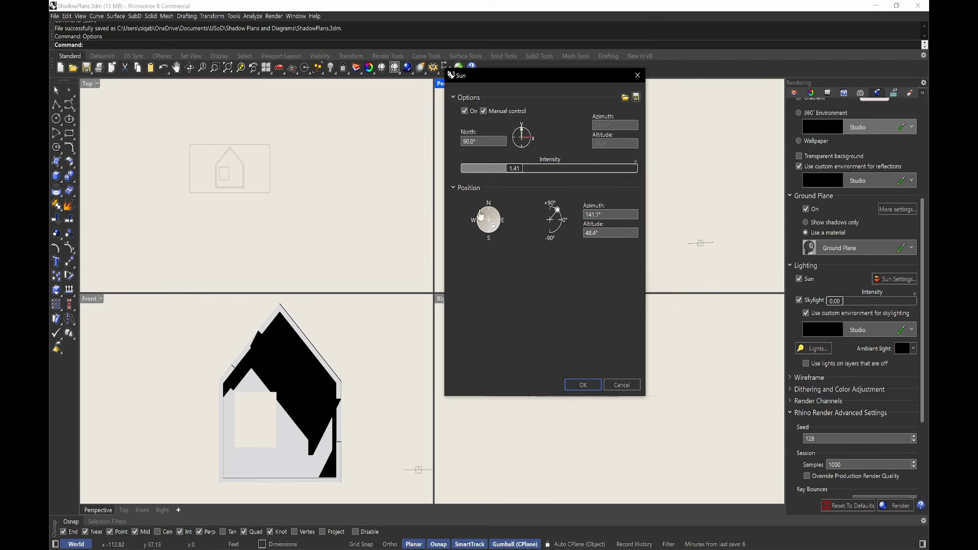
{"action": "left_click_drag", "start_coordinate": [516, 171], "coordinate": [519, 173]}
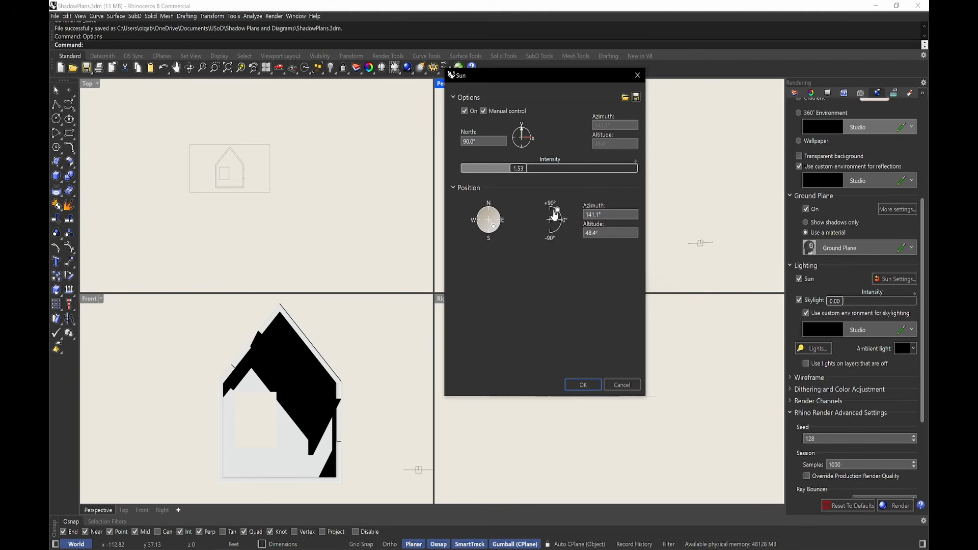
{"action": "left_click_drag", "start_coordinate": [561, 217], "coordinate": [561, 216]}
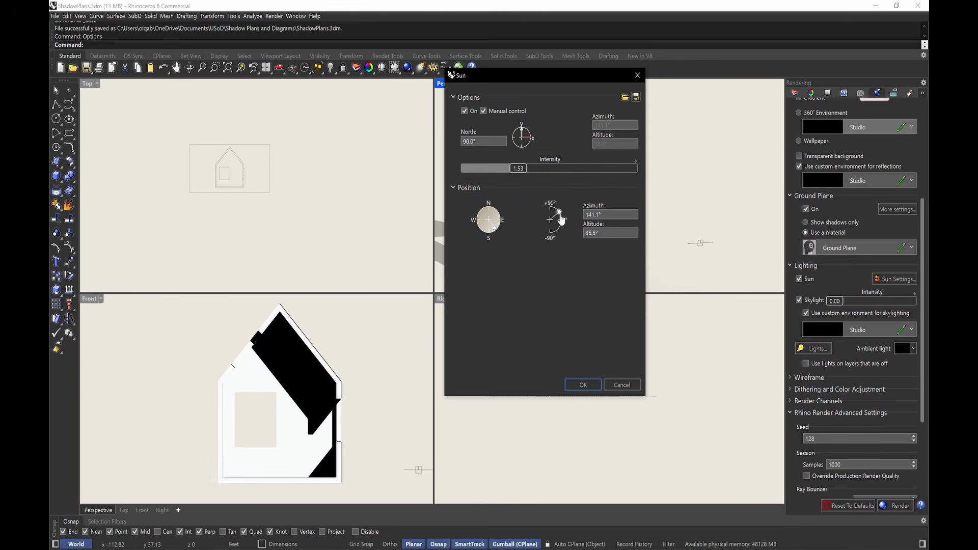
{"action": "left_click", "coordinate": [623, 384]}
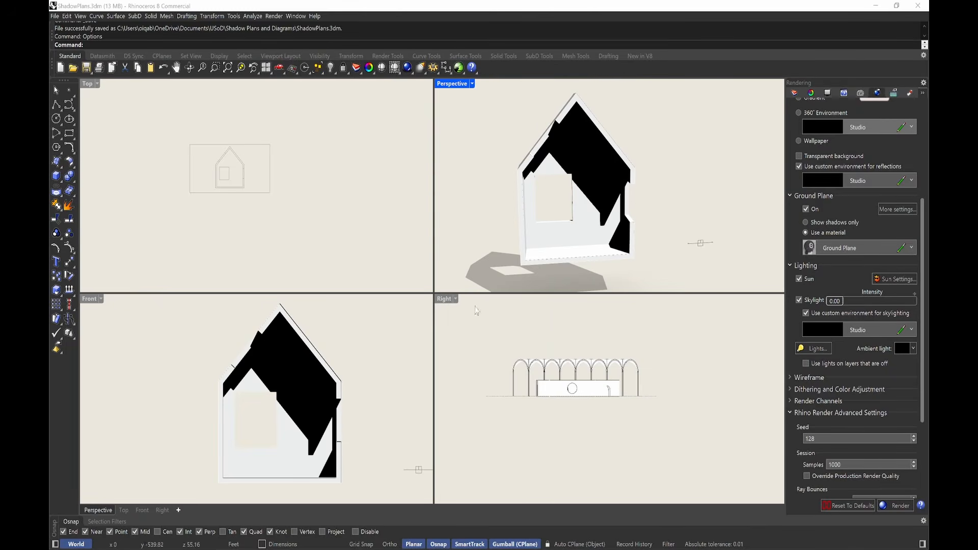
Select the clipping plane beside the house in the perspective view, examine its clipped views, and deselect it.
{"action": "left_click", "coordinate": [725, 228]}
{"action": "right_click_drag", "start_coordinate": [726, 230], "coordinate": [688, 233]}
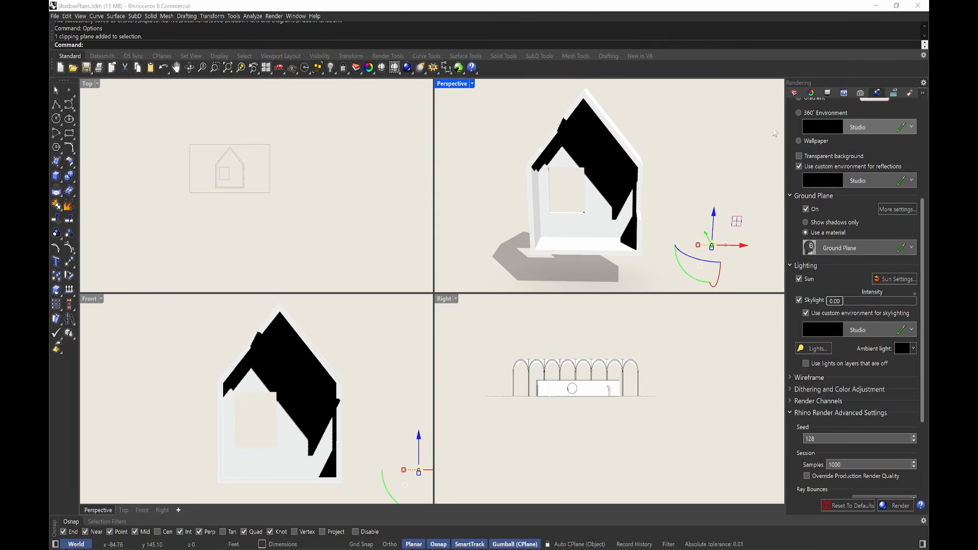
{"action": "left_click", "coordinate": [812, 93]}
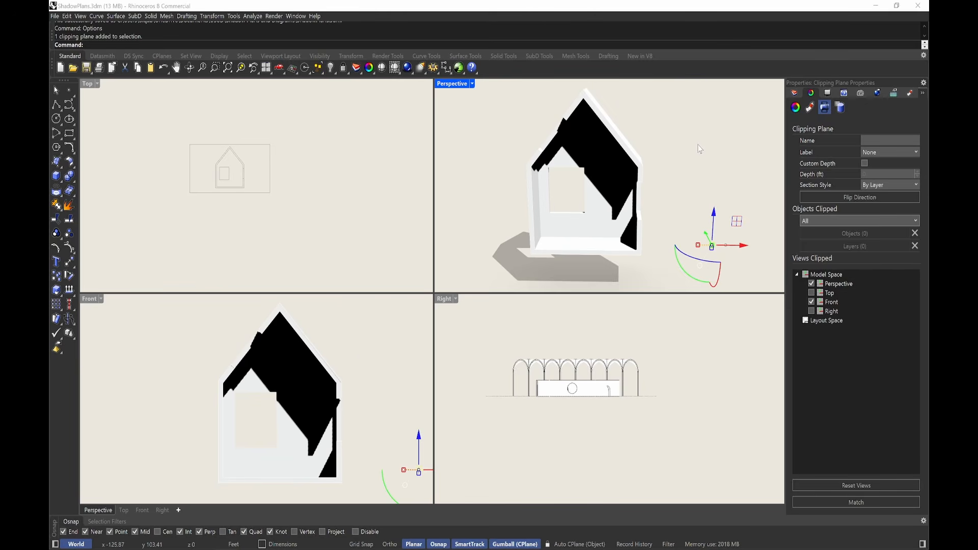
{"action": "key", "text": "Escape"}
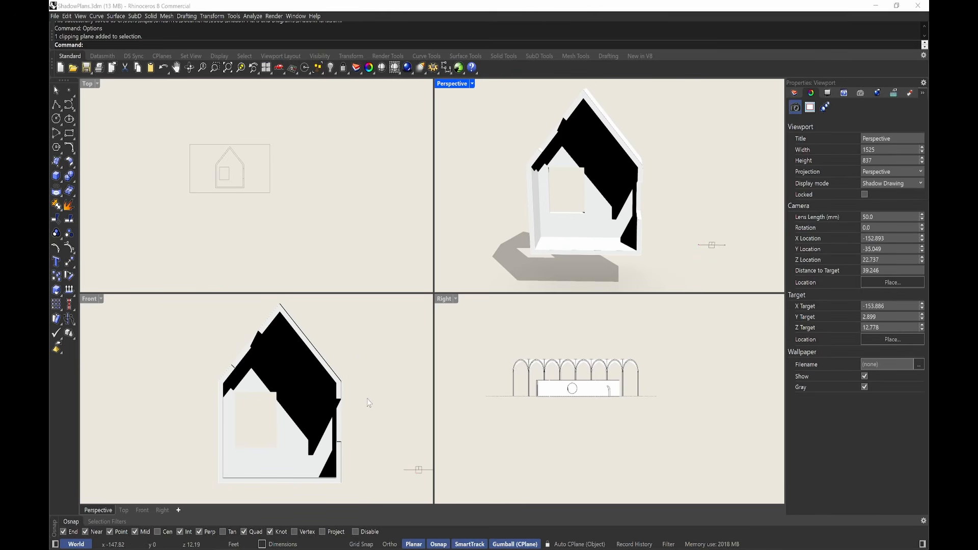
Set the skylight intensity to 0.12 and maximise the Front viewport.
{"action": "left_click", "coordinate": [369, 403]}
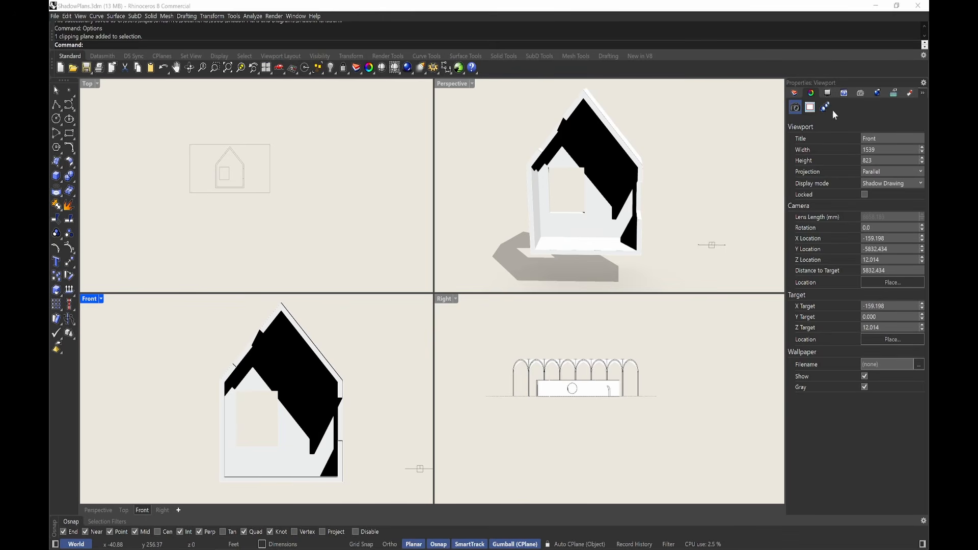
{"action": "left_click", "coordinate": [878, 93]}
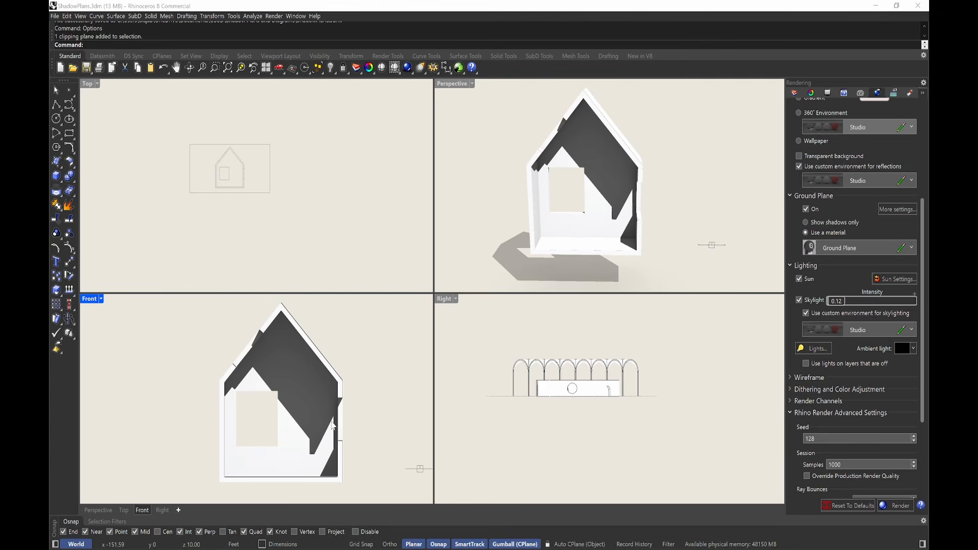
{"action": "double_click", "coordinate": [90, 299]}
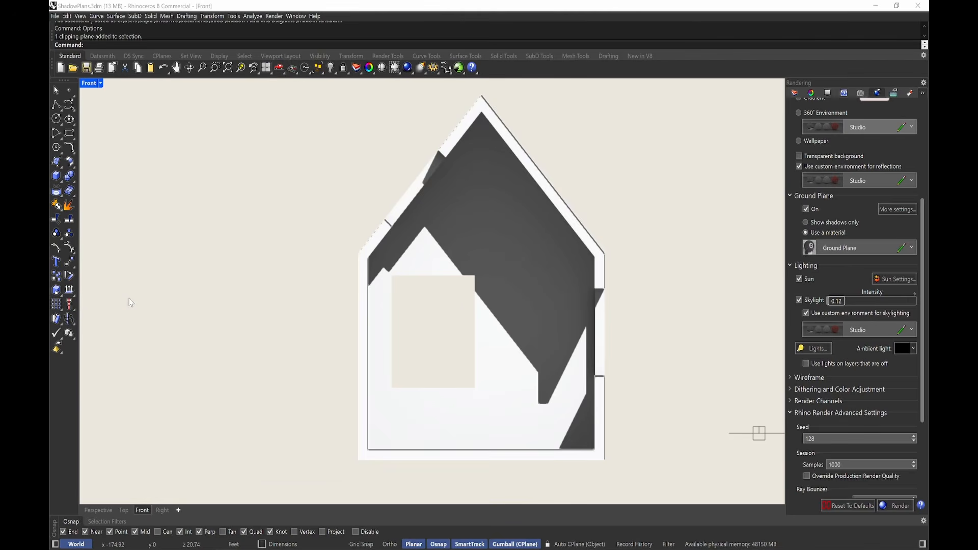
Lower the skylight intensity of the house section to its minimum.
{"action": "right_click_drag", "start_coordinate": [616, 214], "coordinate": [593, 224]}
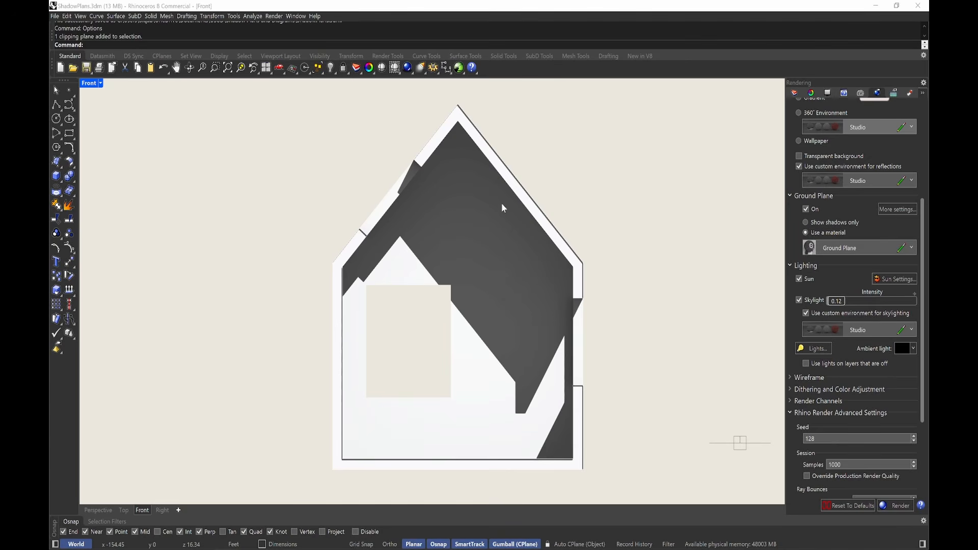
{"action": "left_click_drag", "start_coordinate": [837, 301], "coordinate": [739, 305]}
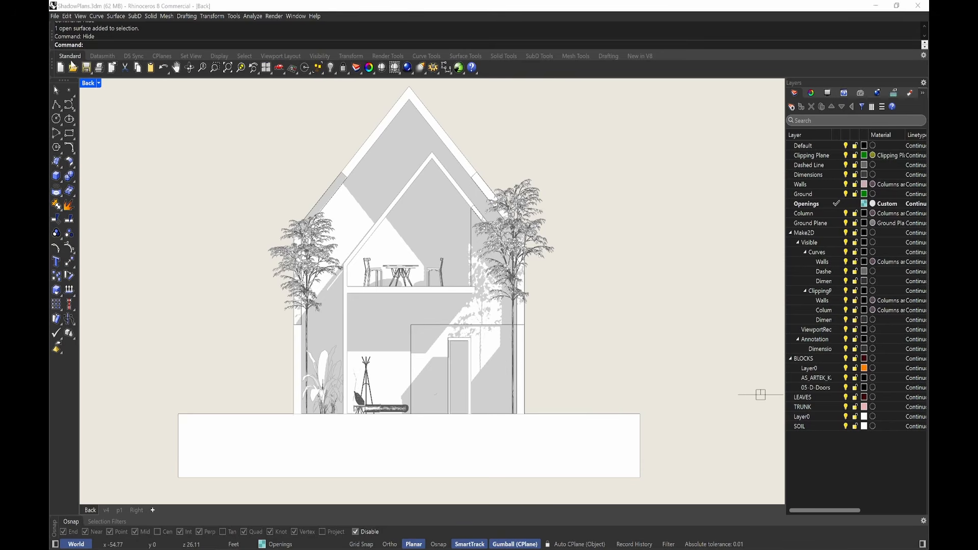
Maximise the v4 perspective viewport and frame the sectioned house with its trees and furniture from a higher angle.
{"action": "double_click", "coordinate": [89, 84]}
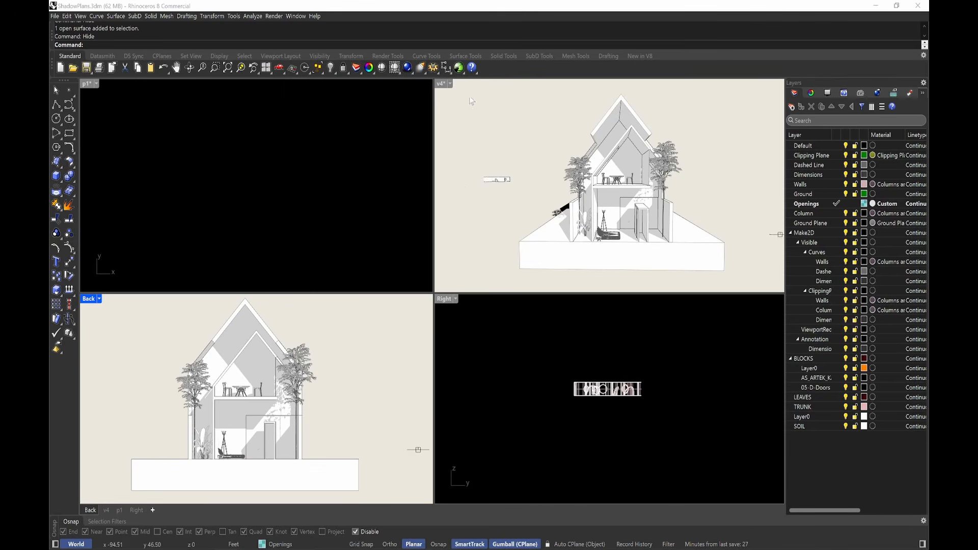
{"action": "double_click", "coordinate": [442, 85]}
{"action": "right_click_drag", "start_coordinate": [494, 224], "coordinate": [479, 270]}
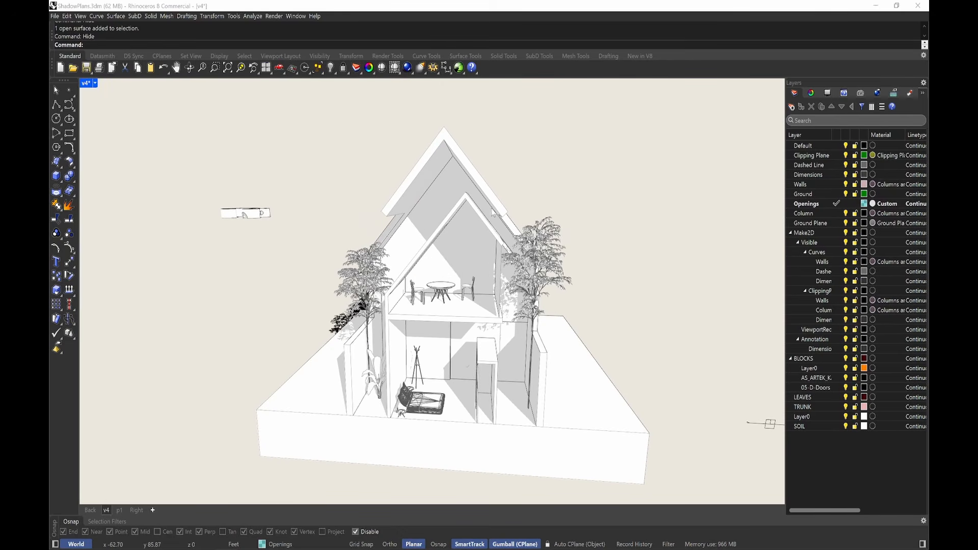
{"action": "scroll", "coordinate": [486, 270], "scroll_direction": "up", "scroll_amount": 4}
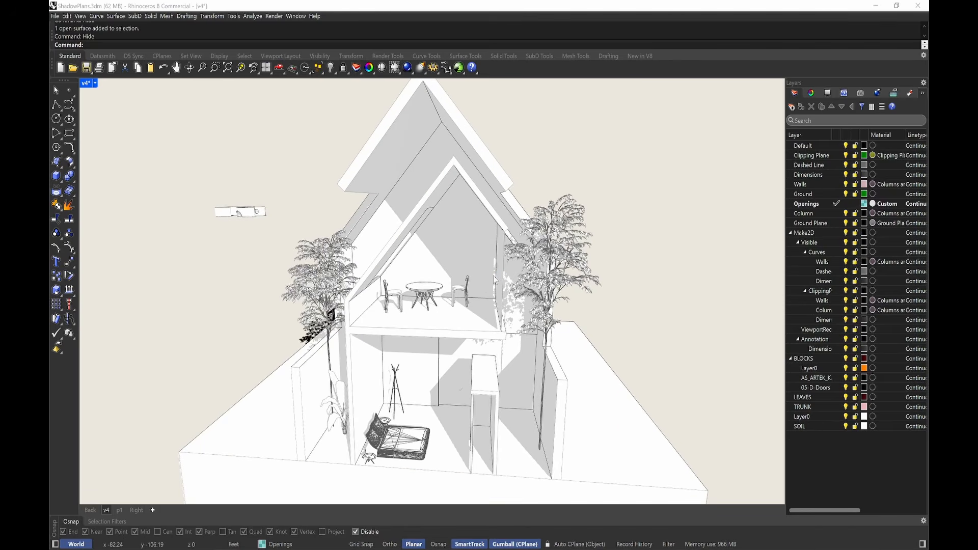
{"action": "right_click_drag", "start_coordinate": [492, 272], "coordinate": [530, 304]}
{"action": "right_click", "coordinate": [490, 261]}
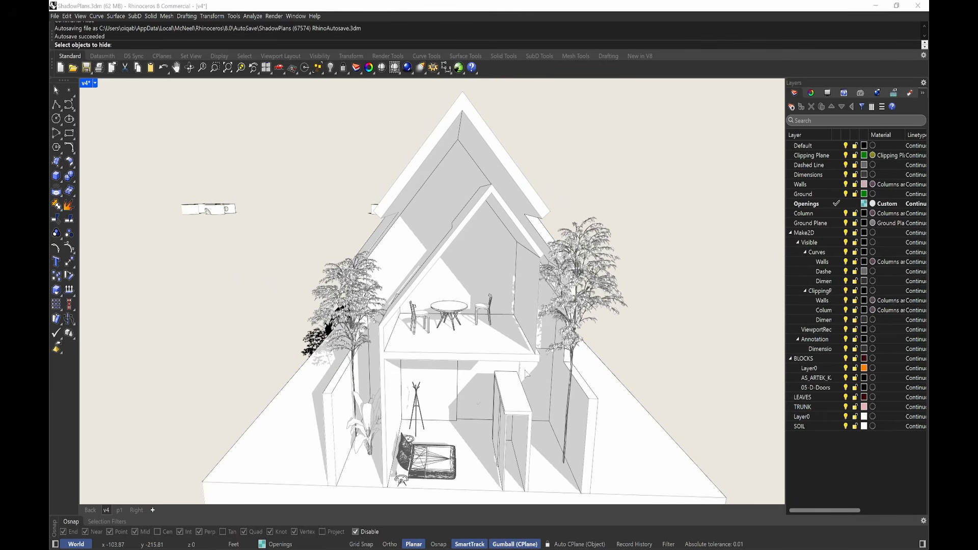
{"action": "key", "text": "Escape"}
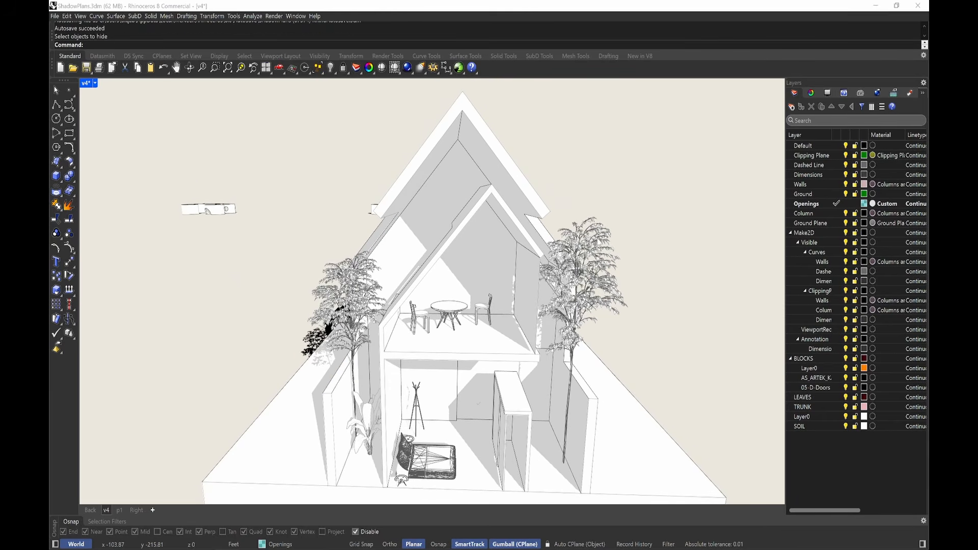
Open the Rhino options for the Shadow Drawing display mode, review its mesh edge settings, and go to its lighting scheme.
{"action": "type", "text": "Options"}
{"action": "key", "text": "Return"}
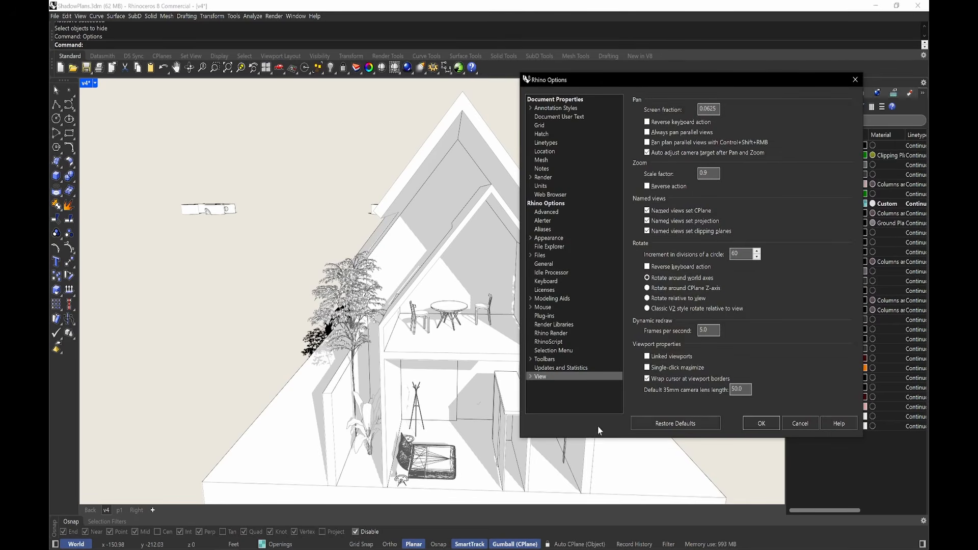
{"action": "left_click", "coordinate": [531, 376]}
{"action": "scroll", "coordinate": [536, 381], "scroll_direction": "down", "scroll_amount": 5}
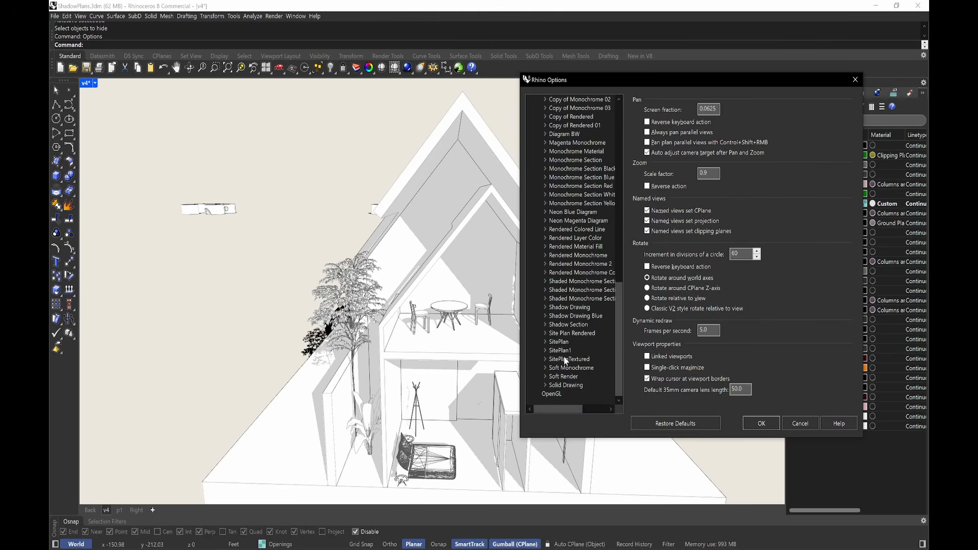
{"action": "left_click", "coordinate": [574, 307]}
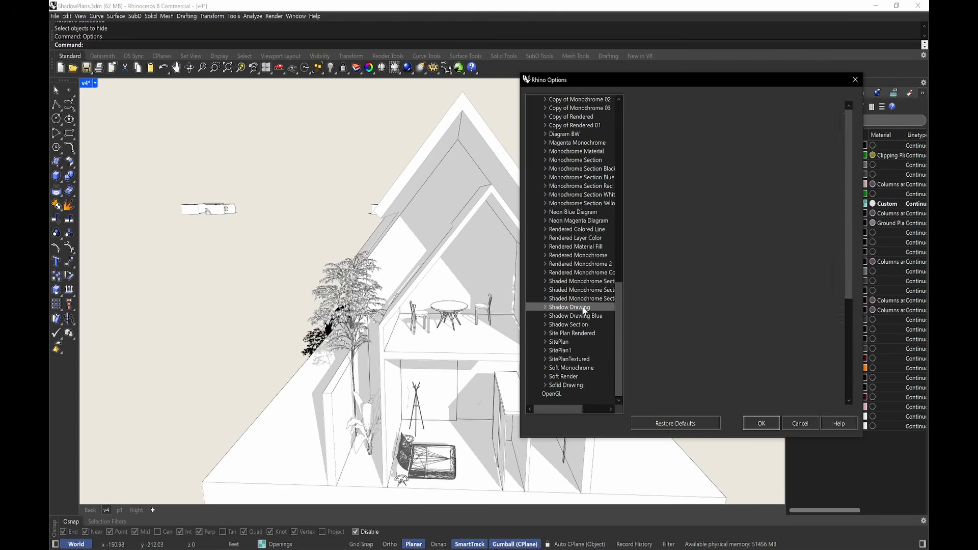
{"action": "left_click", "coordinate": [545, 307]}
{"action": "left_click", "coordinate": [553, 325]}
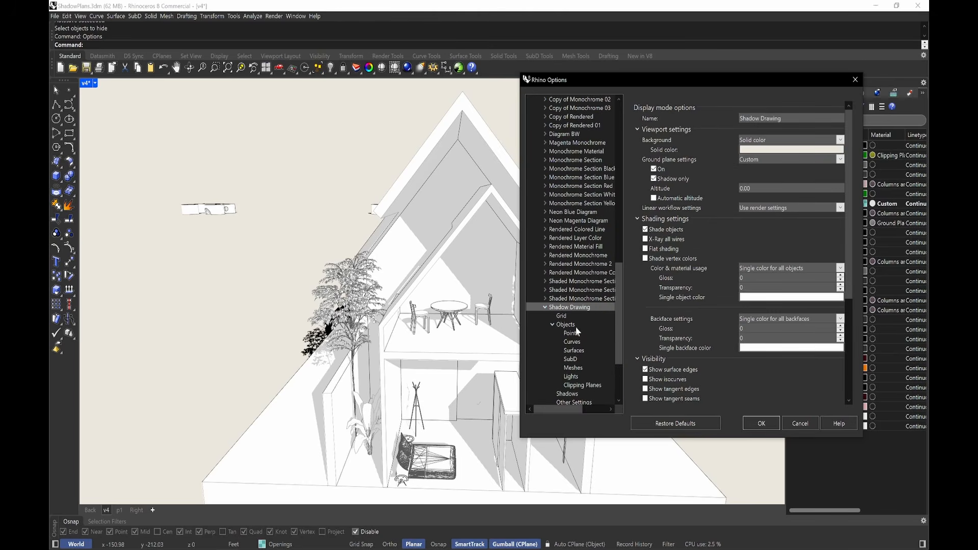
{"action": "left_click", "coordinate": [573, 368]}
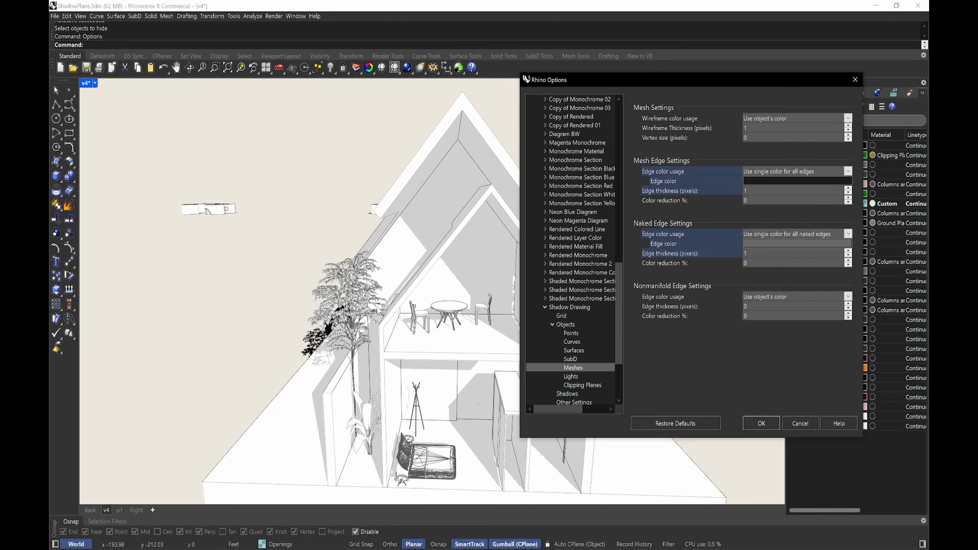
{"action": "left_click_drag", "start_coordinate": [730, 87], "coordinate": [774, 85]}
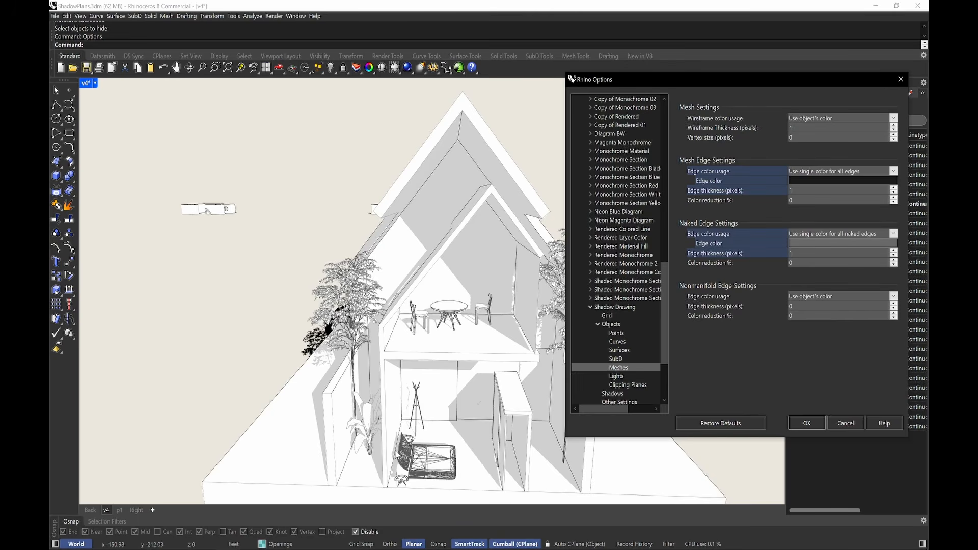
{"action": "left_click", "coordinate": [366, 424]}
{"action": "left_click", "coordinate": [627, 307]}
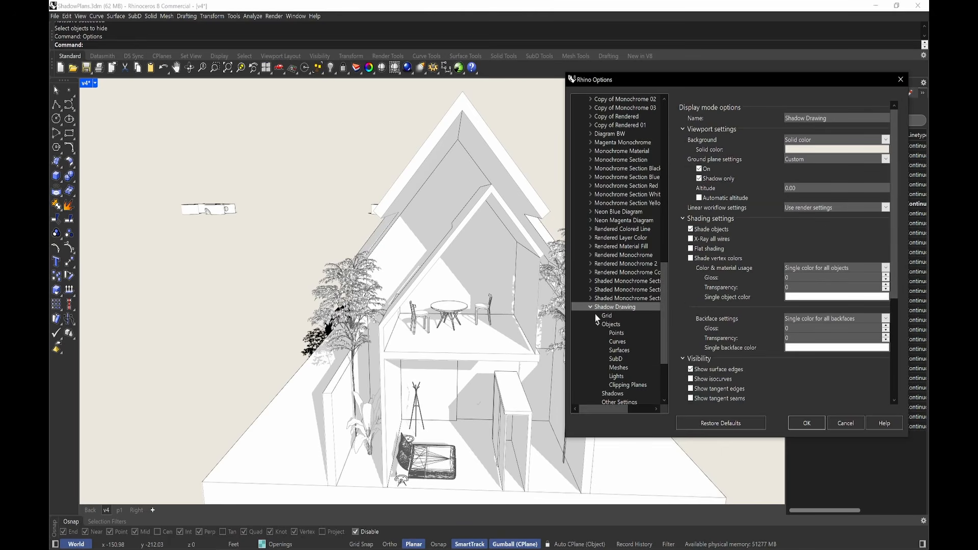
{"action": "scroll", "coordinate": [835, 356], "scroll_direction": "down", "scroll_amount": 5}
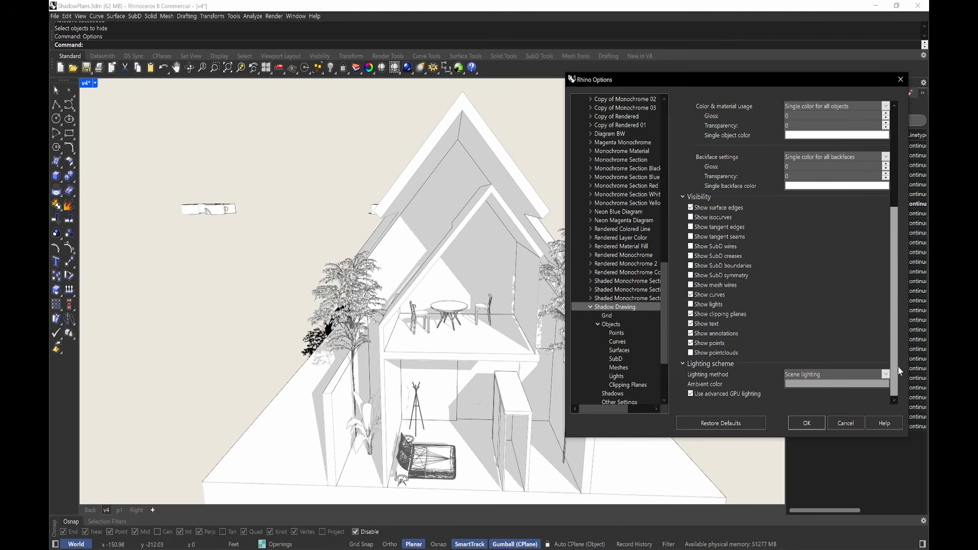
Set the Shadow Drawing display mode's ambient color to black.
{"action": "left_click", "coordinate": [836, 383]}
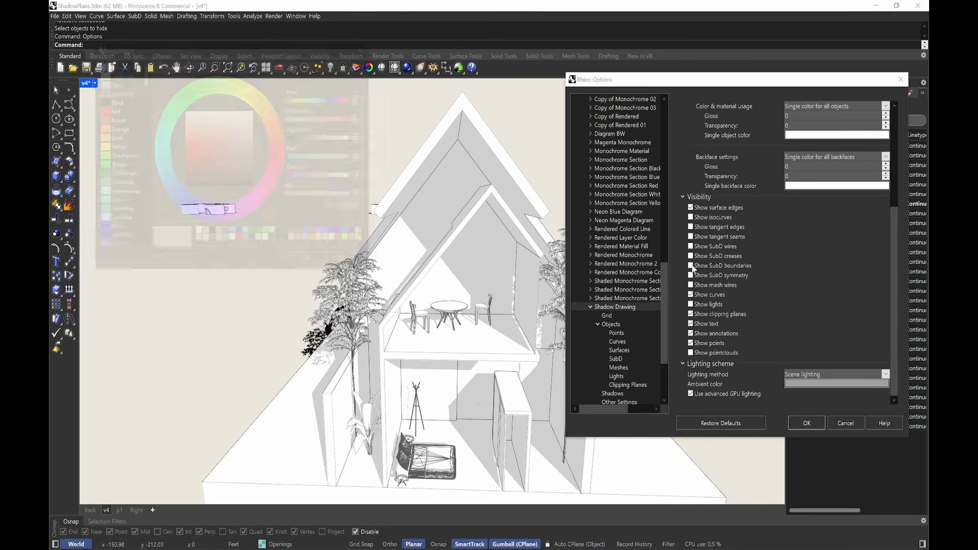
{"action": "left_click_drag", "start_coordinate": [330, 137], "coordinate": [285, 143]}
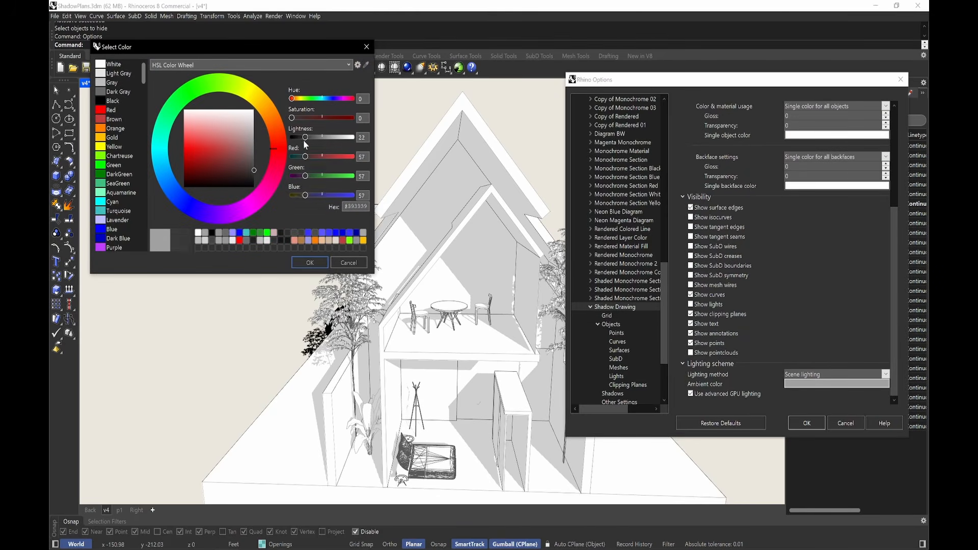
{"action": "left_click", "coordinate": [310, 262]}
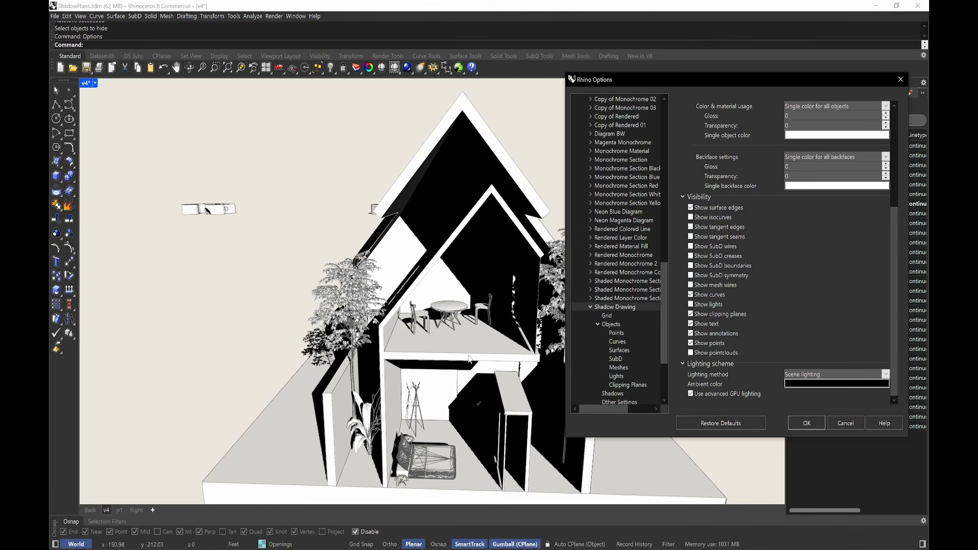
Try lighter grey ambient colors for Shadow Drawing, with a lightness of 72 and of 60.
{"action": "left_click", "coordinate": [819, 385]}
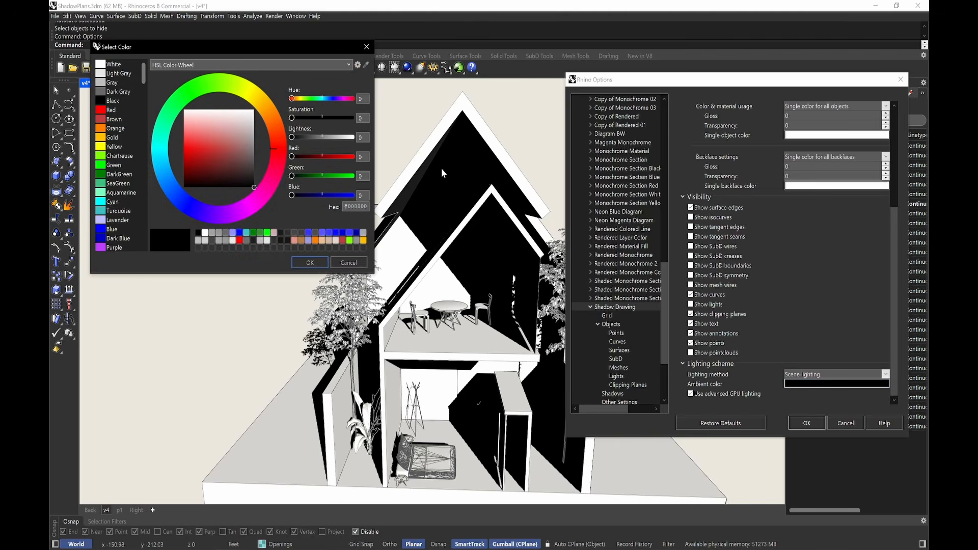
{"action": "left_click_drag", "start_coordinate": [293, 137], "coordinate": [336, 137]}
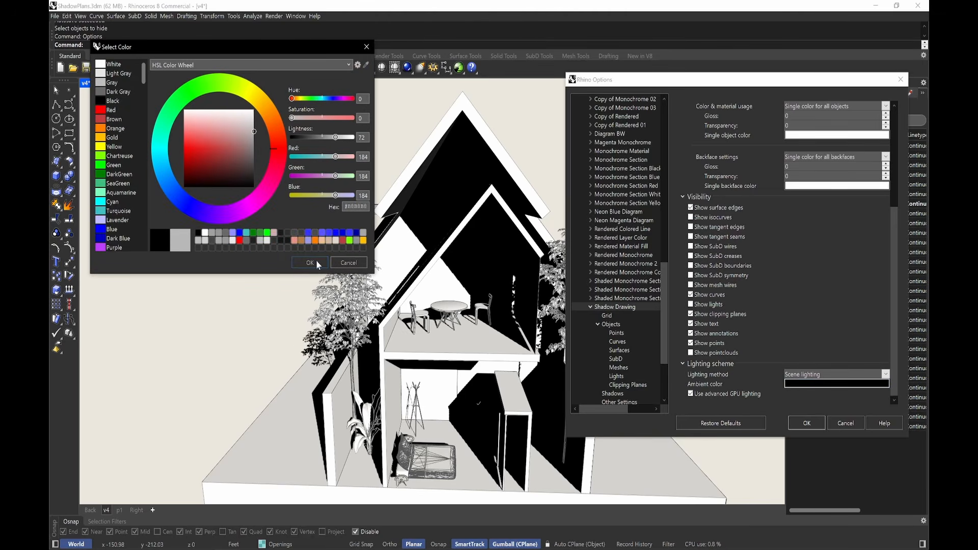
{"action": "left_click", "coordinate": [316, 263]}
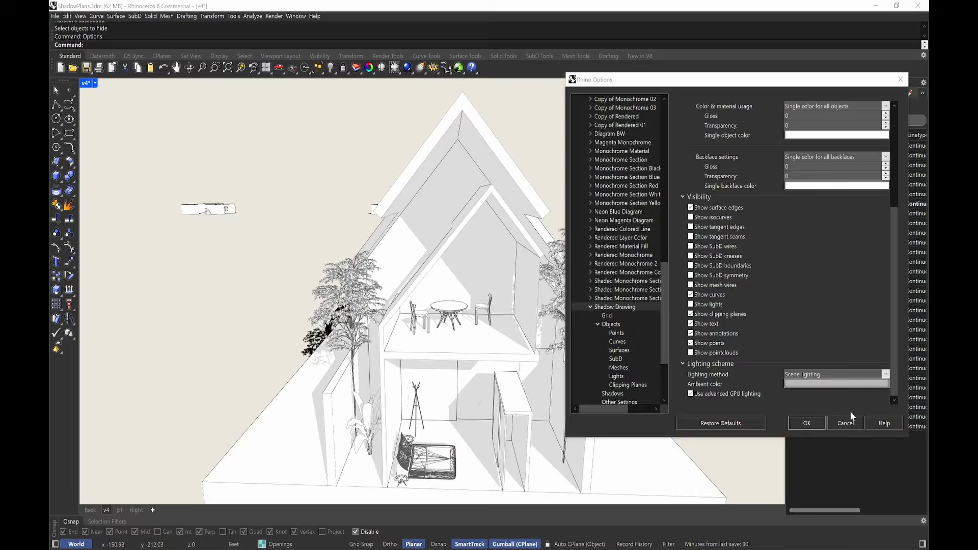
{"action": "left_click", "coordinate": [837, 384]}
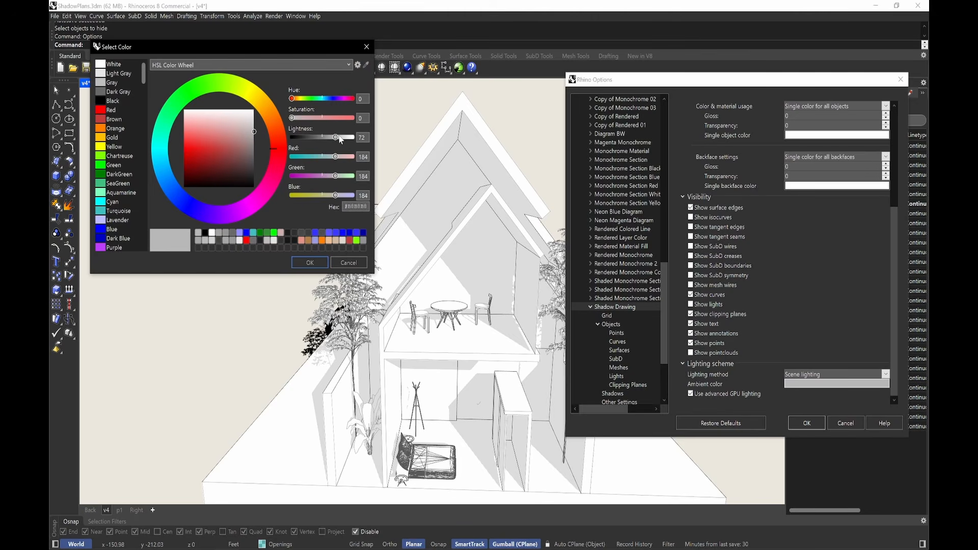
{"action": "left_click_drag", "start_coordinate": [335, 137], "coordinate": [328, 138]}
{"action": "left_click", "coordinate": [312, 259]}
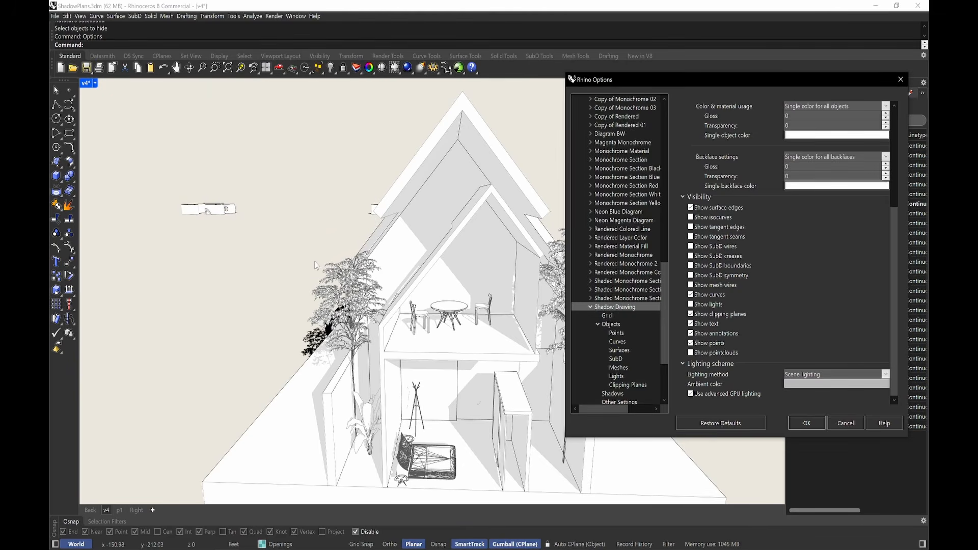
Set the Shadow Drawing ambient color to a grey with a lightness of 57.
{"action": "left_click", "coordinate": [850, 386]}
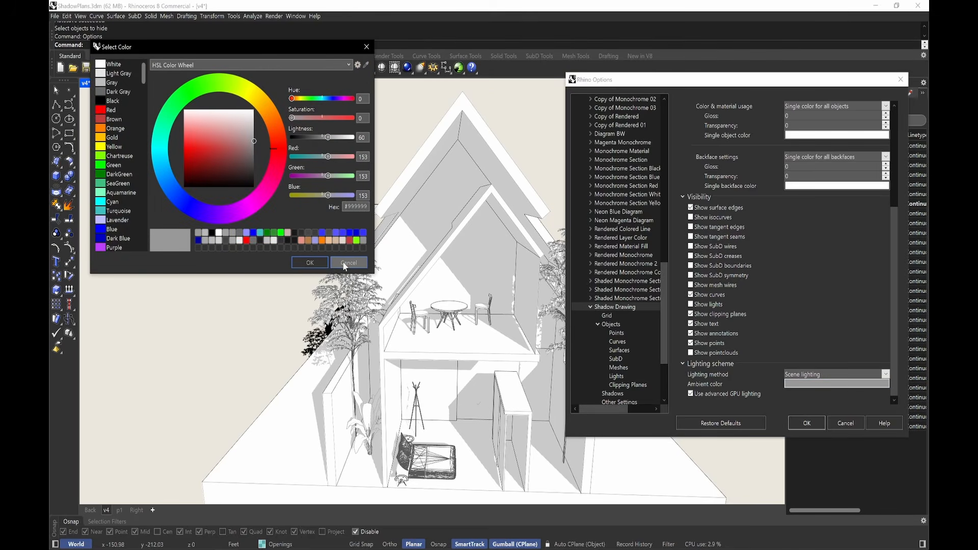
{"action": "left_click_drag", "start_coordinate": [328, 137], "coordinate": [326, 139]}
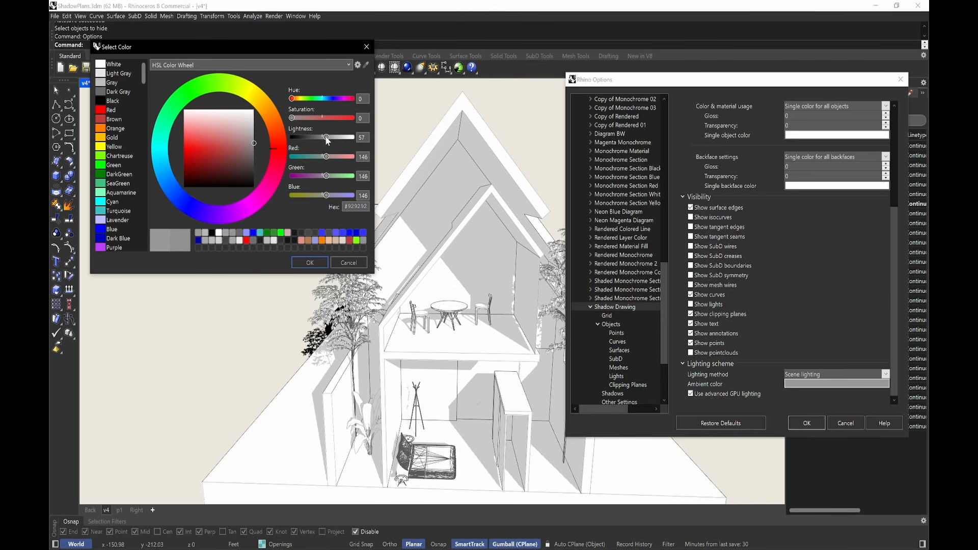
{"action": "left_click", "coordinate": [310, 263]}
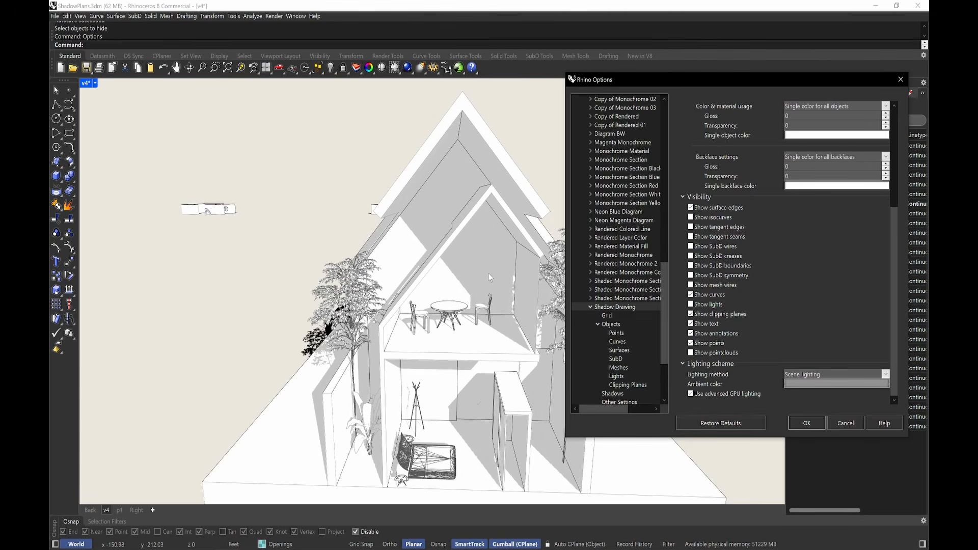
Review Shadow Drawing's shadow settings and turn off Show edges for its clipping planes.
{"action": "scroll", "coordinate": [632, 366], "scroll_direction": "down", "scroll_amount": 2}
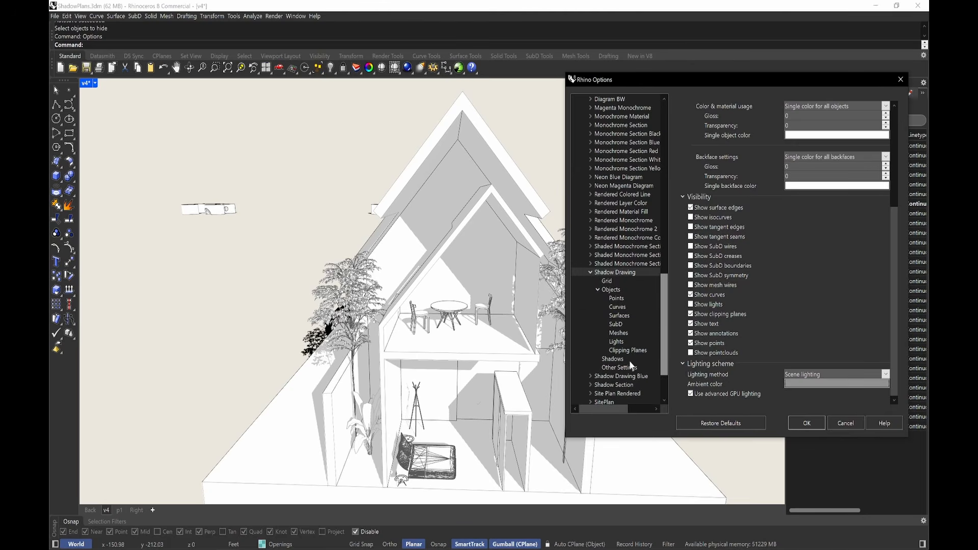
{"action": "left_click", "coordinate": [630, 359]}
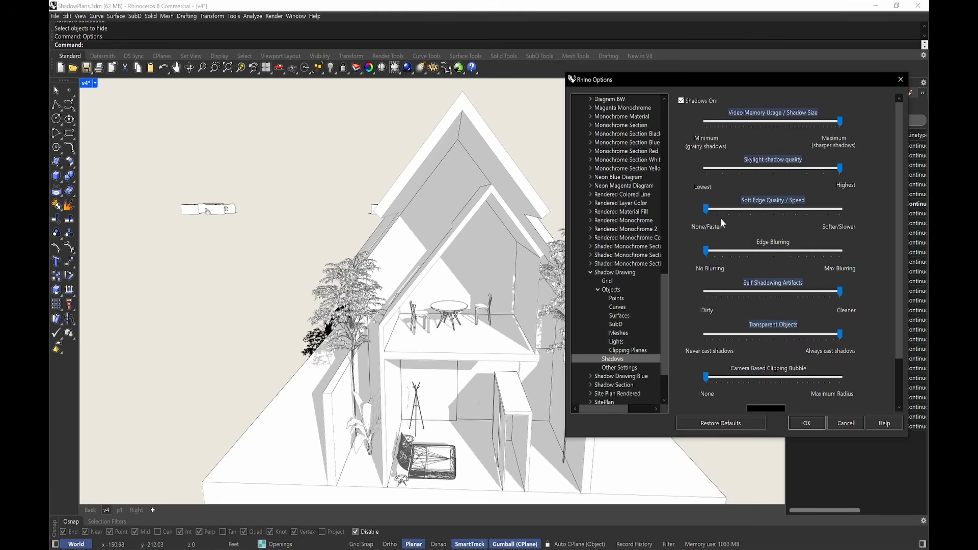
{"action": "left_click", "coordinate": [648, 351]}
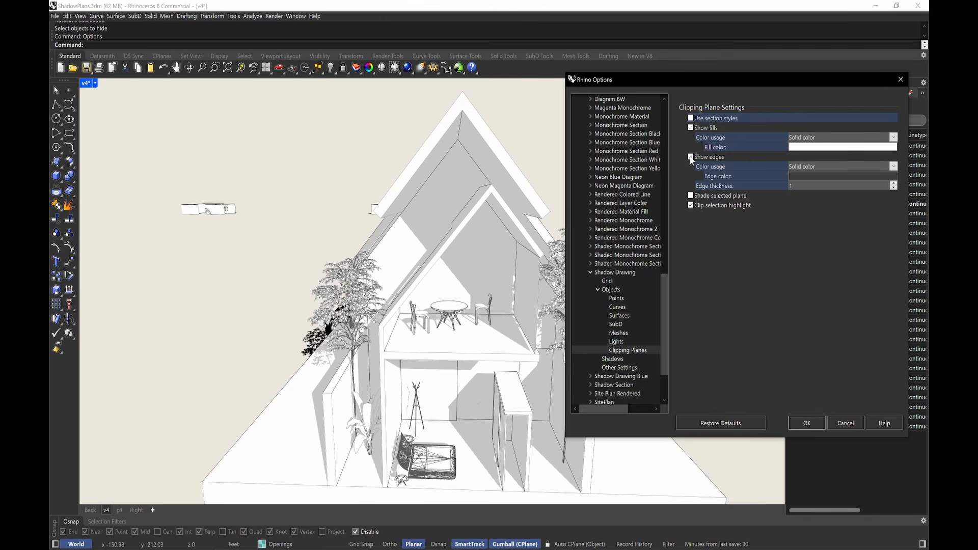
{"action": "left_click", "coordinate": [691, 158]}
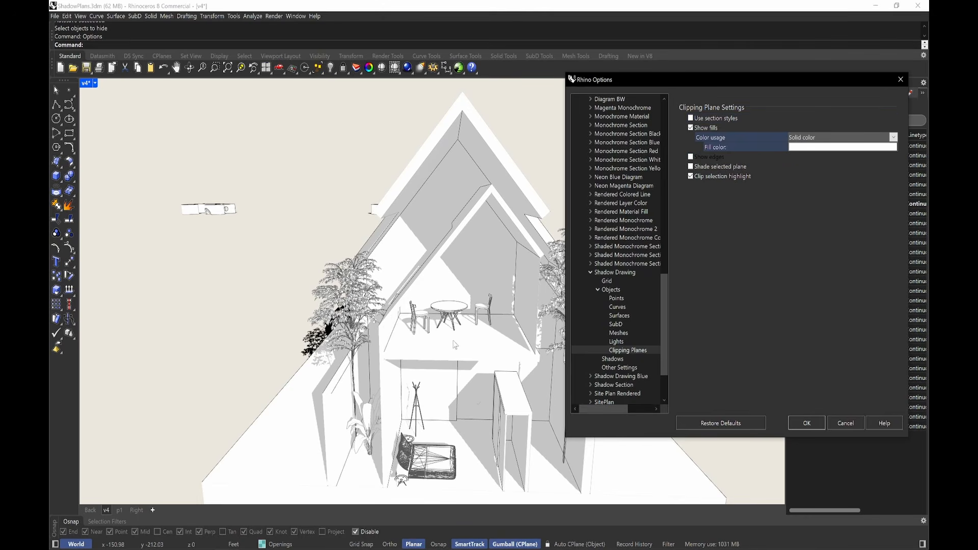
Toggle Show surface edges off and back on for Shadow Drawing, and accept the display mode changes.
{"action": "left_click", "coordinate": [621, 271]}
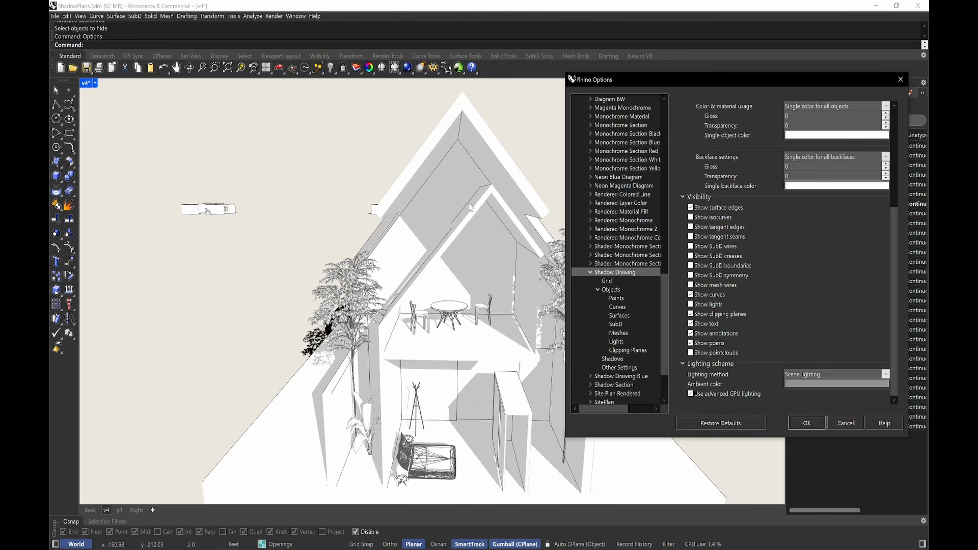
{"action": "left_click", "coordinate": [691, 208]}
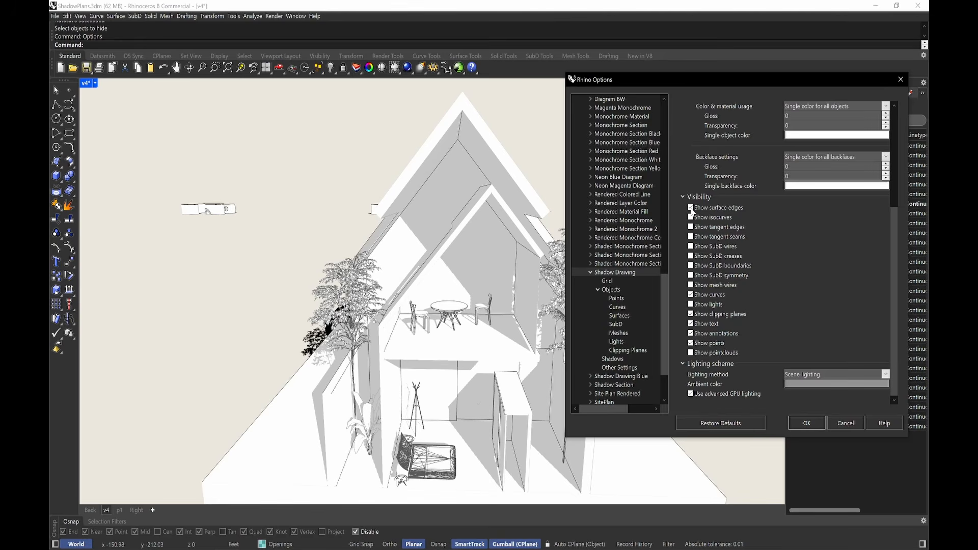
{"action": "left_click", "coordinate": [691, 209]}
{"action": "left_click", "coordinate": [806, 426]}
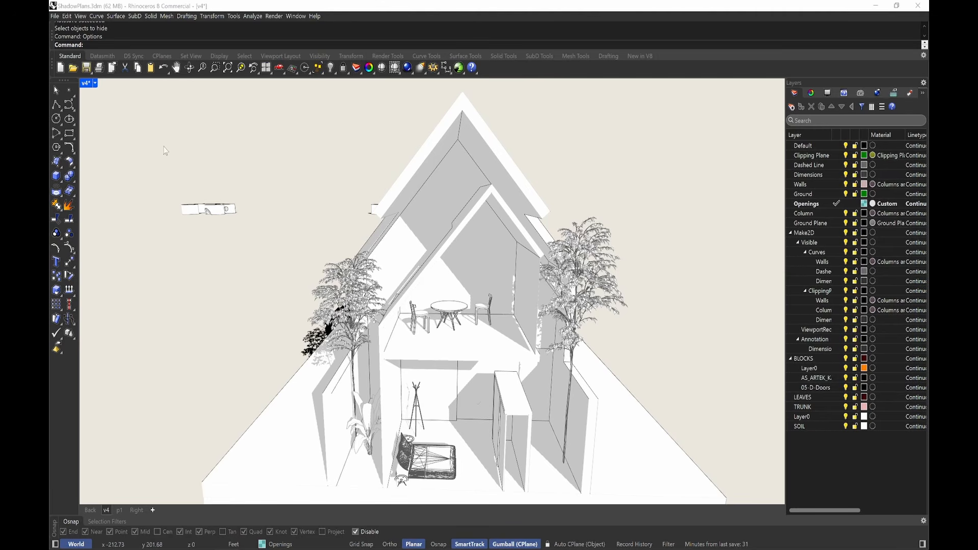
Return to the four-viewport layout and maximise the Back viewport.
{"action": "double_click", "coordinate": [86, 83]}
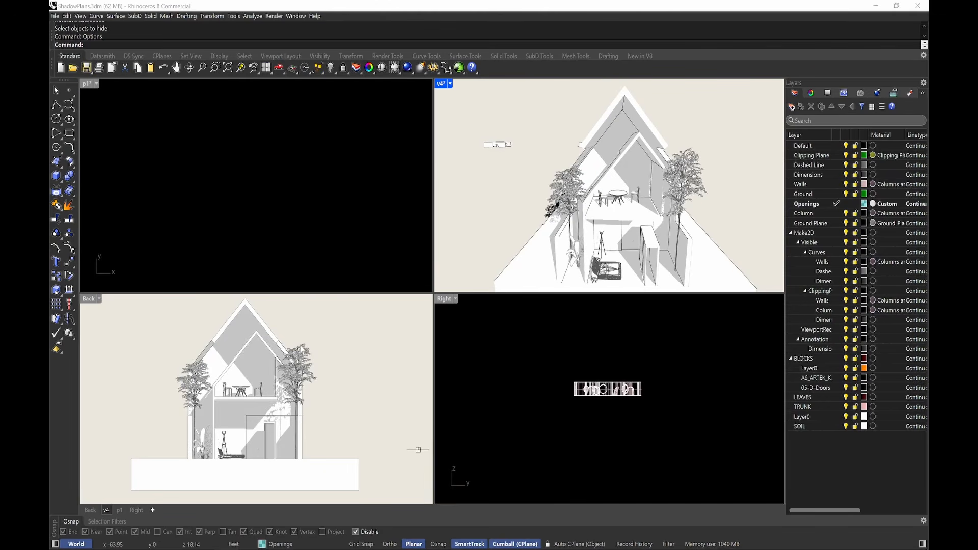
{"action": "double_click", "coordinate": [86, 299]}
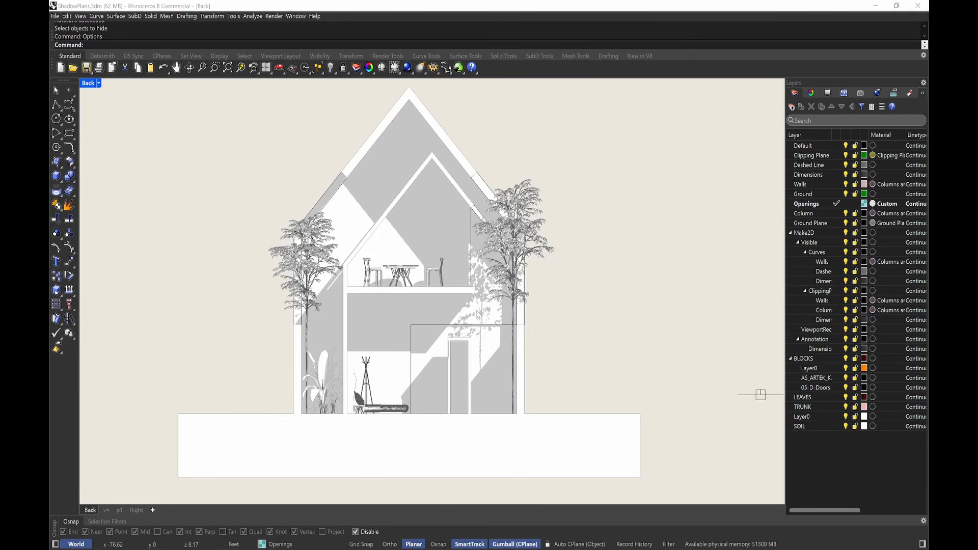
Save the framed Back viewport as a named view called V6.
{"action": "right_click_drag", "start_coordinate": [589, 209], "coordinate": [590, 222]}
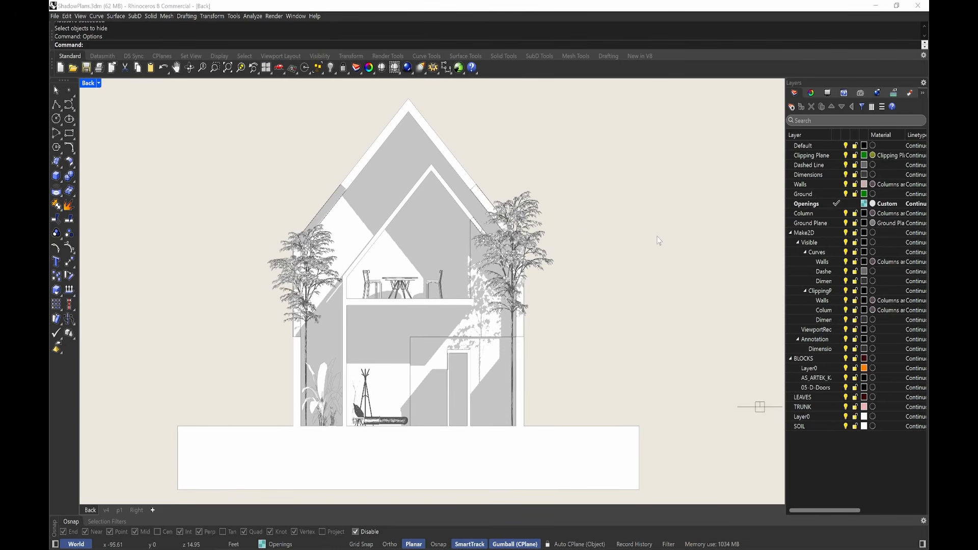
{"action": "type", "text": "NamedView"}
{"action": "key", "text": "Return"}
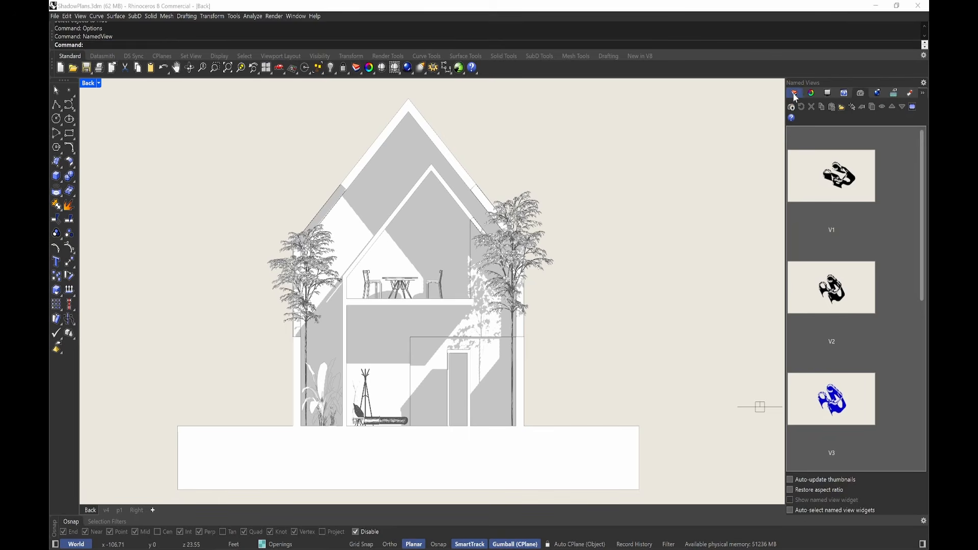
{"action": "left_click", "coordinate": [792, 107]}
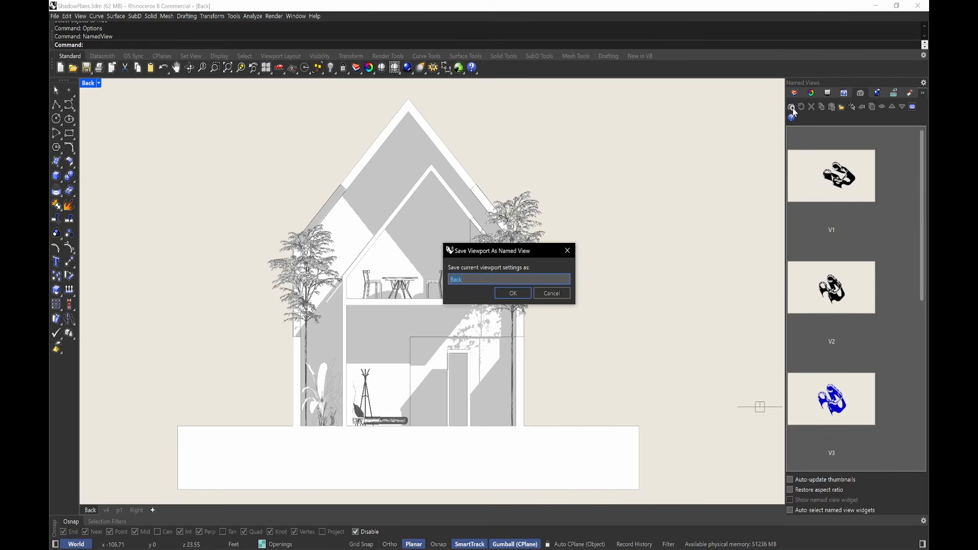
{"action": "type", "text": "V6"}
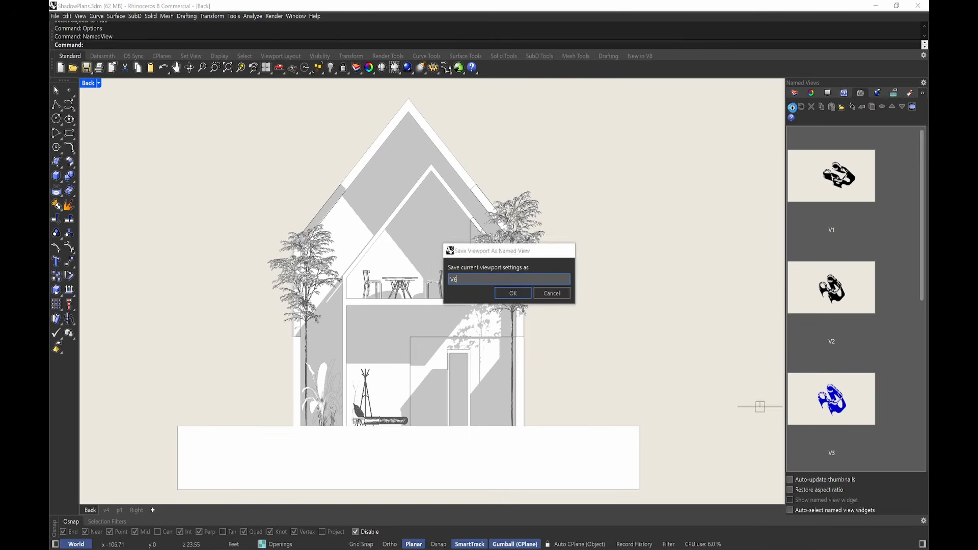
{"action": "key", "text": "Return"}
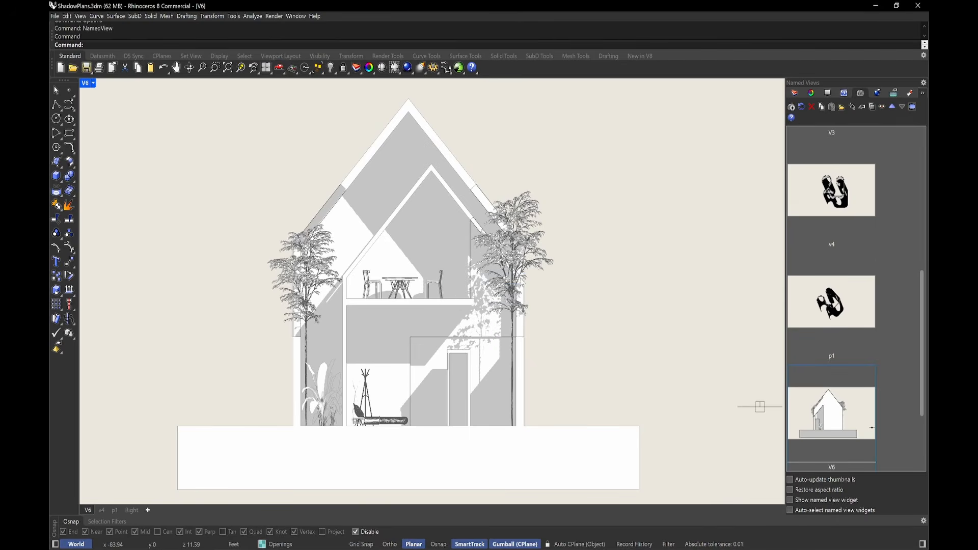
Create a Make2D drawing of the whole section from view V6, maintaining source layers and including tangent edges, clipping plane intersections and the viewport rectangle.
{"action": "right_click_drag", "start_coordinate": [650, 280], "coordinate": [218, 281]}
{"action": "type", "text": "V6"}
{"action": "key", "text": "Return"}
{"action": "key", "text": "ctrl+a"}
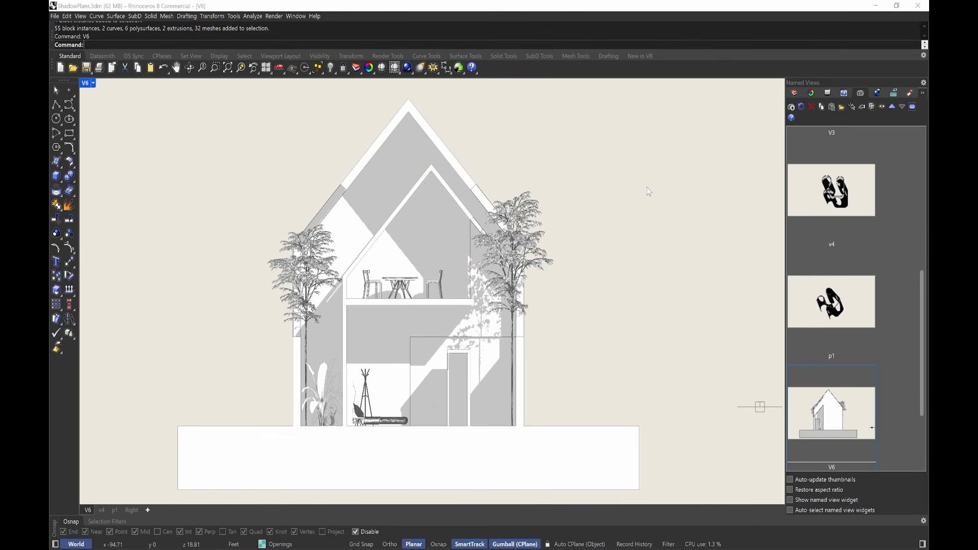
{"action": "type", "text": "Make2D"}
{"action": "key", "text": "Return"}
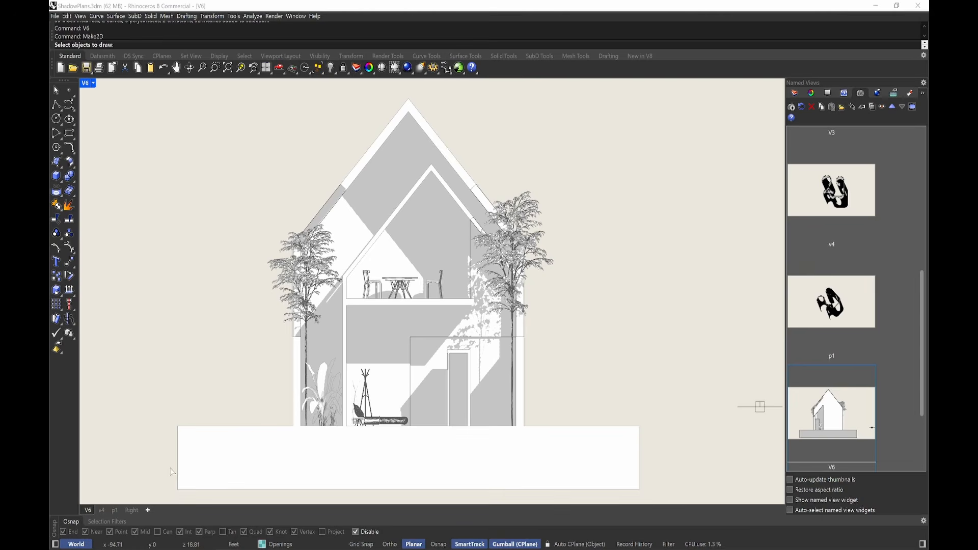
{"action": "mouse_move", "coordinate": [117, 88]}
{"action": "left_mouse_down"}
{"action": "mouse_move", "coordinate": [570, 426]}
{"action": "mouse_move", "coordinate": [625, 487]}
{"action": "mouse_move", "coordinate": [652, 497]}
{"action": "left_mouse_up"}
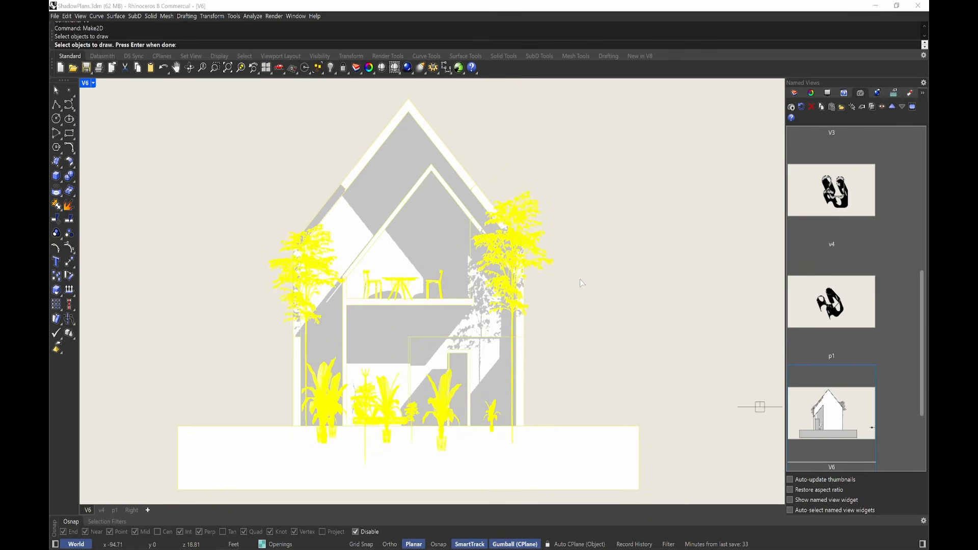
{"action": "key", "text": "Return"}
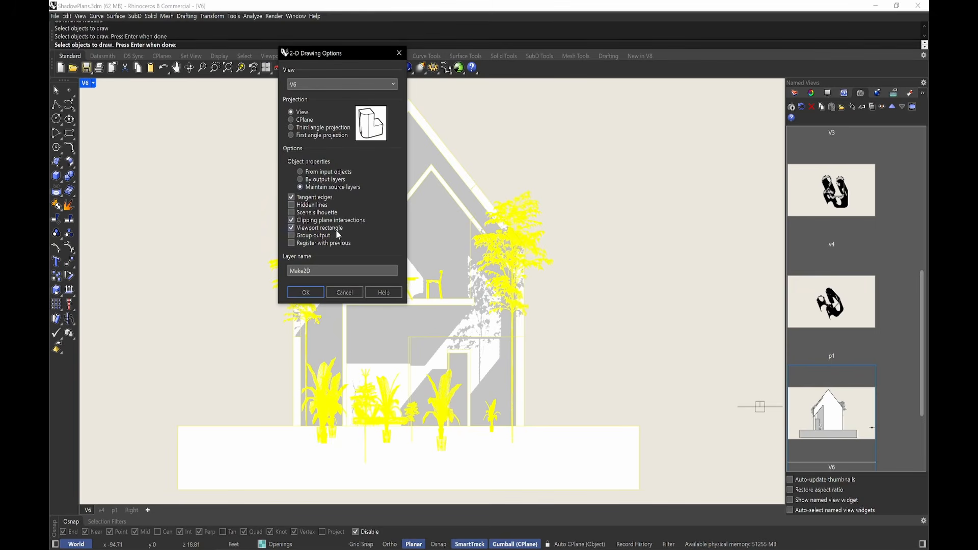
{"action": "left_click", "coordinate": [312, 293]}
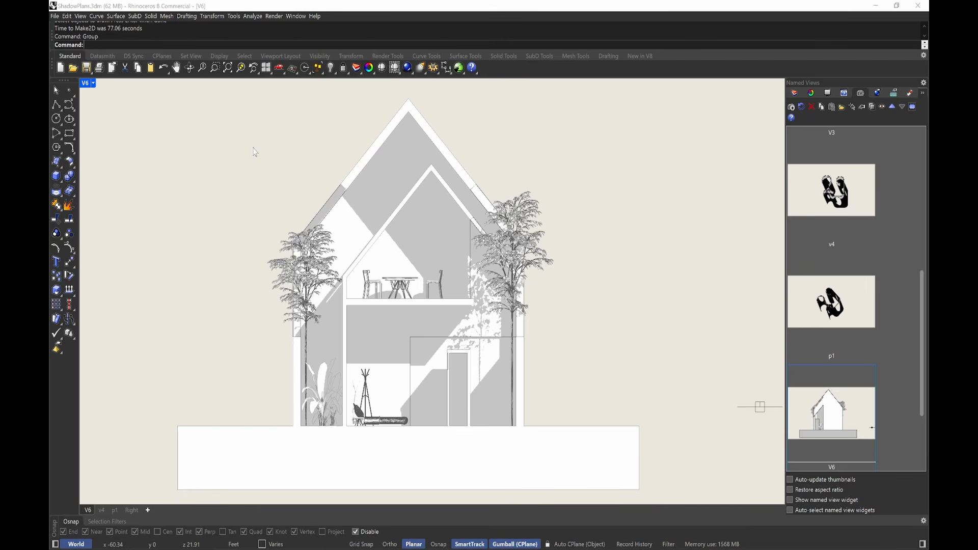
Hide the low lounge furniture and the tall tripod stand on the ground floor.
{"action": "left_click", "coordinate": [380, 425]}
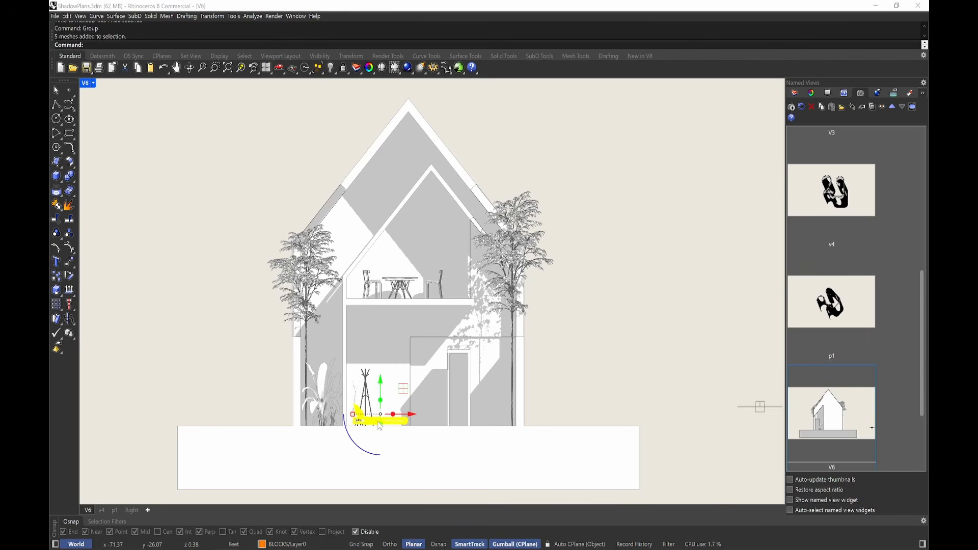
{"action": "key", "text": "ctrl+h"}
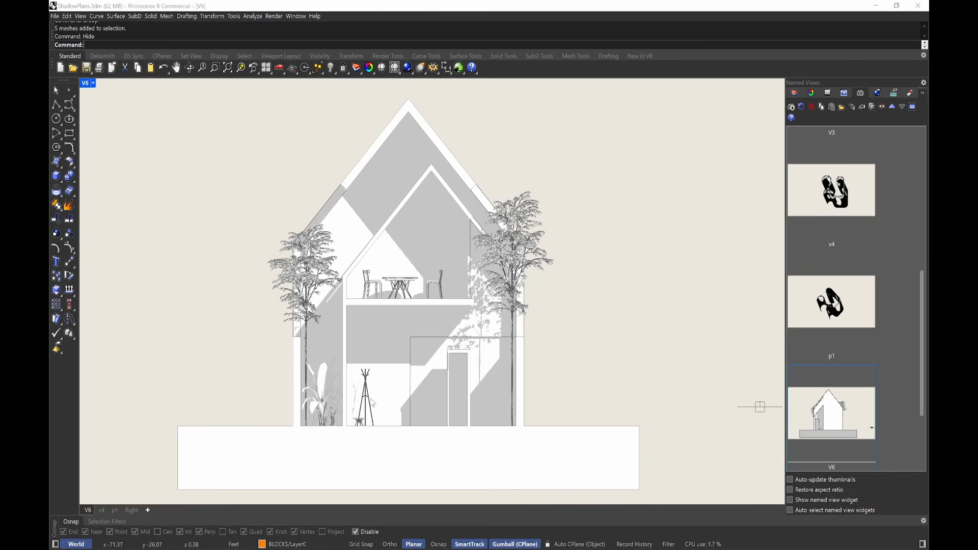
{"action": "left_click", "coordinate": [373, 414]}
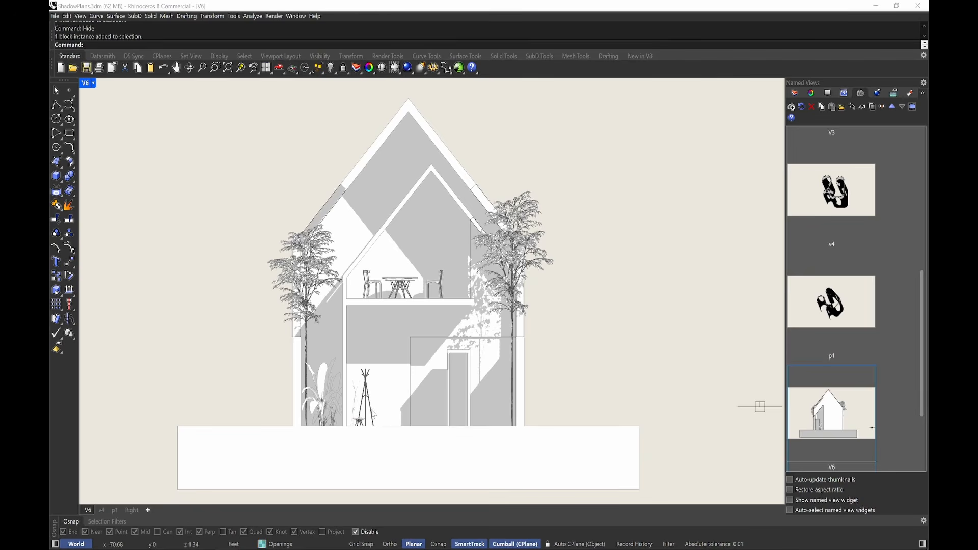
{"action": "left_click", "coordinate": [363, 420], "text": "shift"}
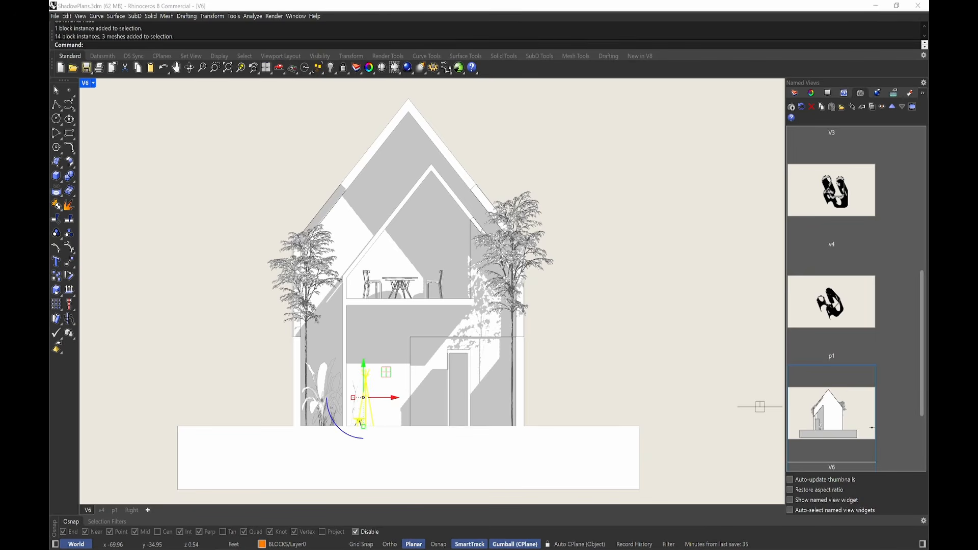
{"action": "key", "text": "ctrl+h"}
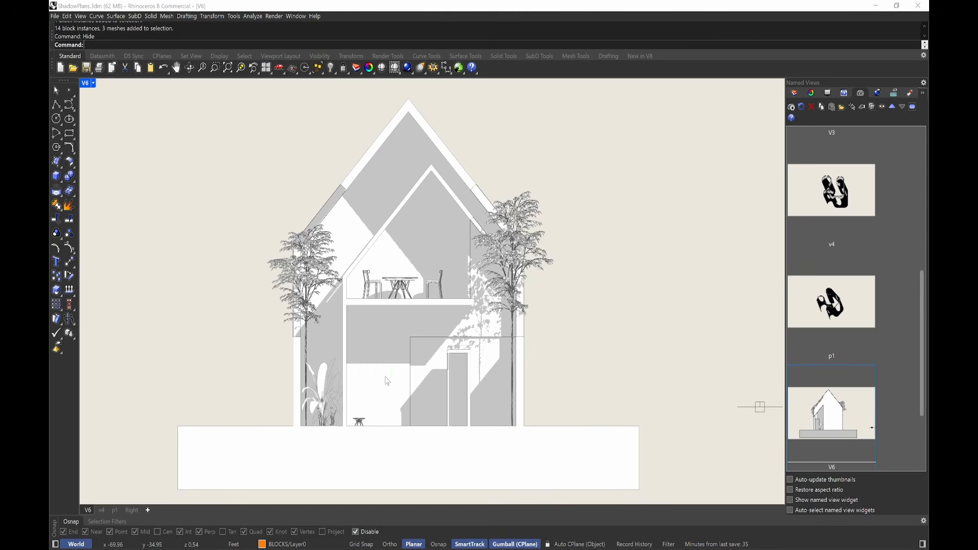
Switch the V6 viewport to Wireframe display and hide the upper-floor table and chairs.
{"action": "left_click", "coordinate": [368, 285]}
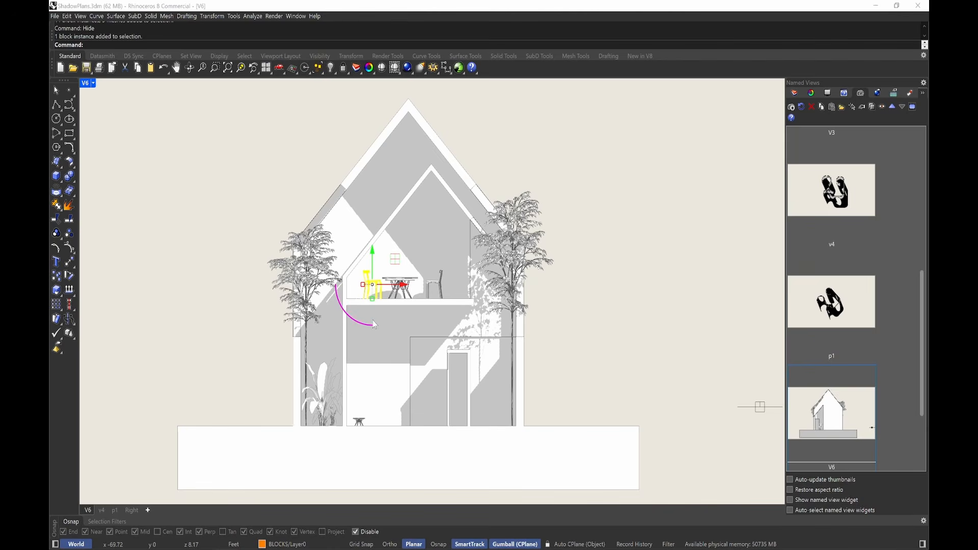
{"action": "key", "text": "Escape"}
{"action": "left_click", "coordinate": [94, 83]}
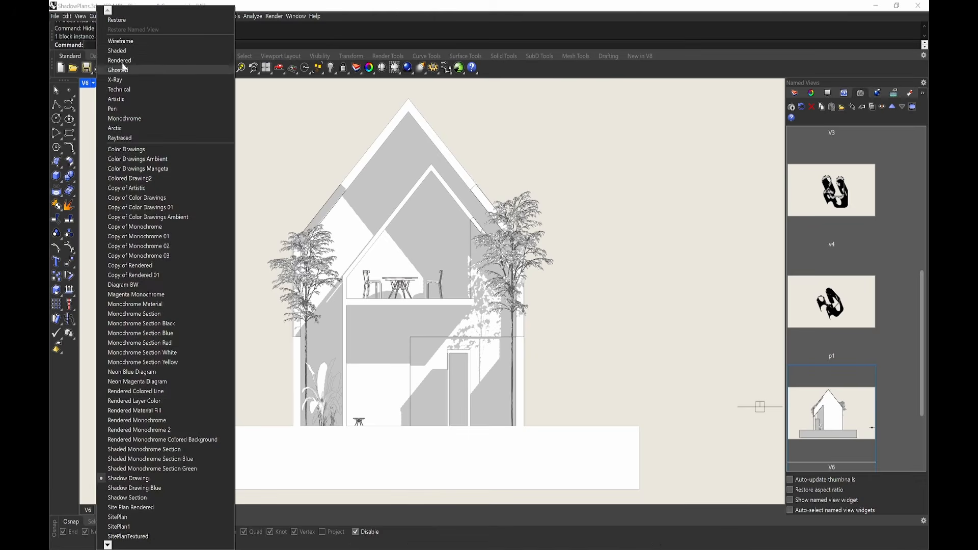
{"action": "left_click", "coordinate": [122, 40]}
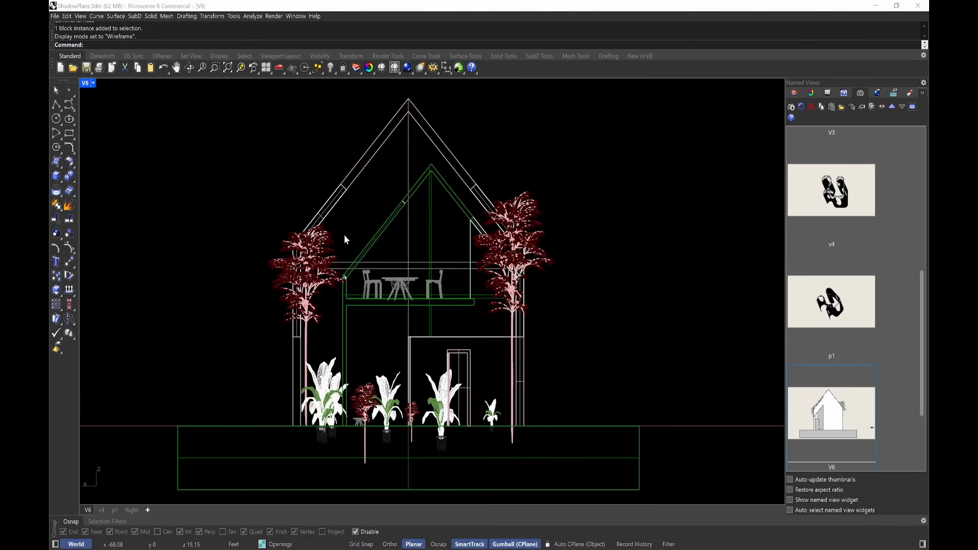
{"action": "left_click_drag", "start_coordinate": [344, 234], "coordinate": [455, 304]}
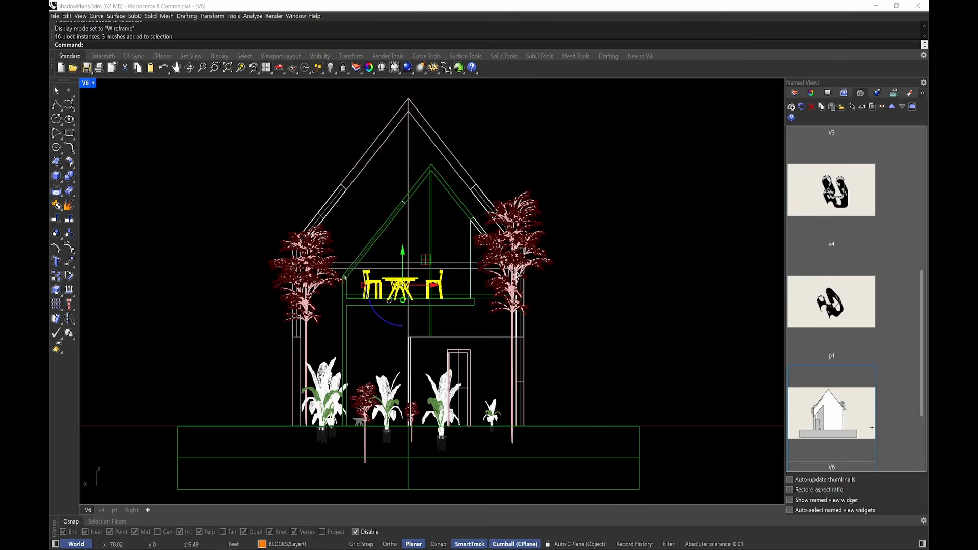
{"action": "key", "text": "ctrl+h"}
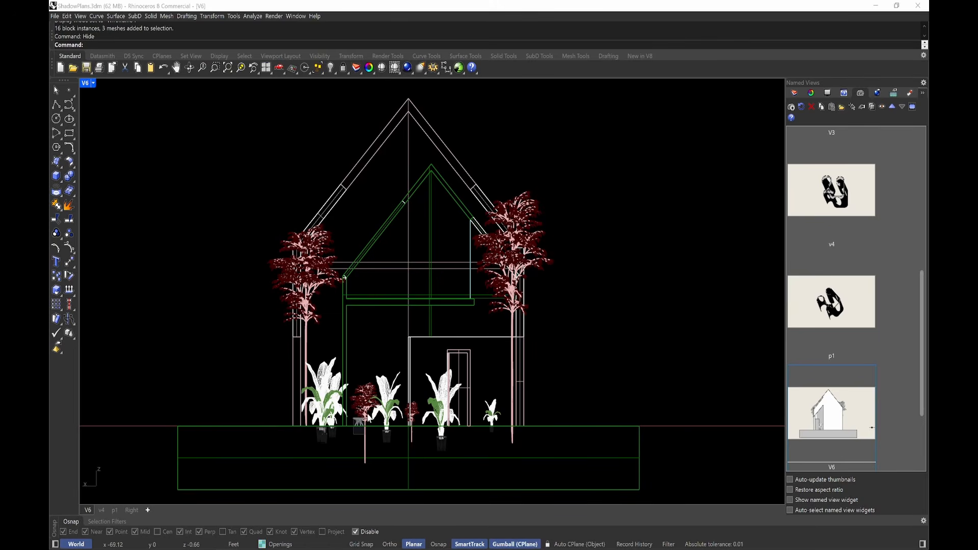
Hide the remaining small stool on the ground floor and set the viewport display back to Shadow Drawing.
{"action": "left_click", "coordinate": [359, 424]}
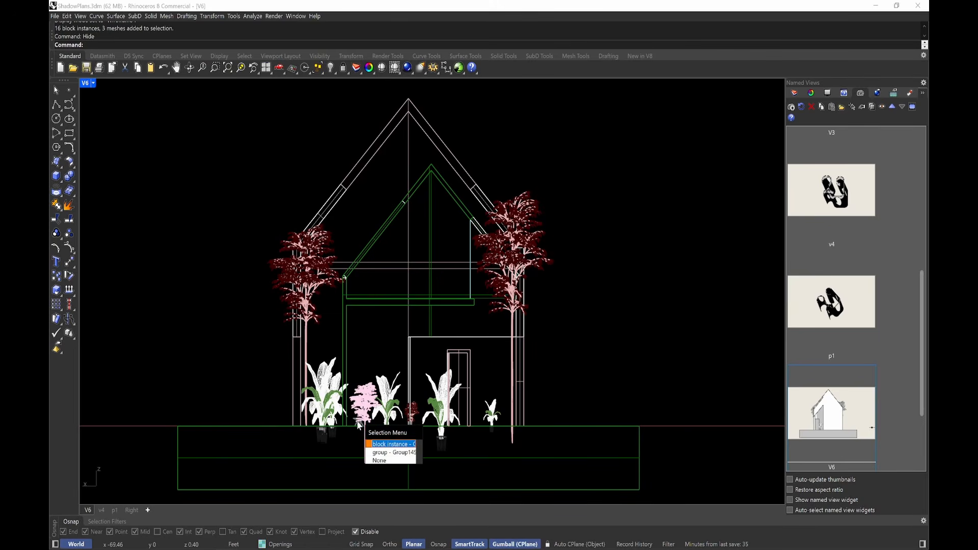
{"action": "key", "text": "Return"}
{"action": "key", "text": "Escape"}
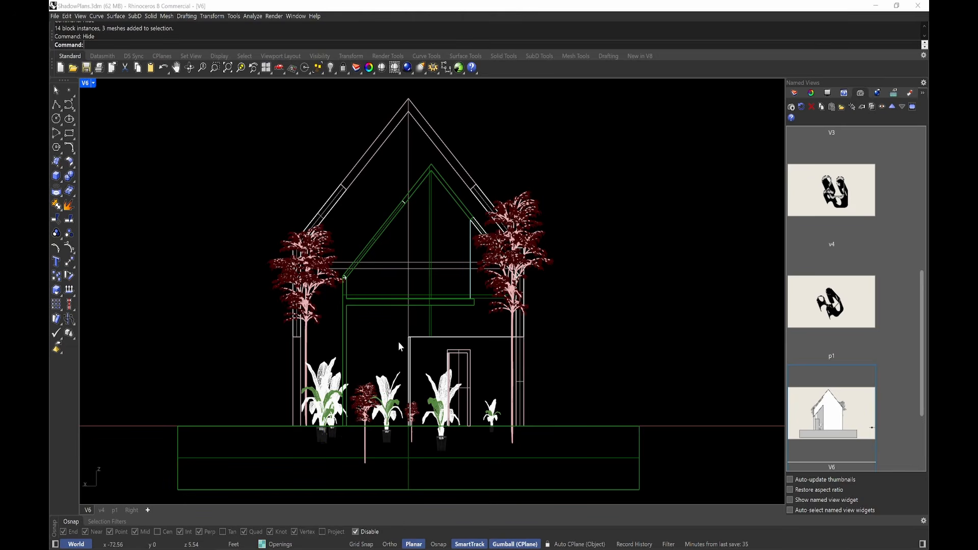
{"action": "left_click", "coordinate": [93, 82]}
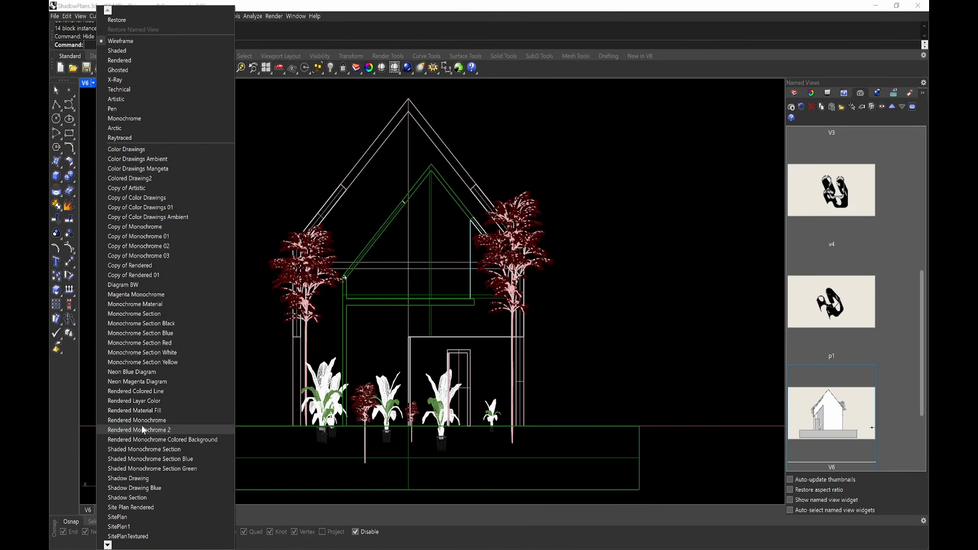
{"action": "left_click", "coordinate": [141, 479]}
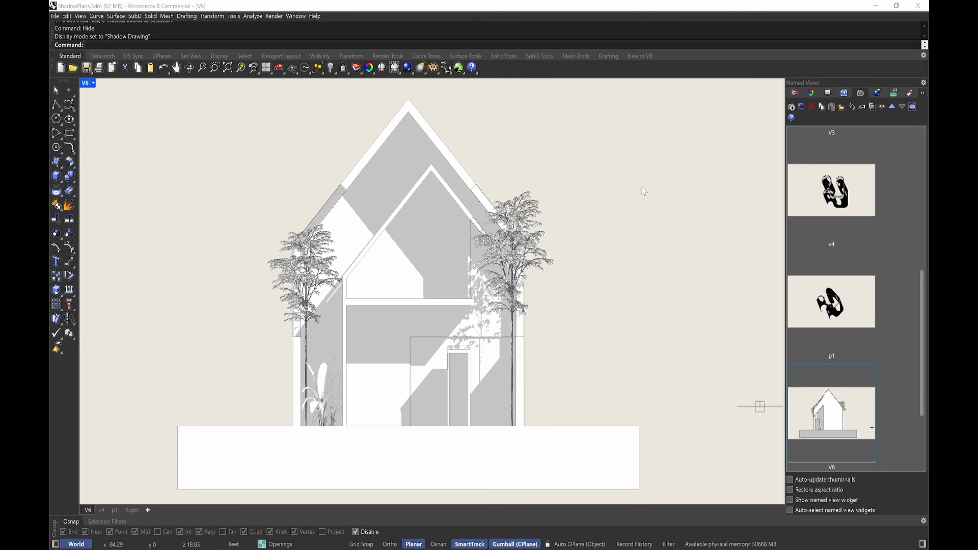
Try a view capture to file of V6 with a custom size 4000 pixels wide, and dismiss the capture settings.
{"action": "type", "text": "ViewCaptureToFile"}
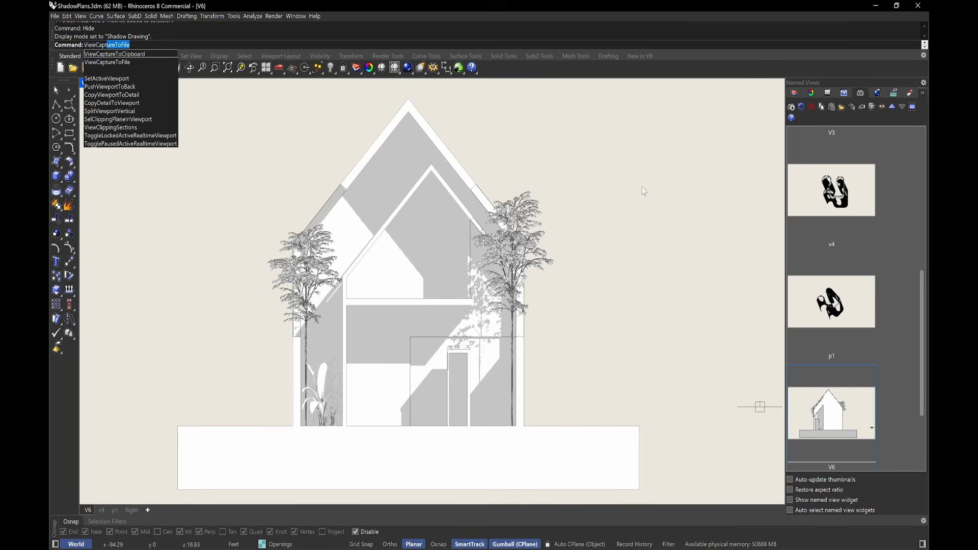
{"action": "key", "text": "Return"}
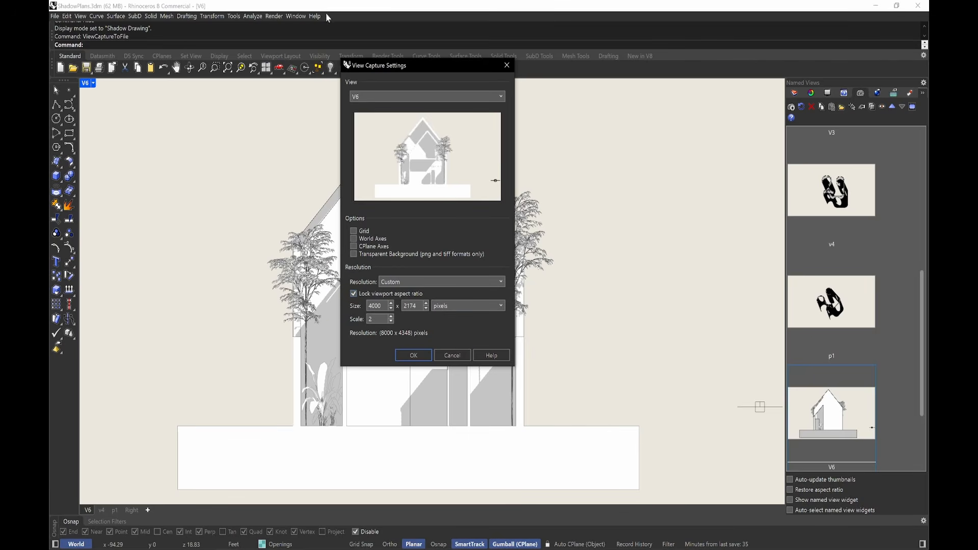
{"action": "left_click", "coordinate": [482, 282]}
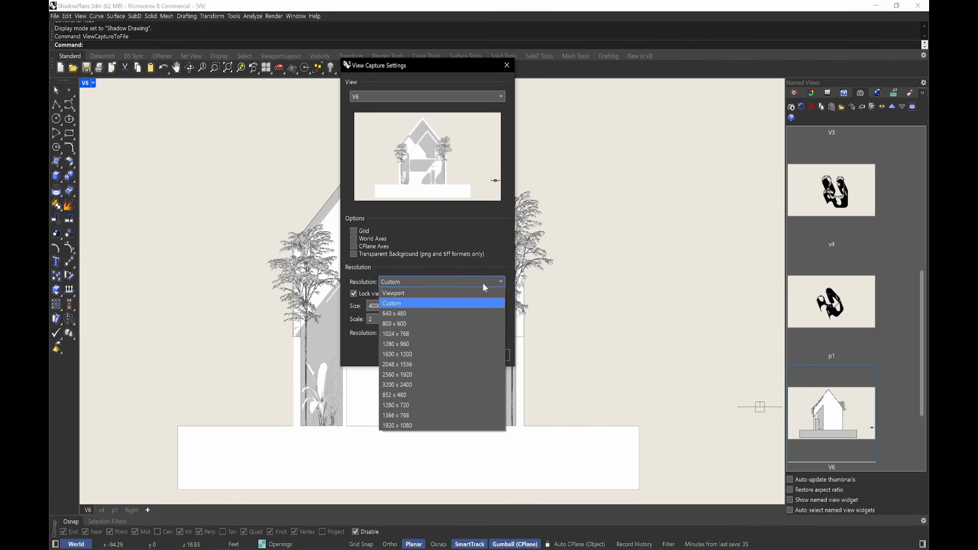
{"action": "left_click", "coordinate": [406, 291]}
{"action": "left_click", "coordinate": [406, 283]}
{"action": "left_click", "coordinate": [406, 300]}
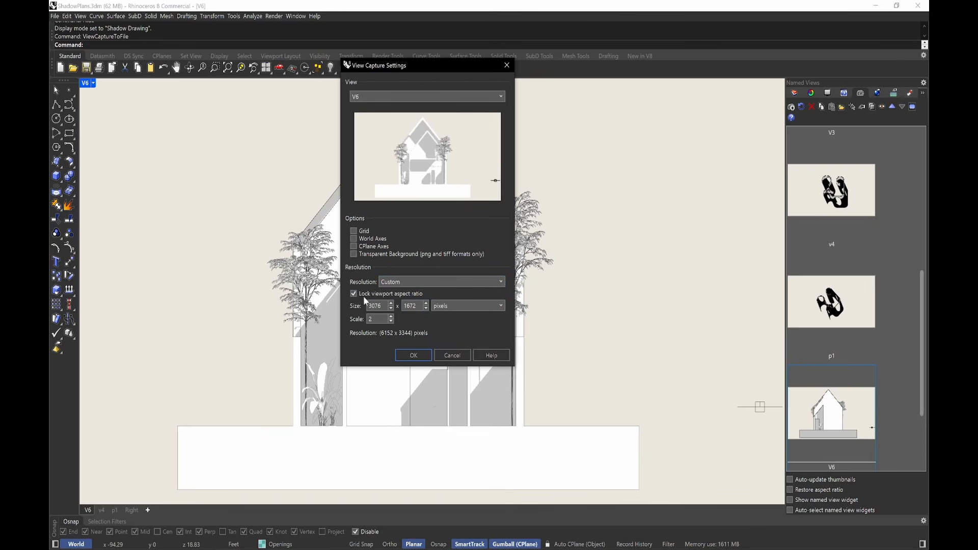
{"action": "type", "text": "4000"}
{"action": "left_click", "coordinate": [418, 361]}
{"action": "left_click", "coordinate": [462, 356]}
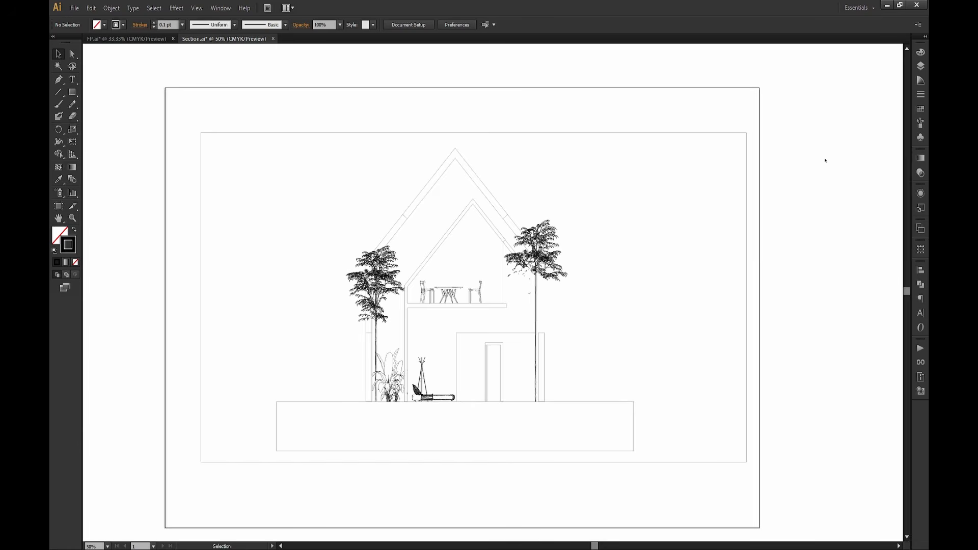
Place SECMEW2.png from the Shadow Plans and Diagrams folder into the Section.ai document and close the folder window.
{"action": "key", "text": "super"}
{"action": "left_click", "coordinate": [116, 538]}
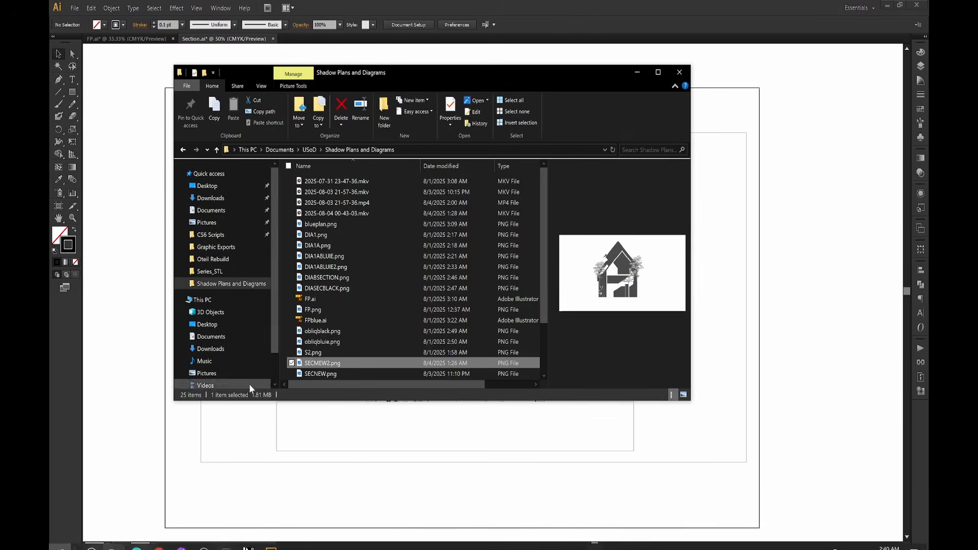
{"action": "left_click_drag", "start_coordinate": [397, 74], "coordinate": [774, 136]}
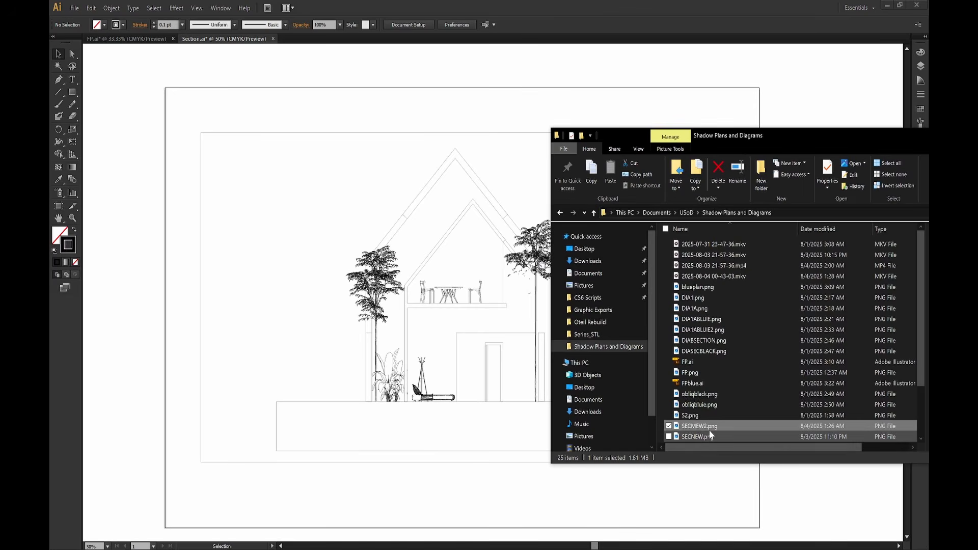
{"action": "left_click_drag", "start_coordinate": [703, 427], "coordinate": [276, 325]}
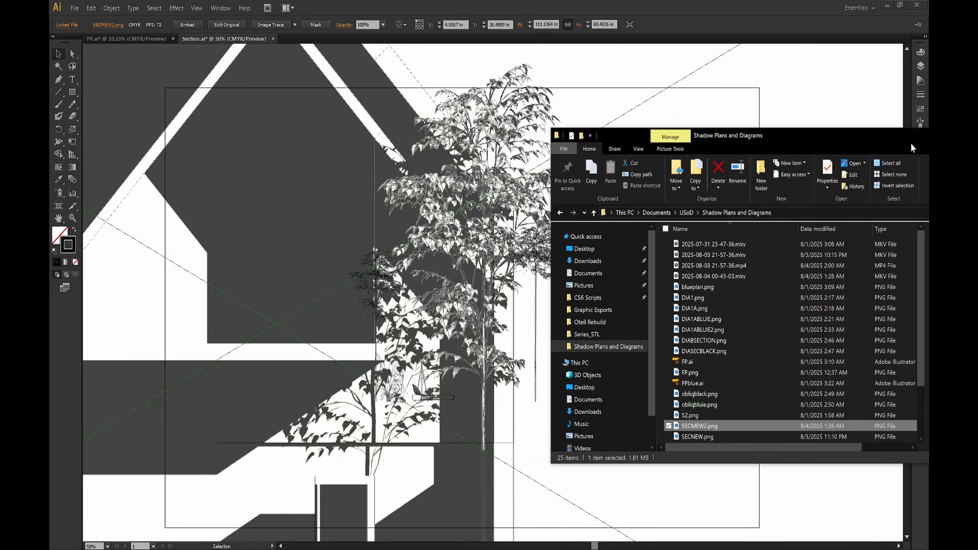
{"action": "left_click", "coordinate": [912, 120]}
{"action": "scroll", "coordinate": [585, 297], "scroll_direction": "down", "scroll_amount": 1, "text": "alt"}
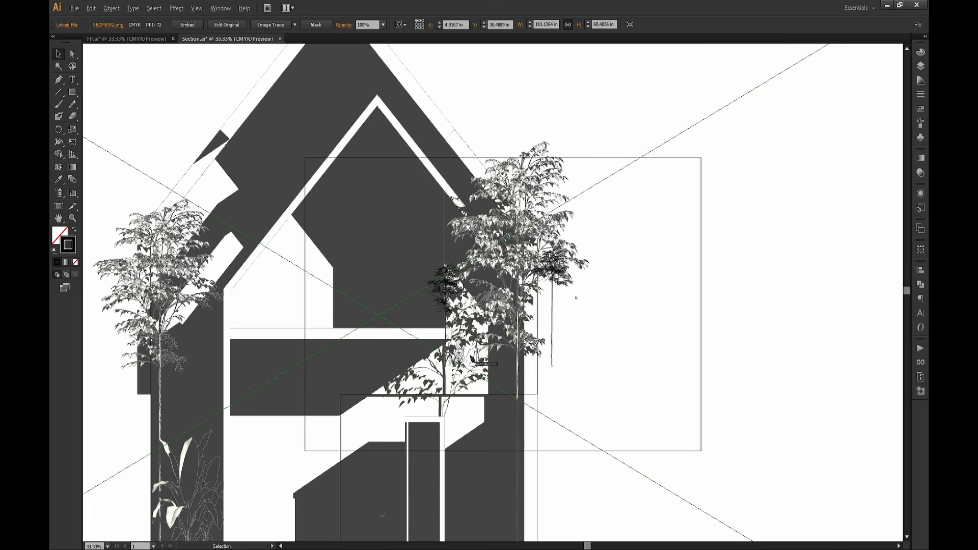
{"action": "key", "text": "alt"}
Hide the linework layers to examine and select the Make2D viewport rectangle, and show the layers again.
{"action": "left_click", "coordinate": [921, 66]}
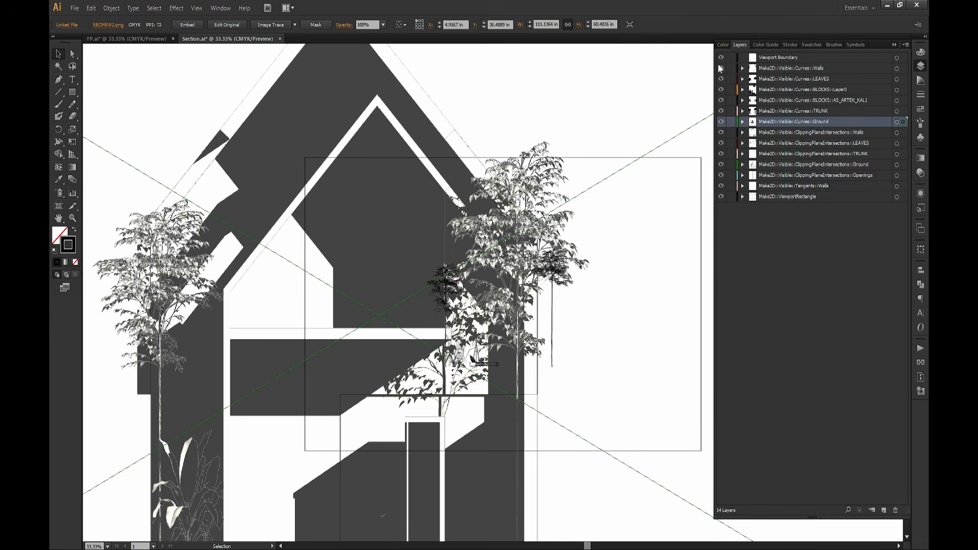
{"action": "left_click_drag", "start_coordinate": [721, 57], "coordinate": [720, 164]}
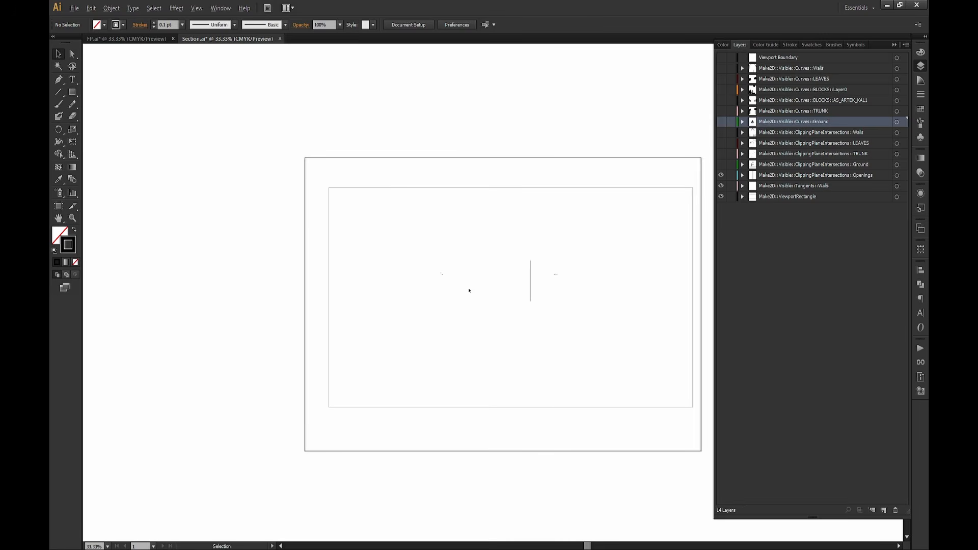
{"action": "left_click_drag", "start_coordinate": [527, 277], "coordinate": [434, 272]}
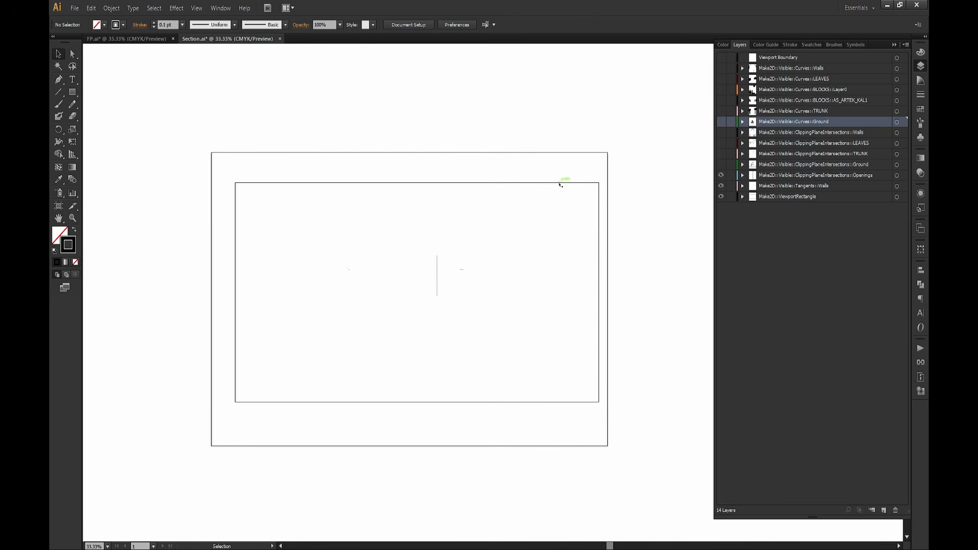
{"action": "left_click", "coordinate": [560, 183]}
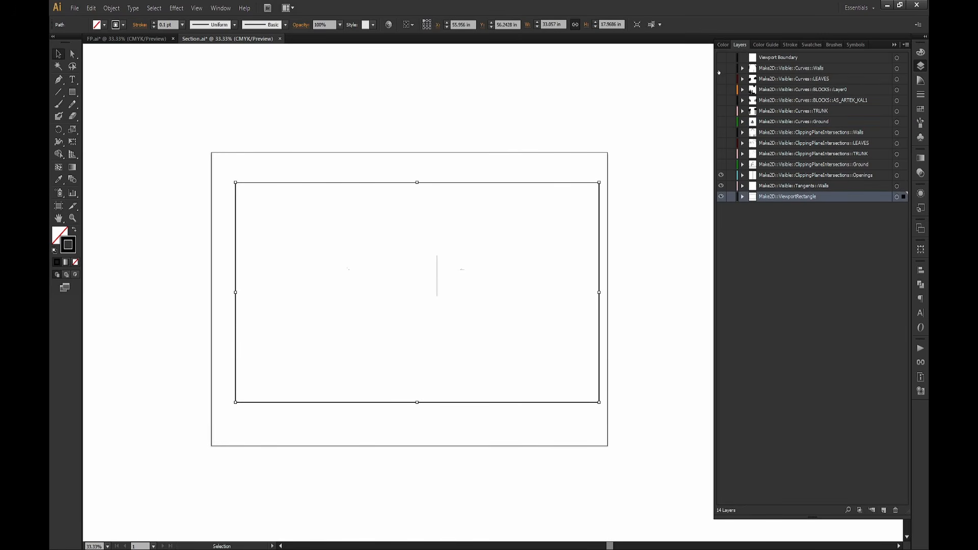
{"action": "left_click_drag", "start_coordinate": [721, 57], "coordinate": [727, 165]}
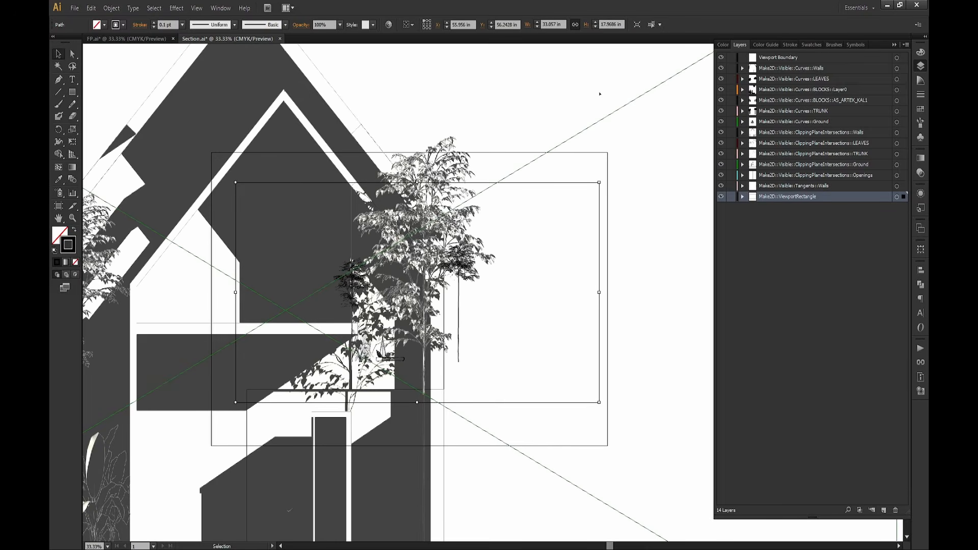
Cut the placed SECMEW2.png image and paste it in place on a new layer named Rendering at the bottom of the layer stack.
{"action": "left_click", "coordinate": [621, 97]}
{"action": "key", "text": "Delete"}
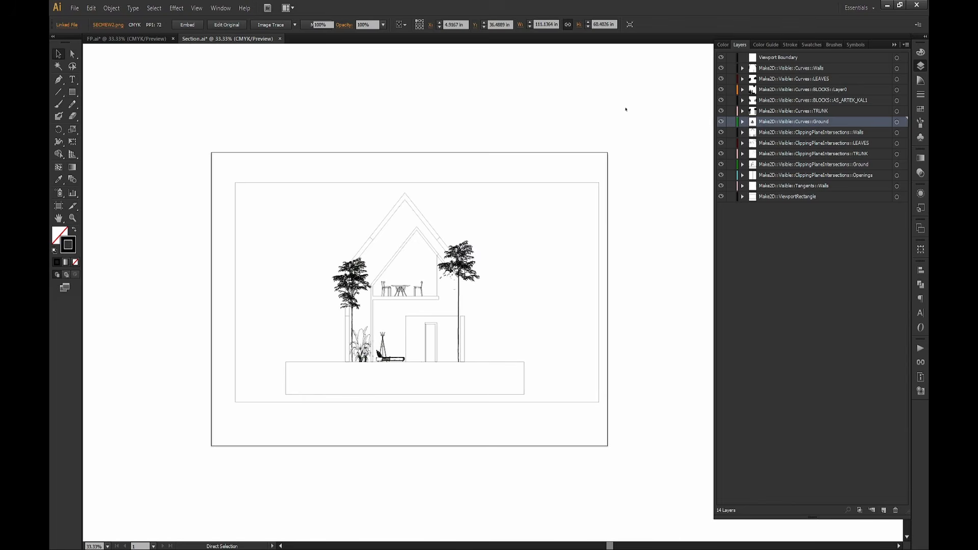
{"action": "left_click", "coordinate": [851, 198]}
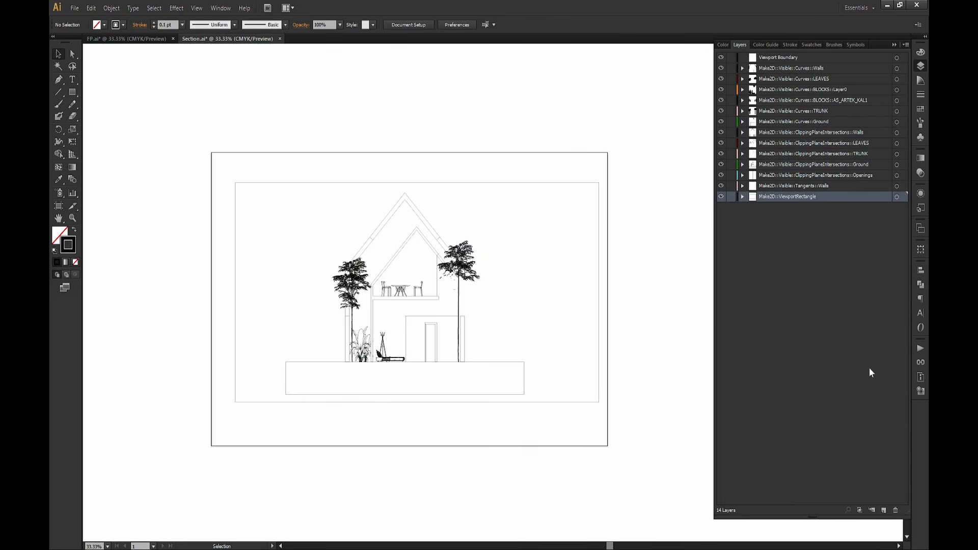
{"action": "left_click", "coordinate": [884, 510]}
{"action": "left_click_drag", "start_coordinate": [772, 196], "coordinate": [773, 210]}
{"action": "double_click", "coordinate": [774, 206]}
{"action": "type", "text": "Rendering"}
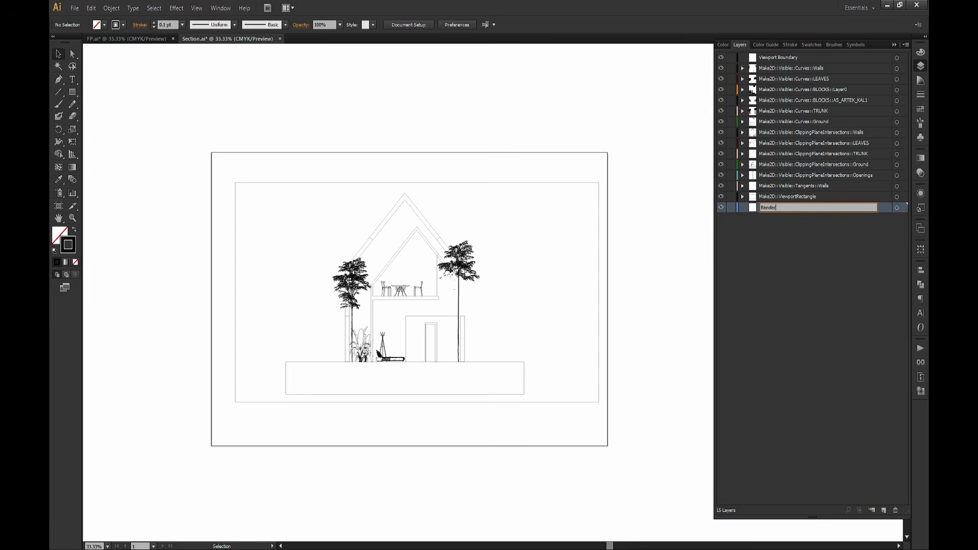
{"action": "key", "text": "Return"}
{"action": "key", "text": "a"}
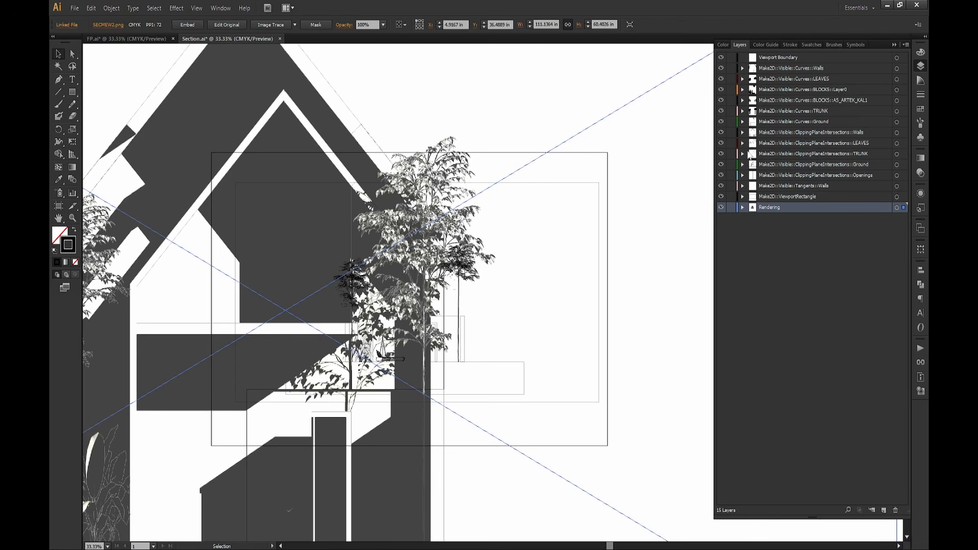
Hide the layers from Viewport Boundary through ClippingPlaneIntersections::Openings and move the shadow image below the artboard.
{"action": "left_click_drag", "start_coordinate": [721, 57], "coordinate": [722, 175]}
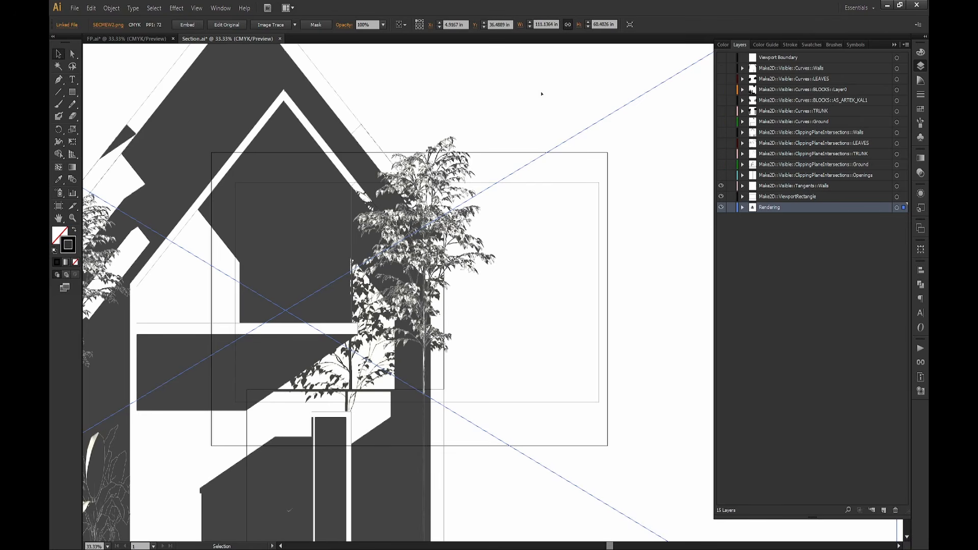
{"action": "key", "text": "ctrl+alt+0"}
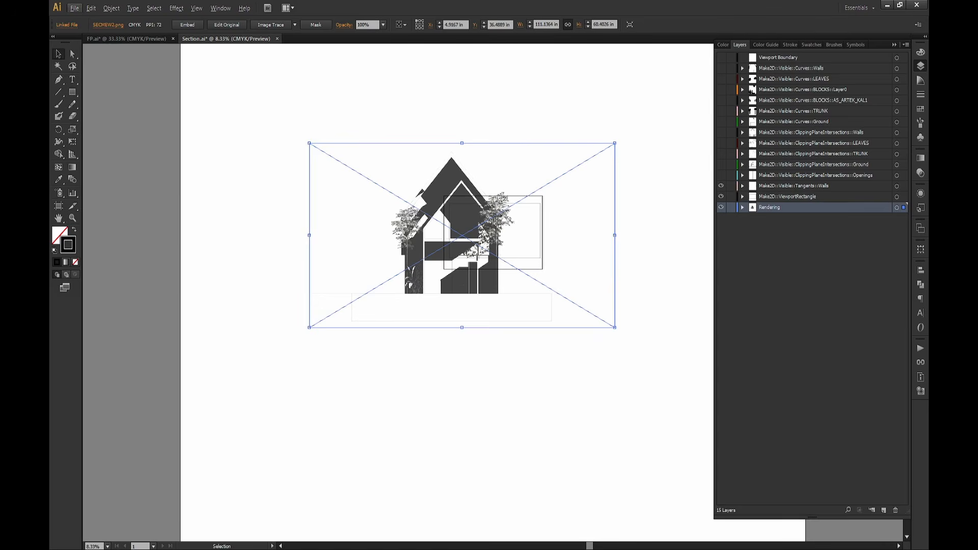
{"action": "left_click_drag", "start_coordinate": [487, 235], "coordinate": [496, 373]}
Scale the shadow image proportionally to a width of 33.057 in, matching the viewport rectangle.
{"action": "left_click", "coordinate": [616, 201]}
{"action": "left_click", "coordinate": [524, 205]}
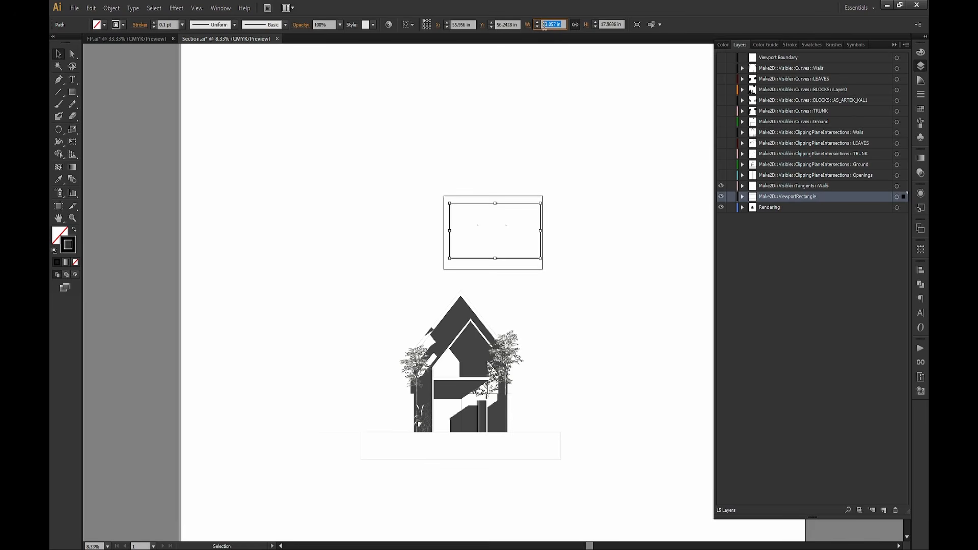
{"action": "left_click", "coordinate": [516, 314]}
{"action": "left_click", "coordinate": [515, 315]}
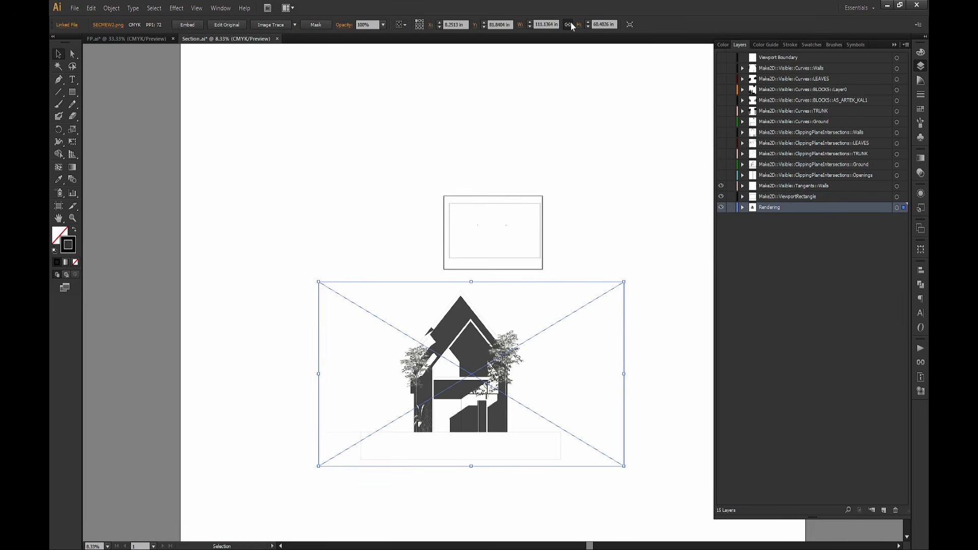
{"action": "left_click", "coordinate": [556, 24]}
{"action": "type", "text": "33.057"}
{"action": "key", "text": "Return"}
Move the scaled shadow image onto the artboard and align its corner with the viewport rectangle's corner.
{"action": "left_click_drag", "start_coordinate": [360, 303], "coordinate": [489, 240]}
{"action": "scroll", "coordinate": [489, 240], "scroll_direction": "up", "scroll_amount": 4, "text": "alt"}
{"action": "scroll", "coordinate": [392, 195], "scroll_direction": "up", "scroll_amount": 1, "text": "alt"}
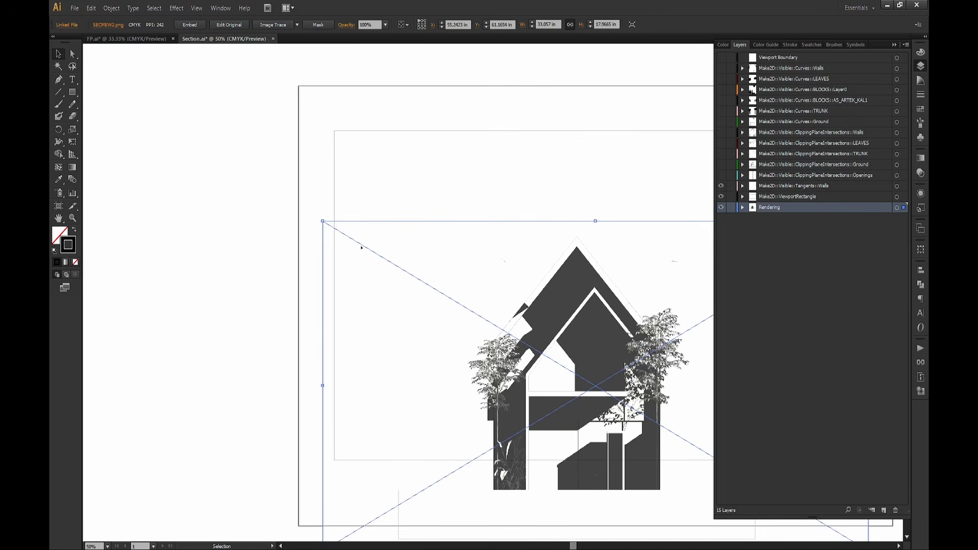
{"action": "left_click_drag", "start_coordinate": [362, 246], "coordinate": [370, 109]}
{"action": "left_click", "coordinate": [370, 109]}
{"action": "scroll", "coordinate": [448, 289], "scroll_direction": "down", "scroll_amount": 1, "text": "alt"}
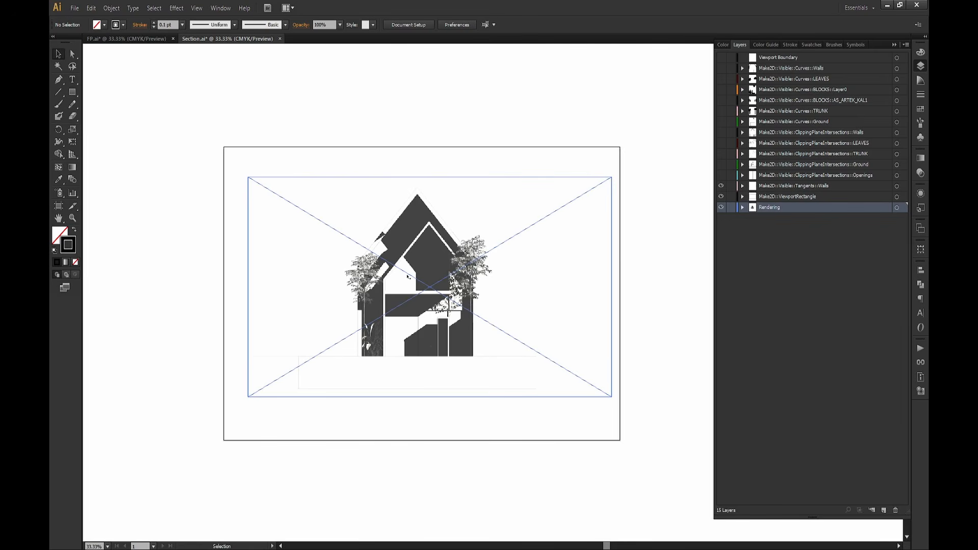
Examine the shadow image's sharpness and its alignment with the viewport rectangle.
{"action": "scroll", "coordinate": [408, 277], "scroll_direction": "up", "scroll_amount": 5, "text": "alt"}
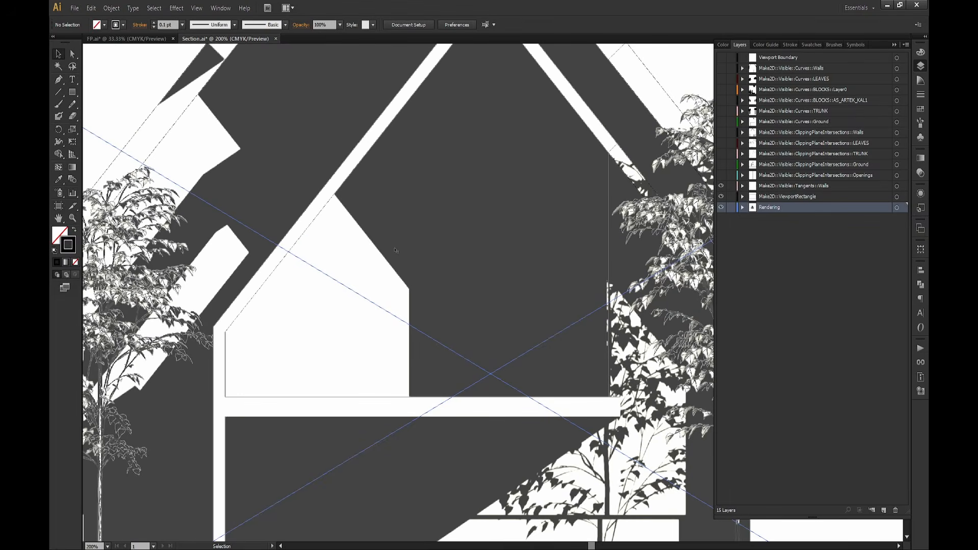
{"action": "scroll", "coordinate": [411, 301], "scroll_direction": "down", "scroll_amount": 4, "text": "alt"}
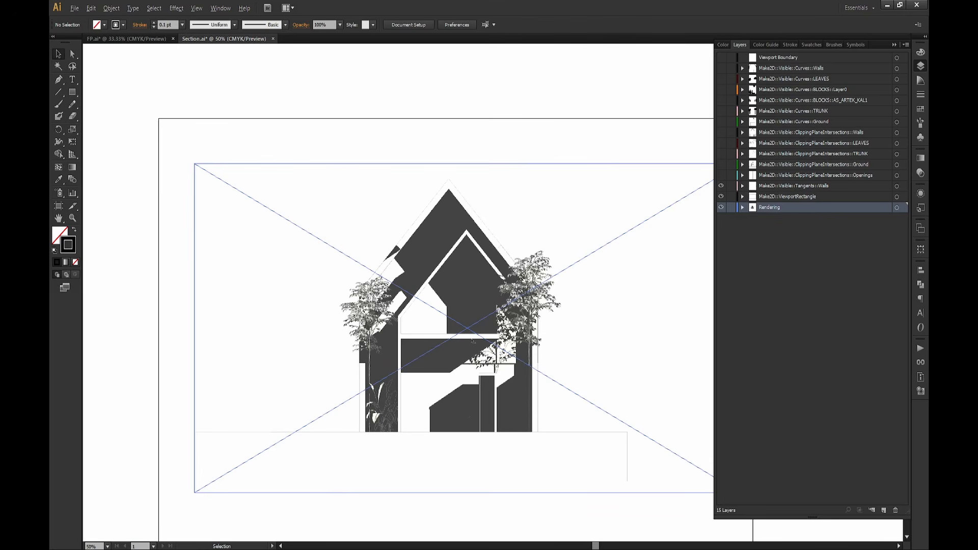
{"action": "scroll", "coordinate": [472, 340], "scroll_direction": "down", "scroll_amount": 2, "text": "alt"}
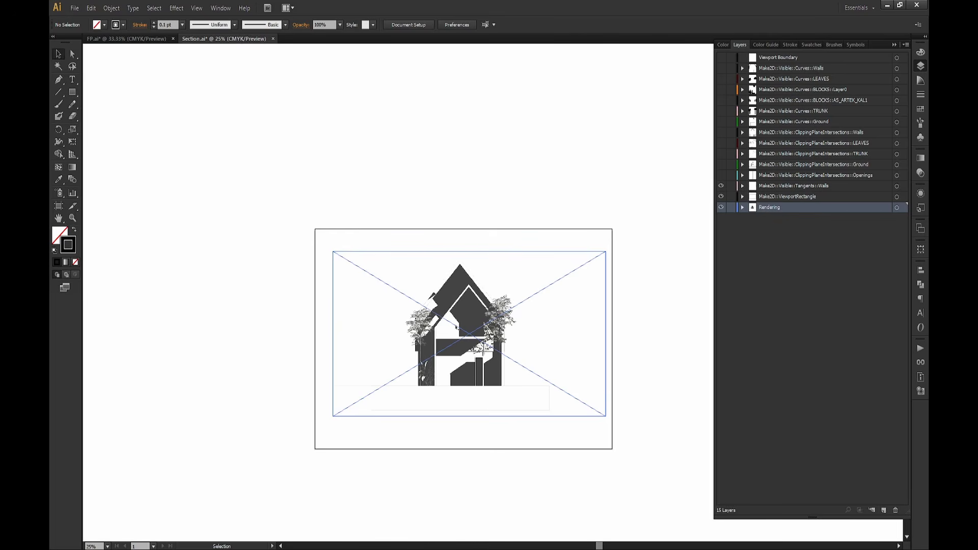
{"action": "scroll", "coordinate": [470, 337], "scroll_direction": "up", "scroll_amount": 5, "text": "alt"}
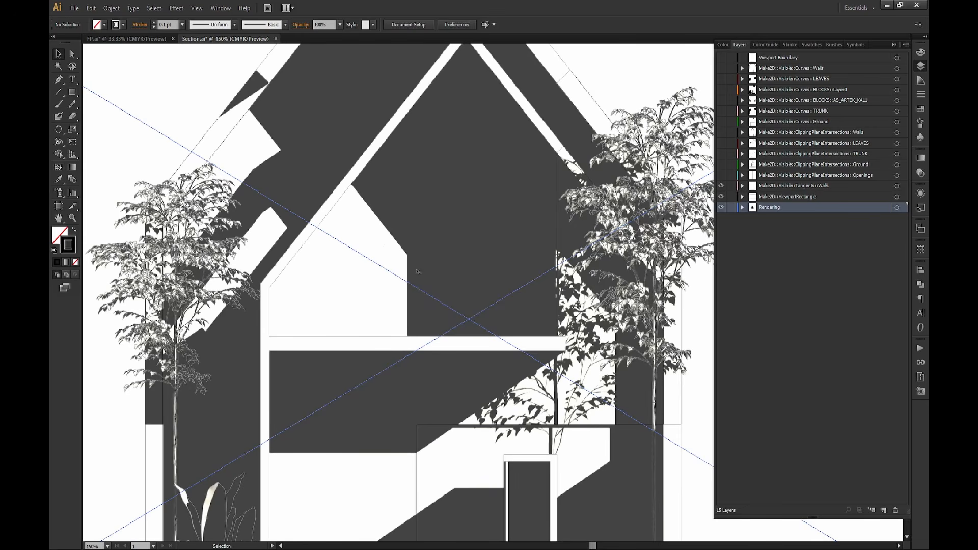
{"action": "scroll", "coordinate": [393, 260], "scroll_direction": "down", "scroll_amount": 3, "text": "alt"}
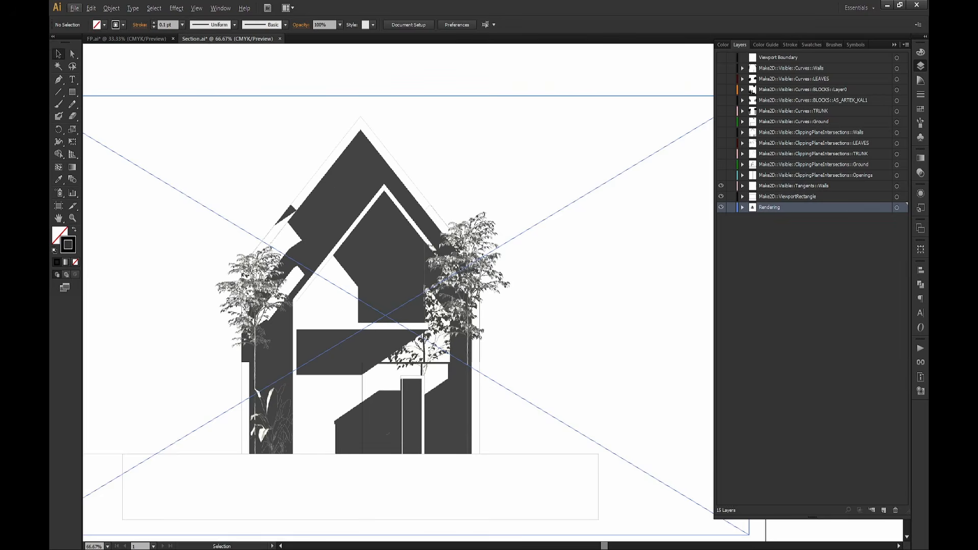
{"action": "scroll", "coordinate": [394, 98], "scroll_direction": "down", "scroll_amount": 1, "text": "alt"}
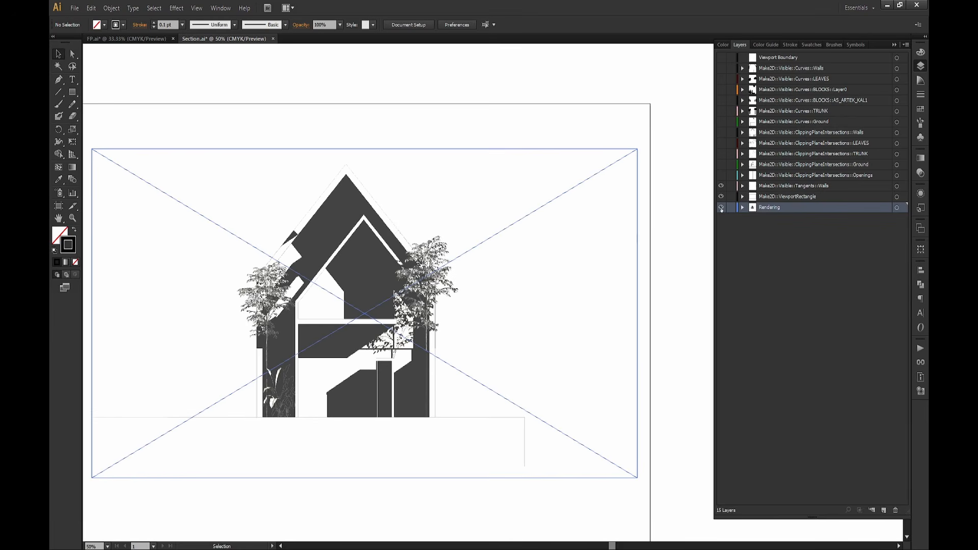
Hide the Rendering layer and leave only the Make2D::Visible::ClippingPlaneIntersections::Walls layer visible and active.
{"action": "left_click", "coordinate": [721, 208]}
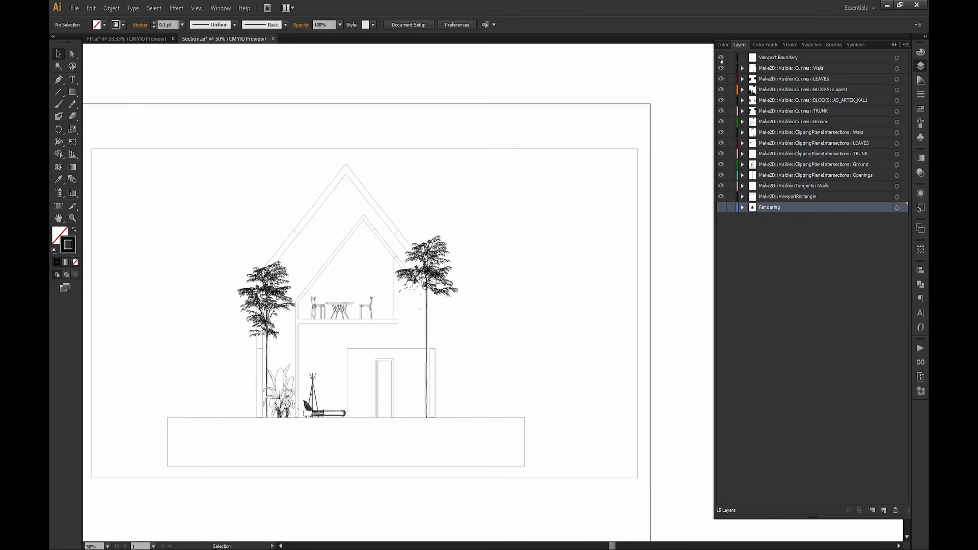
{"action": "left_click", "coordinate": [795, 132]}
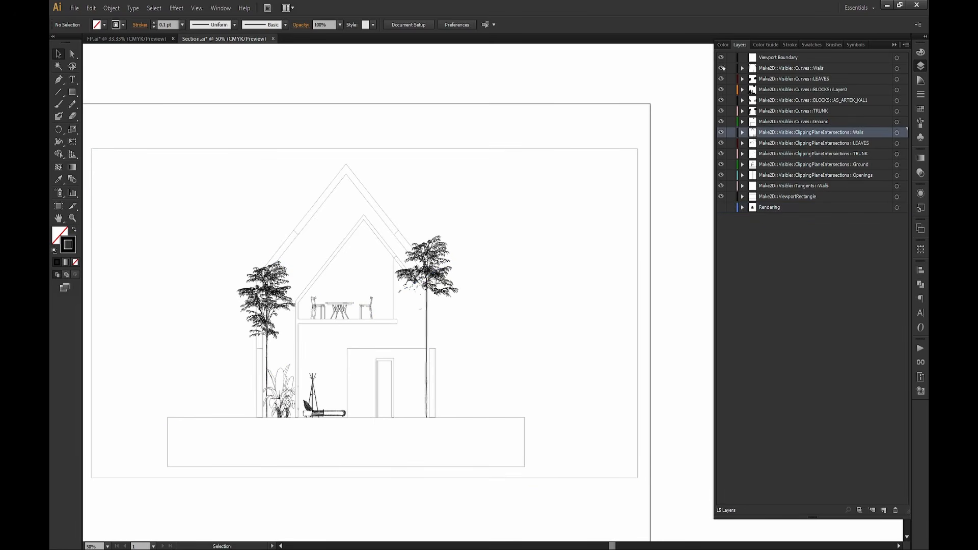
{"action": "left_click_drag", "start_coordinate": [721, 57], "coordinate": [722, 199]}
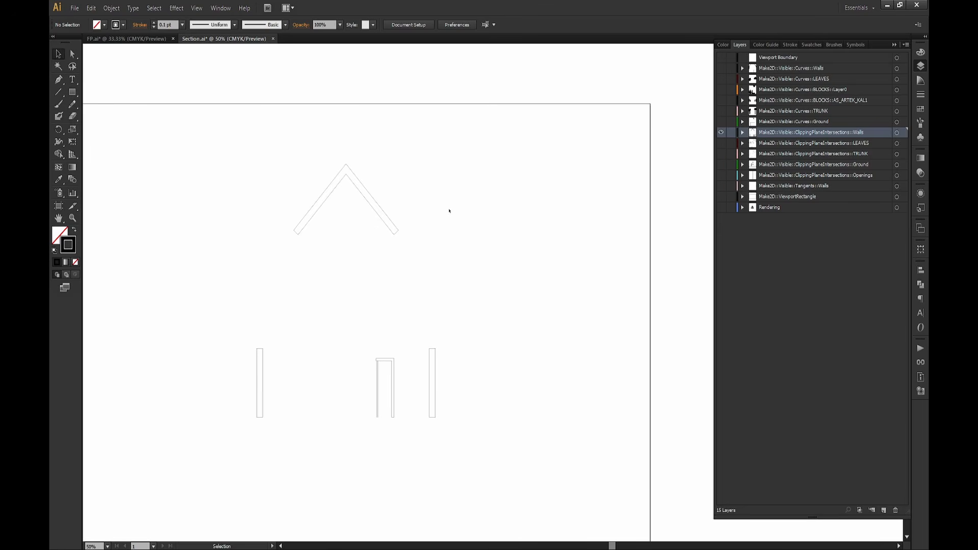
Select the cut wall outlines one after another: the roof, the two ground-floor outer walls and the door frame.
{"action": "left_click_drag", "start_coordinate": [430, 147], "coordinate": [285, 270]}
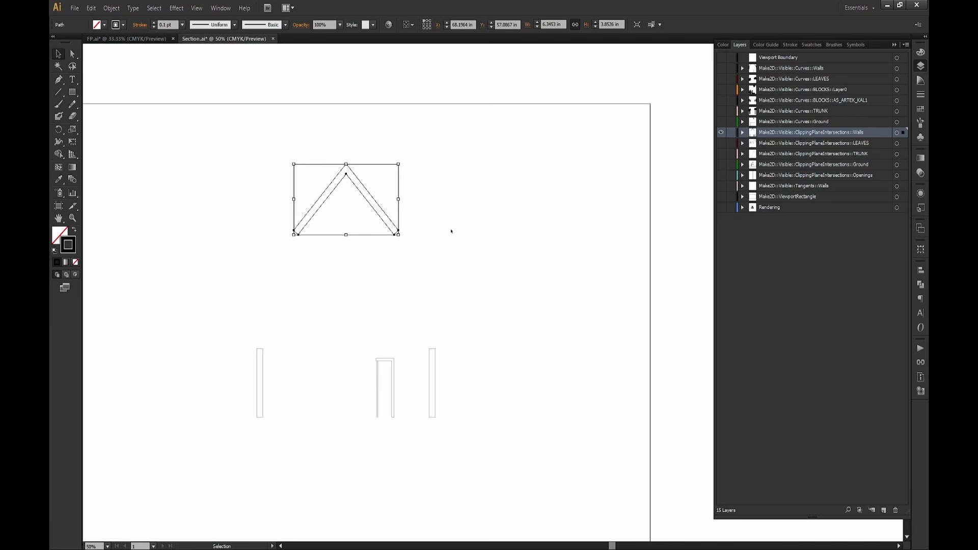
{"action": "left_click", "coordinate": [370, 238]}
{"action": "left_click_drag", "start_coordinate": [278, 327], "coordinate": [230, 461]}
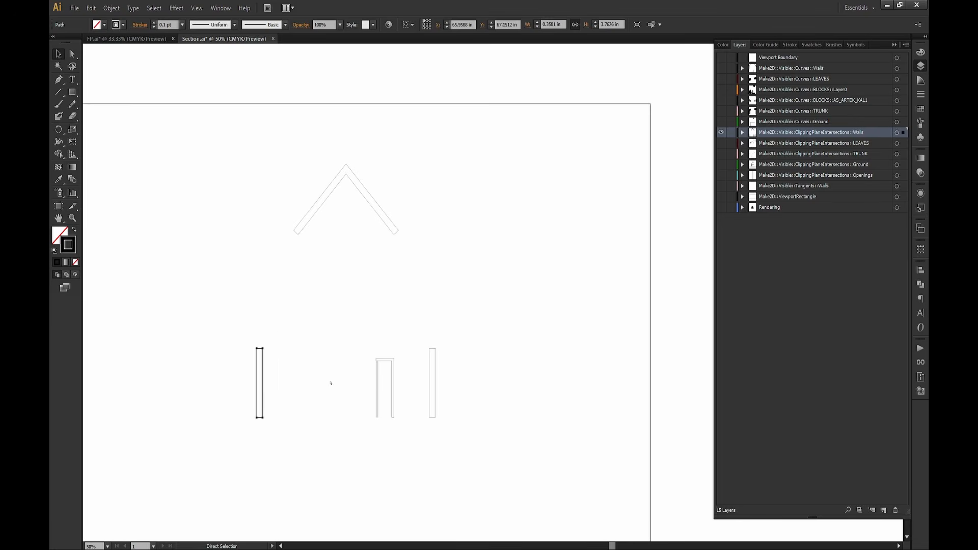
{"action": "left_click_drag", "start_coordinate": [499, 314], "coordinate": [414, 436]}
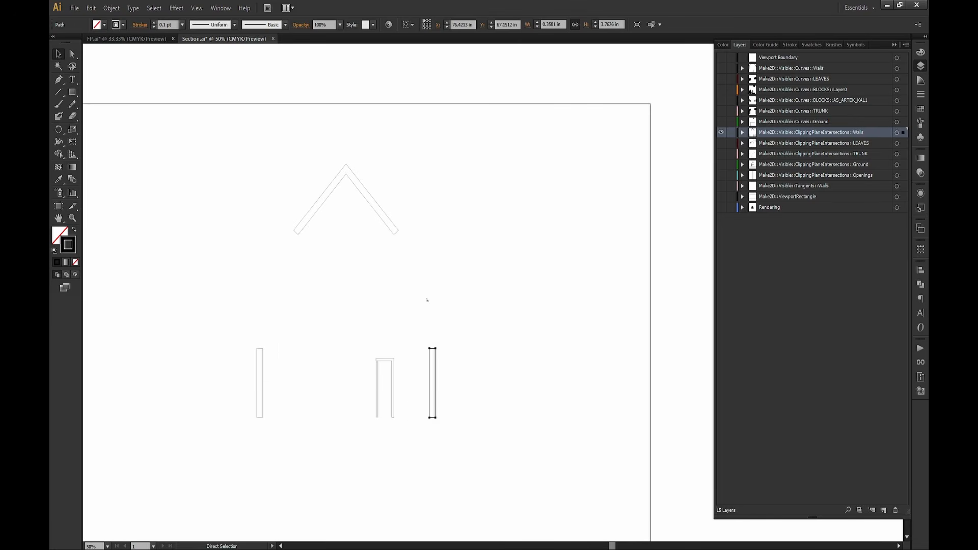
{"action": "left_click", "coordinate": [402, 373]}
{"action": "left_click", "coordinate": [393, 383]}
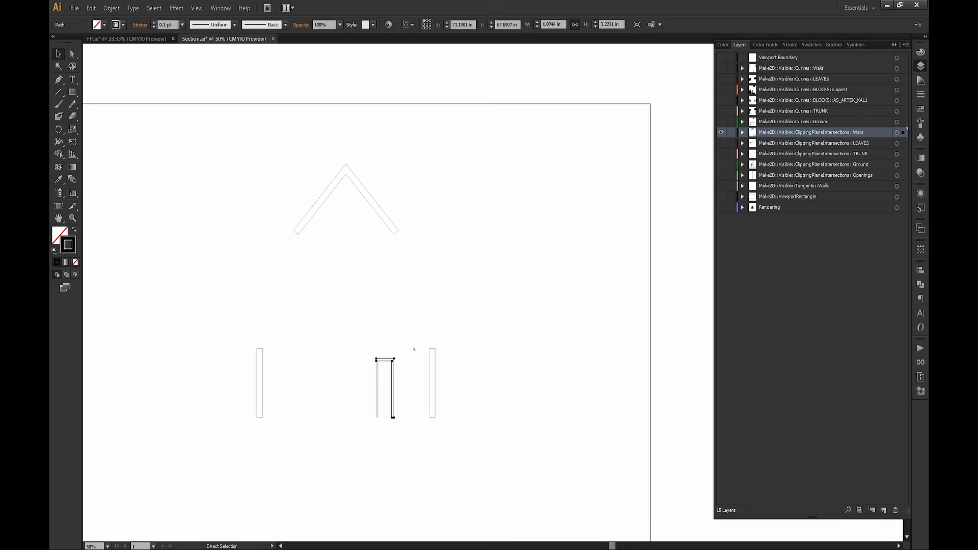
Select the roof outline and both outer wall rectangles and set their stroke weight to 3 pt.
{"action": "left_click", "coordinate": [419, 306]}
{"action": "left_click_drag", "start_coordinate": [459, 317], "coordinate": [414, 446]}
{"action": "left_click_drag", "start_coordinate": [437, 278], "coordinate": [234, 144], "text": "shift"}
{"action": "left_click_drag", "start_coordinate": [277, 302], "coordinate": [214, 461], "text": "shift"}
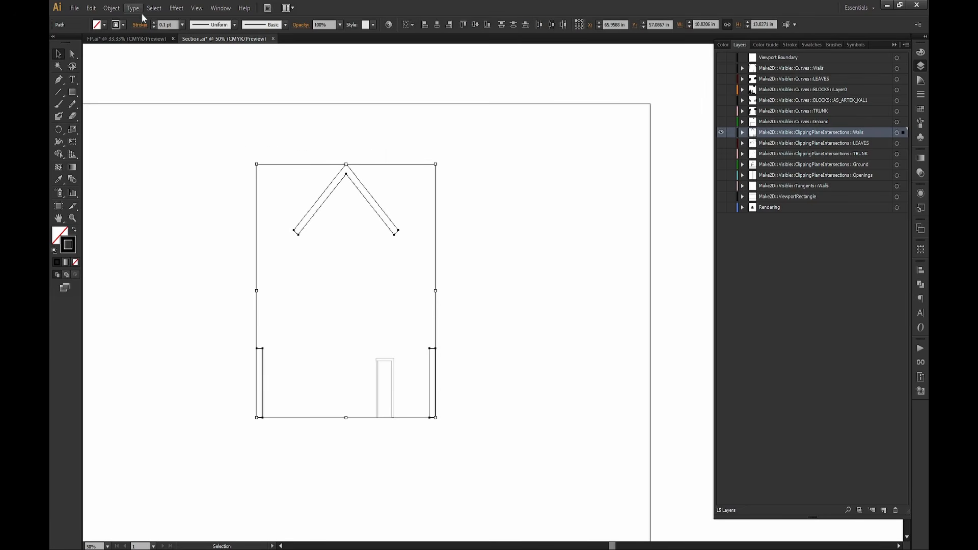
{"action": "left_click", "coordinate": [162, 24]}
{"action": "type", "text": "3"}
{"action": "key", "text": "Return"}
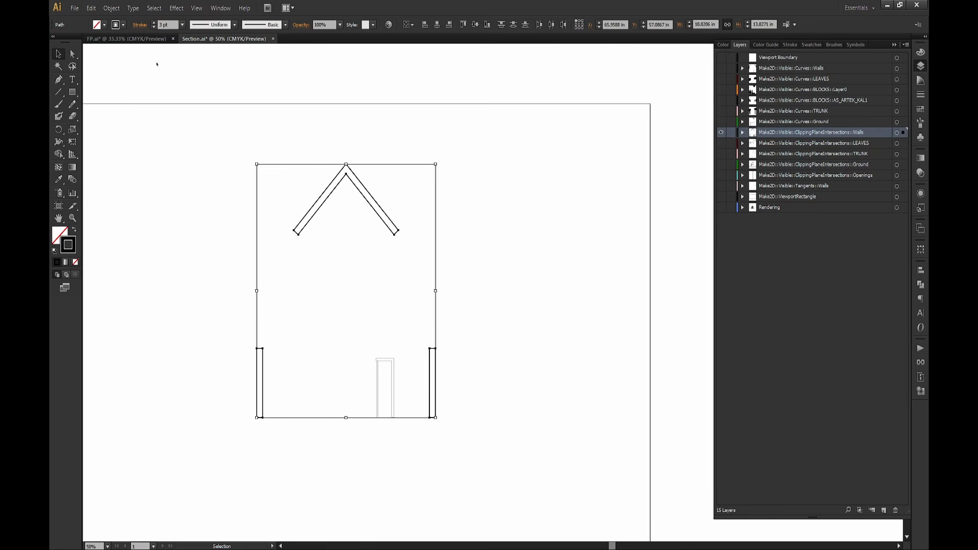
Fill the roof and both outer walls with light blue.
{"action": "left_click", "coordinate": [104, 25], "text": "shift"}
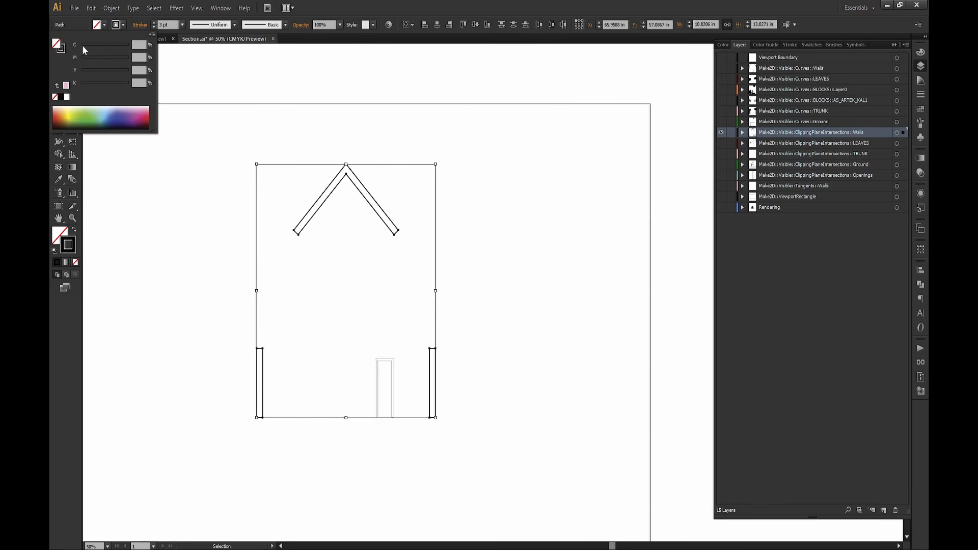
{"action": "left_click", "coordinate": [86, 45]}
{"action": "left_click_drag", "start_coordinate": [90, 60], "coordinate": [116, 34]}
{"action": "key", "text": "Return"}
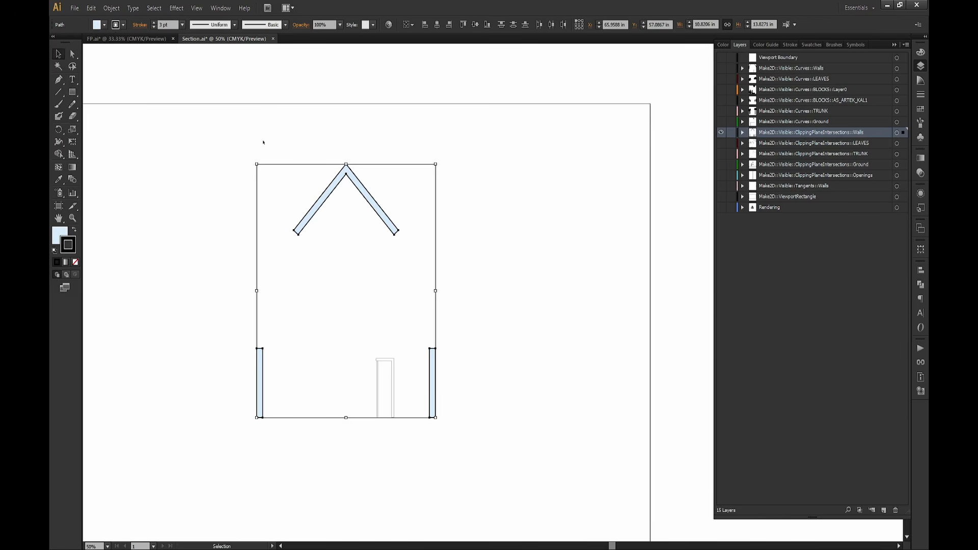
{"action": "left_click", "coordinate": [260, 129]}
Set the small L-shaped wall's stroke colour to light blue, with 10% cyan and 0% black.
{"action": "left_click", "coordinate": [393, 362]}
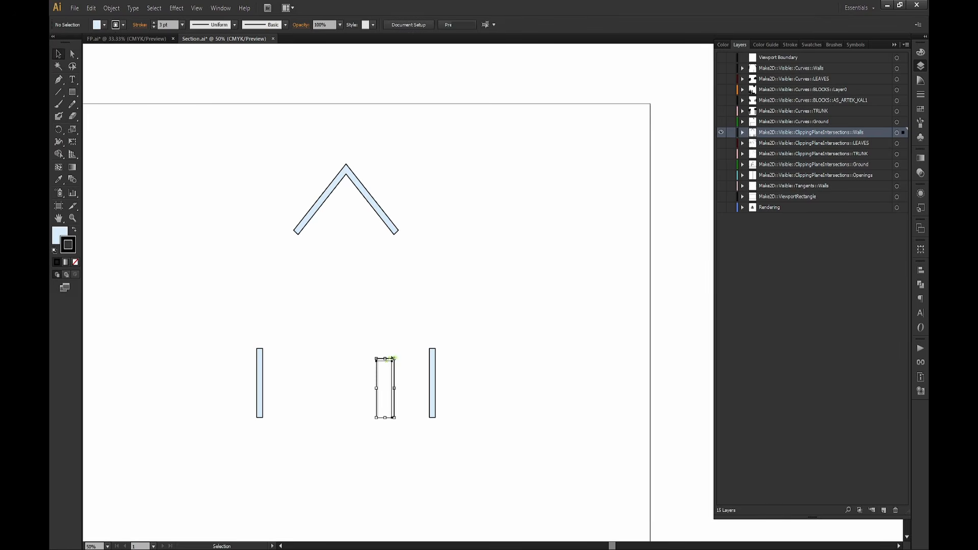
{"action": "left_click", "coordinate": [117, 24]}
{"action": "left_click", "coordinate": [144, 82]}
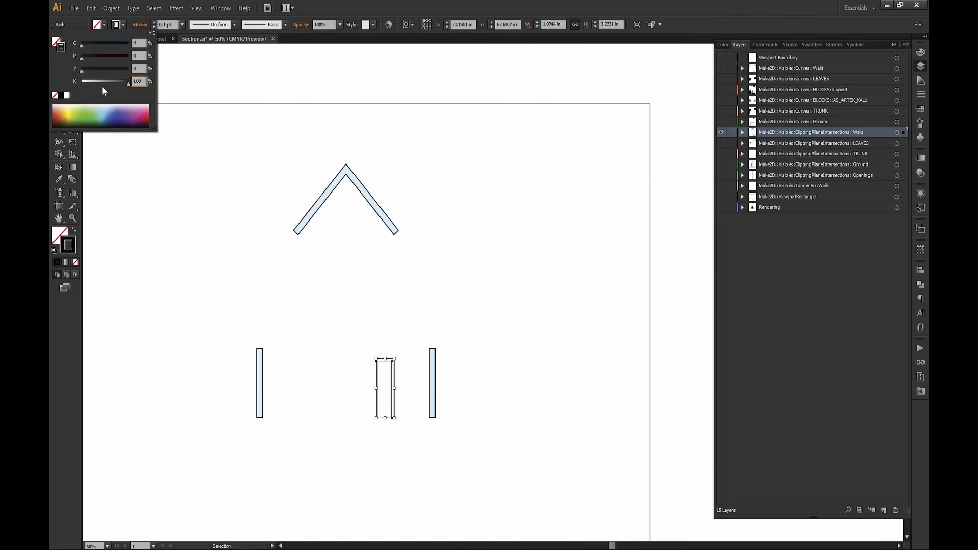
{"action": "left_click_drag", "start_coordinate": [103, 82], "coordinate": [56, 79]}
{"action": "left_click_drag", "start_coordinate": [142, 44], "coordinate": [127, 43]}
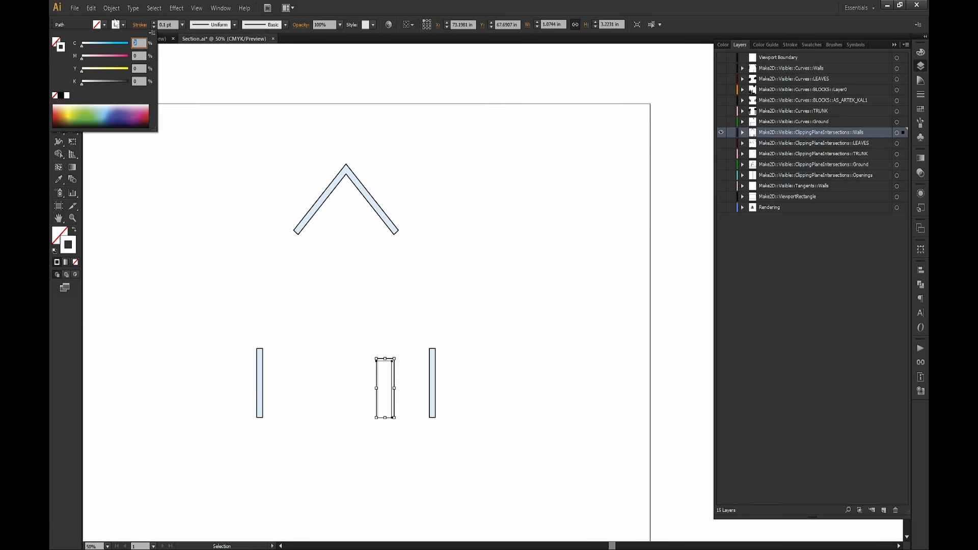
{"action": "type", "text": "10"}
{"action": "key", "text": "Return"}
{"action": "left_click", "coordinate": [325, 316]}
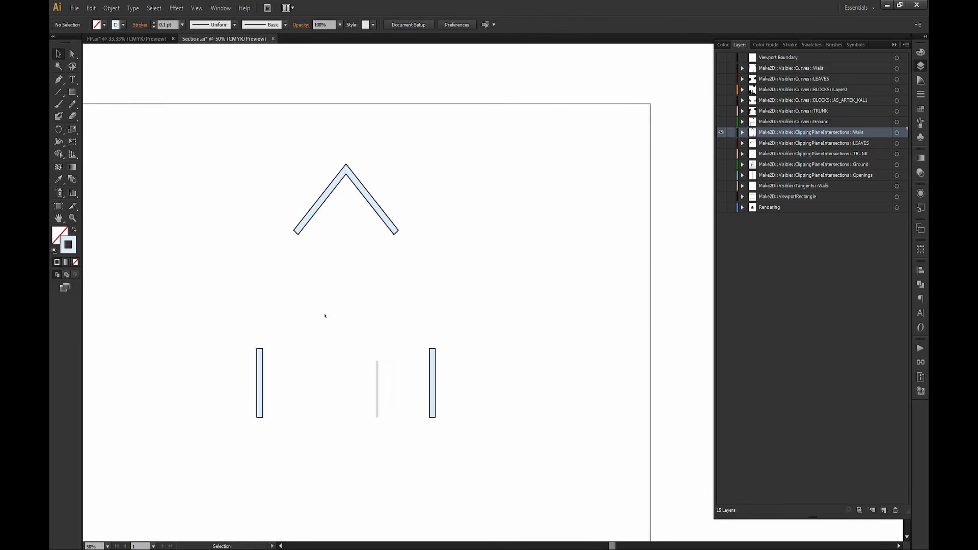
Swap the L-shaped wall's fill and stroke colours and set its stroke weight to 2 pt.
{"action": "left_click", "coordinate": [394, 388]}
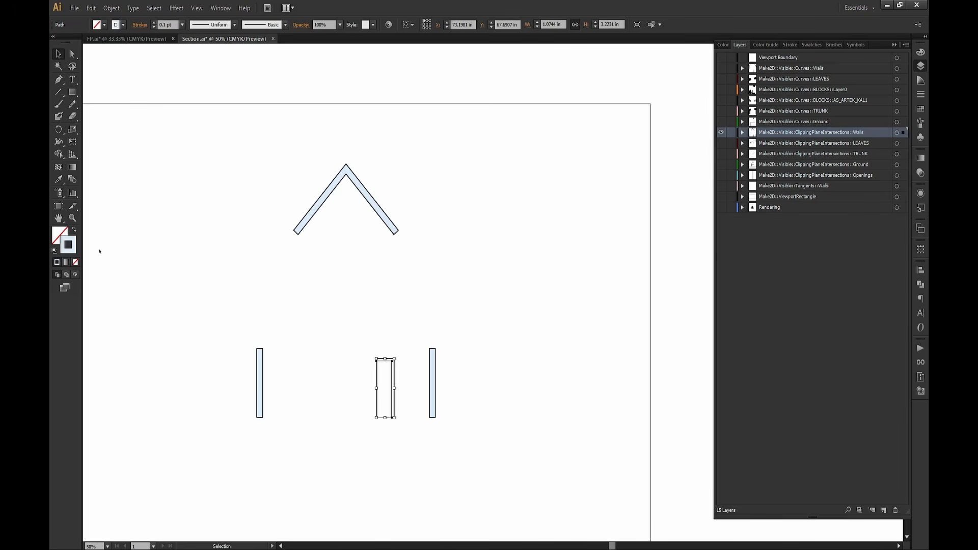
{"action": "key", "text": "shift+x"}
{"action": "left_click", "coordinate": [166, 25]}
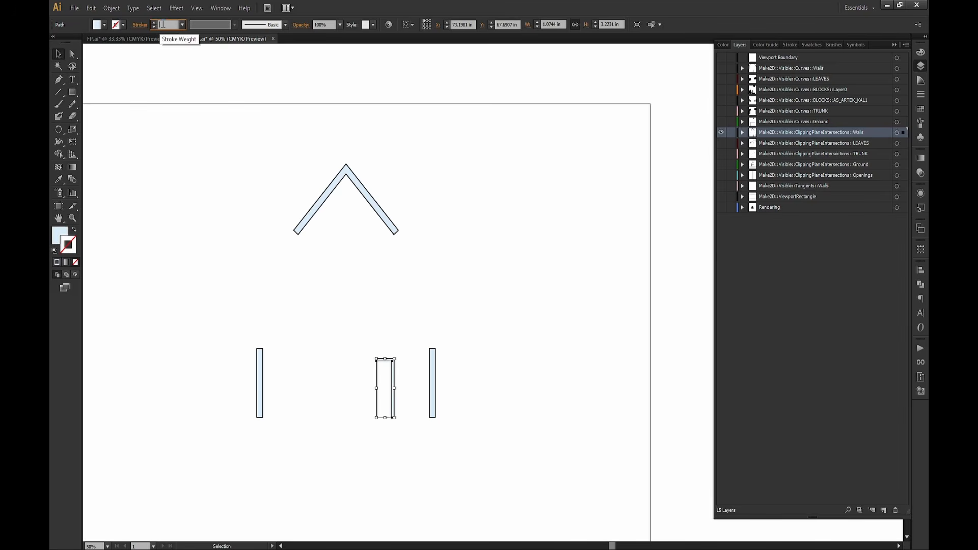
{"action": "type", "text": "2"}
{"action": "key", "text": "Return"}
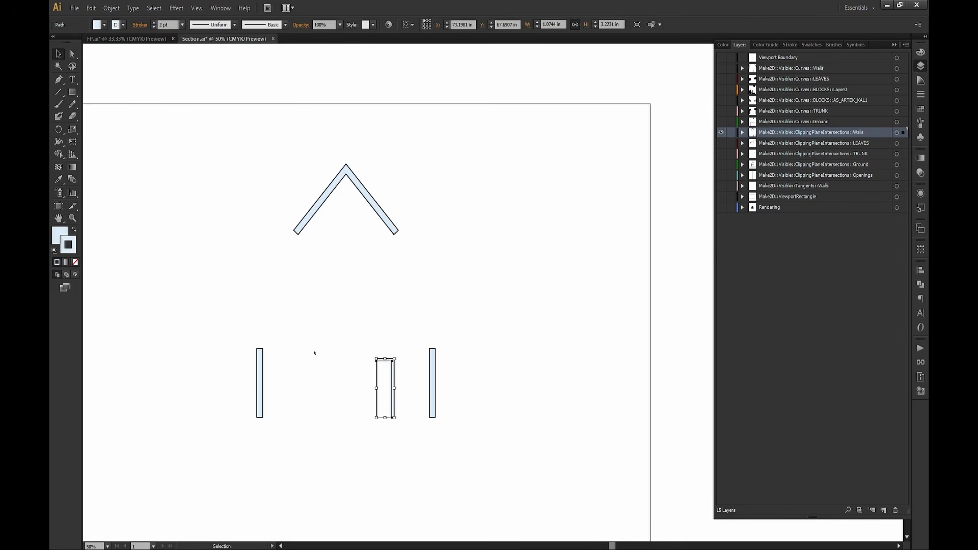
Change the L-shaped wall's stroke colour to black, keeping the light blue fill.
{"action": "left_click", "coordinate": [306, 341]}
{"action": "left_click", "coordinate": [393, 377]}
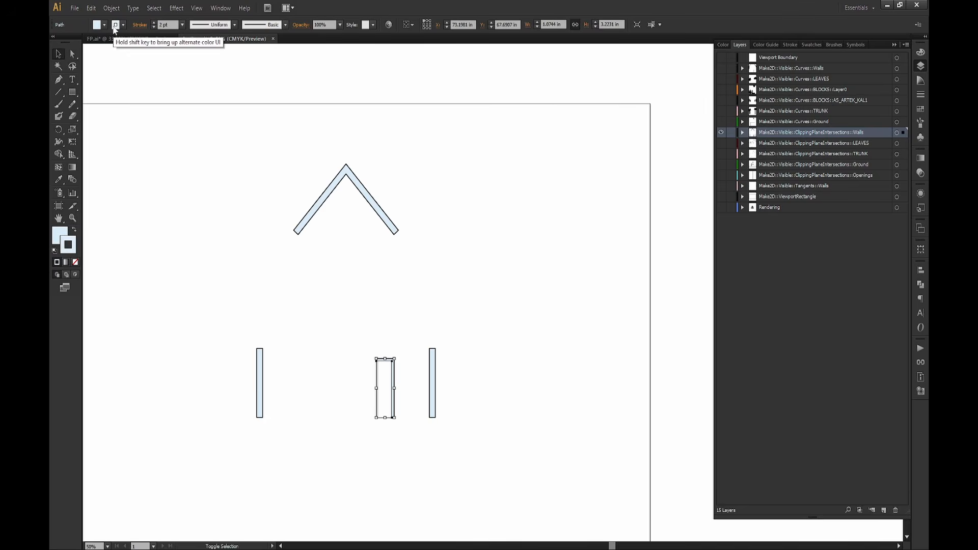
{"action": "left_click", "coordinate": [97, 24], "text": "shift"}
{"action": "left_click", "coordinate": [134, 181]}
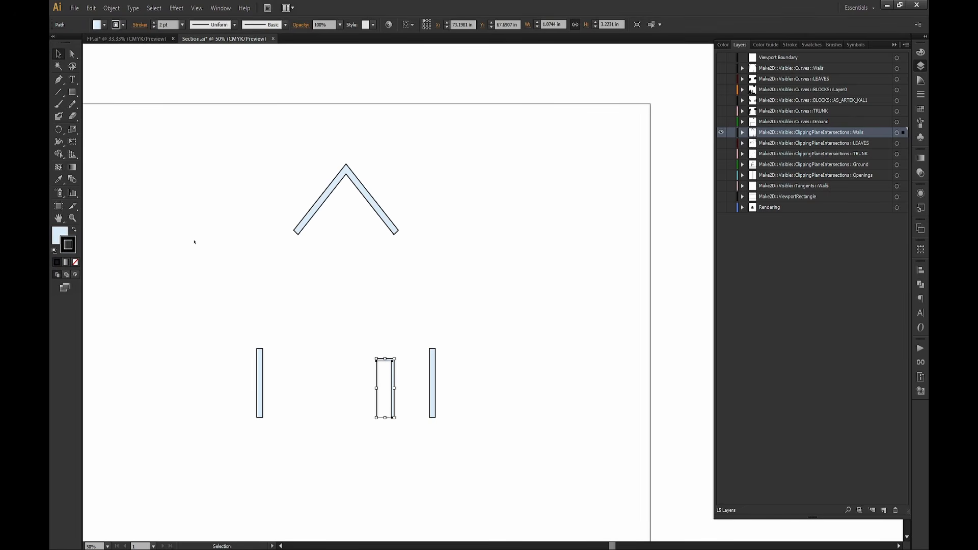
{"action": "left_click", "coordinate": [403, 381]}
Copy the L-shaped wall's fill and 2 pt stroke onto the two thin vertical lines beside it with the Eyedropper.
{"action": "left_click", "coordinate": [377, 379]}
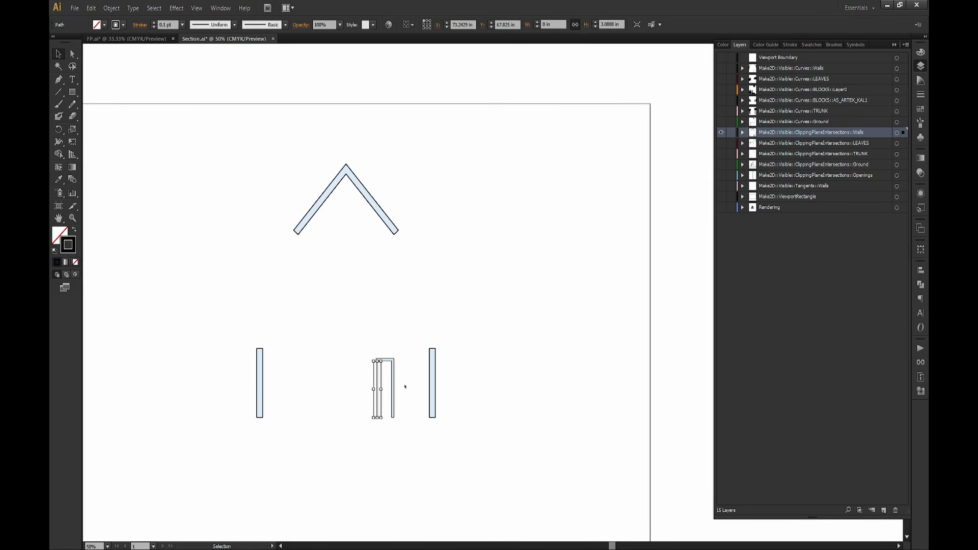
{"action": "key", "text": "i"}
{"action": "left_click", "coordinate": [394, 359]}
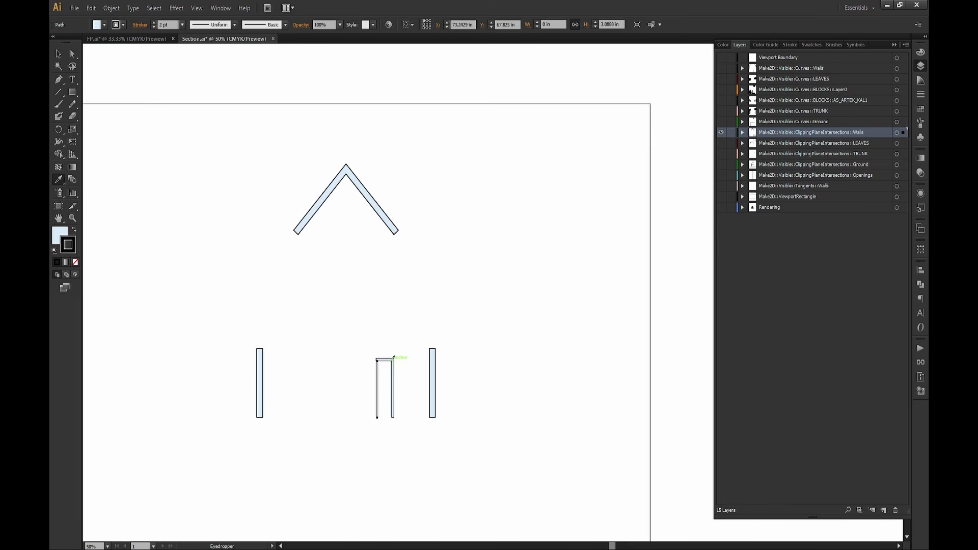
{"action": "key", "text": "v"}
{"action": "left_click", "coordinate": [389, 317]}
{"action": "scroll", "coordinate": [381, 400], "scroll_direction": "down", "scroll_amount": 1, "text": "alt"}
{"action": "scroll", "coordinate": [384, 400], "scroll_direction": "up", "scroll_amount": 3, "text": "alt"}
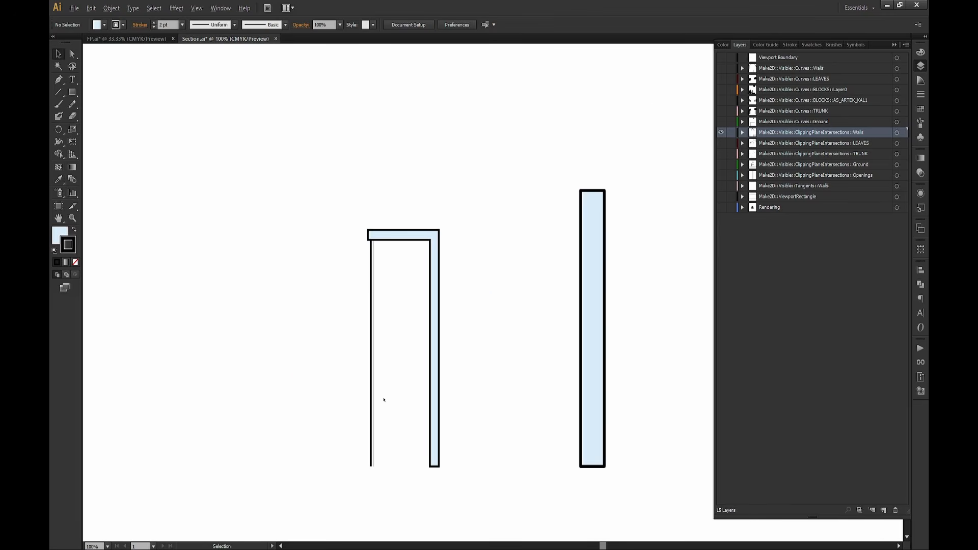
{"action": "scroll", "coordinate": [384, 400], "scroll_direction": "up", "scroll_amount": 1, "text": "alt"}
{"action": "scroll", "coordinate": [382, 400], "scroll_direction": "down", "scroll_amount": 1, "text": "alt"}
{"action": "left_click_drag", "start_coordinate": [390, 467], "coordinate": [355, 318]}
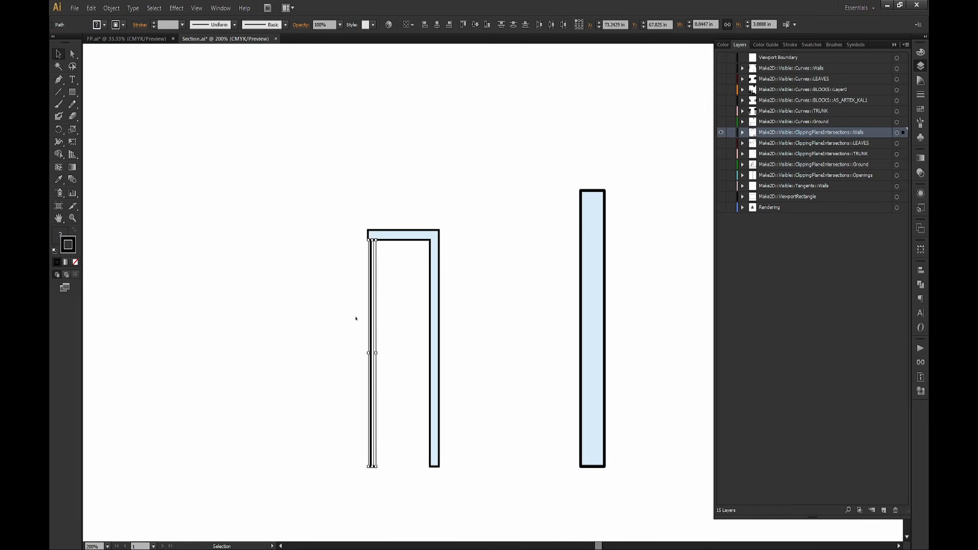
{"action": "key", "text": "i"}
{"action": "left_click", "coordinate": [434, 264]}
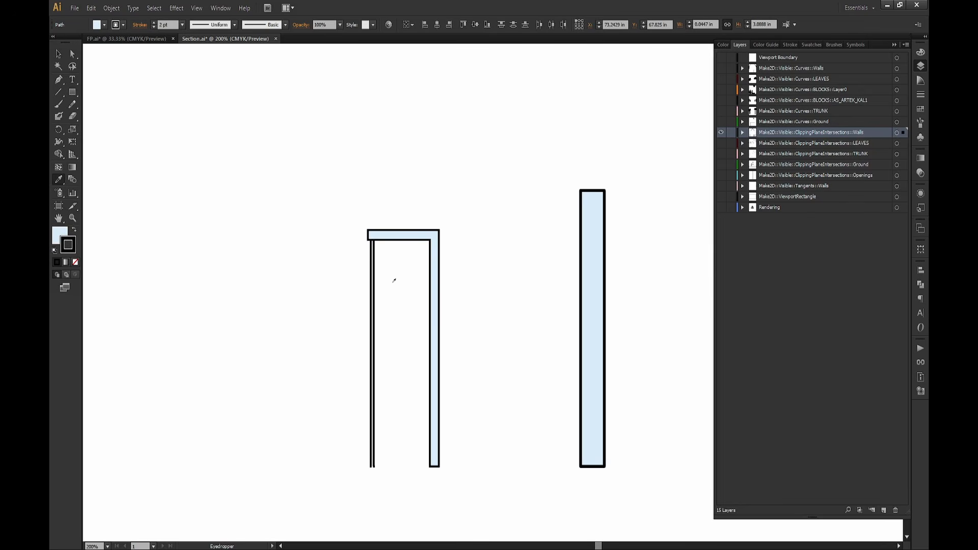
{"action": "key", "text": "v"}
{"action": "left_click", "coordinate": [393, 300]}
Set the stroke weight of the two thin vertical lines to 1 pt.
{"action": "left_click_drag", "start_coordinate": [395, 494], "coordinate": [332, 240]}
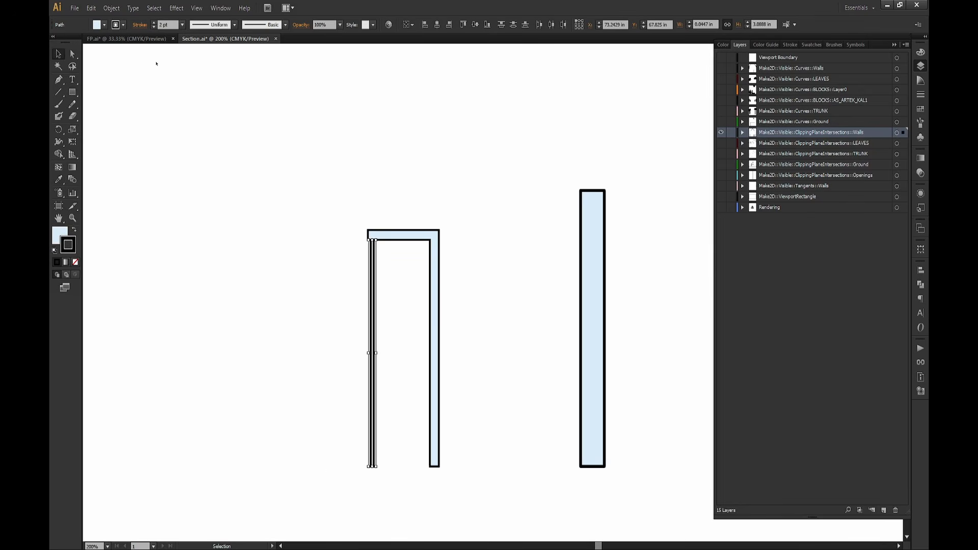
{"action": "left_click", "coordinate": [154, 26]}
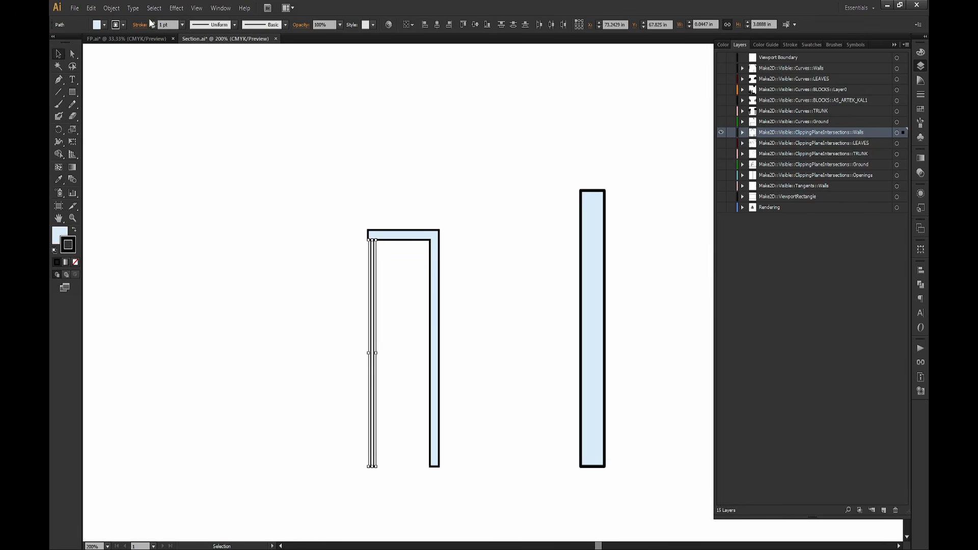
{"action": "left_click", "coordinate": [263, 189]}
Select the ClippingPlaneIntersections Ground layer and make it visible alongside the walls.
{"action": "scroll", "coordinate": [277, 234], "scroll_direction": "down", "scroll_amount": 3, "text": "alt"}
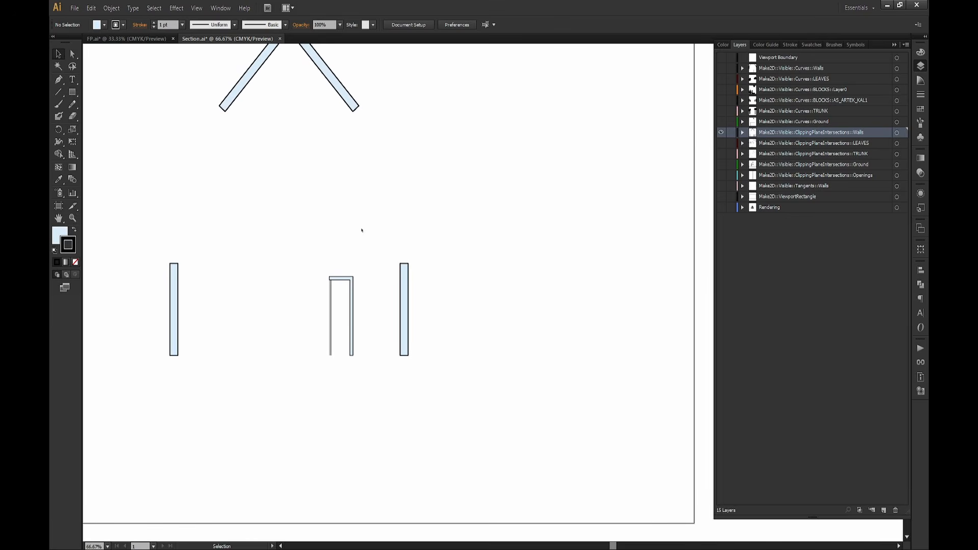
{"action": "left_click_drag", "start_coordinate": [296, 201], "coordinate": [415, 334]}
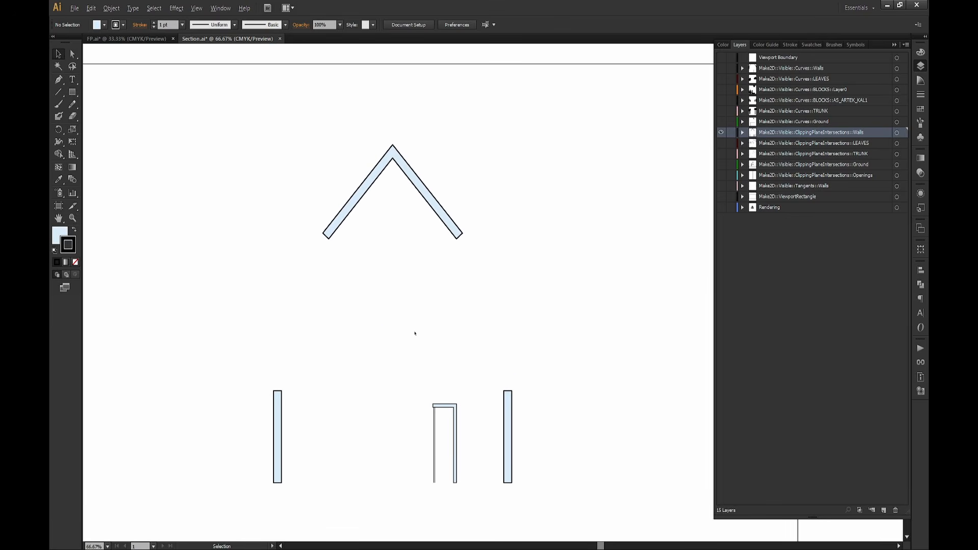
{"action": "scroll", "coordinate": [413, 336], "scroll_direction": "down", "scroll_amount": 1, "text": "alt"}
{"action": "left_click_drag", "start_coordinate": [410, 295], "coordinate": [414, 299]}
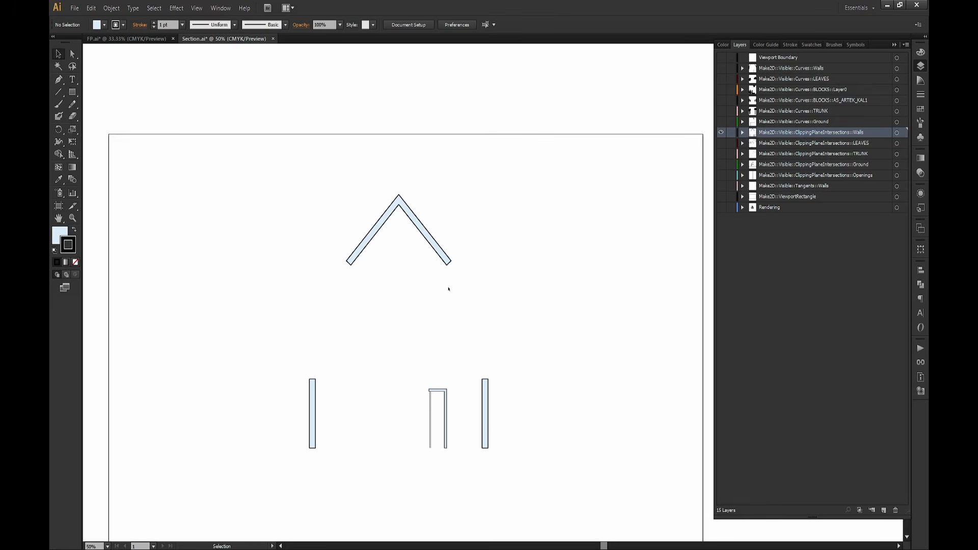
{"action": "left_click_drag", "start_coordinate": [426, 253], "coordinate": [438, 231]}
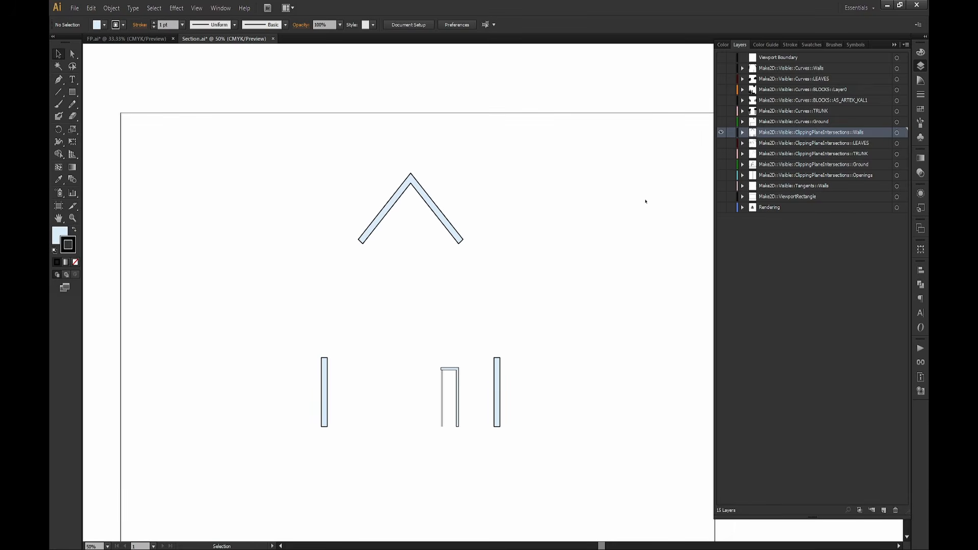
{"action": "left_click", "coordinate": [861, 165]}
{"action": "left_click", "coordinate": [721, 164]}
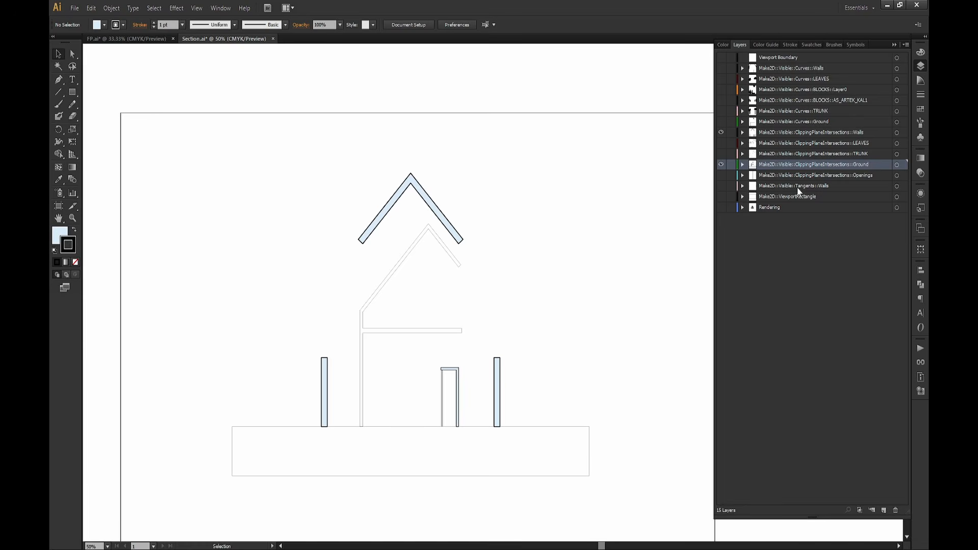
Copy the roof's light blue fill and 3 pt black stroke onto the inner house profile with the Eyedropper.
{"action": "left_click", "coordinate": [402, 332]}
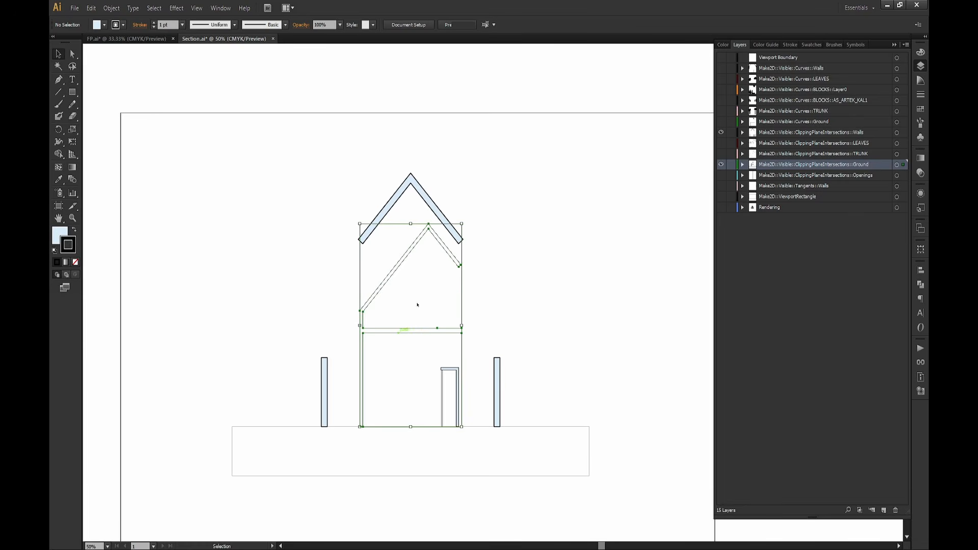
{"action": "key", "text": "a"}
{"action": "key", "text": "v"}
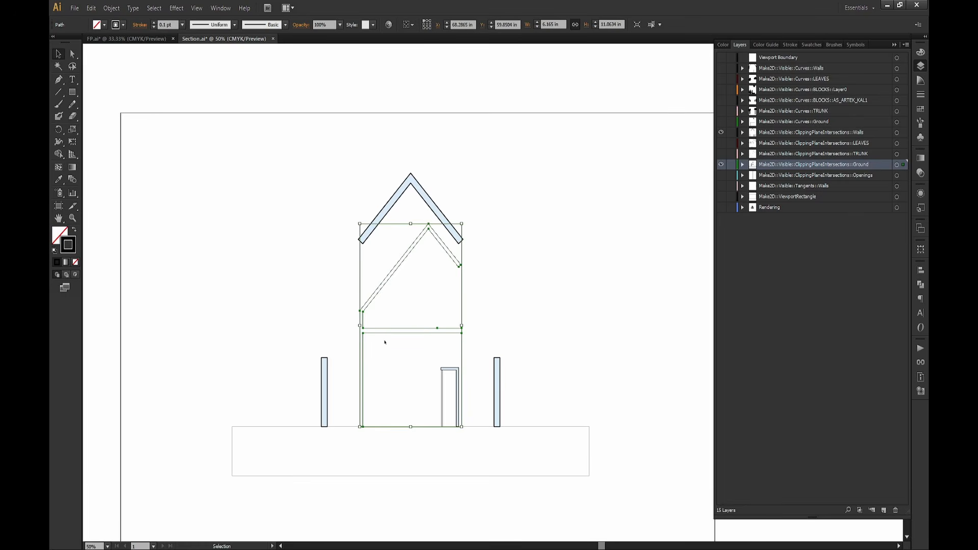
{"action": "left_click", "coordinate": [409, 343]}
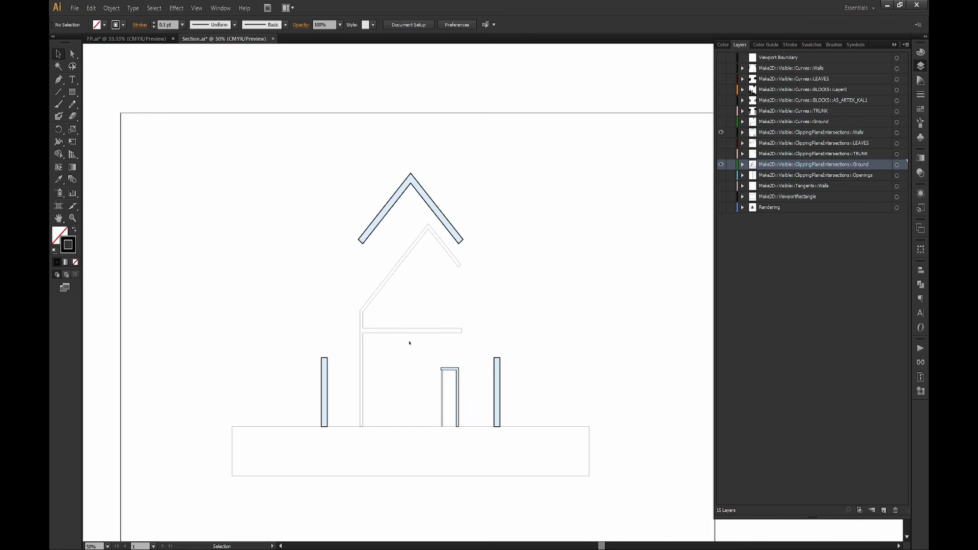
{"action": "left_click", "coordinate": [395, 332]}
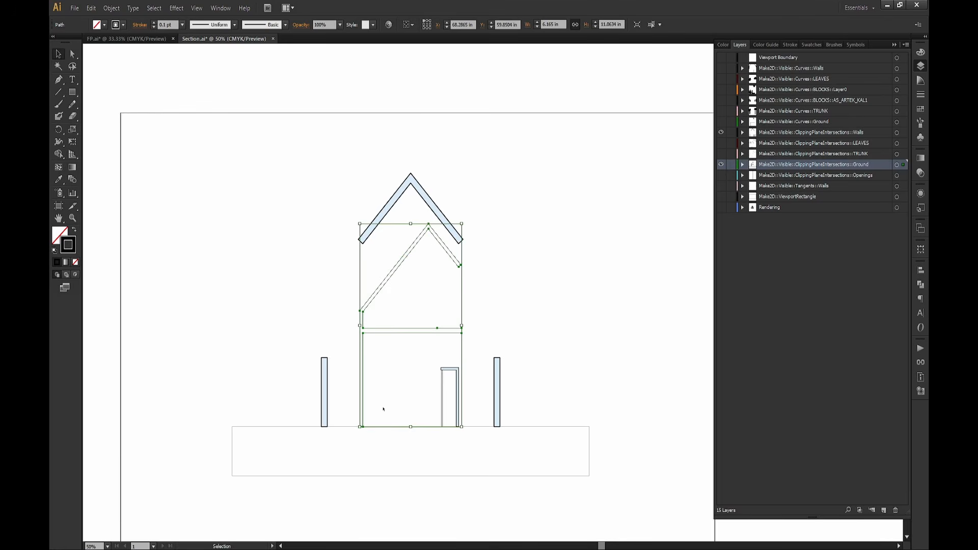
{"action": "key", "text": "i"}
{"action": "left_click", "coordinate": [401, 191]}
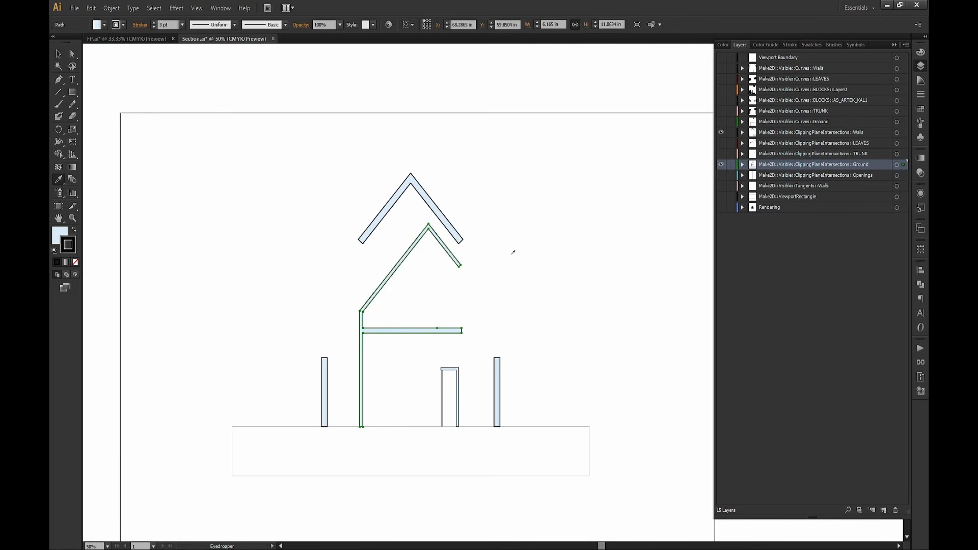
{"action": "key", "text": "v"}
{"action": "left_click", "coordinate": [613, 348]}
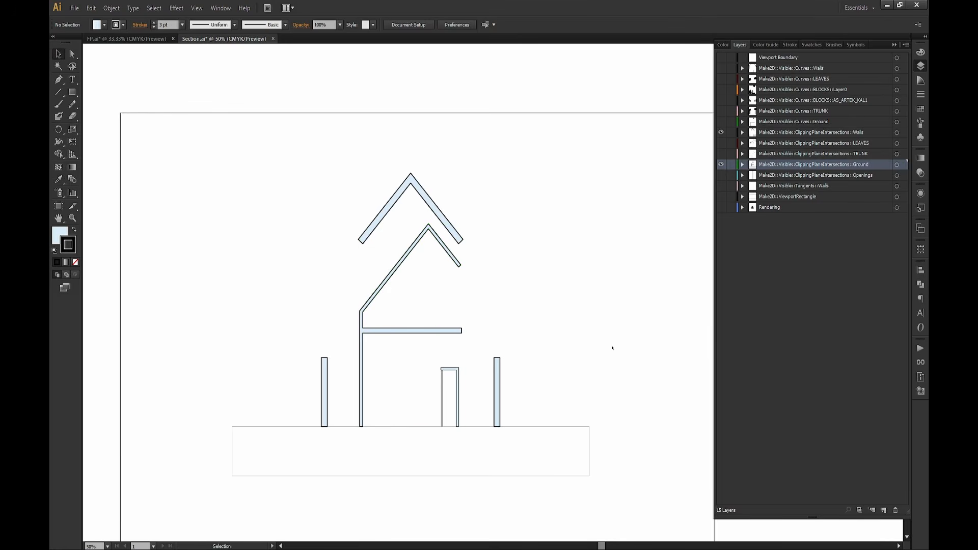
Apply the roof's light blue fill and 3 pt black stroke to the ground rectangle with the Eyedropper.
{"action": "left_click", "coordinate": [589, 427]}
{"action": "key", "text": "i"}
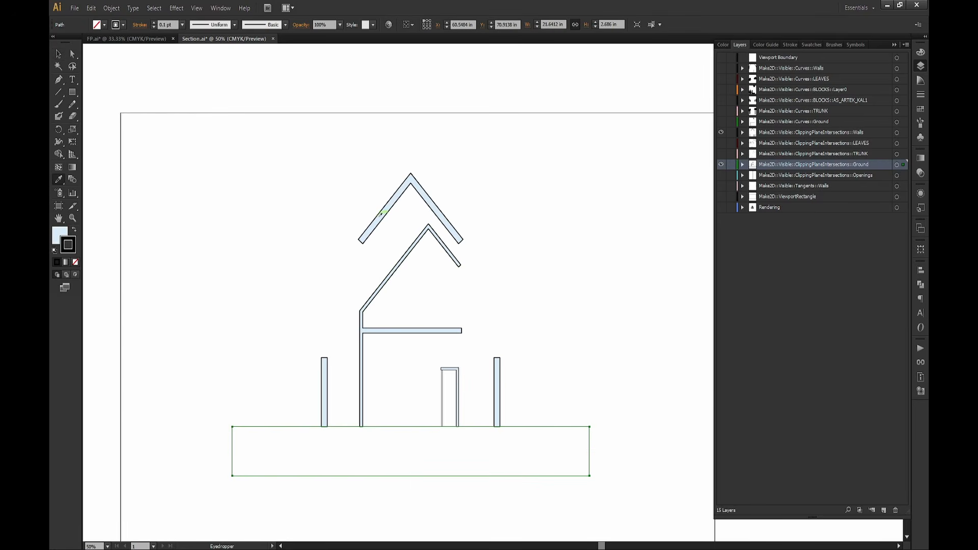
{"action": "left_click", "coordinate": [383, 215]}
{"action": "key", "text": "v"}
{"action": "left_click", "coordinate": [633, 323]}
{"action": "left_click_drag", "start_coordinate": [612, 315], "coordinate": [584, 322]}
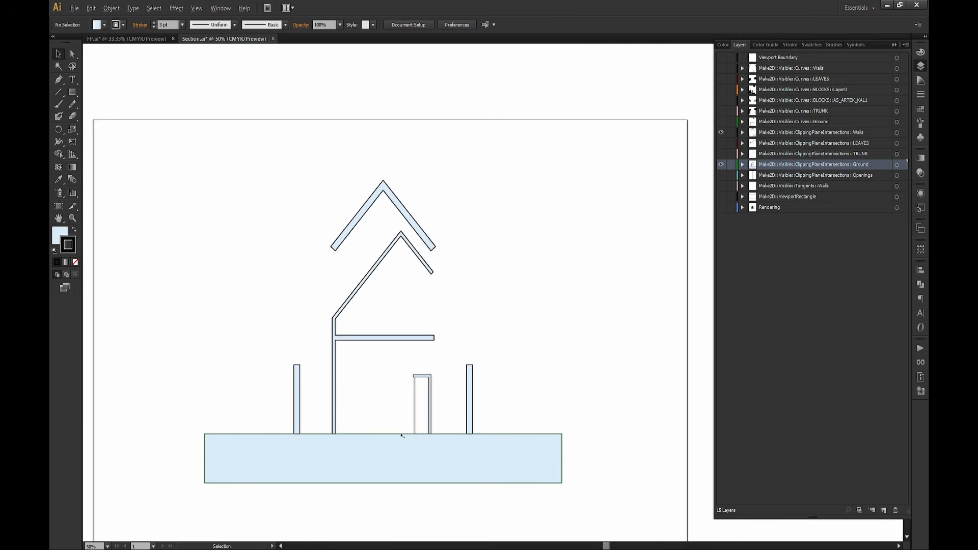
{"action": "scroll", "coordinate": [408, 431], "scroll_direction": "up", "scroll_amount": 4, "text": "alt"}
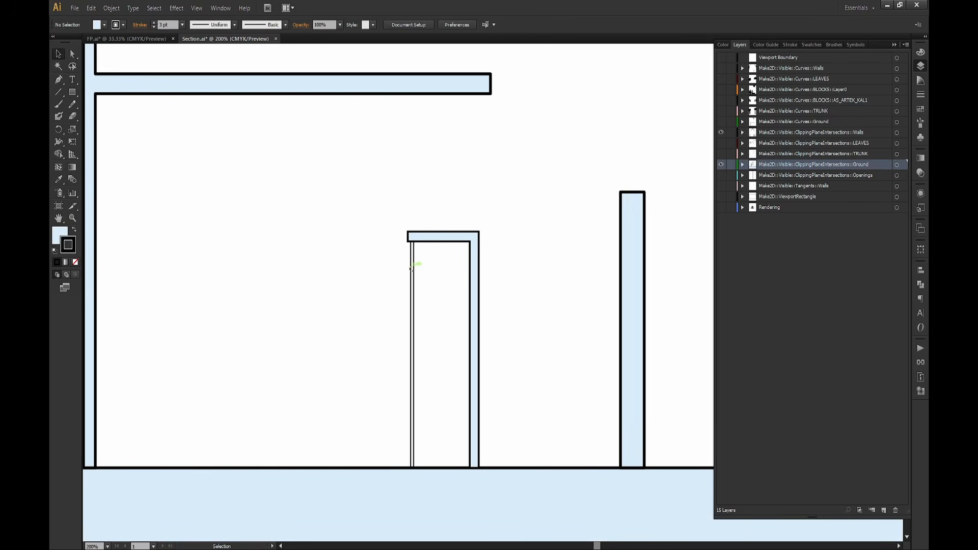
{"action": "left_click", "coordinate": [417, 261]}
{"action": "left_click", "coordinate": [436, 275]}
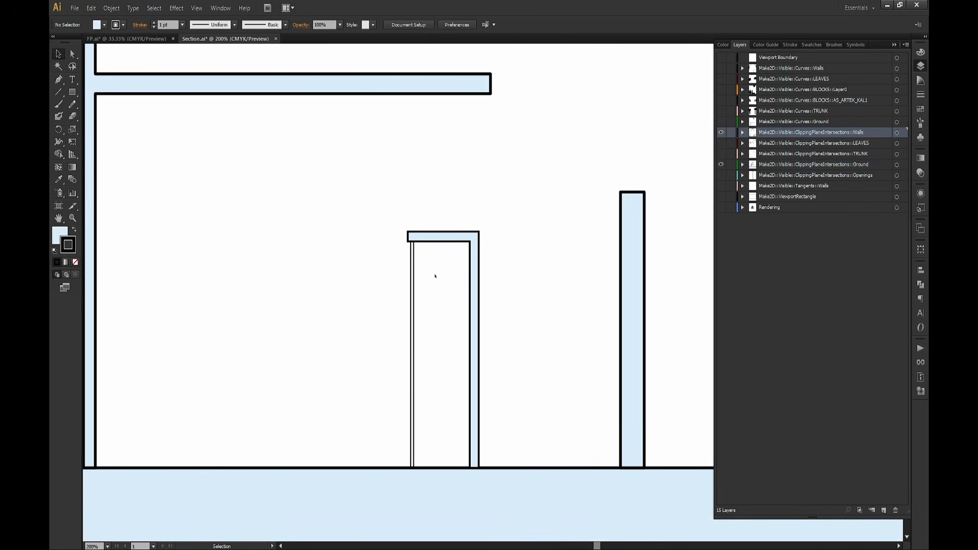
Hide the ClippingPlaneIntersections Ground layer and close the bottom ends of the two thin vertical lines with a joined segment.
{"action": "left_click", "coordinate": [721, 165]}
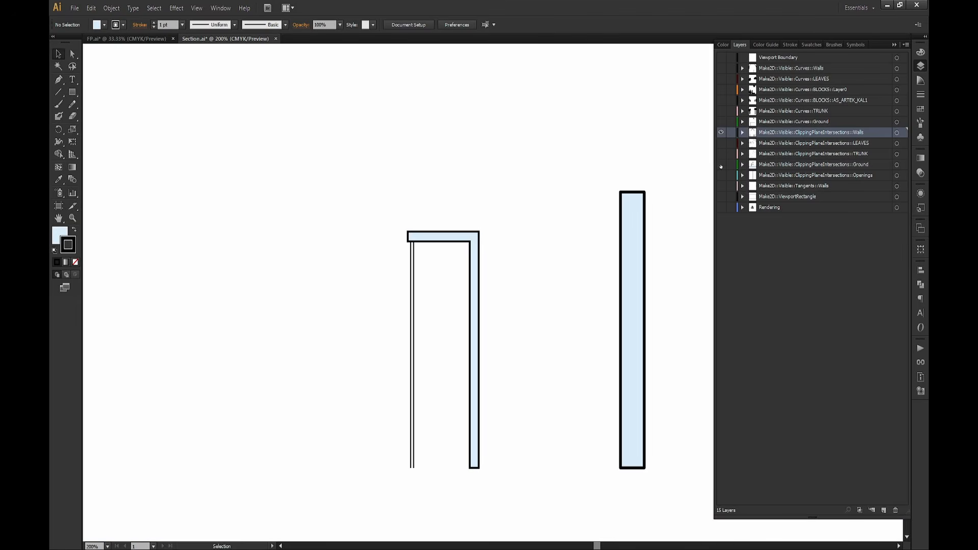
{"action": "left_click", "coordinate": [58, 92]}
{"action": "scroll", "coordinate": [445, 470], "scroll_direction": "up", "scroll_amount": 3, "text": "alt"}
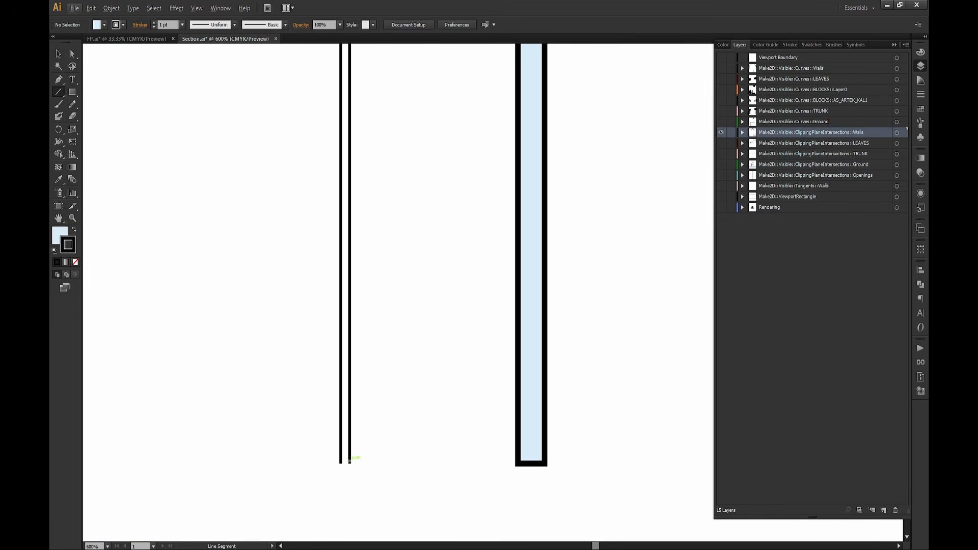
{"action": "left_click_drag", "start_coordinate": [341, 464], "coordinate": [314, 472]}
{"action": "key", "text": "v"}
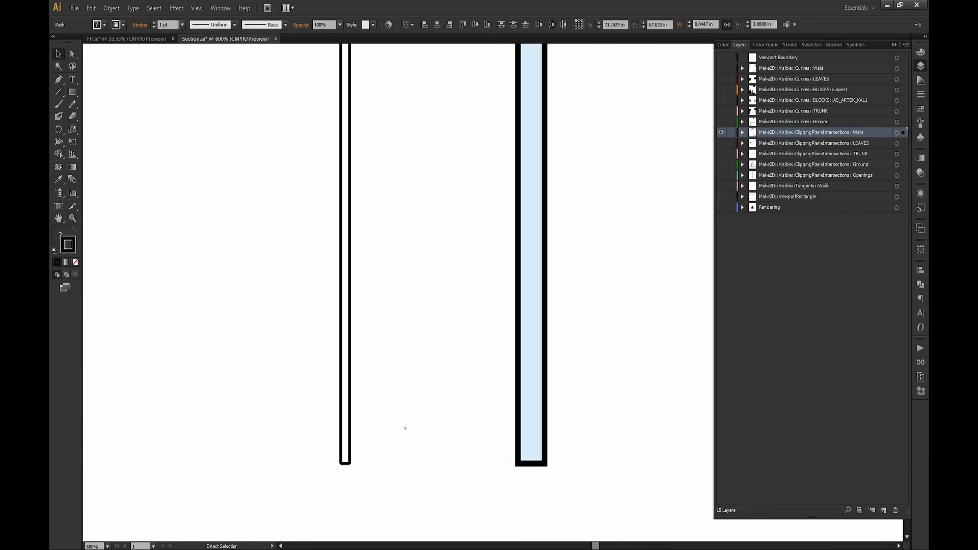
{"action": "key", "text": "ctrl+j"}
{"action": "left_click", "coordinate": [394, 426]}
In outline view, draw a short line segment across the top ends of the two thin vertical lines.
{"action": "scroll", "coordinate": [393, 423], "scroll_direction": "down", "scroll_amount": 1, "text": "alt"}
{"action": "left_click_drag", "start_coordinate": [373, 86], "coordinate": [381, 250]}
{"action": "key", "text": "ctrl+y"}
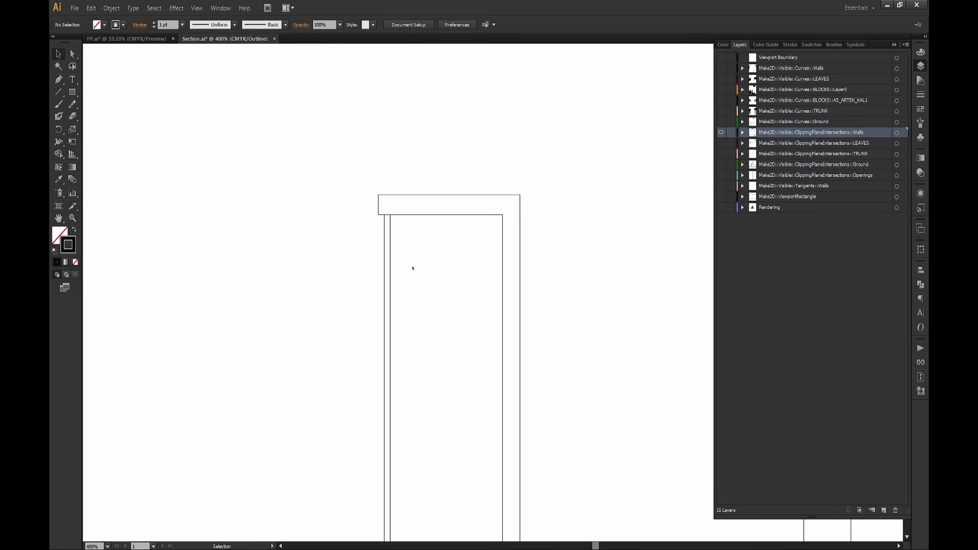
{"action": "left_click", "coordinate": [60, 93]}
{"action": "scroll", "coordinate": [392, 196], "scroll_direction": "up", "scroll_amount": 2, "text": "alt"}
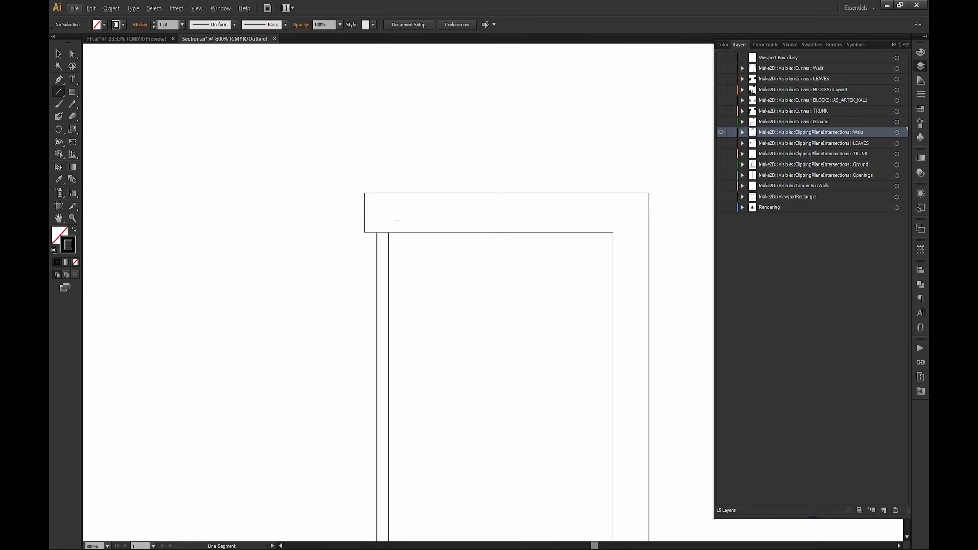
{"action": "left_click_drag", "start_coordinate": [377, 233], "coordinate": [388, 233]}
Join the short top segment to the two vertical lines and select the resulting closed strip.
{"action": "key", "text": "a"}
{"action": "left_click_drag", "start_coordinate": [469, 288], "coordinate": [369, 259]}
{"action": "key", "text": "v"}
{"action": "left_click", "coordinate": [425, 261]}
{"action": "key", "text": "a"}
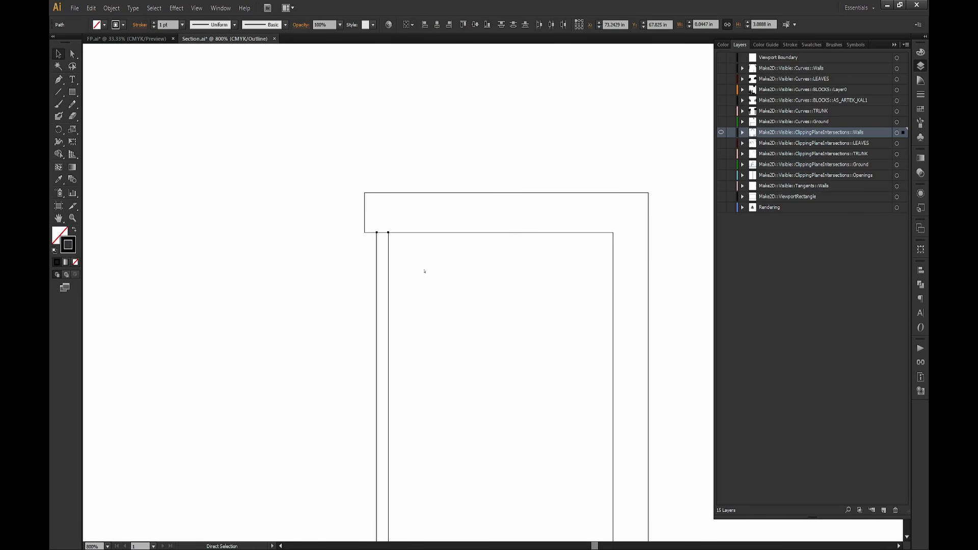
{"action": "left_click", "coordinate": [463, 288]}
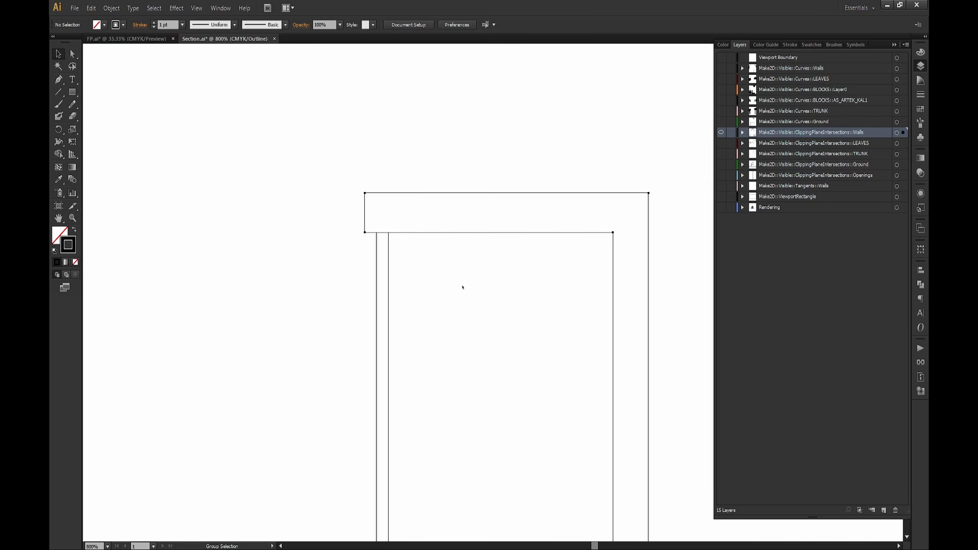
{"action": "left_click", "coordinate": [465, 249]}
{"action": "left_click", "coordinate": [467, 233]}
{"action": "left_click", "coordinate": [470, 260]}
{"action": "mouse_move", "coordinate": [409, 258]}
{"action": "left_mouse_down"}
{"action": "mouse_move", "coordinate": [363, 280]}
{"action": "mouse_move", "coordinate": [361, 301]}
{"action": "left_mouse_up"}
{"action": "left_click", "coordinate": [460, 277]}
In preview view, copy the door frame's light blue fill onto the thin strip with the Eyedropper and set its stroke to 1 pt.
{"action": "key", "text": "ctrl+y"}
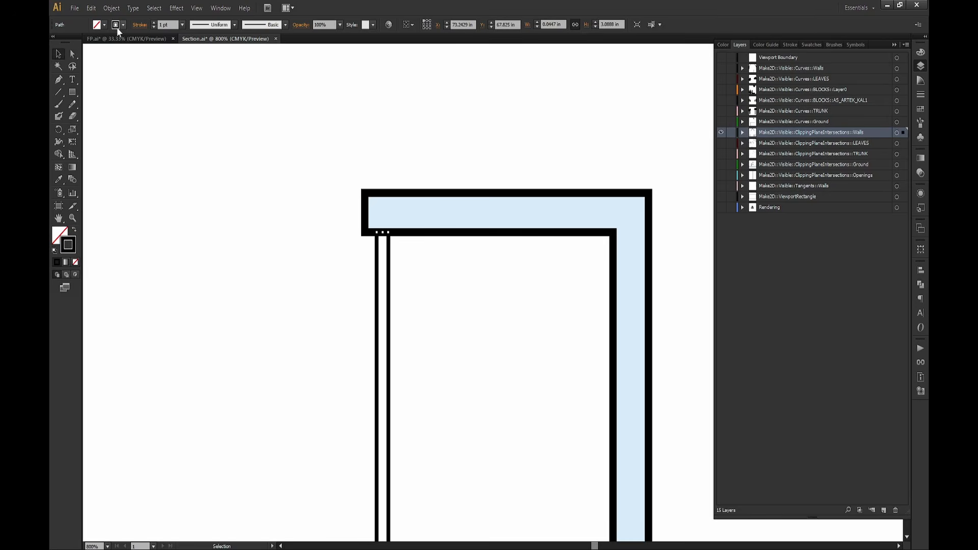
{"action": "key", "text": "i"}
{"action": "left_click", "coordinate": [442, 207]}
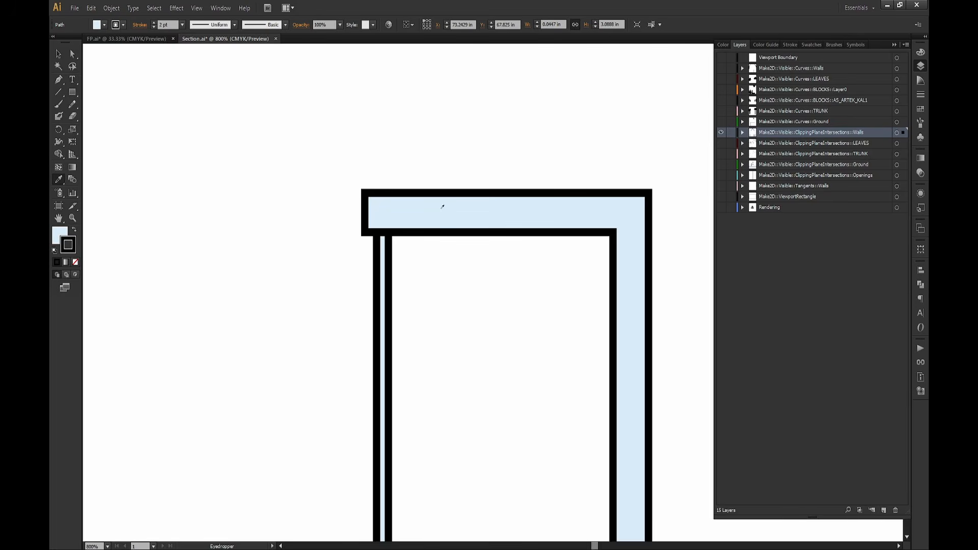
{"action": "key", "text": "v"}
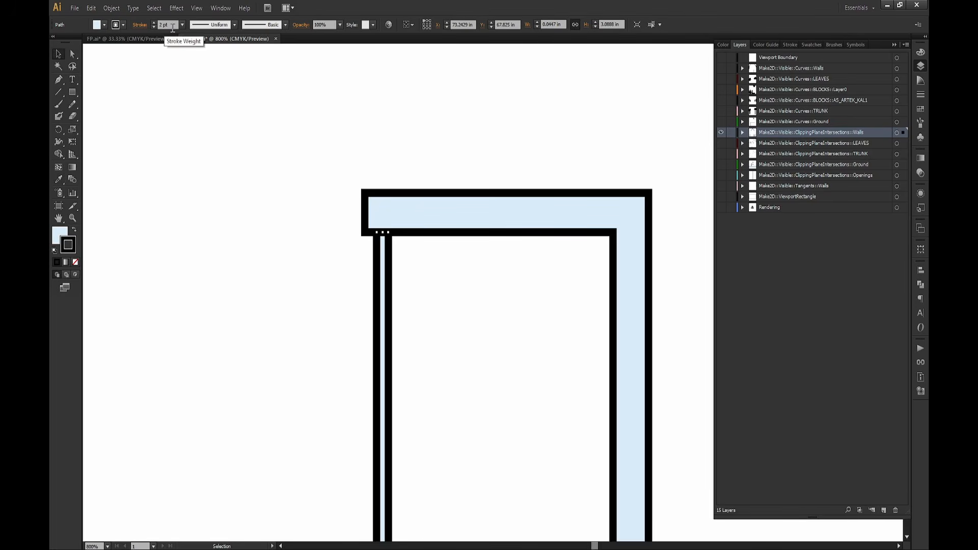
{"action": "left_click_drag", "start_coordinate": [171, 25], "coordinate": [151, 22]}
{"action": "type", "text": "1"}
{"action": "key", "text": "Return"}
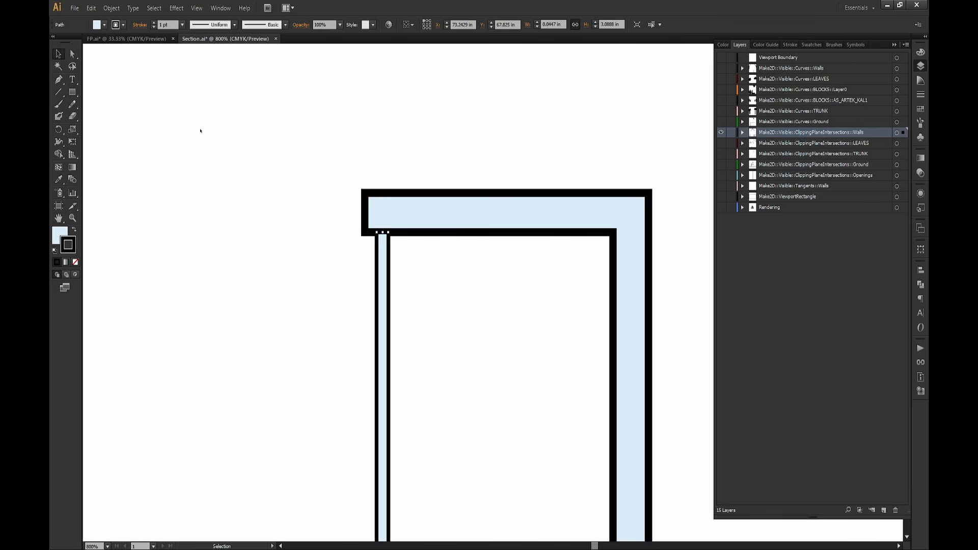
{"action": "left_click", "coordinate": [264, 226]}
Make the ClippingPlaneIntersections Ground layer visible again beneath the walls.
{"action": "scroll", "coordinate": [264, 226], "scroll_direction": "down", "scroll_amount": 1, "text": "alt"}
{"action": "scroll", "coordinate": [264, 225], "scroll_direction": "down", "scroll_amount": 4, "text": "alt"}
{"action": "left_click_drag", "start_coordinate": [309, 186], "coordinate": [449, 258]}
{"action": "scroll", "coordinate": [448, 258], "scroll_direction": "down", "scroll_amount": 3, "text": "alt"}
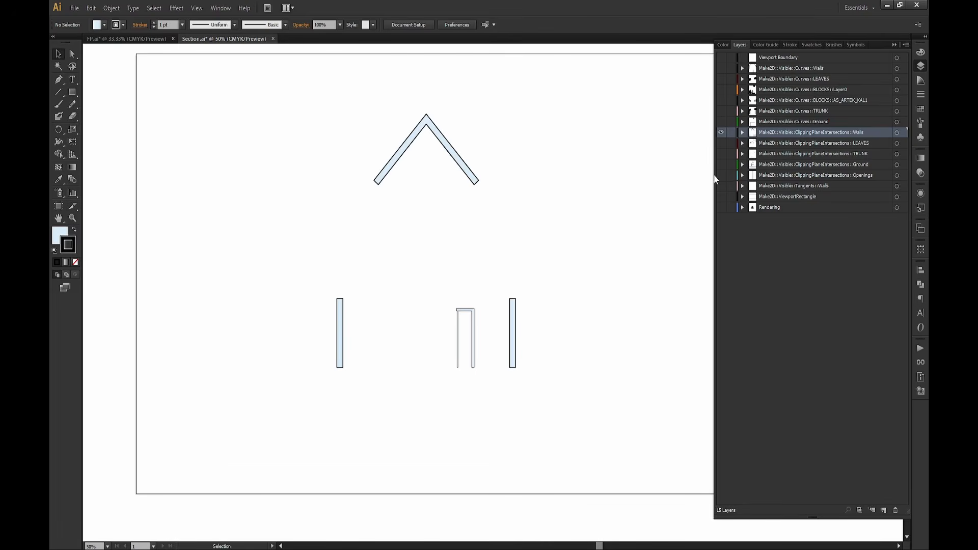
{"action": "left_click", "coordinate": [721, 165]}
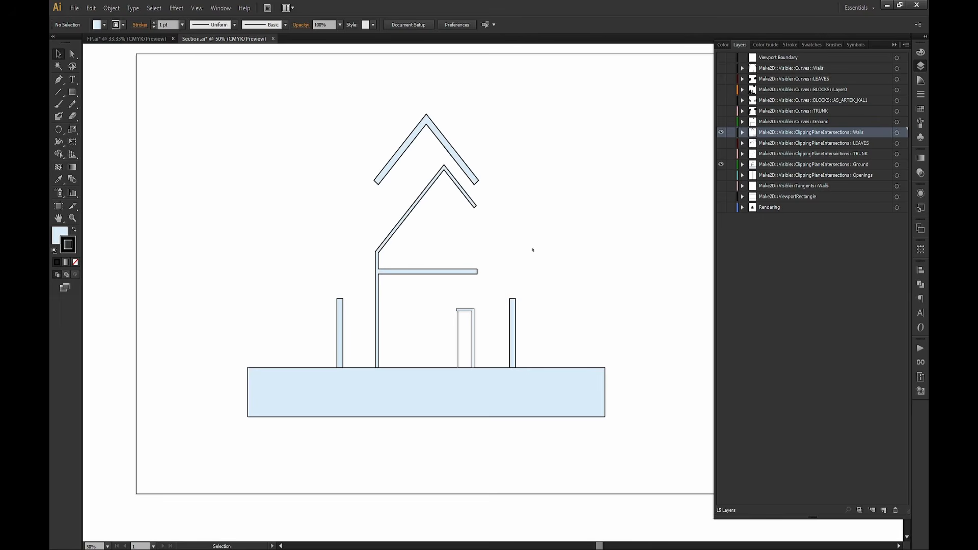
{"action": "left_click_drag", "start_coordinate": [531, 250], "coordinate": [468, 259]}
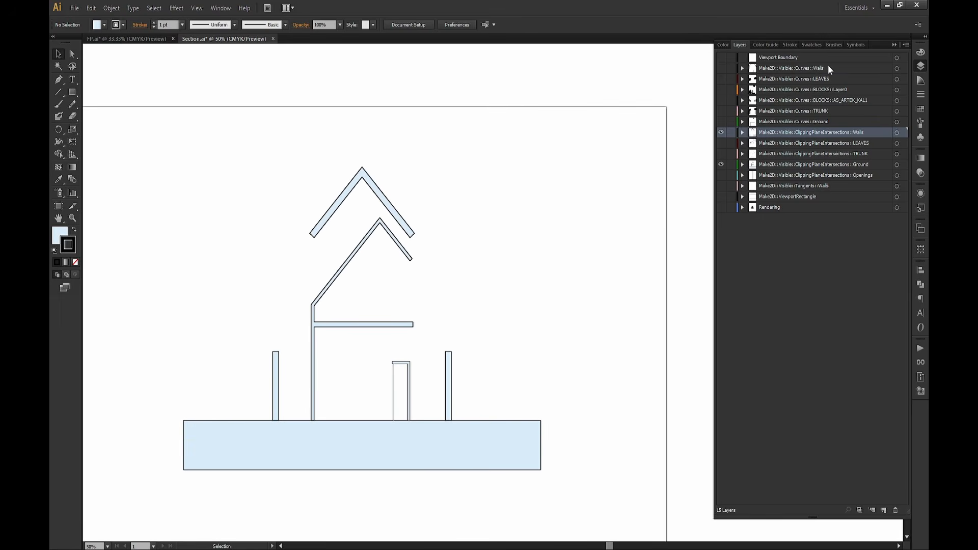
Show the Curves Walls layer and set the stroke weight of all its linework to 0.2 pt.
{"action": "left_click", "coordinate": [779, 68]}
{"action": "left_click", "coordinate": [722, 68]}
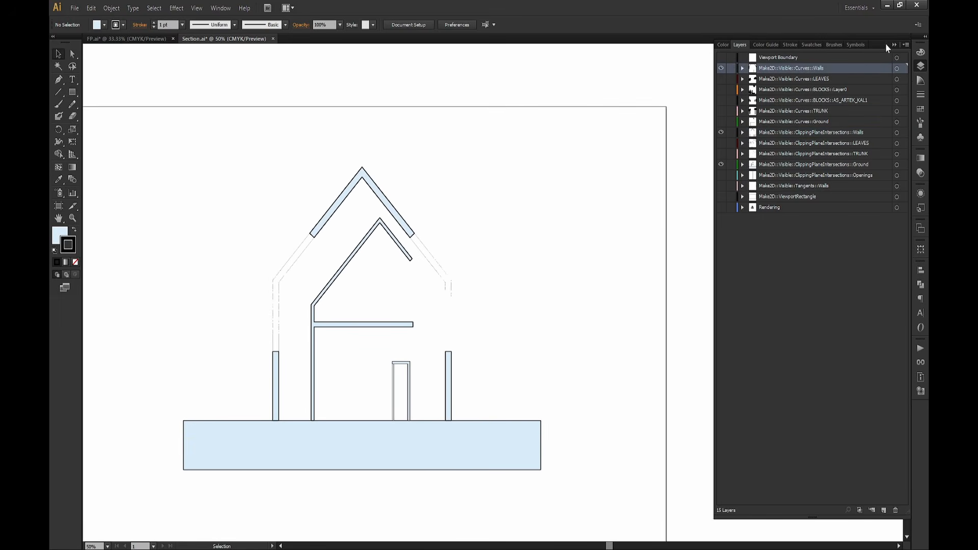
{"action": "left_click", "coordinate": [898, 68]}
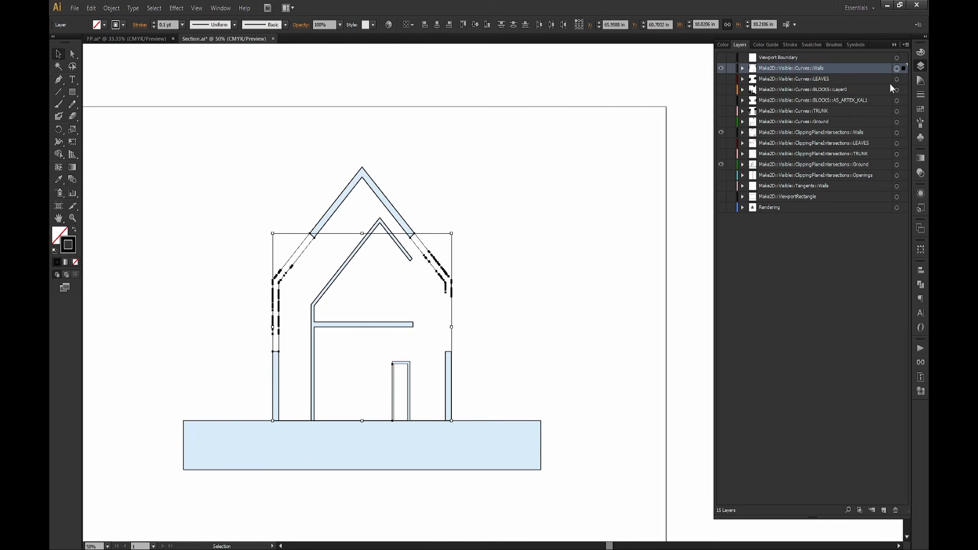
{"action": "left_click", "coordinate": [172, 25]}
{"action": "type", "text": "0.2"}
{"action": "key", "text": "Return"}
{"action": "left_click", "coordinate": [240, 151]}
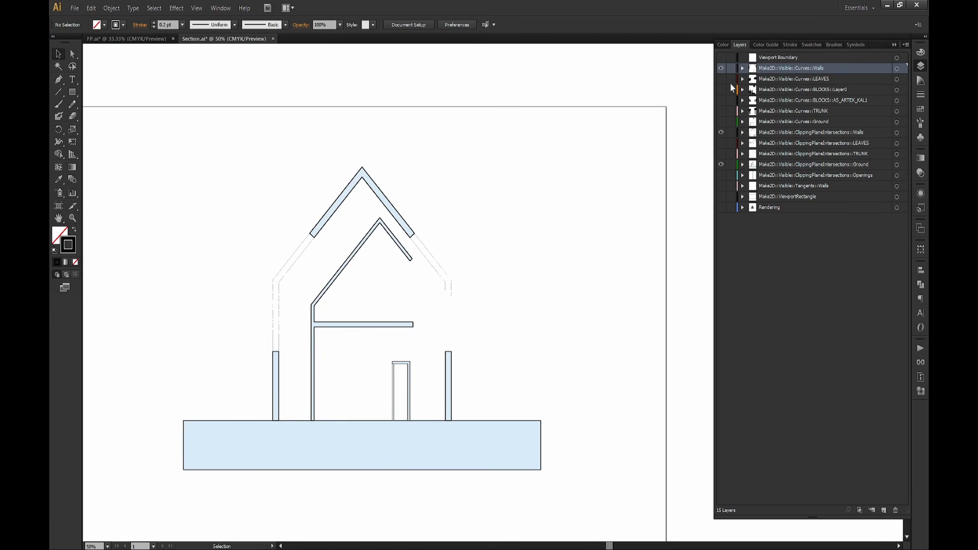
Show the Curves LEAVES layer and lighten the stroke colour of all its linework to grey.
{"action": "left_click", "coordinate": [721, 79]}
{"action": "left_click", "coordinate": [812, 82]}
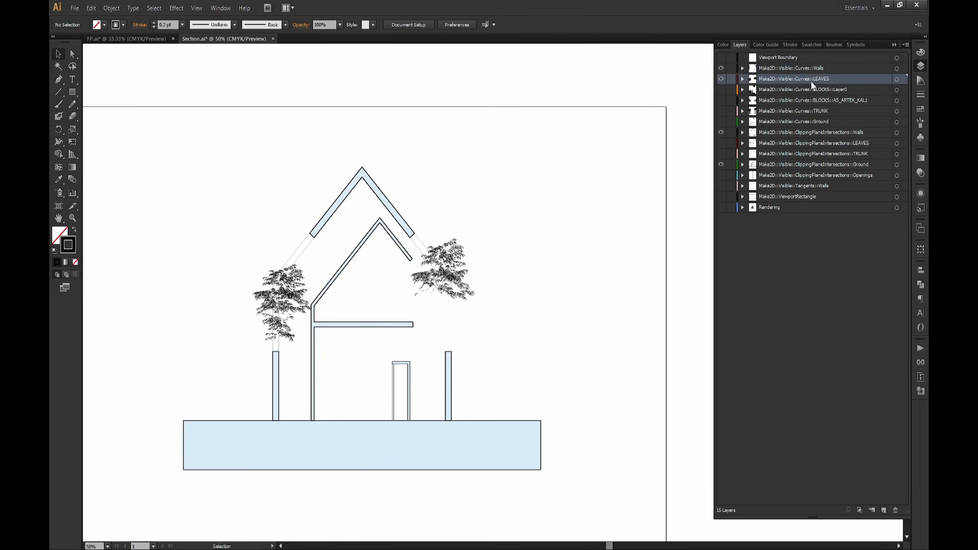
{"action": "left_click", "coordinate": [897, 79]}
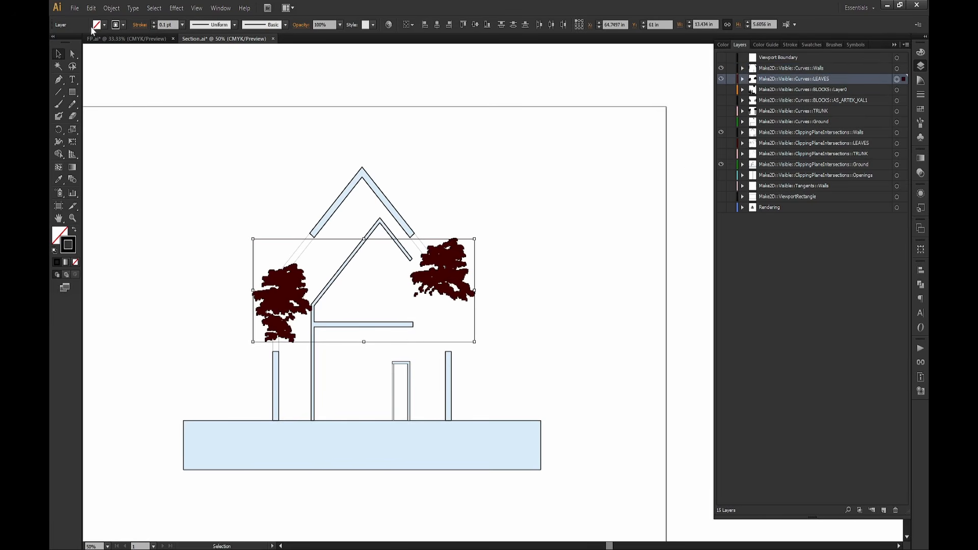
{"action": "left_click", "coordinate": [124, 26], "text": "shift"}
{"action": "left_click", "coordinate": [144, 83]}
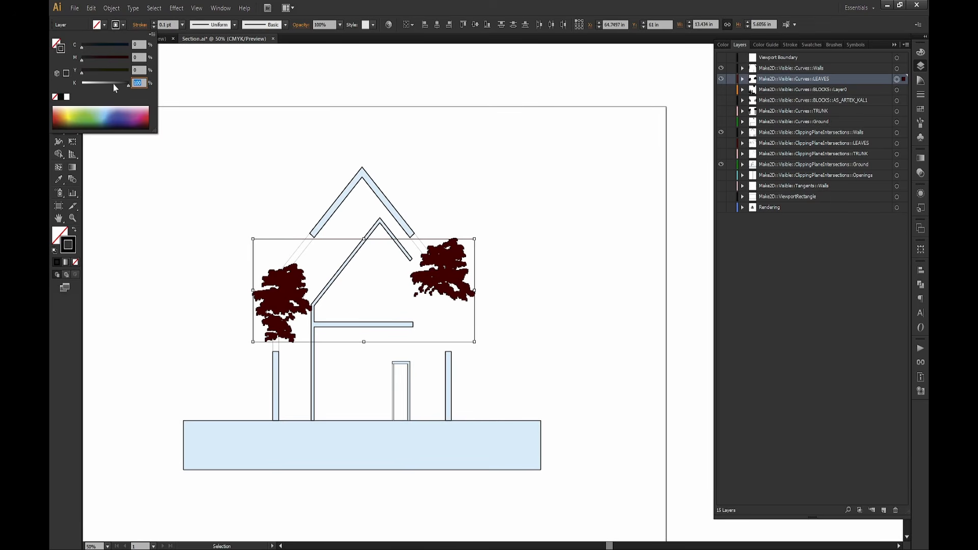
{"action": "key", "text": "Return"}
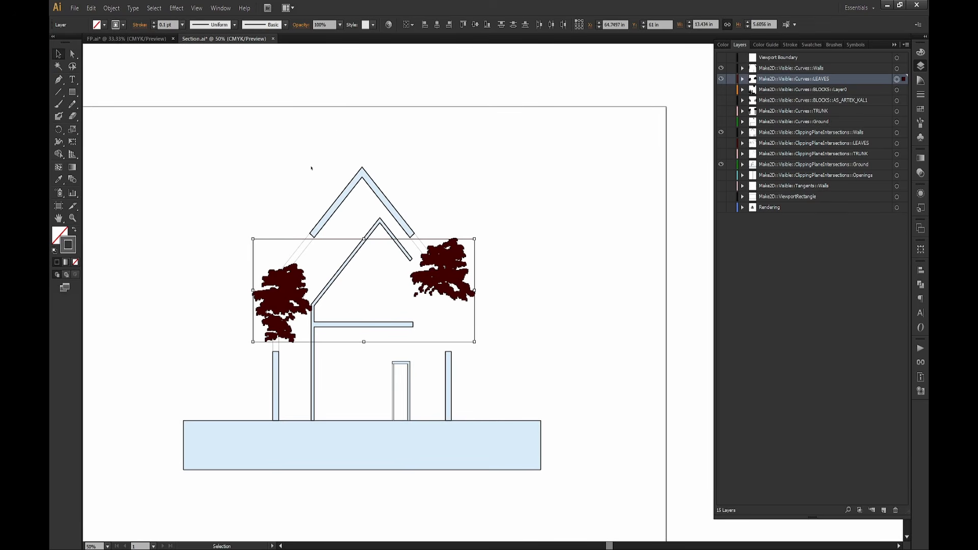
{"action": "left_click", "coordinate": [293, 169]}
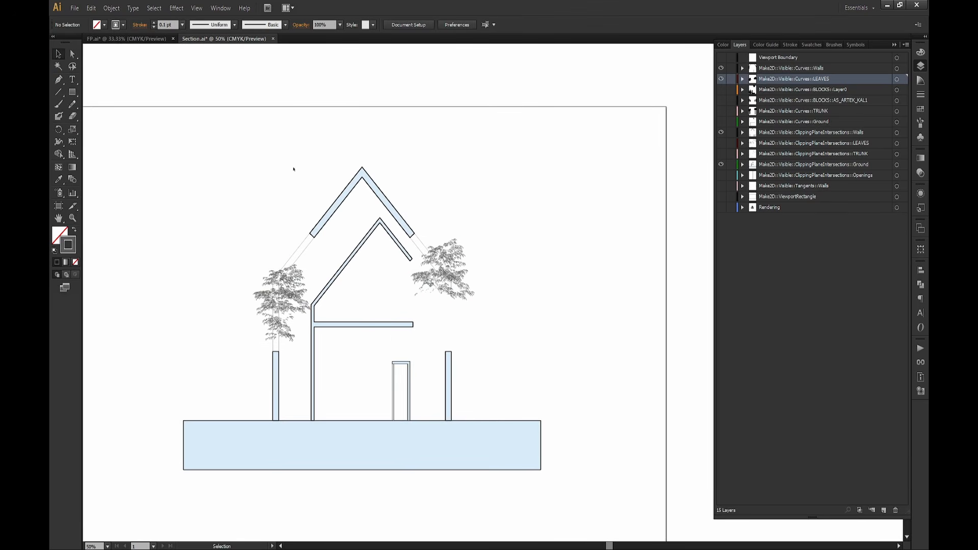
Show the Curves BLOCKS Layer0 furniture and plants, and give their linework a grey stroke of 0.2 pt.
{"action": "left_click", "coordinate": [838, 91]}
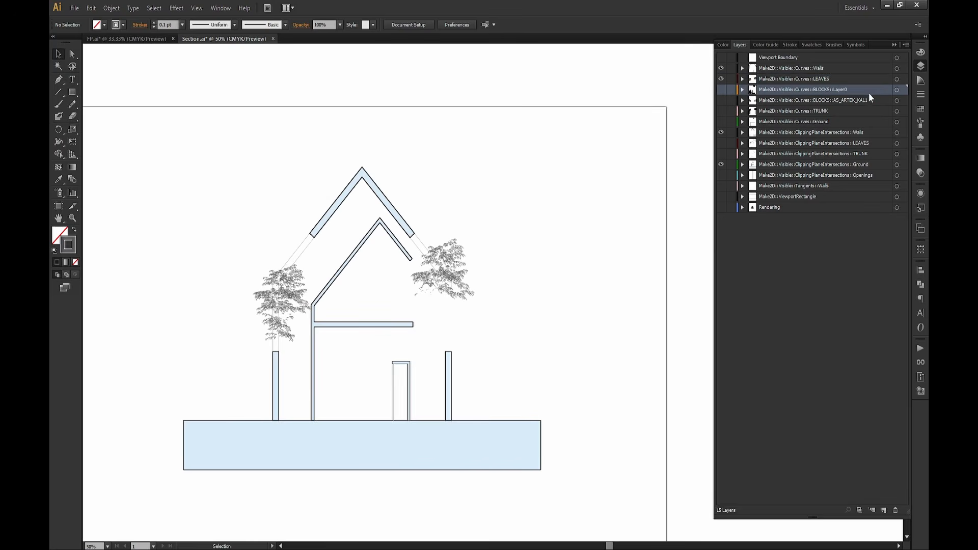
{"action": "left_click", "coordinate": [721, 90]}
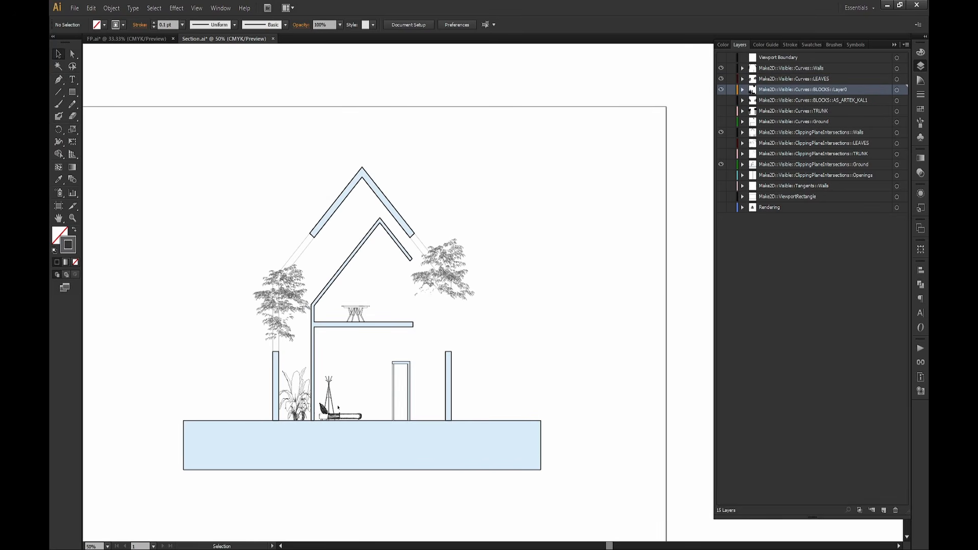
{"action": "left_click", "coordinate": [897, 90]}
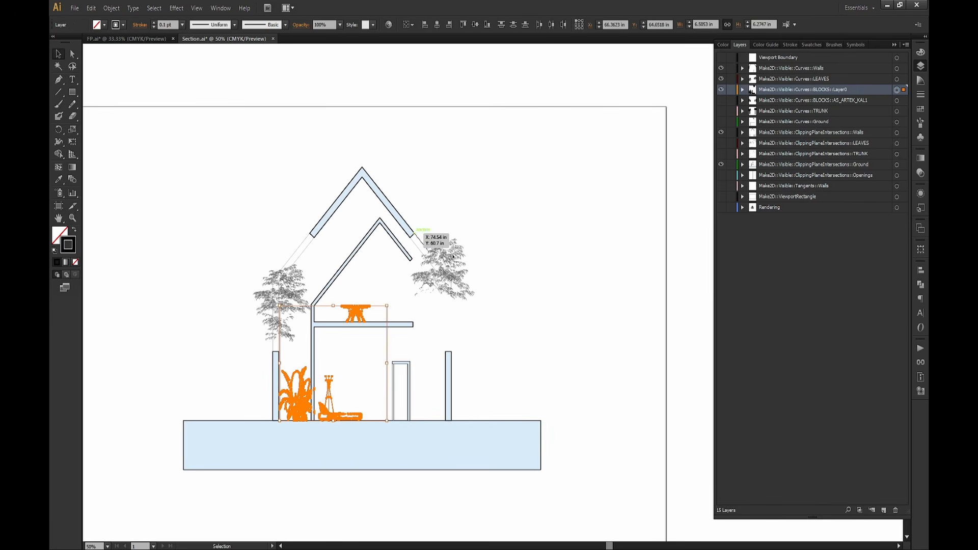
{"action": "left_click", "coordinate": [124, 24], "text": "shift"}
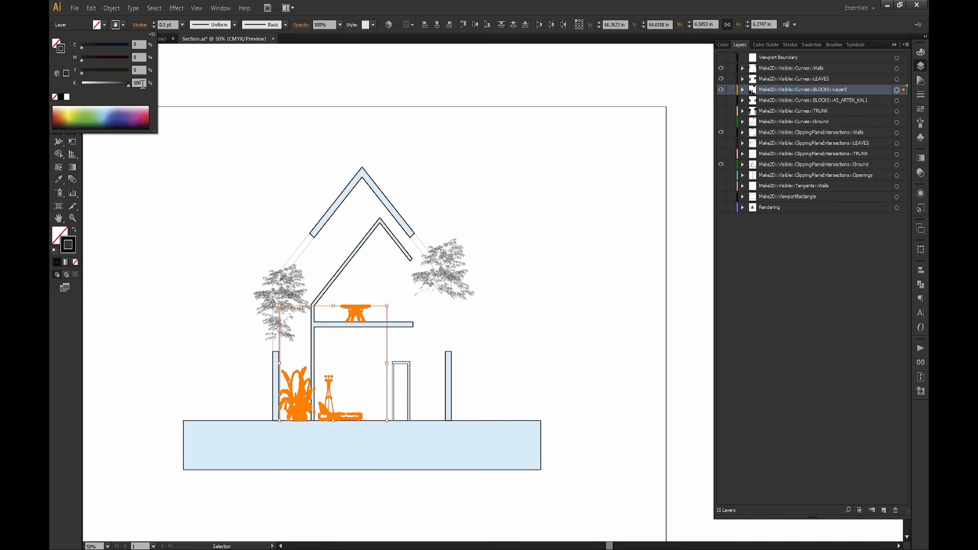
{"action": "left_click", "coordinate": [140, 82]}
{"action": "key", "text": "Return"}
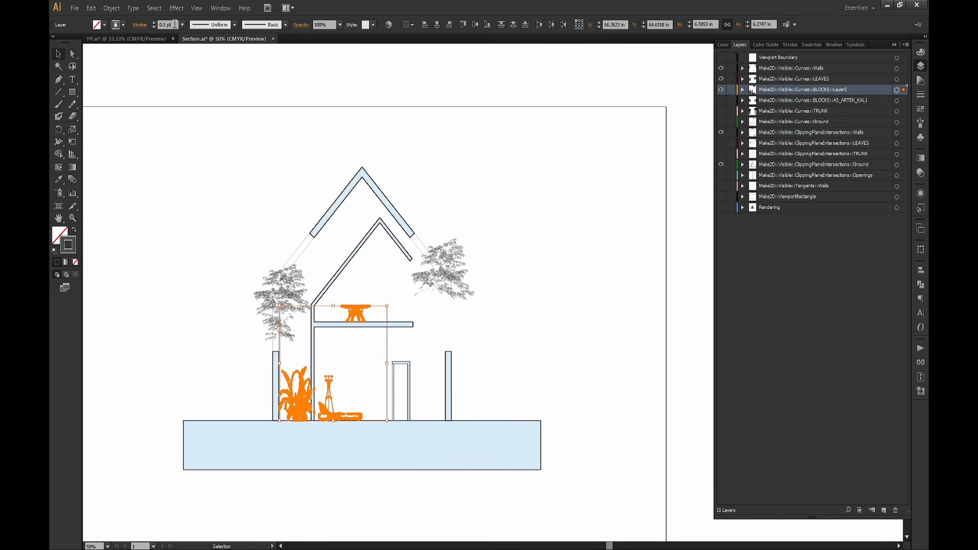
{"action": "left_click", "coordinate": [154, 23]}
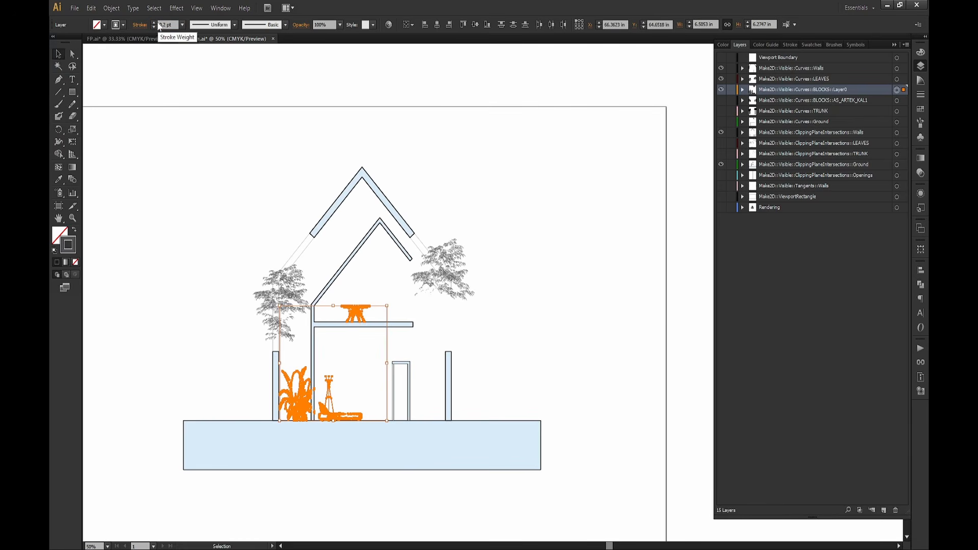
{"action": "left_click", "coordinate": [226, 165]}
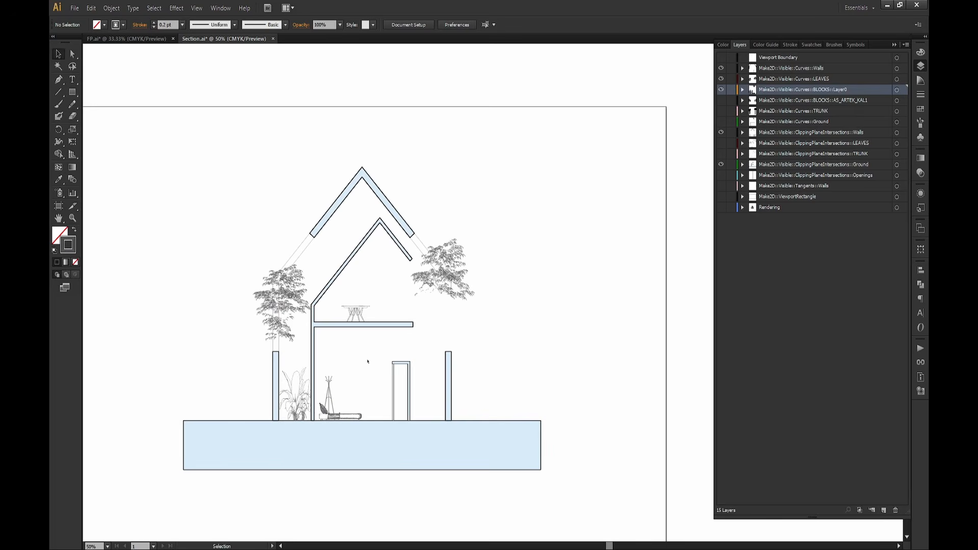
Show the BLOCKS AS_ARTEK_KAL1 chairs and copy the table's thin grey stroke onto them with the Eyedropper.
{"action": "left_click", "coordinate": [847, 103]}
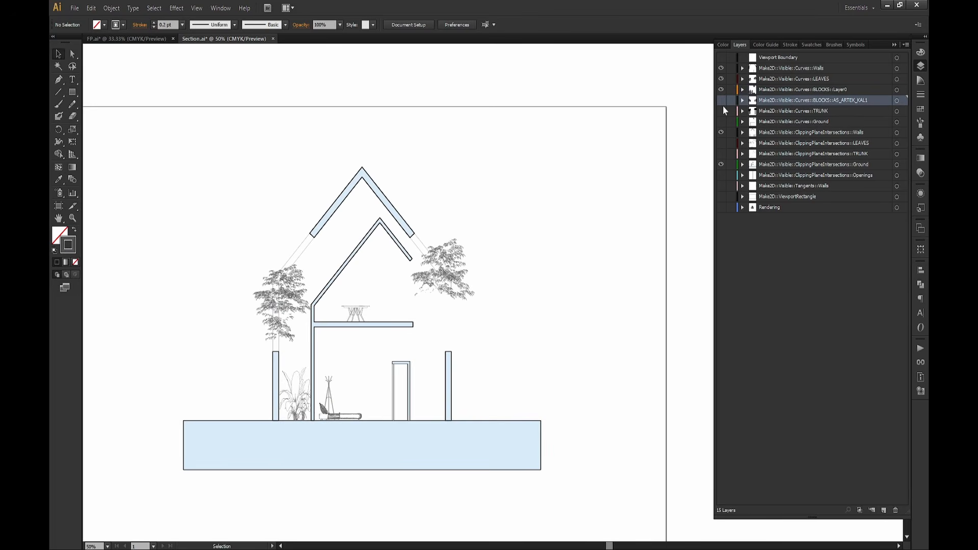
{"action": "left_click", "coordinate": [721, 101]}
{"action": "left_click", "coordinate": [897, 101]}
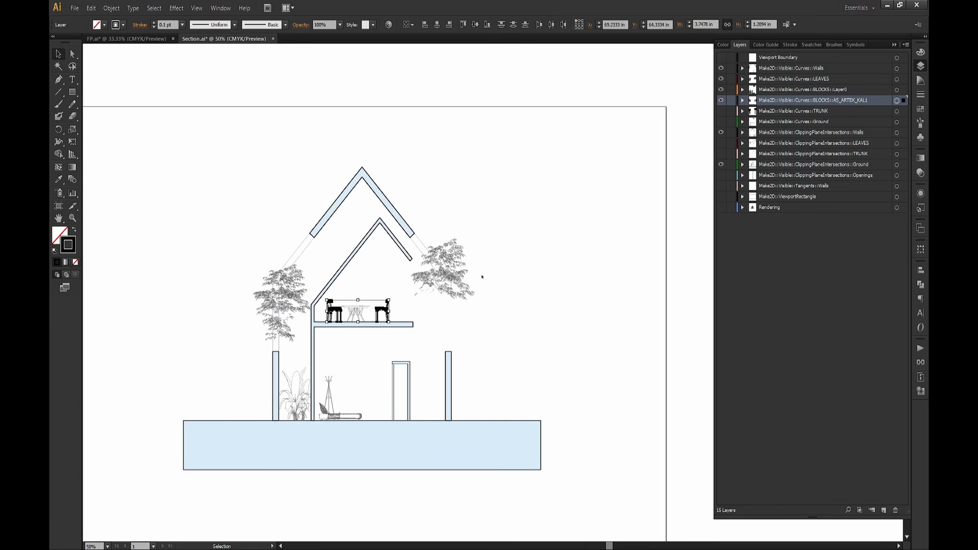
{"action": "key", "text": "i"}
{"action": "left_click", "coordinate": [360, 307]}
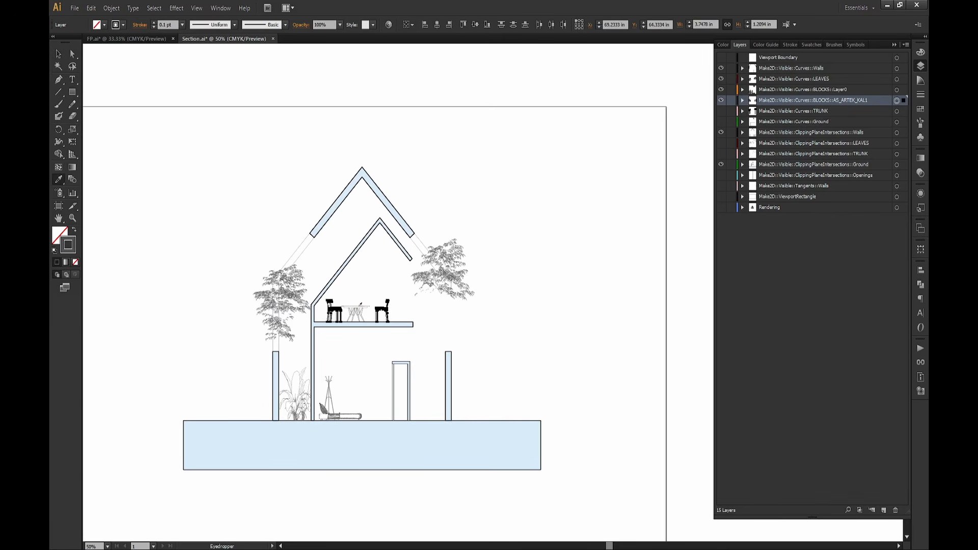
{"action": "key", "text": "v"}
{"action": "left_click", "coordinate": [535, 232]}
Show the Curves TRUNK layer and give all its linework a 0.2 pt stroke in 80% black.
{"action": "left_click", "coordinate": [820, 111]}
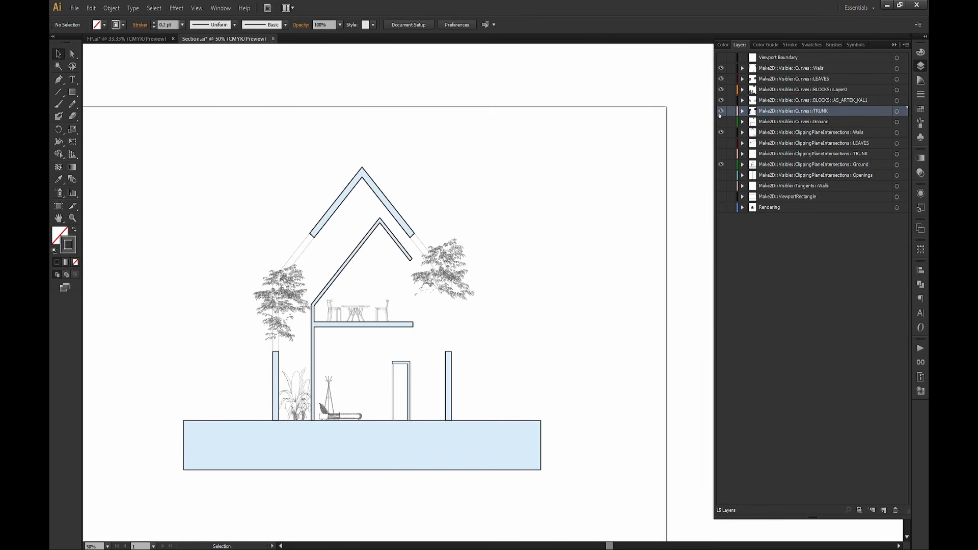
{"action": "left_click", "coordinate": [720, 111]}
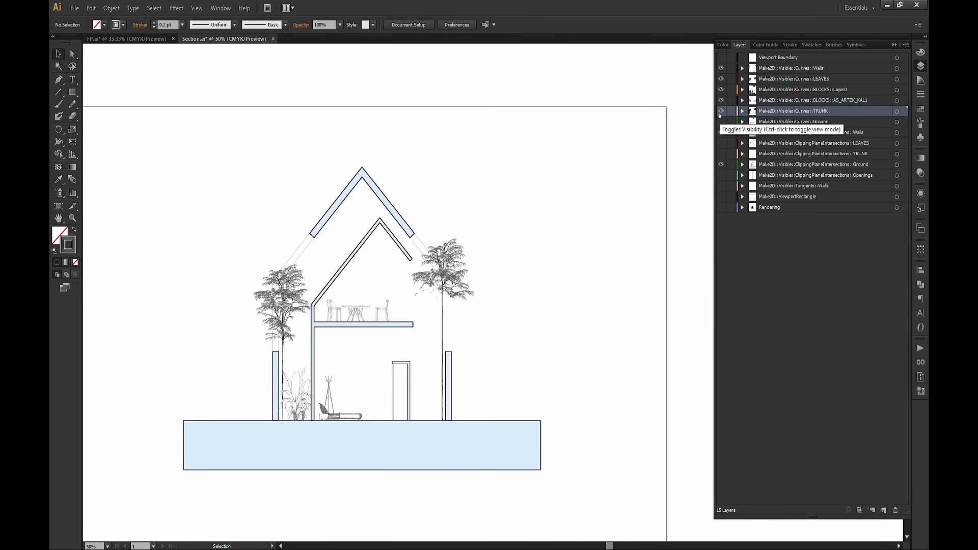
{"action": "left_click", "coordinate": [897, 111]}
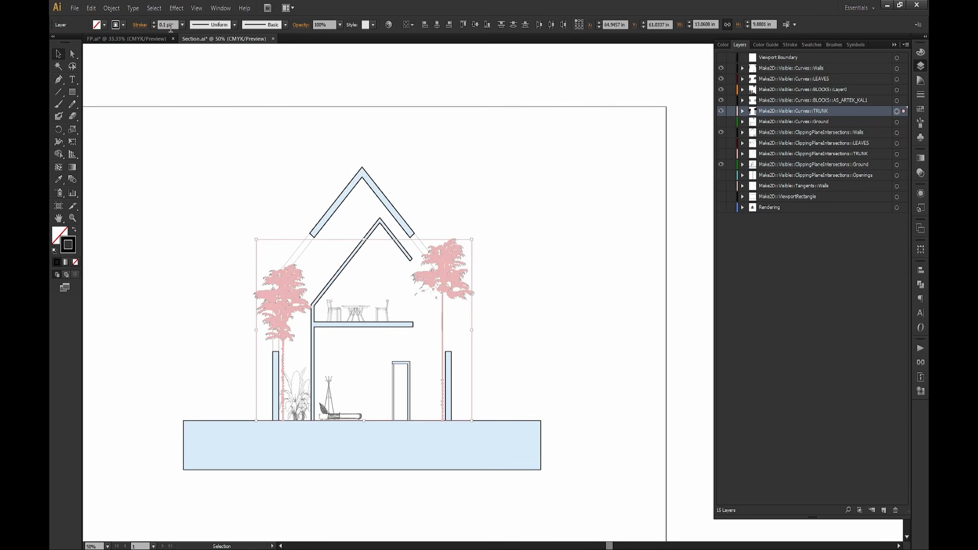
{"action": "left_click_drag", "start_coordinate": [173, 25], "coordinate": [139, 24]}
{"action": "type", "text": "0.2"}
{"action": "key", "text": "Return"}
{"action": "left_click", "coordinate": [116, 24], "text": "shift"}
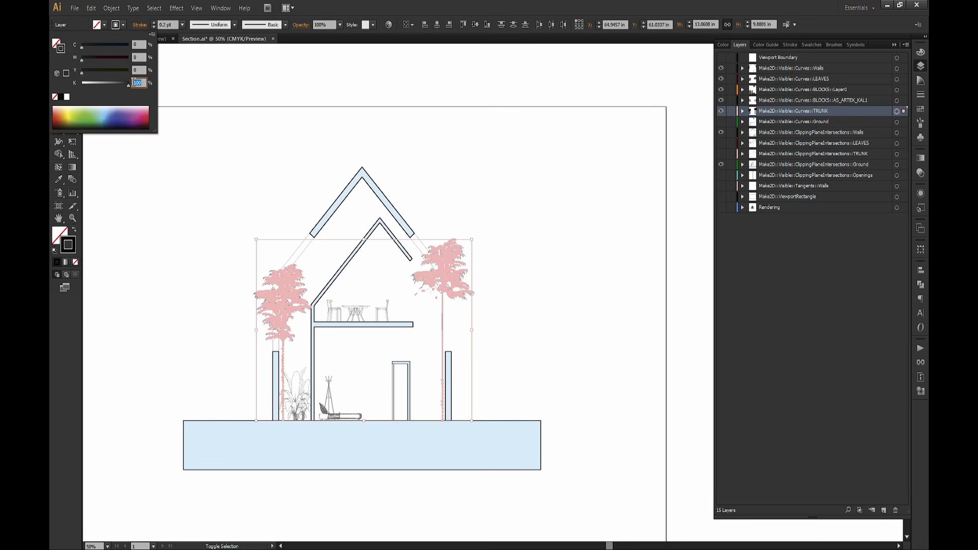
{"action": "type", "text": "80"}
{"action": "key", "text": "Return"}
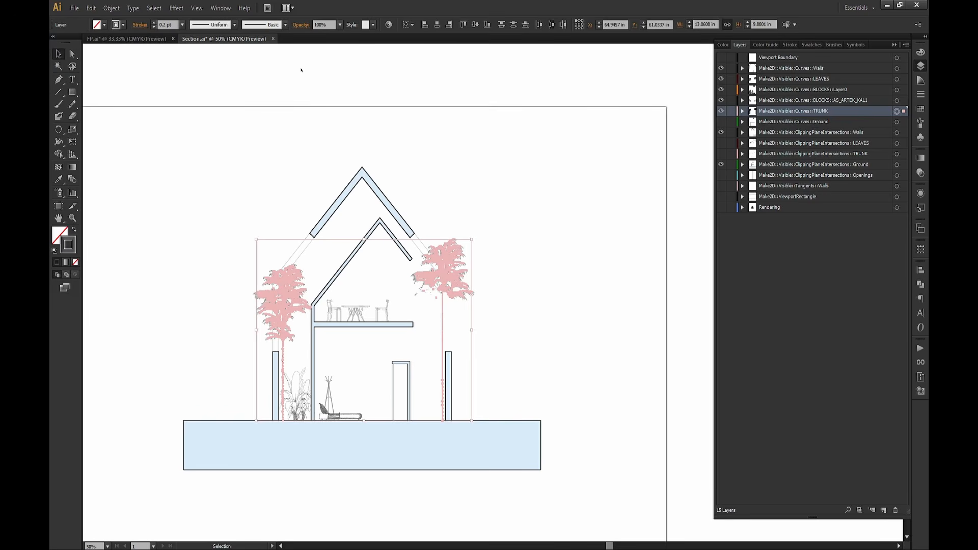
{"action": "left_click", "coordinate": [301, 69]}
Show the Curves Ground layer and the ClippingPlaneIntersections LEAVES, TRUNK and Openings layers.
{"action": "left_click", "coordinate": [735, 123]}
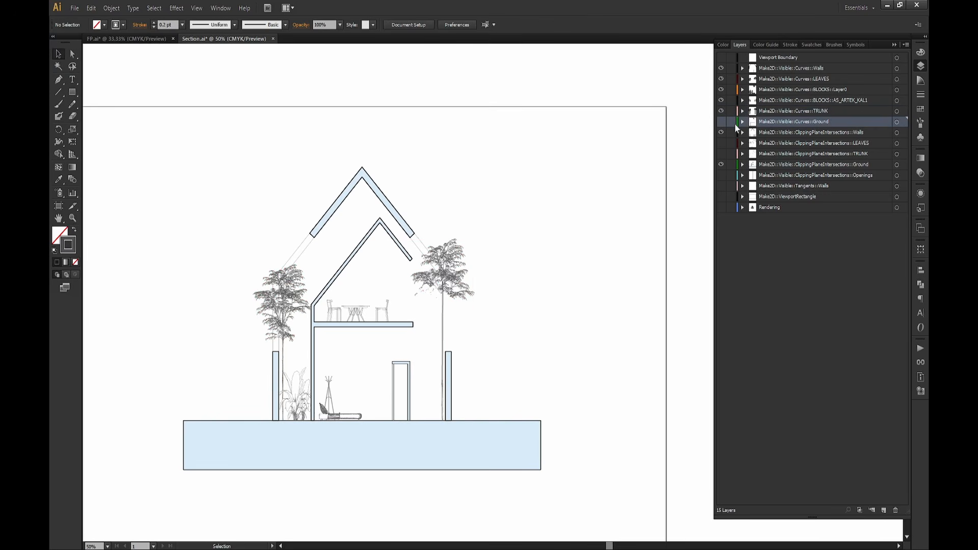
{"action": "left_click", "coordinate": [721, 122]}
{"action": "left_click", "coordinate": [371, 352]}
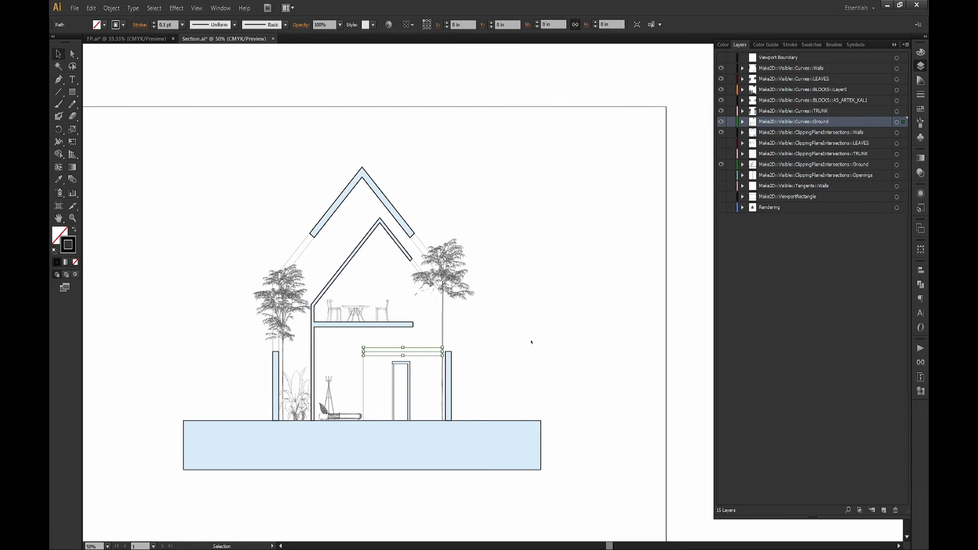
{"action": "left_click", "coordinate": [638, 208]}
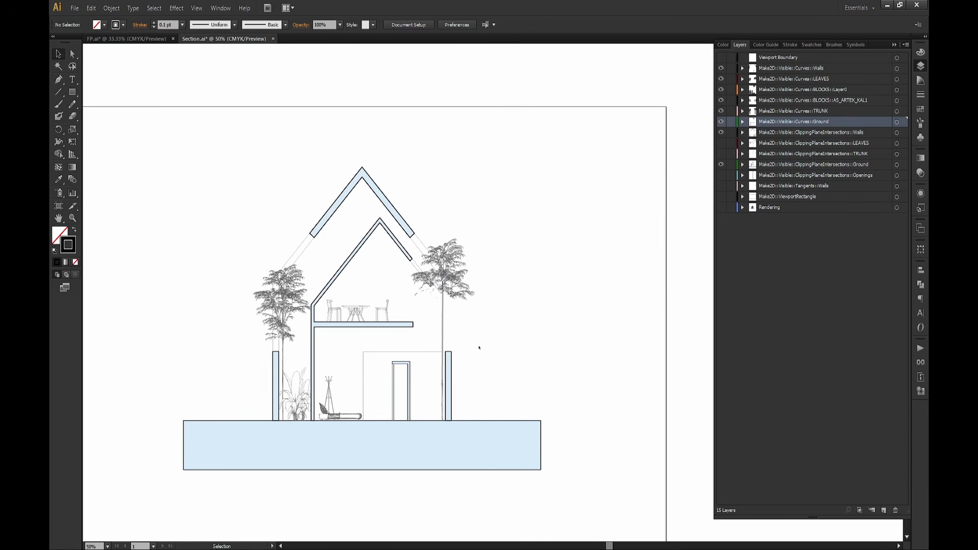
{"action": "left_click", "coordinate": [787, 134]}
{"action": "left_click", "coordinate": [797, 142]}
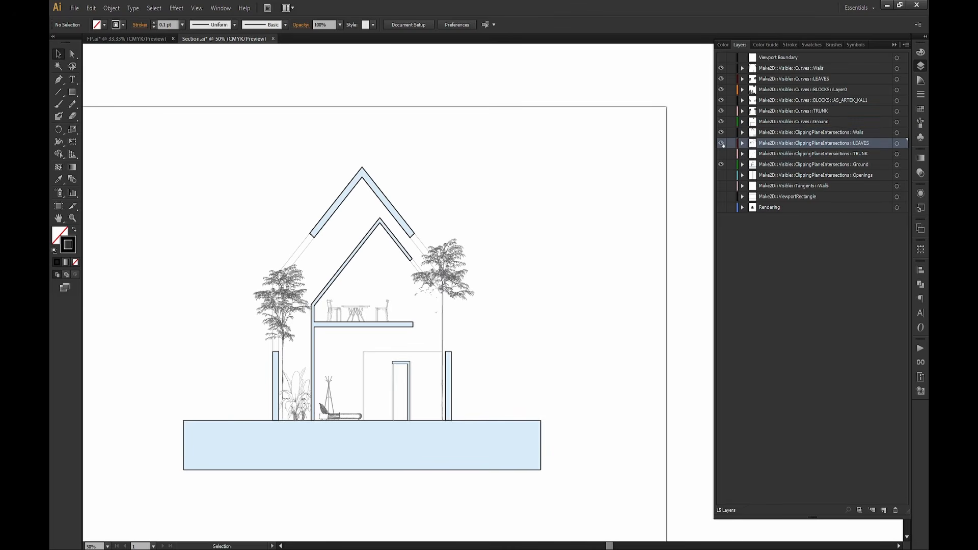
{"action": "left_click", "coordinate": [721, 154]}
{"action": "left_click", "coordinate": [721, 175]}
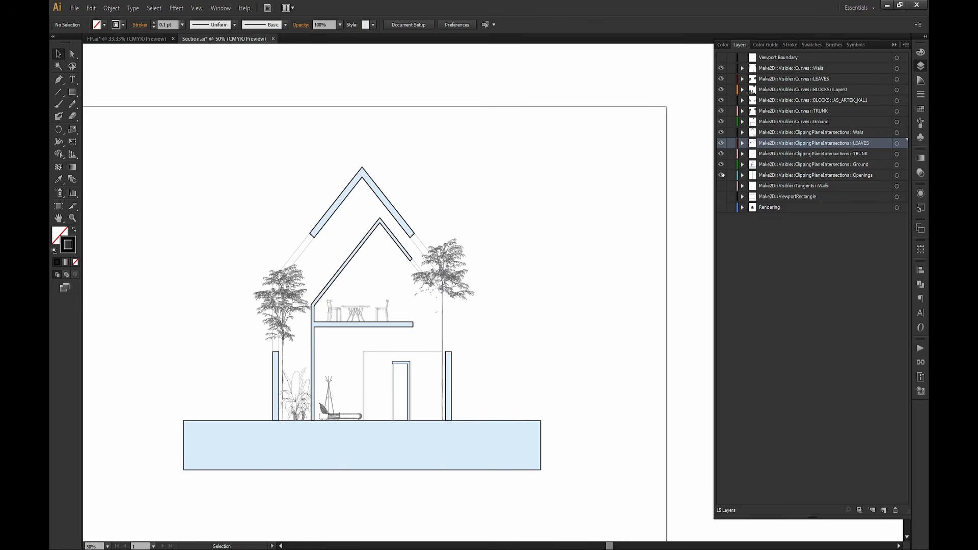
Set the stroke weight of the vertical opening line on the ClippingPlaneIntersections Openings layer to 0.5 pt.
{"action": "left_click", "coordinate": [815, 176]}
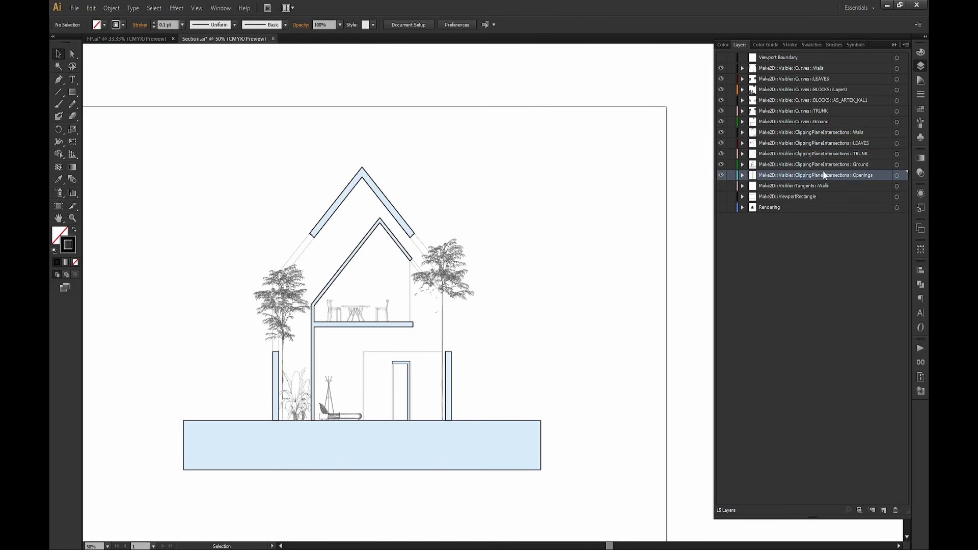
{"action": "left_click", "coordinate": [408, 313]}
{"action": "left_click", "coordinate": [165, 24]}
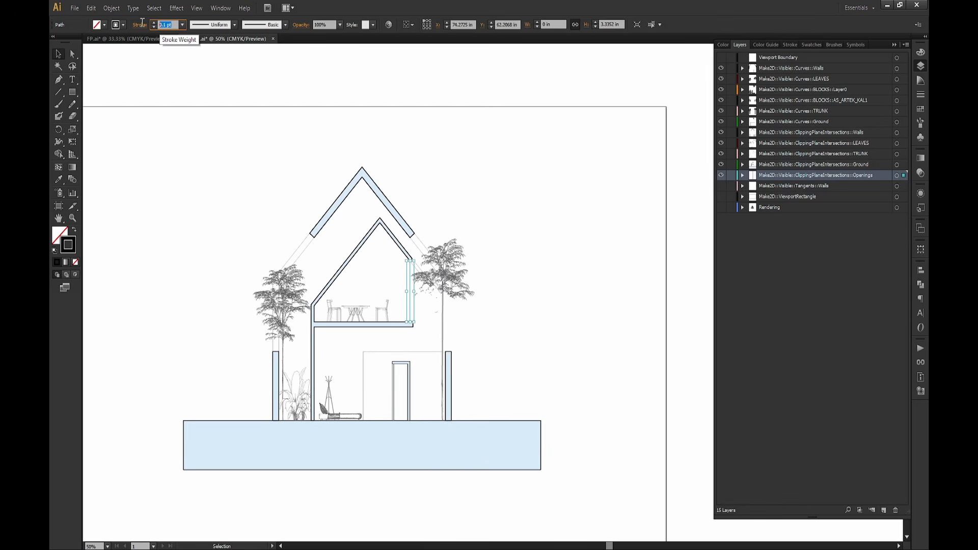
{"action": "type", "text": "0.5"}
{"action": "key", "text": "Return"}
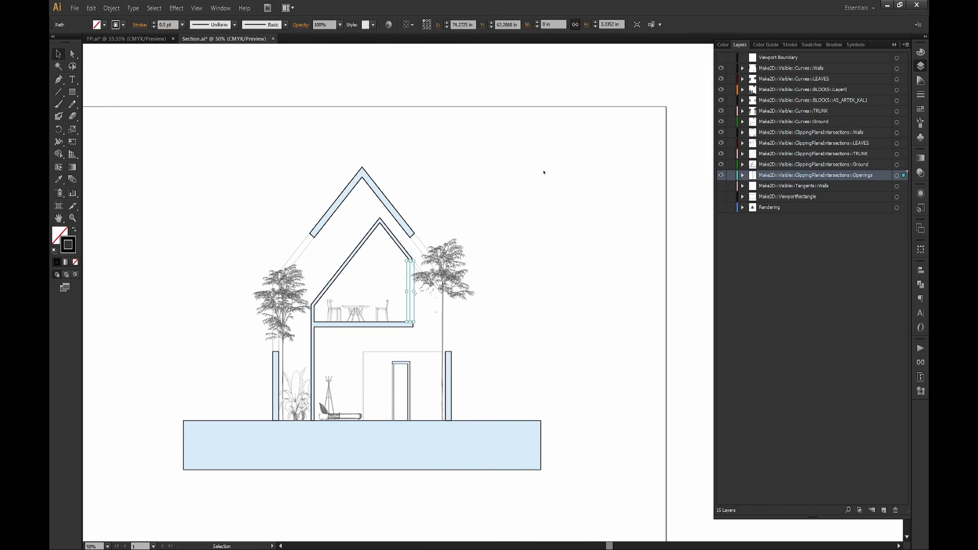
{"action": "left_click", "coordinate": [542, 176]}
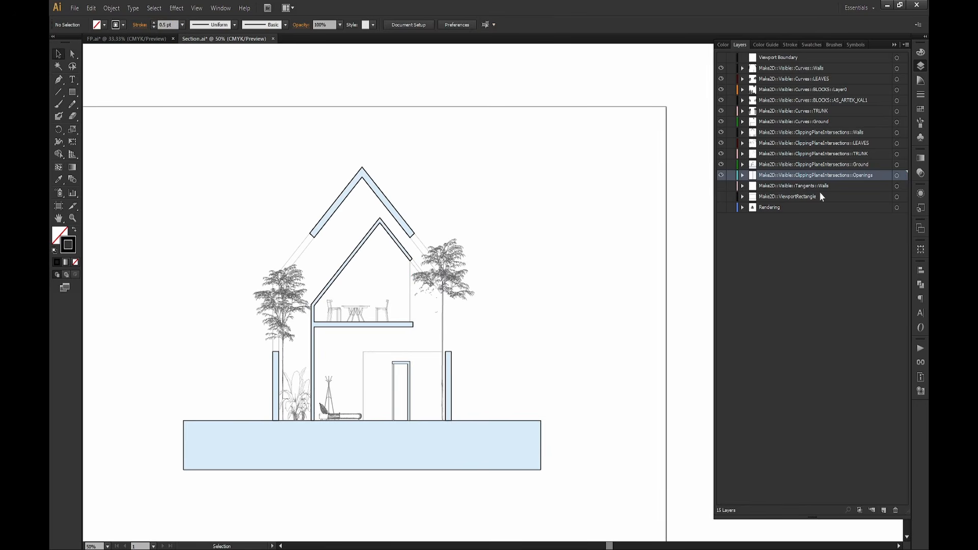
Show the Tangents Walls, ViewportRectangle and Rendering layers.
{"action": "left_click", "coordinate": [821, 186]}
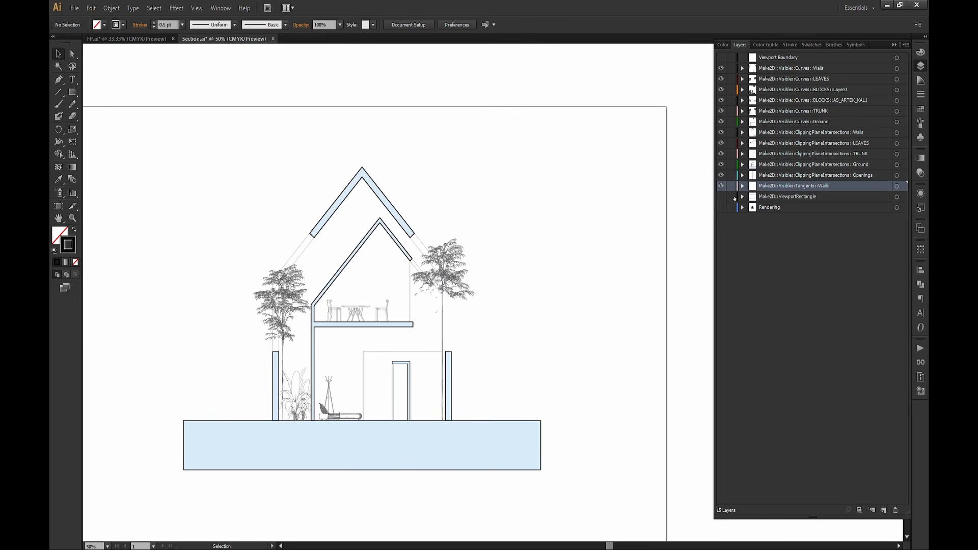
{"action": "left_click", "coordinate": [721, 197]}
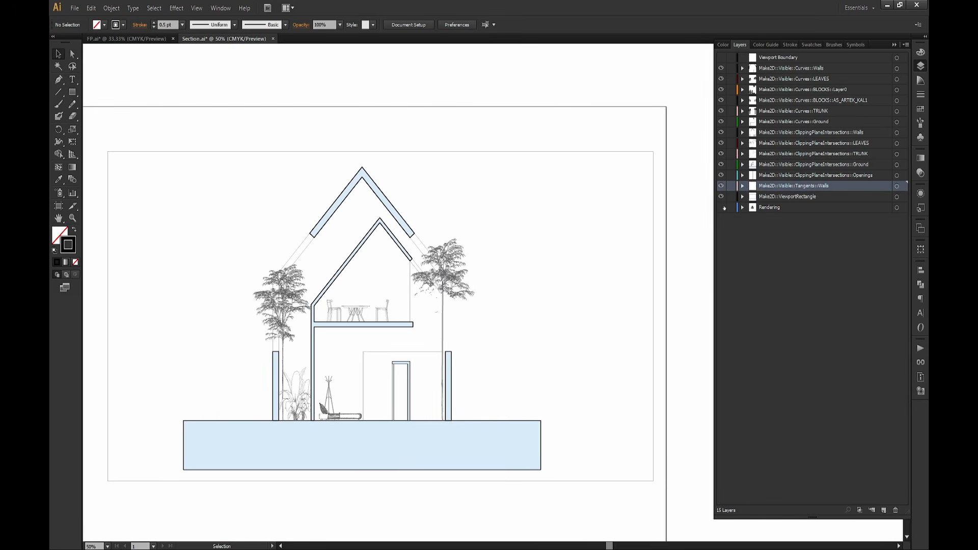
{"action": "left_click", "coordinate": [721, 207]}
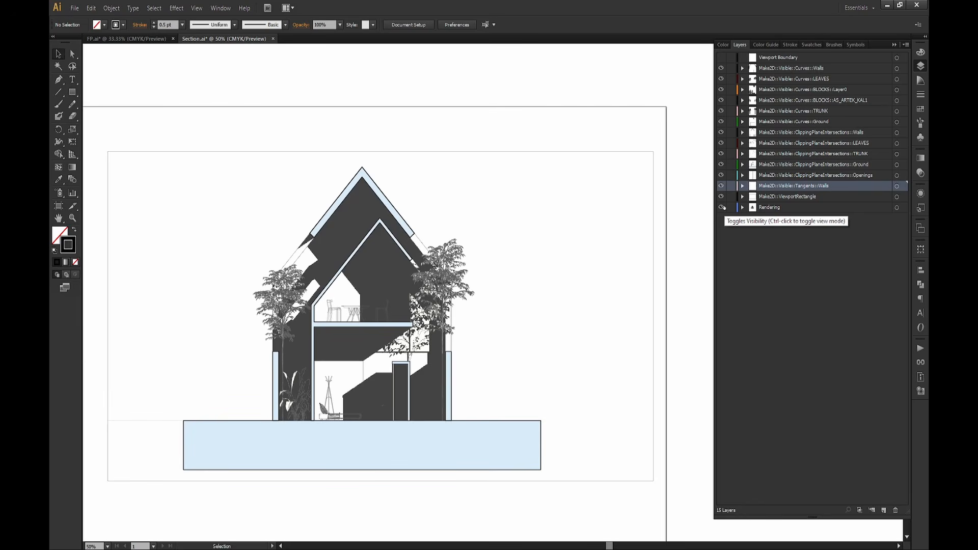
Reduce the opacity of the linked rendering image behind the section to 50%, and further to 40%.
{"action": "left_click_drag", "start_coordinate": [550, 242], "coordinate": [533, 217]}
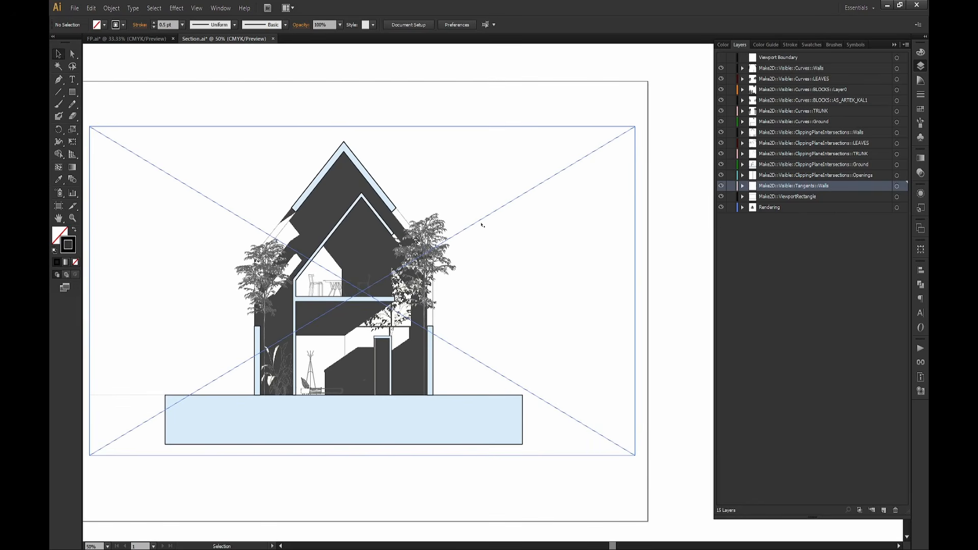
{"action": "left_click", "coordinate": [527, 196]}
{"action": "left_click", "coordinate": [370, 24]}
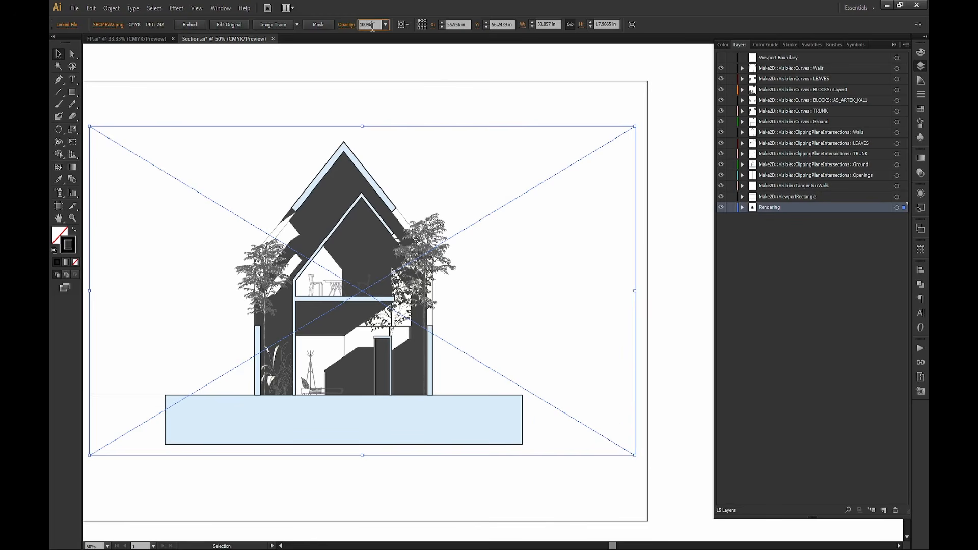
{"action": "type", "text": "50"}
{"action": "key", "text": "Return"}
{"action": "left_click_drag", "start_coordinate": [511, 266], "coordinate": [546, 262]}
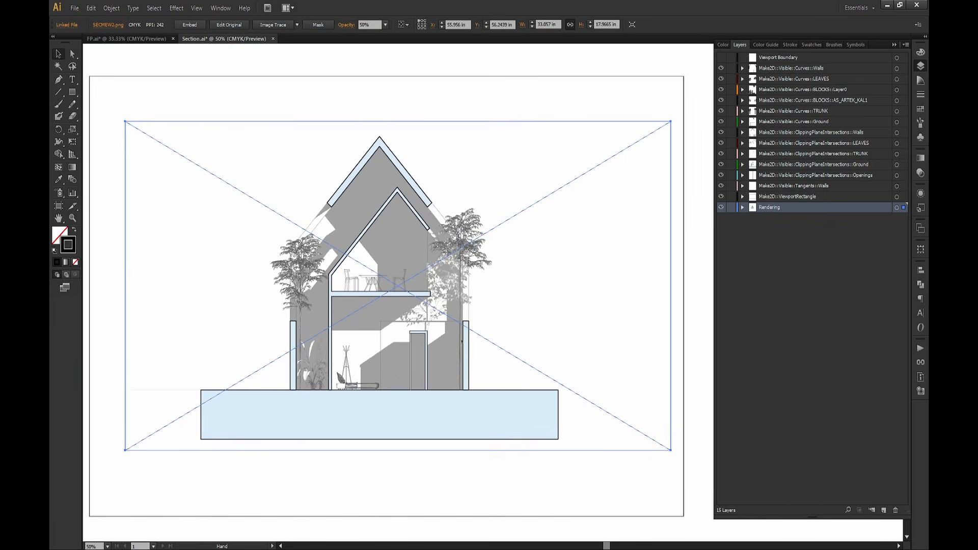
{"action": "left_click", "coordinate": [368, 25]}
{"action": "type", "text": "40"}
{"action": "key", "text": "Return"}
{"action": "left_click", "coordinate": [524, 64]}
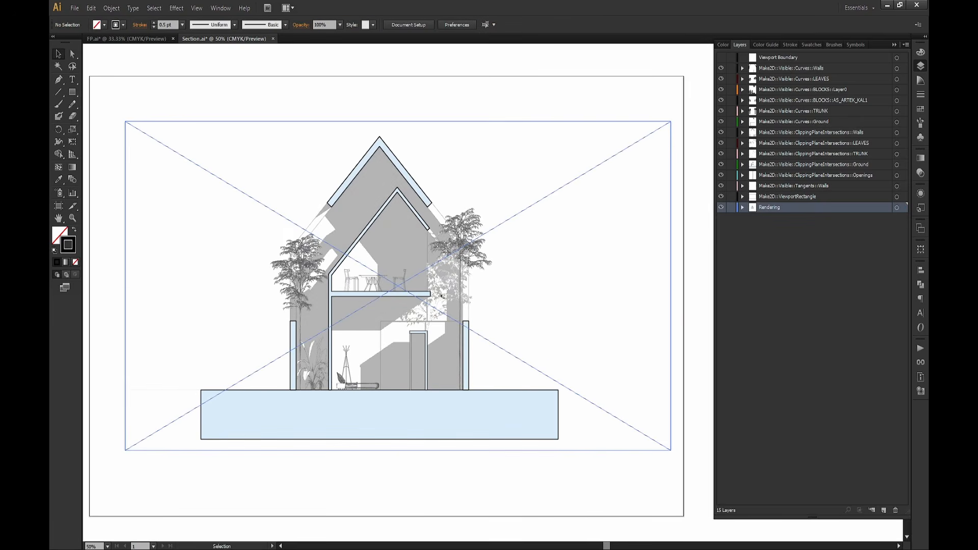
Examine the section's linework, furniture and trees against the faded rendering up close and as a whole.
{"action": "scroll", "coordinate": [434, 304], "scroll_direction": "up", "scroll_amount": 2, "text": "alt"}
{"action": "left_click_drag", "start_coordinate": [441, 205], "coordinate": [500, 293]}
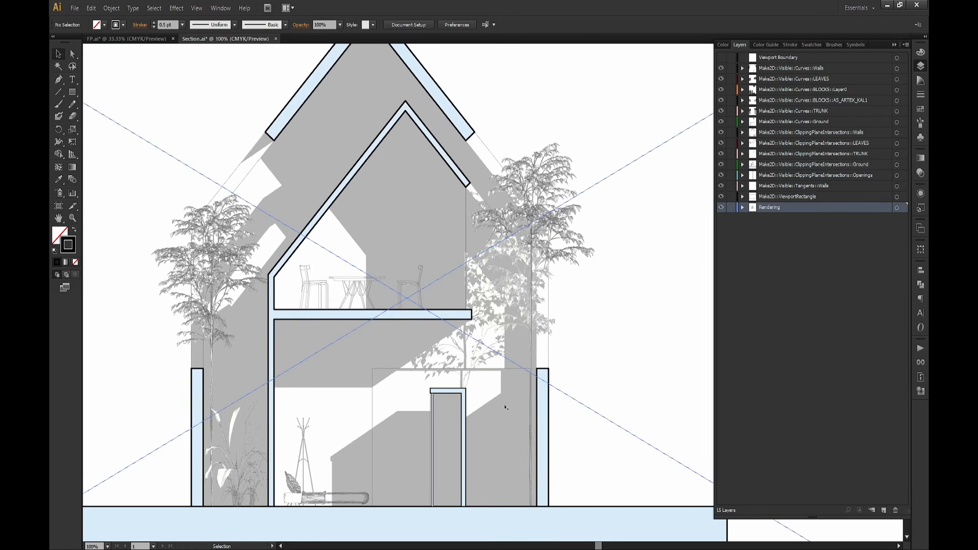
{"action": "scroll", "coordinate": [445, 340], "scroll_direction": "down", "scroll_amount": 2, "text": "alt"}
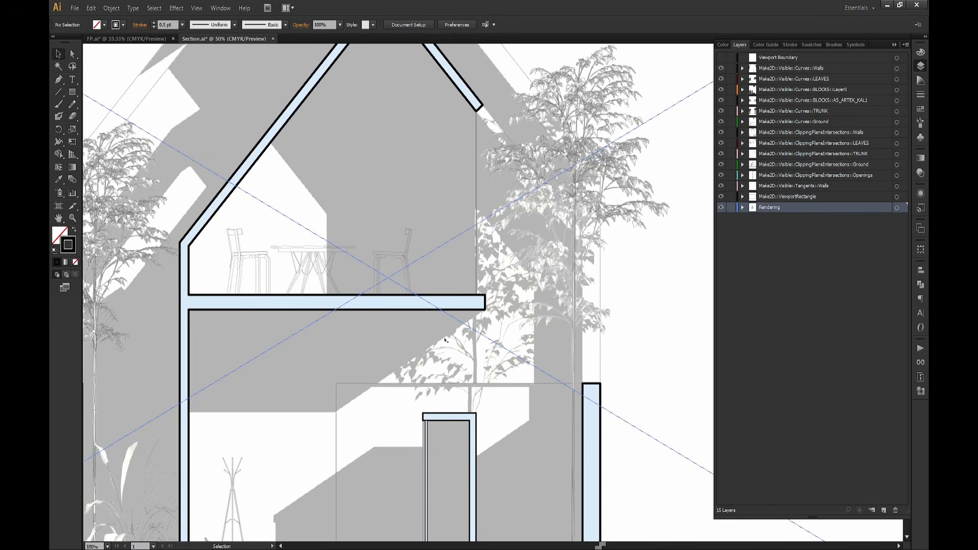
{"action": "scroll", "coordinate": [503, 341], "scroll_direction": "up", "scroll_amount": 3, "text": "alt"}
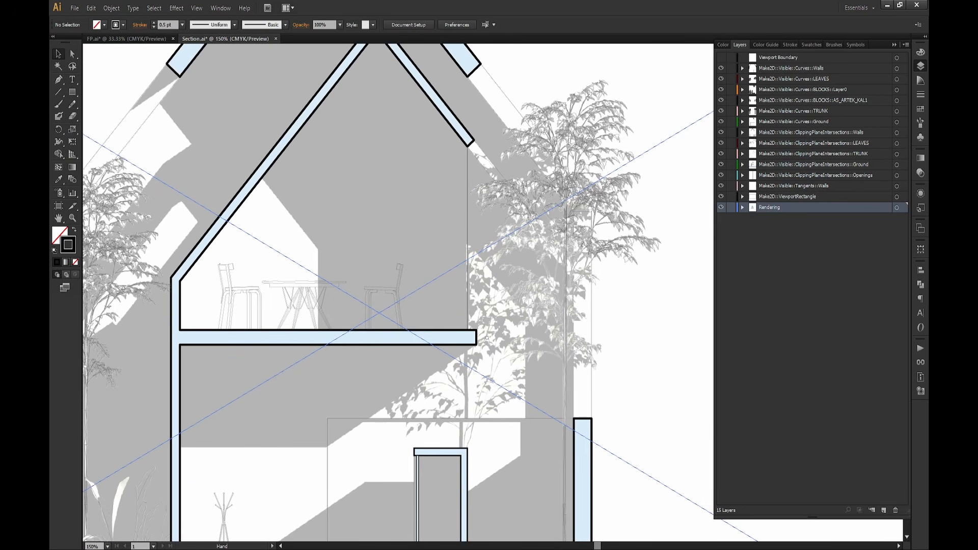
{"action": "left_click_drag", "start_coordinate": [487, 338], "coordinate": [499, 358]}
{"action": "scroll", "coordinate": [499, 358], "scroll_direction": "down", "scroll_amount": 1, "text": "alt"}
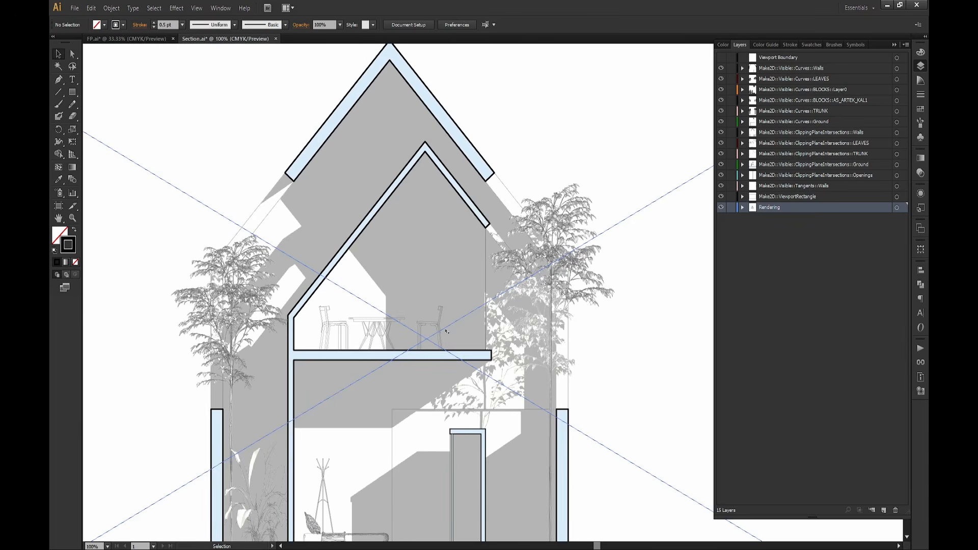
{"action": "scroll", "coordinate": [445, 331], "scroll_direction": "up", "scroll_amount": 2, "text": "alt"}
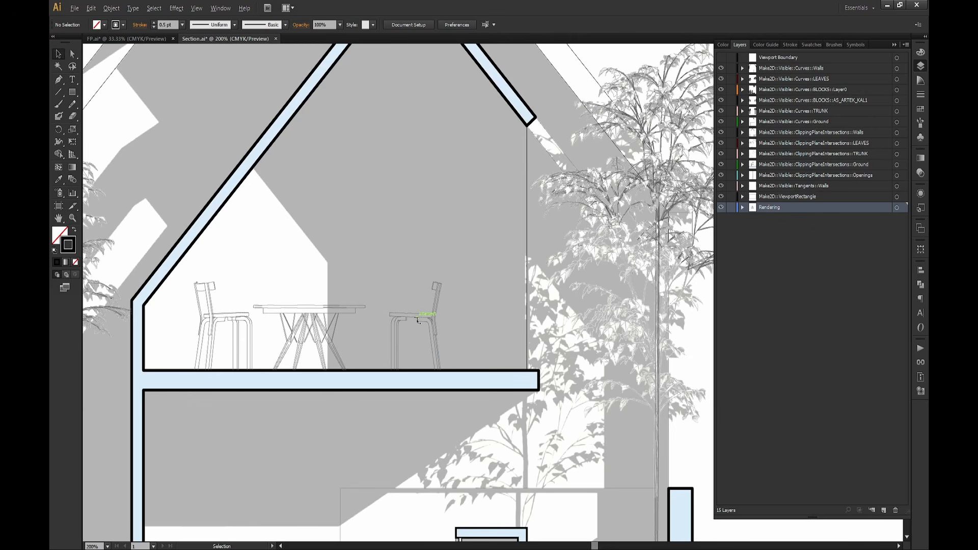
{"action": "scroll", "coordinate": [417, 319], "scroll_direction": "down", "scroll_amount": 4, "text": "alt"}
{"action": "left_click_drag", "start_coordinate": [471, 234], "coordinate": [452, 248]}
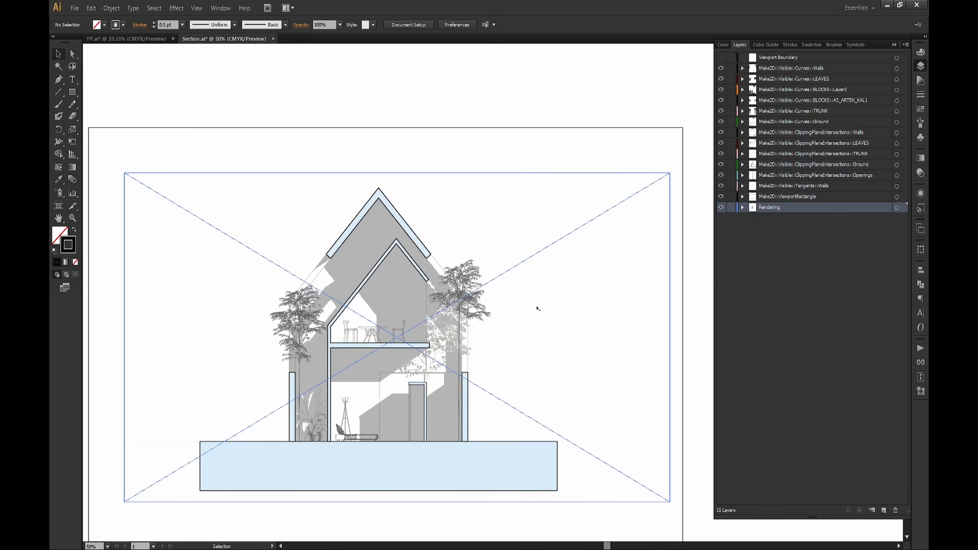
Lock the Rendering and ViewportRectangle layers and tint the strokes of all the section linework dark blue.
{"action": "left_click", "coordinate": [732, 207]}
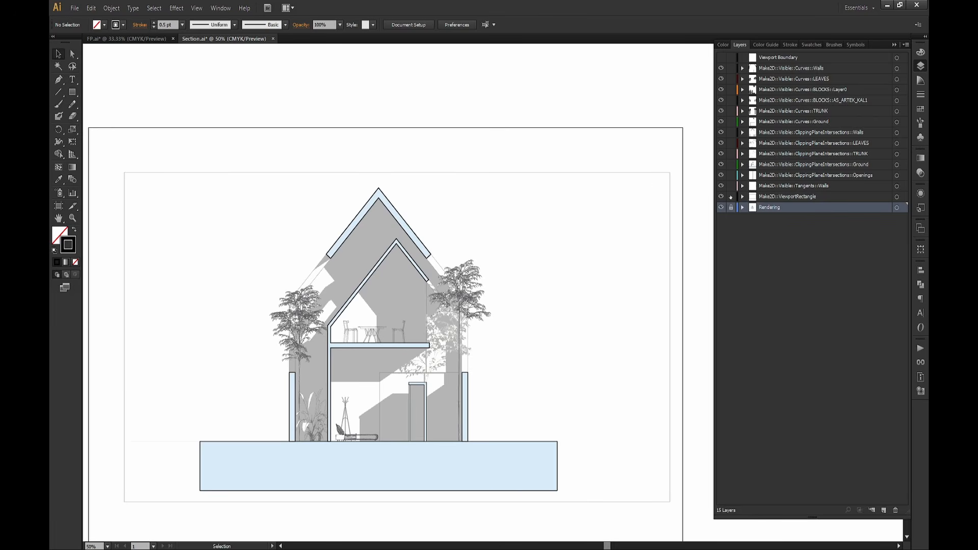
{"action": "left_click_drag", "start_coordinate": [674, 159], "coordinate": [175, 497]}
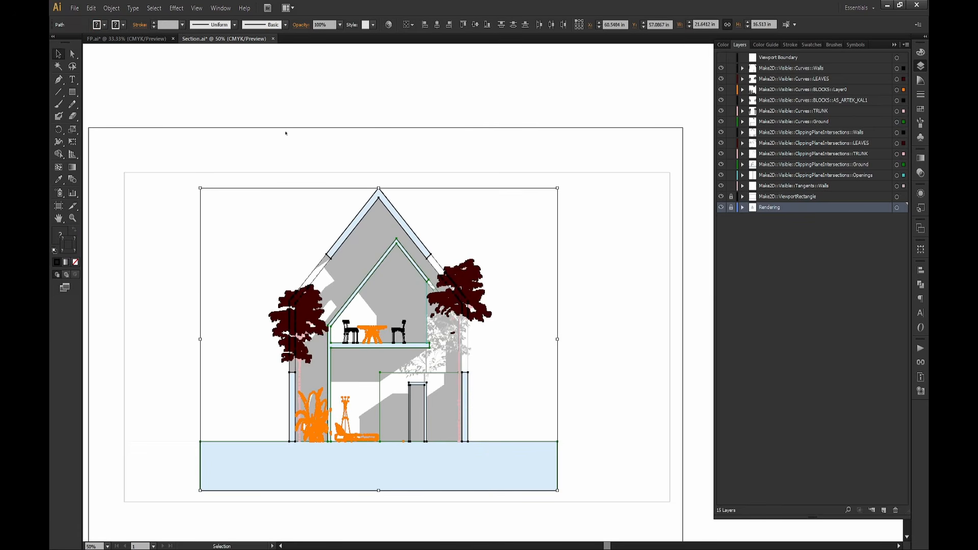
{"action": "left_click", "coordinate": [123, 26]}
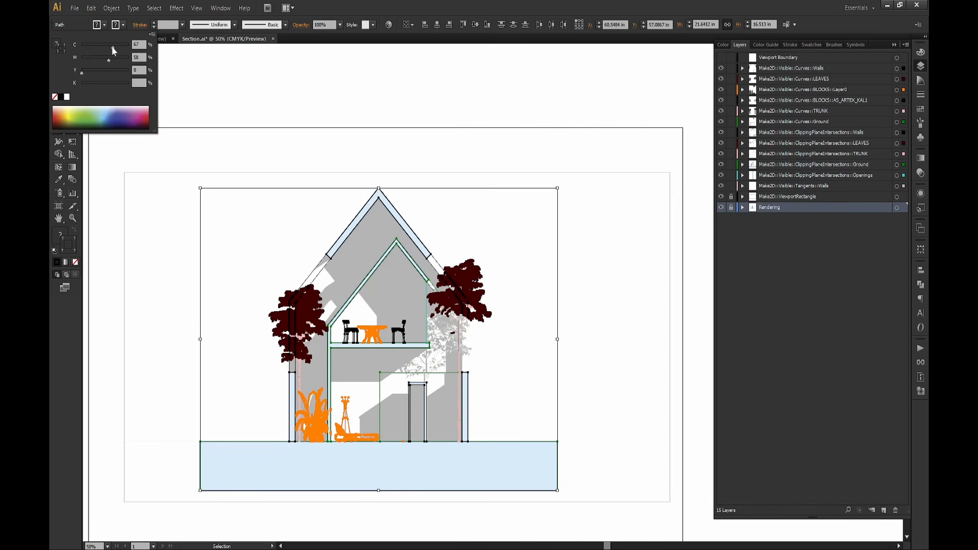
{"action": "left_click_drag", "start_coordinate": [113, 48], "coordinate": [117, 48]}
{"action": "left_click", "coordinate": [170, 95]}
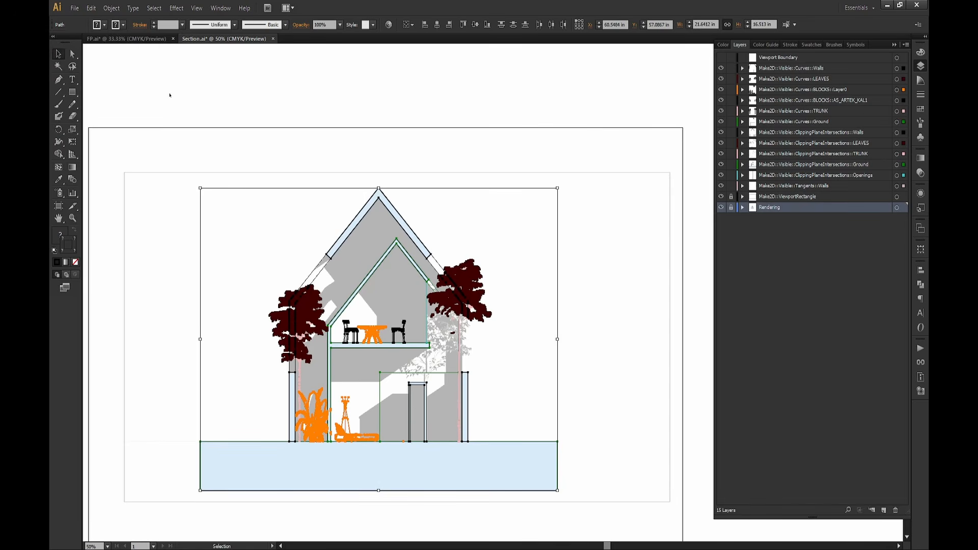
{"action": "left_click", "coordinate": [207, 90]}
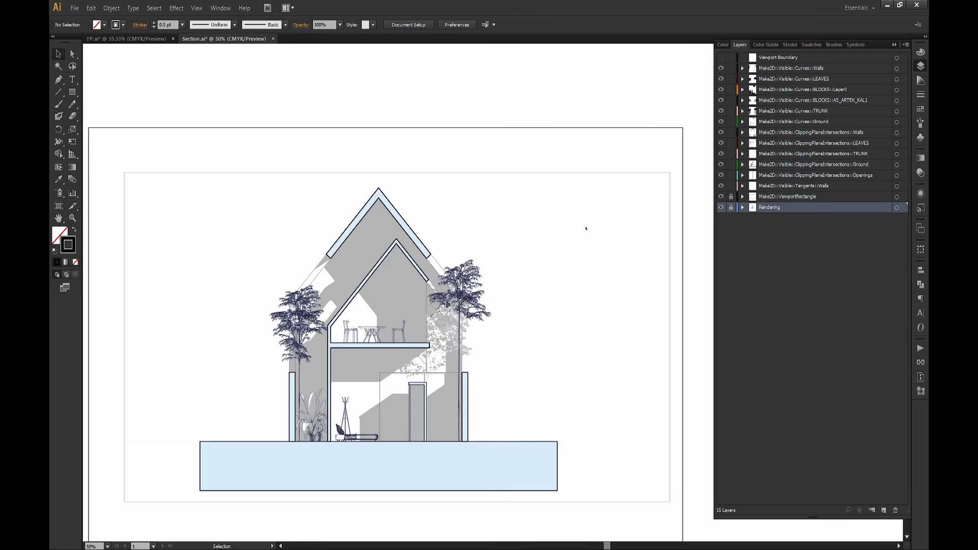
Recolour the strokes of all the section linework to a lighter blue with 63% cyan and 24% magenta.
{"action": "mouse_move", "coordinate": [673, 162]}
{"action": "left_mouse_down"}
{"action": "mouse_move", "coordinate": [424, 382]}
{"action": "mouse_move", "coordinate": [183, 485]}
{"action": "mouse_move", "coordinate": [182, 494]}
{"action": "left_mouse_up"}
{"action": "left_click", "coordinate": [123, 25], "text": "shift"}
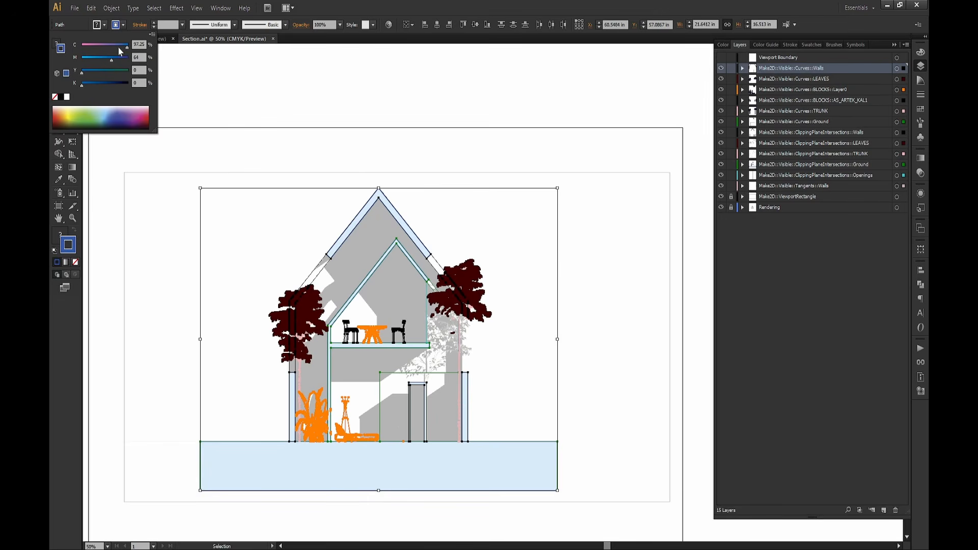
{"action": "left_click", "coordinate": [117, 46]}
{"action": "left_click", "coordinate": [97, 57]}
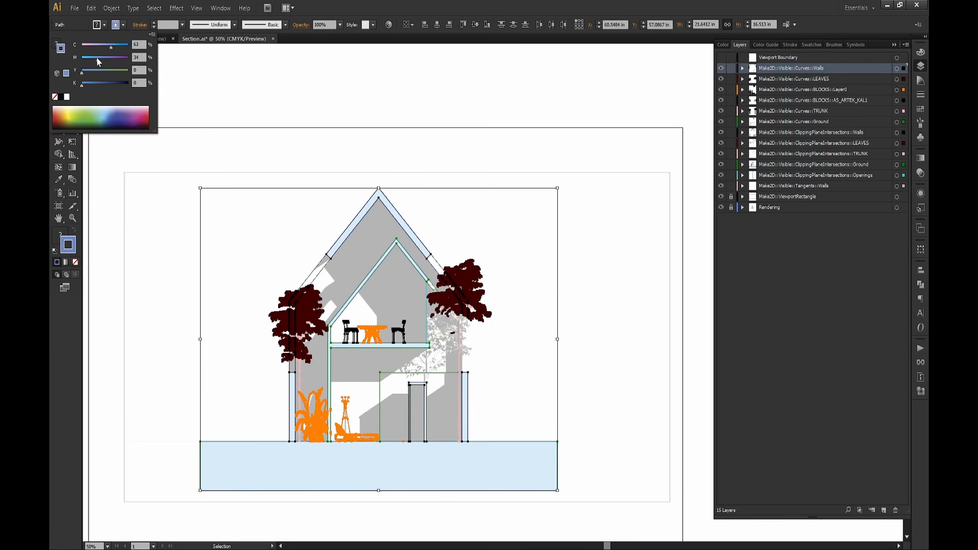
{"action": "left_click", "coordinate": [383, 96]}
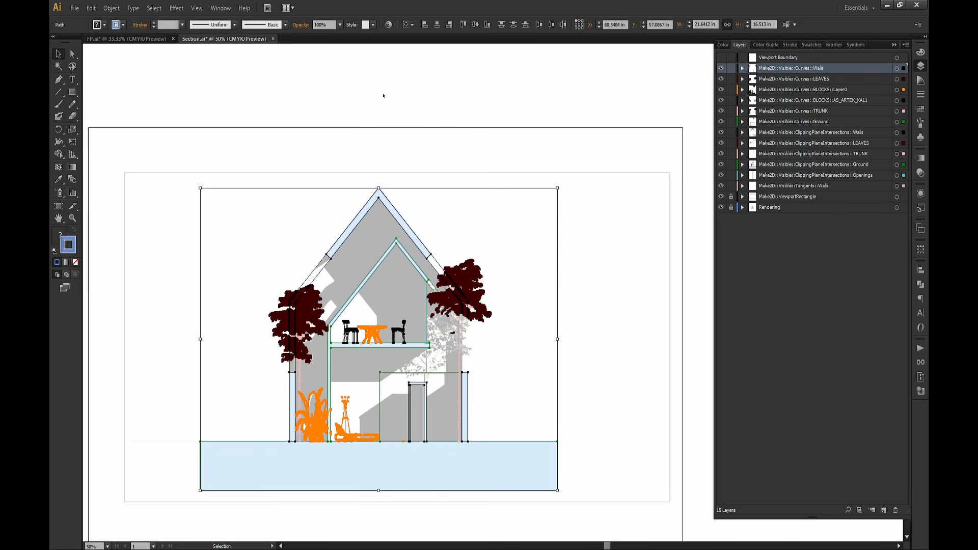
Recolour the strokes of the LEAVES curves layer to a very pale blue with 10% cyan and 0% magenta.
{"action": "left_click", "coordinate": [383, 95]}
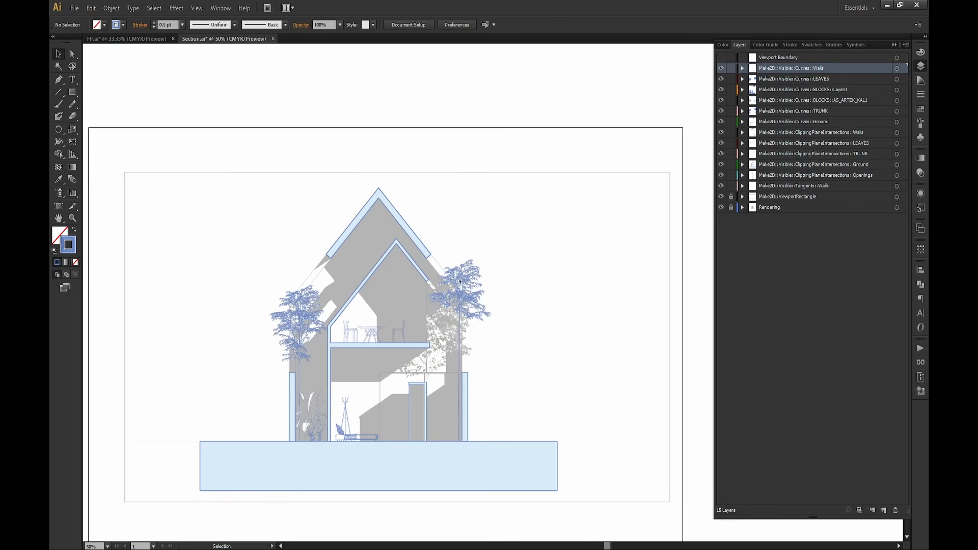
{"action": "left_click", "coordinate": [828, 80]}
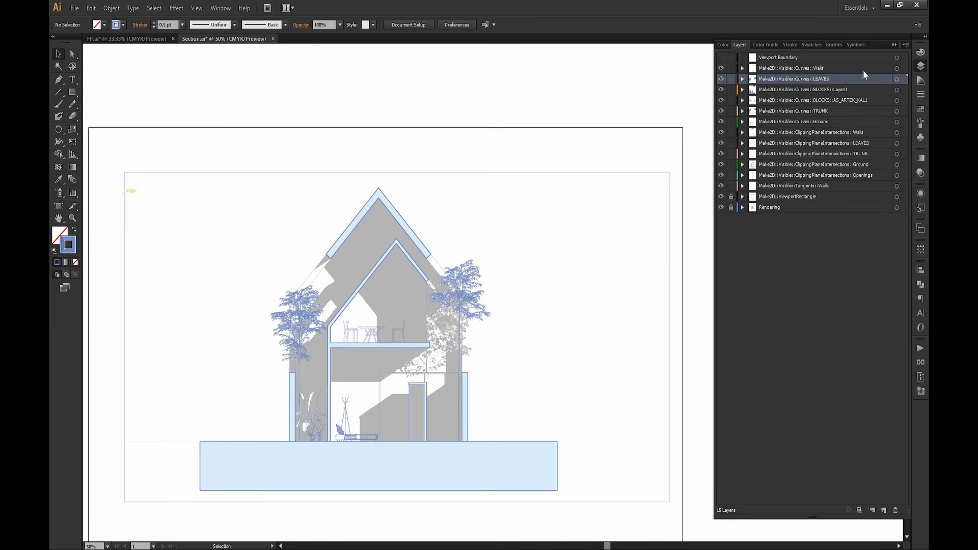
{"action": "left_click", "coordinate": [897, 79]}
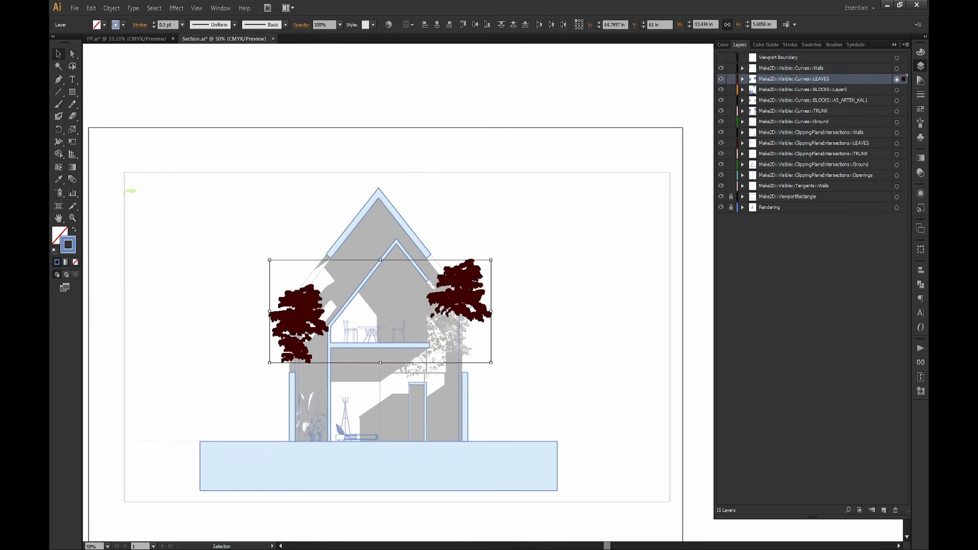
{"action": "left_click", "coordinate": [124, 25]}
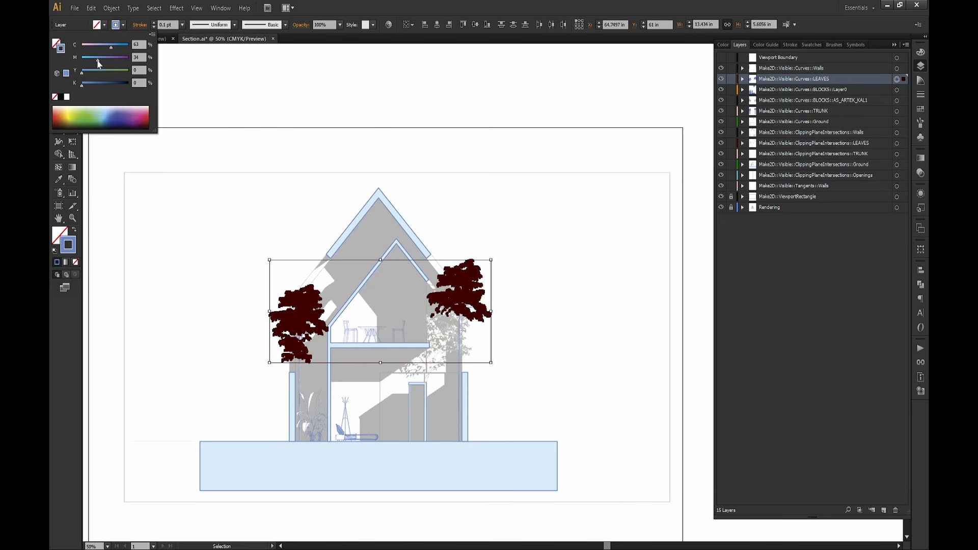
{"action": "left_click", "coordinate": [136, 45]}
{"action": "type", "text": "10"}
{"action": "left_click", "coordinate": [141, 58]}
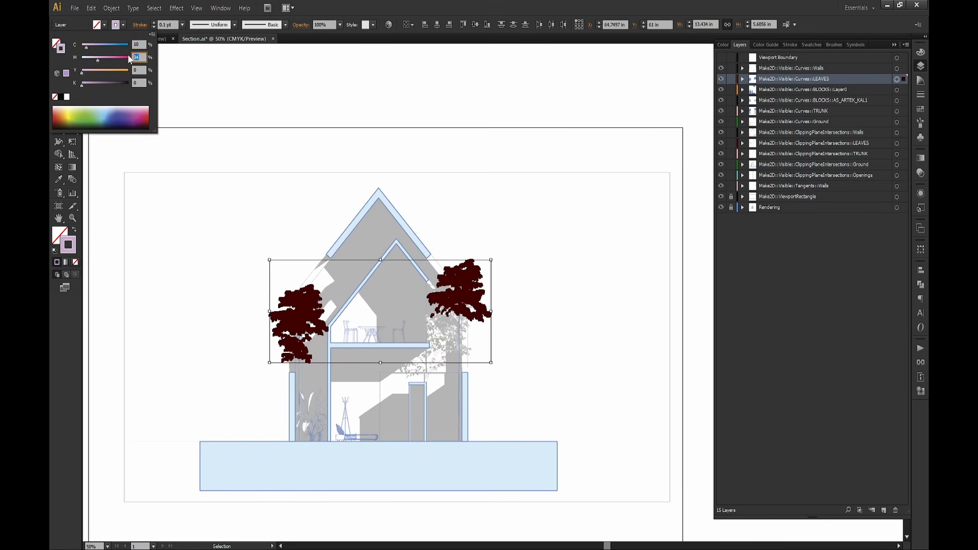
{"action": "type", "text": "0"}
{"action": "key", "text": "Return"}
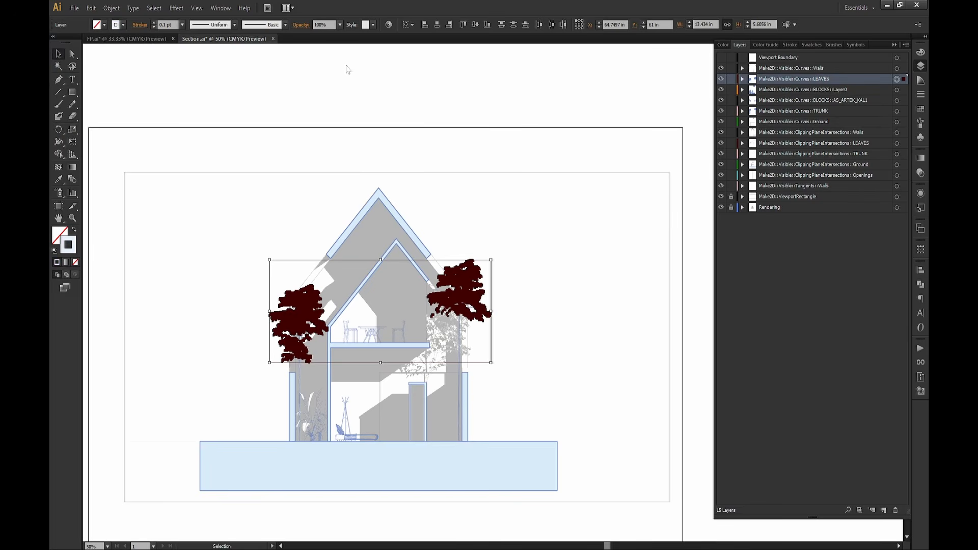
{"action": "left_click", "coordinate": [350, 97]}
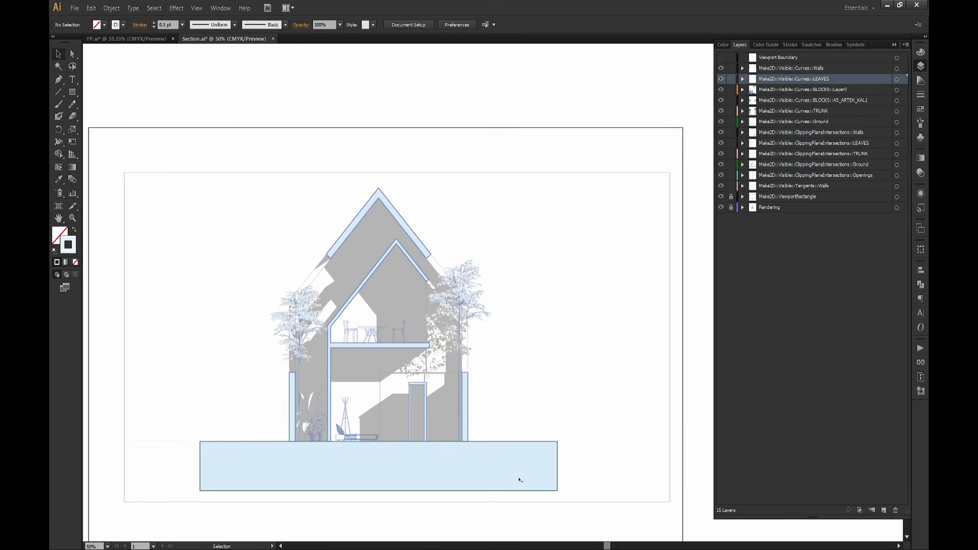
Unlock the ViewportRectangle layer and give its rectangle a violet-blue fill of 73% cyan and 71% magenta with no stroke.
{"action": "key", "text": "space"}
{"action": "left_click_drag", "start_coordinate": [551, 362], "coordinate": [546, 364]}
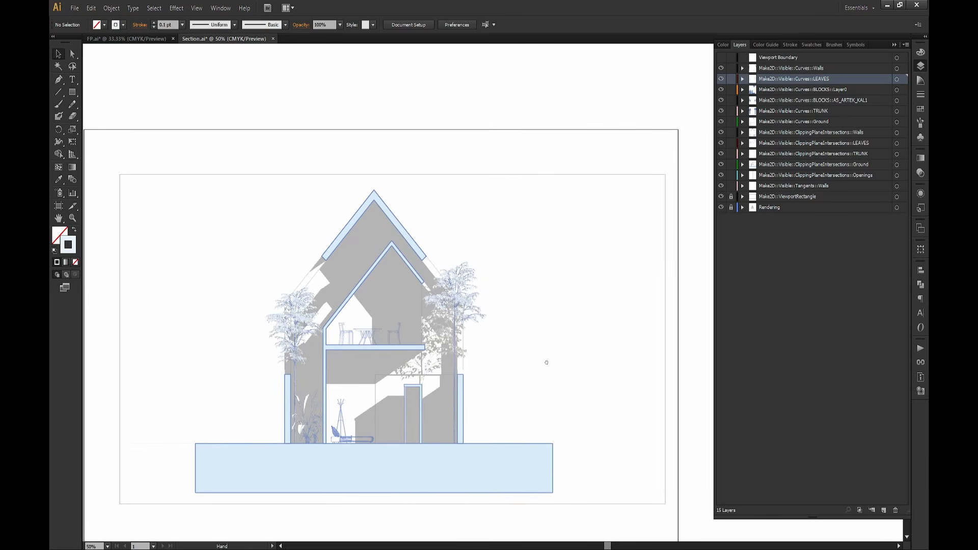
{"action": "left_click", "coordinate": [732, 197]}
{"action": "left_click", "coordinate": [788, 196]}
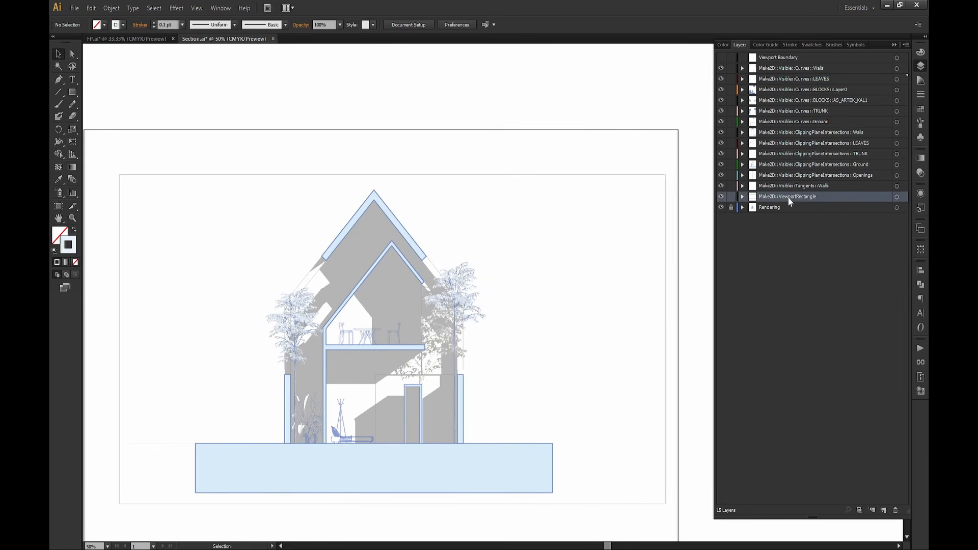
{"action": "left_click", "coordinate": [525, 175]}
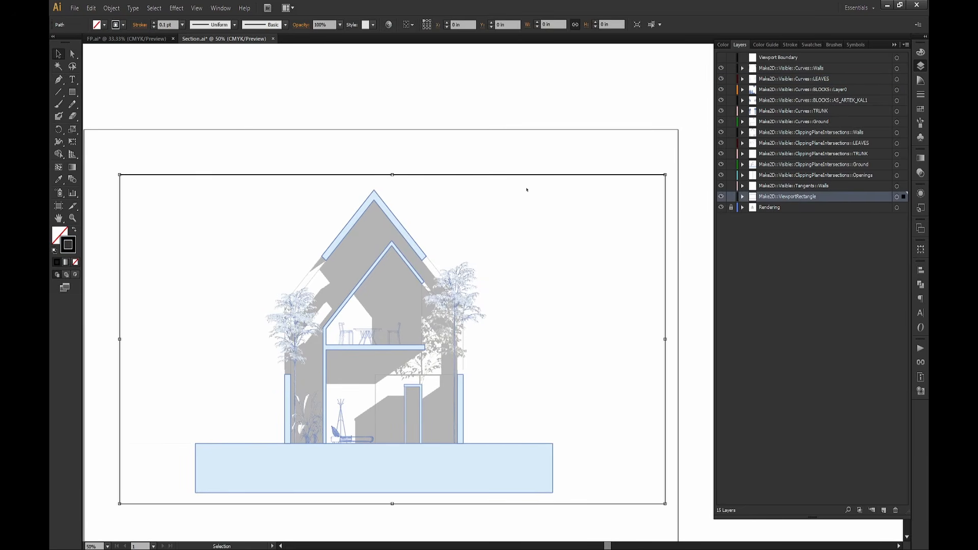
{"action": "left_click", "coordinate": [117, 25]}
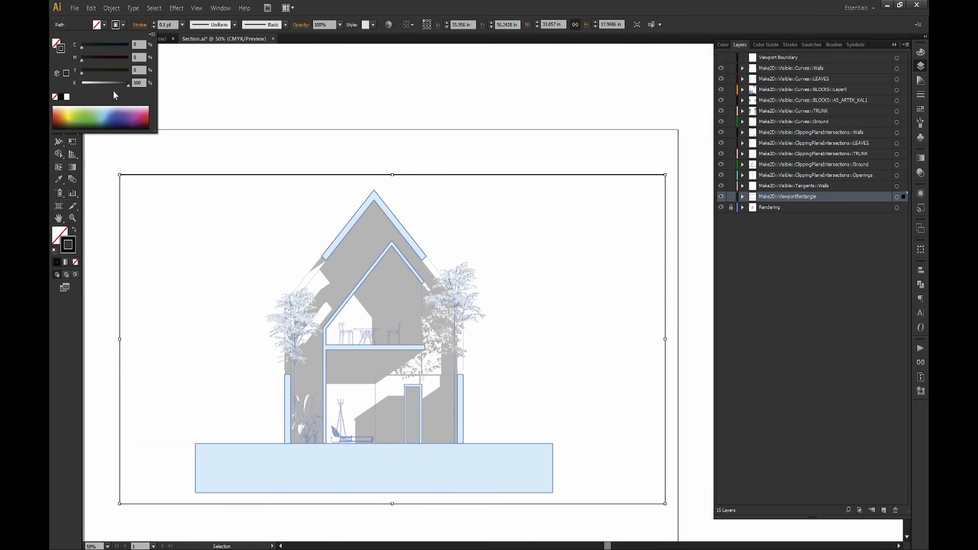
{"action": "left_click_drag", "start_coordinate": [84, 85], "coordinate": [82, 85]}
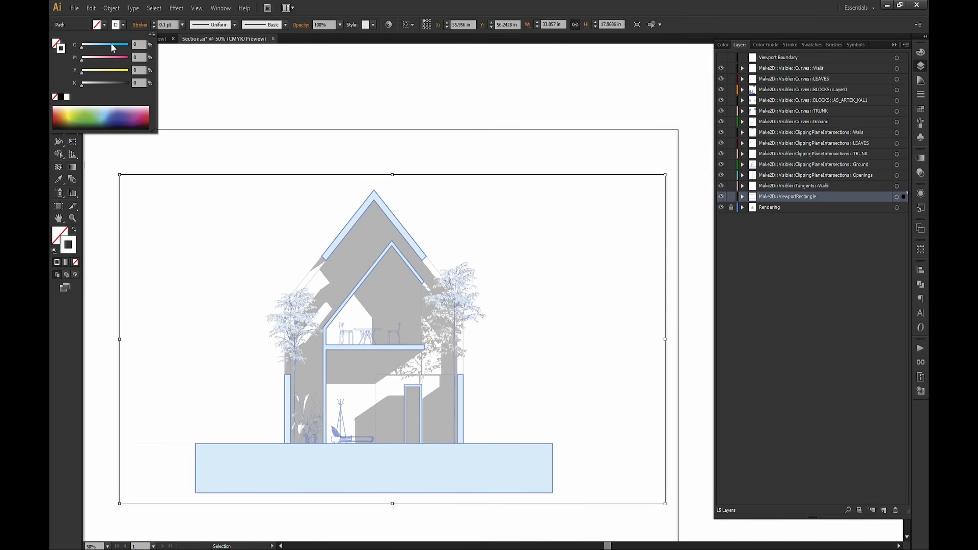
{"action": "left_click", "coordinate": [113, 44]}
{"action": "left_click", "coordinate": [113, 58]}
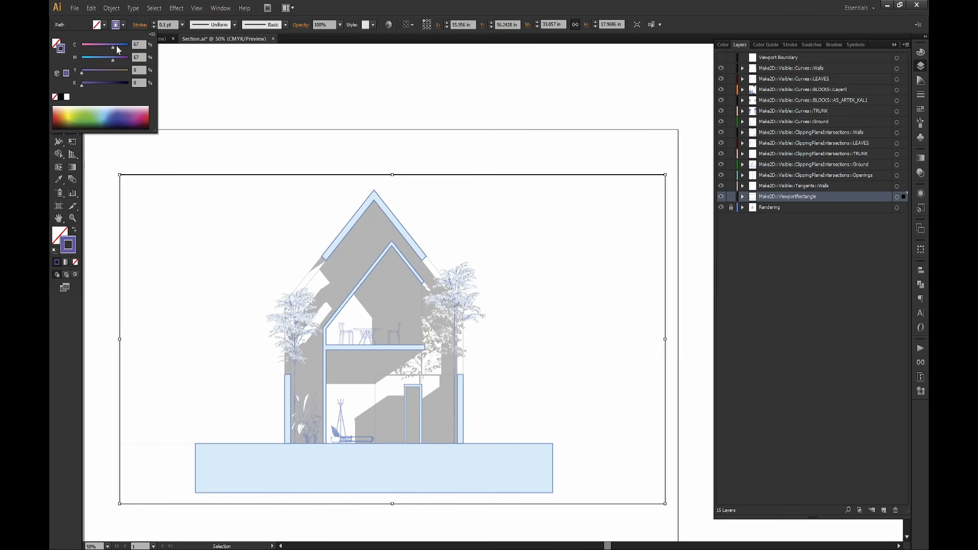
{"action": "left_click", "coordinate": [116, 46]}
{"action": "left_click", "coordinate": [79, 233]}
{"action": "left_click", "coordinate": [75, 229]}
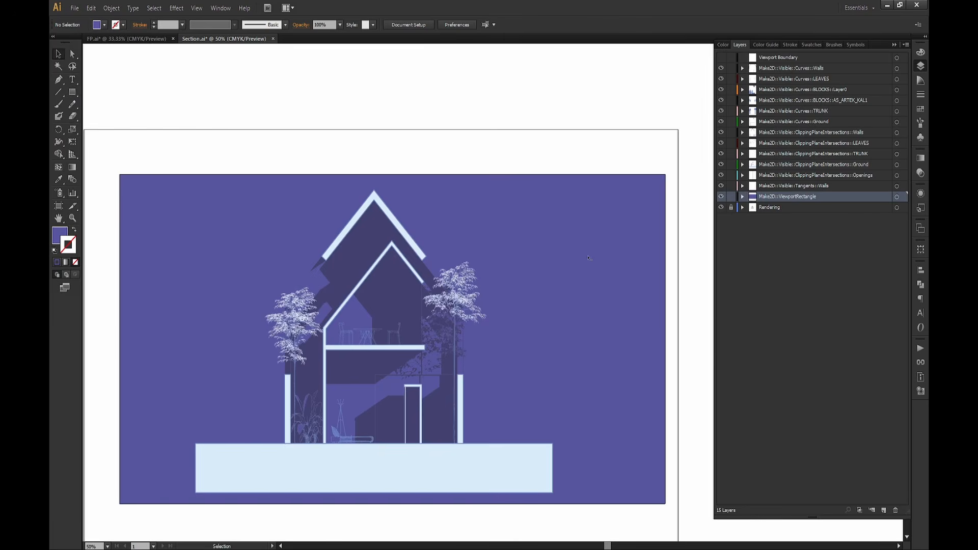
Adjust the background rectangle's fill to a deeper blue with 53% magenta and 17% black.
{"action": "left_click", "coordinate": [104, 24], "text": "shift"}
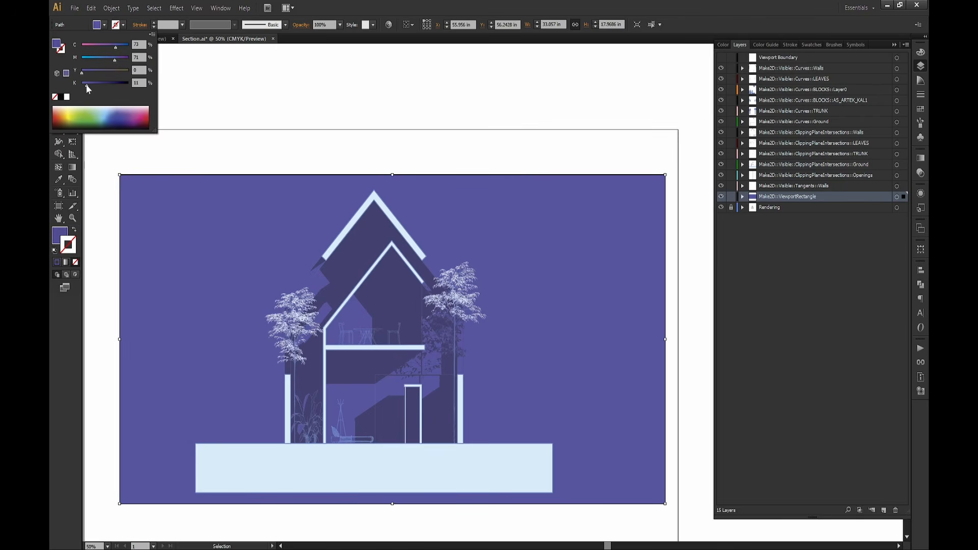
{"action": "left_click_drag", "start_coordinate": [85, 87], "coordinate": [87, 87]}
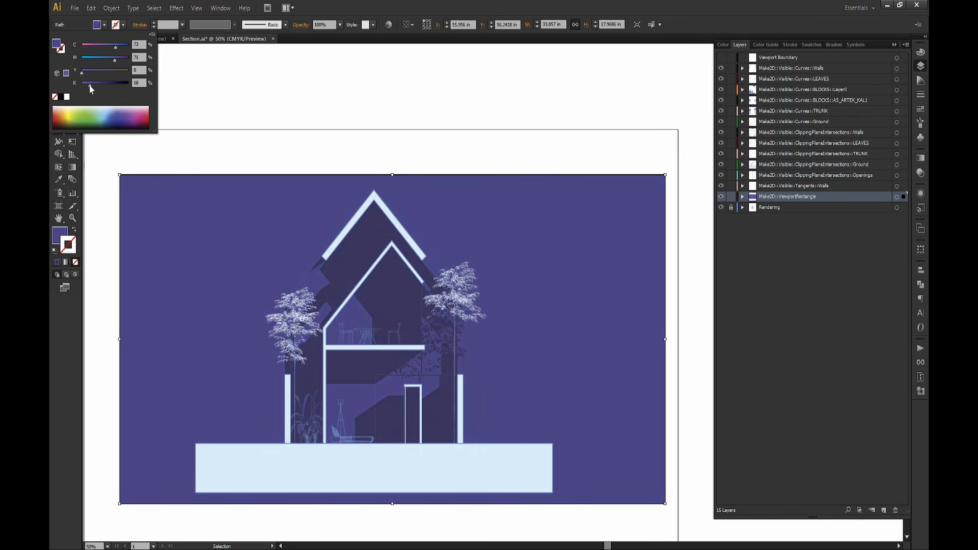
{"action": "left_click_drag", "start_coordinate": [92, 89], "coordinate": [90, 89]}
{"action": "left_click_drag", "start_coordinate": [109, 60], "coordinate": [105, 61]}
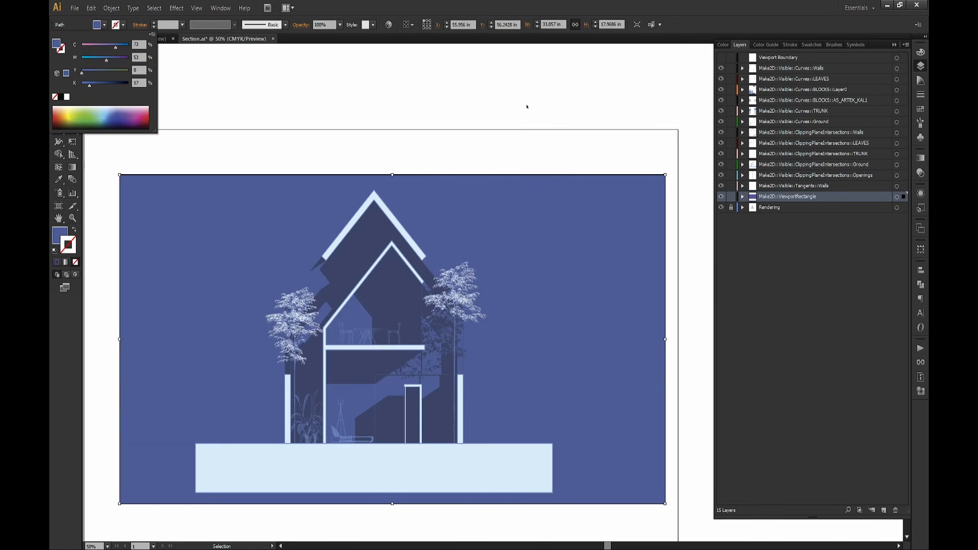
{"action": "left_click", "coordinate": [484, 95]}
{"action": "left_click", "coordinate": [484, 94]}
Lighten the strokes of the Walls and Ground clipping-plane intersections to 29% cyan and 17% magenta.
{"action": "scroll", "coordinate": [444, 240], "scroll_direction": "down", "scroll_amount": 1}
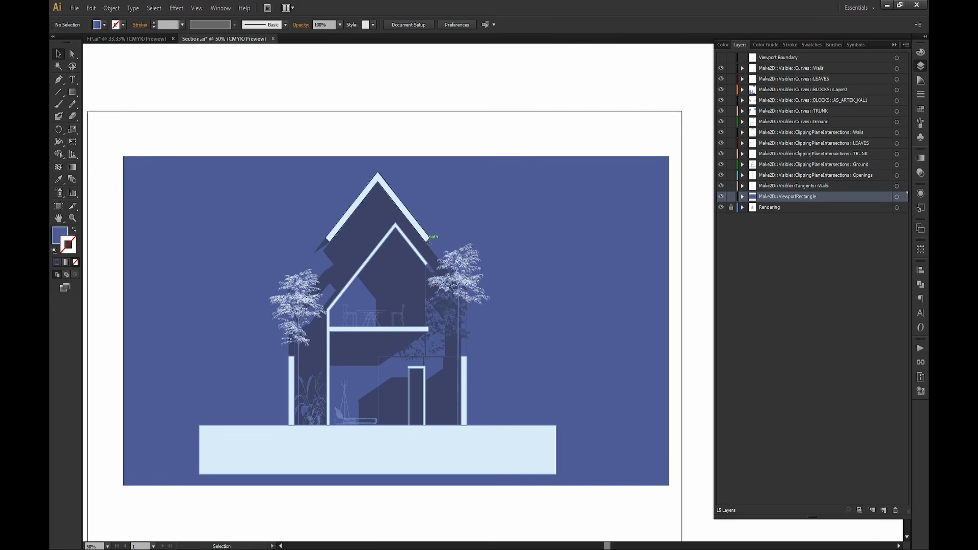
{"action": "left_click", "coordinate": [398, 222]}
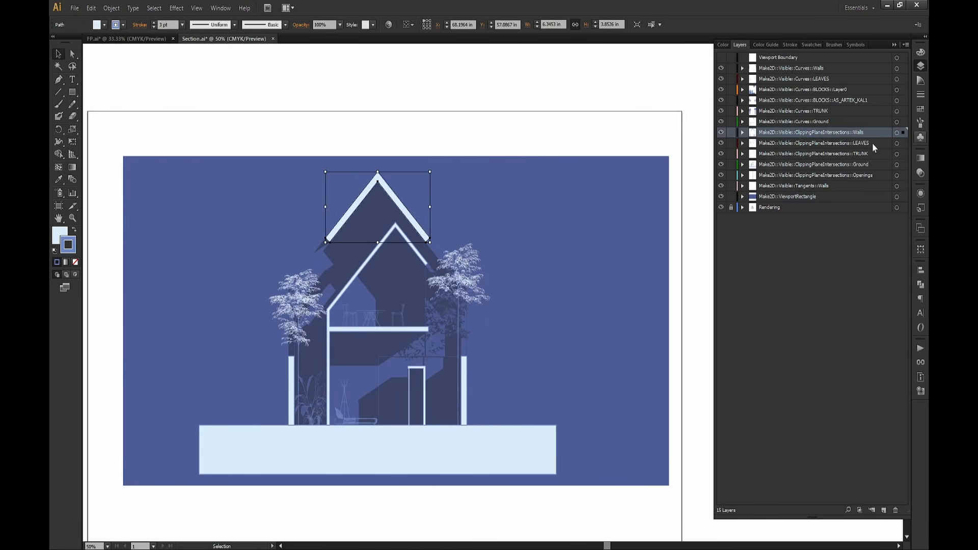
{"action": "left_click", "coordinate": [897, 165], "text": "shift"}
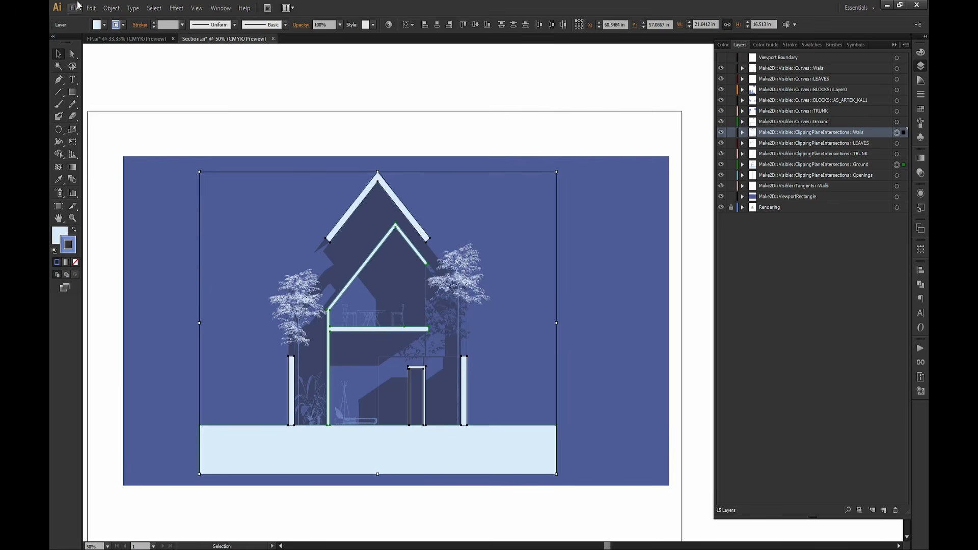
{"action": "left_click", "coordinate": [124, 24]}
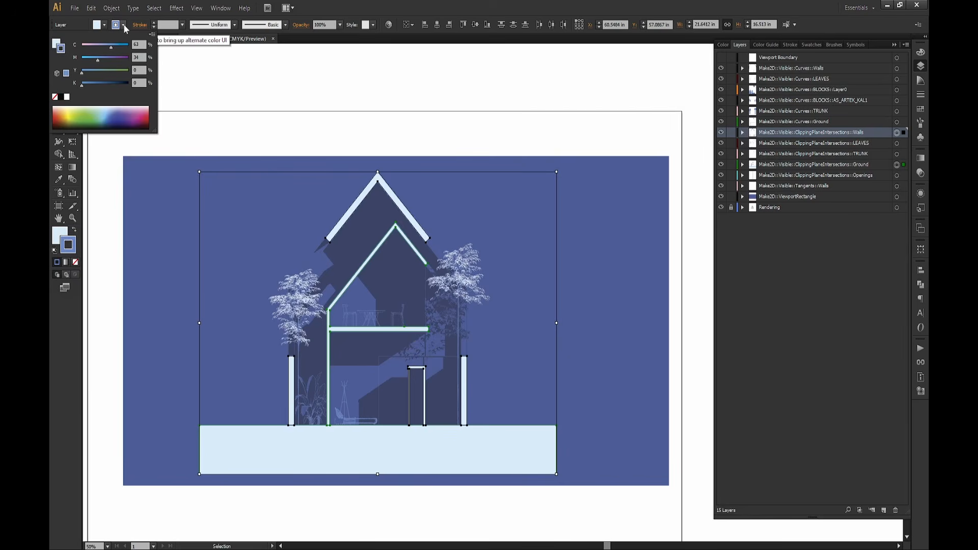
{"action": "left_click", "coordinate": [95, 46]}
{"action": "left_click", "coordinate": [89, 60]}
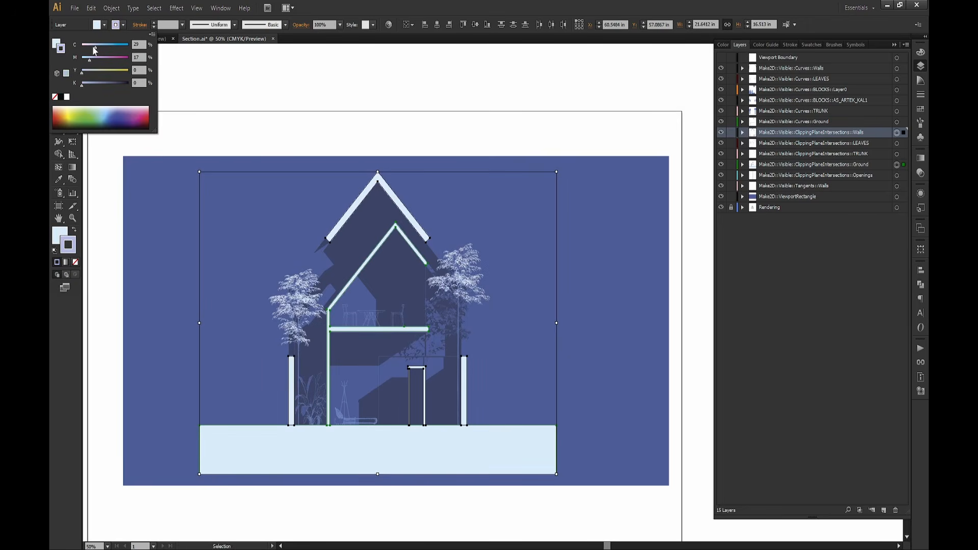
{"action": "left_click", "coordinate": [205, 78]}
{"action": "left_click", "coordinate": [207, 78]}
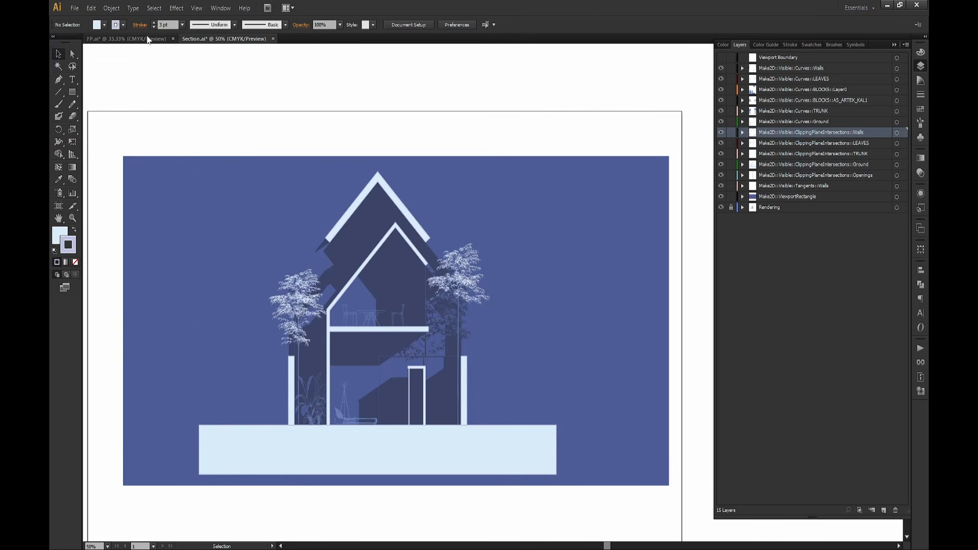
Recolour the strokes of the cut walls and ground to magenta-pink with 10% cyan and 80% magenta.
{"action": "left_click", "coordinate": [124, 26]}
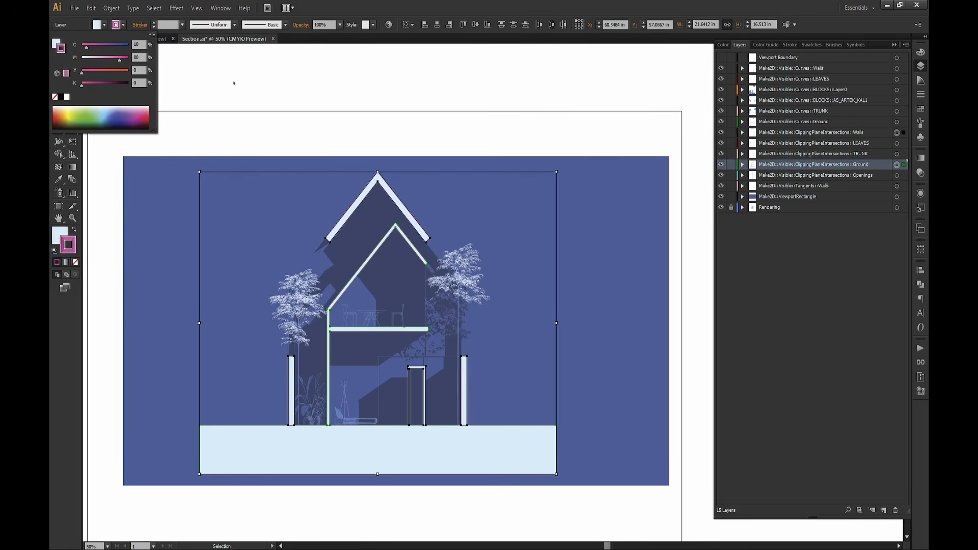
{"action": "left_click", "coordinate": [291, 75]}
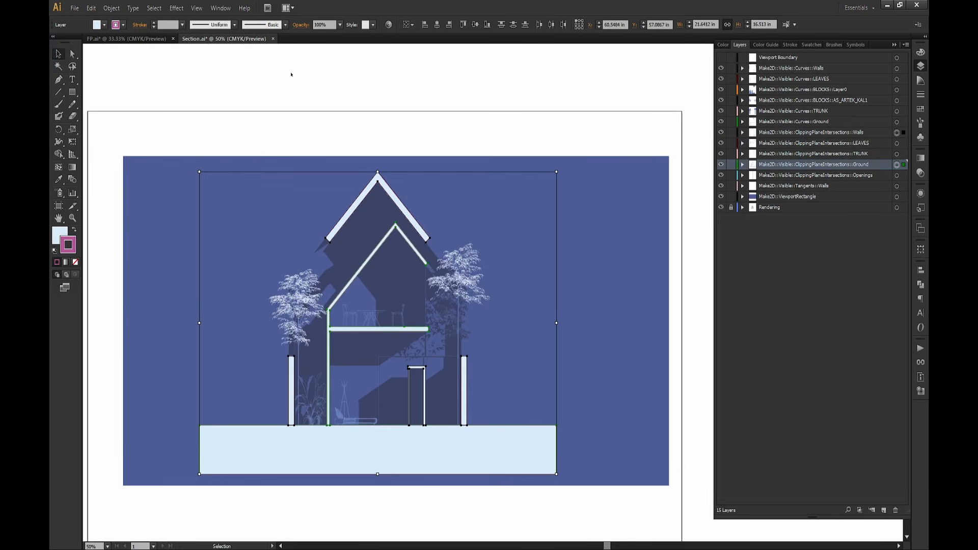
{"action": "left_click", "coordinate": [291, 74]}
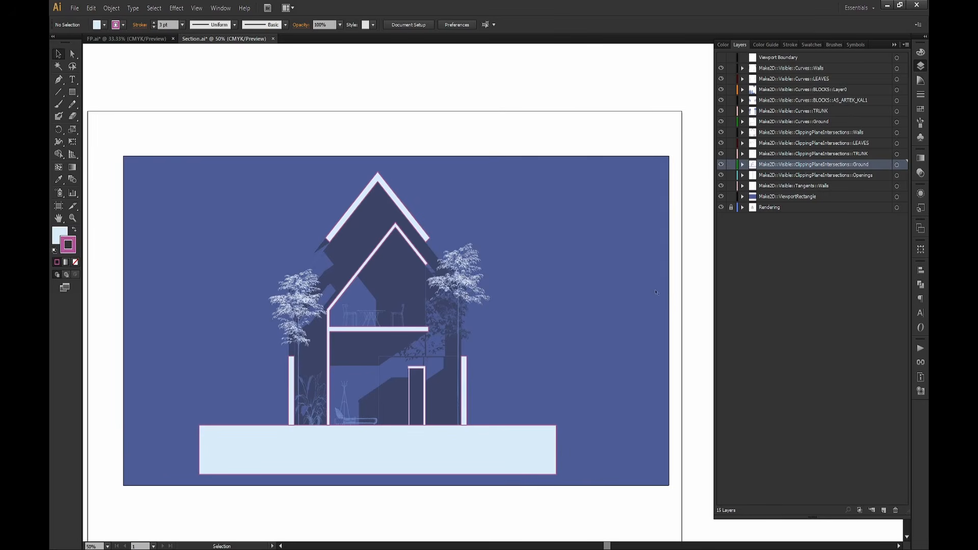
Try the Screen and Color Dodge blending modes on the blue background rectangle.
{"action": "left_click", "coordinate": [621, 199]}
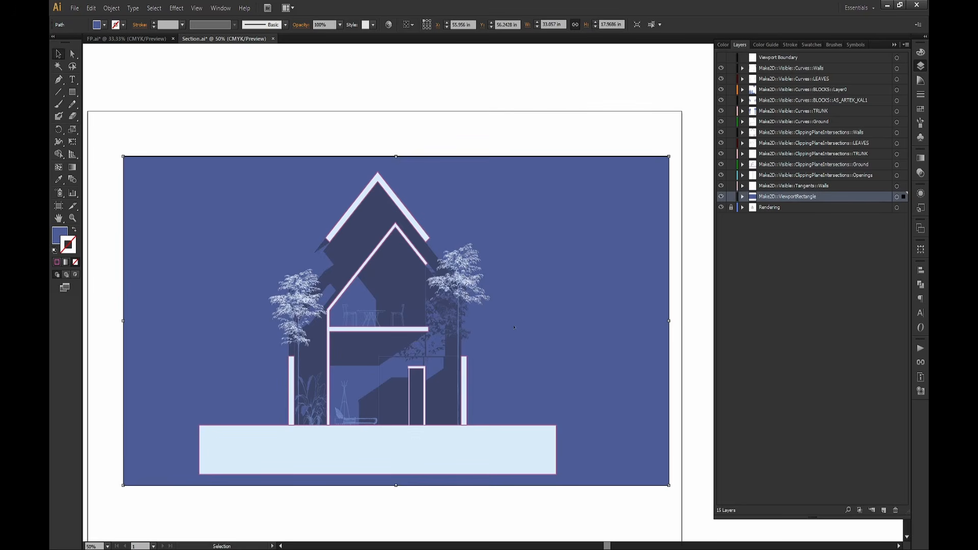
{"action": "left_click", "coordinate": [921, 174]}
{"action": "left_click", "coordinate": [828, 164]}
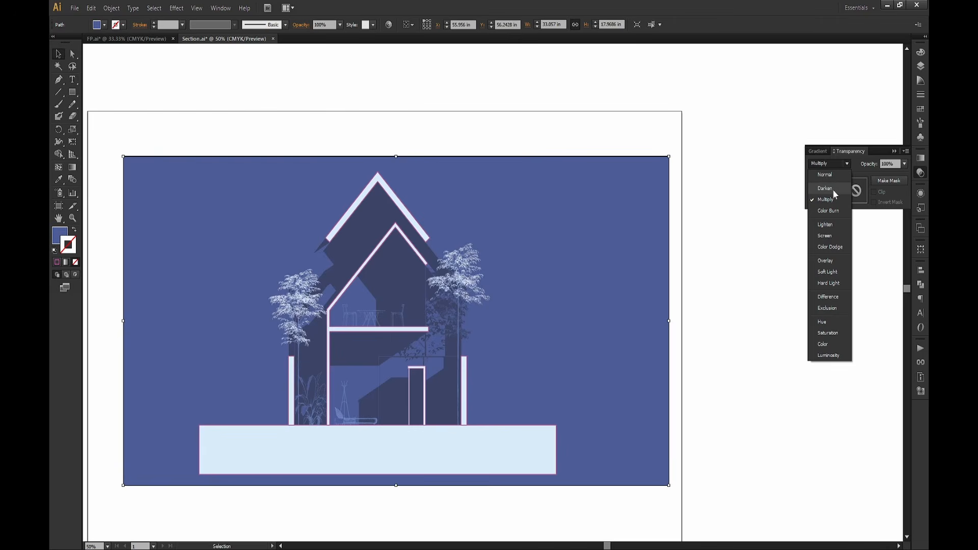
{"action": "left_click", "coordinate": [835, 236]}
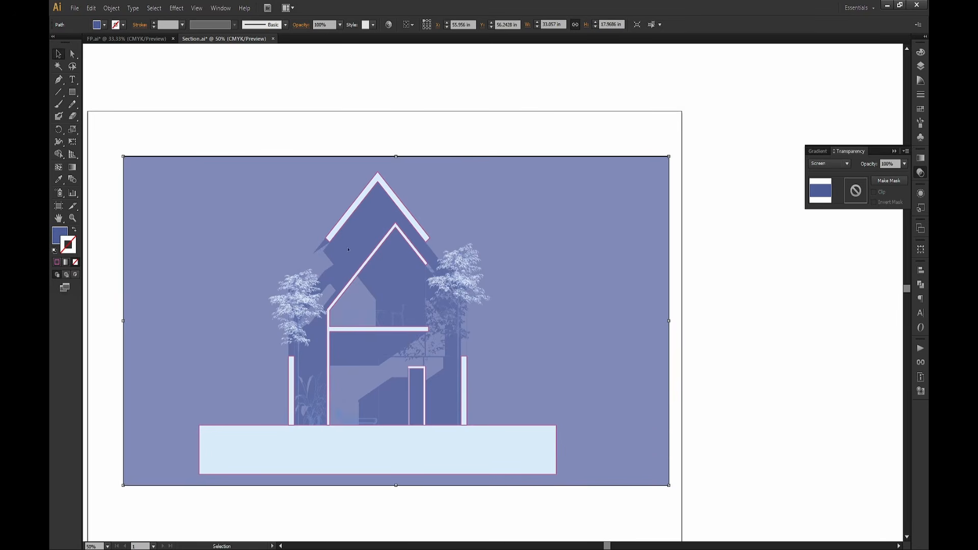
{"action": "left_click", "coordinate": [831, 164]}
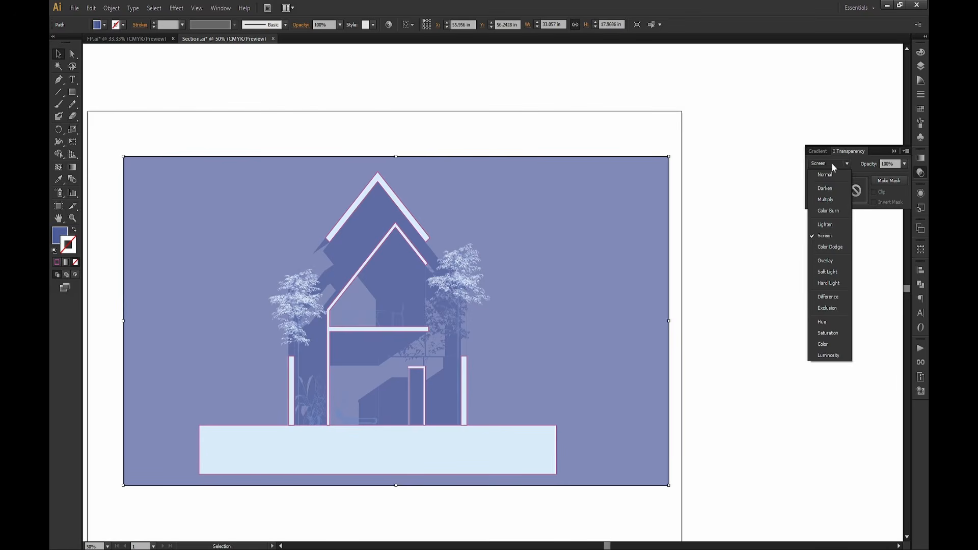
{"action": "left_click", "coordinate": [826, 244]}
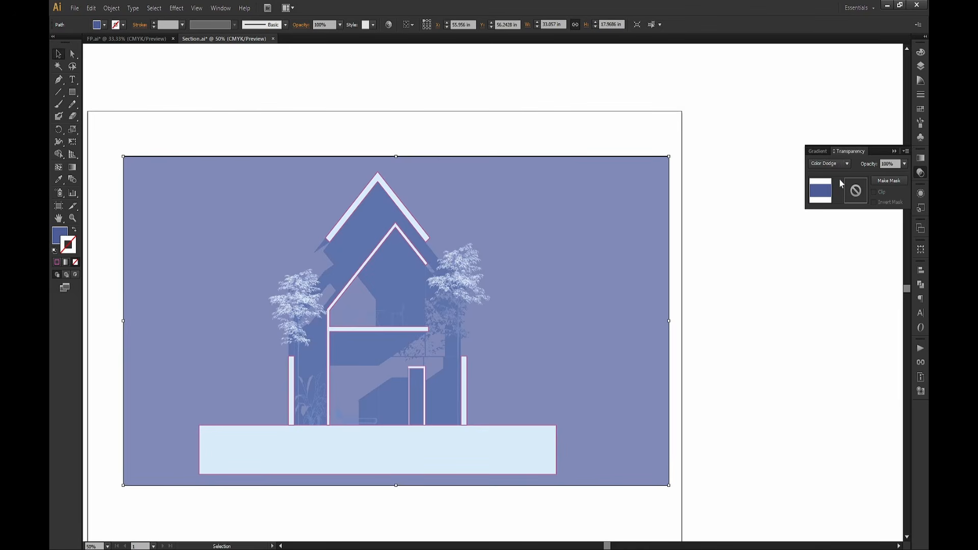
Compare the Overlay, Soft Light and Hard Light blending modes on the background rectangle.
{"action": "left_click", "coordinate": [830, 164]}
{"action": "left_click", "coordinate": [826, 263]}
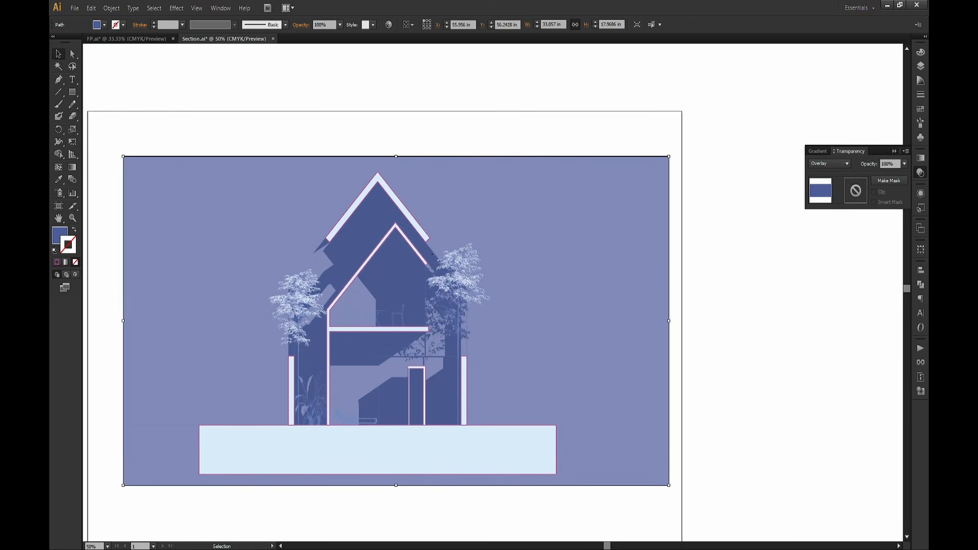
{"action": "left_click", "coordinate": [828, 164]}
{"action": "left_click", "coordinate": [826, 269]}
{"action": "left_click", "coordinate": [828, 163]}
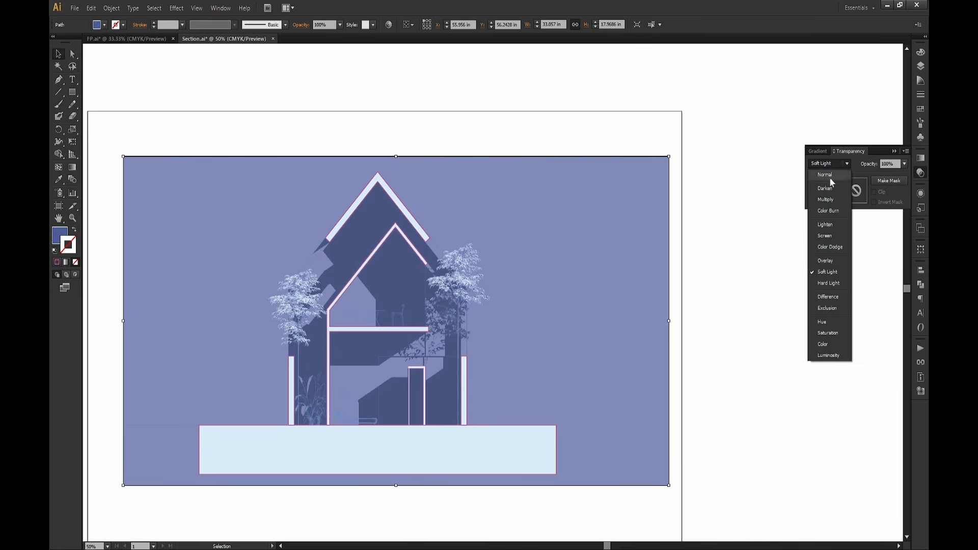
{"action": "left_click", "coordinate": [827, 277]}
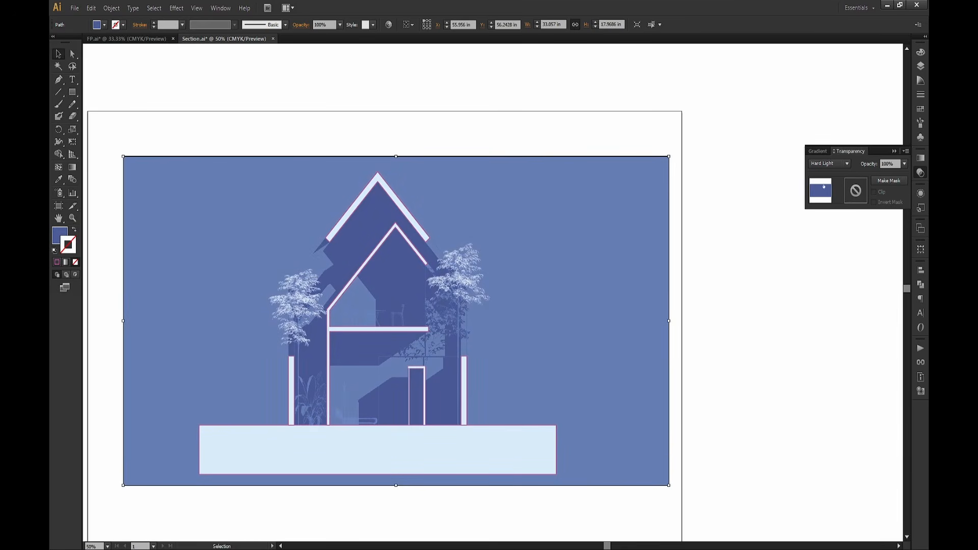
Try the Difference and Hue blending modes on the blue background rectangle.
{"action": "left_click", "coordinate": [828, 164]}
{"action": "left_click", "coordinate": [826, 288]}
{"action": "left_click", "coordinate": [840, 165]}
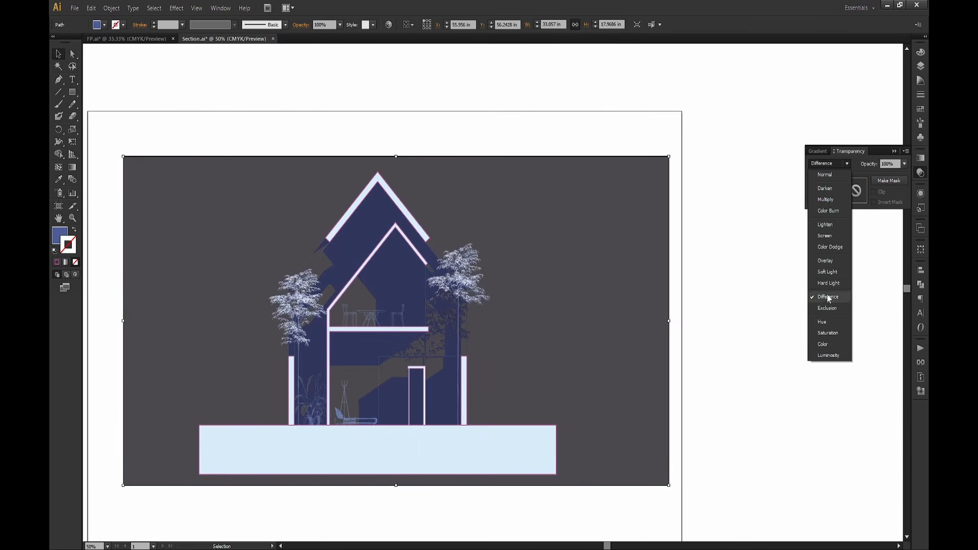
{"action": "left_click", "coordinate": [824, 321]}
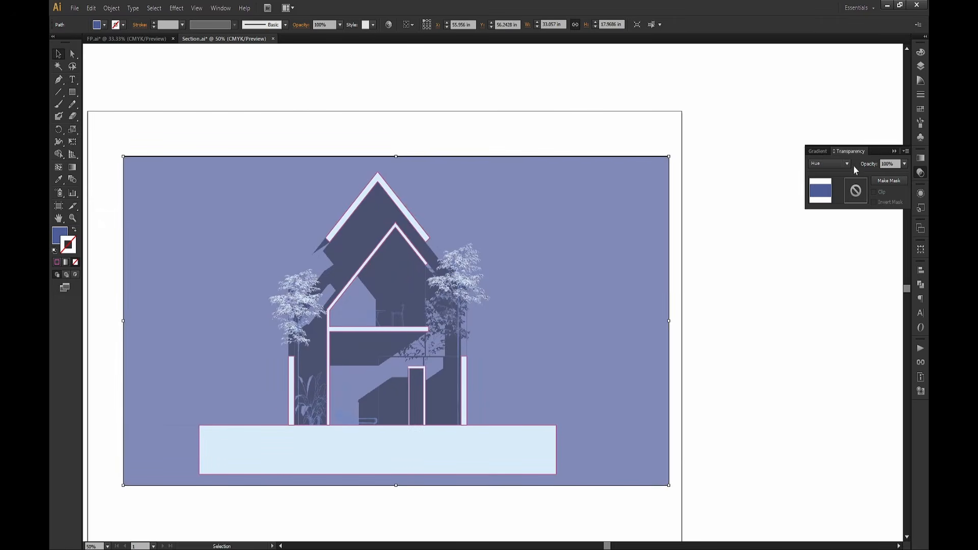
Set the background rectangle's blending mode to Multiply and deselect it.
{"action": "left_click", "coordinate": [838, 164]}
{"action": "left_click", "coordinate": [832, 193]}
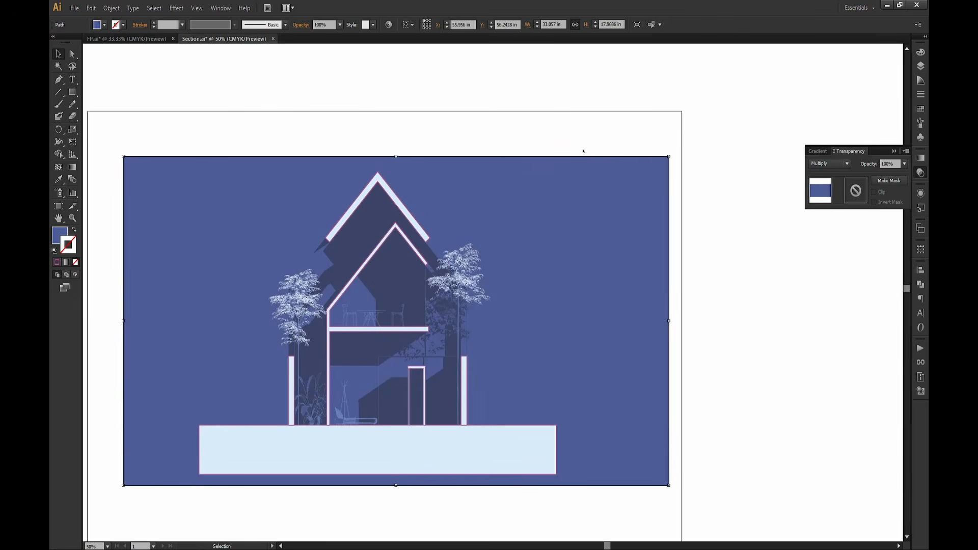
{"action": "left_click", "coordinate": [562, 138]}
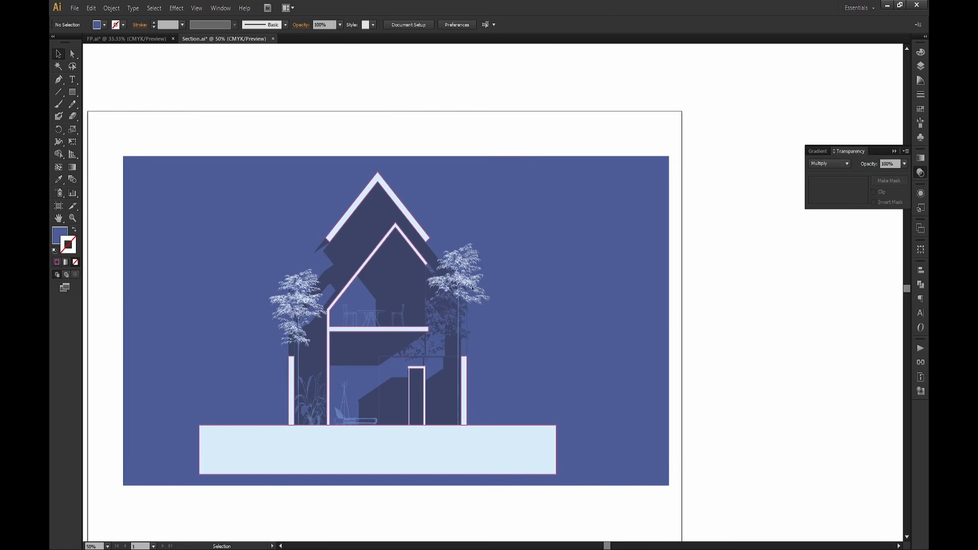
Hide the LEAVES curves and the Ground and Walls clipping-plane intersection layers, and lock the ViewportRectangle layer.
{"action": "left_click", "coordinate": [921, 66]}
{"action": "left_click", "coordinate": [813, 80]}
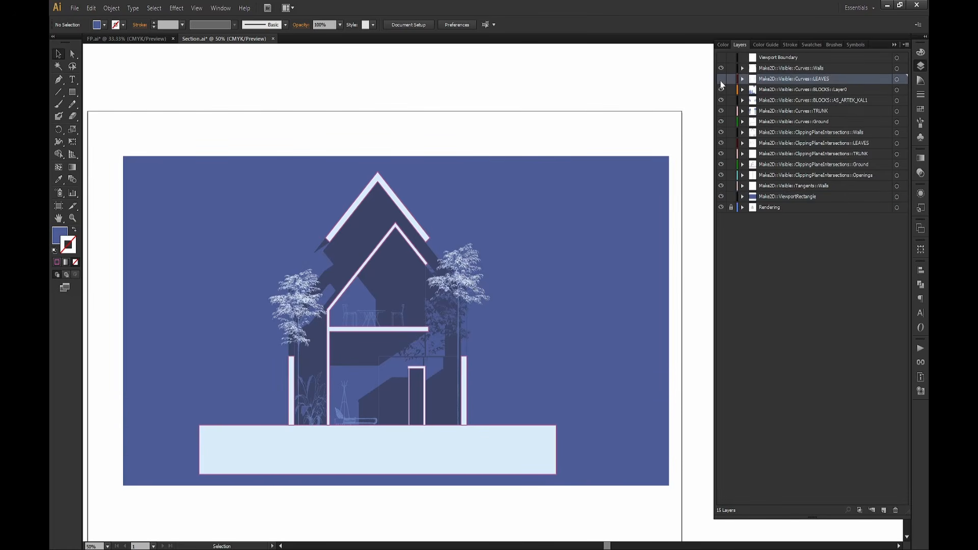
{"action": "left_click", "coordinate": [721, 78]}
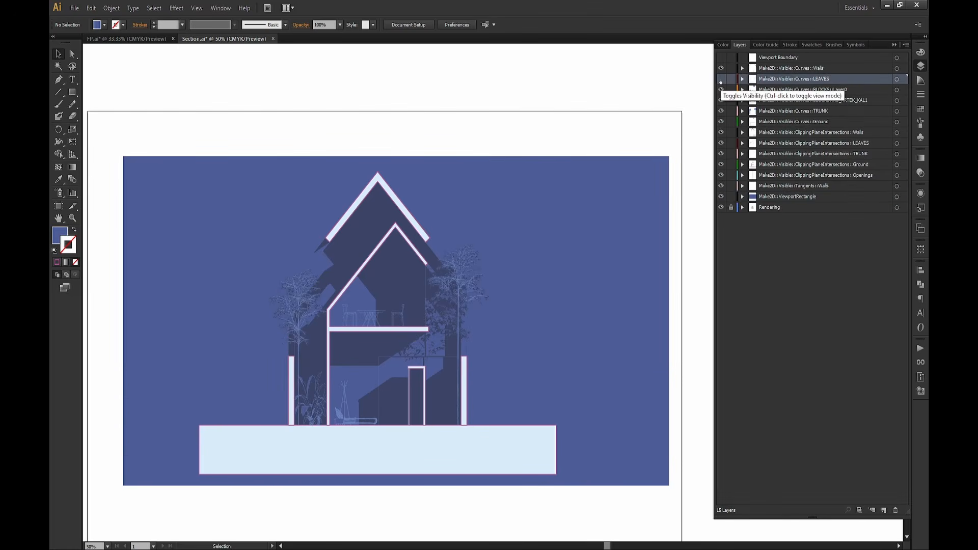
{"action": "left_click", "coordinate": [849, 164]}
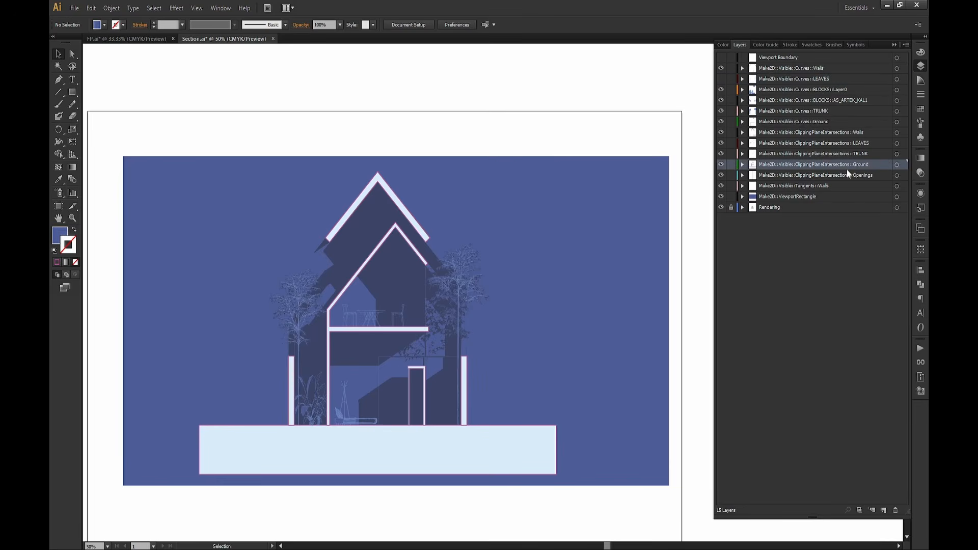
{"action": "left_click", "coordinate": [721, 164]}
{"action": "left_click", "coordinate": [785, 134]}
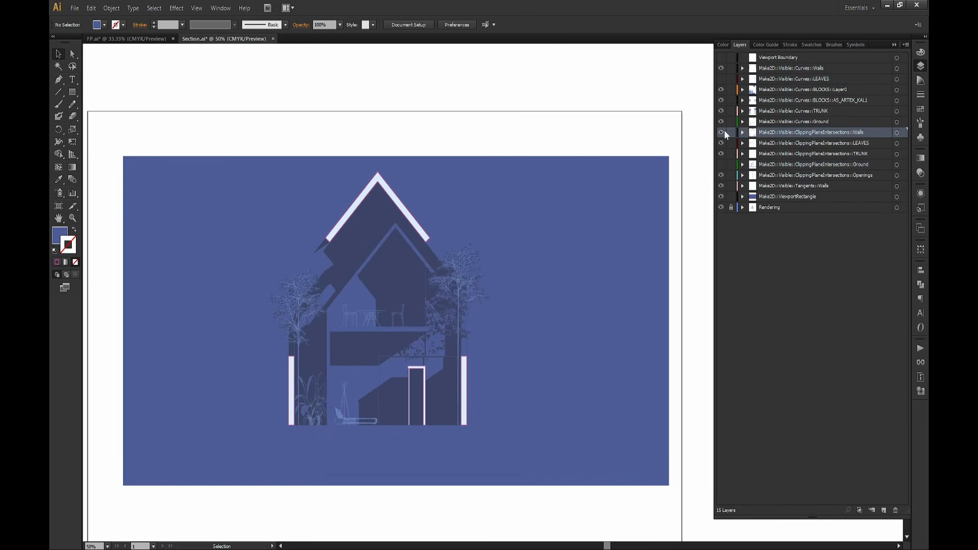
{"action": "left_click", "coordinate": [720, 132]}
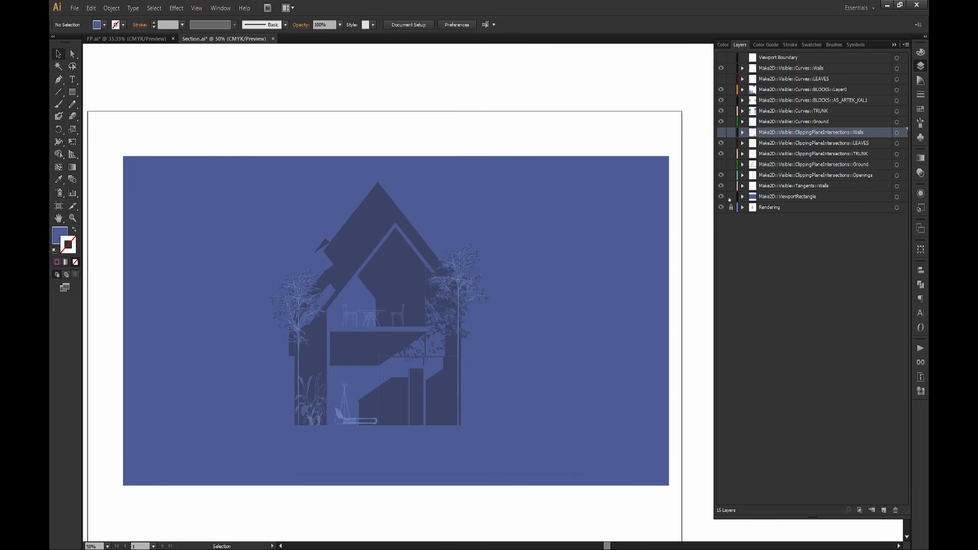
{"action": "left_click", "coordinate": [731, 196]}
Recolour the strokes of all remaining visible linework to purple-pink with 16% cyan and 71% magenta.
{"action": "key", "text": "ctrl+a"}
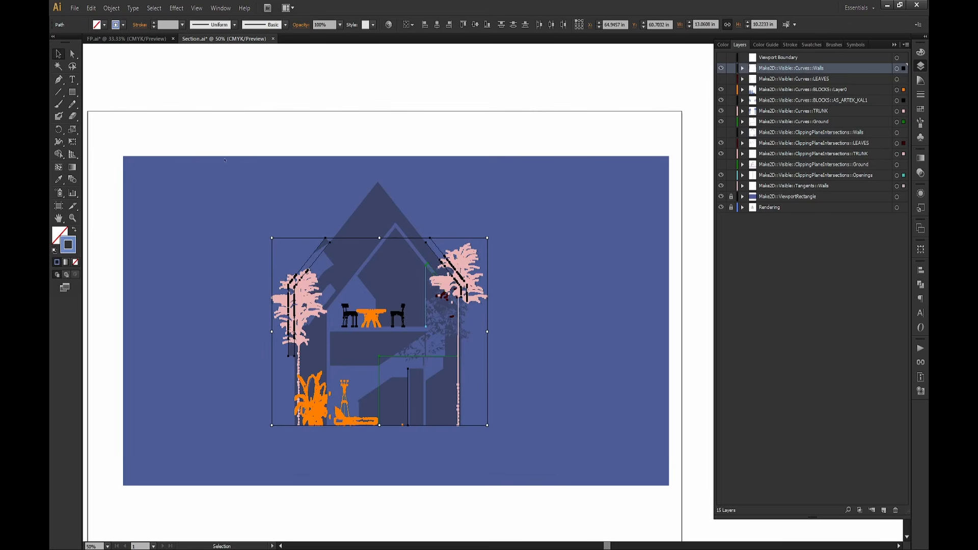
{"action": "left_click", "coordinate": [116, 24], "text": "shift"}
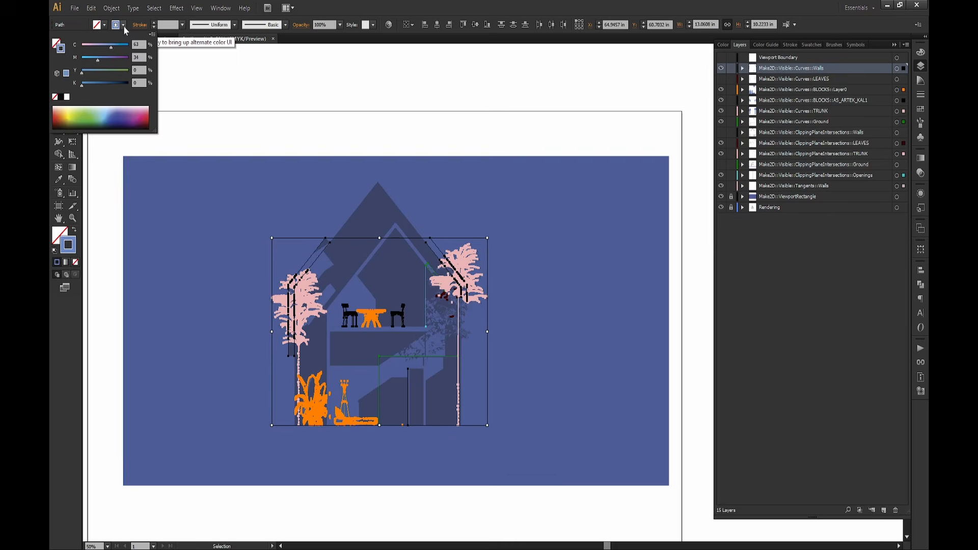
{"action": "left_click", "coordinate": [92, 46]}
{"action": "left_click", "coordinate": [113, 57]}
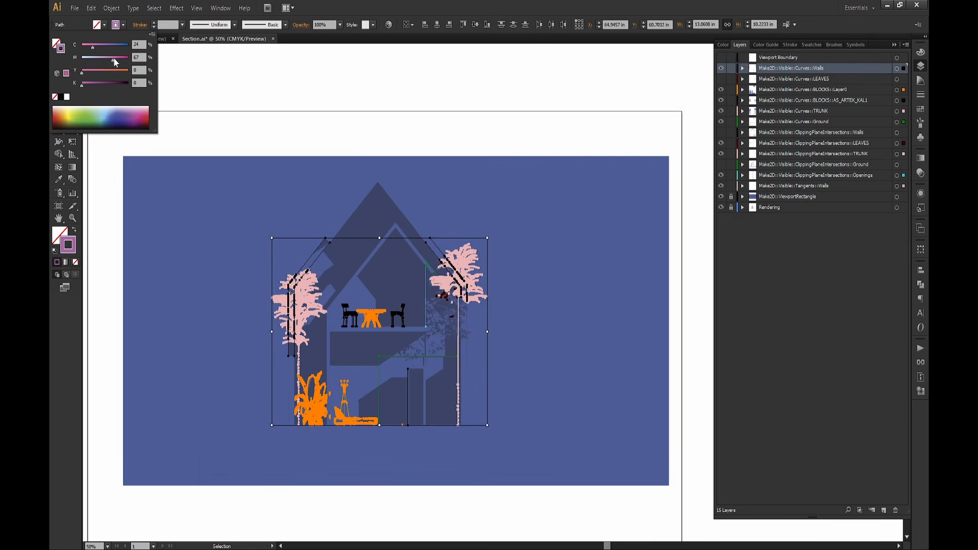
{"action": "left_click_drag", "start_coordinate": [113, 60], "coordinate": [119, 60]}
{"action": "left_click", "coordinate": [109, 59]}
{"action": "left_click", "coordinate": [114, 59]}
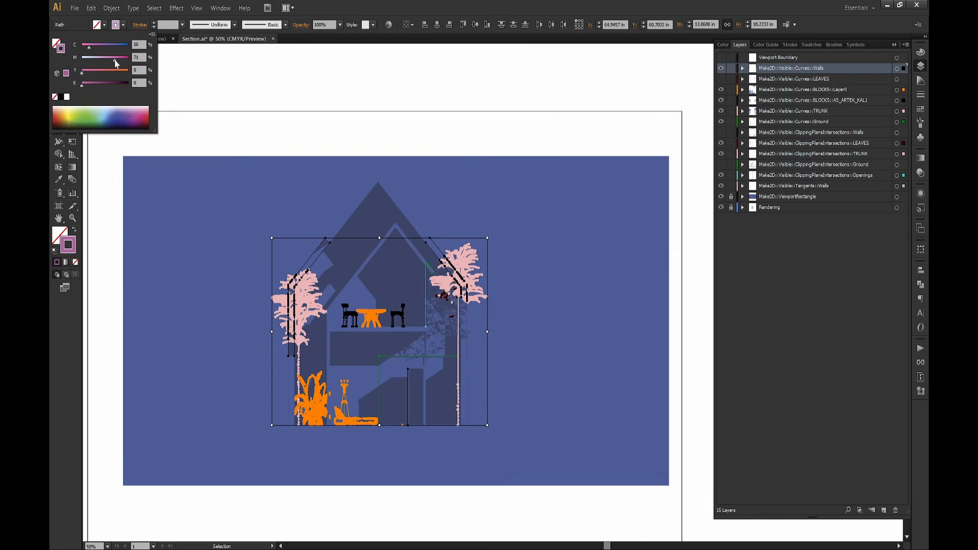
{"action": "left_click", "coordinate": [243, 76]}
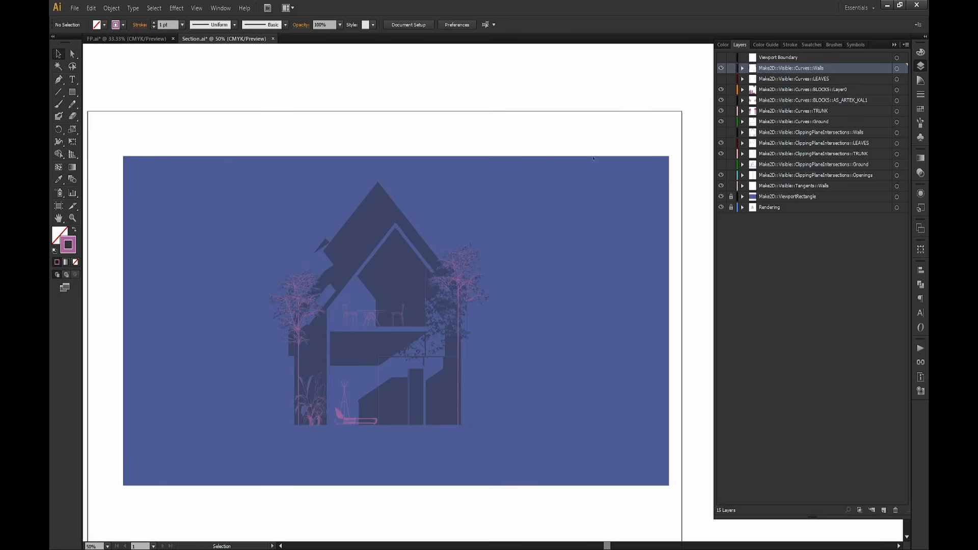
Lighten the strokes of the trees, furniture and other visible linework to 41% magenta with slightly less cyan.
{"action": "left_click_drag", "start_coordinate": [600, 147], "coordinate": [243, 437]}
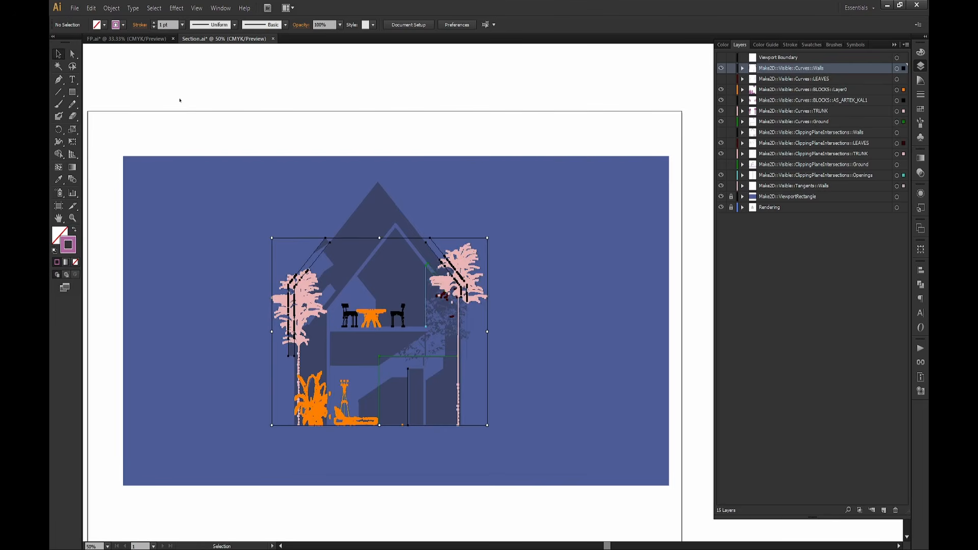
{"action": "left_click", "coordinate": [123, 25], "text": "shift"}
{"action": "left_click_drag", "start_coordinate": [112, 60], "coordinate": [100, 60]}
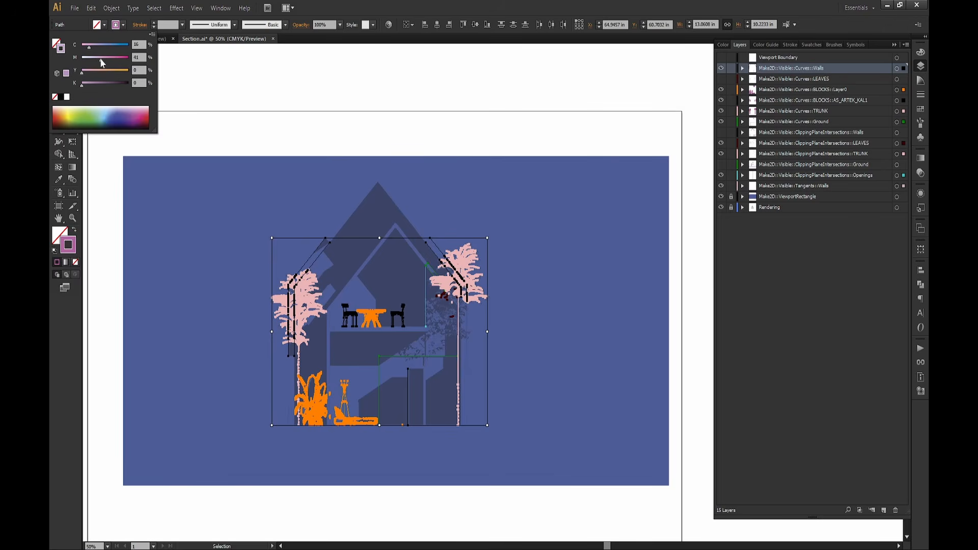
{"action": "left_click", "coordinate": [101, 60]}
{"action": "left_click_drag", "start_coordinate": [89, 49], "coordinate": [87, 49]}
{"action": "left_click", "coordinate": [299, 63]}
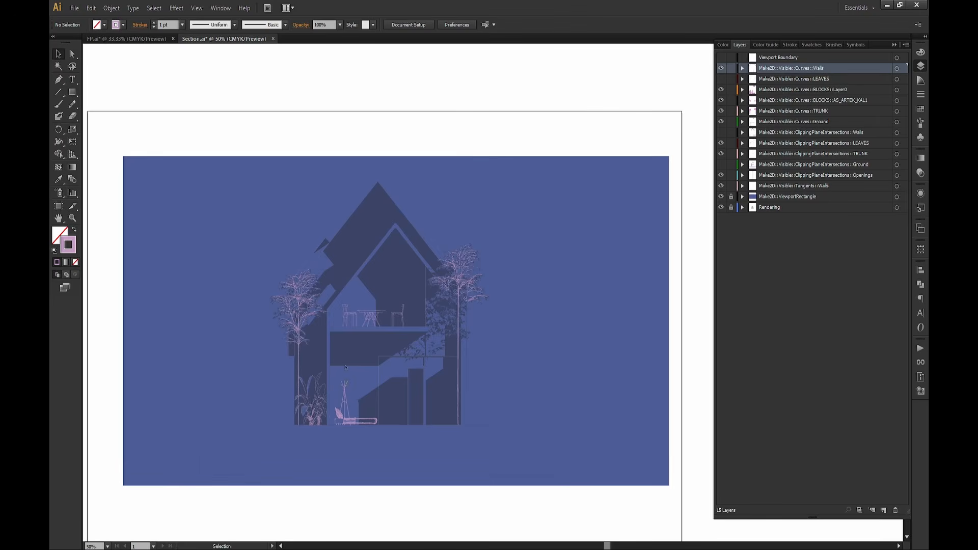
Show the Walls and Ground clipping-plane intersections and the LEAVES curves layers again.
{"action": "left_click", "coordinate": [721, 132]}
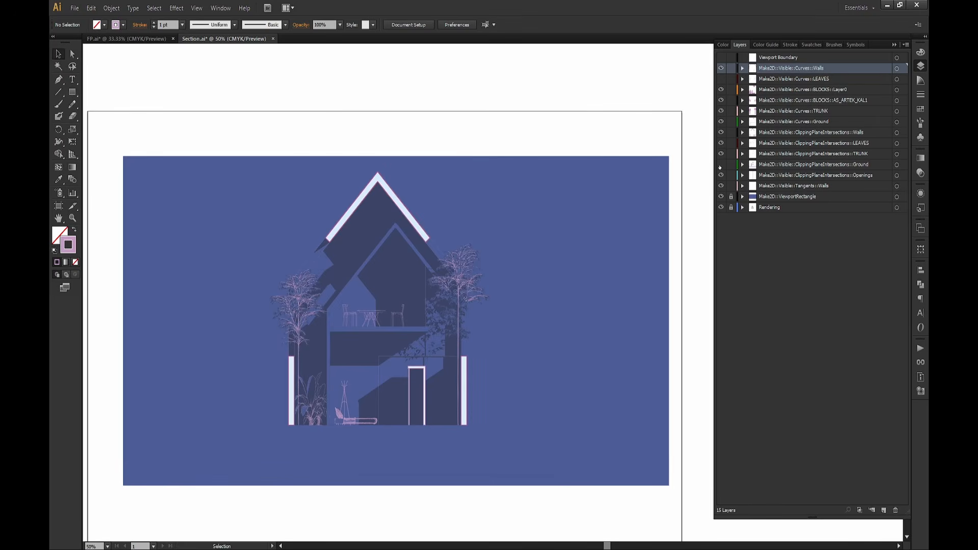
{"action": "left_click", "coordinate": [721, 164]}
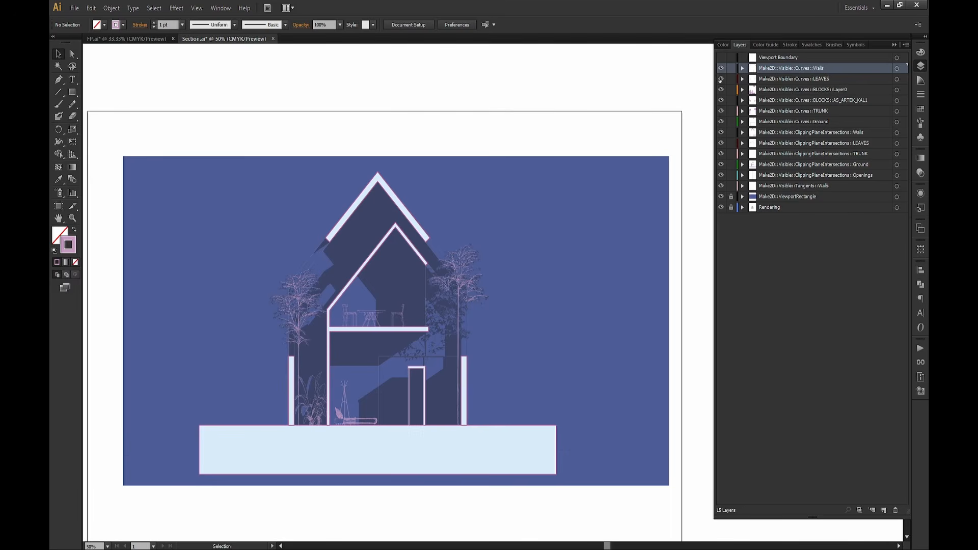
{"action": "left_click", "coordinate": [721, 79]}
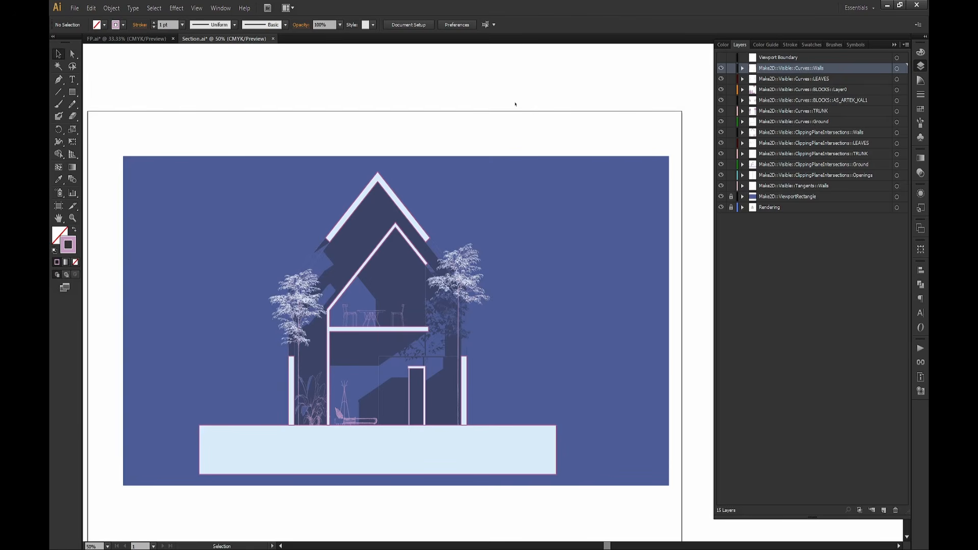
Hide the blue background rectangle's layer and unite the two low outer walls with the ground shape using Pathfinder.
{"action": "left_click", "coordinate": [721, 197]}
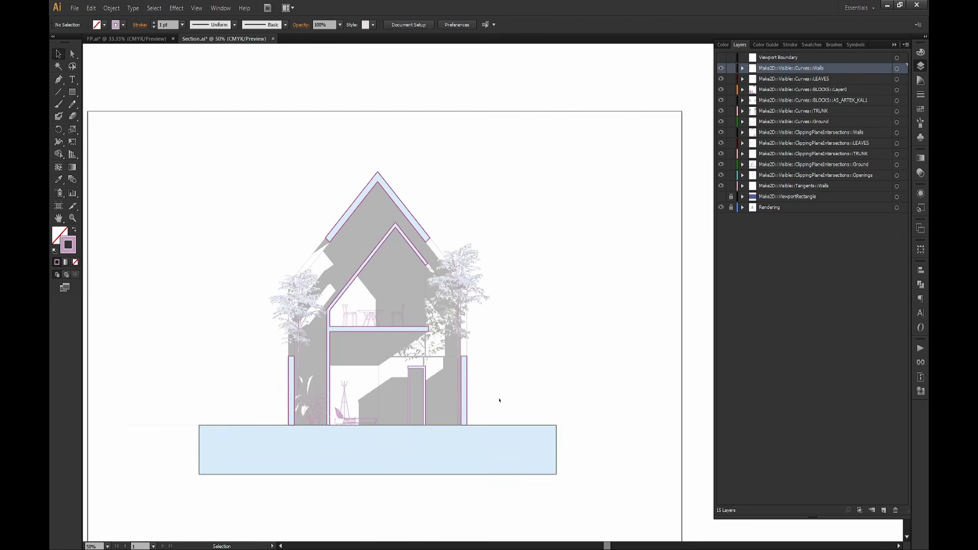
{"action": "left_click", "coordinate": [467, 390]}
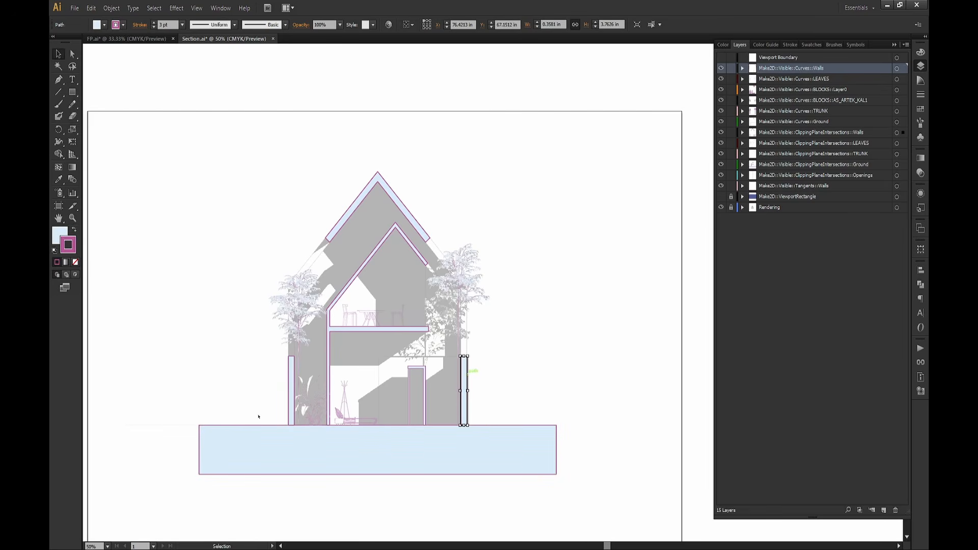
{"action": "left_click", "coordinate": [292, 403], "text": "shift"}
{"action": "left_click", "coordinate": [276, 454], "text": "shift"}
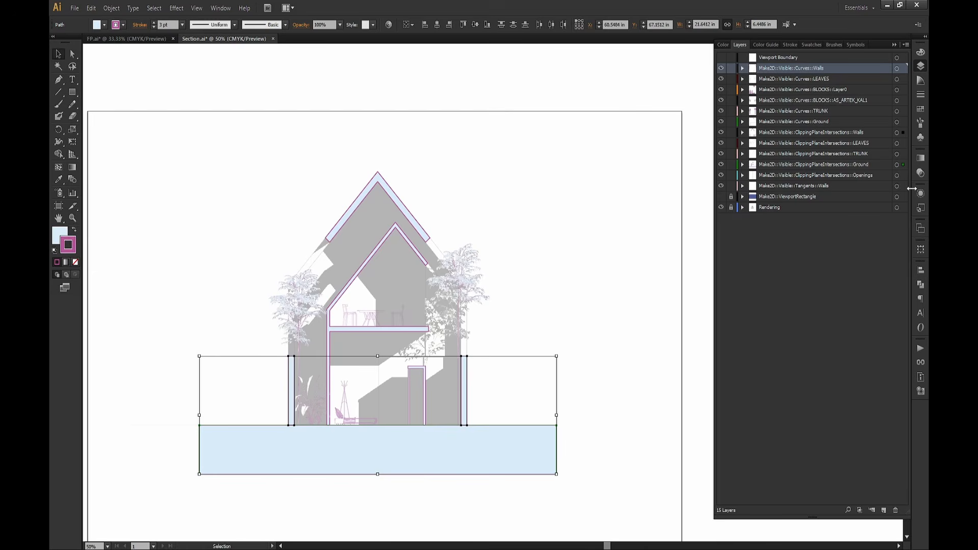
{"action": "left_click", "coordinate": [220, 8]}
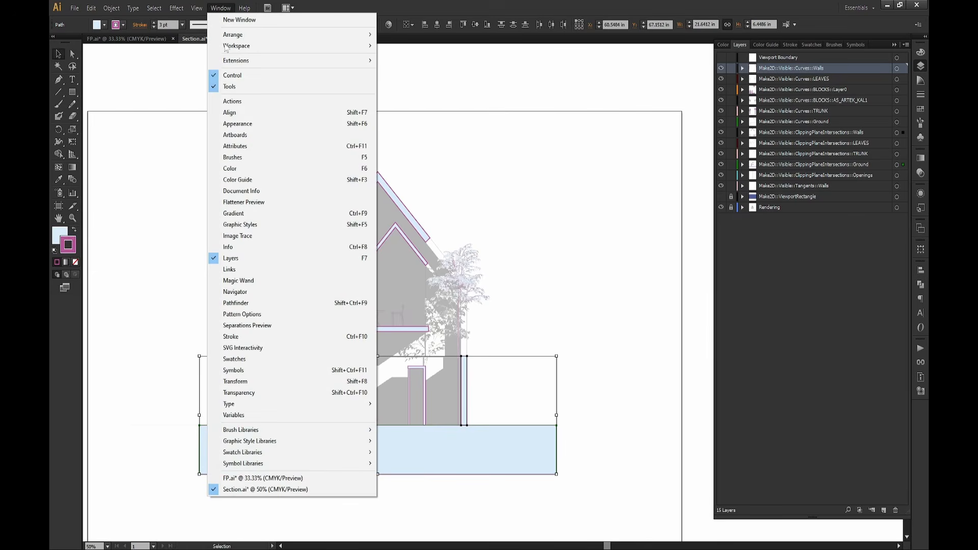
{"action": "left_click", "coordinate": [246, 303]}
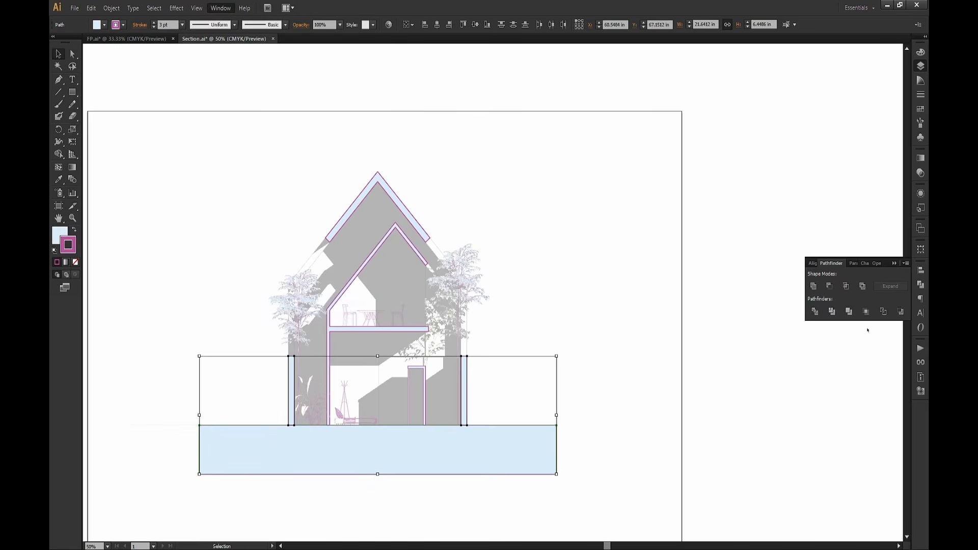
{"action": "left_click", "coordinate": [813, 286]}
{"action": "left_click", "coordinate": [602, 279]}
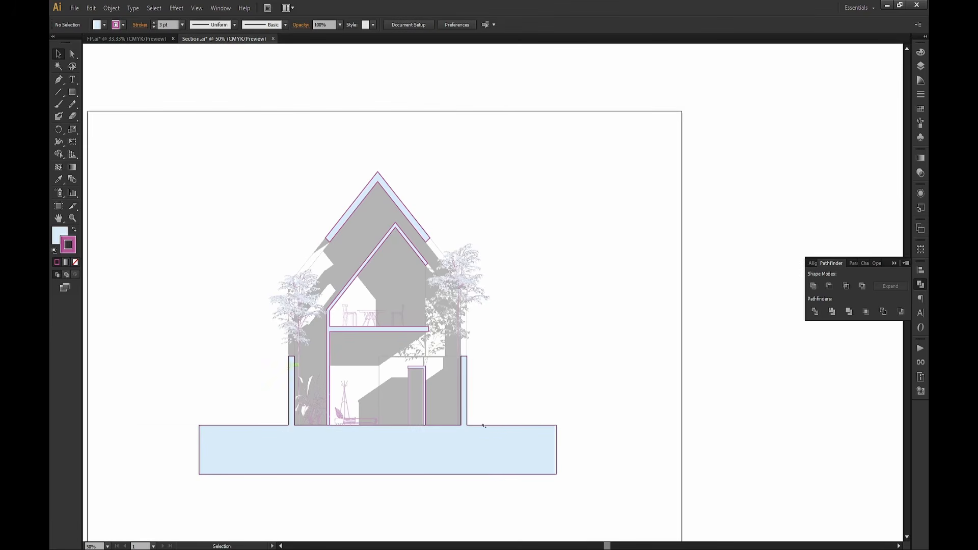
Examine the united walls and ground, the plants, furniture and shadow linework of the section up close.
{"action": "left_click", "coordinate": [316, 393]}
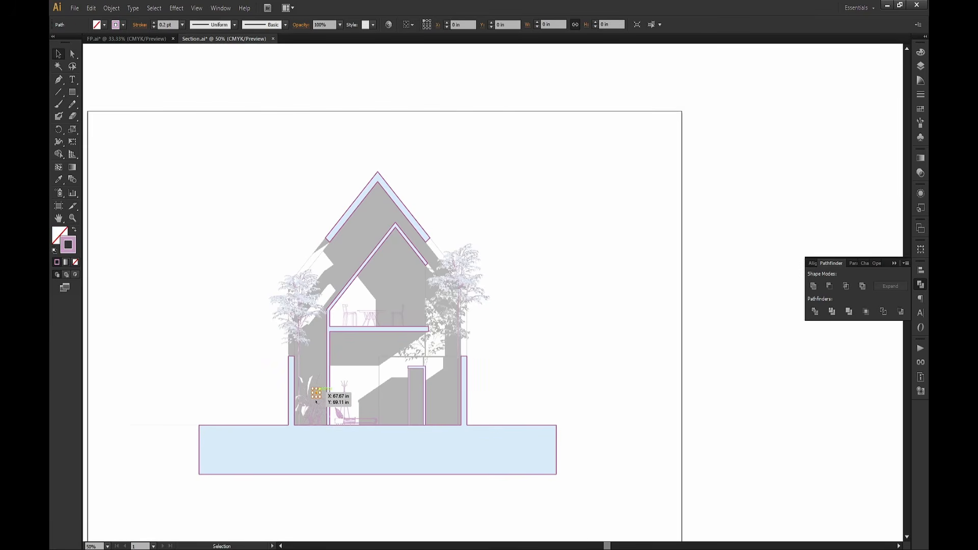
{"action": "left_click", "coordinate": [573, 289]}
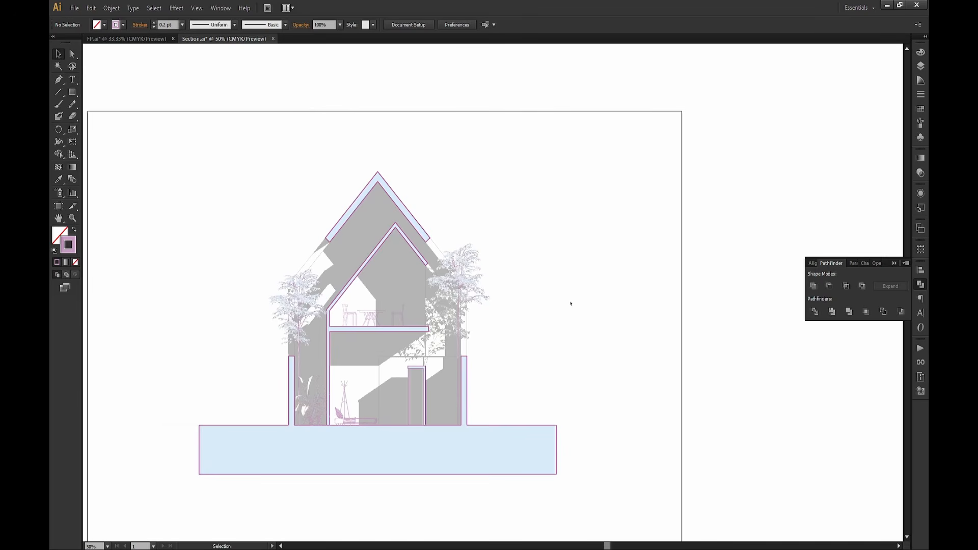
{"action": "left_click", "coordinate": [394, 322]}
{"action": "left_click", "coordinate": [403, 285]}
{"action": "scroll", "coordinate": [329, 365], "scroll_direction": "up", "scroll_amount": 3, "text": "alt"}
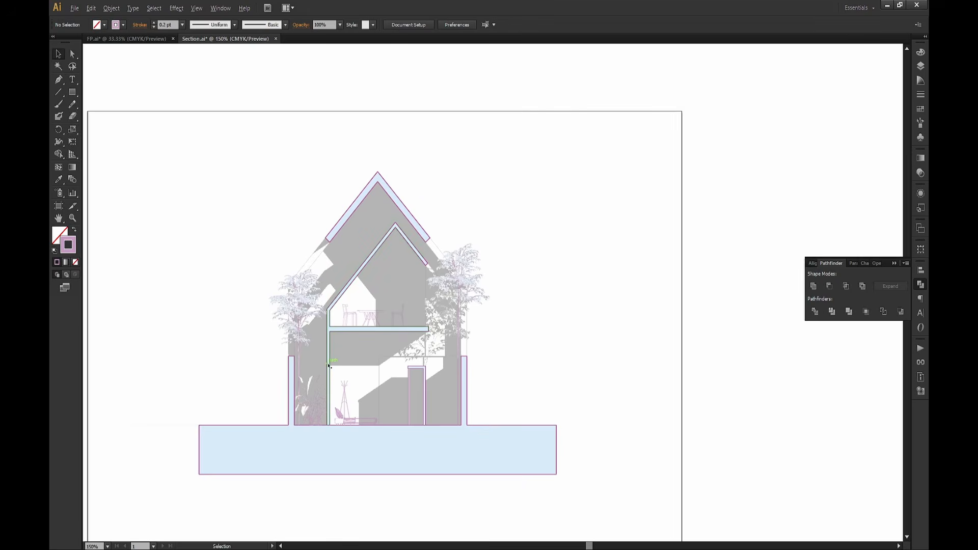
{"action": "left_click_drag", "start_coordinate": [489, 398], "coordinate": [471, 303]}
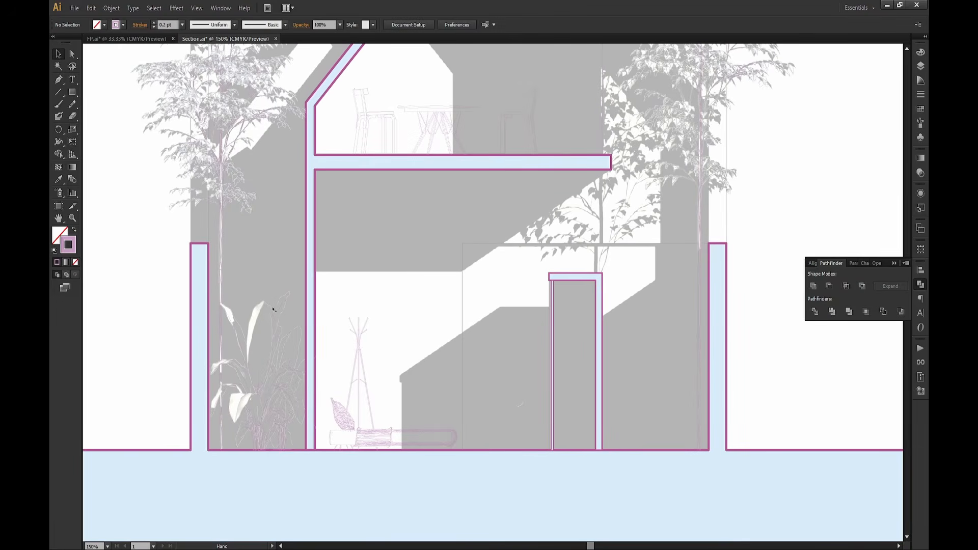
{"action": "scroll", "coordinate": [466, 266], "scroll_direction": "down", "scroll_amount": 1, "text": "alt"}
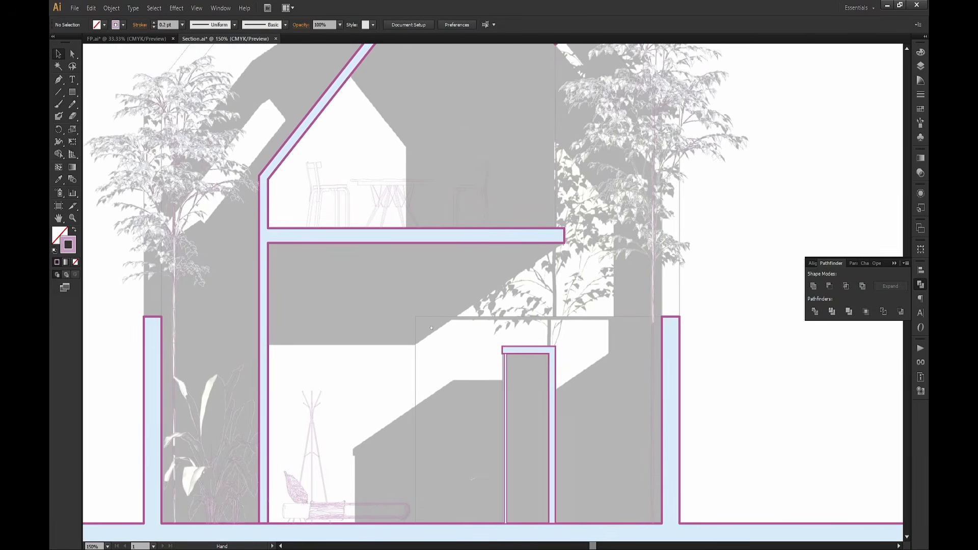
{"action": "scroll", "coordinate": [502, 313], "scroll_direction": "down", "scroll_amount": 1, "text": "alt"}
{"action": "scroll", "coordinate": [502, 313], "scroll_direction": "up", "scroll_amount": 1, "text": "alt"}
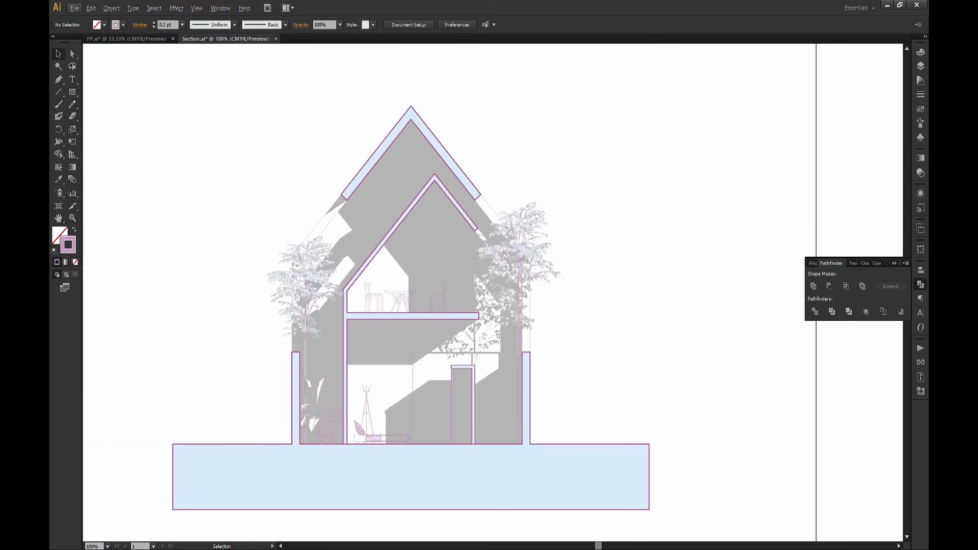
{"action": "left_click_drag", "start_coordinate": [502, 337], "coordinate": [503, 353]}
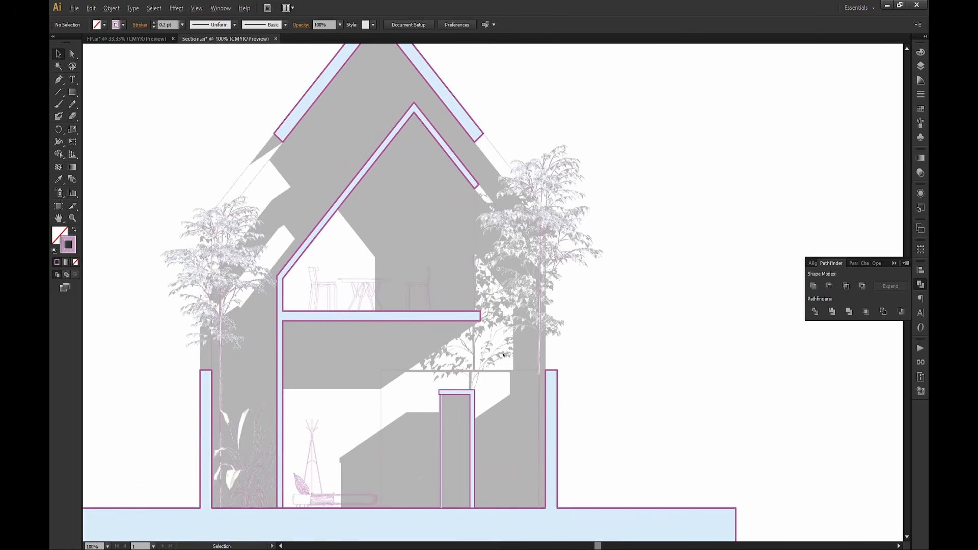
{"action": "scroll", "coordinate": [503, 354], "scroll_direction": "up", "scroll_amount": 1, "text": "alt"}
{"action": "scroll", "coordinate": [504, 355], "scroll_direction": "down", "scroll_amount": 1, "text": "alt"}
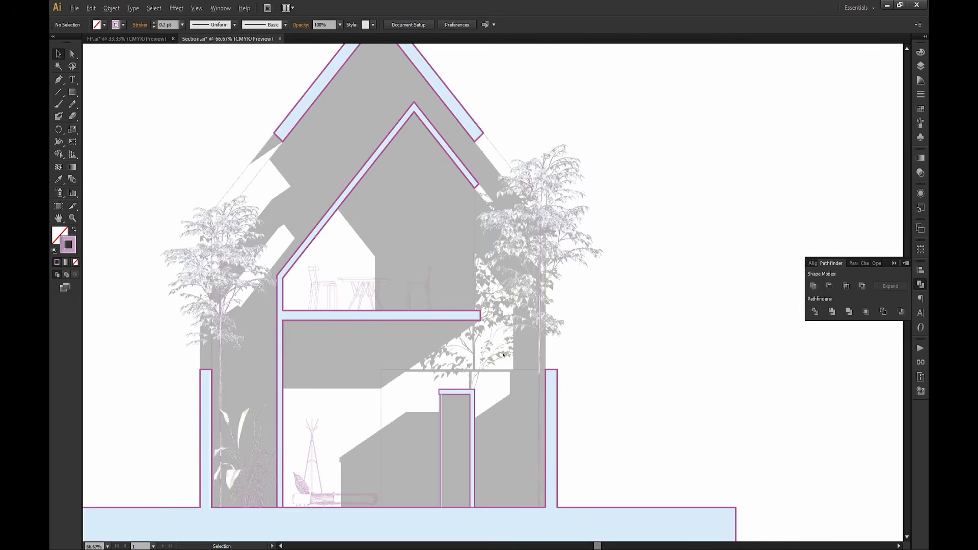
{"action": "scroll", "coordinate": [503, 355], "scroll_direction": "down", "scroll_amount": 1, "text": "alt"}
{"action": "left_click_drag", "start_coordinate": [626, 238], "coordinate": [587, 305]}
{"action": "scroll", "coordinate": [597, 289], "scroll_direction": "down", "scroll_amount": 1, "text": "alt"}
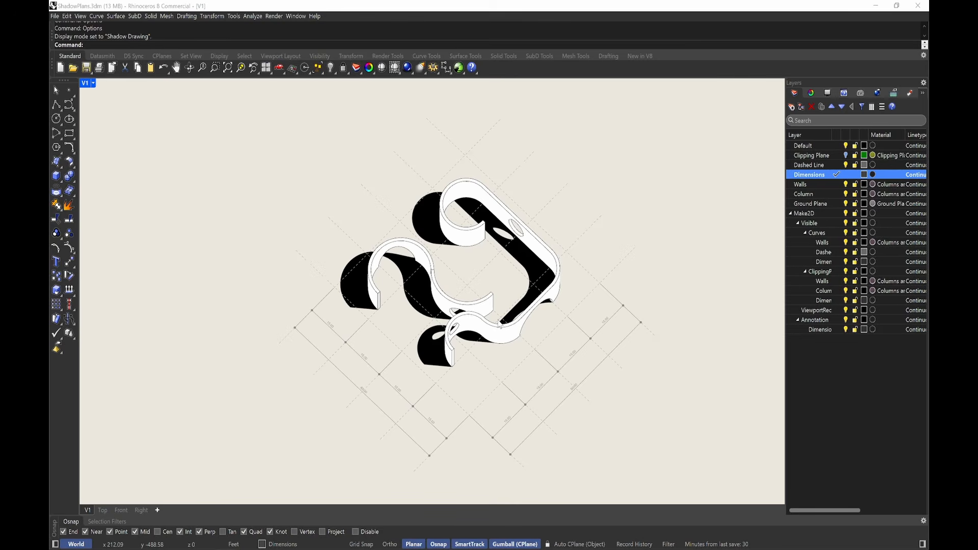
{"action": "left_click", "coordinate": [464, 188]}
{"action": "left_click", "coordinate": [483, 171]}
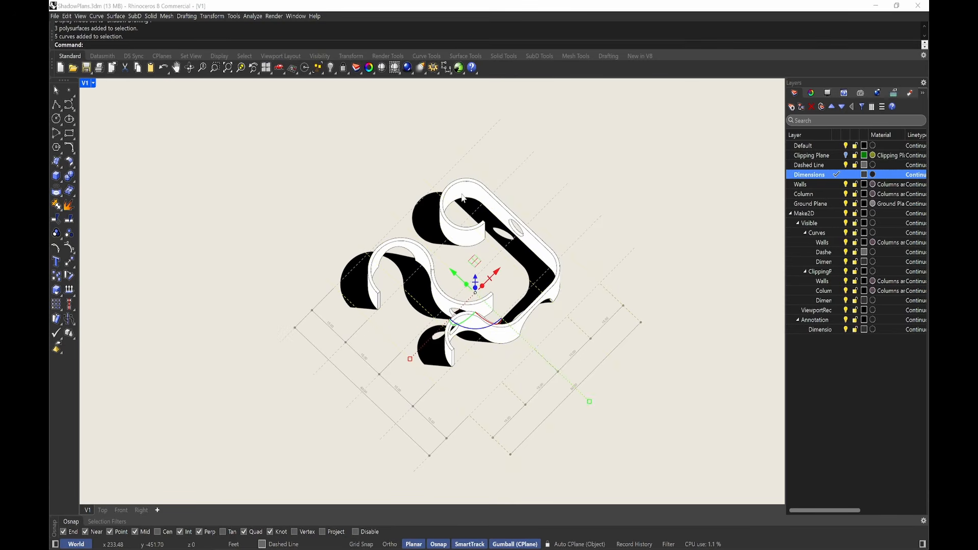
{"action": "key", "text": "Escape"}
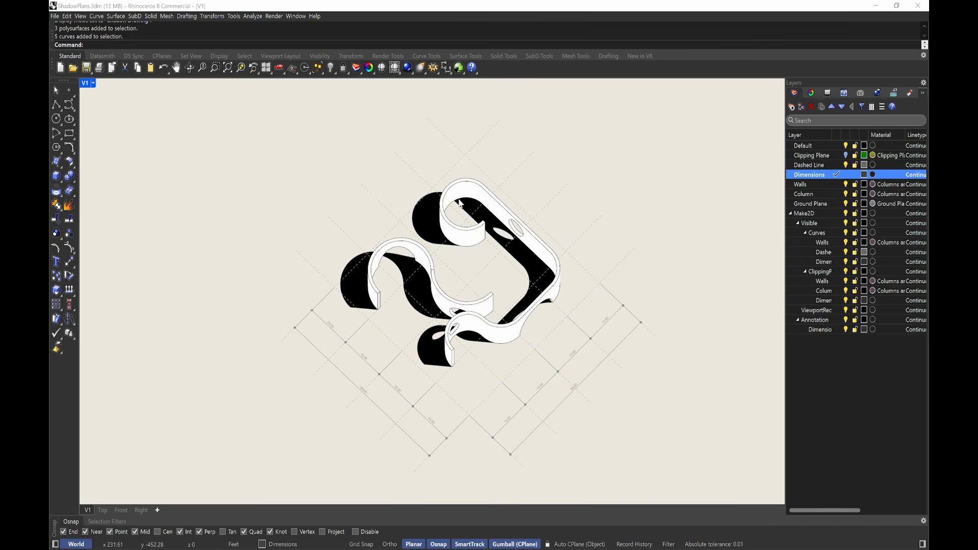
In the Rhino options, set the Shadow Drawing display mode's ambient color to a grey of lightness 63 (#A1A1A1).
{"action": "type", "text": "Options"}
{"action": "key", "text": "Return"}
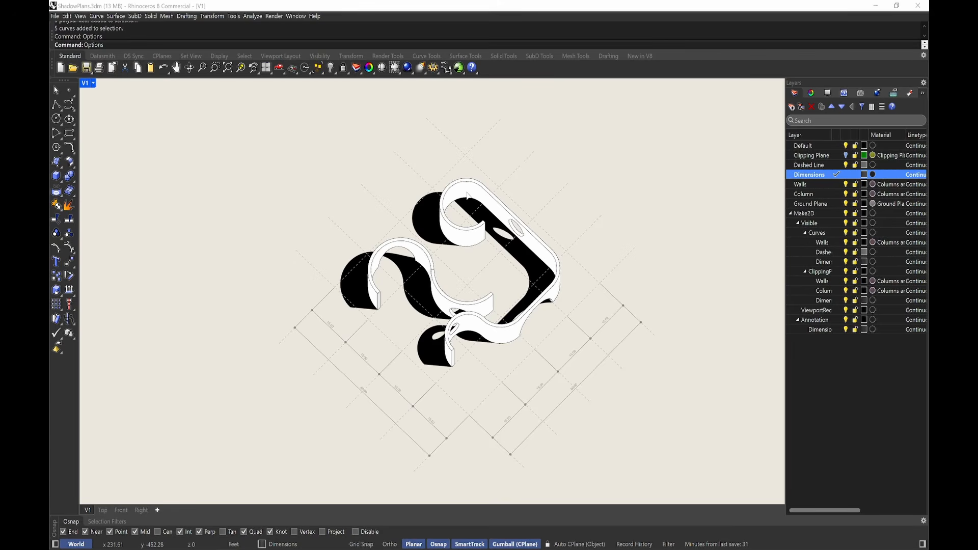
{"action": "mouse_move", "coordinate": [716, 121]}
{"action": "left_mouse_down"}
{"action": "mouse_move", "coordinate": [544, 121]}
{"action": "mouse_move", "coordinate": [692, 84]}
{"action": "left_mouse_up"}
{"action": "scroll", "coordinate": [595, 295], "scroll_direction": "down", "scroll_amount": 4}
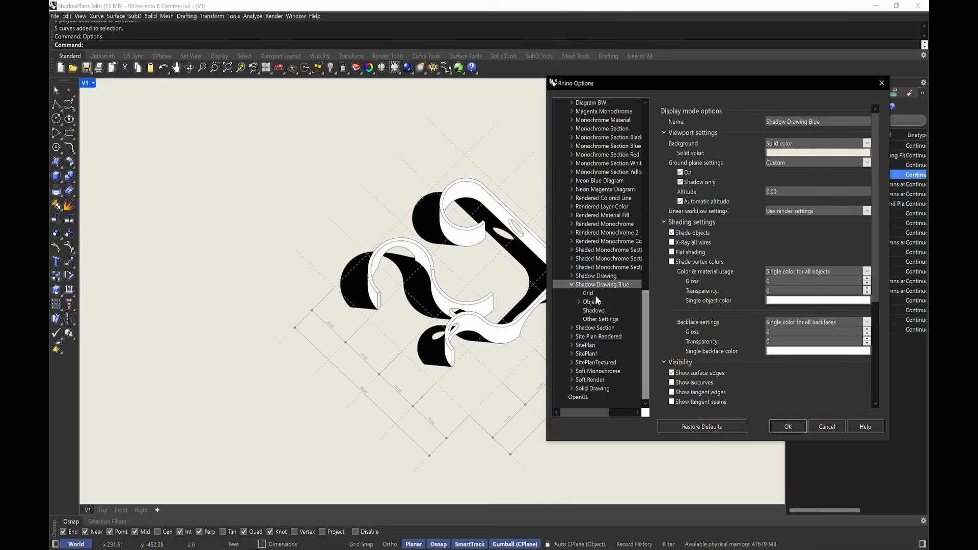
{"action": "left_click", "coordinate": [584, 275]}
{"action": "left_click", "coordinate": [572, 285]}
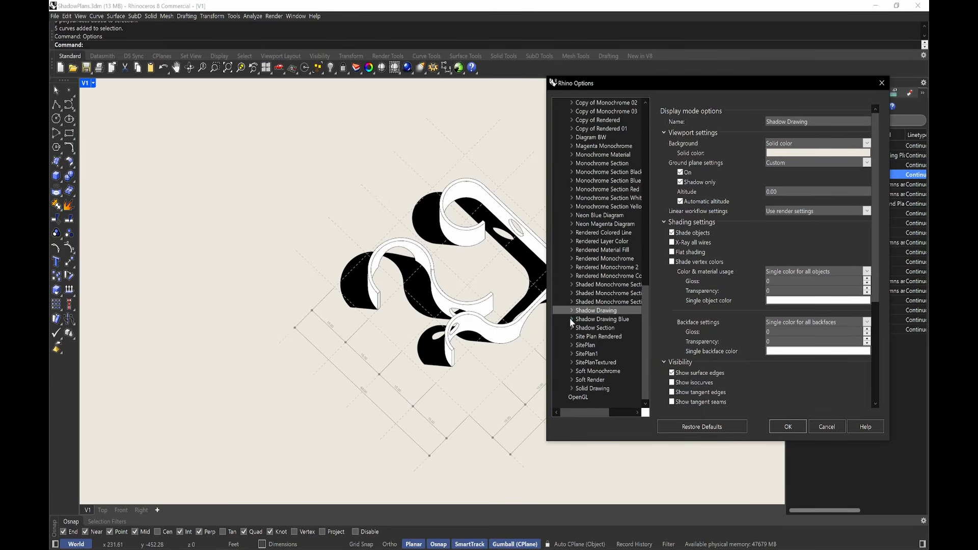
{"action": "left_click", "coordinate": [570, 311]}
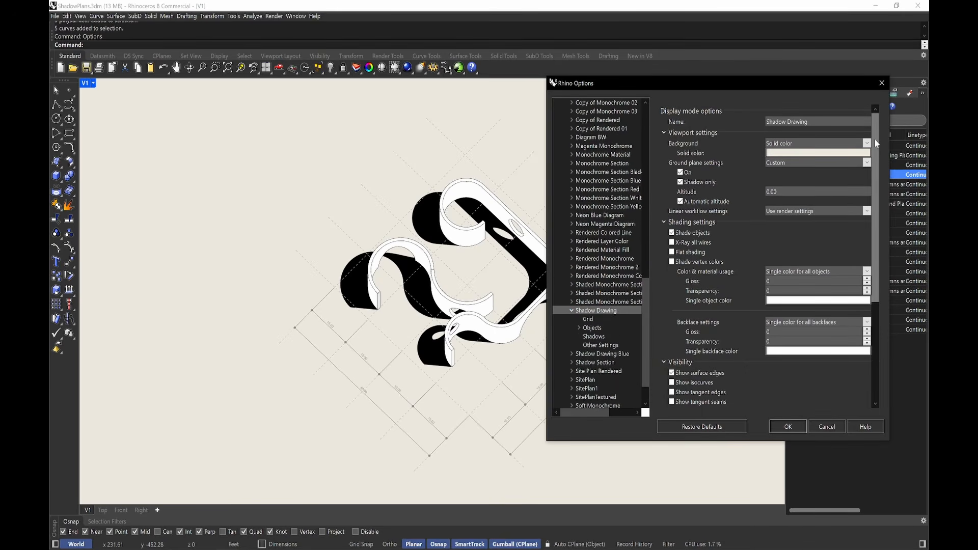
{"action": "left_click_drag", "start_coordinate": [875, 143], "coordinate": [876, 239]}
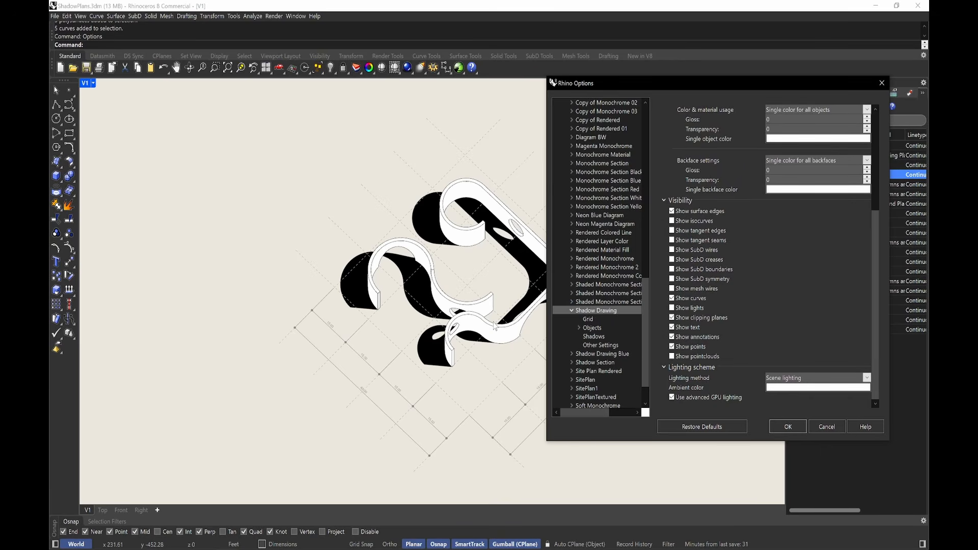
{"action": "left_click", "coordinate": [819, 389]}
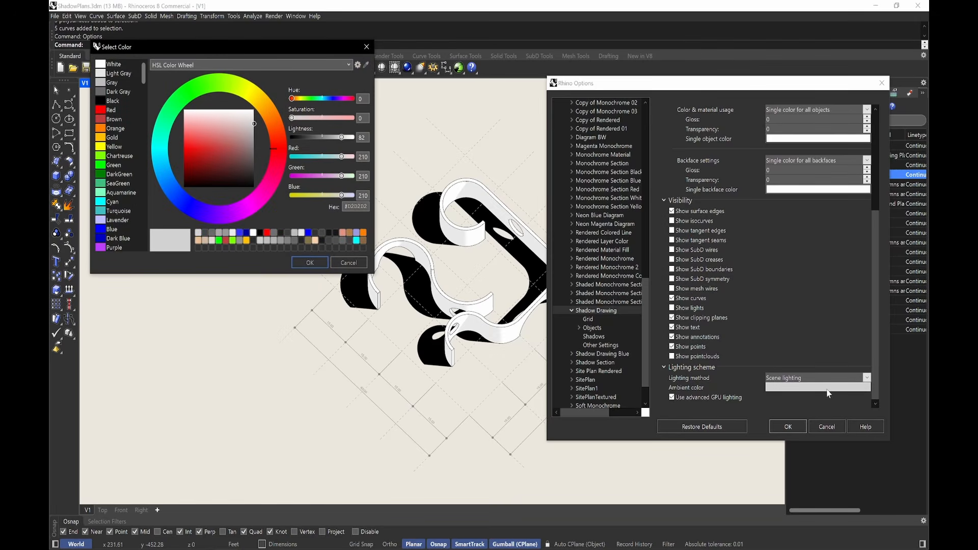
{"action": "left_click_drag", "start_coordinate": [352, 137], "coordinate": [341, 138]}
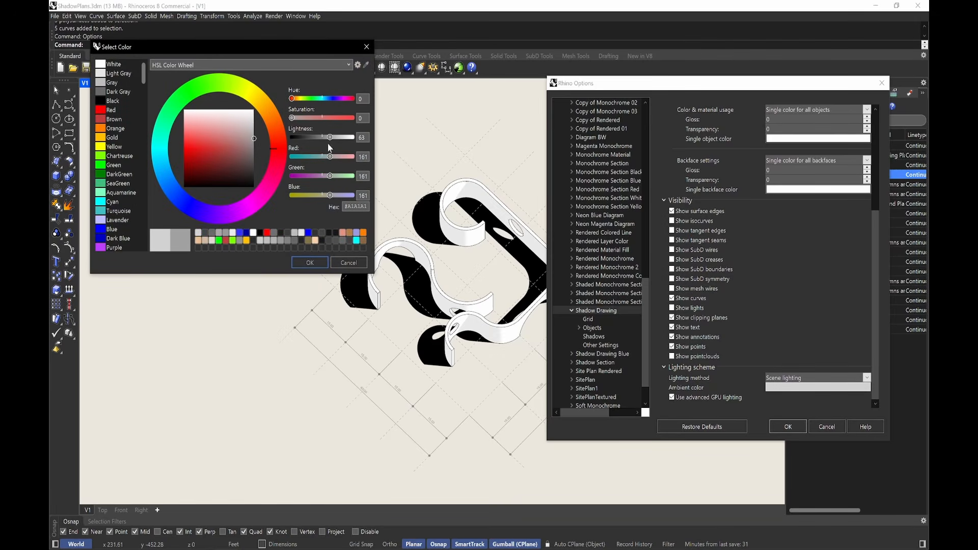
{"action": "left_click", "coordinate": [319, 261]}
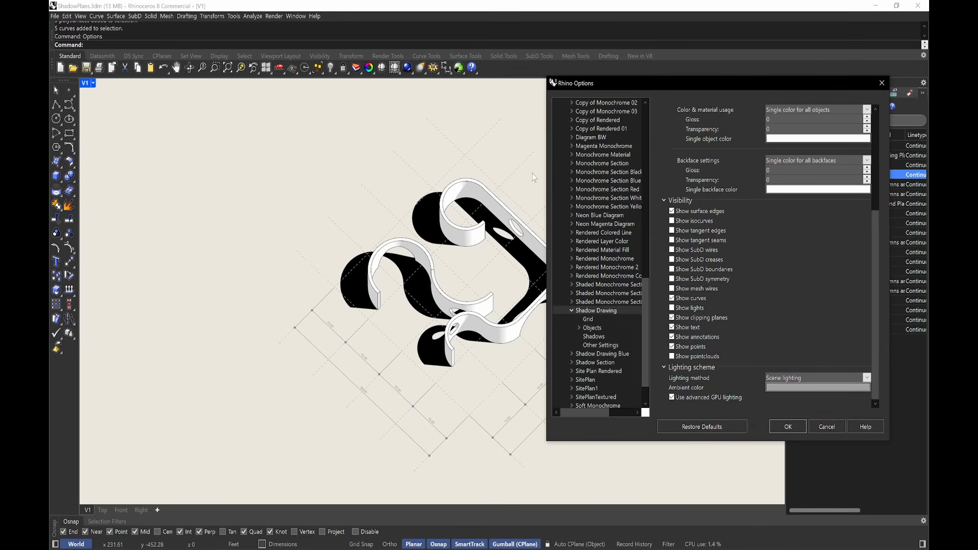
Try Shadow Drawing's ambient color at lightness 75 and return it to lightness 63 (#A1A1A1).
{"action": "left_click_drag", "start_coordinate": [684, 83], "coordinate": [739, 81]}
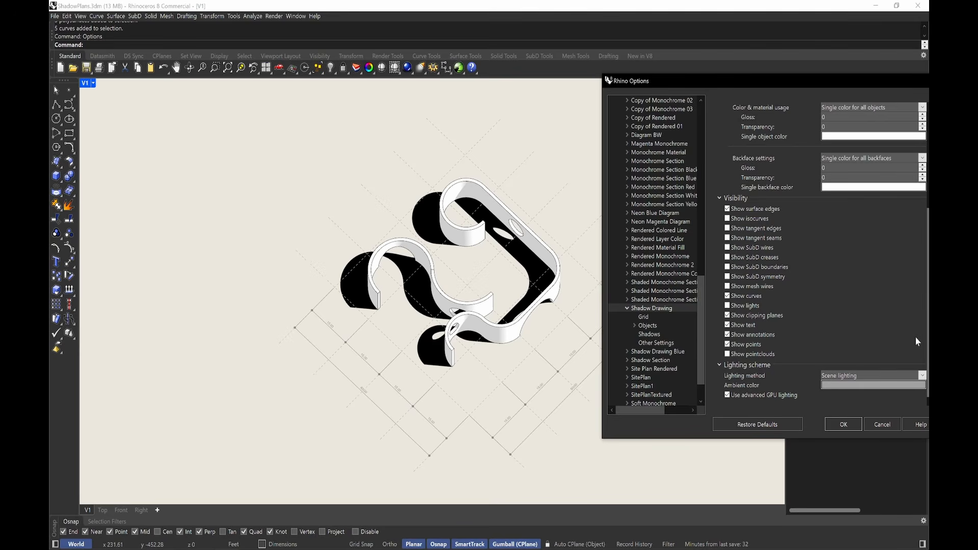
{"action": "left_click", "coordinate": [866, 385]}
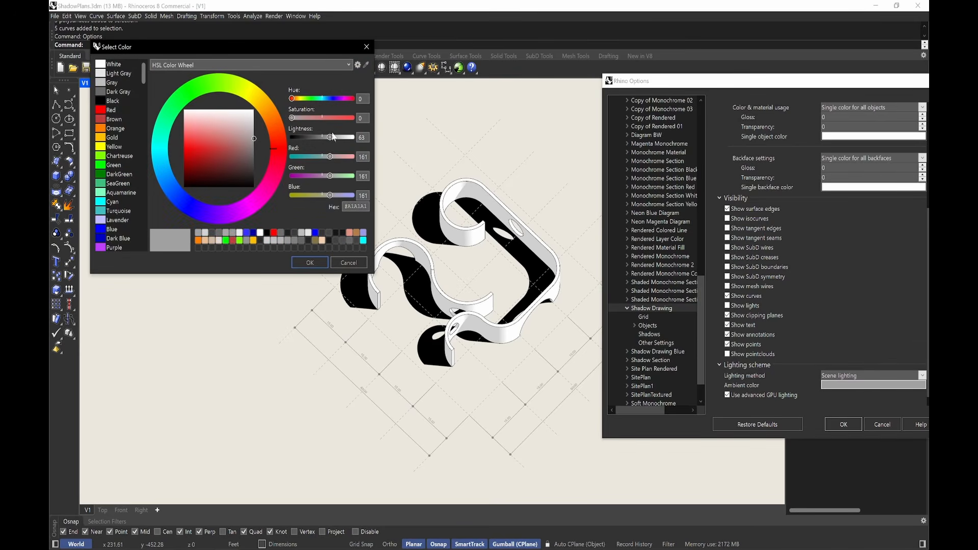
{"action": "left_click_drag", "start_coordinate": [330, 137], "coordinate": [337, 141]}
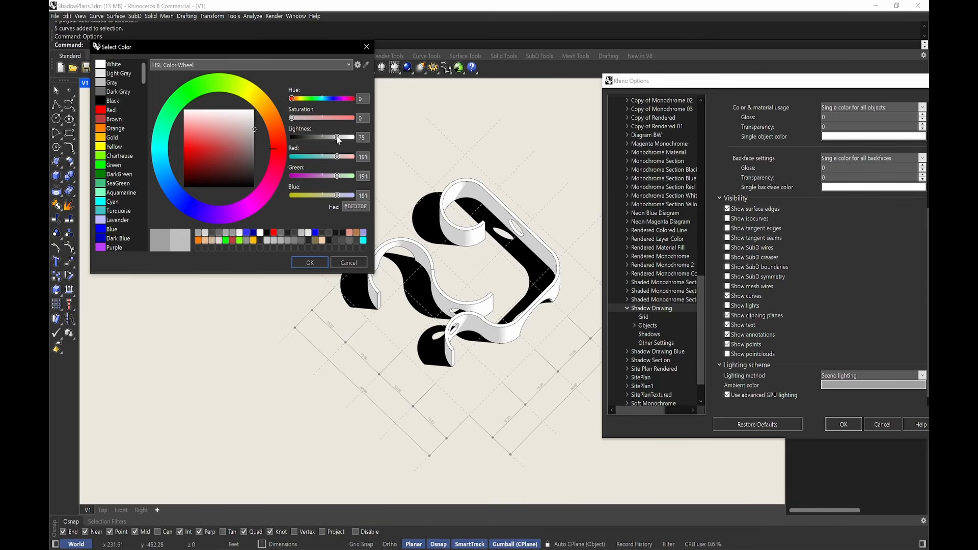
{"action": "left_click", "coordinate": [319, 261]}
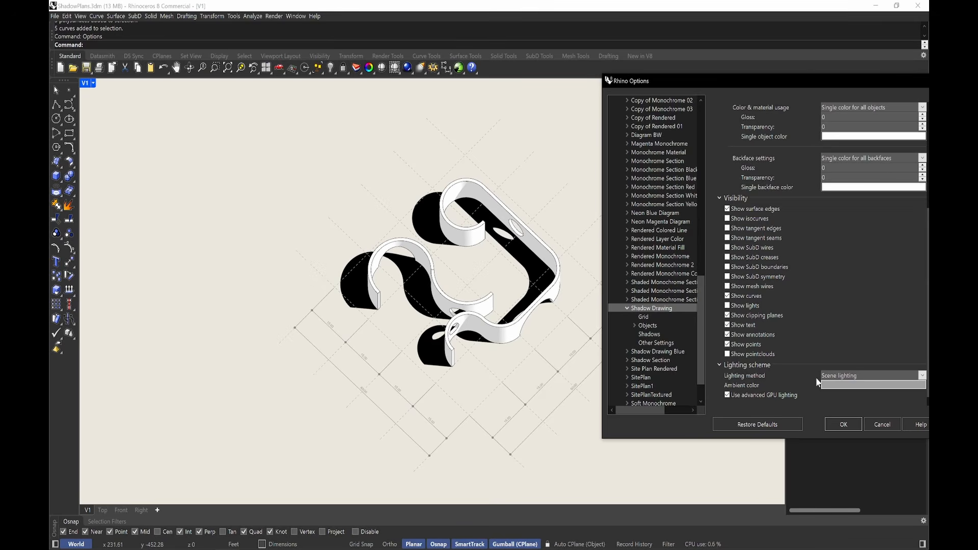
{"action": "left_click", "coordinate": [879, 386]}
{"action": "left_click_drag", "start_coordinate": [341, 138], "coordinate": [329, 138]}
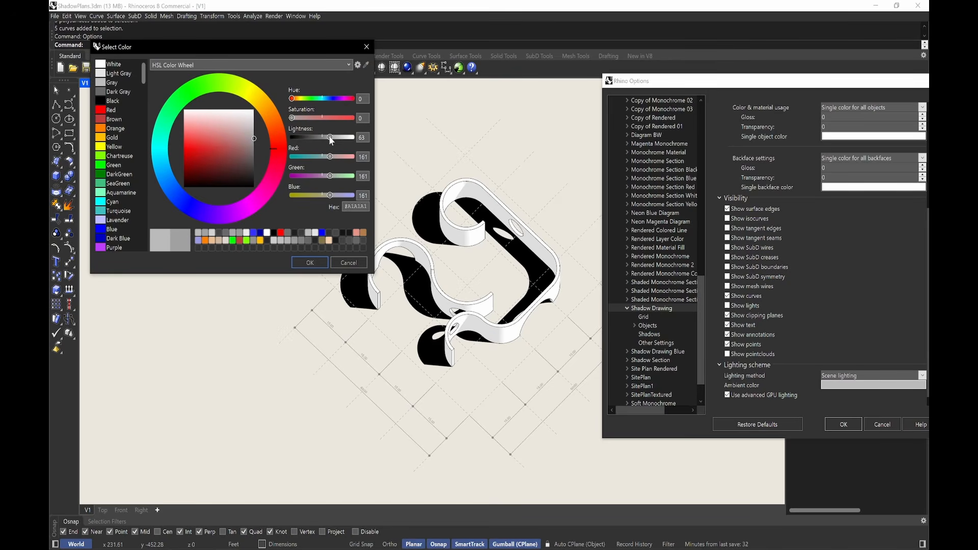
{"action": "left_click", "coordinate": [300, 261]}
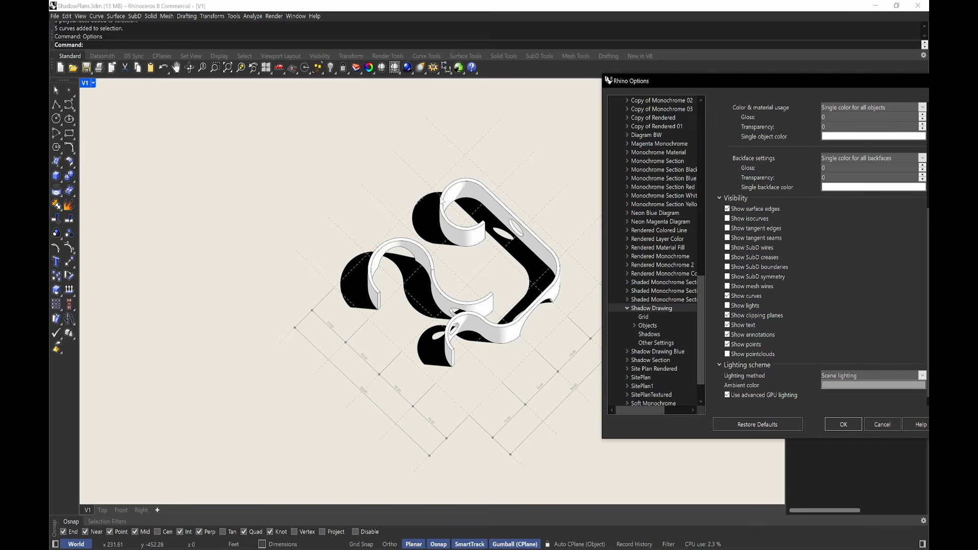
Examine the shadow, curve and surface edge color settings of the Shadow Drawing Blue display mode.
{"action": "left_click_drag", "start_coordinate": [781, 87], "coordinate": [613, 97]}
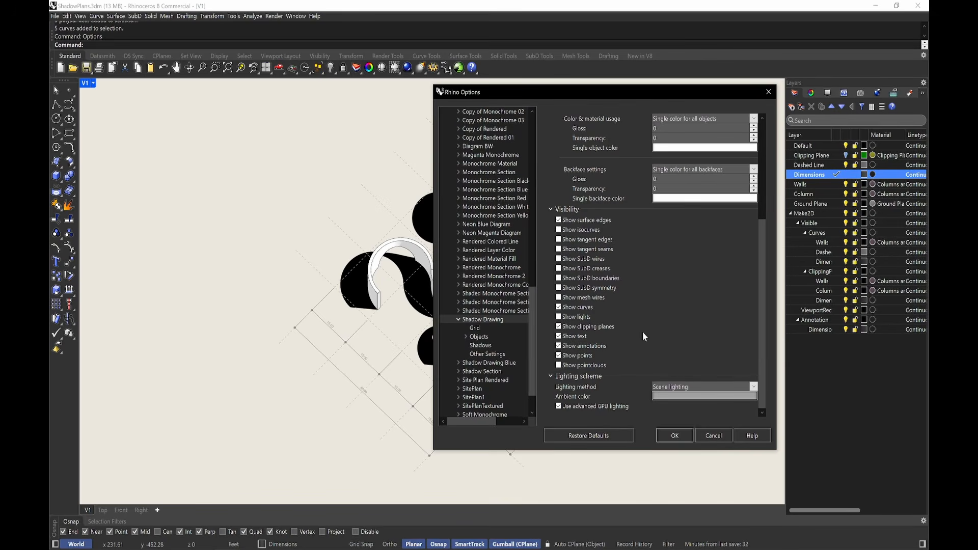
{"action": "left_click", "coordinate": [459, 363]}
{"action": "left_click_drag", "start_coordinate": [533, 360], "coordinate": [534, 379]}
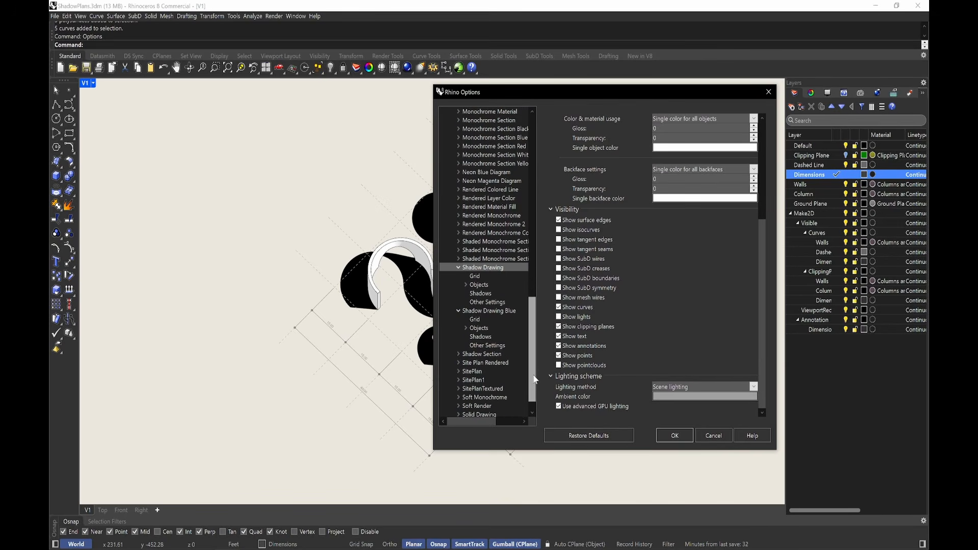
{"action": "left_click", "coordinate": [466, 328]}
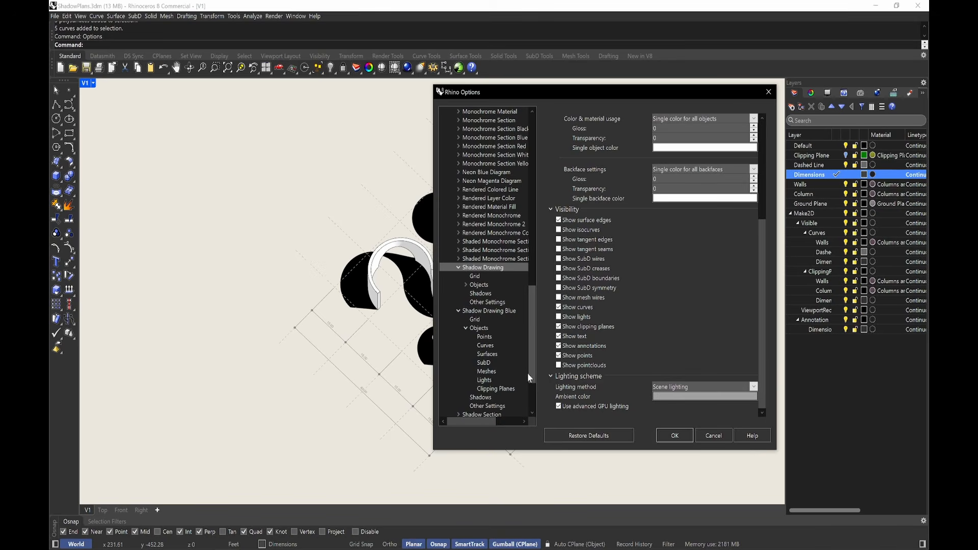
{"action": "left_click", "coordinate": [488, 398]}
{"action": "scroll", "coordinate": [607, 362], "scroll_direction": "down", "scroll_amount": 3}
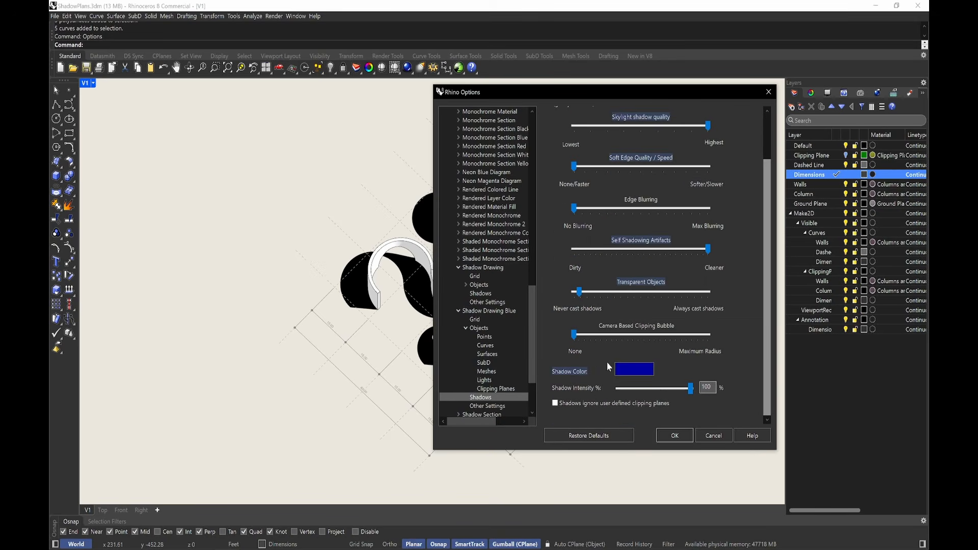
{"action": "left_click", "coordinate": [486, 346]}
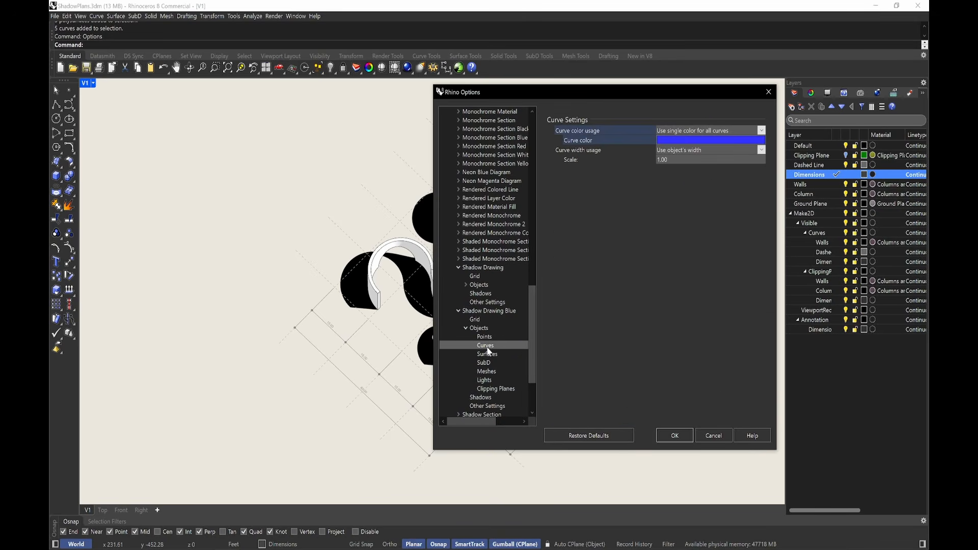
{"action": "left_click", "coordinate": [504, 354]}
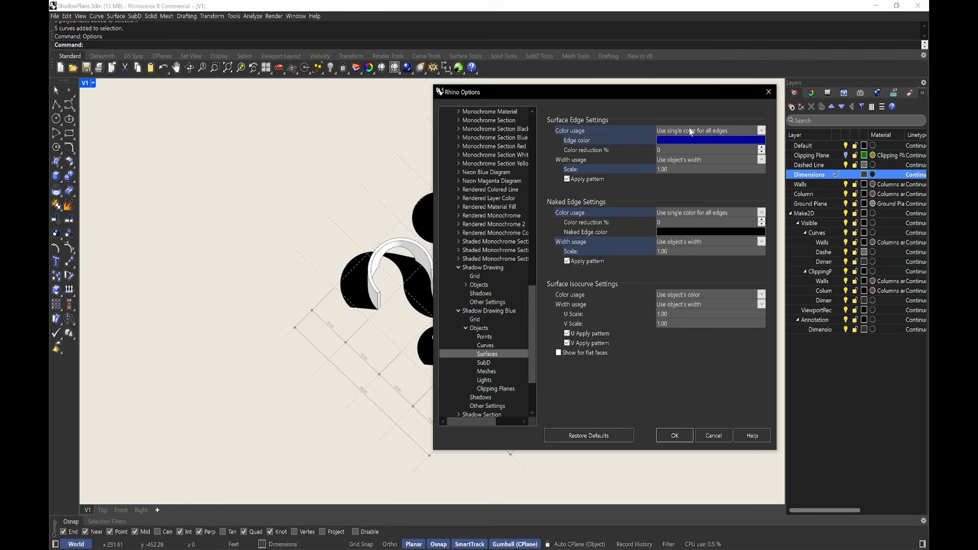
Review Shadow Drawing Blue's viewport, shading and visibility settings along with its shadow quality and color options.
{"action": "left_click", "coordinate": [512, 313]}
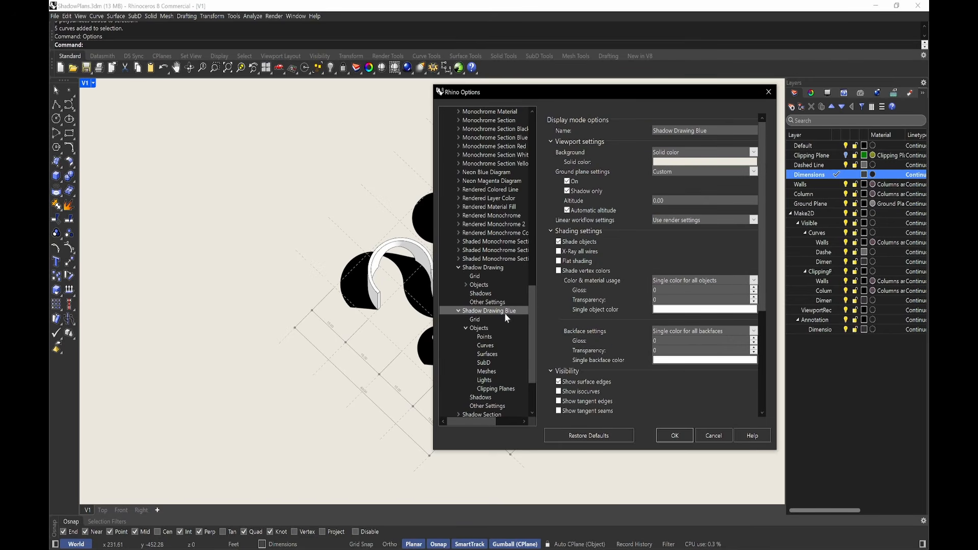
{"action": "scroll", "coordinate": [607, 354], "scroll_direction": "down", "scroll_amount": 3}
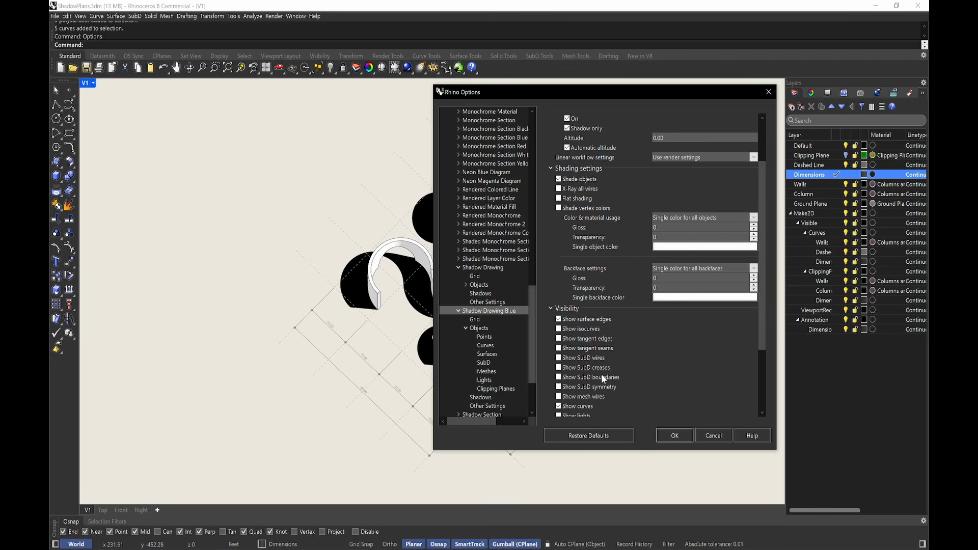
{"action": "scroll", "coordinate": [501, 377], "scroll_direction": "down", "scroll_amount": 3}
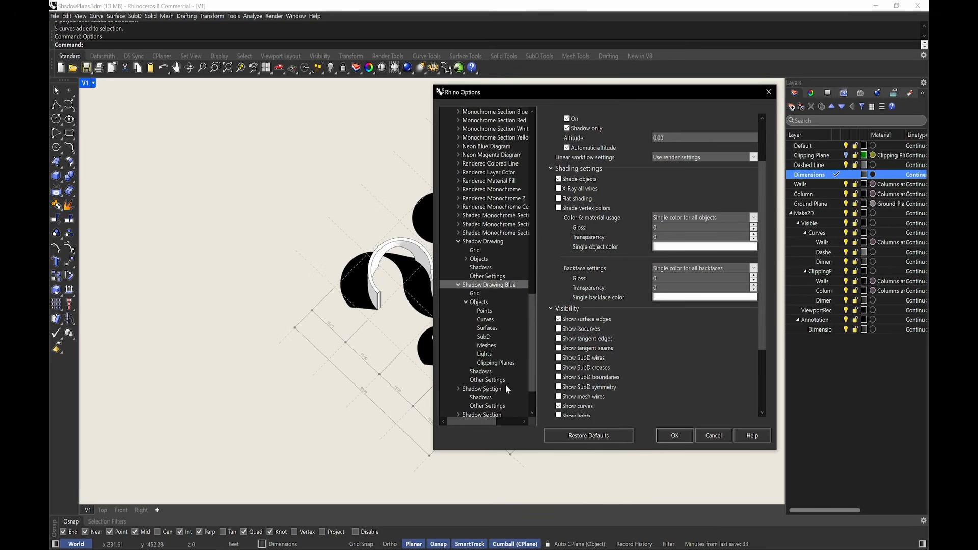
{"action": "left_click", "coordinate": [484, 320]}
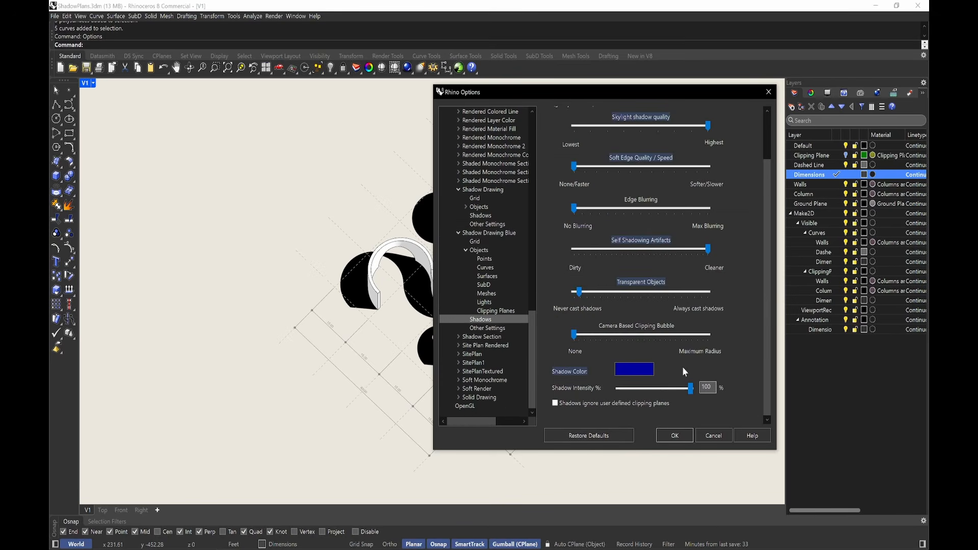
{"action": "scroll", "coordinate": [687, 358], "scroll_direction": "up", "scroll_amount": 2}
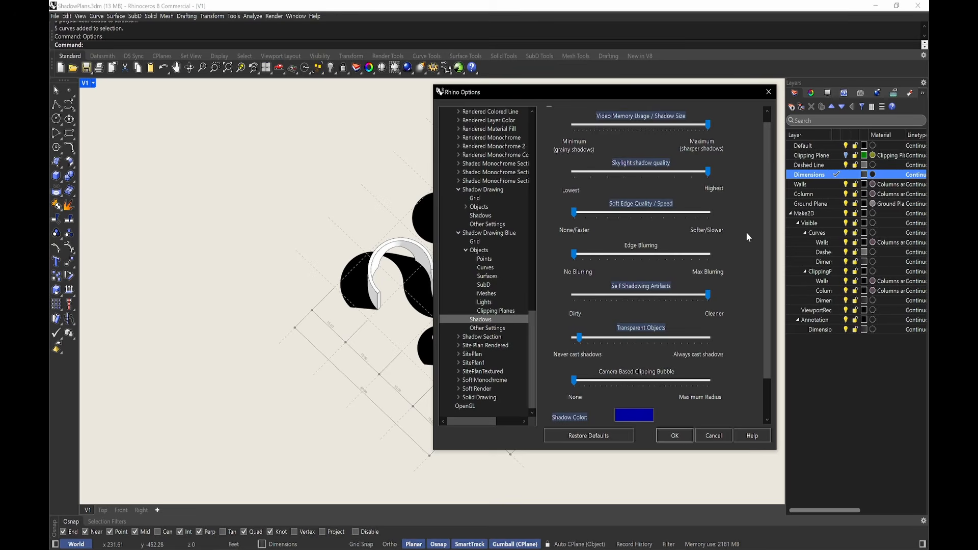
{"action": "scroll", "coordinate": [767, 153], "scroll_direction": "up", "scroll_amount": 1}
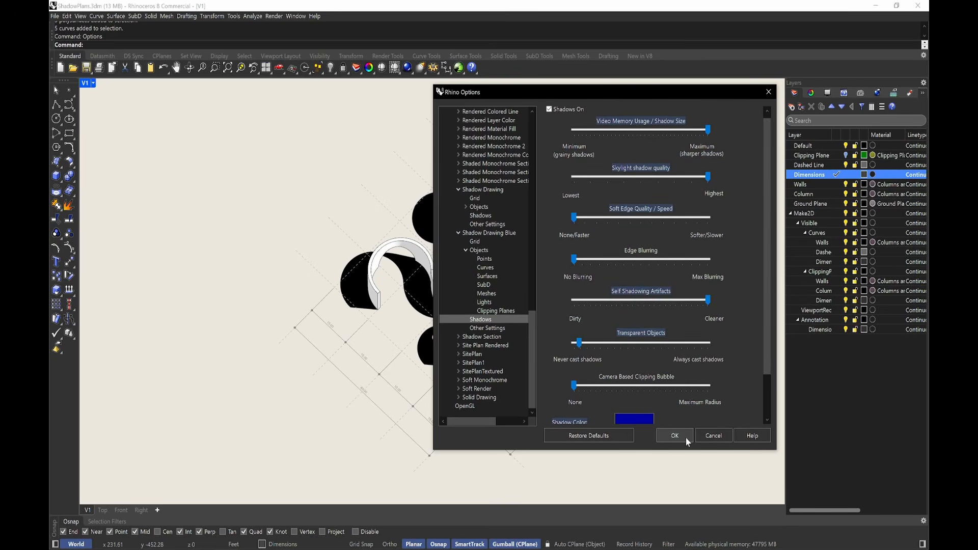
Set the Shadow Drawing Blue display mode's ambient color to white (#FFFFFF) and apply the options.
{"action": "left_click", "coordinate": [482, 234]}
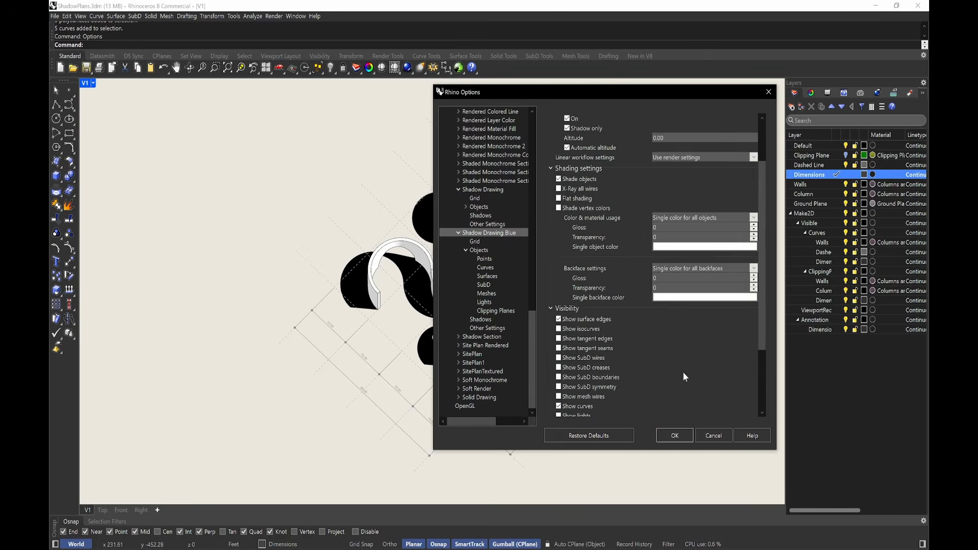
{"action": "scroll", "coordinate": [693, 374], "scroll_direction": "down", "scroll_amount": 3}
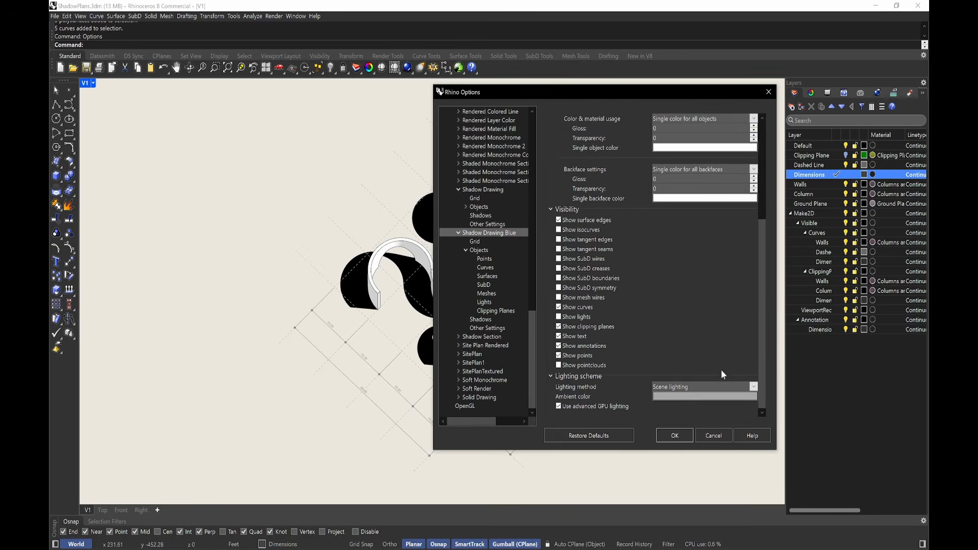
{"action": "left_click", "coordinate": [706, 396]}
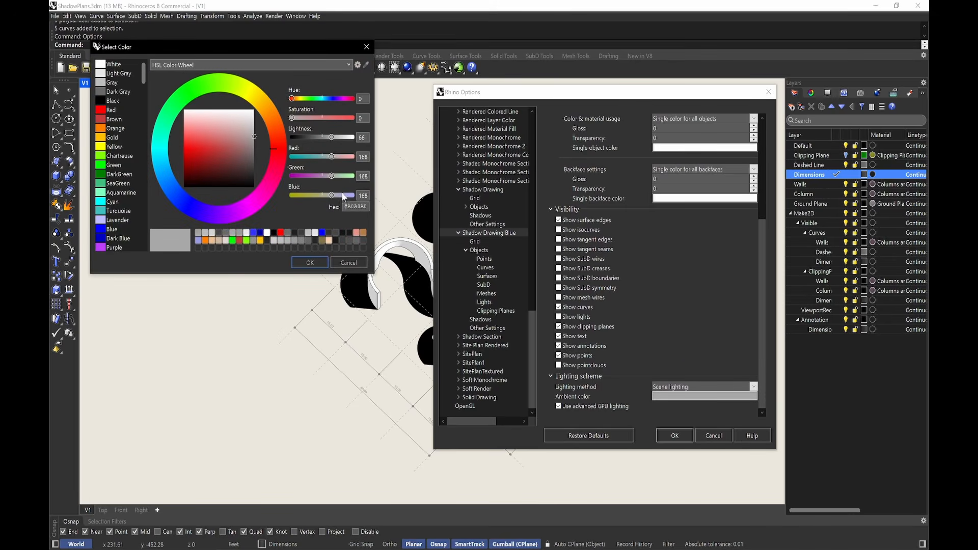
{"action": "left_click_drag", "start_coordinate": [332, 137], "coordinate": [390, 140]}
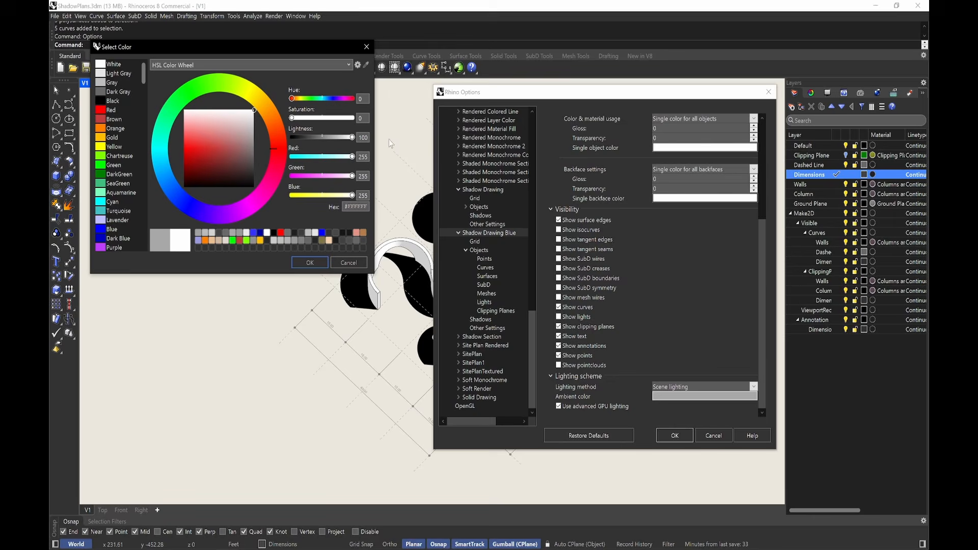
{"action": "left_click", "coordinate": [308, 264]}
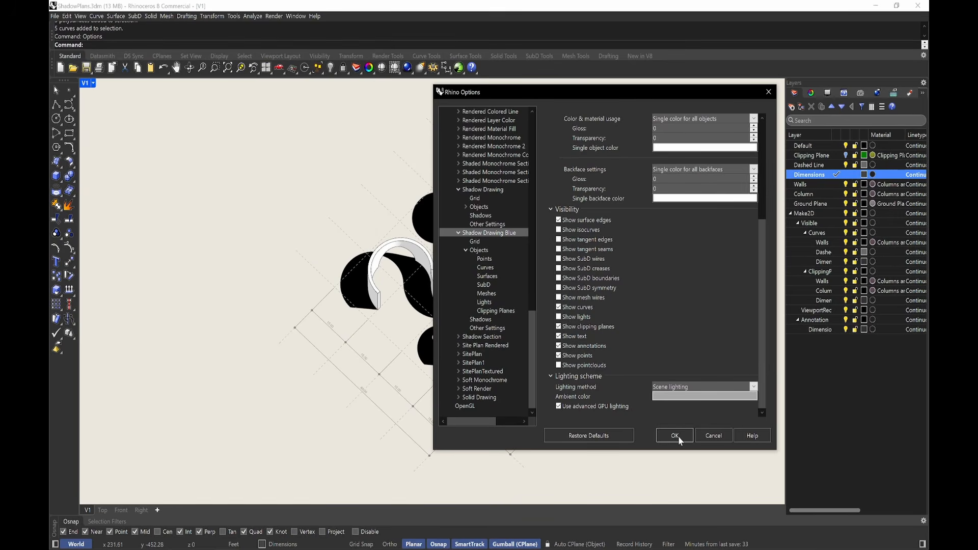
{"action": "left_click", "coordinate": [676, 437]}
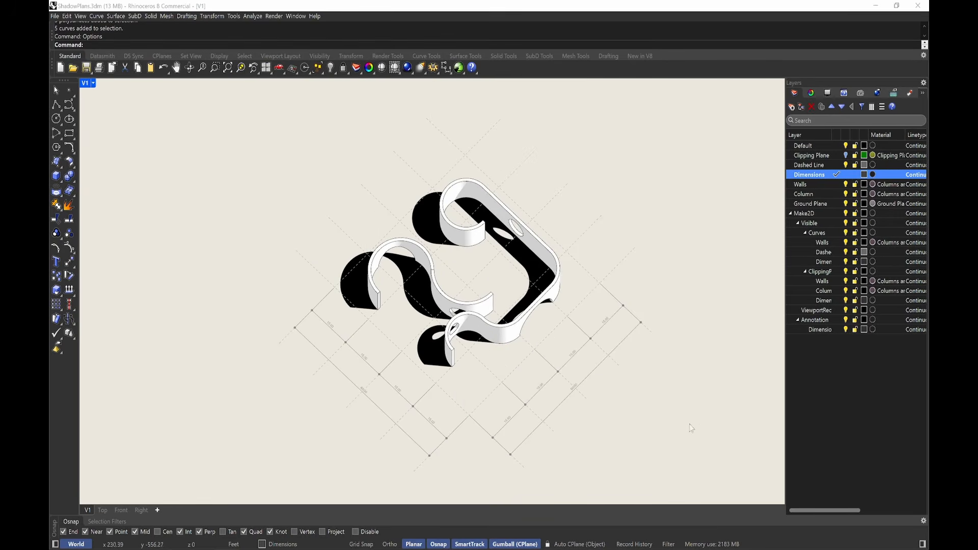
Show the V1 view in the Shadow Drawing Blue display mode and recolor the Dimensions layer dark blue.
{"action": "left_click", "coordinate": [93, 83]}
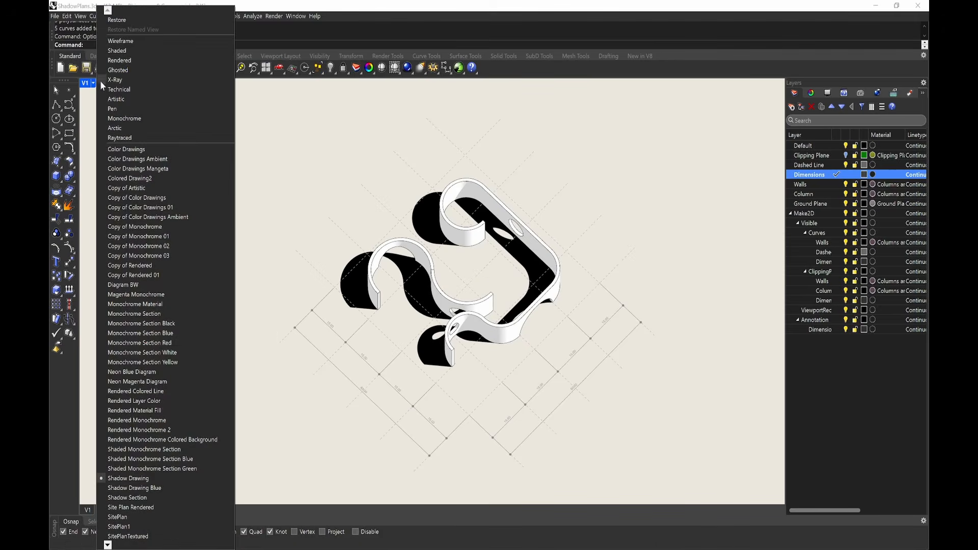
{"action": "left_click", "coordinate": [155, 487]}
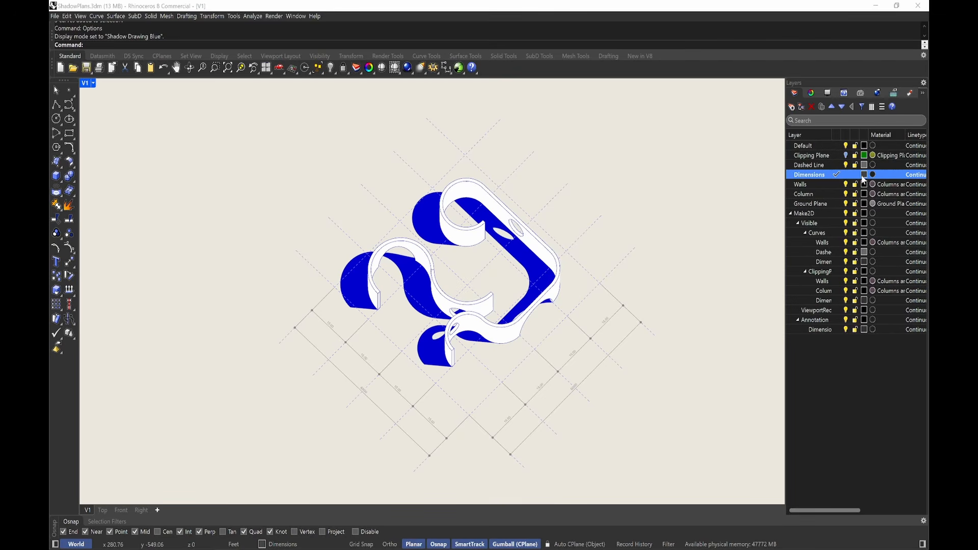
{"action": "left_click", "coordinate": [864, 175]}
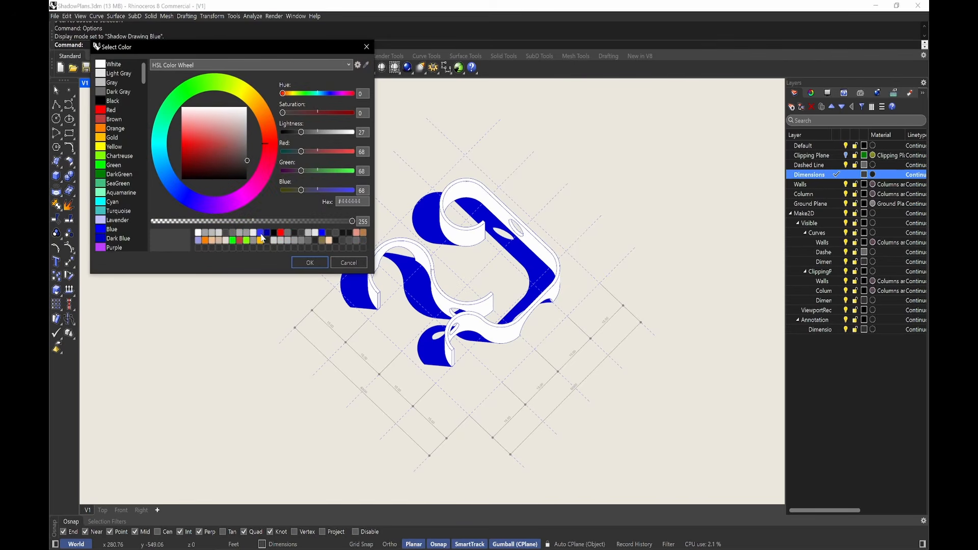
{"action": "left_click", "coordinate": [266, 233]}
{"action": "left_click", "coordinate": [309, 262]}
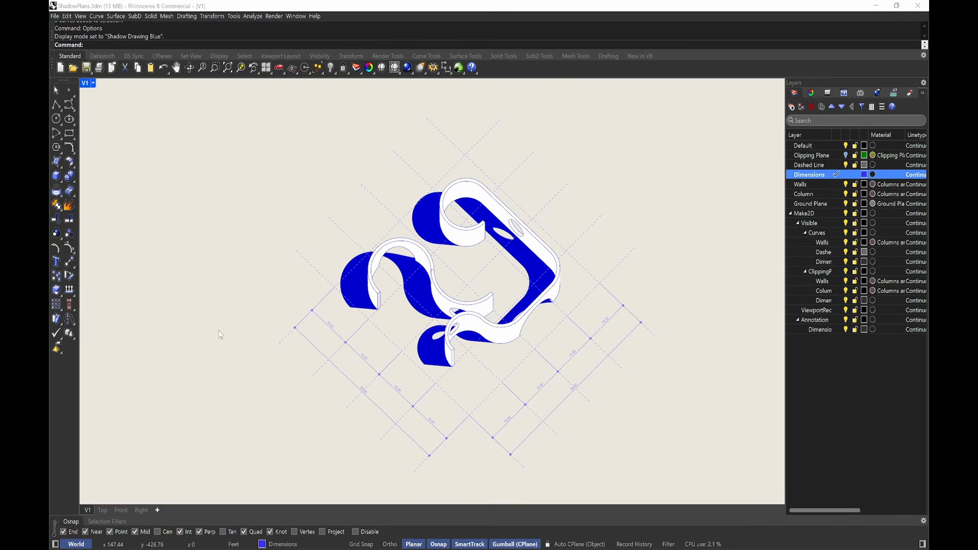
{"action": "left_click", "coordinate": [864, 175]}
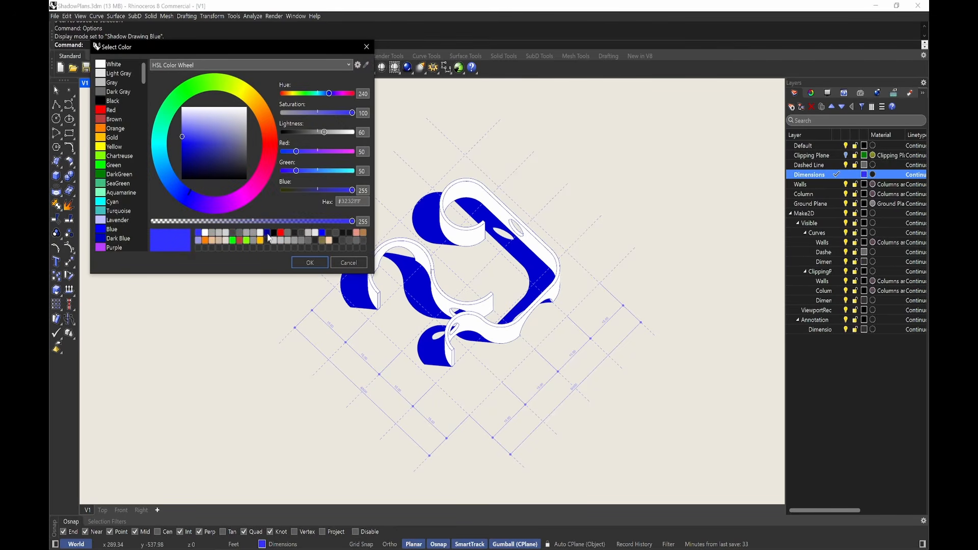
{"action": "left_click", "coordinate": [306, 263]}
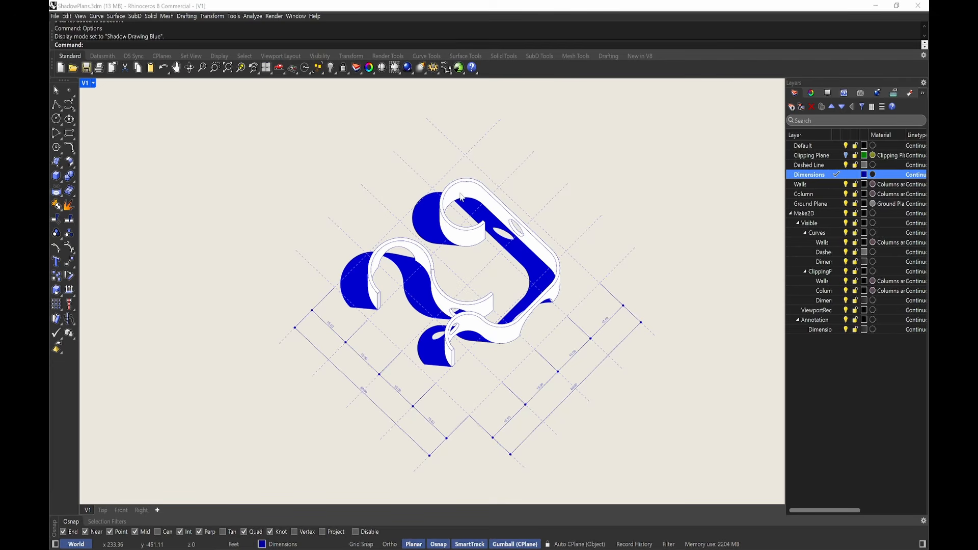
Try Shadow Drawing Blue's ambient color at lightness 65 (#A6A6A6).
{"action": "type", "text": "Options"}
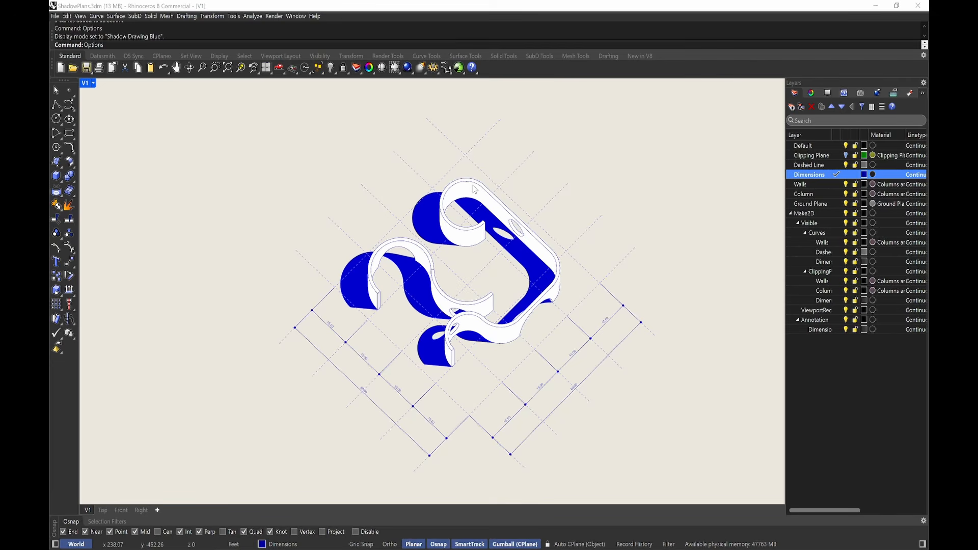
{"action": "key", "text": "Return"}
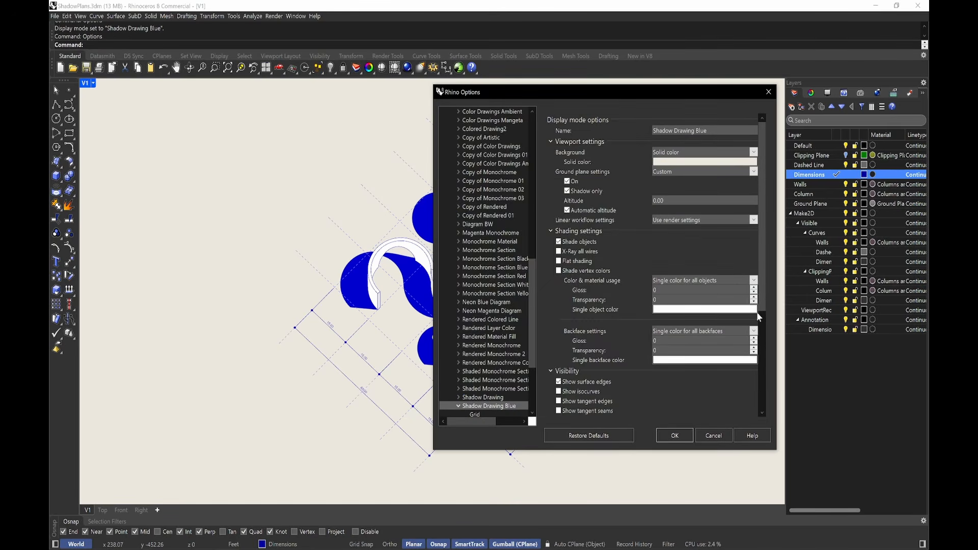
{"action": "left_click_drag", "start_coordinate": [762, 284], "coordinate": [764, 404]}
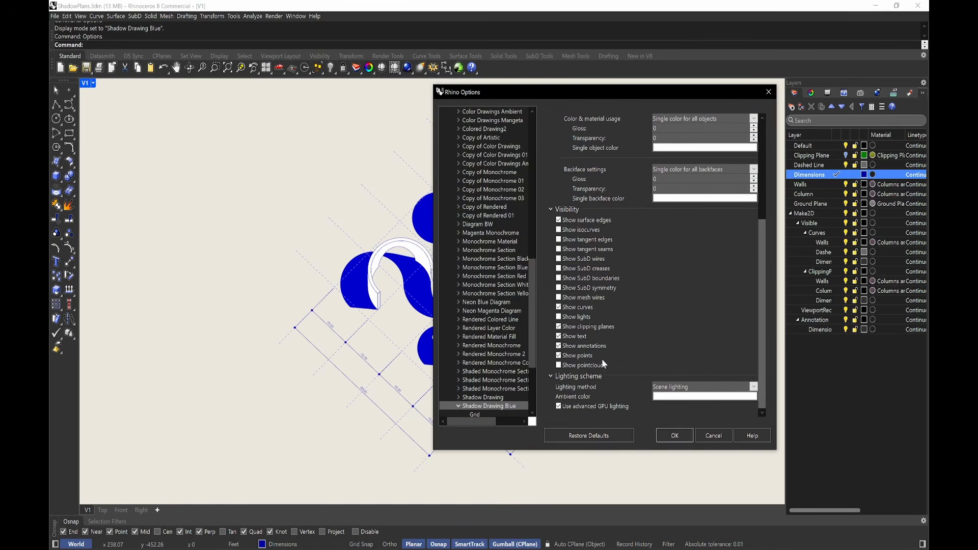
{"action": "left_click", "coordinate": [701, 397]}
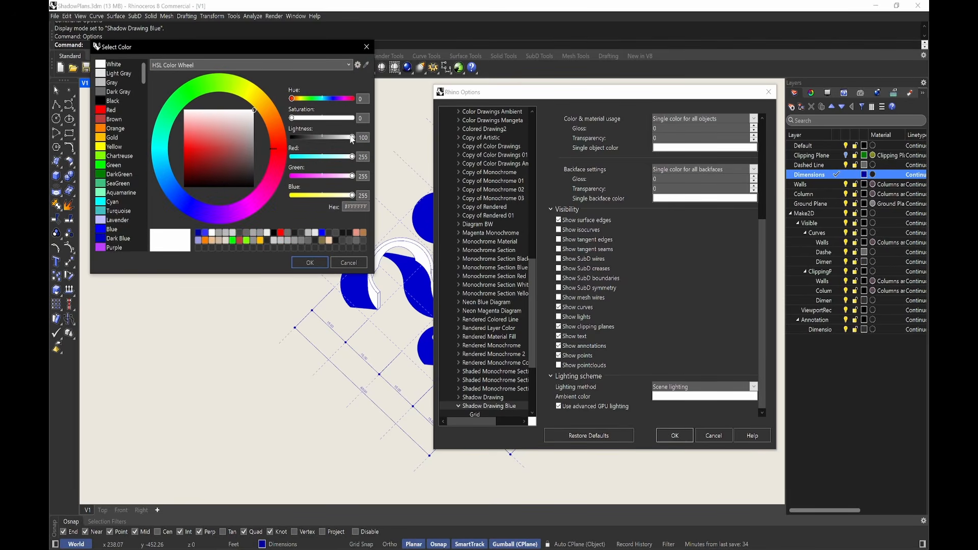
{"action": "left_click_drag", "start_coordinate": [351, 138], "coordinate": [331, 139]}
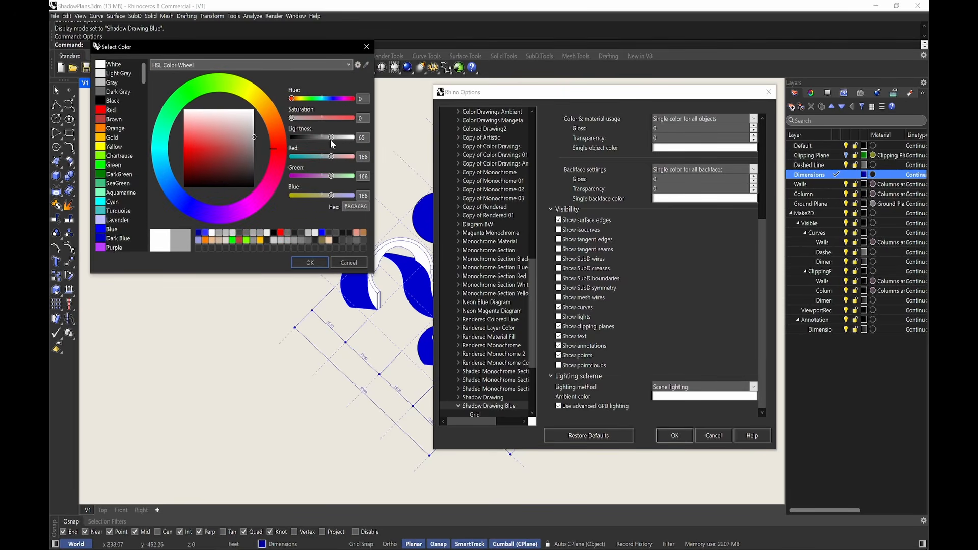
{"action": "left_click", "coordinate": [310, 262]}
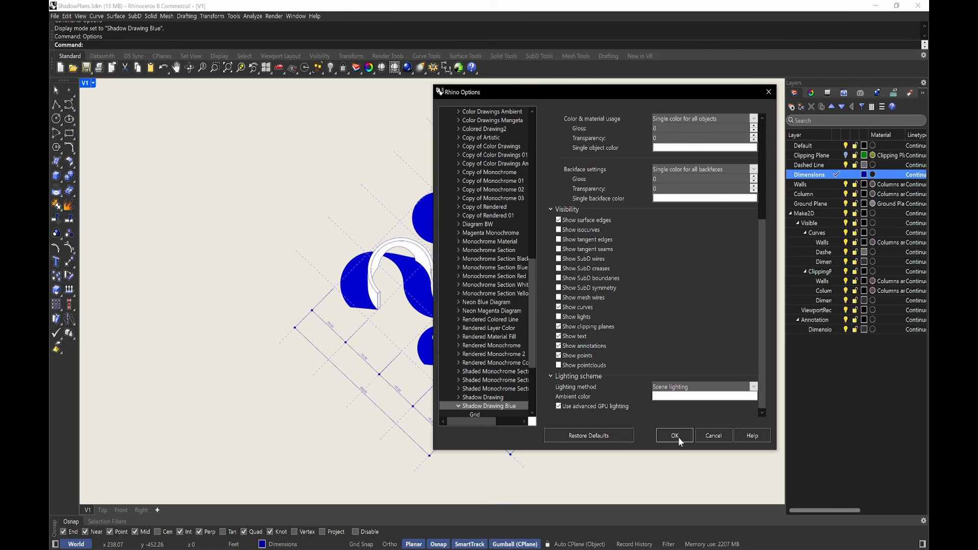
Set Shadow Drawing Blue's clipping plane fill color to lightness 60 (#3434FF) and turn on its clipping edges.
{"action": "left_click_drag", "start_coordinate": [680, 89], "coordinate": [769, 95]}
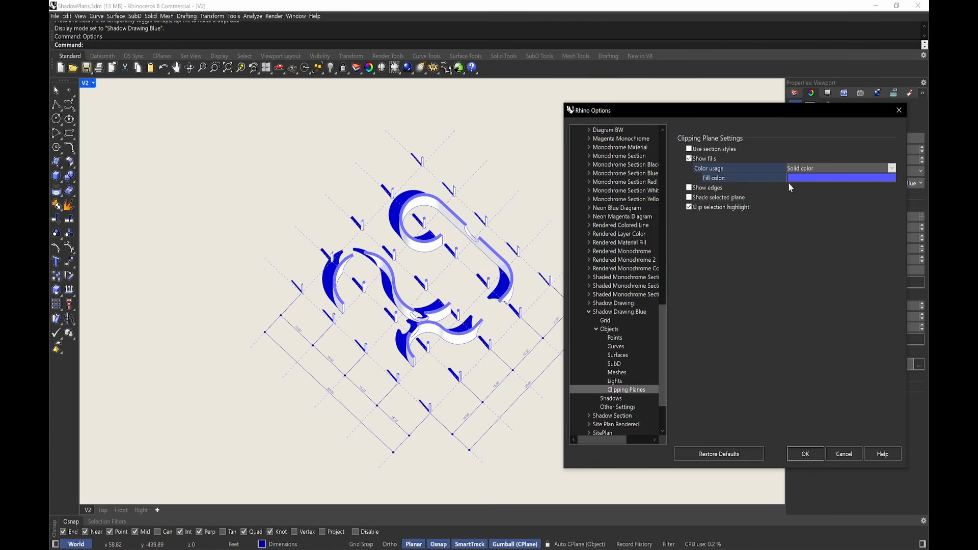
{"action": "left_click", "coordinate": [812, 177]}
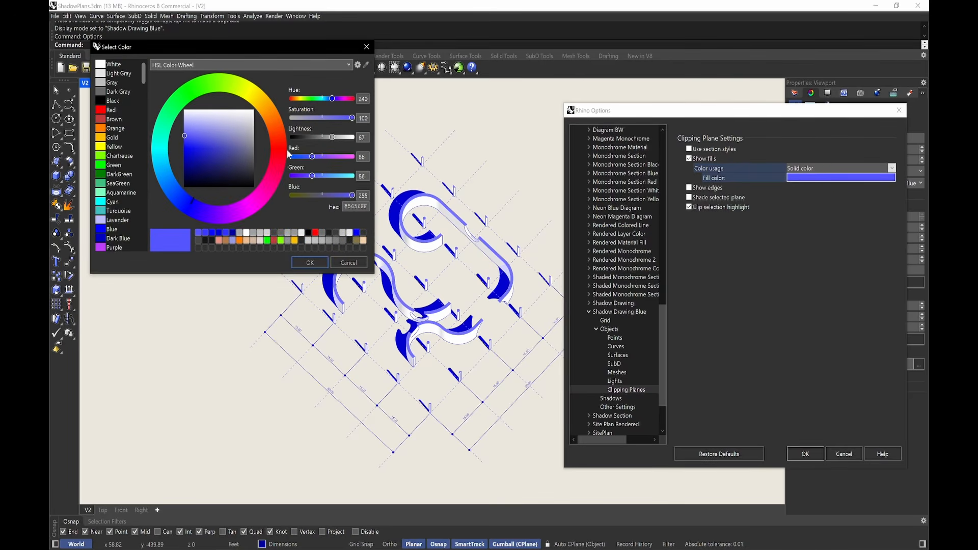
{"action": "left_click_drag", "start_coordinate": [332, 137], "coordinate": [328, 137]}
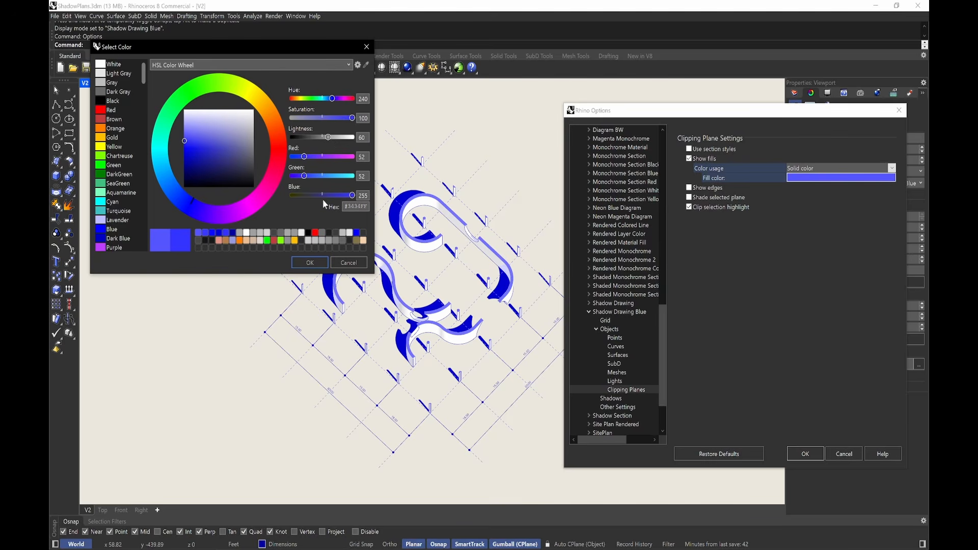
{"action": "left_click", "coordinate": [310, 262]}
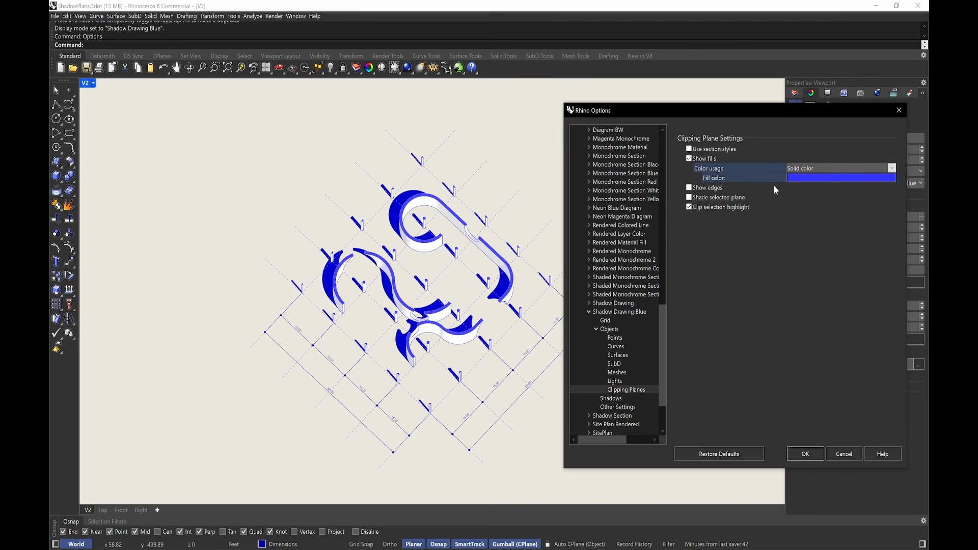
{"action": "left_click", "coordinate": [689, 188]}
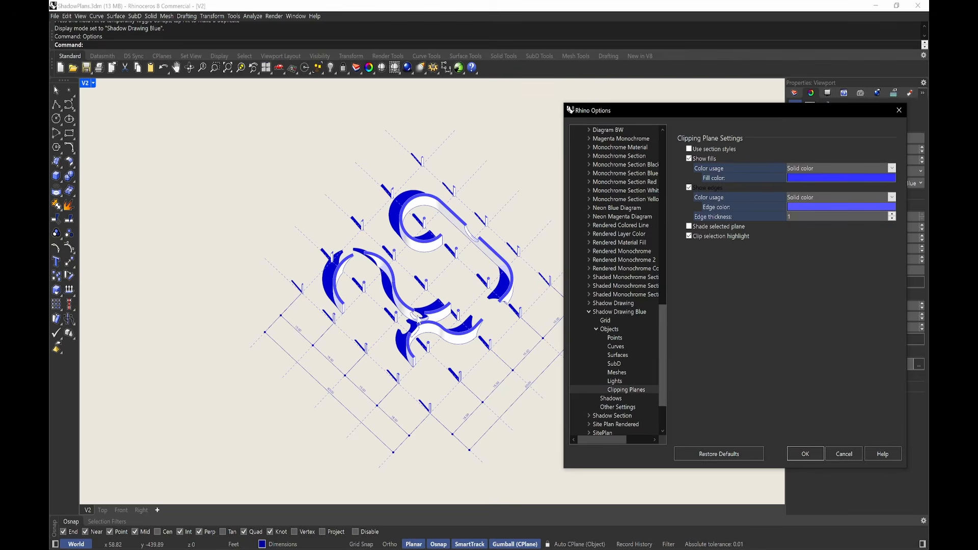
Give the Shadow Drawing mode a gray clipping plane fill without edges, and apply the options.
{"action": "left_click", "coordinate": [613, 304]}
{"action": "left_click", "coordinate": [589, 303]}
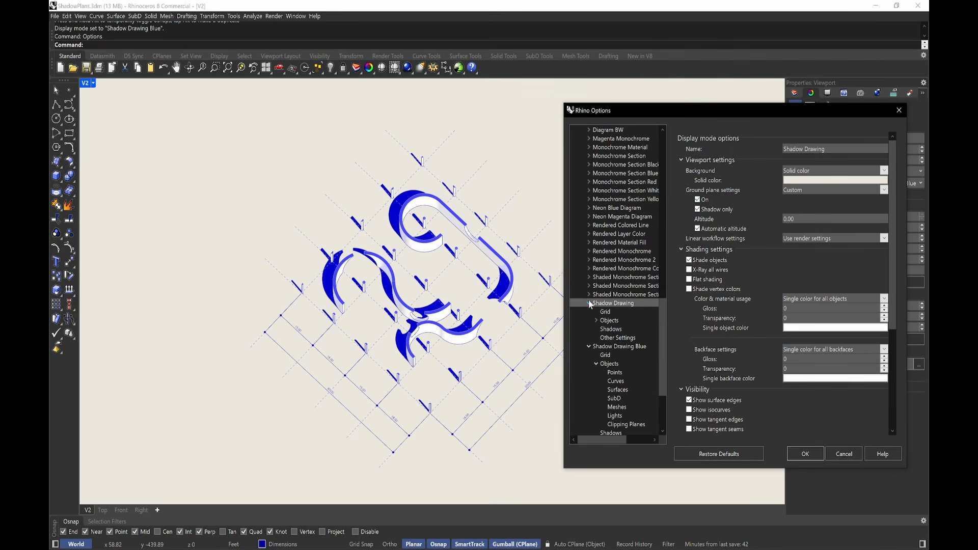
{"action": "left_click", "coordinate": [596, 320]}
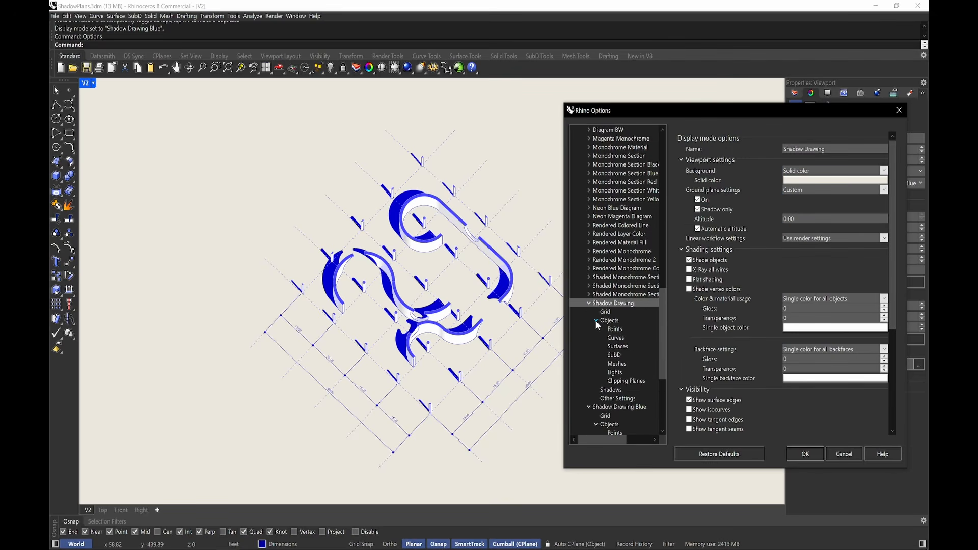
{"action": "left_click", "coordinate": [627, 382]}
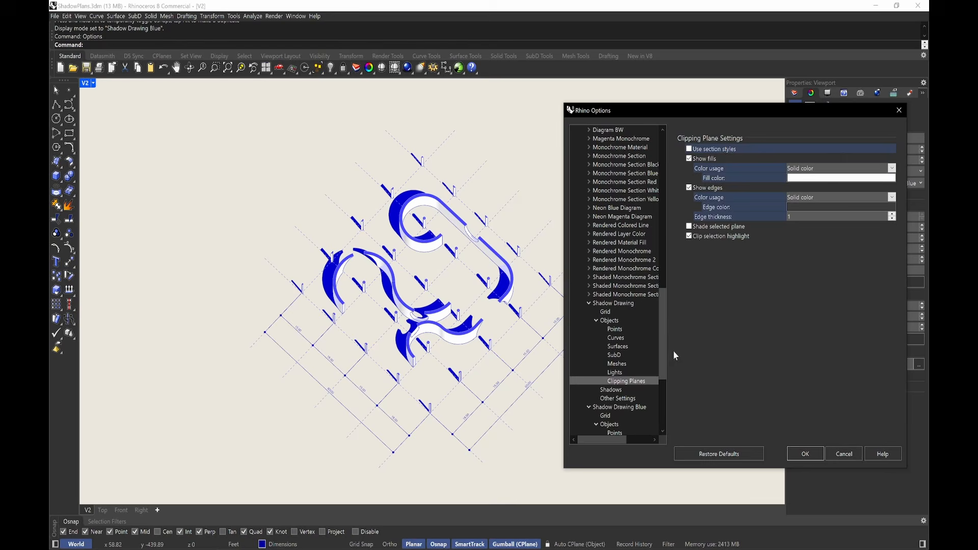
{"action": "left_click", "coordinate": [795, 178]}
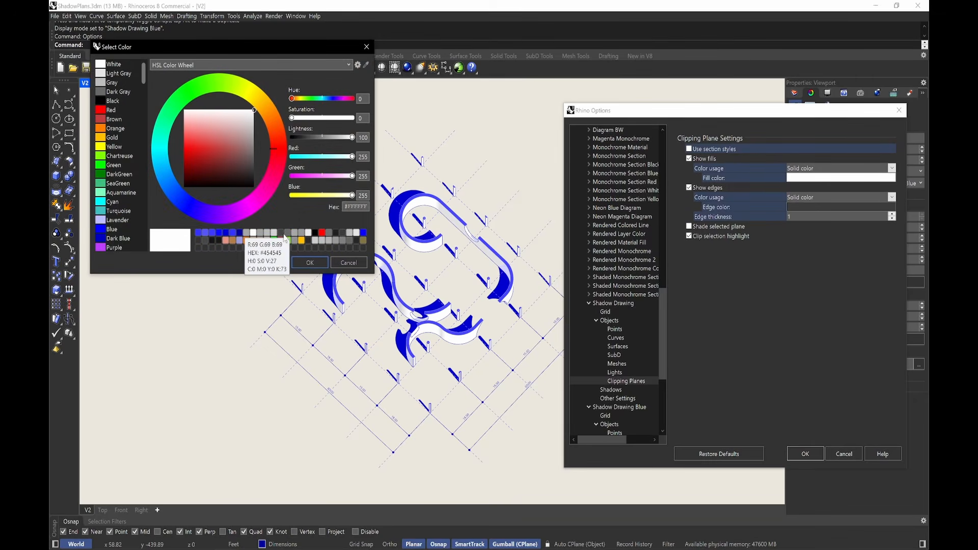
{"action": "left_click", "coordinate": [285, 234]}
{"action": "left_click", "coordinate": [306, 262]}
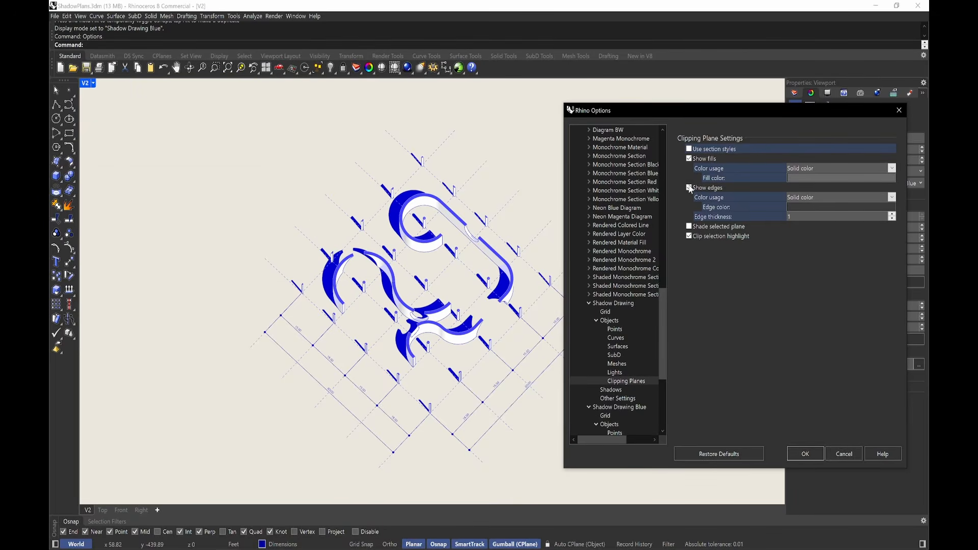
{"action": "left_click", "coordinate": [690, 188]}
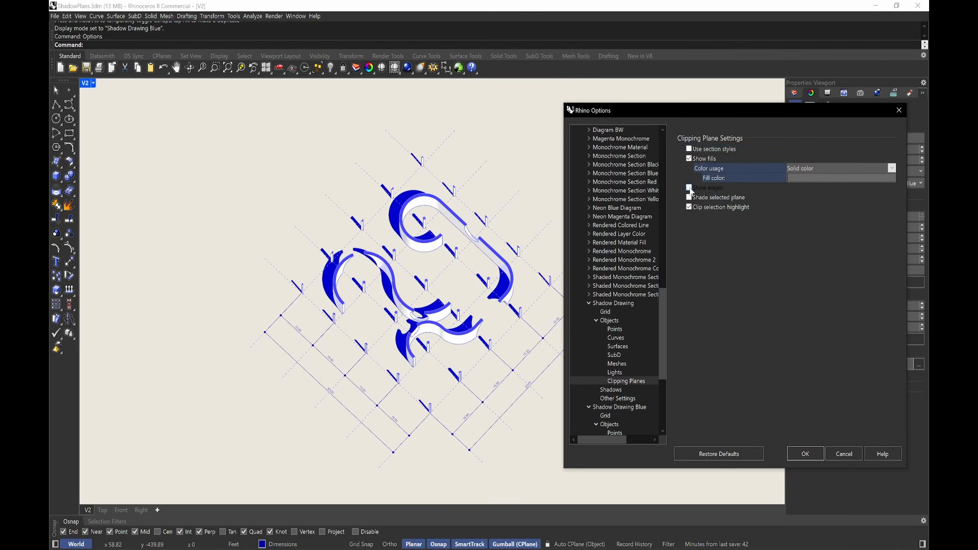
{"action": "left_click", "coordinate": [811, 452]}
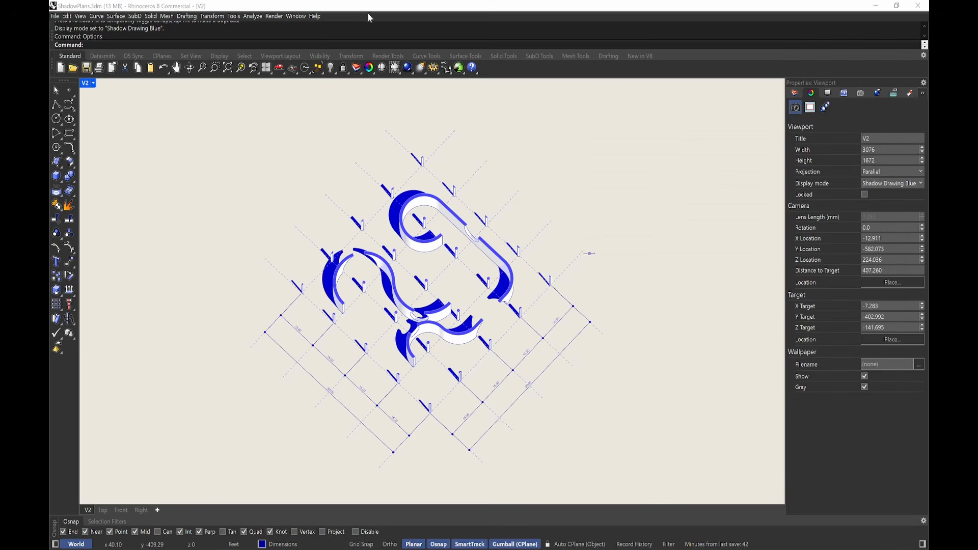
Compare the V2 view in the Shadow Drawing and Shadow Drawing Blue display modes, ending on Shadow Drawing Blue.
{"action": "left_click", "coordinate": [94, 83]}
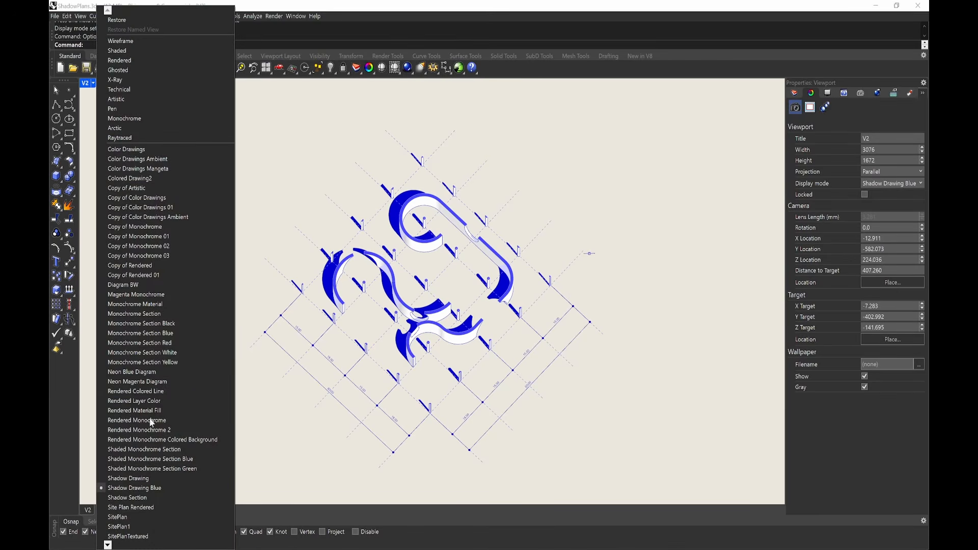
{"action": "left_click", "coordinate": [158, 481]}
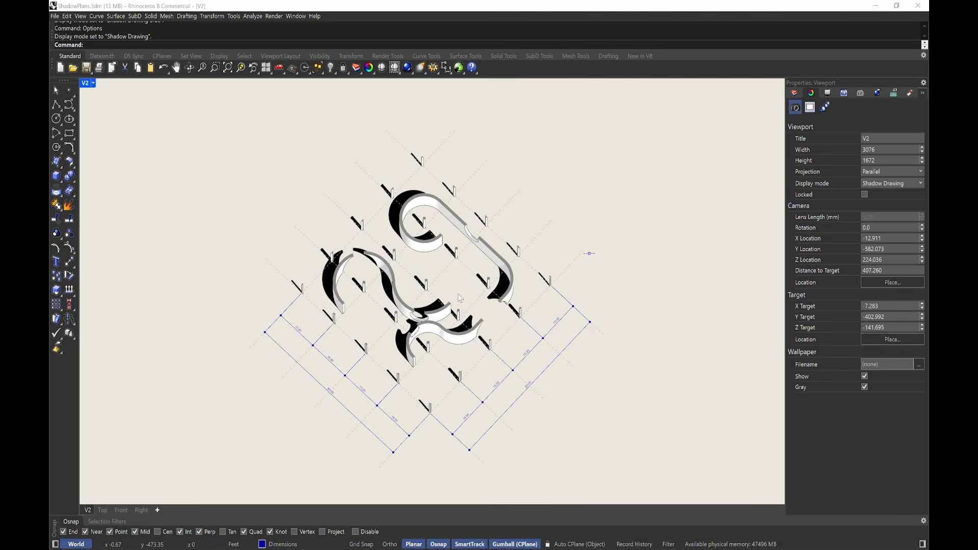
{"action": "left_click", "coordinate": [92, 83]}
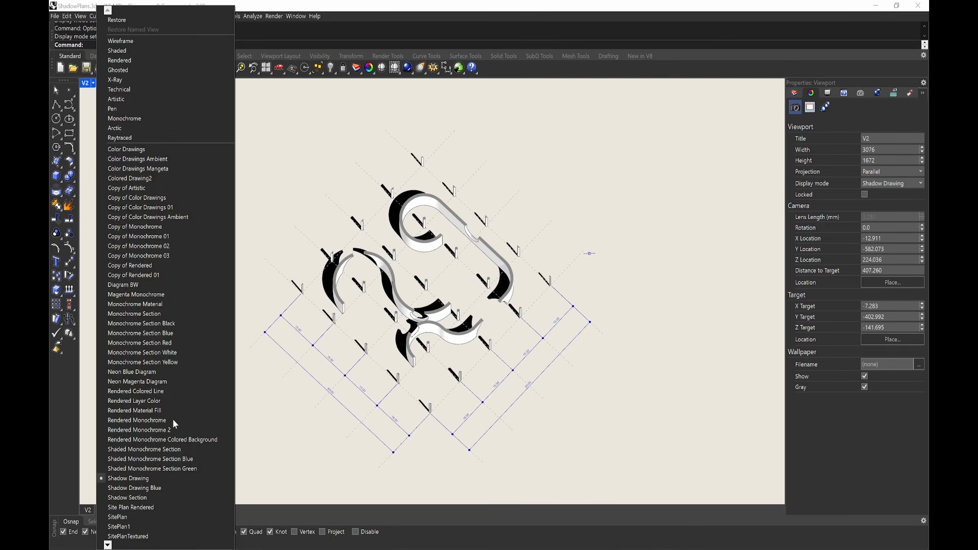
{"action": "left_click", "coordinate": [148, 479]}
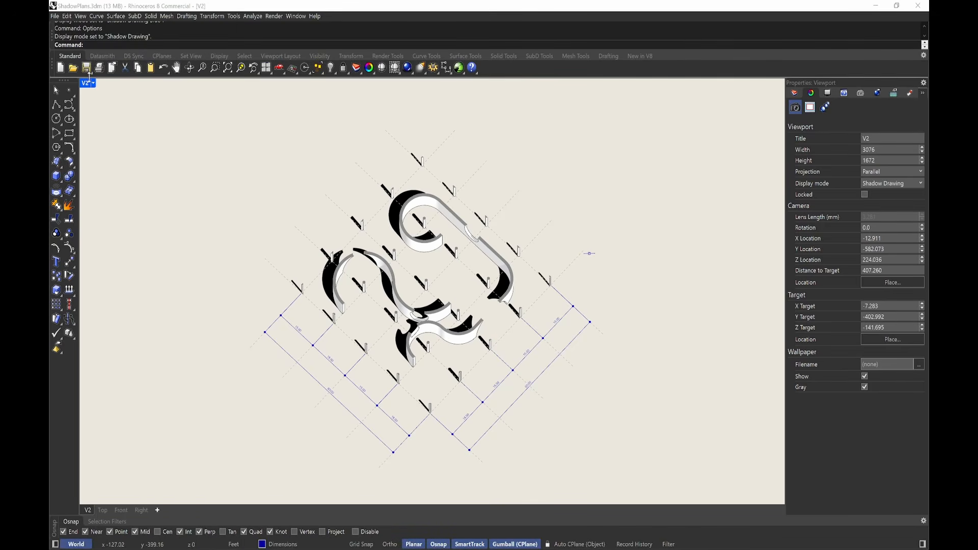
{"action": "left_click", "coordinate": [93, 83]}
{"action": "left_click", "coordinate": [138, 487]}
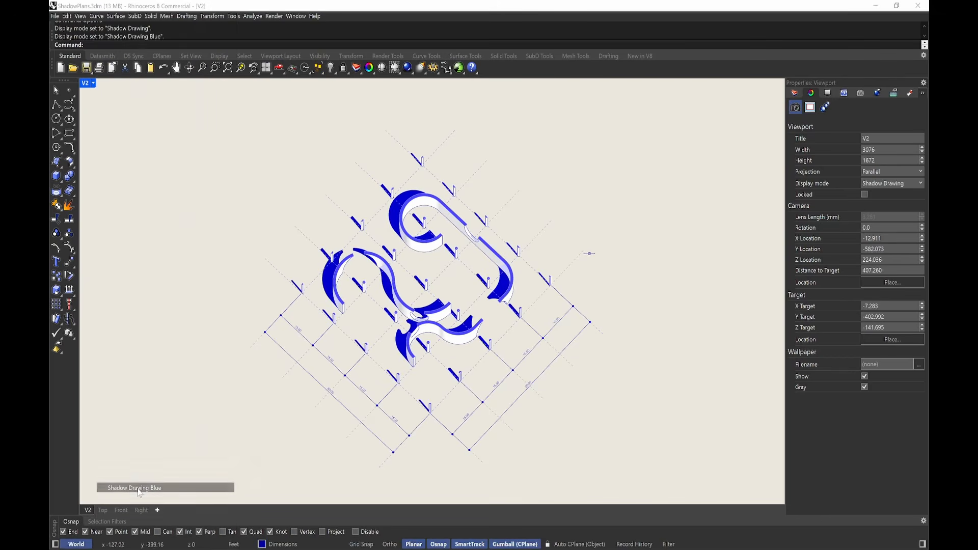
Toggle PrintDisplay off and back on to compare the drawing's line weights in the V2 view.
{"action": "type", "text": "PrintDisplay"}
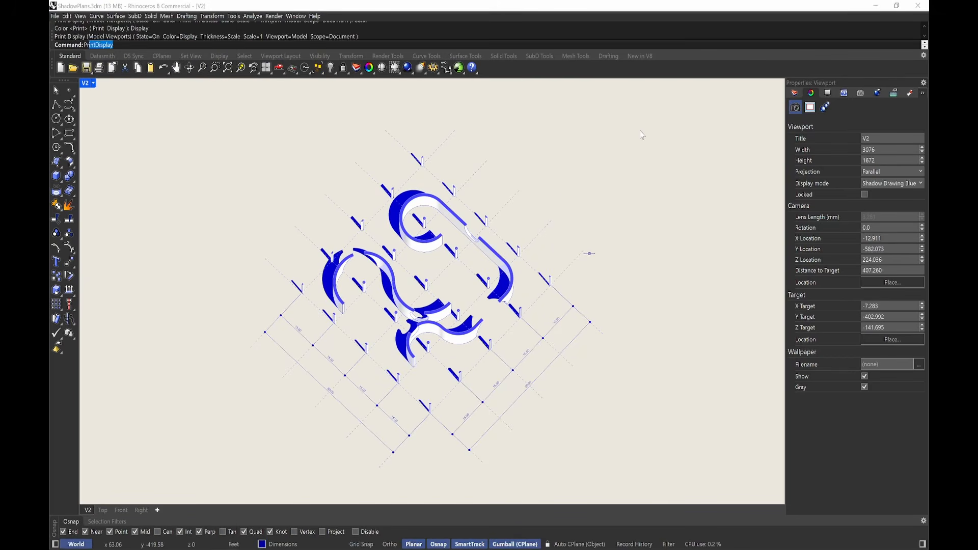
{"action": "key", "text": "Return"}
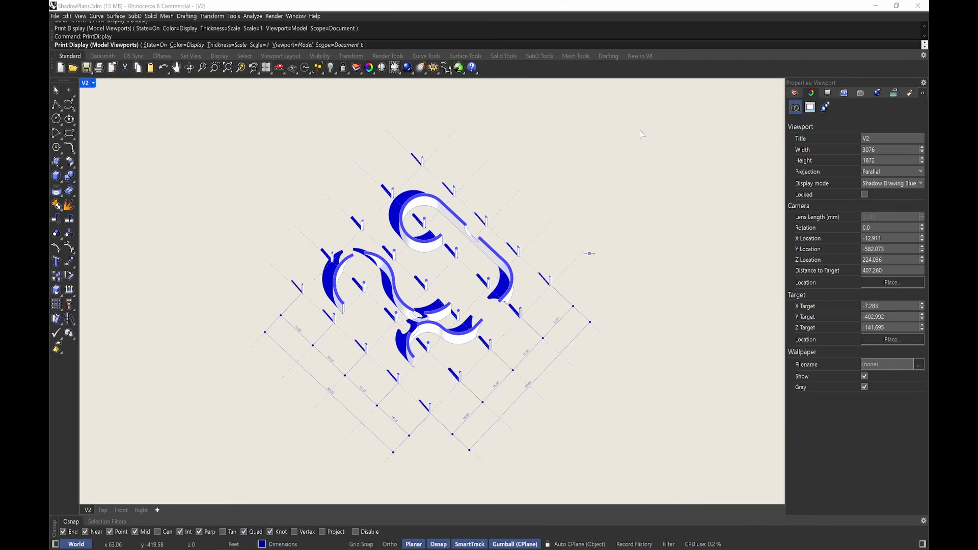
{"action": "left_click", "coordinate": [154, 45]}
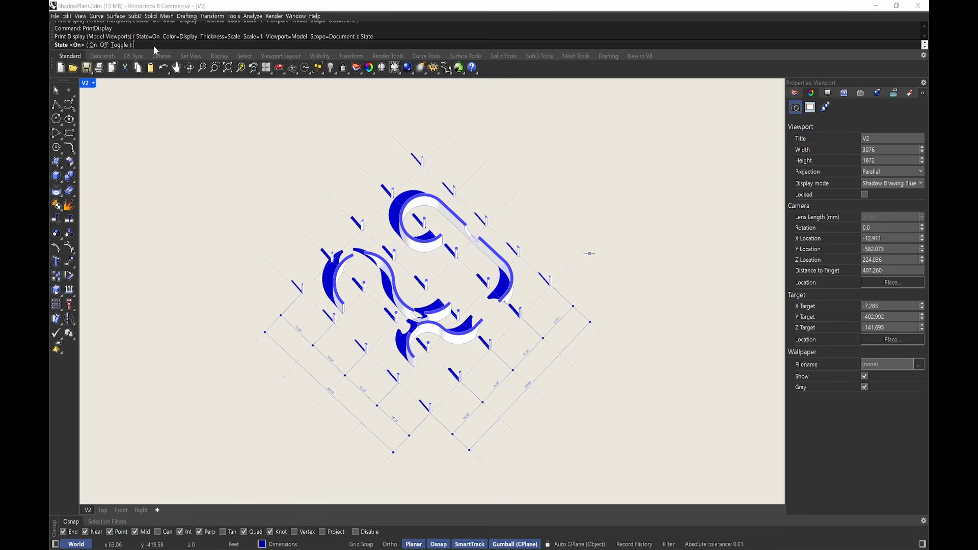
{"action": "left_click", "coordinate": [104, 45]}
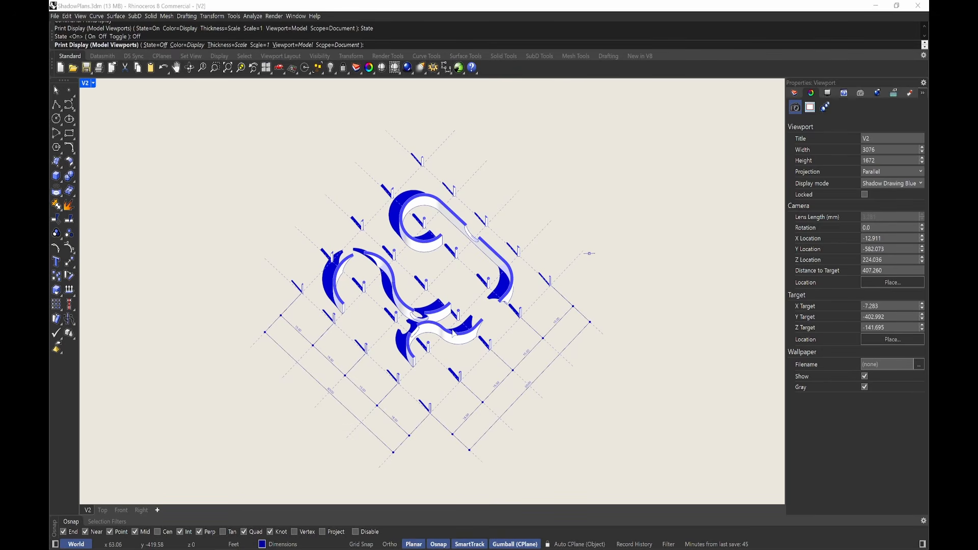
{"action": "left_click", "coordinate": [155, 46]}
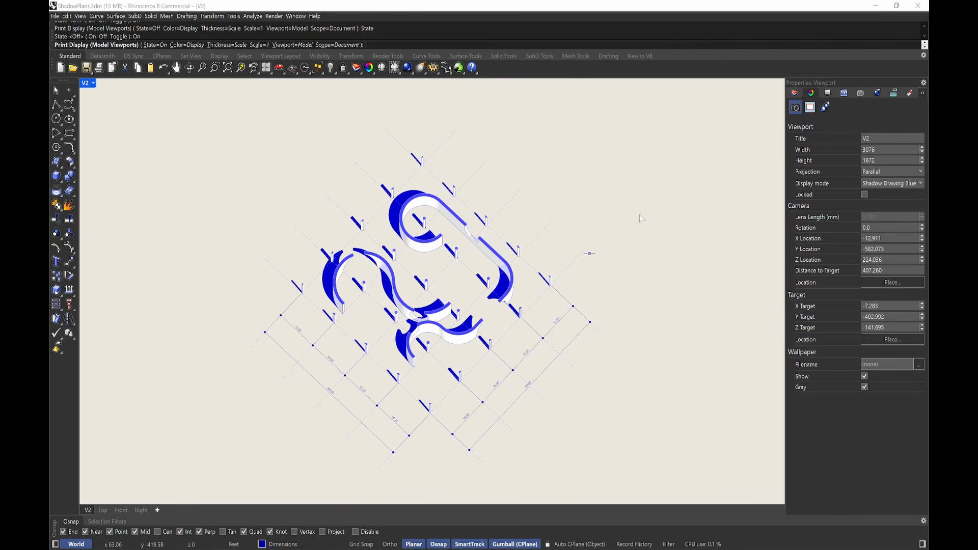
Show the layer list, set PrintDisplay's color option to Display, and finish the command.
{"action": "left_click", "coordinate": [189, 45]}
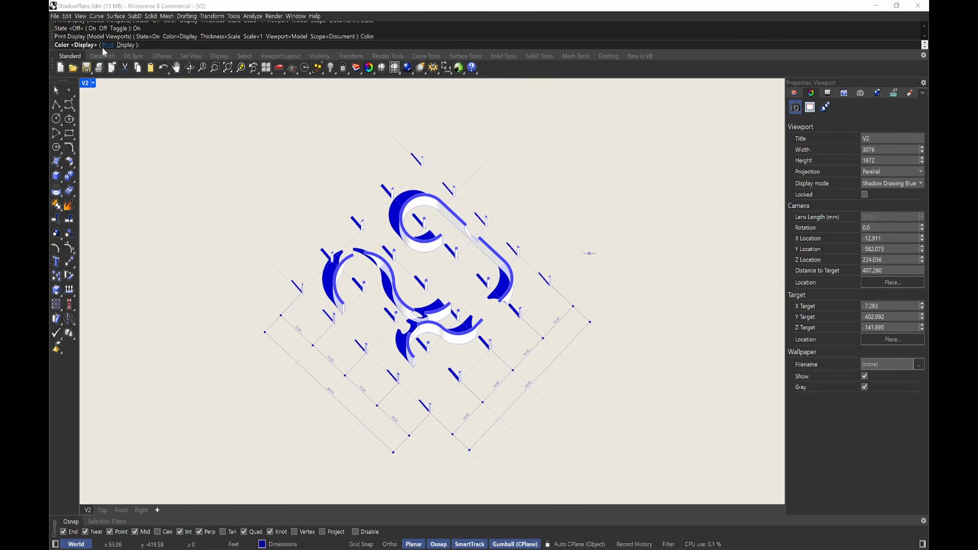
{"action": "left_click", "coordinate": [794, 93]}
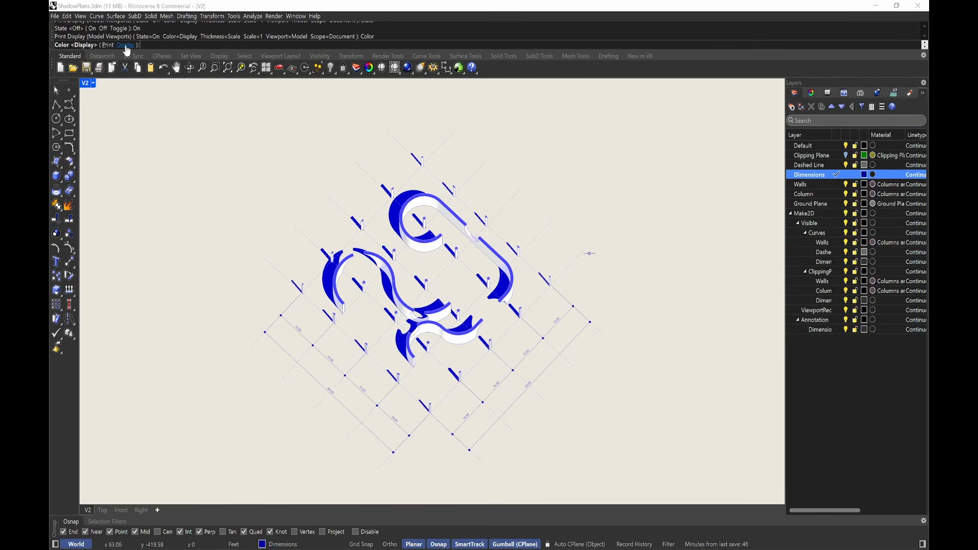
{"action": "left_click", "coordinate": [125, 45]}
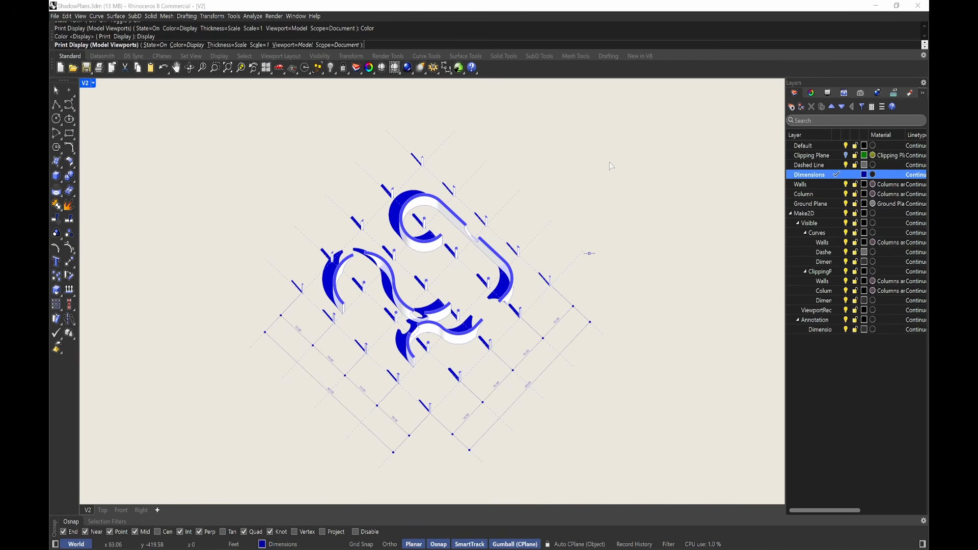
{"action": "key", "text": "Return"}
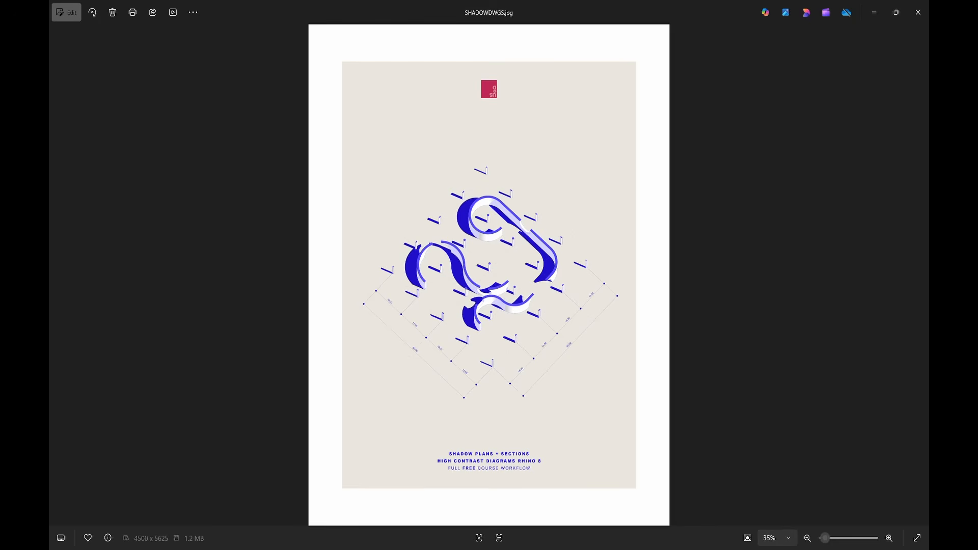
In the Photos viewer, examine the beige-background drawings SHADOWDWGS.jpg in blue and SHADOWDWGS2.jpg in black up close.
{"action": "scroll", "coordinate": [544, 284], "scroll_direction": "up", "scroll_amount": 4}
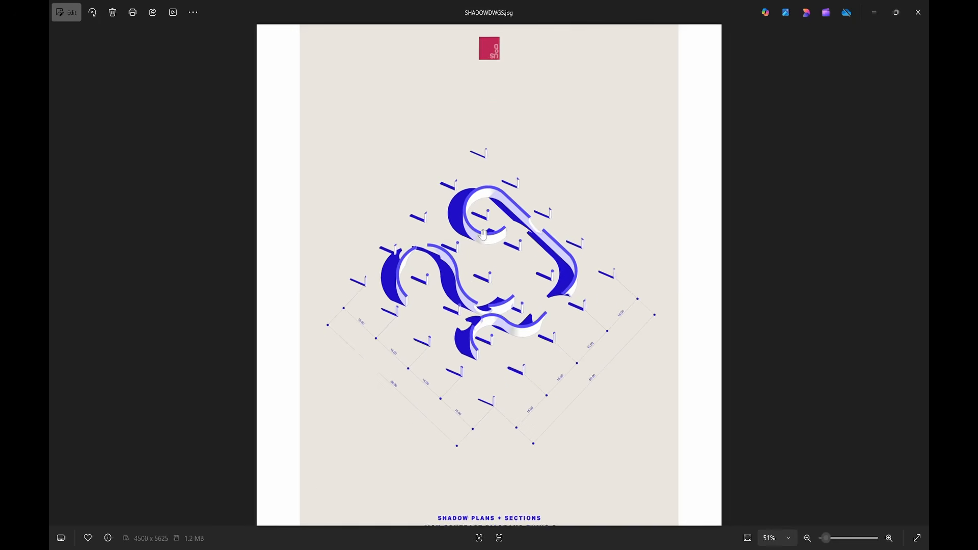
{"action": "scroll", "coordinate": [617, 335], "scroll_direction": "down", "scroll_amount": 3}
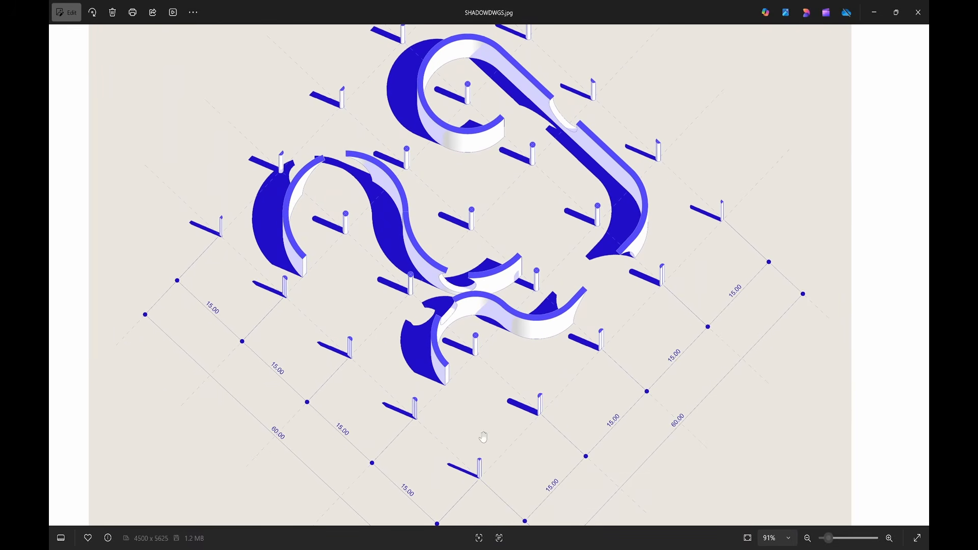
{"action": "scroll", "coordinate": [601, 301], "scroll_direction": "down", "scroll_amount": 3}
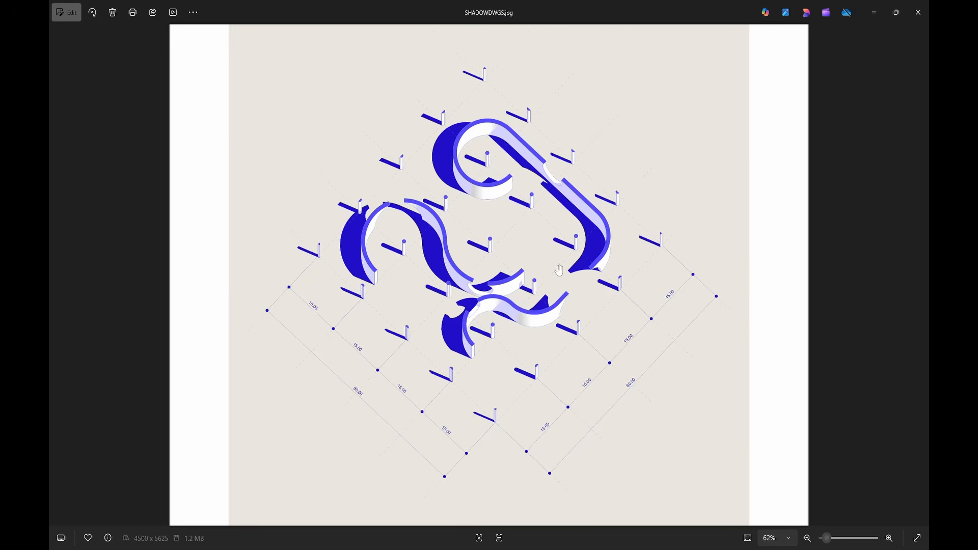
{"action": "scroll", "coordinate": [560, 271], "scroll_direction": "down", "scroll_amount": 4}
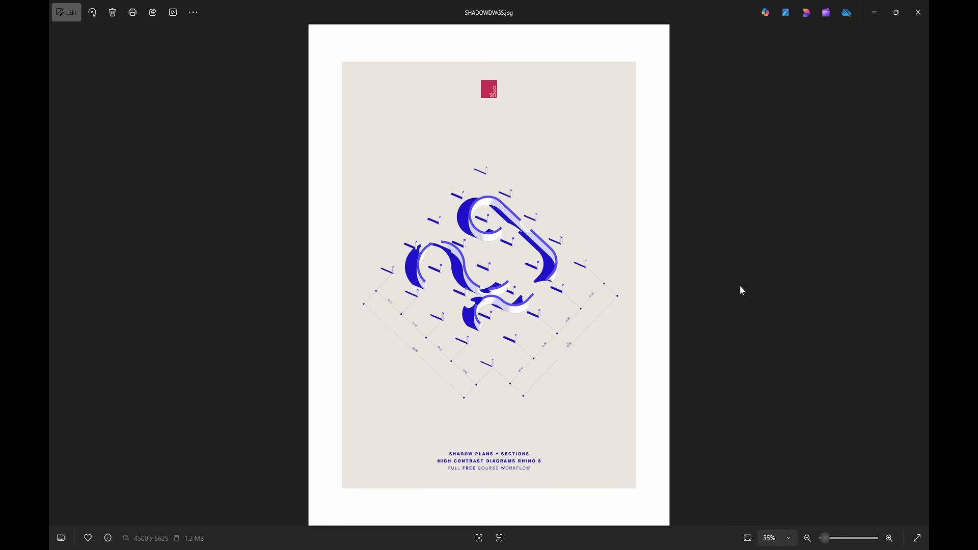
{"action": "left_click", "coordinate": [58, 277]}
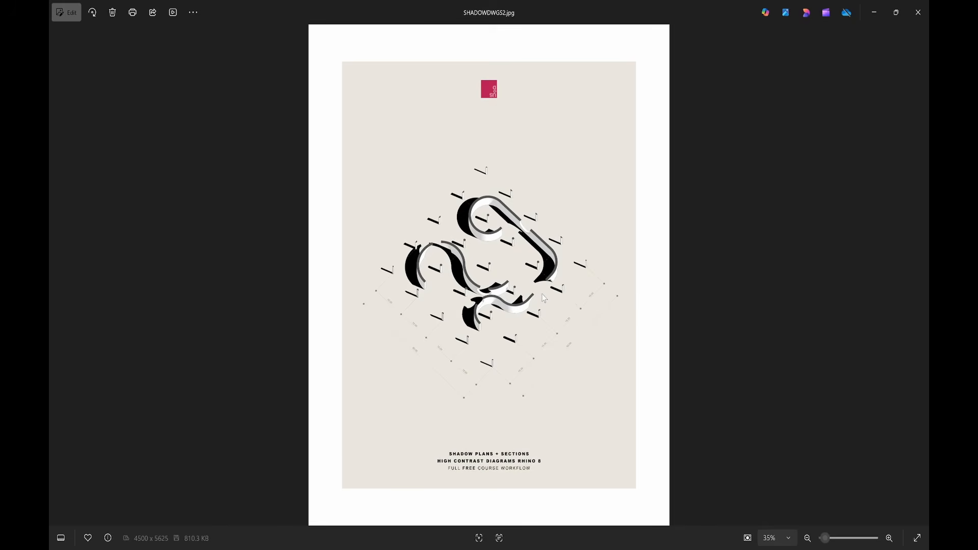
{"action": "scroll", "coordinate": [544, 298], "scroll_direction": "up", "scroll_amount": 3}
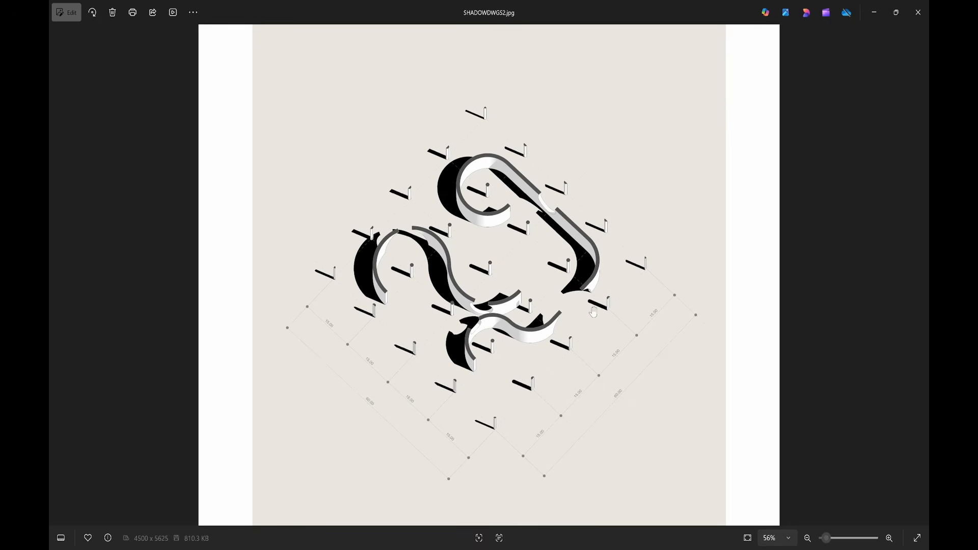
{"action": "scroll", "coordinate": [596, 318], "scroll_direction": "down", "scroll_amount": 3}
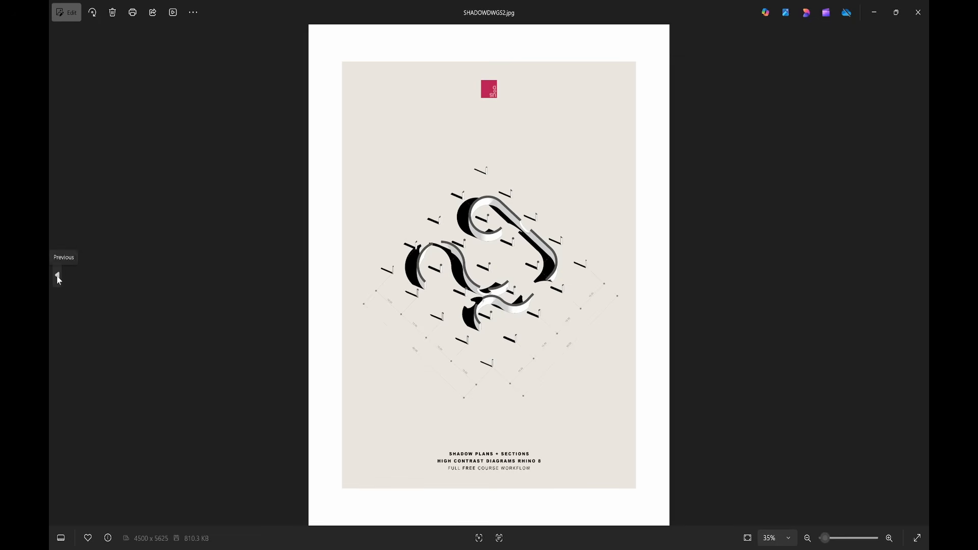
Review the white-background curved-wall drawings from SHADOWDWGS3.jpg through SHADOWDWGS6.jpg, inspecting their shadows, clipping fills and dimensions.
{"action": "left_click", "coordinate": [59, 278]}
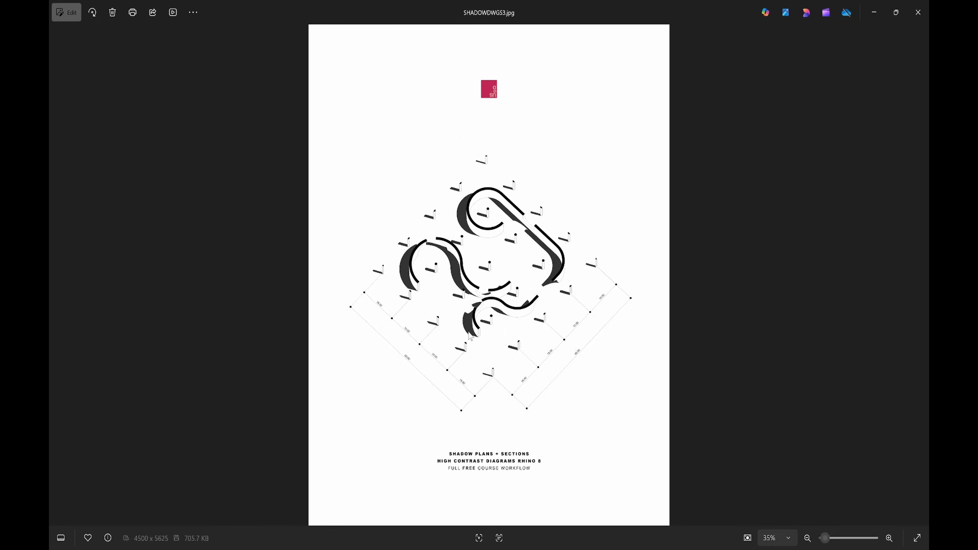
{"action": "scroll", "coordinate": [490, 327], "scroll_direction": "up", "scroll_amount": 5}
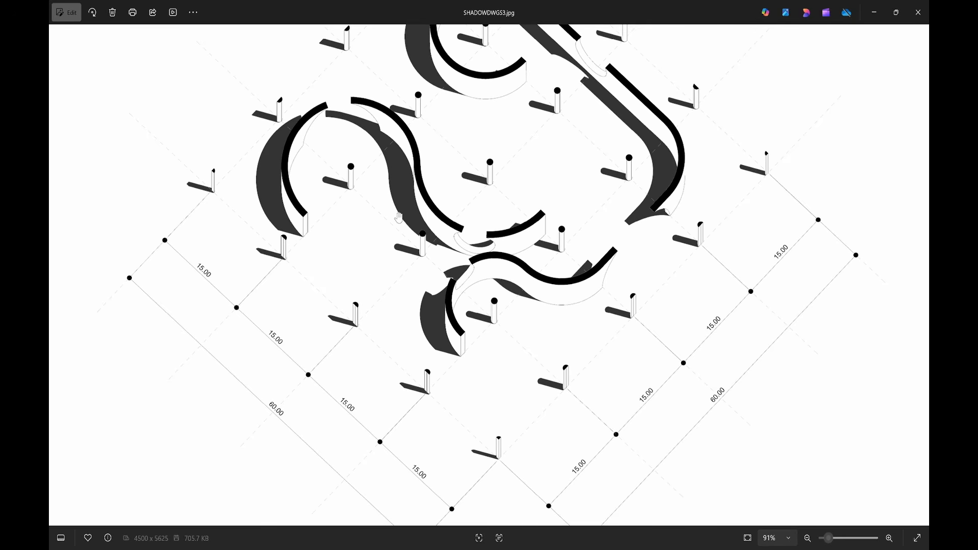
{"action": "scroll", "coordinate": [399, 218], "scroll_direction": "down", "scroll_amount": 6}
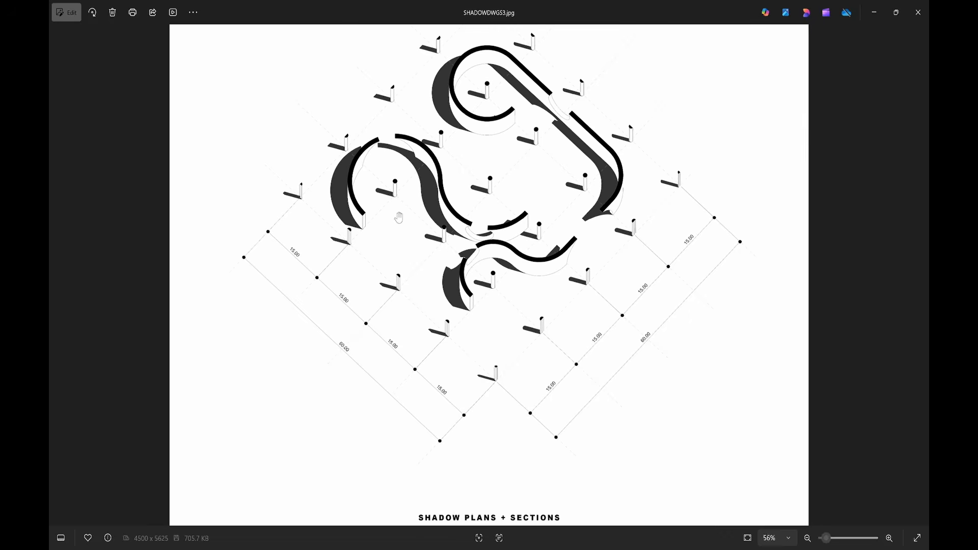
{"action": "scroll", "coordinate": [476, 139], "scroll_direction": "down", "scroll_amount": 3}
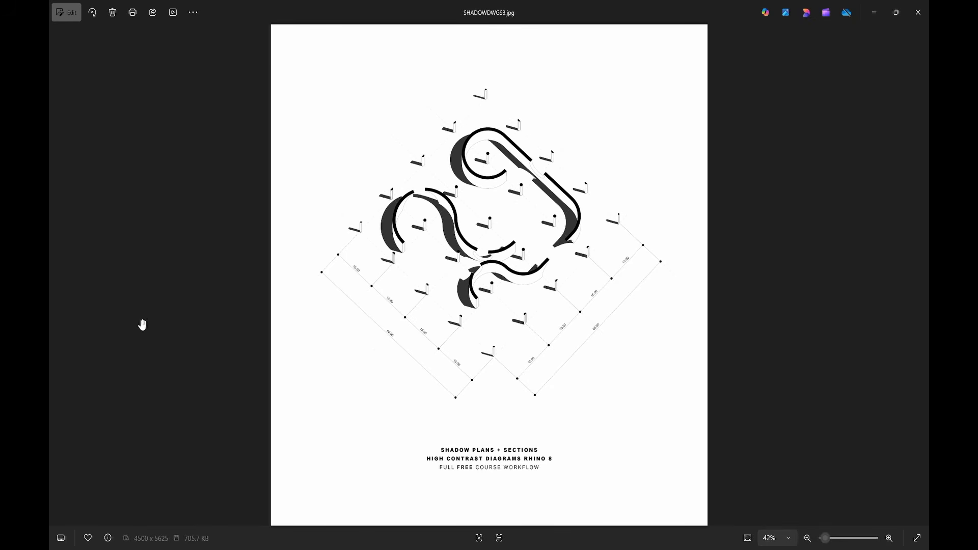
{"action": "left_click", "coordinate": [58, 277]}
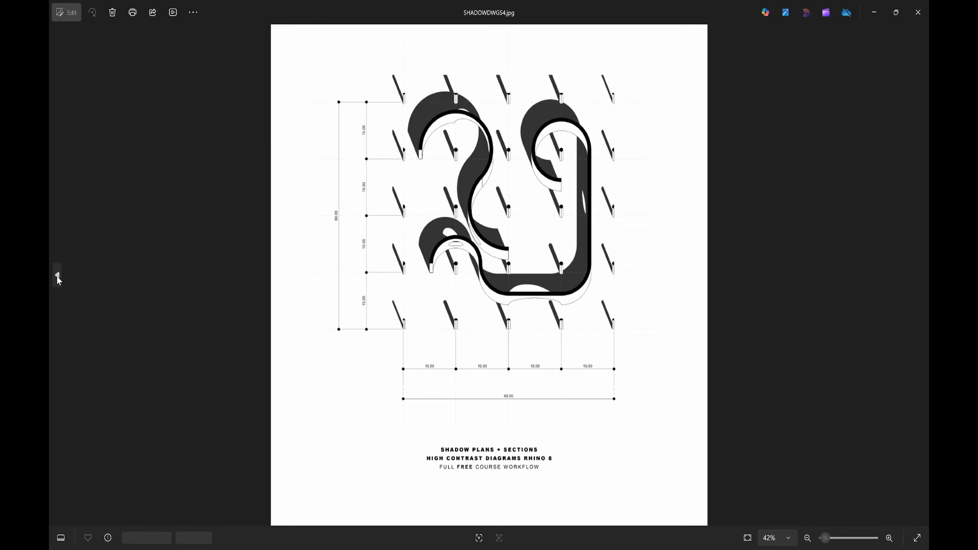
{"action": "scroll", "coordinate": [537, 343], "scroll_direction": "up", "scroll_amount": 2}
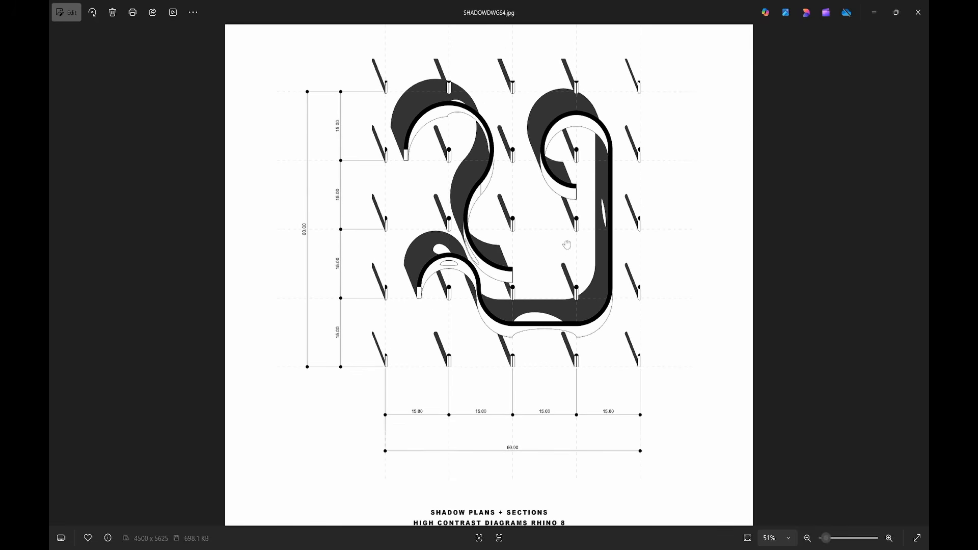
{"action": "mouse_move", "coordinate": [57, 284]}
{"action": "left_click", "coordinate": [57, 275]}
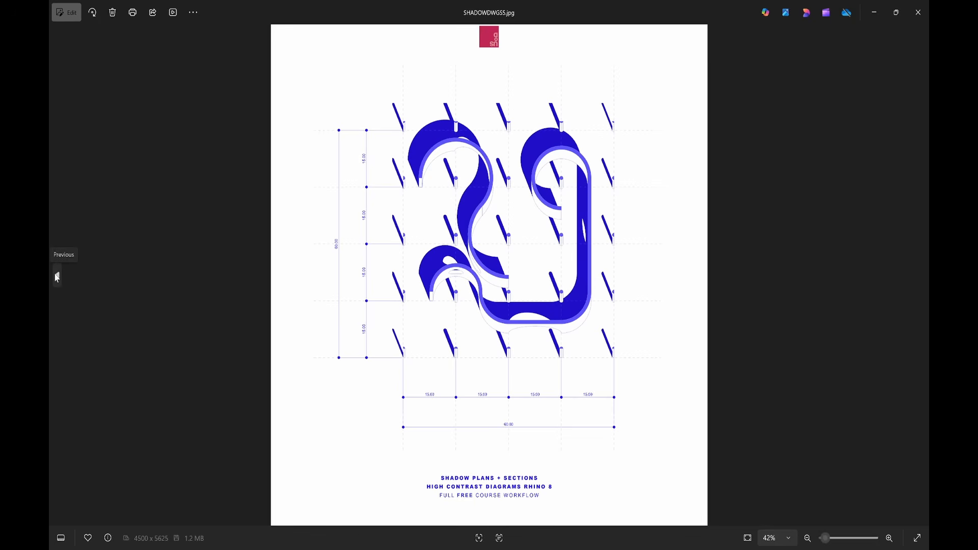
{"action": "left_click", "coordinate": [57, 277]}
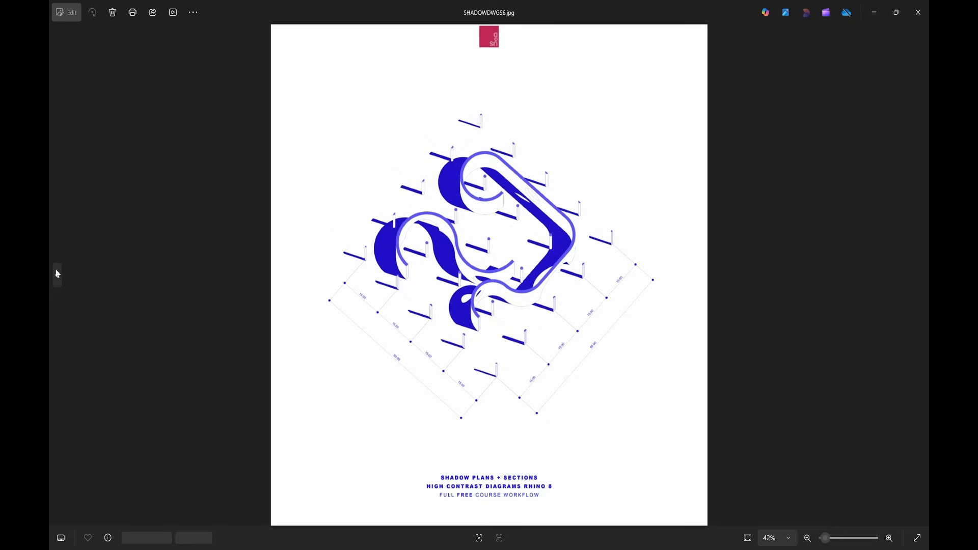
{"action": "scroll", "coordinate": [527, 267], "scroll_direction": "up", "scroll_amount": 2}
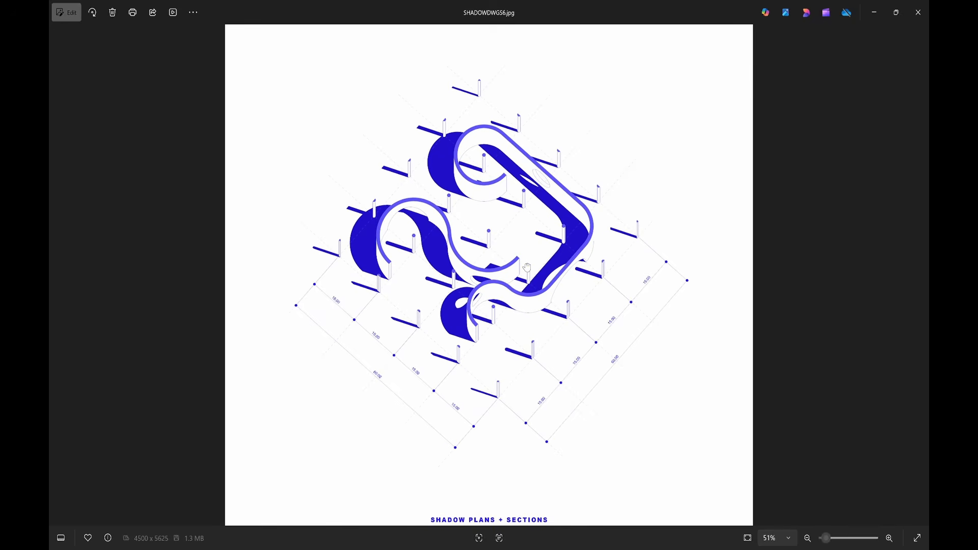
Examine the black Gable Shell House shadow plan in SHADOWDWGS7.jpg, both whole and in detail.
{"action": "left_click", "coordinate": [58, 277]}
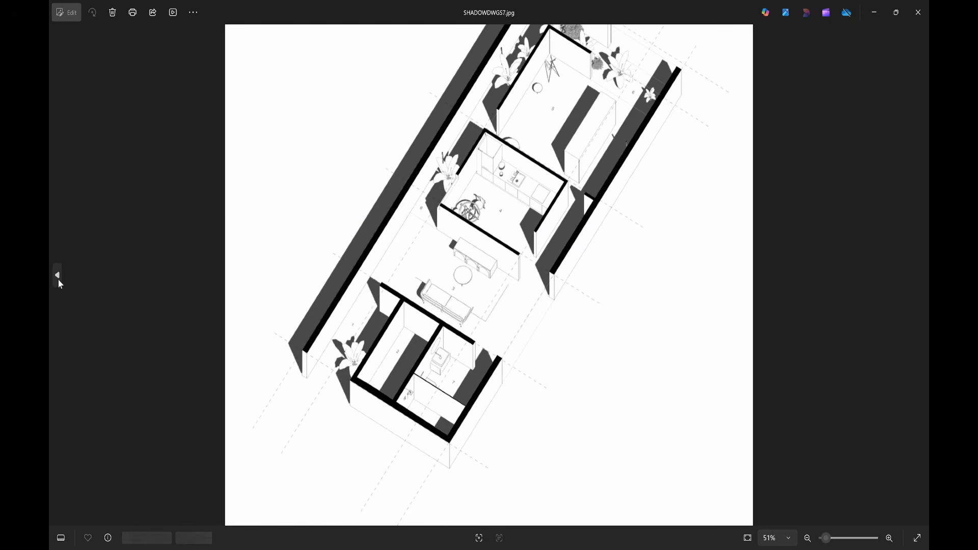
{"action": "scroll", "coordinate": [506, 255], "scroll_direction": "up", "scroll_amount": 1}
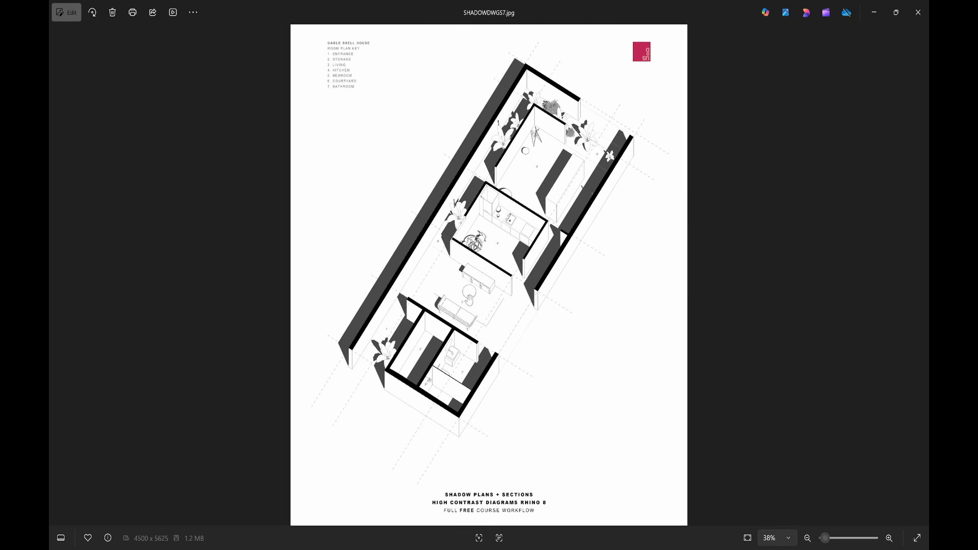
{"action": "scroll", "coordinate": [497, 256], "scroll_direction": "up", "scroll_amount": 1}
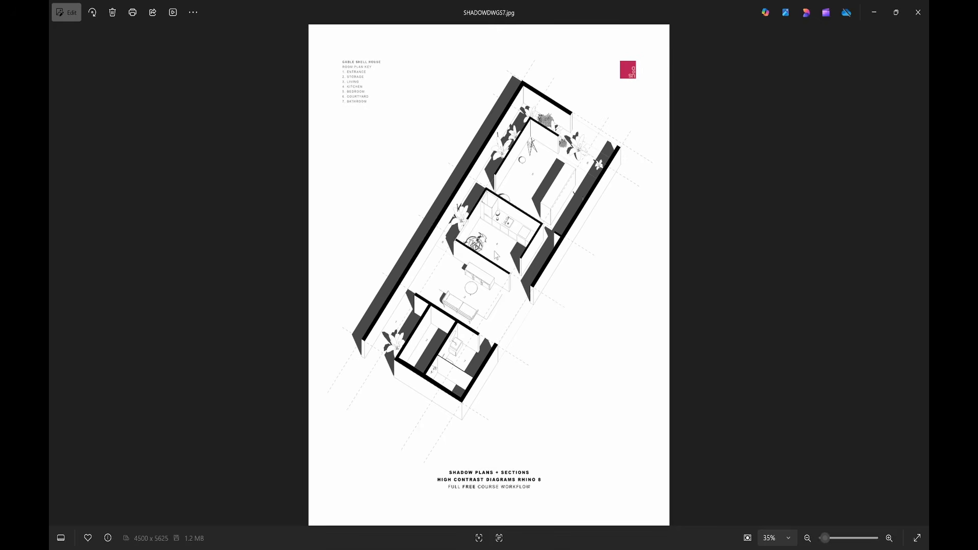
{"action": "left_click_drag", "start_coordinate": [584, 170], "coordinate": [584, 188]}
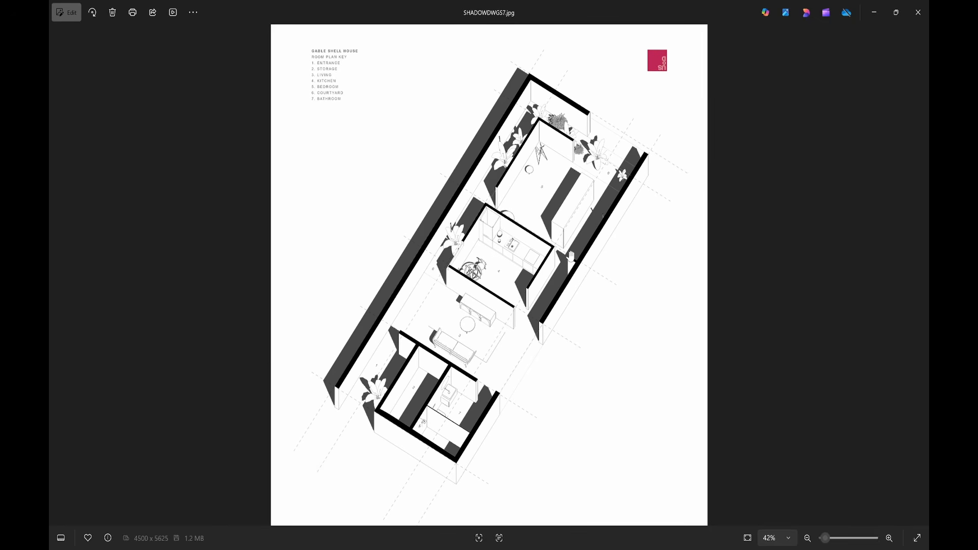
{"action": "scroll", "coordinate": [570, 256], "scroll_direction": "down", "scroll_amount": 2}
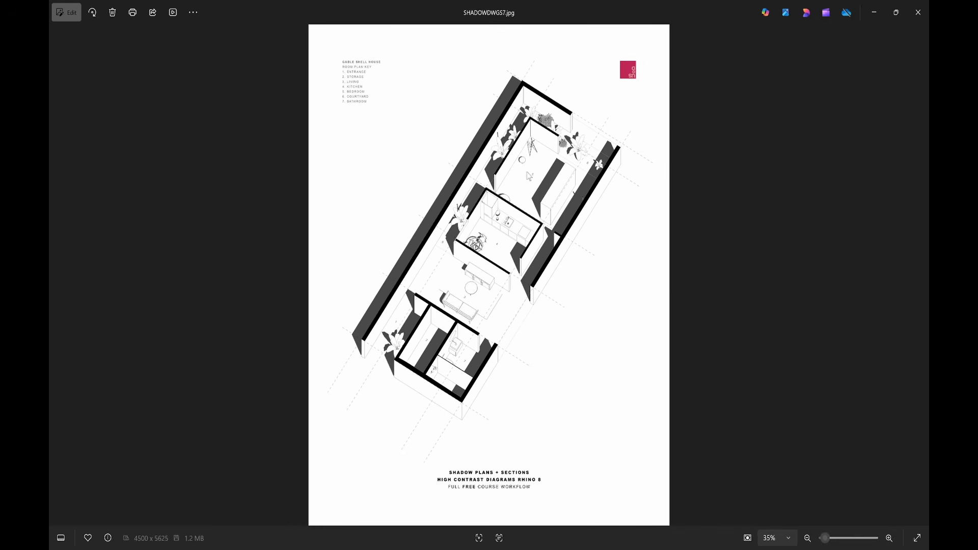
{"action": "scroll", "coordinate": [551, 200], "scroll_direction": "up", "scroll_amount": 3}
{"action": "scroll", "coordinate": [548, 150], "scroll_direction": "down", "scroll_amount": 2}
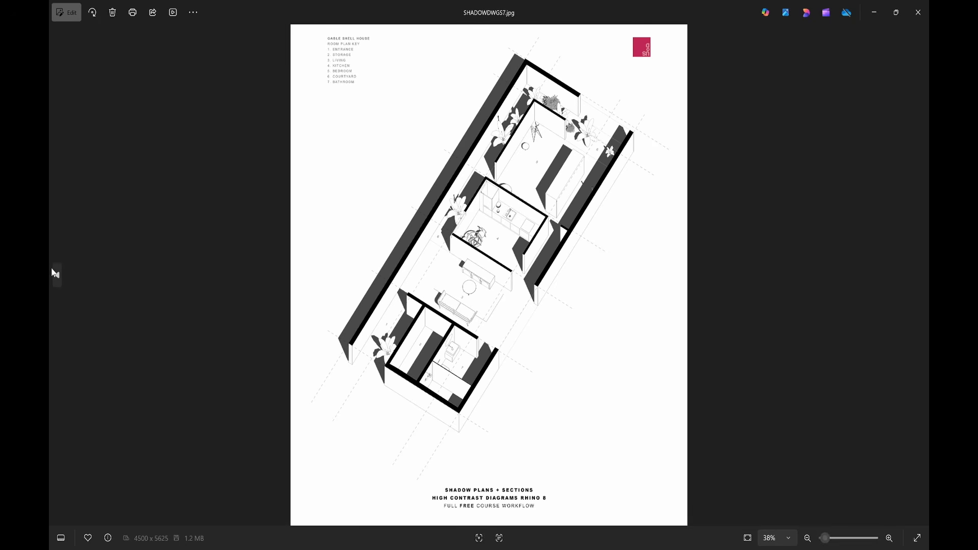
Compare the blue house plan SHADOWDWGS8.jpg with SHADOWDWGS7.jpg and SHADOWDWGS6.jpg, ending on SHADOWDWGS8.jpg.
{"action": "left_click", "coordinate": [57, 276]}
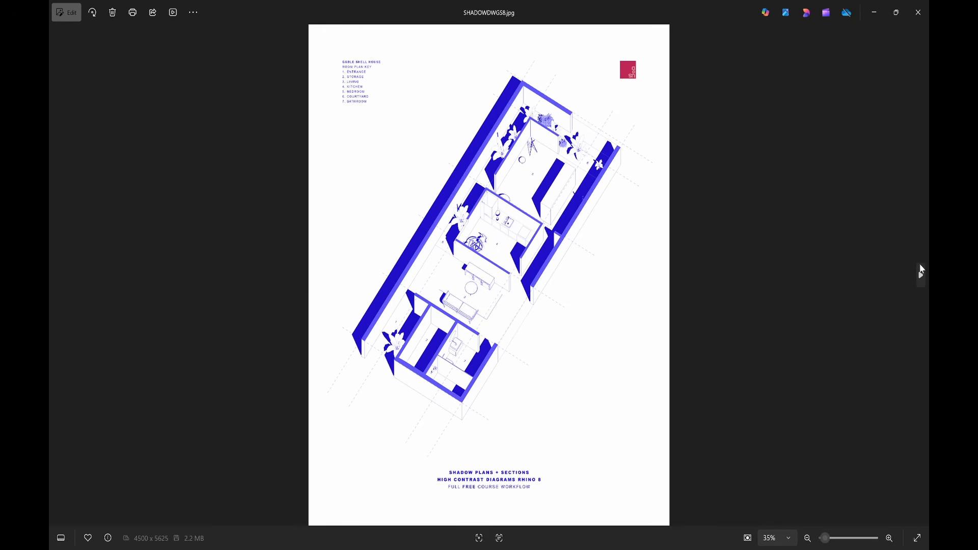
{"action": "left_click", "coordinate": [922, 273]}
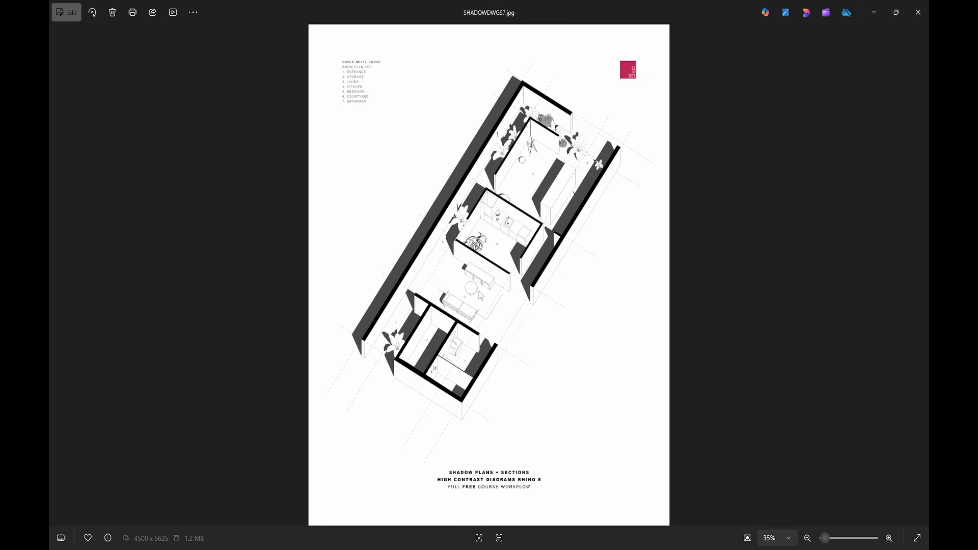
{"action": "left_click", "coordinate": [920, 276]}
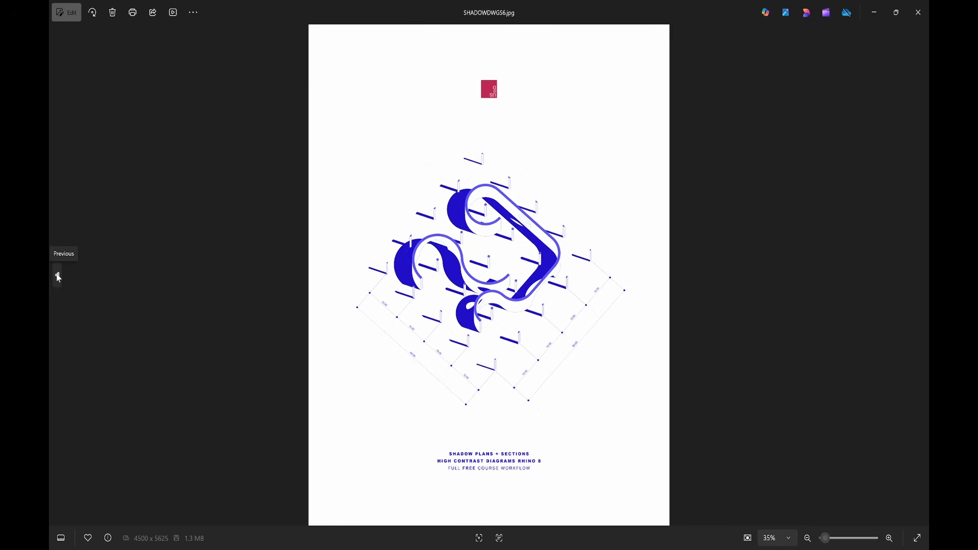
{"action": "left_click", "coordinate": [56, 276]}
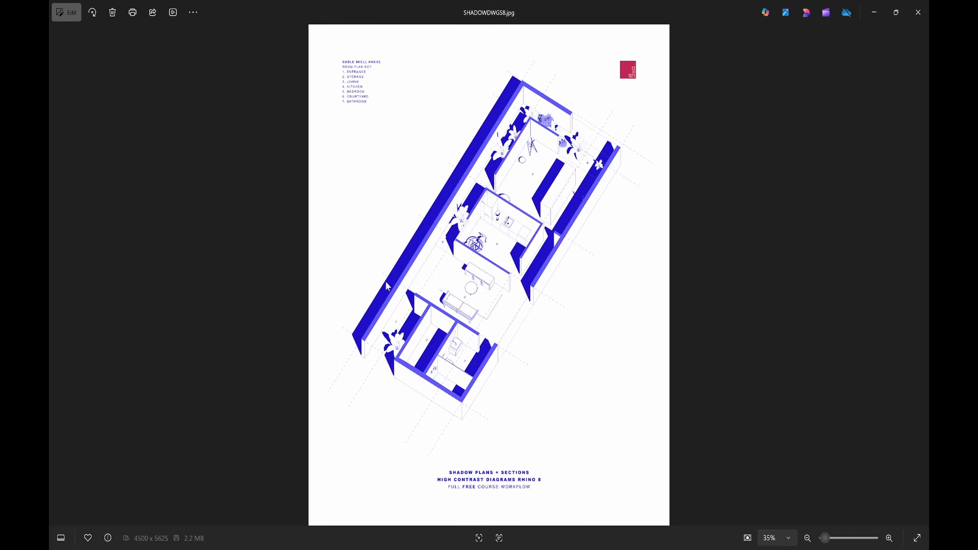
Open the black house axonometric SHADOWDWGS9.jpg, compare it with the V7 view of the model in Rhino, and return to Photos.
{"action": "left_click", "coordinate": [58, 275]}
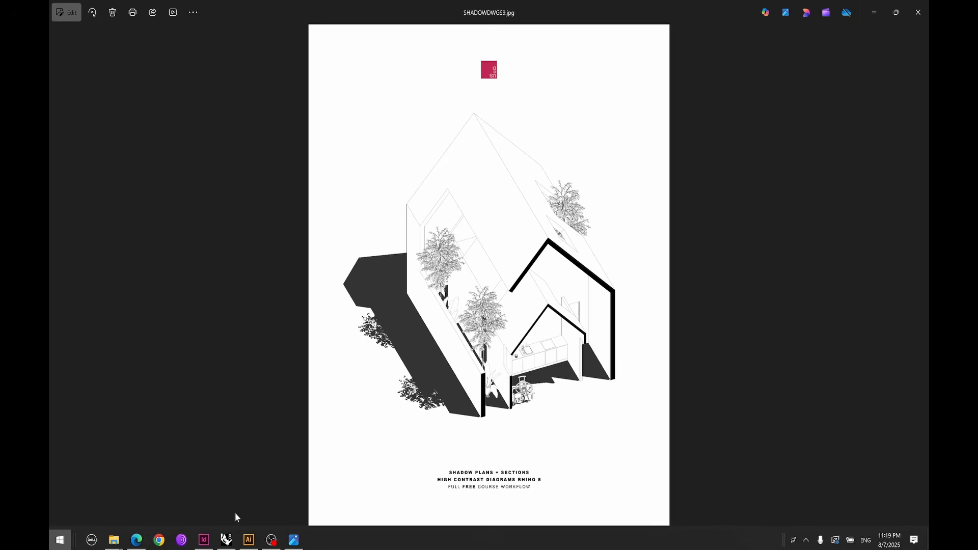
{"action": "key", "text": "super"}
{"action": "left_click", "coordinate": [228, 540]}
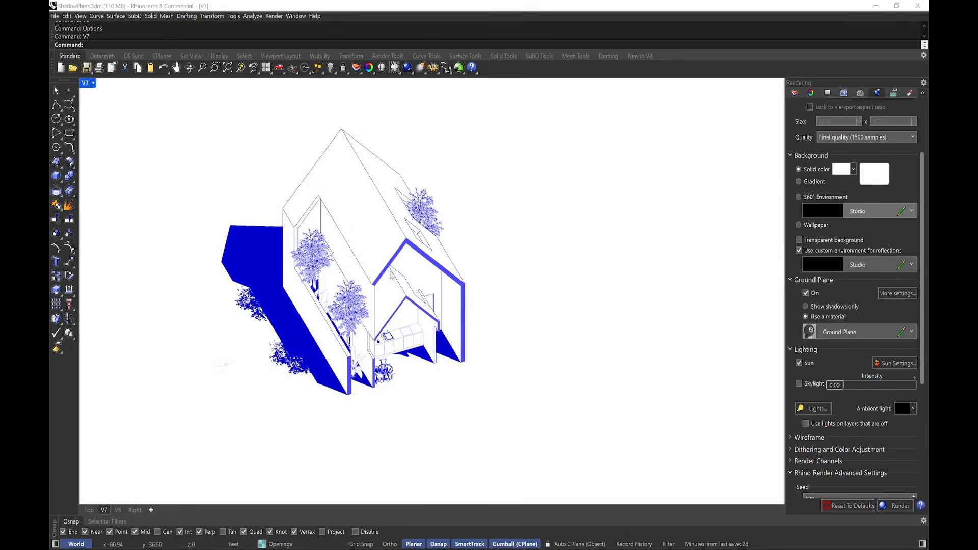
{"action": "mouse_move", "coordinate": [489, 313]}
{"action": "right_mouse_down"}
{"action": "mouse_move", "coordinate": [458, 308]}
{"action": "mouse_move", "coordinate": [504, 270]}
{"action": "mouse_move", "coordinate": [566, 306]}
{"action": "mouse_move", "coordinate": [495, 301]}
{"action": "mouse_move", "coordinate": [498, 319]}
{"action": "right_mouse_up"}
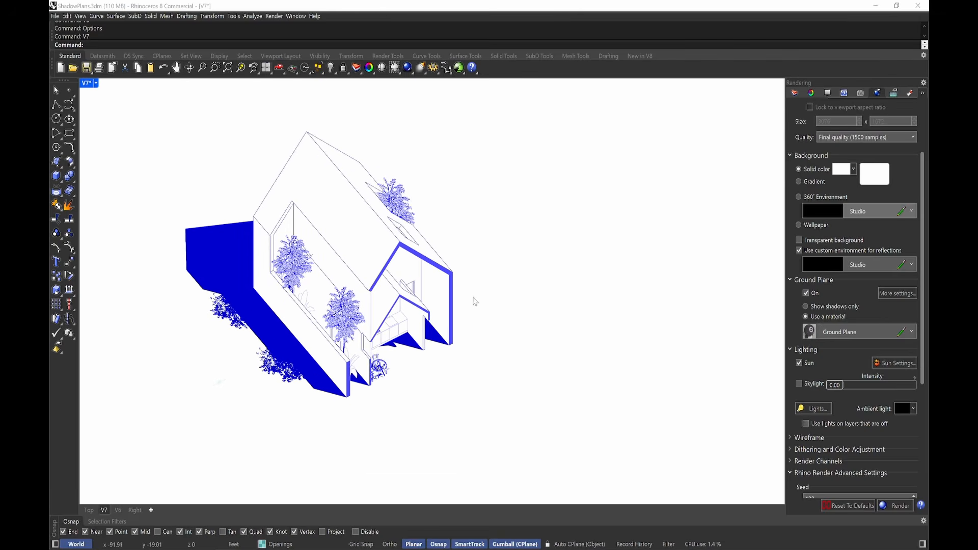
{"action": "left_click", "coordinate": [296, 544]}
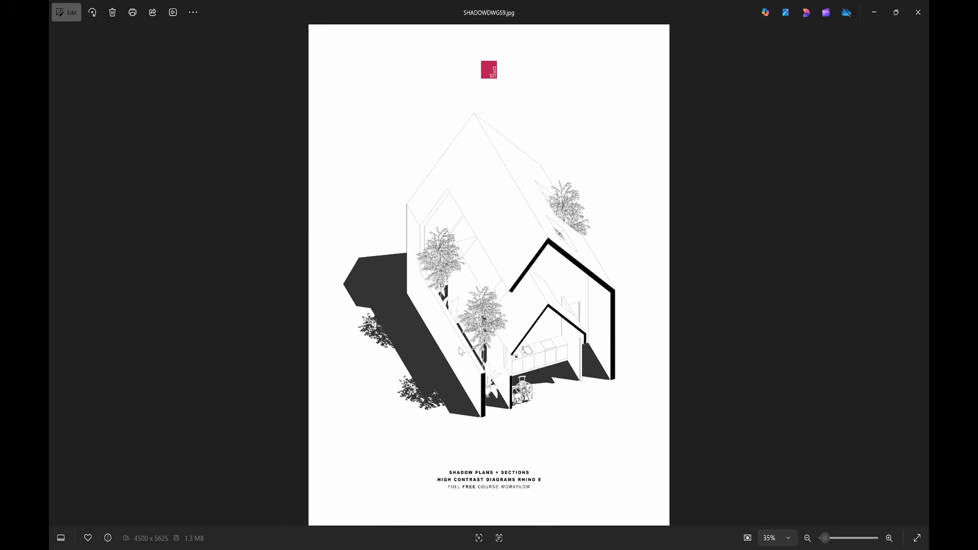
Examine the blue house axonometric SHADOWDWGS10.jpg up close, including its shadows, cut walls and trees.
{"action": "left_click", "coordinate": [58, 276]}
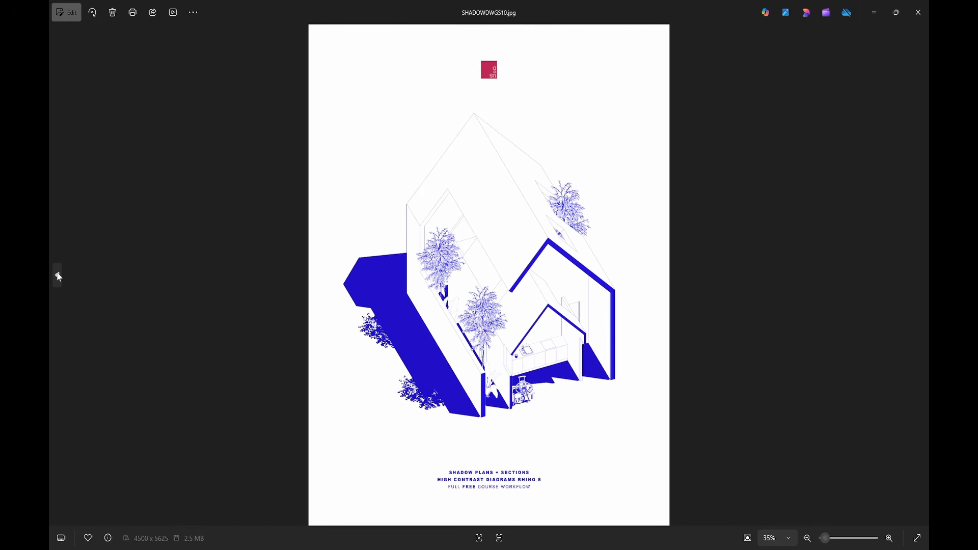
{"action": "scroll", "coordinate": [417, 306], "scroll_direction": "up", "scroll_amount": 3}
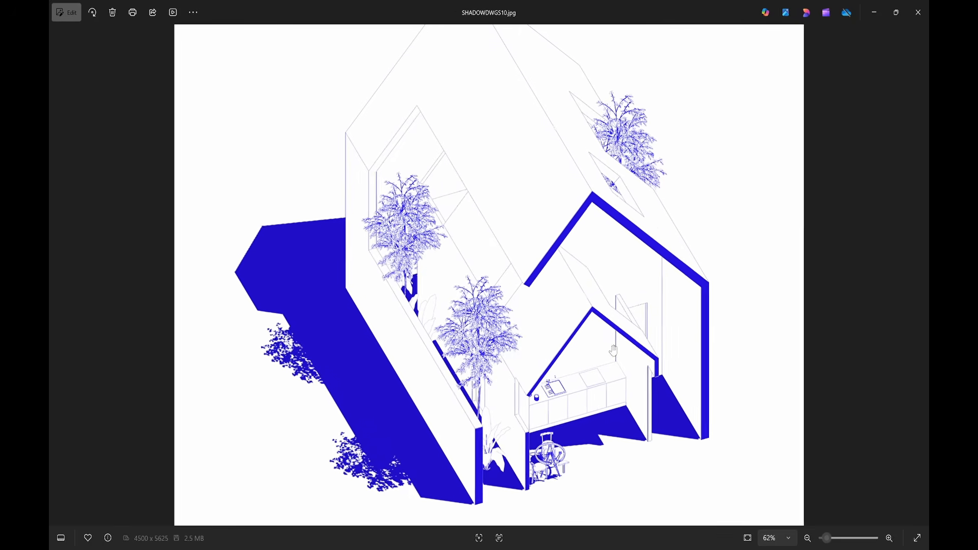
{"action": "left_click_drag", "start_coordinate": [599, 322], "coordinate": [594, 347]}
{"action": "scroll", "coordinate": [595, 316], "scroll_direction": "down", "scroll_amount": 3}
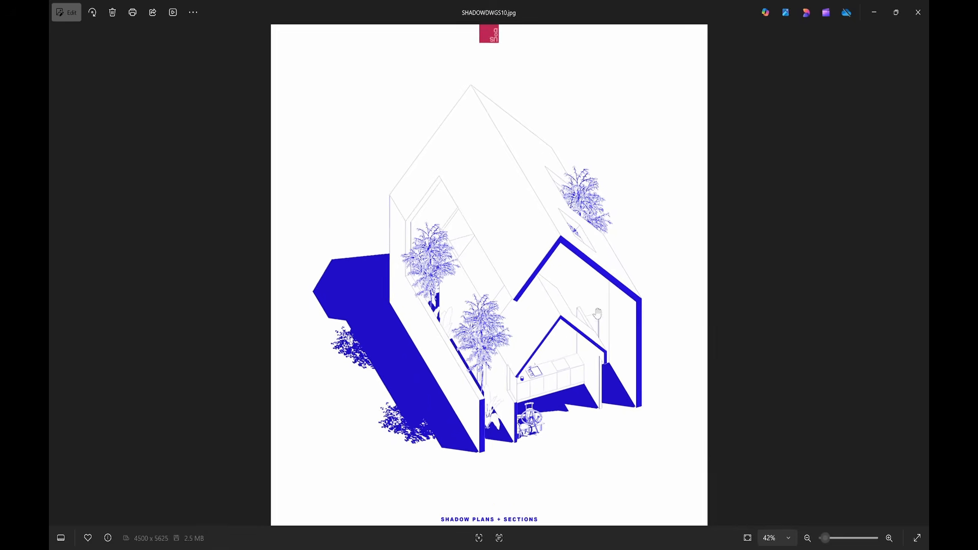
Review the sectional axonometrics from SHADOWDWGS11.jpg in black through SHADOWDWGS12.jpg and SHADOWDWGS13.jpg in blue.
{"action": "left_click", "coordinate": [57, 277]}
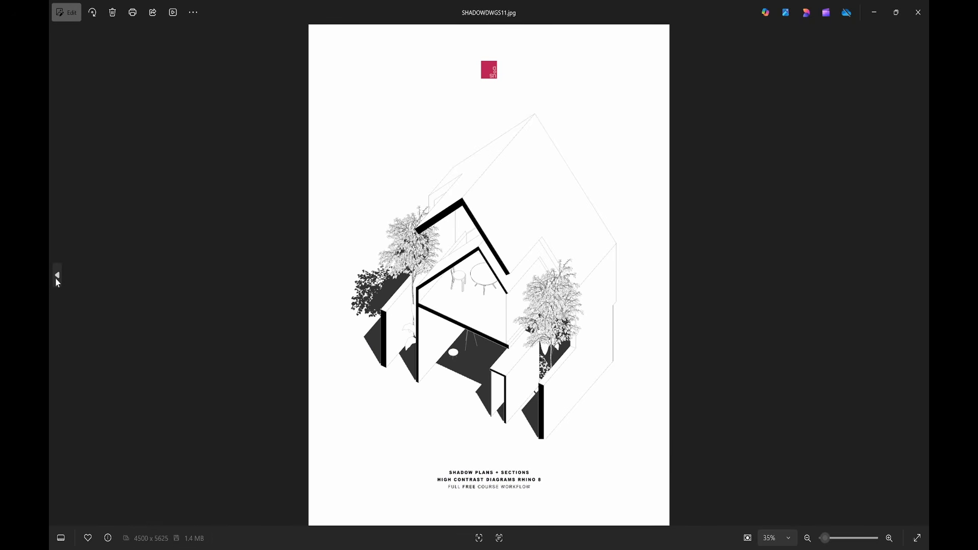
{"action": "left_click", "coordinate": [57, 277]}
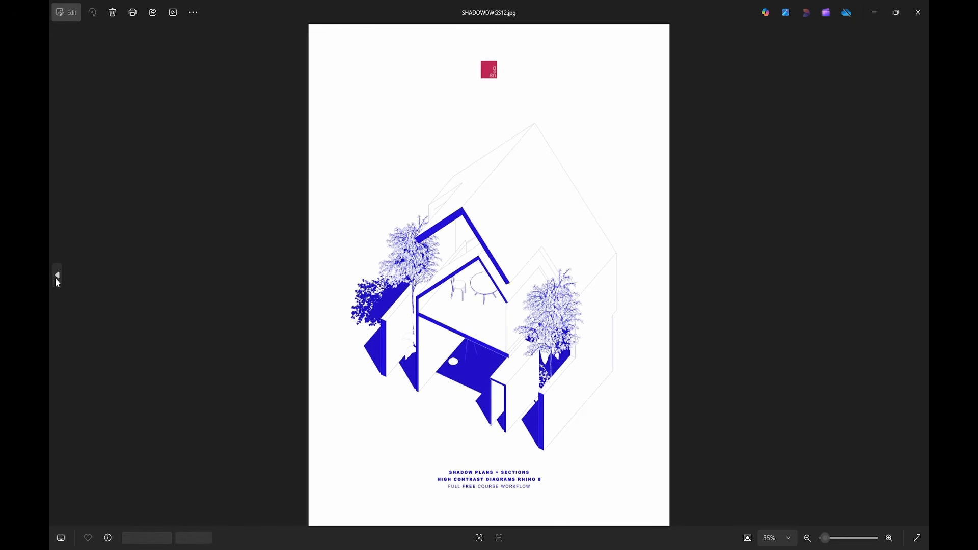
{"action": "left_click", "coordinate": [57, 276]}
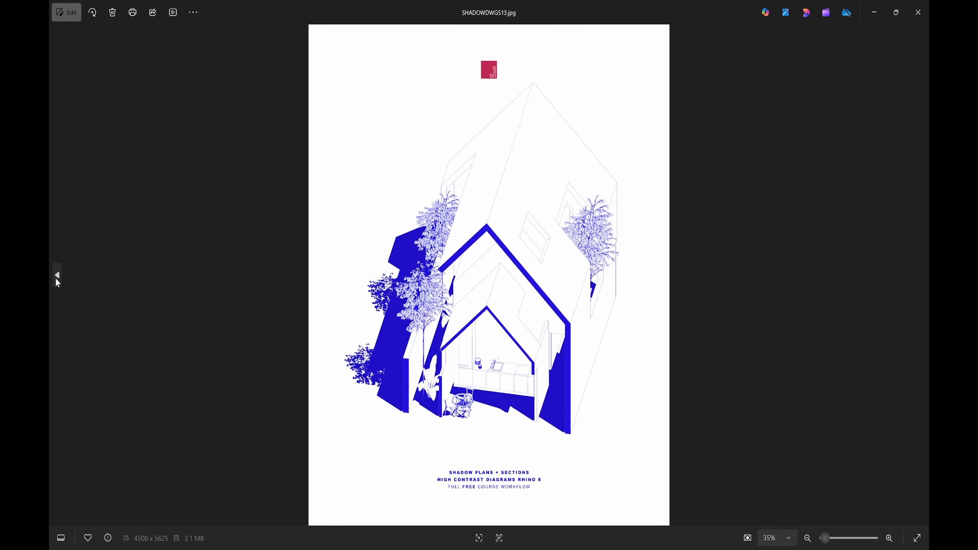
Inspect the curved walls, column shadows, grid and dimensions of SHADOWDWGS19.jpg, both in detail and as a whole sheet.
{"action": "left_click", "coordinate": [57, 277]}
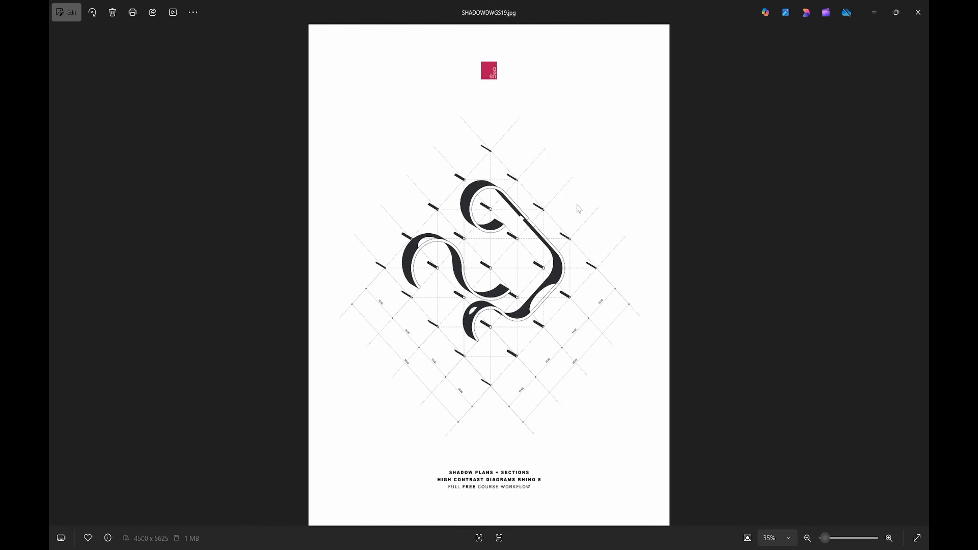
{"action": "scroll", "coordinate": [530, 334], "scroll_direction": "up", "scroll_amount": 3}
{"action": "scroll", "coordinate": [529, 334], "scroll_direction": "up", "scroll_amount": 2}
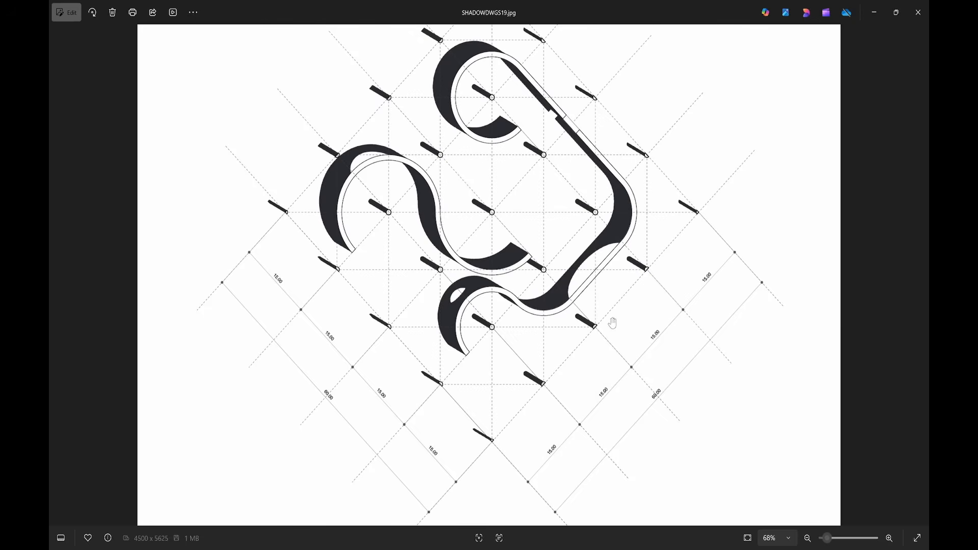
{"action": "scroll", "coordinate": [474, 271], "scroll_direction": "down", "scroll_amount": 2}
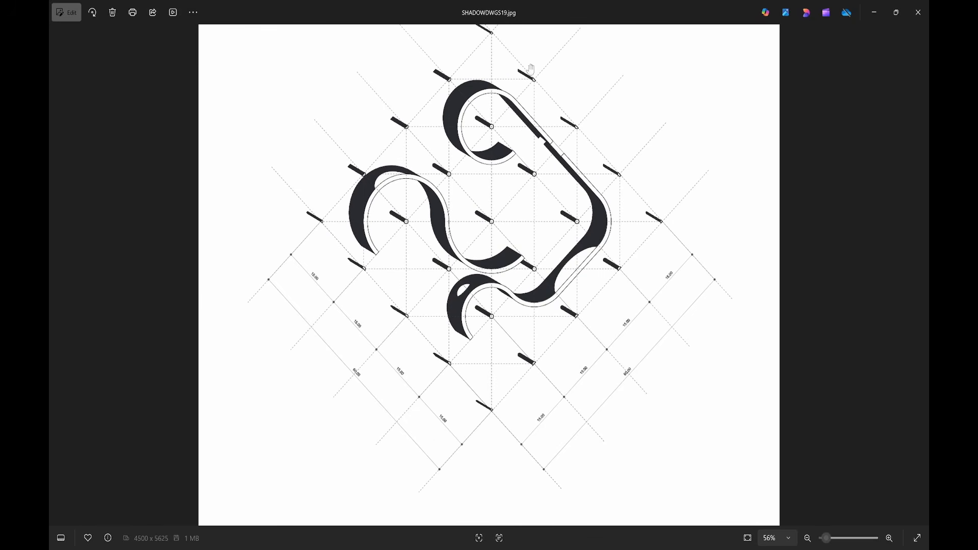
{"action": "scroll", "coordinate": [554, 239], "scroll_direction": "down", "scroll_amount": 2}
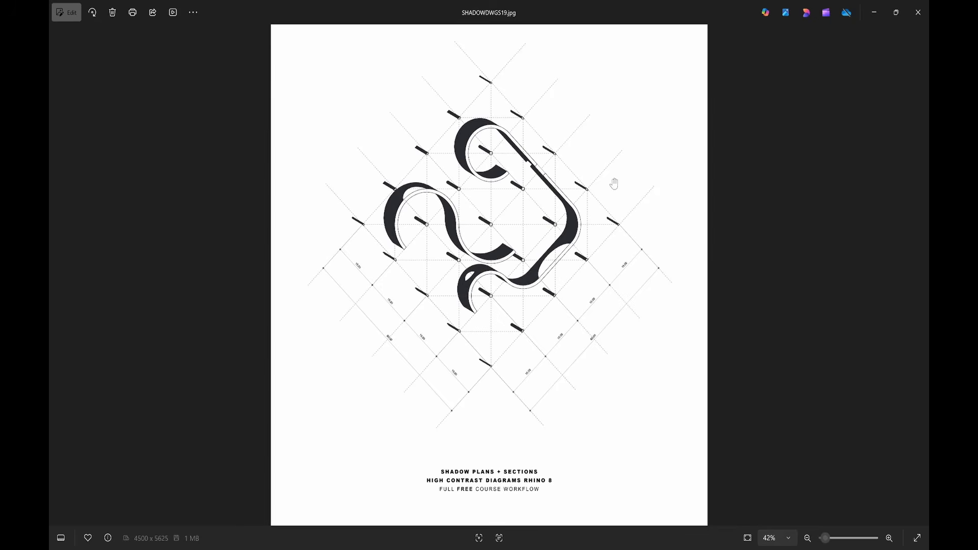
{"action": "scroll", "coordinate": [617, 186], "scroll_direction": "down", "scroll_amount": 1}
Open the pink house section SHADOWSECTION.jpg and examine its study loft, roof cut fills, trees and shadows.
{"action": "left_click", "coordinate": [58, 276]}
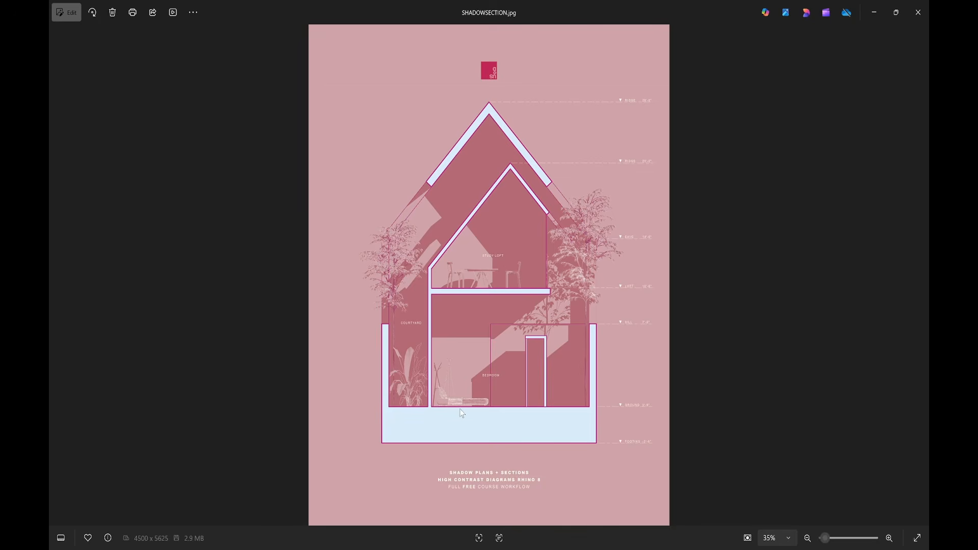
{"action": "scroll", "coordinate": [511, 283], "scroll_direction": "up", "scroll_amount": 2}
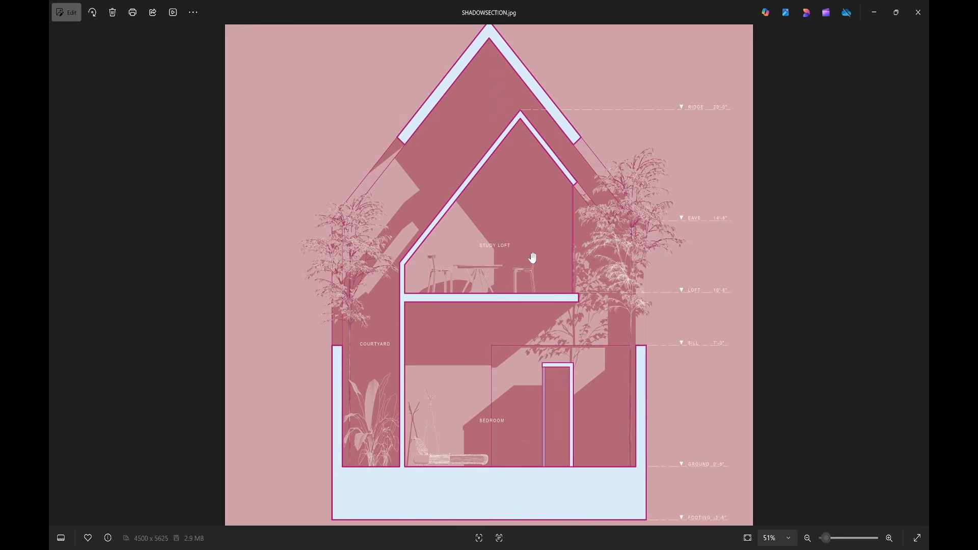
{"action": "scroll", "coordinate": [531, 281], "scroll_direction": "up", "scroll_amount": 2}
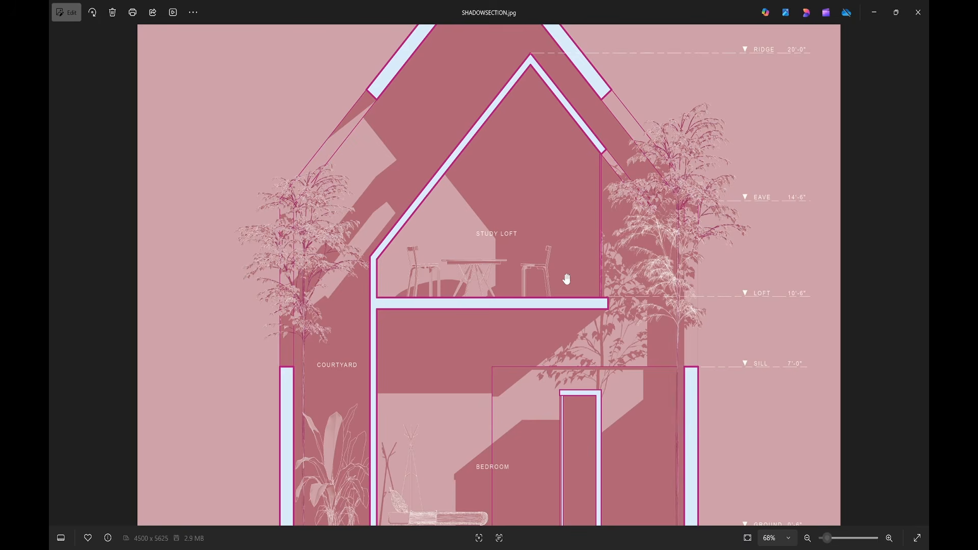
{"action": "scroll", "coordinate": [567, 279], "scroll_direction": "down", "scroll_amount": 1}
{"action": "scroll", "coordinate": [566, 283], "scroll_direction": "down", "scroll_amount": 1}
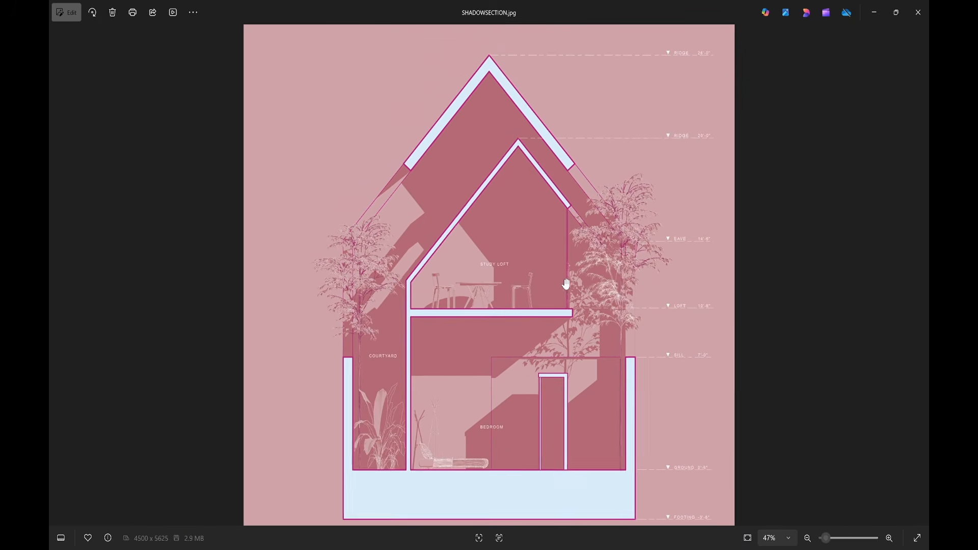
{"action": "scroll", "coordinate": [567, 284], "scroll_direction": "down", "scroll_amount": 1}
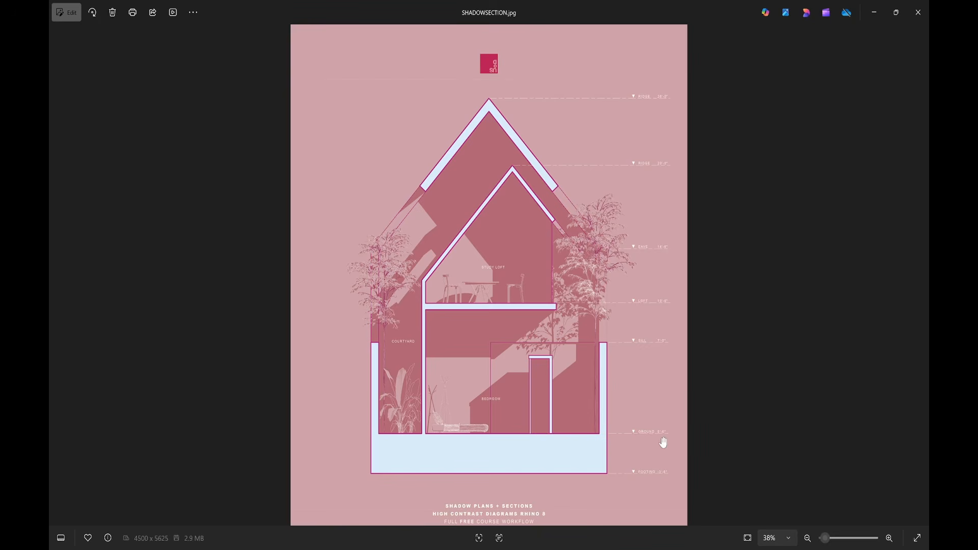
Inspect the level markers and bedroom area of SHADOWSECTION.jpg up close, ending on the whole sheet.
{"action": "scroll", "coordinate": [560, 444], "scroll_direction": "up", "scroll_amount": 6}
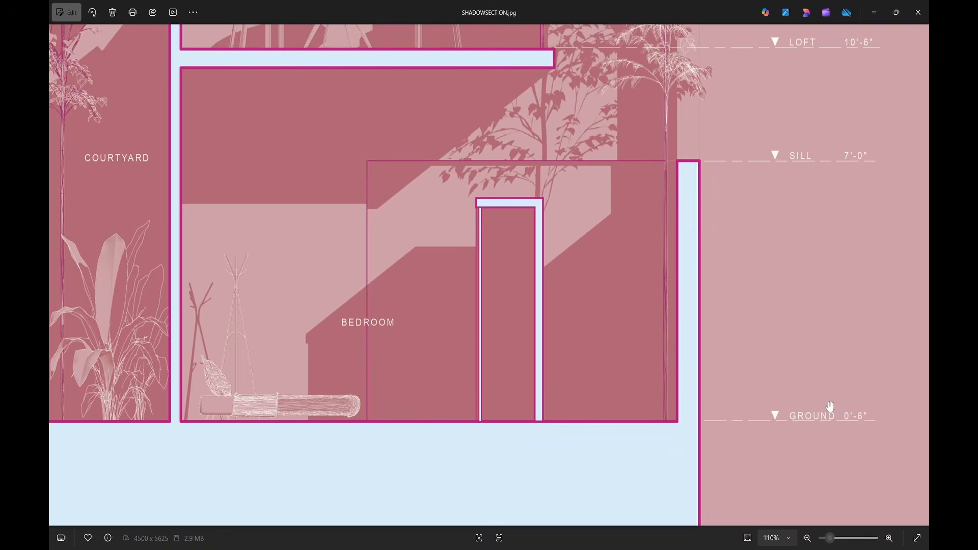
{"action": "scroll", "coordinate": [690, 356], "scroll_direction": "down", "scroll_amount": 4}
{"action": "scroll", "coordinate": [673, 306], "scroll_direction": "down", "scroll_amount": 1}
{"action": "left_click_drag", "start_coordinate": [661, 257], "coordinate": [672, 305]}
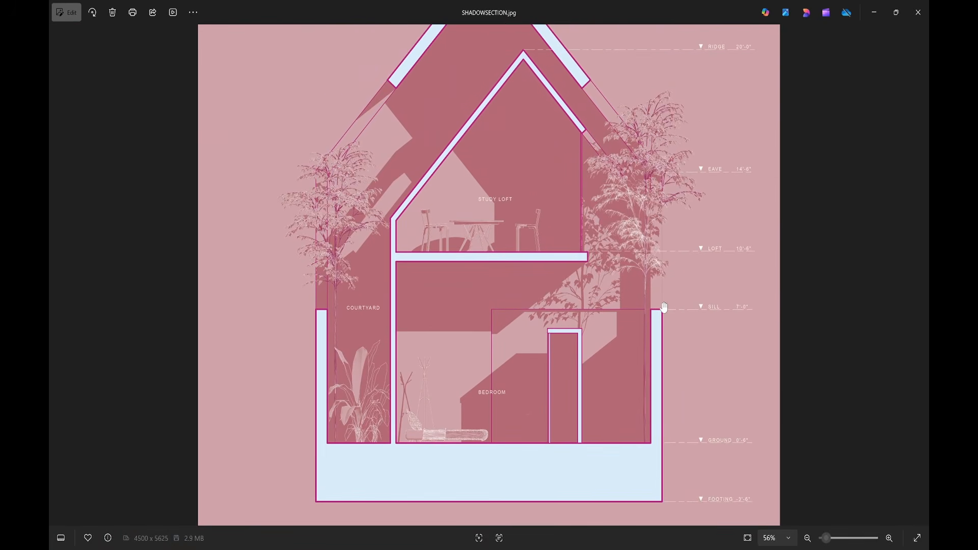
{"action": "scroll", "coordinate": [672, 304], "scroll_direction": "down", "scroll_amount": 2}
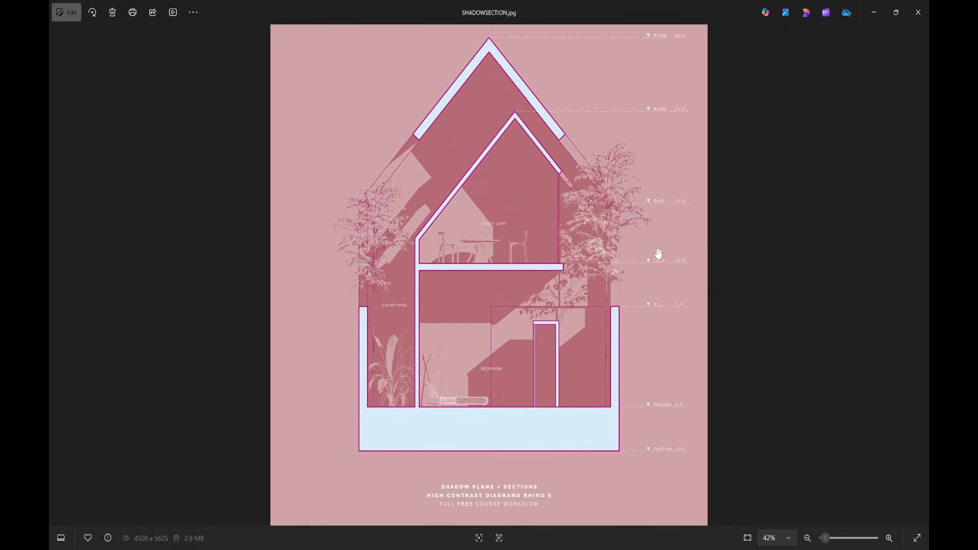
{"action": "scroll", "coordinate": [655, 255], "scroll_direction": "down", "scroll_amount": 1}
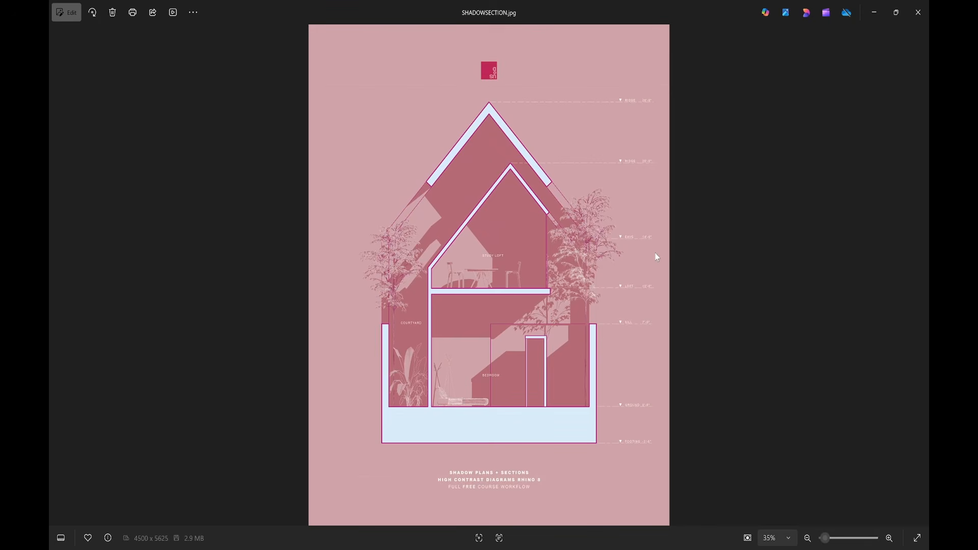
Review the section colour variants SHADOWSECTION2.jpg, SHADOWSECTION3.jpg and SHADOWSECTION25.jpg, plus the blue vaulted-roof drawing SHADOWSECTION3839.jpg.
{"action": "left_click", "coordinate": [57, 276]}
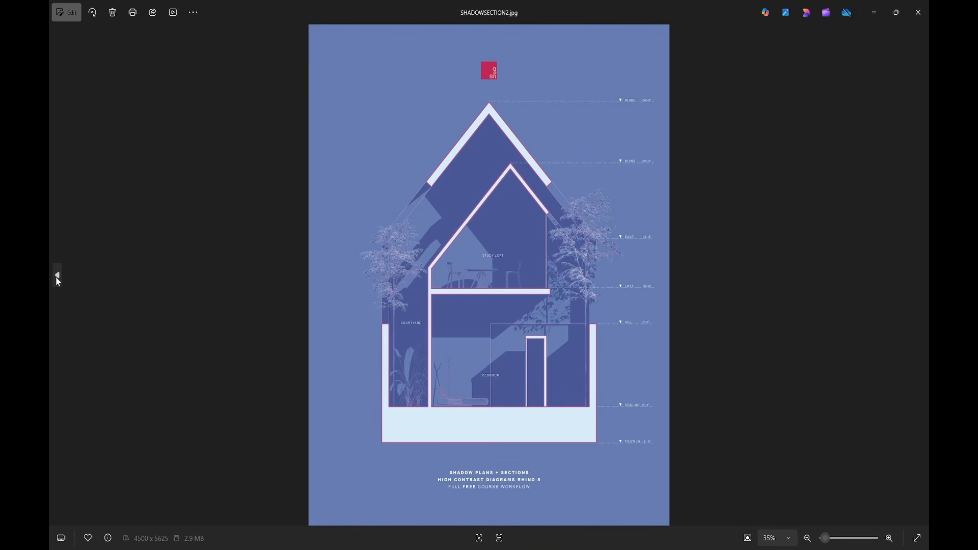
{"action": "left_click", "coordinate": [57, 276]}
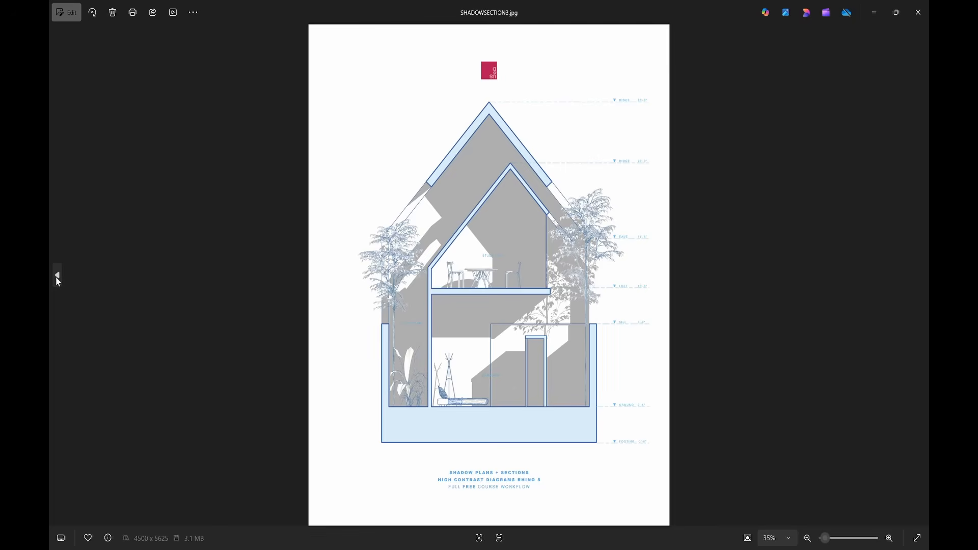
{"action": "left_click", "coordinate": [57, 277]}
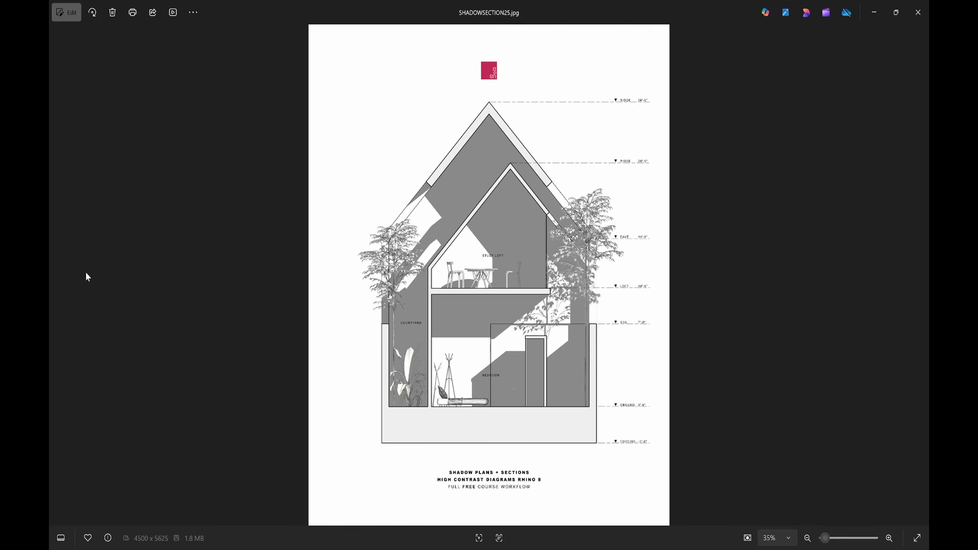
{"action": "left_click", "coordinate": [58, 274]}
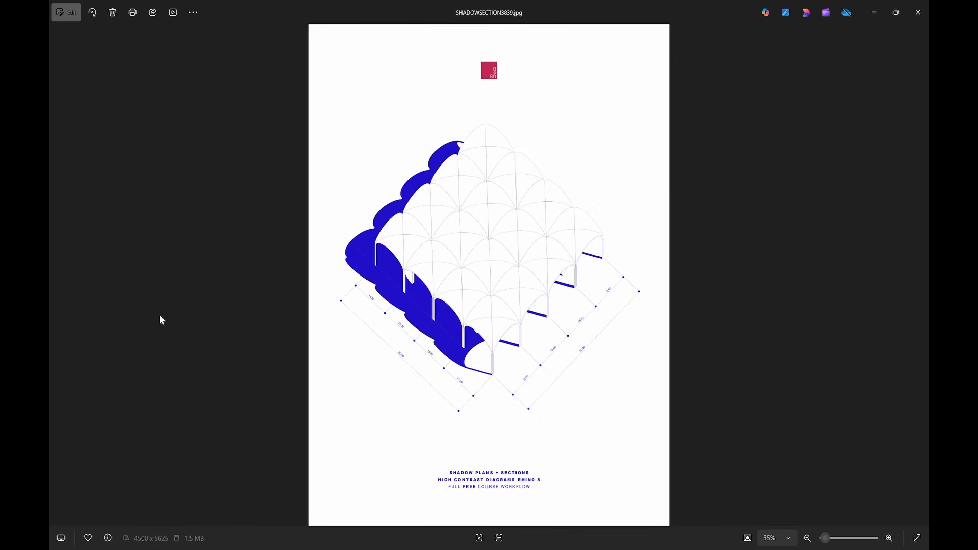
{"action": "mouse_move", "coordinate": [61, 271]}
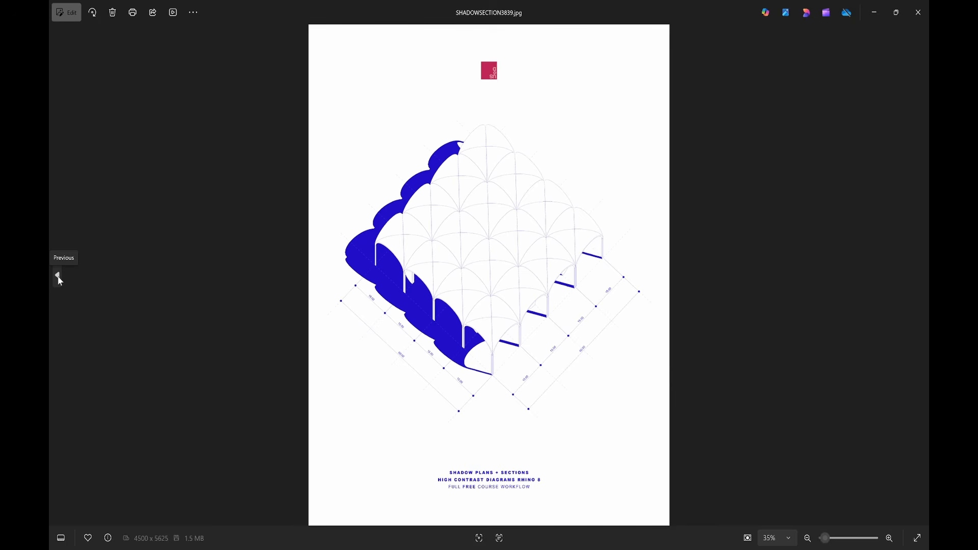
{"action": "left_click", "coordinate": [57, 277]}
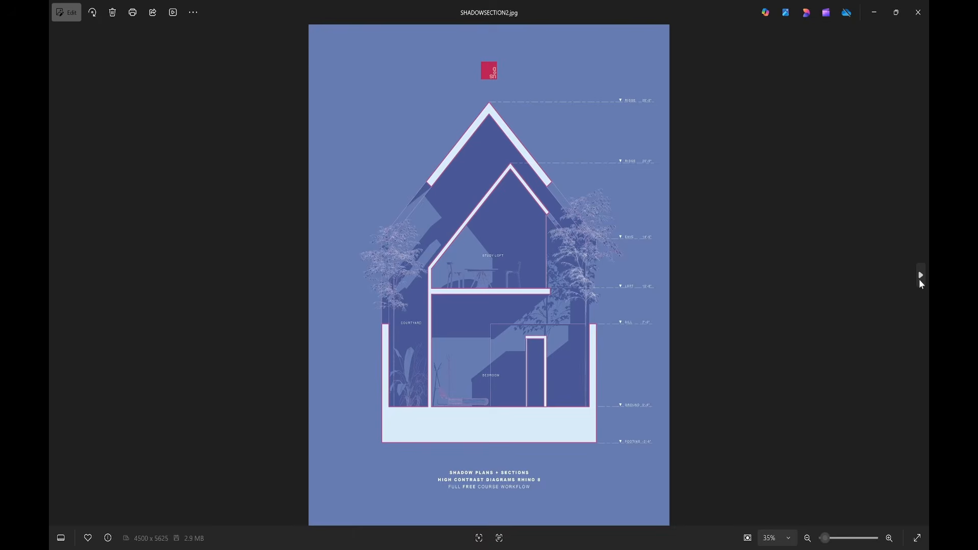
Go back through the drawings from SHADOWSECTION2.jpg past SHADOWSECTION.jpg and SHADOWDWGS19.jpg to SHADOWDWGS13.jpg.
{"action": "left_click", "coordinate": [921, 279]}
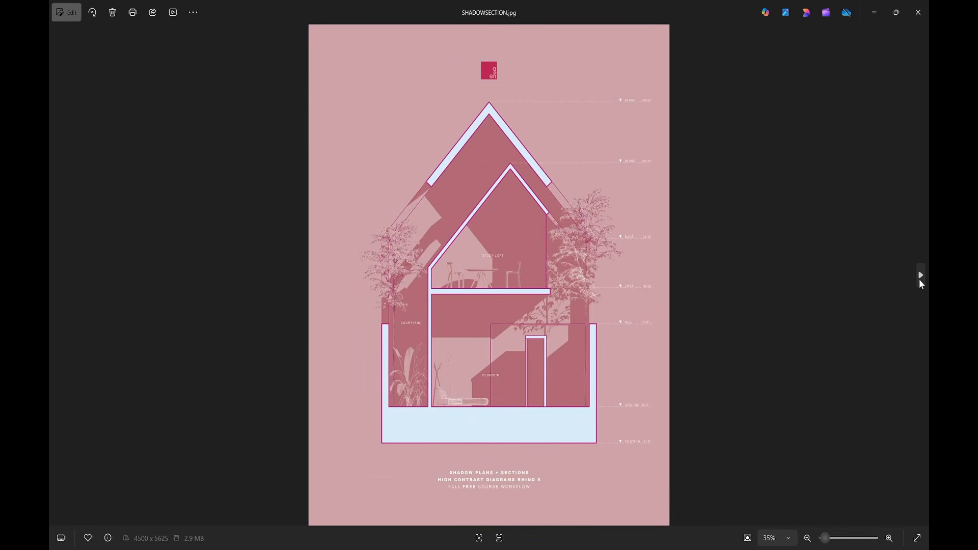
{"action": "left_click", "coordinate": [920, 280]}
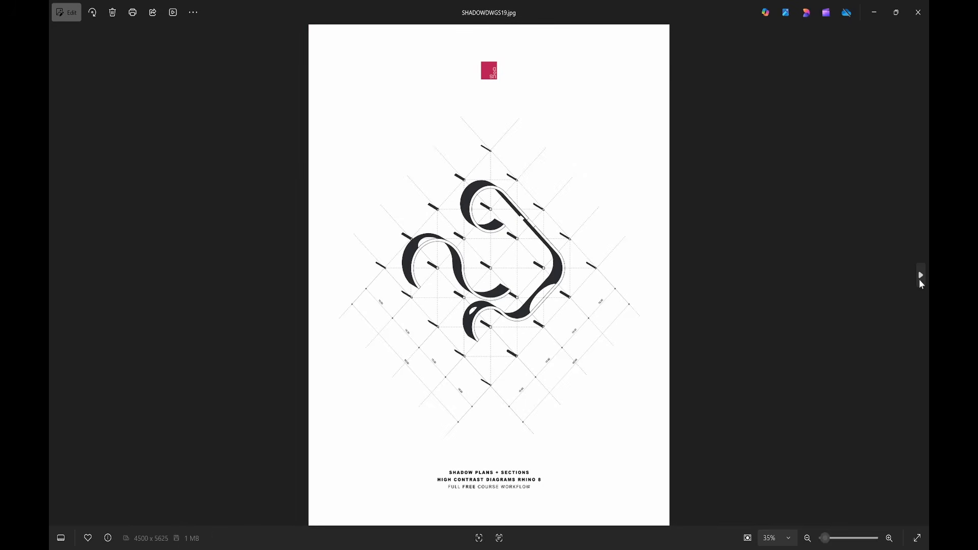
{"action": "left_click", "coordinate": [920, 279]}
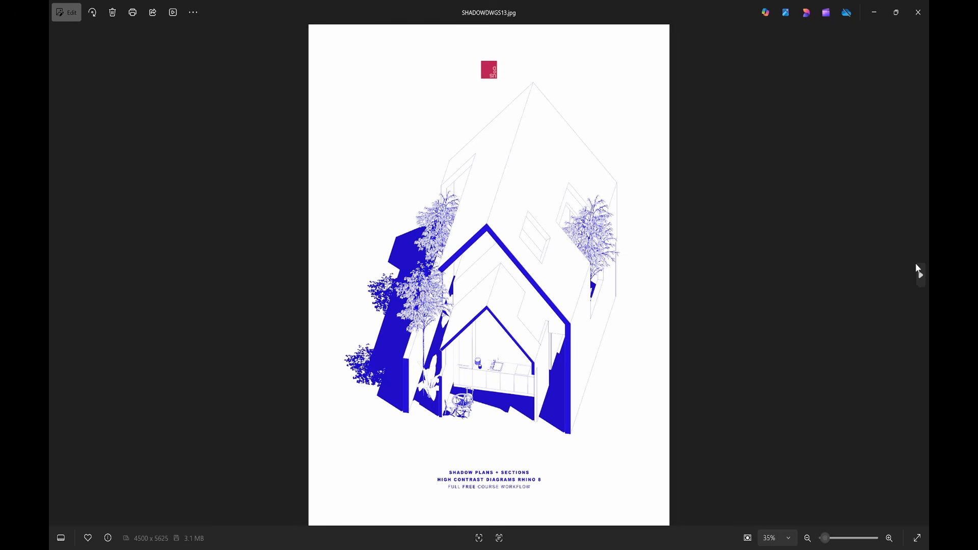
{"action": "mouse_move", "coordinate": [922, 276]}
Compare the pink section SHADOWSECTION.jpg with the blue SHADOWSECTION2.jpg, ending on SHADOWSECTION2.jpg.
{"action": "left_click", "coordinate": [59, 285]}
{"action": "left_click", "coordinate": [57, 280]}
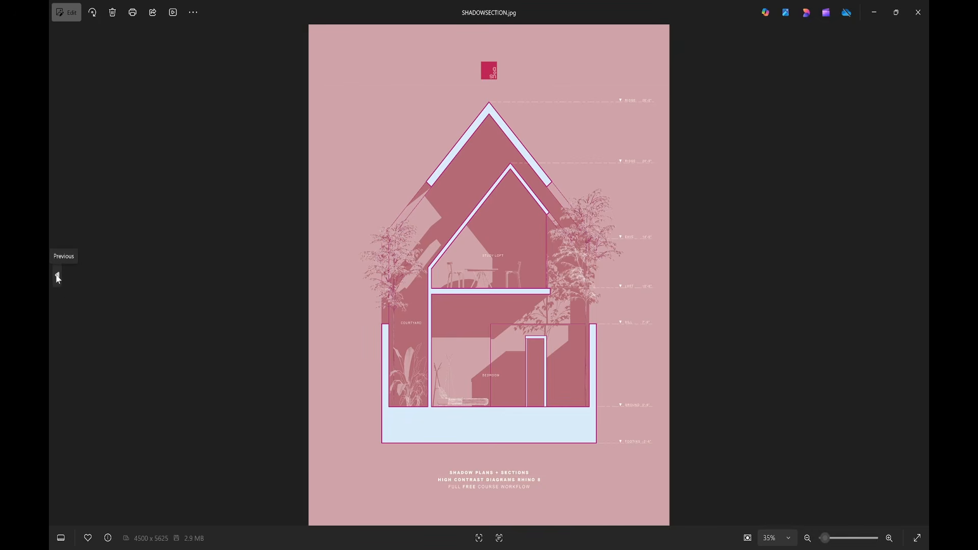
{"action": "left_click", "coordinate": [57, 275]}
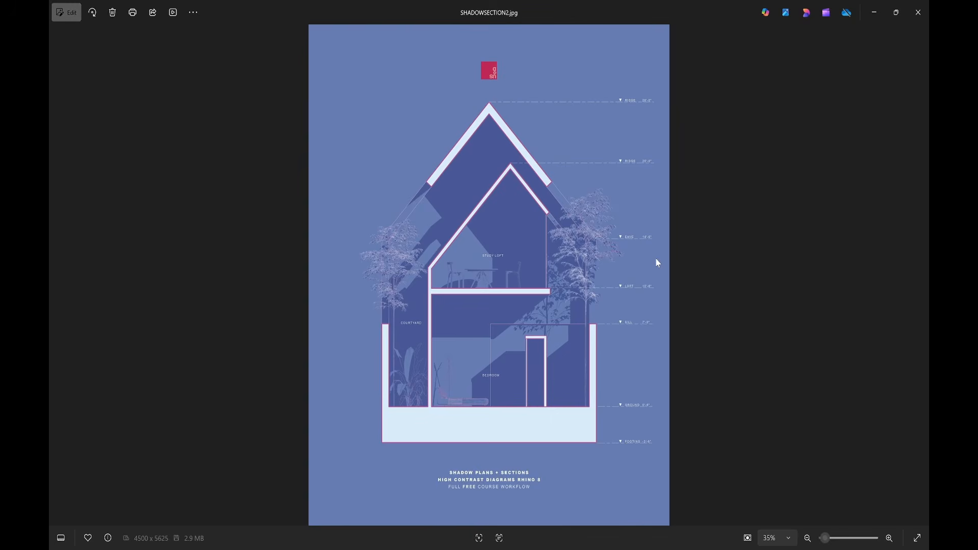